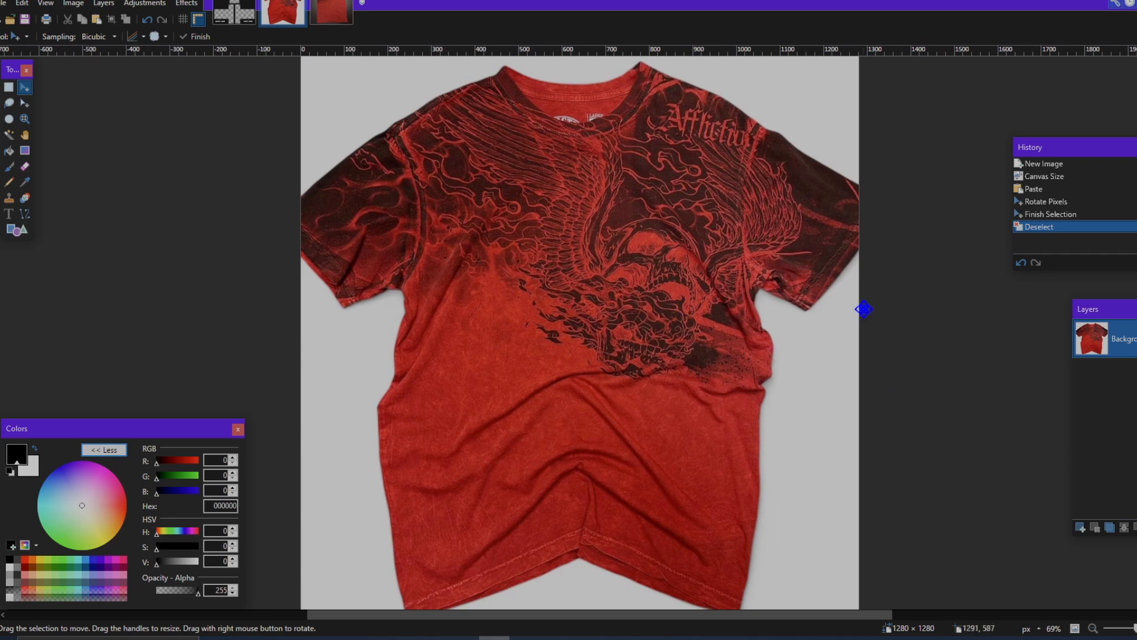
Step: Compare the front and back photos of the red T-shirt
{"action": "scroll", "coordinate": [810, 112], "scroll_direction": "up", "scroll_amount": 2}
{"action": "scroll", "coordinate": [809, 118], "scroll_direction": "down", "scroll_amount": 2}
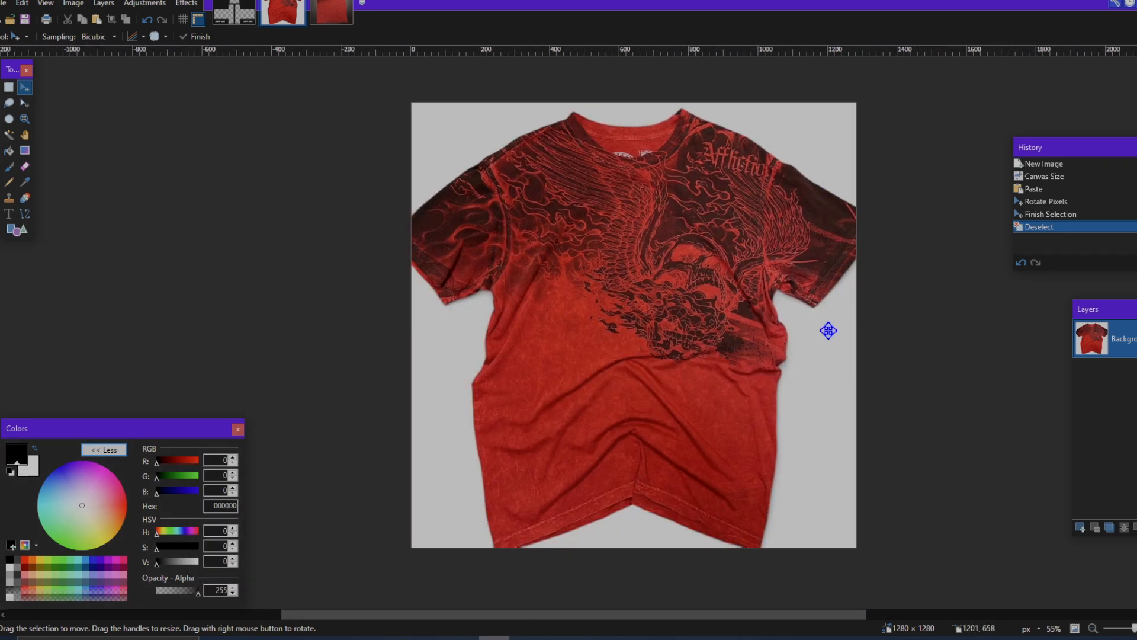
{"action": "scroll", "coordinate": [828, 330], "scroll_direction": "up", "scroll_amount": 1}
{"action": "left_click", "coordinate": [340, 22]}
{"action": "left_click", "coordinate": [291, 18]}
{"action": "left_click", "coordinate": [338, 20]}
{"action": "left_click", "coordinate": [292, 16]}
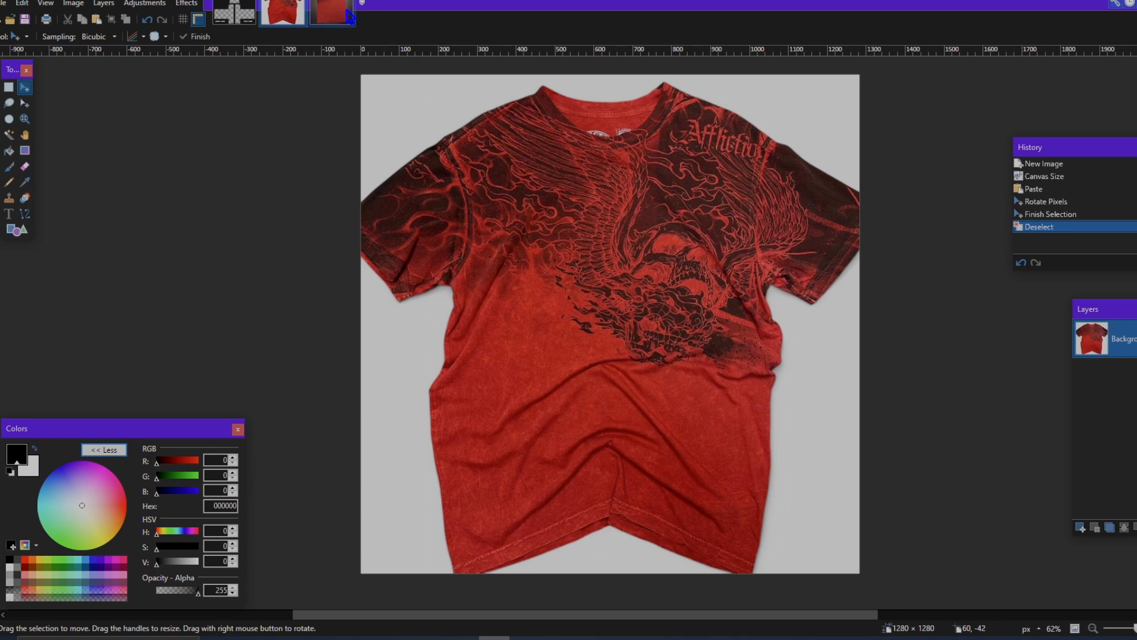
{"action": "left_click", "coordinate": [343, 18]}
{"action": "left_click", "coordinate": [291, 17]}
{"action": "left_click", "coordinate": [335, 18]}
{"action": "left_click", "coordinate": [290, 17]}
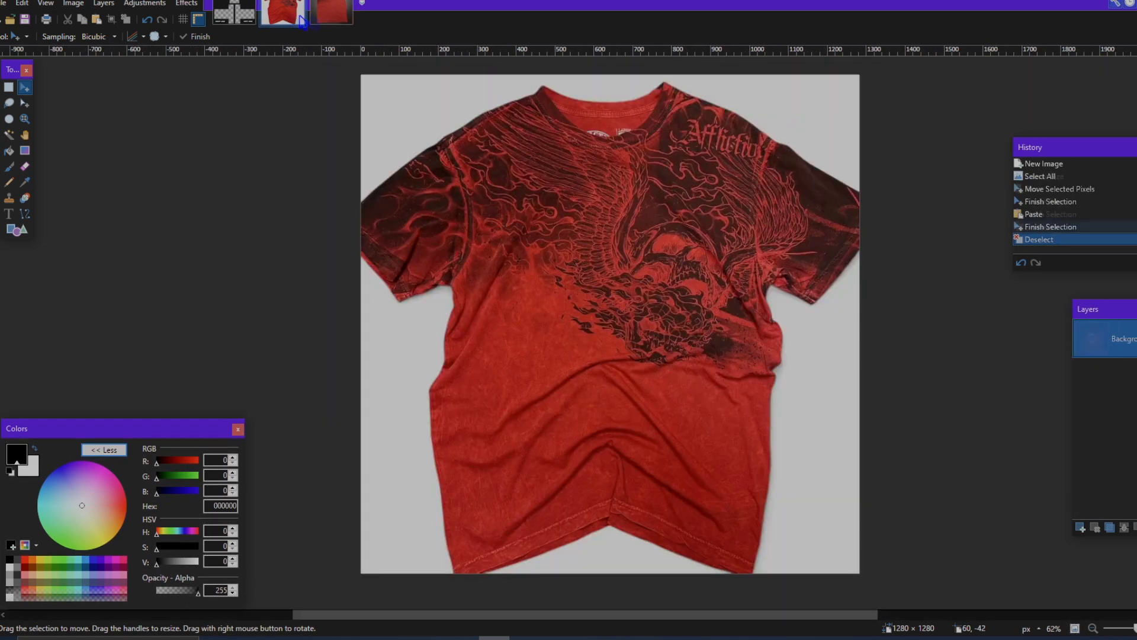
{"action": "left_click", "coordinate": [316, 21]}
{"action": "scroll", "coordinate": [741, 302], "scroll_direction": "up", "scroll_amount": 1}
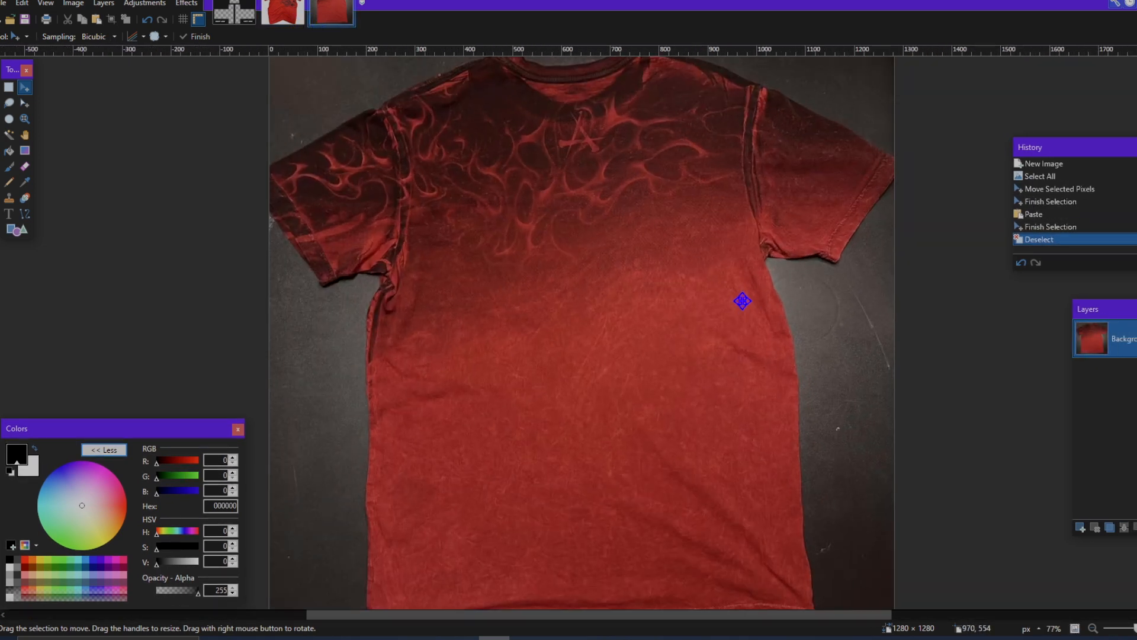
{"action": "scroll", "coordinate": [742, 302], "scroll_direction": "down", "scroll_amount": 2}
{"action": "left_click", "coordinate": [290, 18]}
{"action": "left_click", "coordinate": [335, 19]}
{"action": "left_click", "coordinate": [290, 18]}
{"action": "left_click", "coordinate": [334, 19]}
{"action": "left_click", "coordinate": [290, 18]}
Step: Examine the torso and arm sections of the shirt template
{"action": "left_click", "coordinate": [232, 18]}
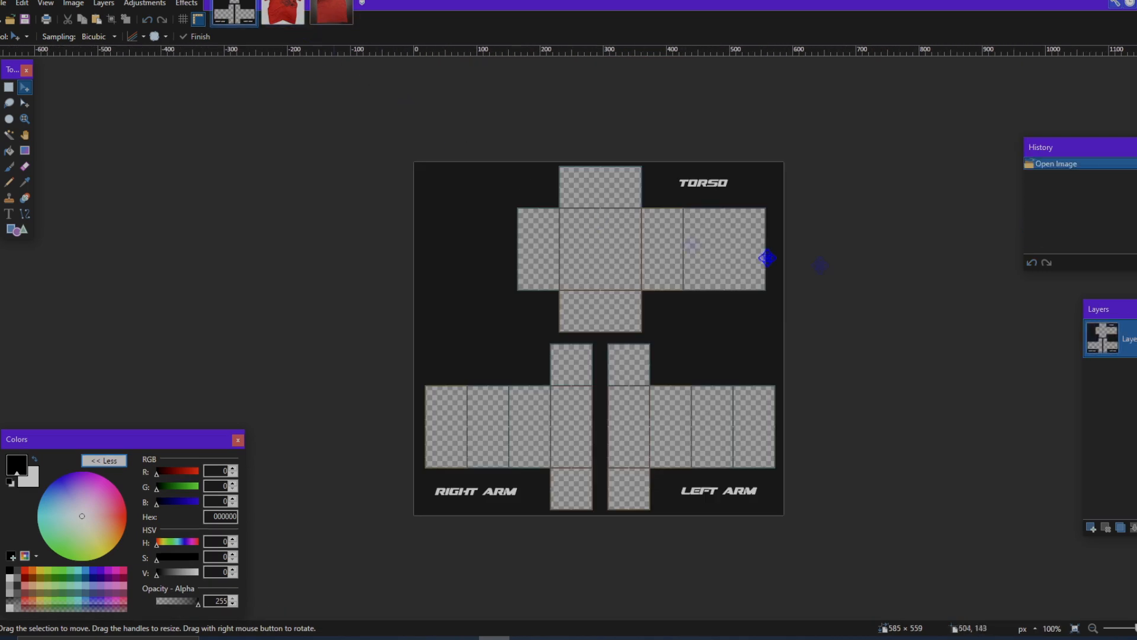
{"action": "scroll", "coordinate": [767, 258], "scroll_direction": "up", "scroll_amount": 2}
{"action": "scroll", "coordinate": [768, 257], "scroll_direction": "down", "scroll_amount": 2}
{"action": "scroll", "coordinate": [771, 256], "scroll_direction": "up", "scroll_amount": 1}
{"action": "scroll", "coordinate": [773, 256], "scroll_direction": "down", "scroll_amount": 1}
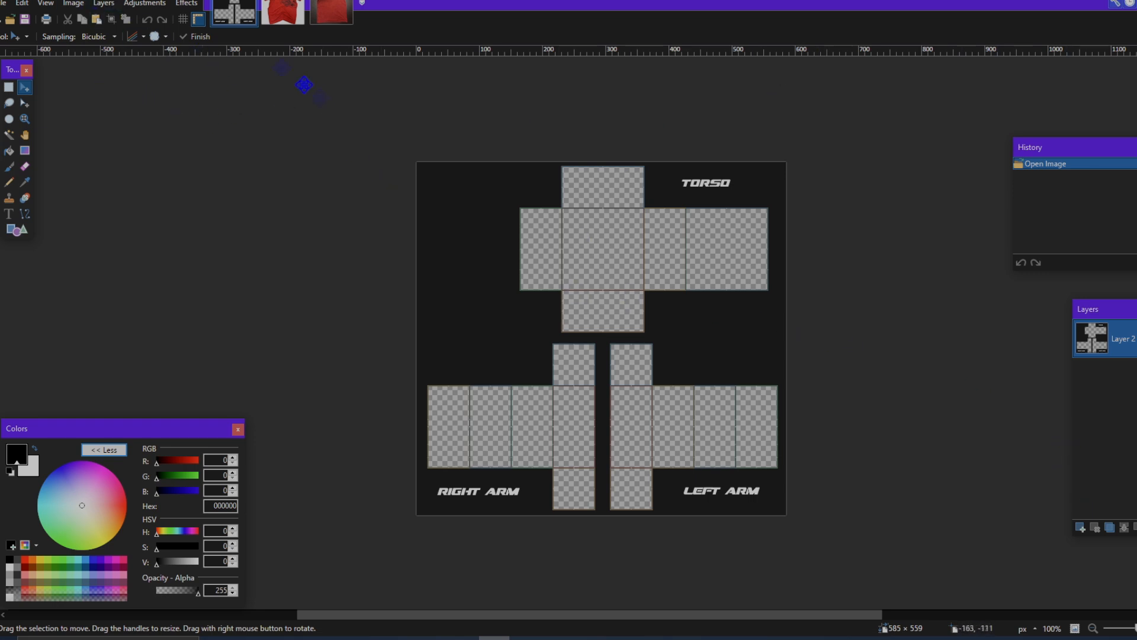
{"action": "left_click", "coordinate": [187, 3]}
{"action": "mouse_move", "coordinate": [261, 223]}
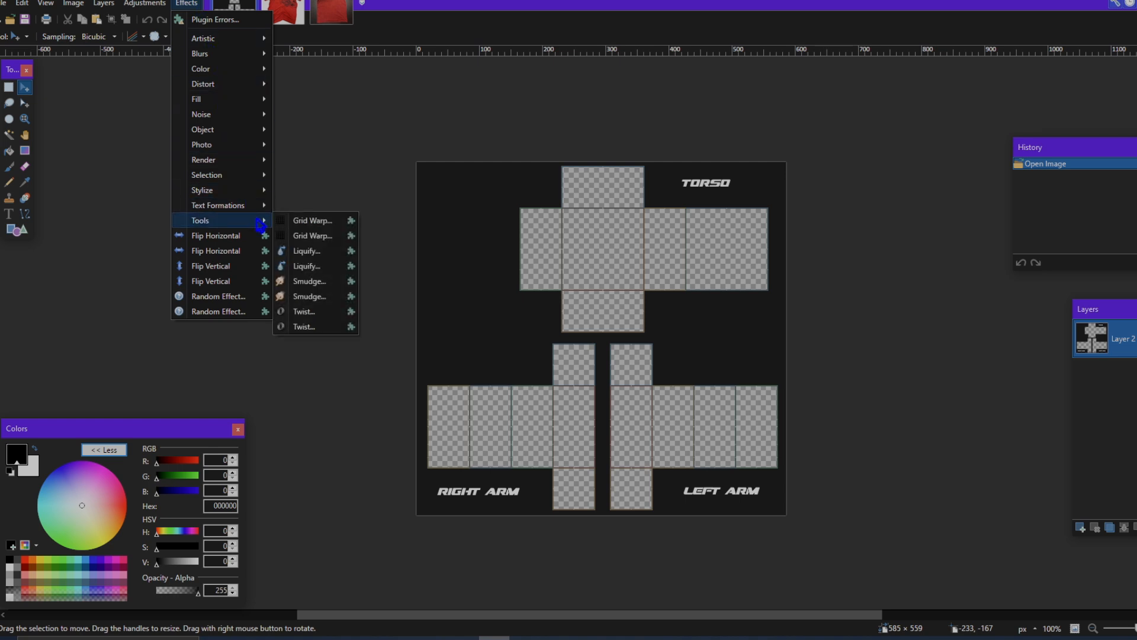
{"action": "mouse_move", "coordinate": [249, 146]}
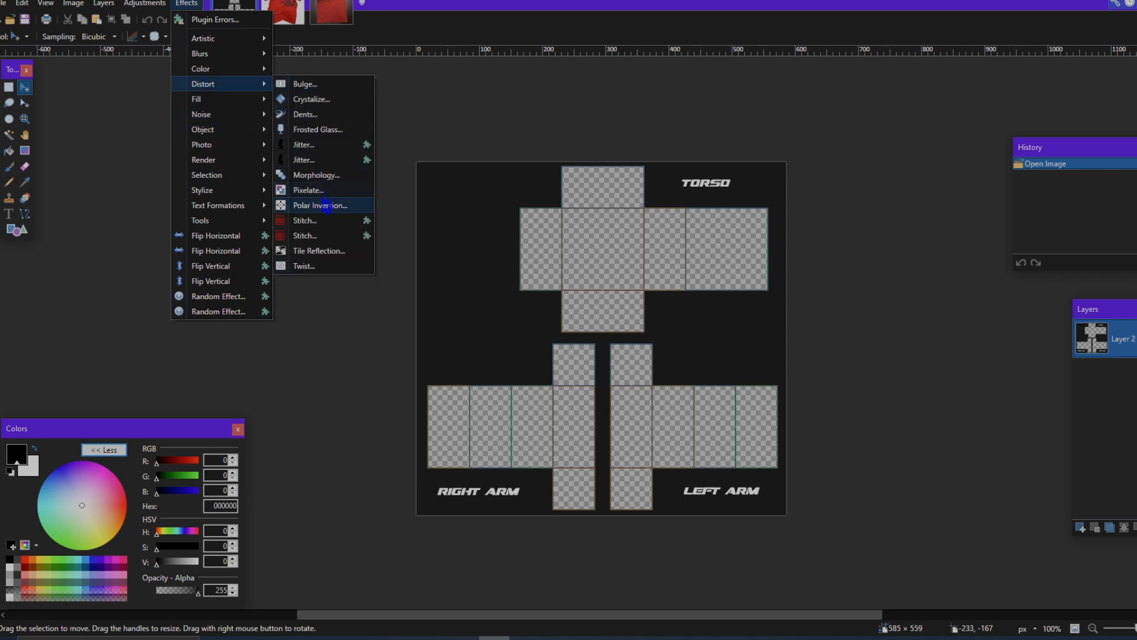
{"action": "left_click", "coordinate": [188, 3]}
Step: Switch to the front shirt image and reposition the Colors window
{"action": "left_click", "coordinate": [278, 16]}
{"action": "left_click", "coordinate": [235, 13]}
{"action": "left_click", "coordinate": [279, 17]}
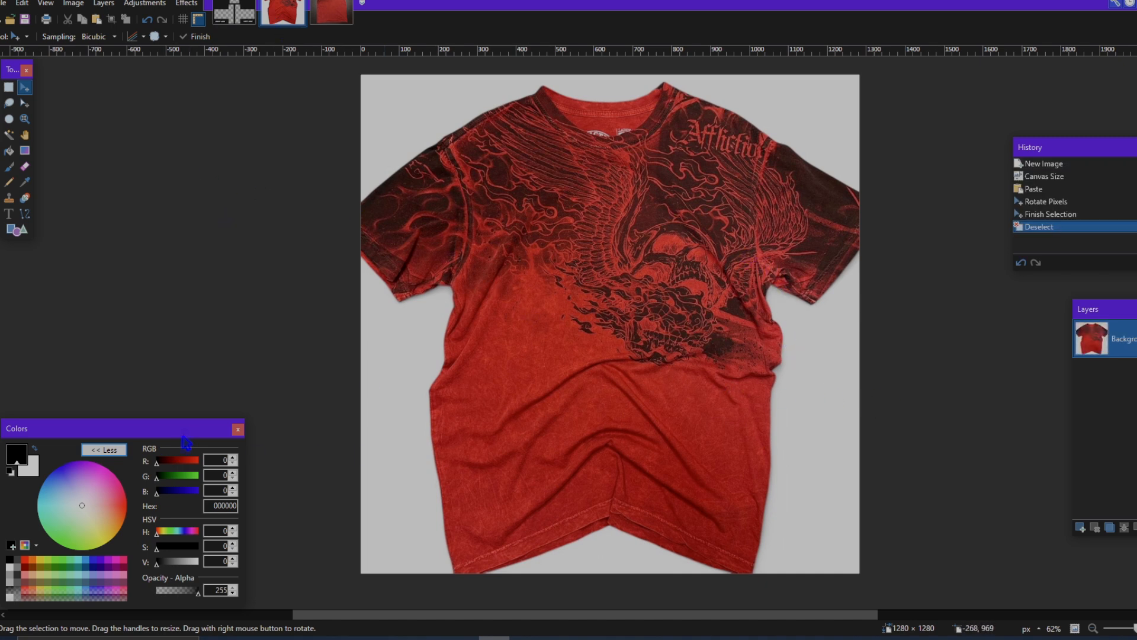
{"action": "left_click_drag", "start_coordinate": [183, 436], "coordinate": [201, 384]}
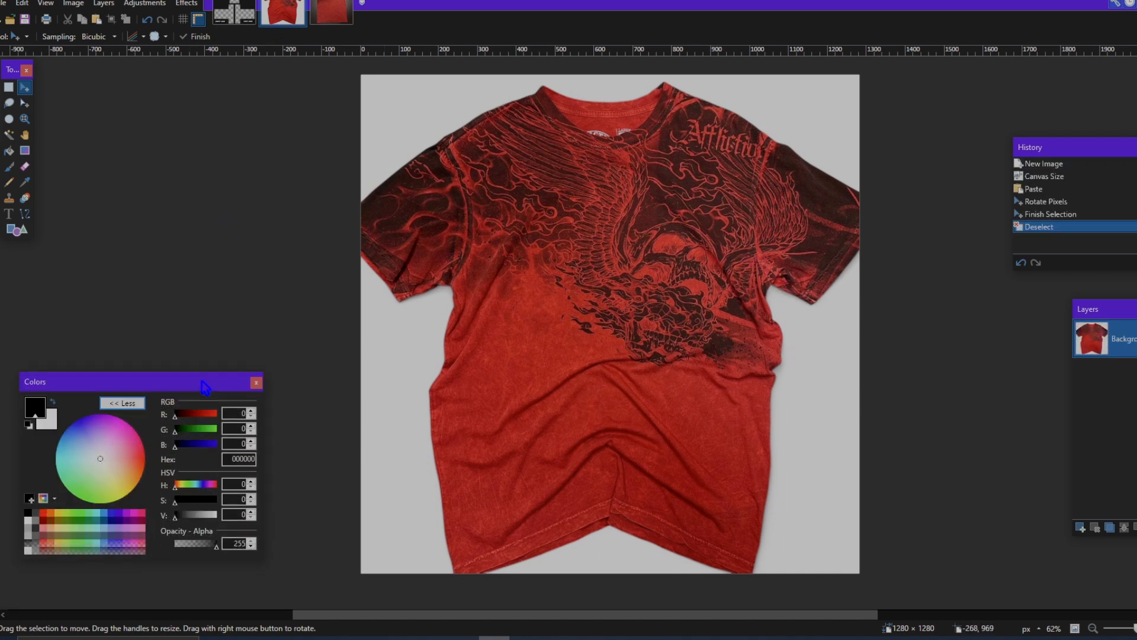
Step: Trace a Lasso Select outline around the front shirt's sleeves, sides and hem, leaving out the inner collar, and copy it
{"action": "left_click", "coordinate": [10, 103]}
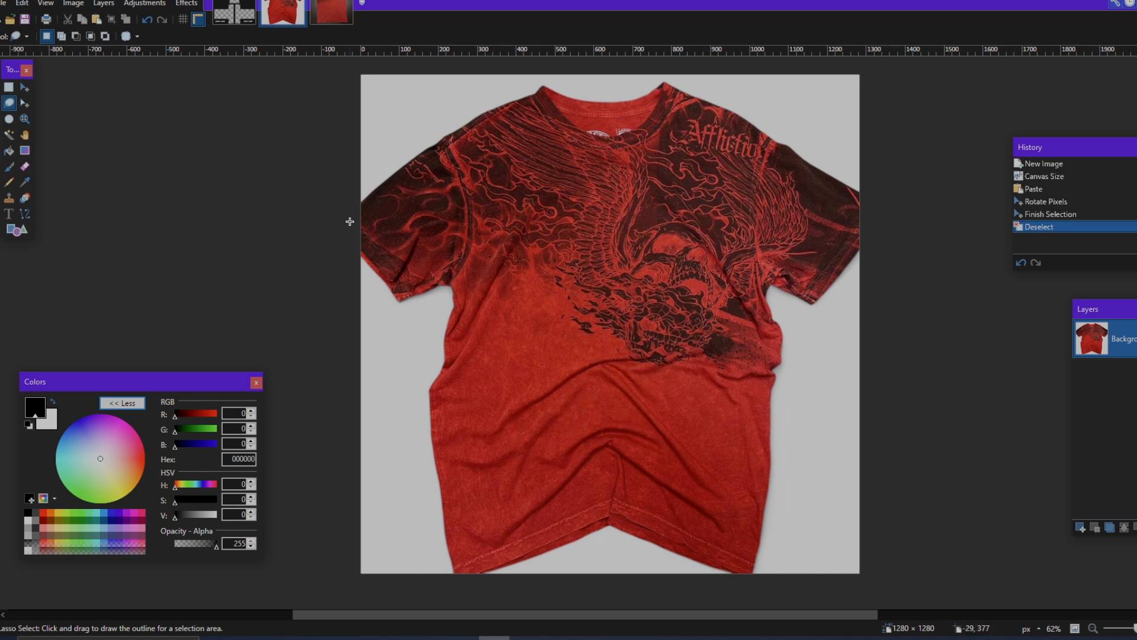
{"action": "scroll", "coordinate": [594, 114], "scroll_direction": "down", "scroll_amount": 1}
{"action": "scroll", "coordinate": [594, 115], "scroll_direction": "up", "scroll_amount": 2}
{"action": "scroll", "coordinate": [343, 112], "scroll_direction": "up", "scroll_amount": 8}
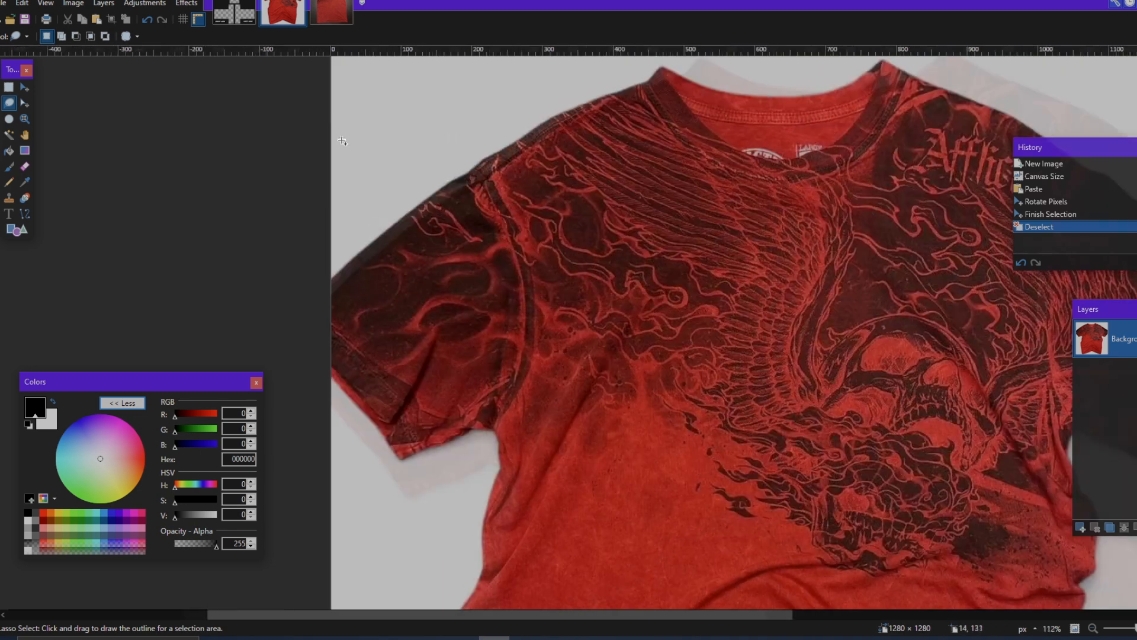
{"action": "scroll", "coordinate": [307, 227], "scroll_direction": "down", "scroll_amount": 5}
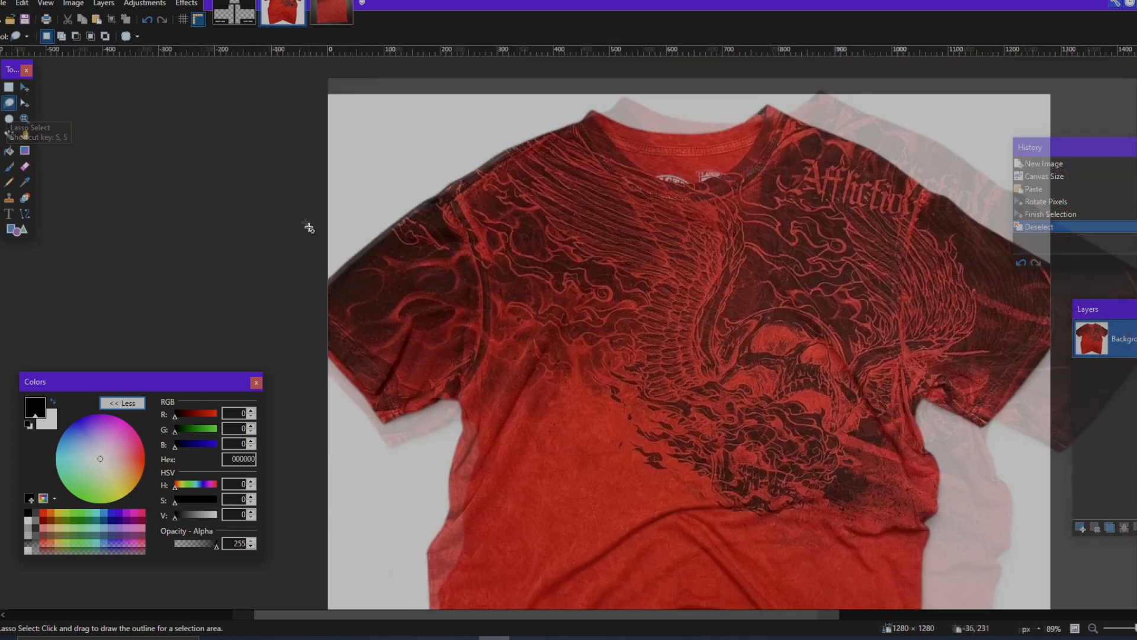
{"action": "left_click_drag", "start_coordinate": [422, 196], "coordinate": [529, 129]}
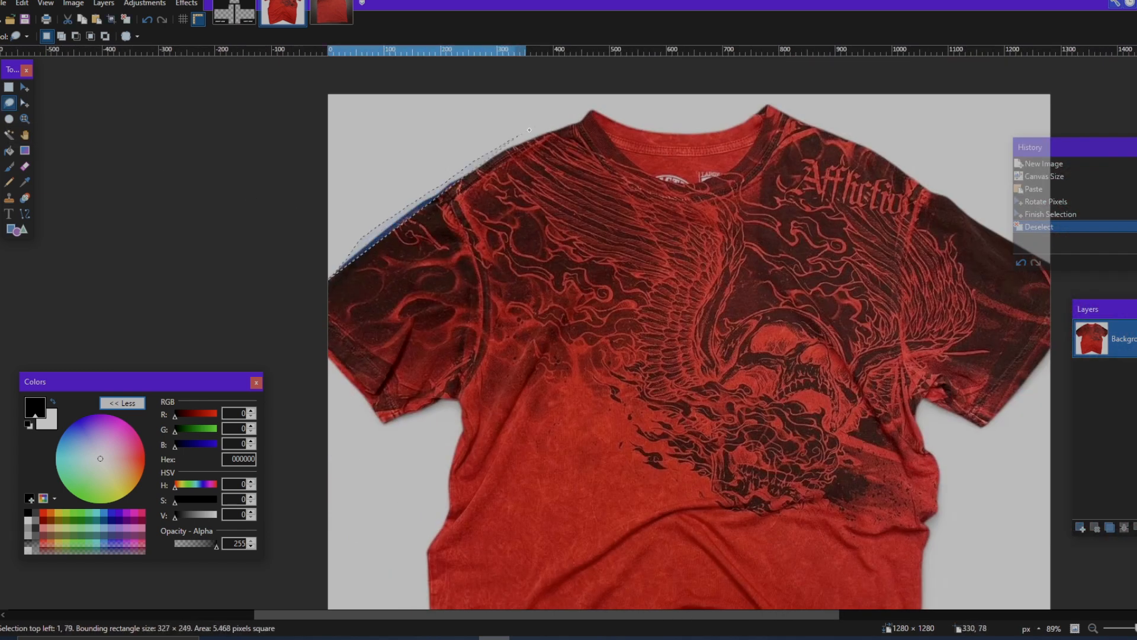
{"action": "mouse_move", "coordinate": [584, 102]}
{"action": "left_mouse_down"}
{"action": "mouse_move", "coordinate": [643, 162]}
{"action": "mouse_move", "coordinate": [693, 176]}
{"action": "mouse_move", "coordinate": [727, 171]}
{"action": "mouse_move", "coordinate": [774, 104]}
{"action": "mouse_move", "coordinate": [925, 168]}
{"action": "mouse_move", "coordinate": [1071, 273]}
{"action": "mouse_move", "coordinate": [1086, 312]}
{"action": "mouse_move", "coordinate": [1074, 359]}
{"action": "mouse_move", "coordinate": [978, 439]}
{"action": "mouse_move", "coordinate": [921, 412]}
{"action": "mouse_move", "coordinate": [940, 480]}
{"action": "mouse_move", "coordinate": [926, 606]}
{"action": "mouse_move", "coordinate": [909, 545]}
{"action": "mouse_move", "coordinate": [908, 577]}
{"action": "mouse_move", "coordinate": [891, 606]}
{"action": "mouse_move", "coordinate": [690, 534]}
{"action": "mouse_move", "coordinate": [529, 595]}
{"action": "mouse_move", "coordinate": [489, 604]}
{"action": "mouse_move", "coordinate": [456, 580]}
{"action": "left_mouse_up"}
{"action": "mouse_move", "coordinate": [437, 479]}
{"action": "left_mouse_down"}
{"action": "mouse_move", "coordinate": [428, 367]}
{"action": "mouse_move", "coordinate": [445, 284]}
{"action": "mouse_move", "coordinate": [441, 200]}
{"action": "mouse_move", "coordinate": [404, 204]}
{"action": "mouse_move", "coordinate": [358, 187]}
{"action": "mouse_move", "coordinate": [318, 144]}
{"action": "left_mouse_up"}
{"action": "scroll", "coordinate": [520, 254], "scroll_direction": "up", "scroll_amount": 5}
{"action": "scroll", "coordinate": [521, 252], "scroll_direction": "down", "scroll_amount": 2}
{"action": "scroll", "coordinate": [599, 225], "scroll_direction": "down", "scroll_amount": 2}
{"action": "scroll", "coordinate": [634, 238], "scroll_direction": "up", "scroll_amount": 4}
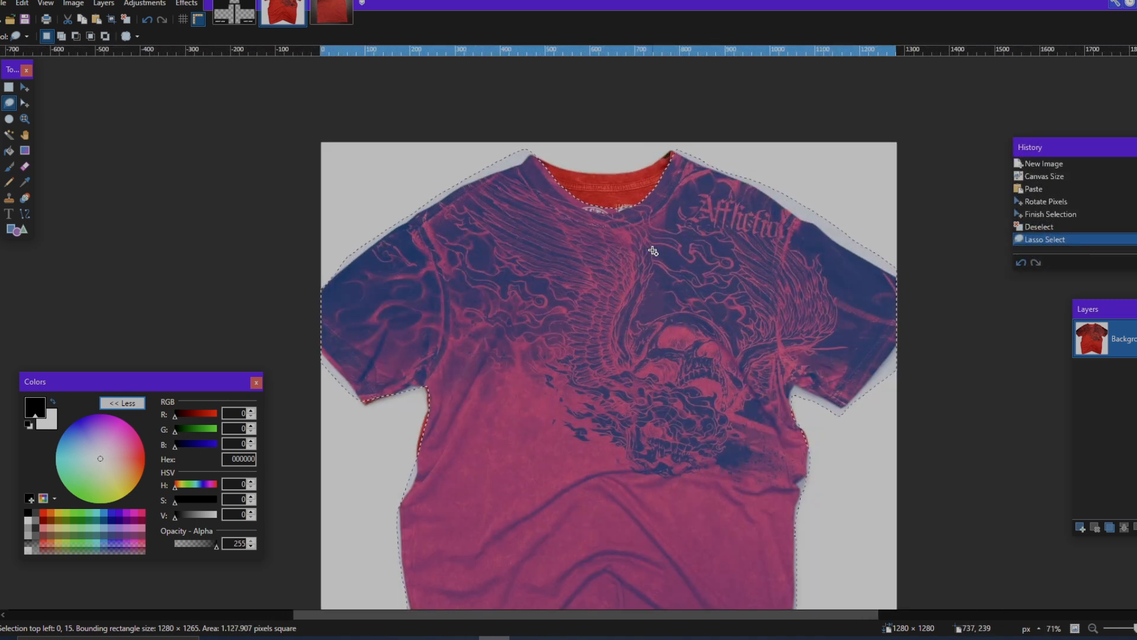
{"action": "scroll", "coordinate": [652, 251], "scroll_direction": "down", "scroll_amount": 2}
{"action": "scroll", "coordinate": [630, 245], "scroll_direction": "down", "scroll_amount": 1}
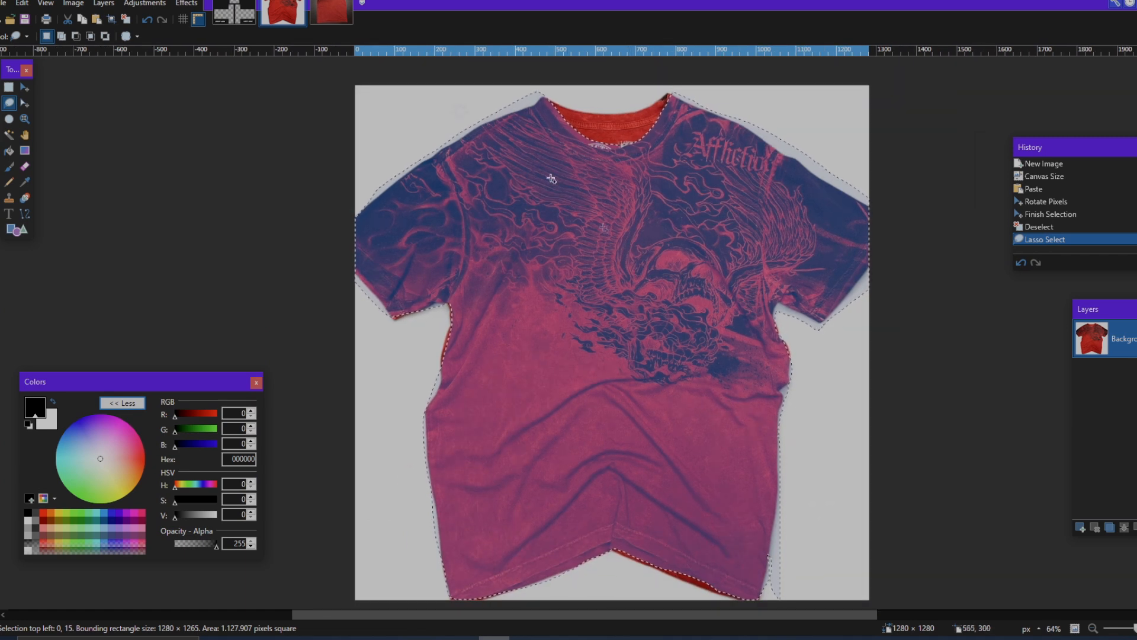
Step: Paste the copied front shirt onto a new layer in the template, keeping the canvas size
{"action": "left_click", "coordinate": [234, 12]}
{"action": "left_click", "coordinate": [1081, 527]}
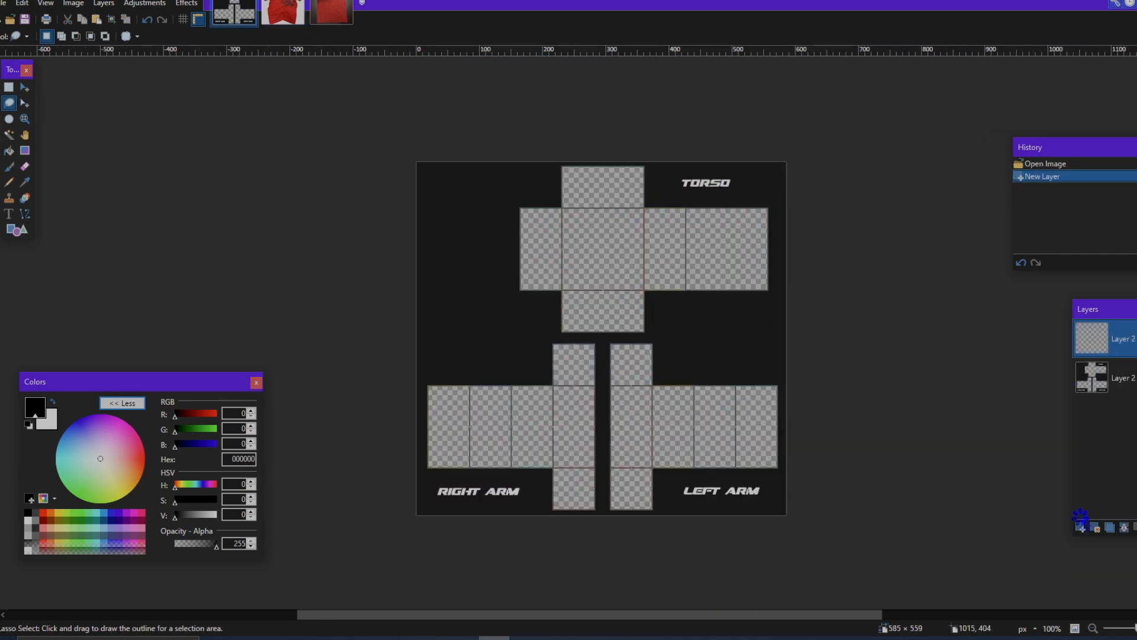
{"action": "key", "text": "ctrl+v"}
{"action": "left_click", "coordinate": [579, 432]}
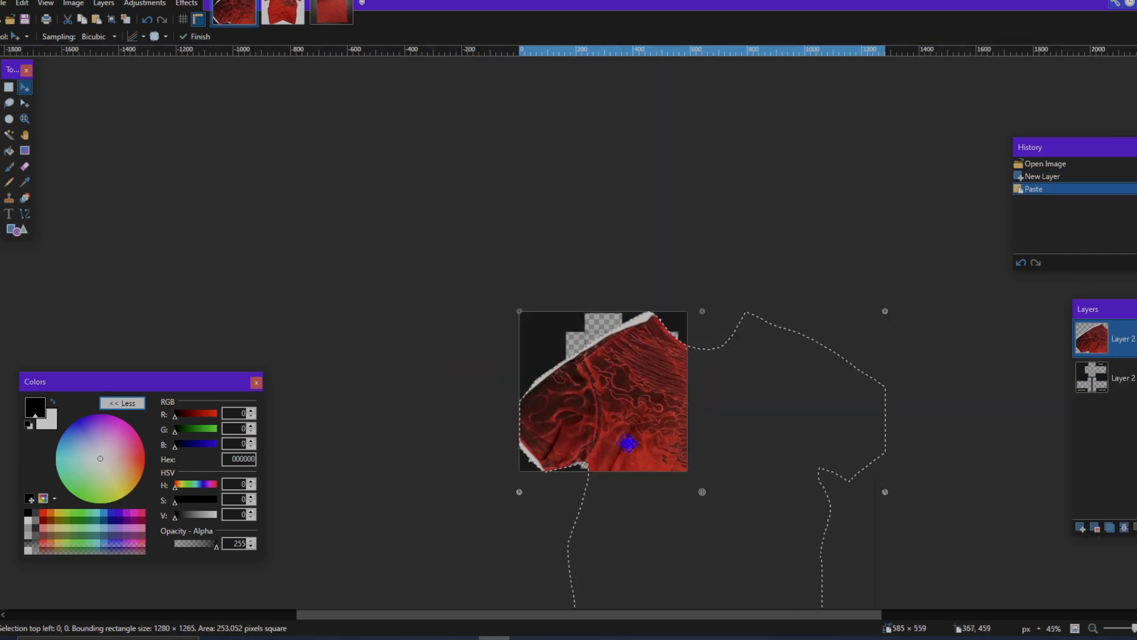
Step: Shrink the pasted front shirt to about 347 × 191 px and move it over the template's torso section
{"action": "scroll", "coordinate": [629, 443], "scroll_direction": "down", "scroll_amount": 2}
{"action": "left_click_drag", "start_coordinate": [891, 525], "coordinate": [642, 229]}
{"action": "scroll", "coordinate": [642, 229], "scroll_direction": "up", "scroll_amount": 5}
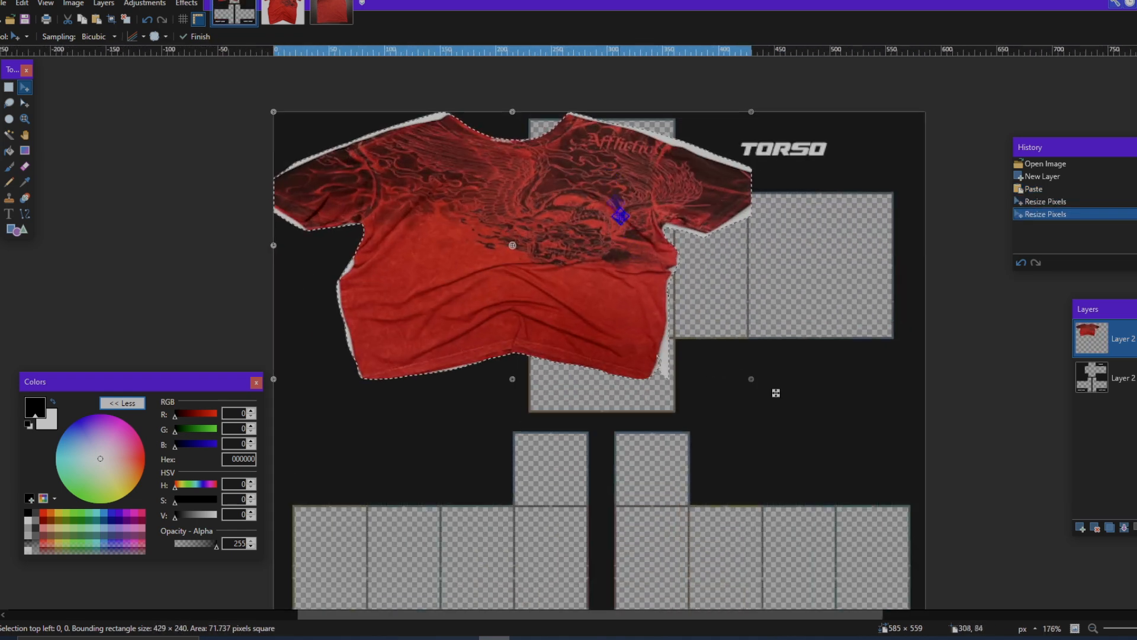
{"action": "left_click_drag", "start_coordinate": [647, 280], "coordinate": [763, 295]}
{"action": "left_click_drag", "start_coordinate": [864, 397], "coordinate": [778, 344]}
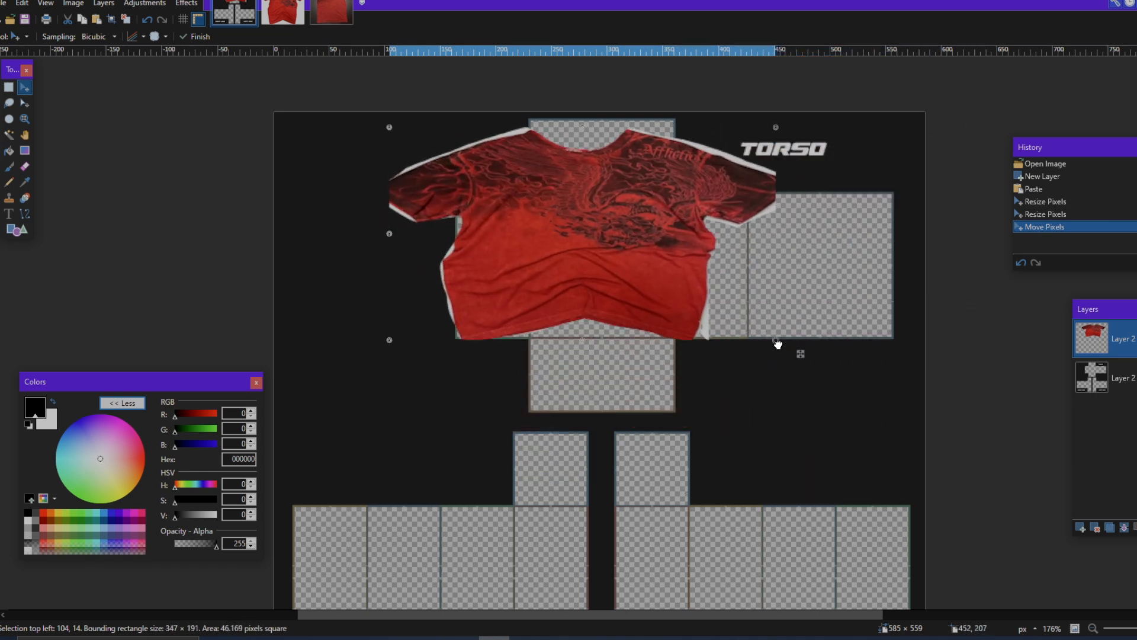
Step: Resize the front shirt to about 233 × 131 px so its height fits the front torso panel
{"action": "scroll", "coordinate": [723, 300], "scroll_direction": "up", "scroll_amount": 4}
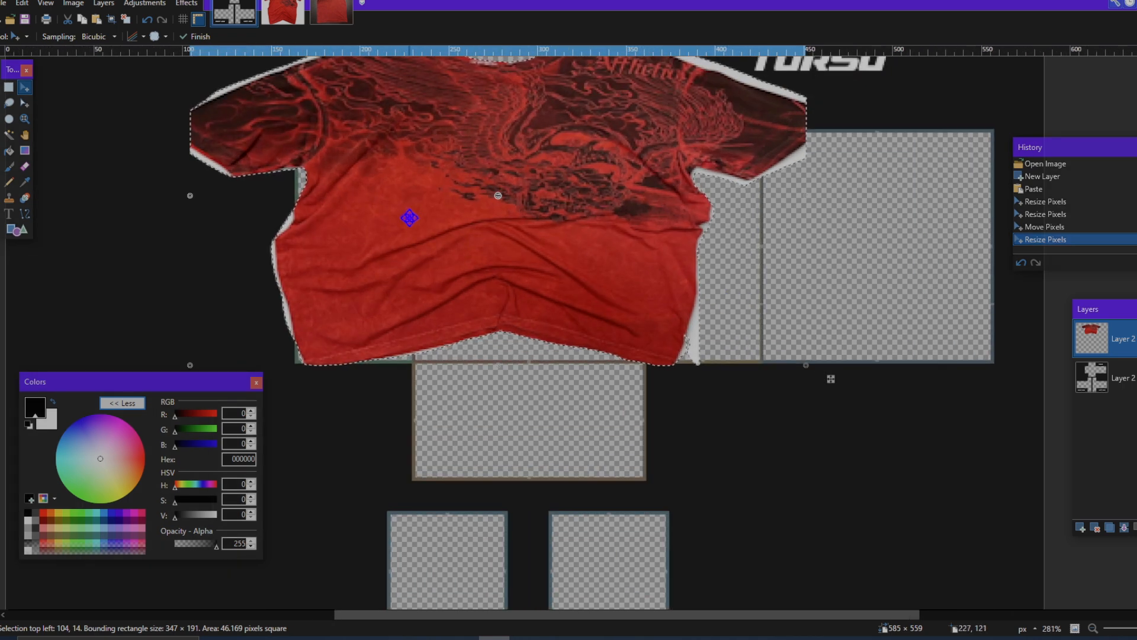
{"action": "scroll", "coordinate": [410, 218], "scroll_direction": "down", "scroll_amount": 2}
{"action": "left_click_drag", "start_coordinate": [314, 131], "coordinate": [387, 210]}
{"action": "left_click_drag", "start_coordinate": [811, 312], "coordinate": [716, 309]}
{"action": "left_click_drag", "start_coordinate": [388, 306], "coordinate": [425, 307]}
{"action": "left_click_drag", "start_coordinate": [716, 305], "coordinate": [748, 315]}
{"action": "scroll", "coordinate": [746, 306], "scroll_direction": "up", "scroll_amount": 1}
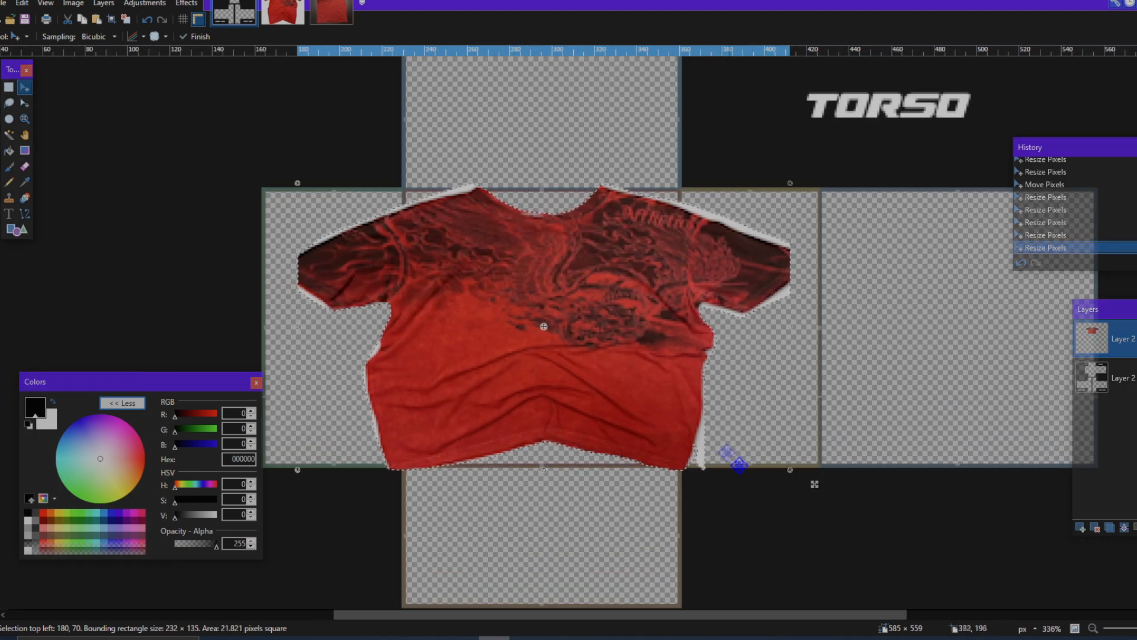
{"action": "left_click_drag", "start_coordinate": [793, 475], "coordinate": [795, 465]}
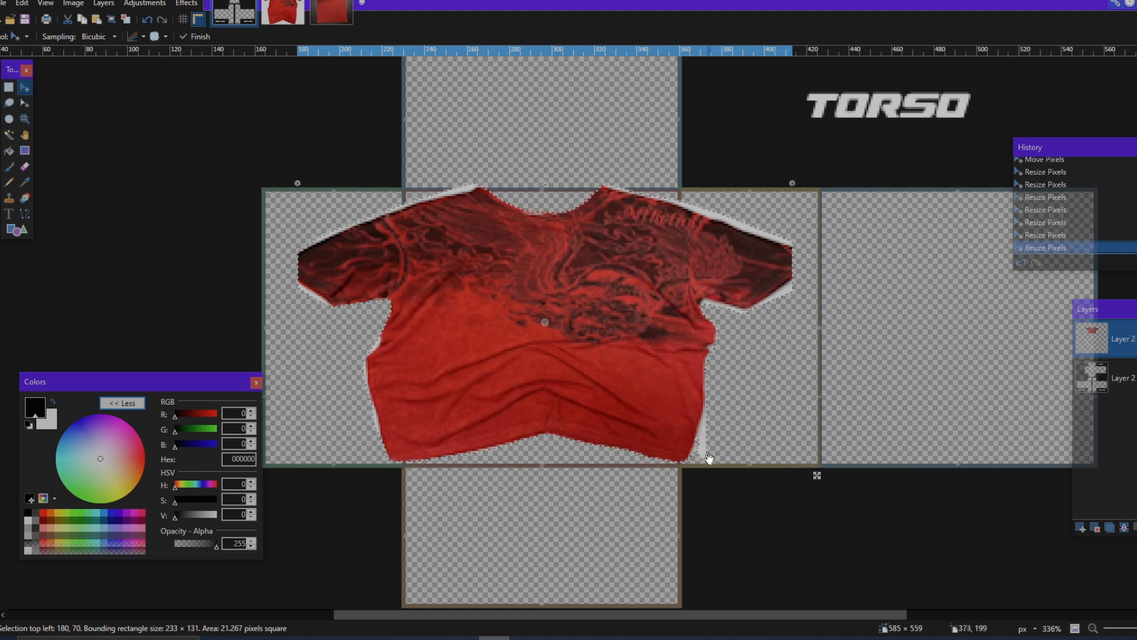
Step: Center the shirt on the front torso panel, extend its upper edge to a height of about 133 px, and deselect it
{"action": "scroll", "coordinate": [710, 458], "scroll_direction": "up", "scroll_amount": 2}
{"action": "left_click_drag", "start_coordinate": [632, 341], "coordinate": [623, 342]}
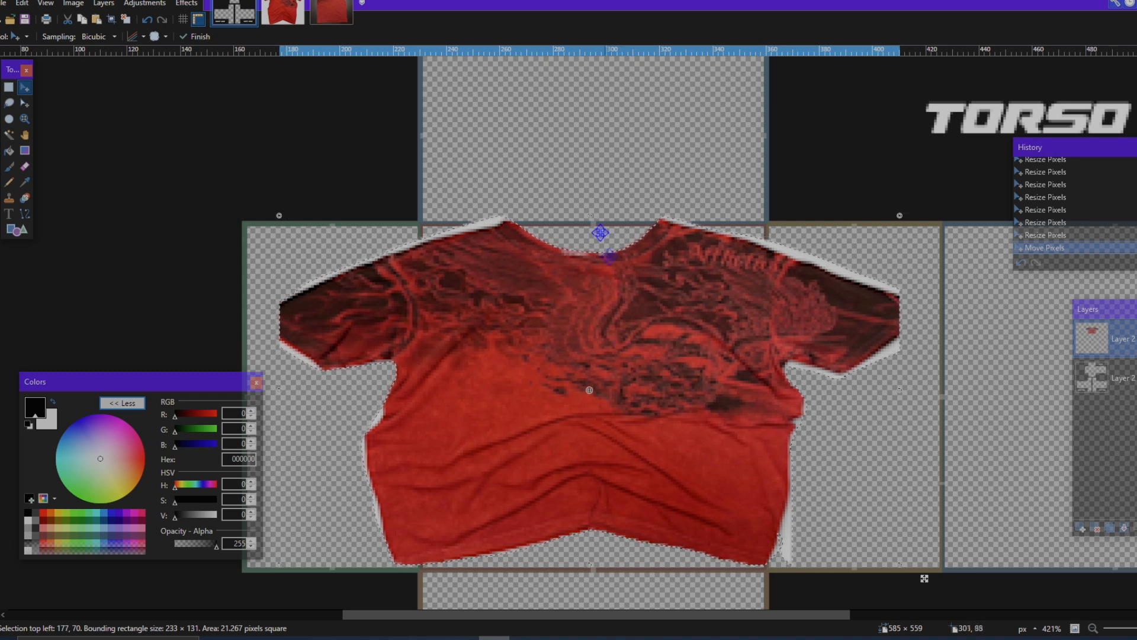
{"action": "left_click_drag", "start_coordinate": [591, 214], "coordinate": [590, 210]}
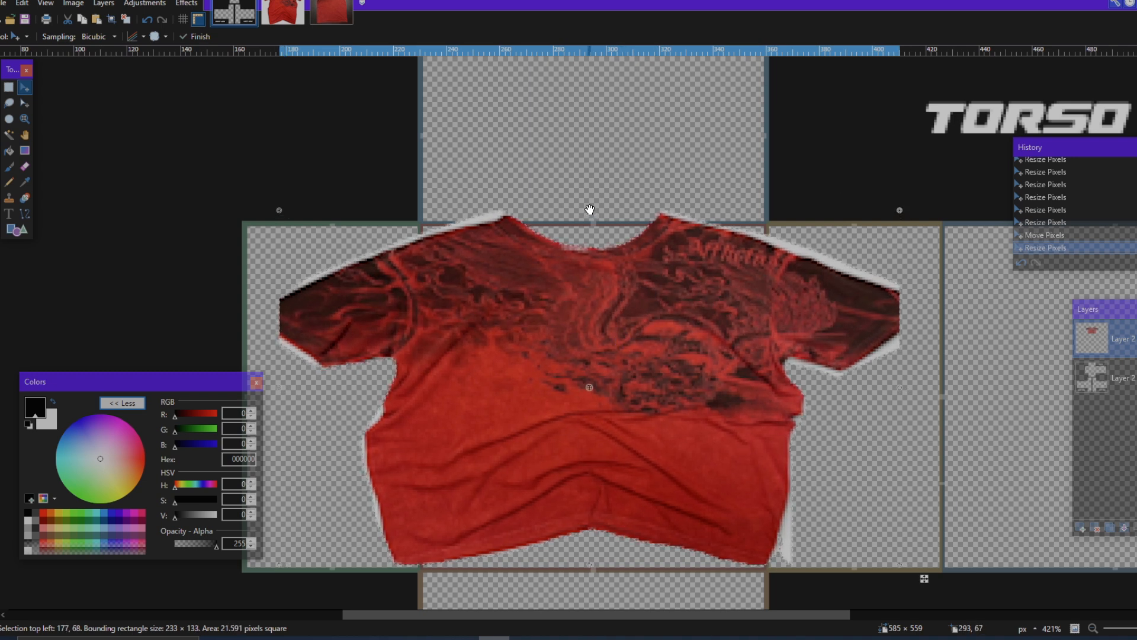
{"action": "key", "text": "ctrl+d"}
{"action": "scroll", "coordinate": [349, 366], "scroll_direction": "down", "scroll_amount": 6}
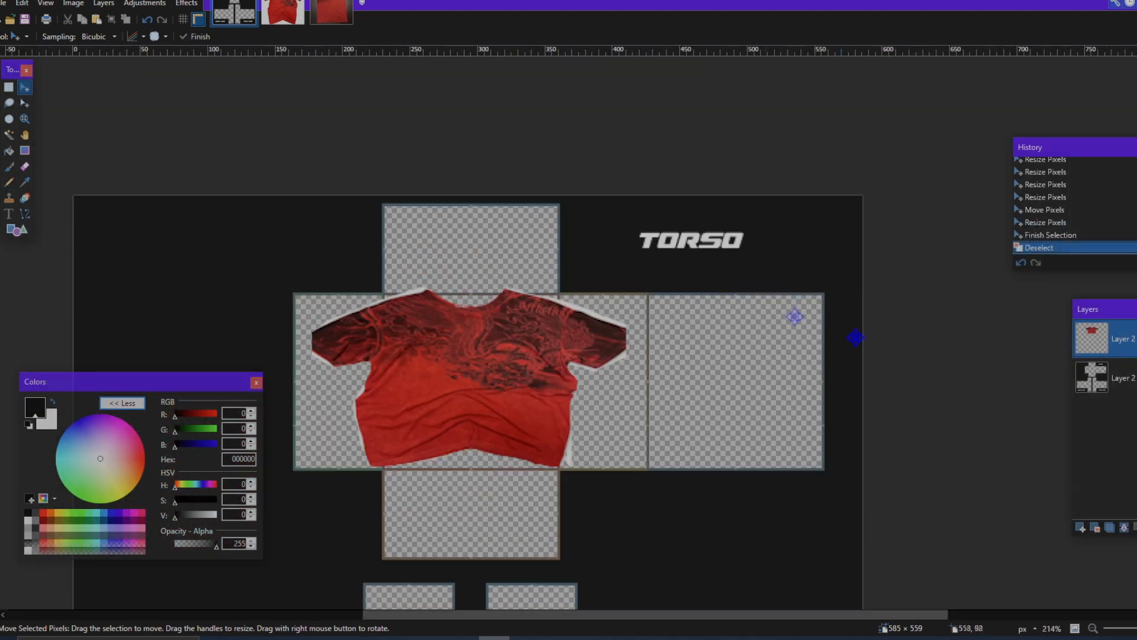
Step: Add another new layer to the template and switch to the back shirt image
{"action": "left_click", "coordinate": [1082, 528]}
{"action": "left_click", "coordinate": [330, 13]}
{"action": "left_click", "coordinate": [285, 13]}
{"action": "left_click", "coordinate": [330, 13]}
{"action": "scroll", "coordinate": [476, 141], "scroll_direction": "down", "scroll_amount": 1}
{"action": "left_click", "coordinate": [292, 15]}
{"action": "left_click", "coordinate": [326, 14]}
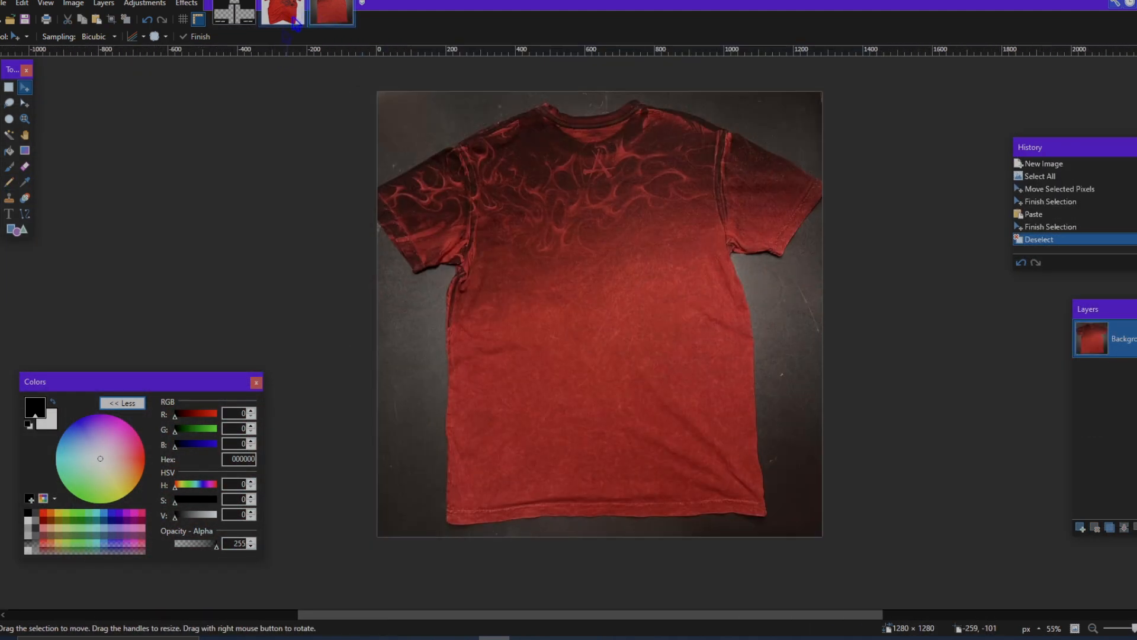
Step: Trace a Lasso Select outline around the whole back shirt and copy it
{"action": "left_click", "coordinate": [9, 102]}
{"action": "mouse_move", "coordinate": [541, 105]}
{"action": "left_mouse_down"}
{"action": "mouse_move", "coordinate": [636, 98]}
{"action": "mouse_move", "coordinate": [805, 157]}
{"action": "left_mouse_up"}
{"action": "key", "text": "ctrl+z"}
{"action": "mouse_move", "coordinate": [614, 108]}
{"action": "left_mouse_down"}
{"action": "mouse_move", "coordinate": [651, 100]}
{"action": "mouse_move", "coordinate": [706, 116]}
{"action": "mouse_move", "coordinate": [824, 188]}
{"action": "mouse_move", "coordinate": [799, 240]}
{"action": "mouse_move", "coordinate": [729, 263]}
{"action": "left_mouse_up"}
{"action": "mouse_move", "coordinate": [755, 312]}
{"action": "left_mouse_down"}
{"action": "mouse_move", "coordinate": [767, 515]}
{"action": "mouse_move", "coordinate": [451, 527]}
{"action": "mouse_move", "coordinate": [437, 486]}
{"action": "mouse_move", "coordinate": [436, 359]}
{"action": "mouse_move", "coordinate": [452, 269]}
{"action": "mouse_move", "coordinate": [397, 270]}
{"action": "mouse_move", "coordinate": [356, 188]}
{"action": "mouse_move", "coordinate": [505, 116]}
{"action": "left_mouse_up"}
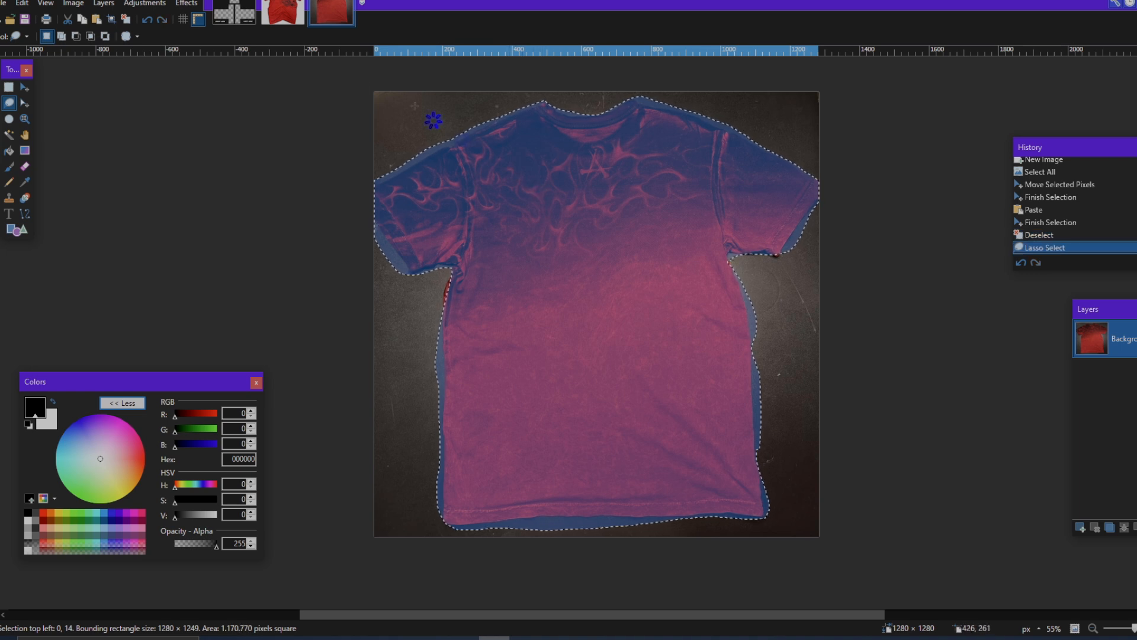
Step: Paste the copied back shirt onto the template's empty Layer 3, keeping the canvas size
{"action": "left_click", "coordinate": [237, 19]}
{"action": "scroll", "coordinate": [749, 333], "scroll_direction": "down", "scroll_amount": 3}
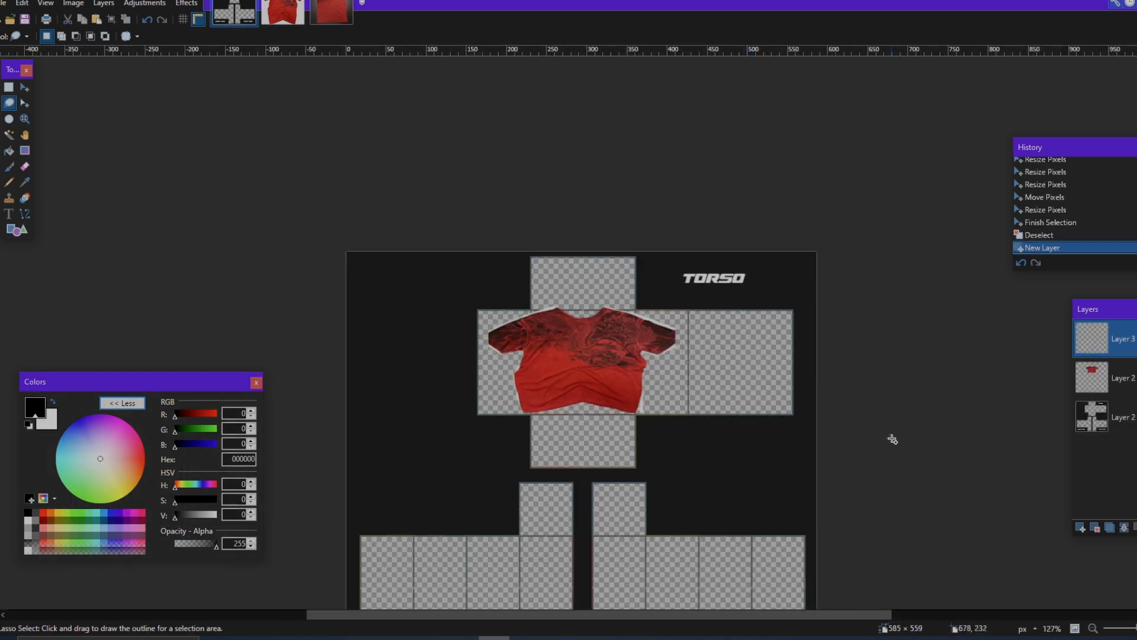
{"action": "key", "text": "ctrl+v"}
{"action": "left_click", "coordinate": [633, 424]}
Step: Shrink the pasted back shirt to about 485 × 359 px
{"action": "scroll", "coordinate": [632, 420], "scroll_direction": "down", "scroll_amount": 2}
{"action": "scroll", "coordinate": [632, 420], "scroll_direction": "down", "scroll_amount": 4}
{"action": "scroll", "coordinate": [912, 498], "scroll_direction": "down", "scroll_amount": 3}
{"action": "scroll", "coordinate": [926, 500], "scroll_direction": "down", "scroll_amount": 1}
{"action": "left_click_drag", "start_coordinate": [950, 392], "coordinate": [686, 103]}
Step: Resize the back shirt to about 264 × 139 px over the front shirt, matching the torso panel's height
{"action": "scroll", "coordinate": [682, 195], "scroll_direction": "up", "scroll_amount": 4}
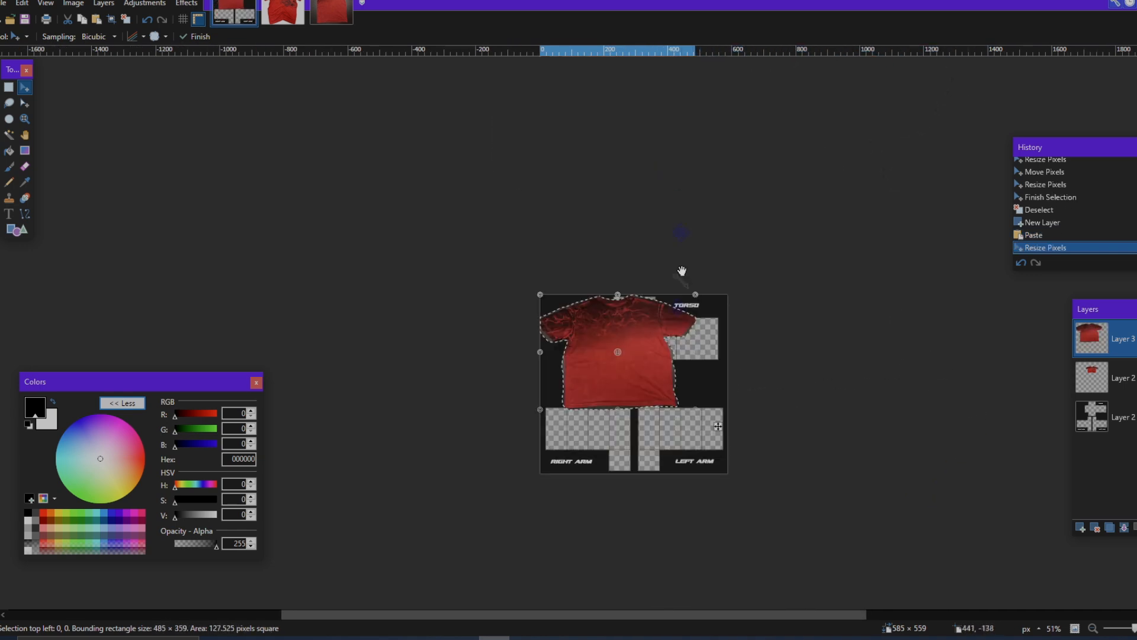
{"action": "scroll", "coordinate": [679, 344], "scroll_direction": "up", "scroll_amount": 6}
{"action": "scroll", "coordinate": [714, 572], "scroll_direction": "down", "scroll_amount": 2}
{"action": "left_click_drag", "start_coordinate": [762, 509], "coordinate": [712, 318]}
{"action": "scroll", "coordinate": [183, 127], "scroll_direction": "up", "scroll_amount": 2}
{"action": "left_click_drag", "start_coordinate": [147, 131], "coordinate": [345, 217]}
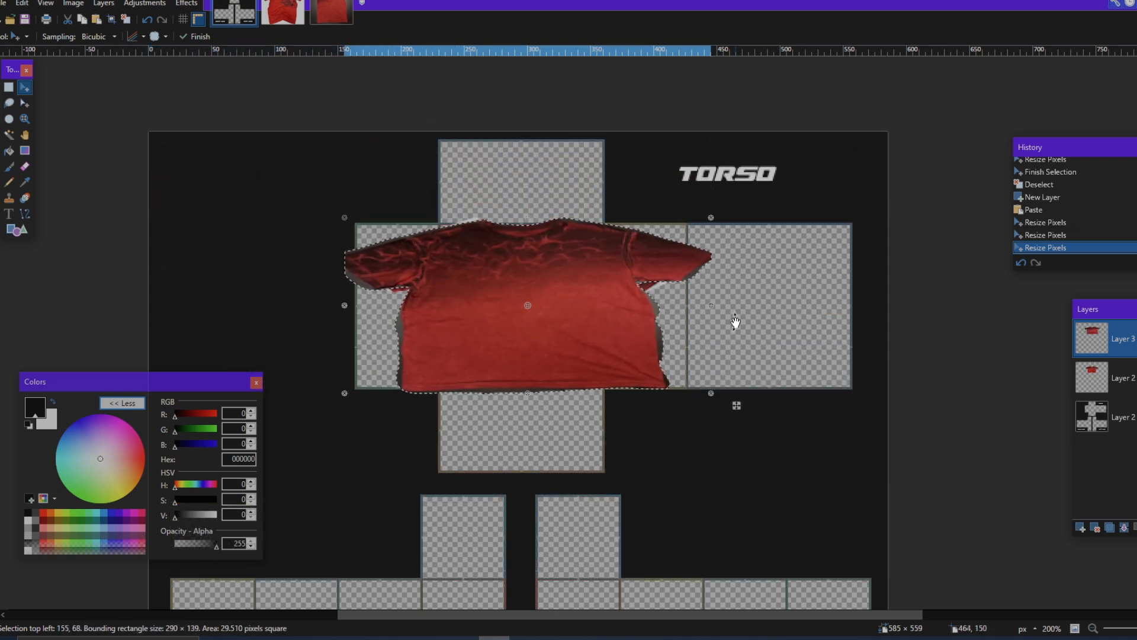
{"action": "left_click_drag", "start_coordinate": [345, 306], "coordinate": [378, 305]}
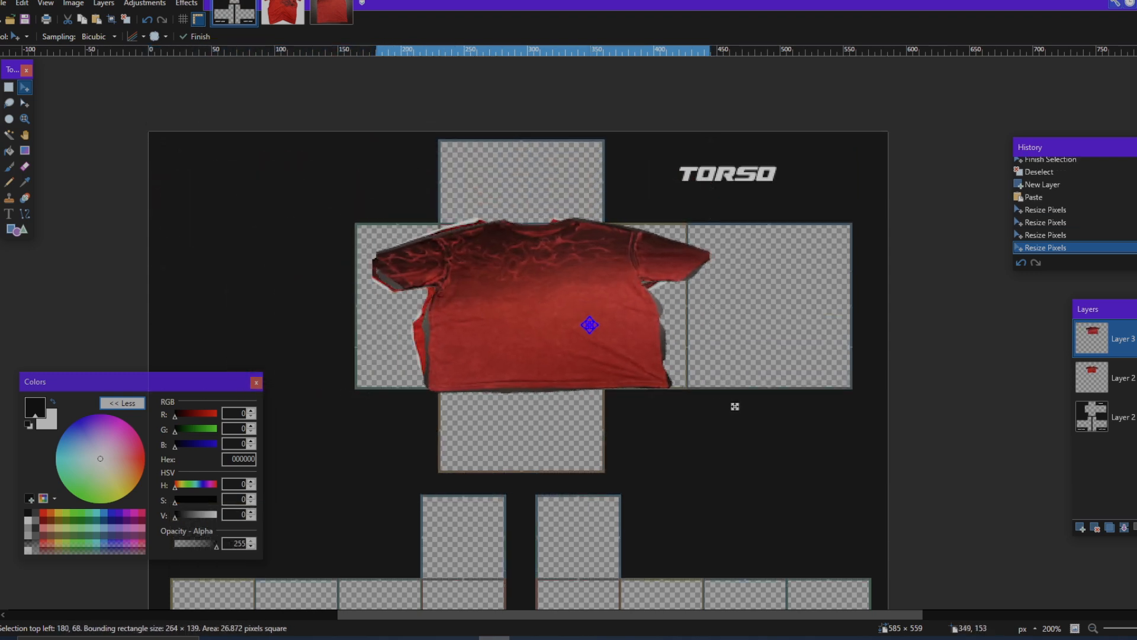
Step: Move the back shirt beside the front shirt, over the back torso panel, and resize it to about 237 × 139 px
{"action": "left_click_drag", "start_coordinate": [592, 325], "coordinate": [573, 328]}
{"action": "left_click_drag", "start_coordinate": [708, 407], "coordinate": [957, 405]}
{"action": "scroll", "coordinate": [957, 405], "scroll_direction": "up", "scroll_amount": 2}
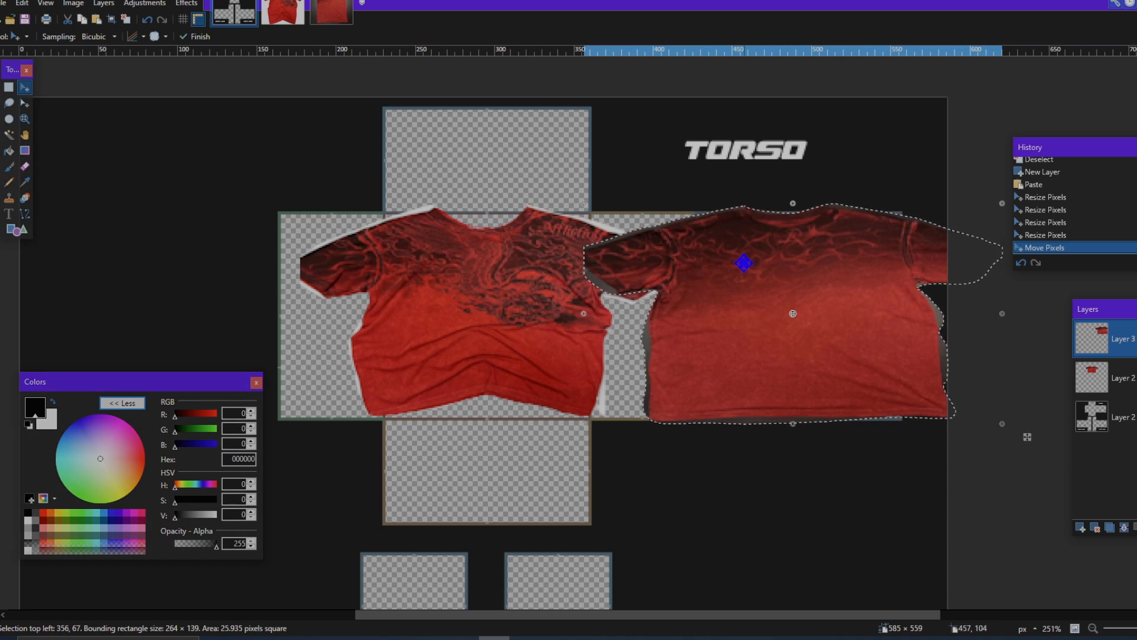
{"action": "scroll", "coordinate": [740, 262], "scroll_direction": "right", "scroll_amount": 3}
{"action": "left_click_drag", "start_coordinate": [851, 316], "coordinate": [710, 318]}
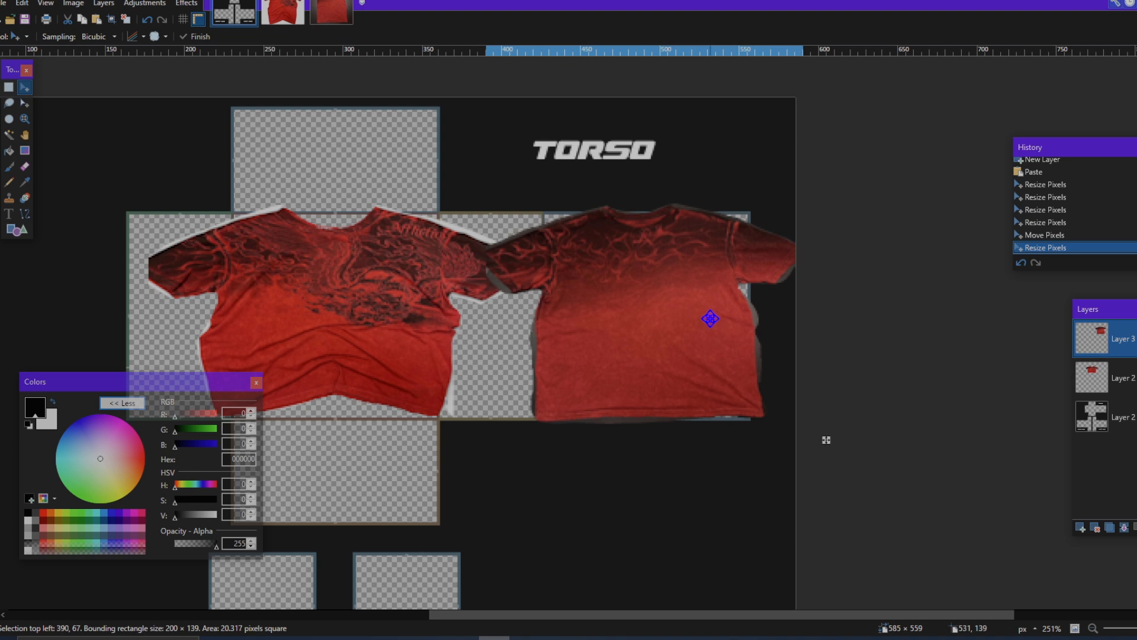
{"action": "left_click", "coordinate": [710, 319]}
{"action": "left_click_drag", "start_coordinate": [484, 317], "coordinate": [441, 322]}
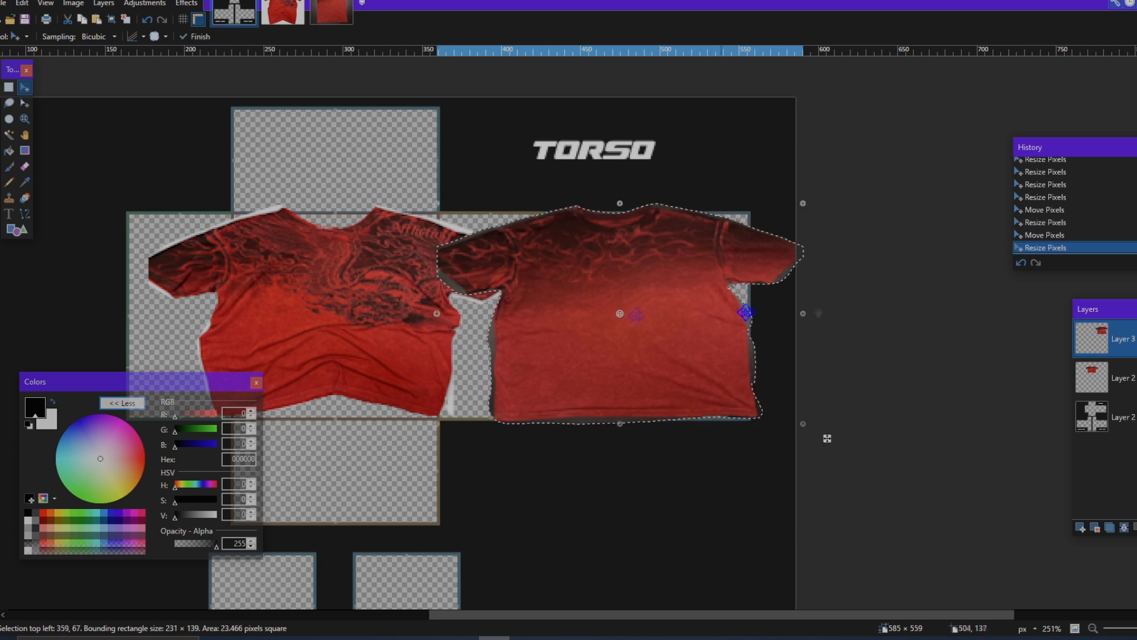
{"action": "left_click_drag", "start_coordinate": [802, 316], "coordinate": [812, 317]}
{"action": "mouse_move", "coordinate": [742, 318]}
{"action": "left_mouse_down"}
{"action": "mouse_move", "coordinate": [764, 319]}
{"action": "mouse_move", "coordinate": [414, 325]}
{"action": "mouse_move", "coordinate": [762, 335]}
{"action": "mouse_move", "coordinate": [762, 313]}
{"action": "left_mouse_up"}
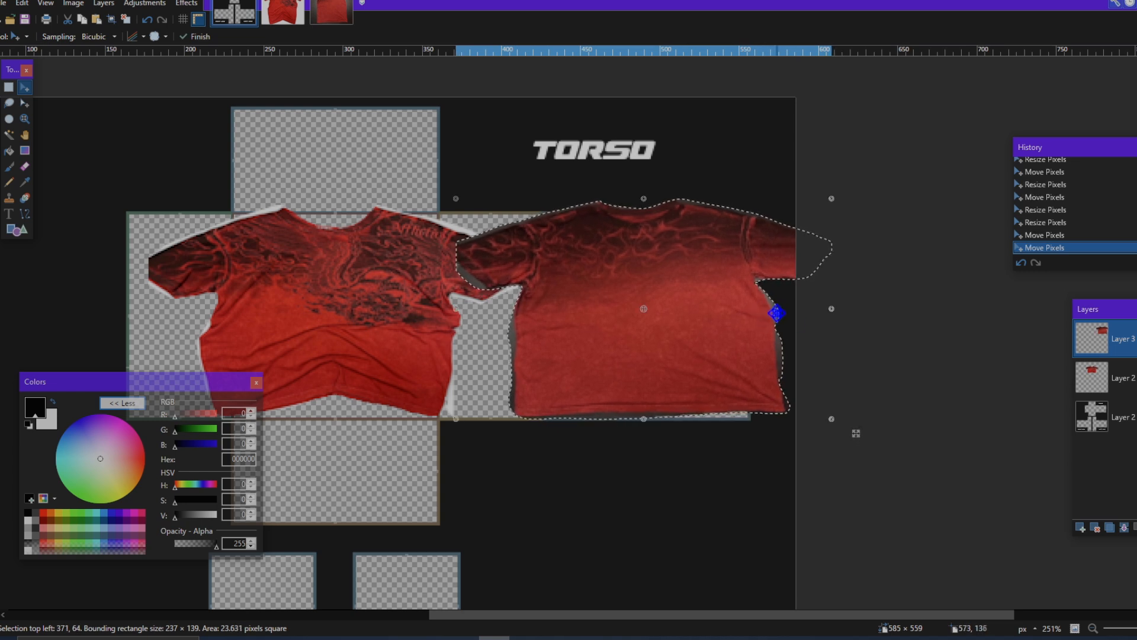
{"action": "left_click_drag", "start_coordinate": [854, 433], "coordinate": [805, 430]}
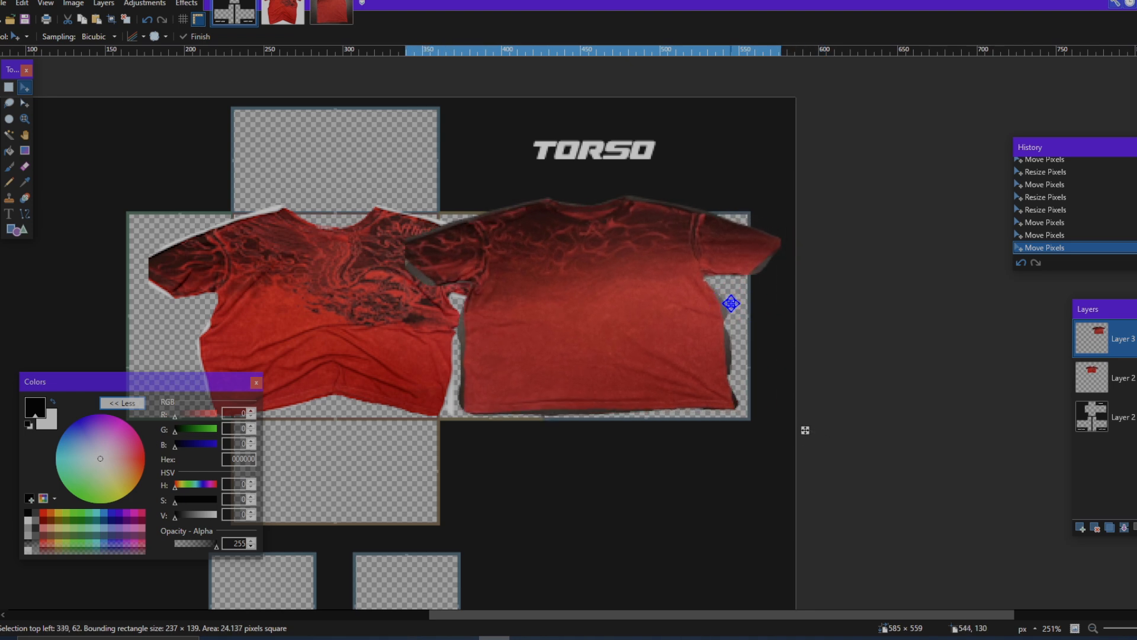
Step: Rectangle-select the back shirt's outer right sleeve strip, about 51 × 143 px, and move it to the torso row's left edge
{"action": "key", "text": "ctrl+d"}
{"action": "key", "text": "s"}
{"action": "left_click_drag", "start_coordinate": [764, 304], "coordinate": [709, 419]}
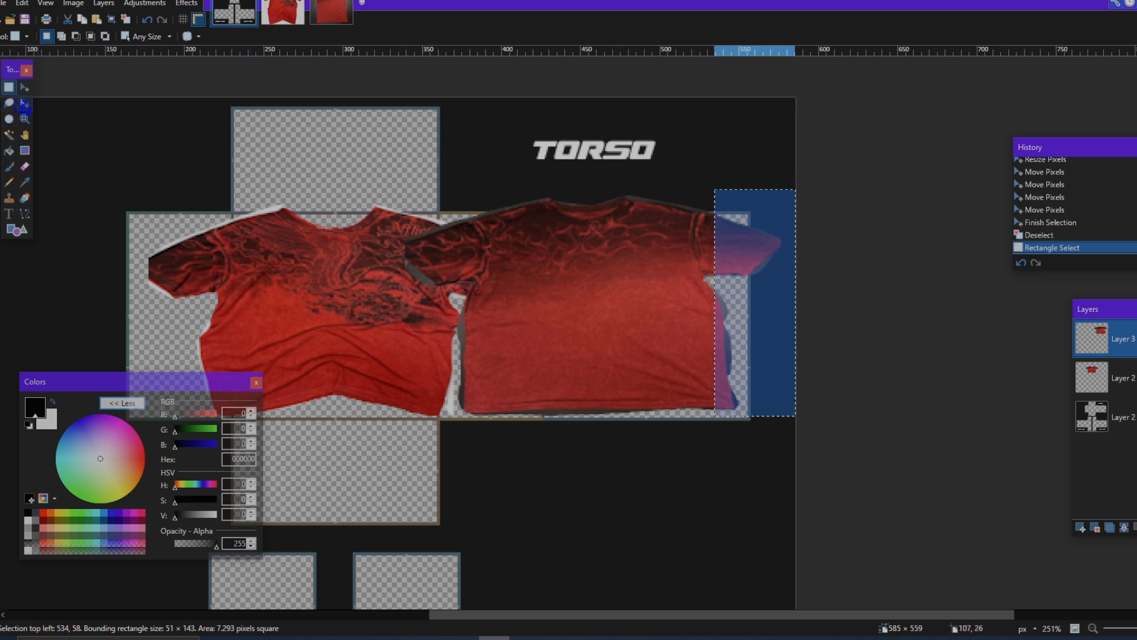
{"action": "key", "text": "m"}
{"action": "scroll", "coordinate": [956, 442], "scroll_direction": "left", "scroll_amount": 3}
{"action": "left_click_drag", "start_coordinate": [956, 443], "coordinate": [371, 445]}
{"action": "scroll", "coordinate": [371, 446], "scroll_direction": "up", "scroll_amount": 2}
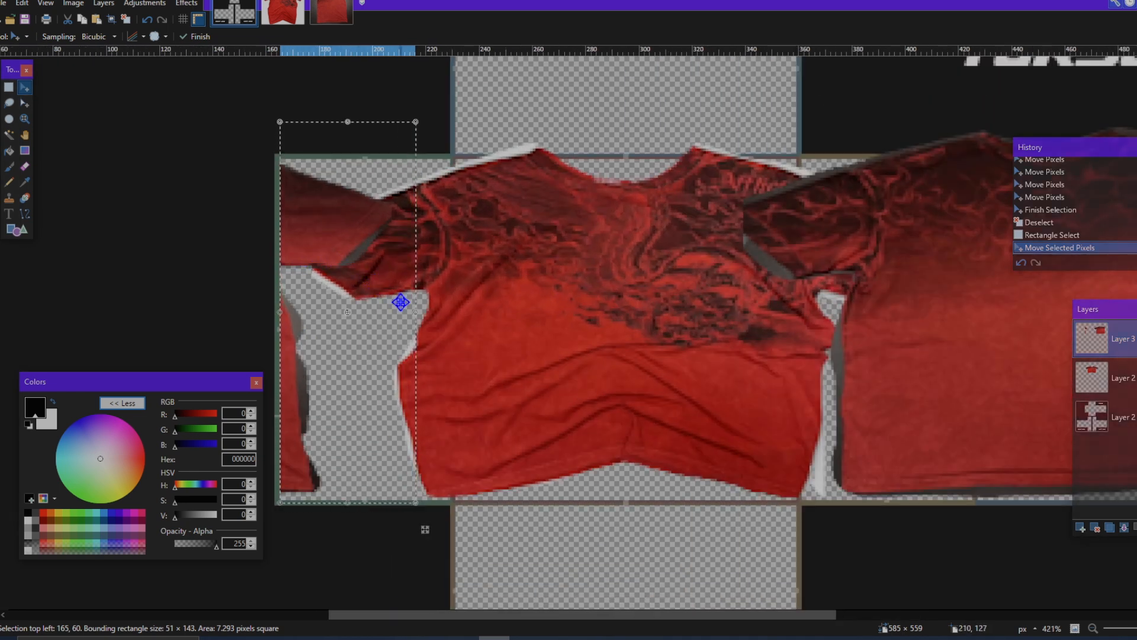
Step: Select the remaining back shirt, about 201 × 142 px, and move it flush with the torso row's right edge
{"action": "scroll", "coordinate": [510, 365], "scroll_direction": "right", "scroll_amount": 8}
{"action": "left_click", "coordinate": [8, 87]}
{"action": "left_click_drag", "start_coordinate": [656, 124], "coordinate": [349, 501]}
{"action": "scroll", "coordinate": [348, 474], "scroll_direction": "left", "scroll_amount": 4}
{"action": "key", "text": "m"}
{"action": "scroll", "coordinate": [539, 361], "scroll_direction": "right", "scroll_amount": 4}
{"action": "left_click_drag", "start_coordinate": [539, 361], "coordinate": [610, 376]}
{"action": "scroll", "coordinate": [610, 376], "scroll_direction": "down", "scroll_amount": 4}
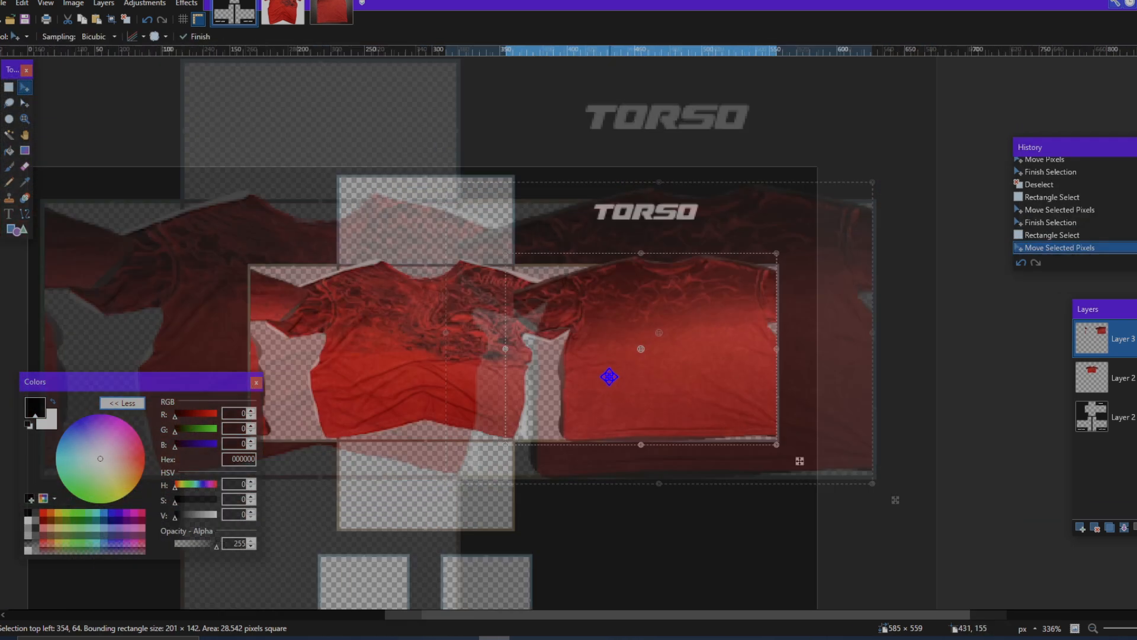
Step: Move the back shirt against the sleeve strip to compare their seam, and return it to the torso row's right edge
{"action": "left_click_drag", "start_coordinate": [737, 416], "coordinate": [346, 394]}
{"action": "left_click_drag", "start_coordinate": [436, 462], "coordinate": [442, 456]}
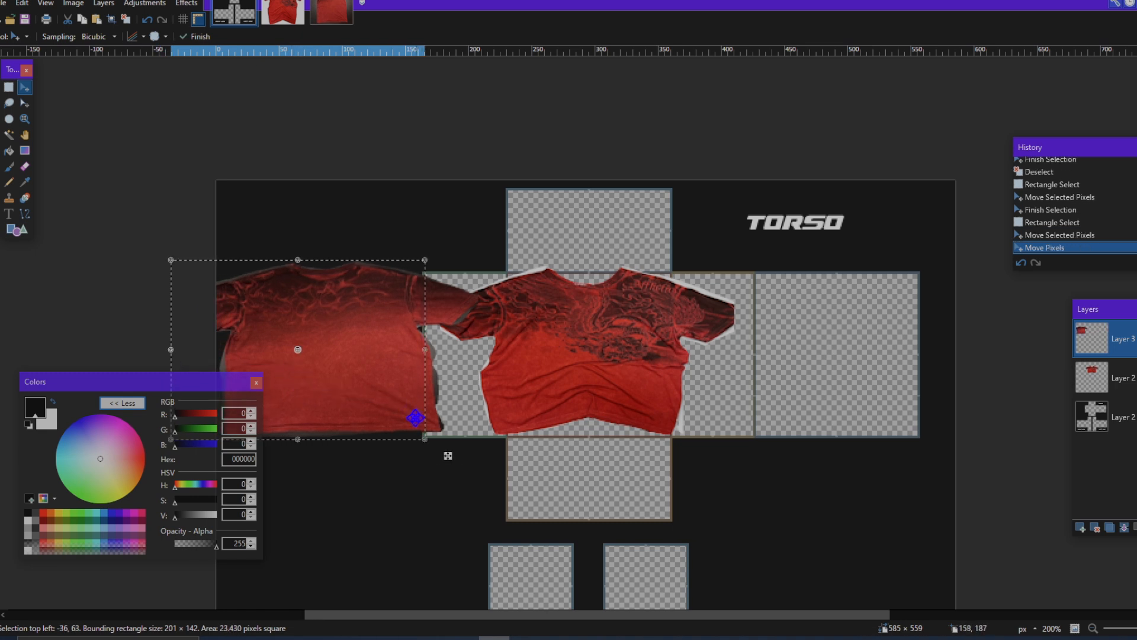
{"action": "scroll", "coordinate": [416, 463], "scroll_direction": "up", "scroll_amount": 6}
{"action": "scroll", "coordinate": [427, 468], "scroll_direction": "down", "scroll_amount": 8}
{"action": "left_click_drag", "start_coordinate": [402, 403], "coordinate": [751, 407]}
{"action": "scroll", "coordinate": [756, 408], "scroll_direction": "up", "scroll_amount": 5}
{"action": "left_click_drag", "start_coordinate": [806, 448], "coordinate": [796, 437]}
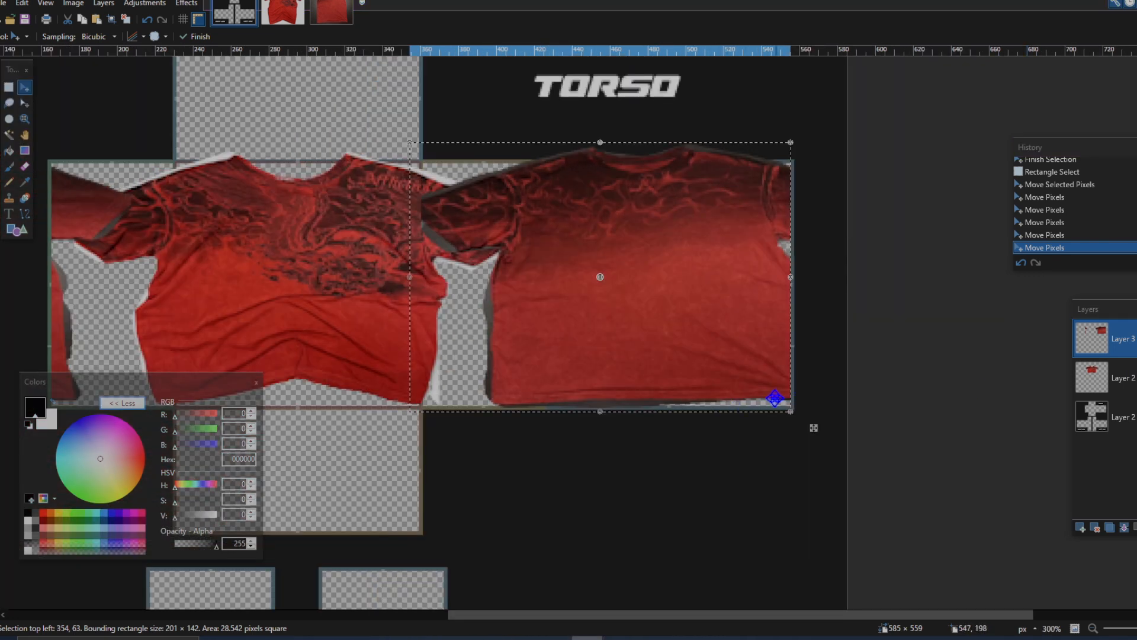
Step: Examine how the front shirt, back shirt and sleeve strip line up across the torso panels
{"action": "left_click", "coordinate": [494, 637]}
{"action": "scroll", "coordinate": [735, 133], "scroll_direction": "up", "scroll_amount": 2}
{"action": "scroll", "coordinate": [690, 188], "scroll_direction": "down", "scroll_amount": 3}
{"action": "scroll", "coordinate": [731, 203], "scroll_direction": "up", "scroll_amount": 4}
{"action": "scroll", "coordinate": [584, 290], "scroll_direction": "down", "scroll_amount": 2}
{"action": "scroll", "coordinate": [616, 301], "scroll_direction": "left", "scroll_amount": 3}
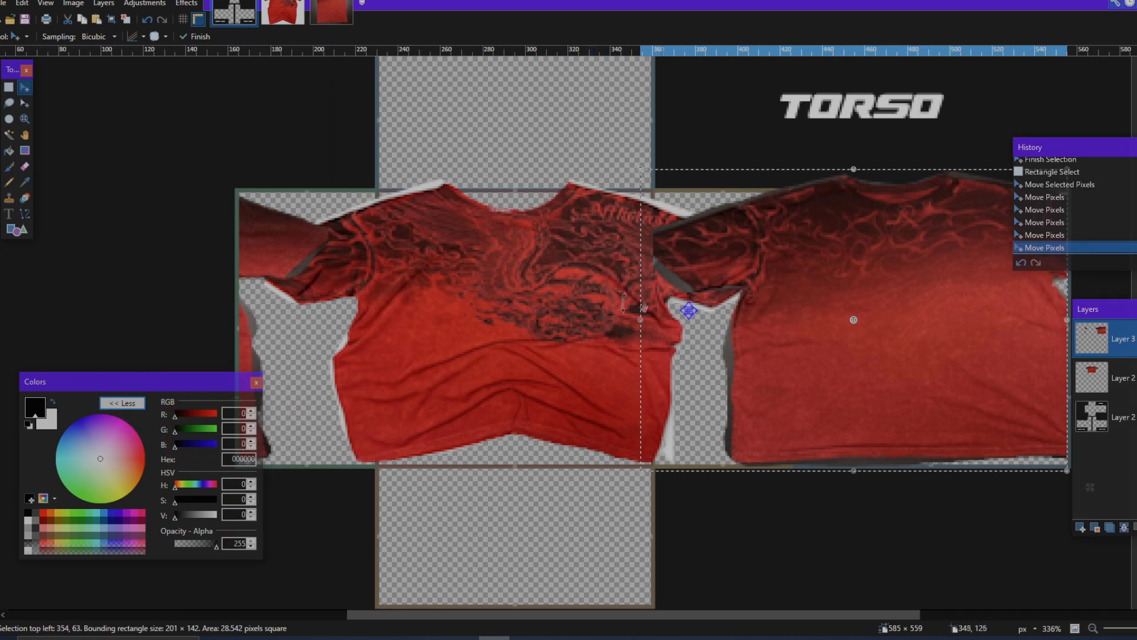
{"action": "scroll", "coordinate": [324, 263], "scroll_direction": "left", "scroll_amount": 3}
{"action": "scroll", "coordinate": [503, 173], "scroll_direction": "right", "scroll_amount": 4}
Step: Deselect the back shirt and set the Eraser to brush size 14 with 100% hardness
{"action": "key", "text": "ctrl+d"}
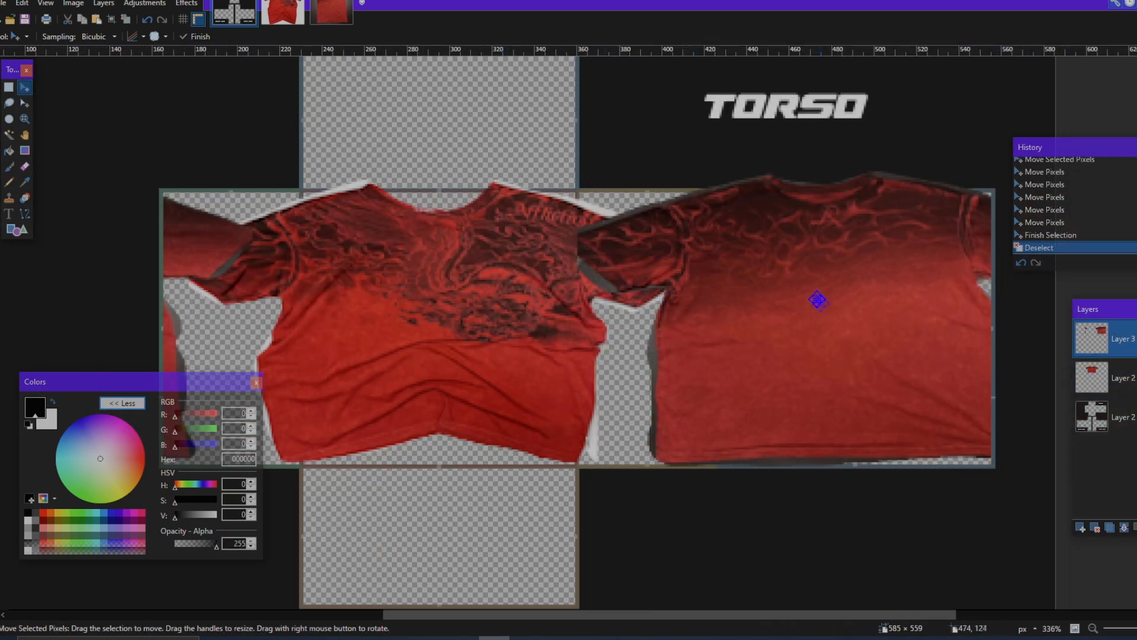
{"action": "left_click", "coordinate": [22, 167]}
{"action": "scroll", "coordinate": [546, 283], "scroll_direction": "up", "scroll_amount": 3}
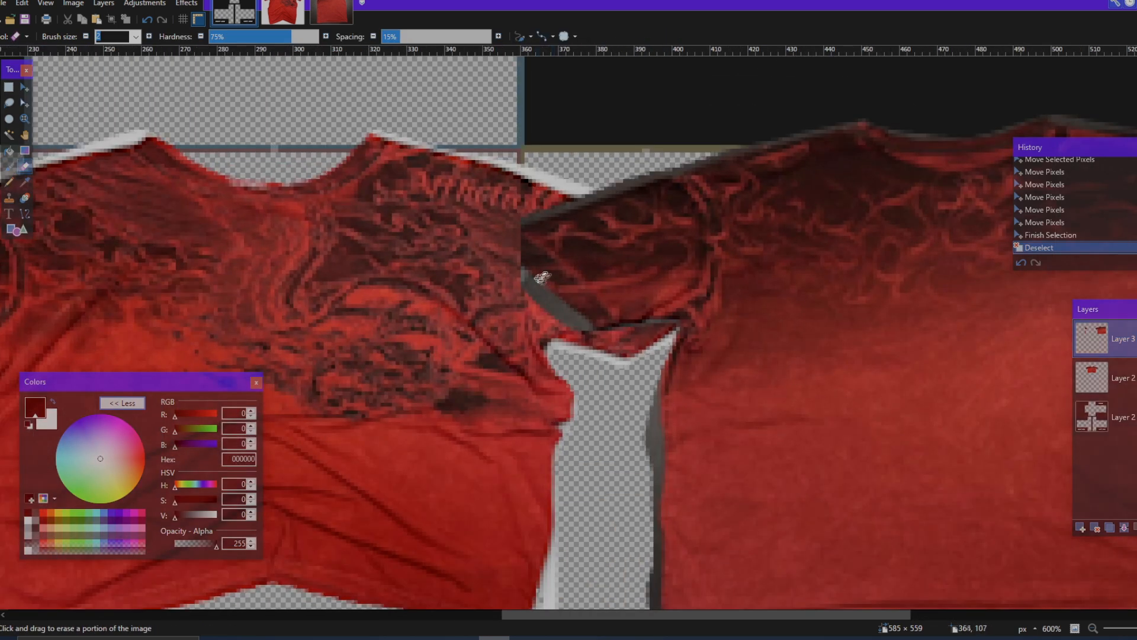
{"action": "left_click", "coordinate": [137, 37]}
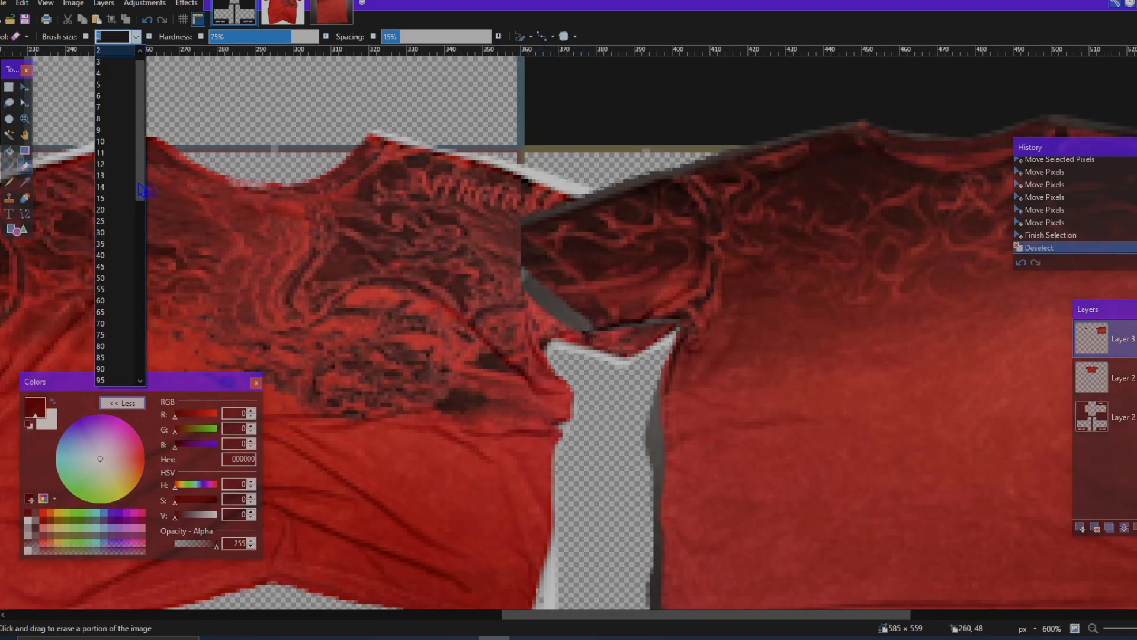
{"action": "left_click", "coordinate": [115, 175]}
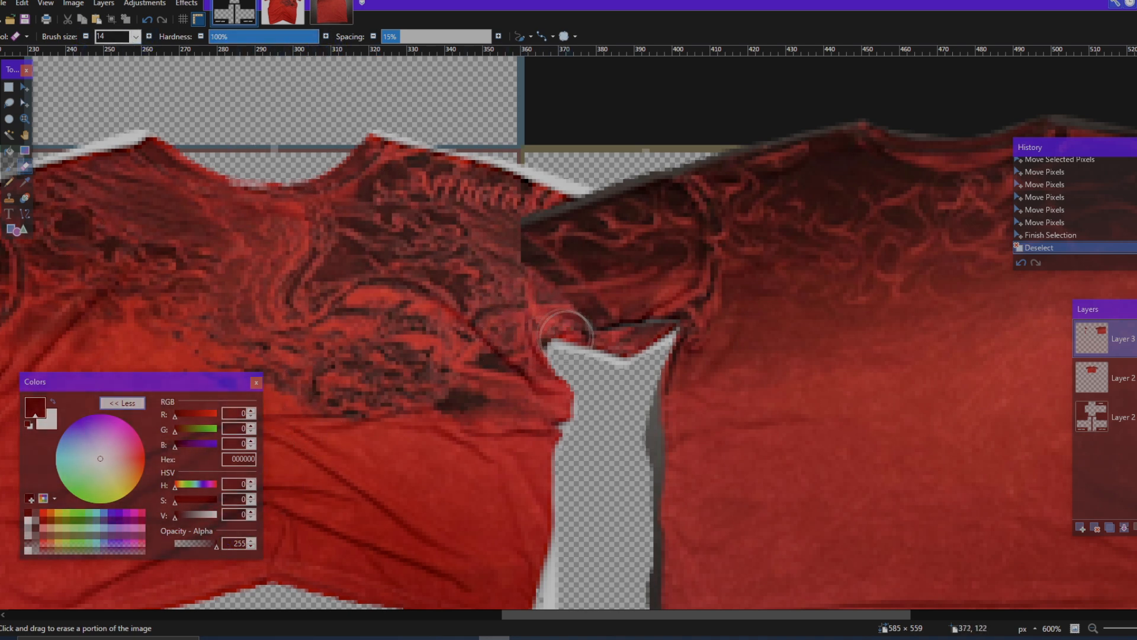
Step: Erase the dark fringe along the back shirt's shoulders and neckline
{"action": "left_click_drag", "start_coordinate": [602, 172], "coordinate": [830, 111]}
{"action": "scroll", "coordinate": [776, 115], "scroll_direction": "right", "scroll_amount": 2}
{"action": "mouse_move", "coordinate": [631, 122]}
{"action": "left_mouse_down"}
{"action": "mouse_move", "coordinate": [747, 103]}
{"action": "mouse_move", "coordinate": [843, 107]}
{"action": "left_mouse_up"}
{"action": "scroll", "coordinate": [820, 116], "scroll_direction": "right", "scroll_amount": 4}
{"action": "left_click_drag", "start_coordinate": [628, 102], "coordinate": [779, 131]}
{"action": "left_click_drag", "start_coordinate": [668, 103], "coordinate": [752, 116]}
Step: Erase the dark fringe along the back shirt's bottom hem and left side
{"action": "scroll", "coordinate": [764, 154], "scroll_direction": "down", "scroll_amount": 6}
{"action": "scroll", "coordinate": [787, 225], "scroll_direction": "left", "scroll_amount": 4}
{"action": "scroll", "coordinate": [807, 255], "scroll_direction": "up", "scroll_amount": 1}
{"action": "left_click_drag", "start_coordinate": [1084, 269], "coordinate": [646, 273]}
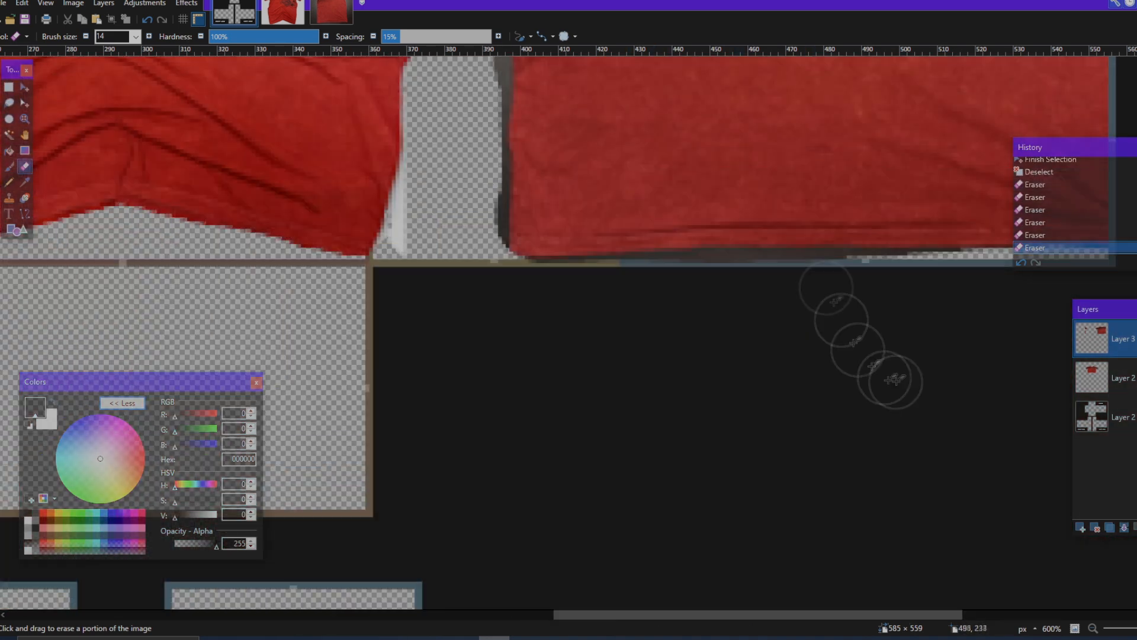
{"action": "scroll", "coordinate": [527, 302], "scroll_direction": "up", "scroll_amount": 2}
{"action": "left_click_drag", "start_coordinate": [478, 409], "coordinate": [476, 234]}
{"action": "scroll", "coordinate": [464, 496], "scroll_direction": "left", "scroll_amount": 2}
{"action": "scroll", "coordinate": [465, 495], "scroll_direction": "up", "scroll_amount": 4}
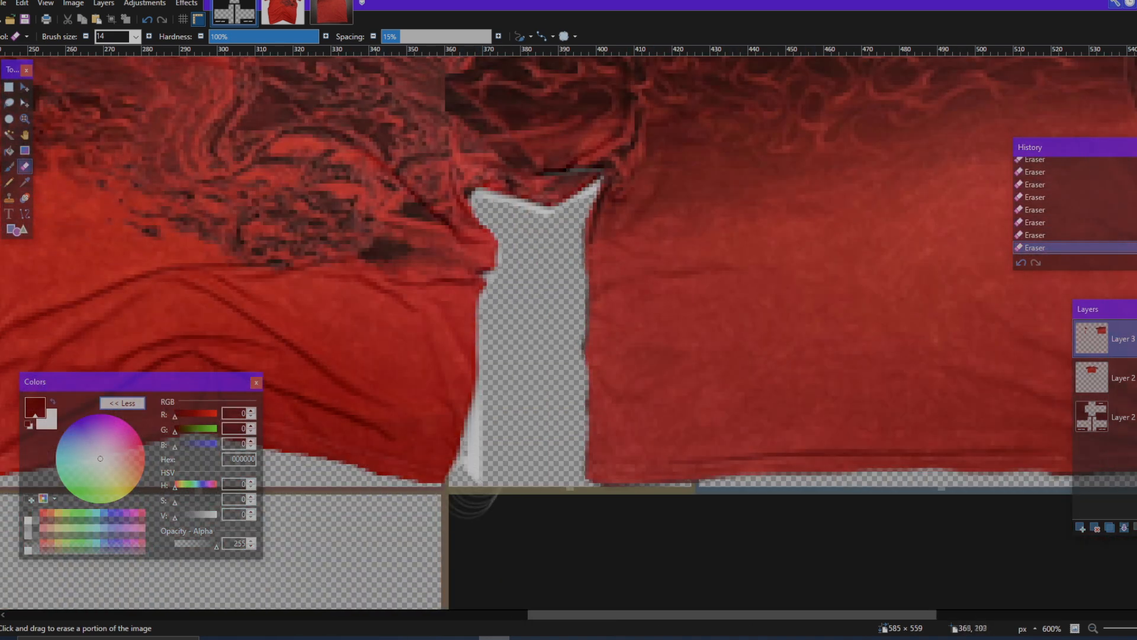
Step: Erase the dark fringe around the moved sleeve strip at the torso row's left edge
{"action": "scroll", "coordinate": [577, 339], "scroll_direction": "left", "scroll_amount": 7}
{"action": "scroll", "coordinate": [624, 356], "scroll_direction": "up", "scroll_amount": 3}
{"action": "scroll", "coordinate": [630, 355], "scroll_direction": "down", "scroll_amount": 2}
{"action": "mouse_move", "coordinate": [623, 317]}
{"action": "left_mouse_down"}
{"action": "mouse_move", "coordinate": [630, 409]}
{"action": "mouse_move", "coordinate": [664, 435]}
{"action": "mouse_move", "coordinate": [592, 418]}
{"action": "left_mouse_up"}
{"action": "scroll", "coordinate": [744, 439], "scroll_direction": "up", "scroll_amount": 4}
{"action": "scroll", "coordinate": [759, 211], "scroll_direction": "right", "scroll_amount": 5}
{"action": "scroll", "coordinate": [758, 211], "scroll_direction": "up", "scroll_amount": 1}
{"action": "scroll", "coordinate": [533, 190], "scroll_direction": "left", "scroll_amount": 3}
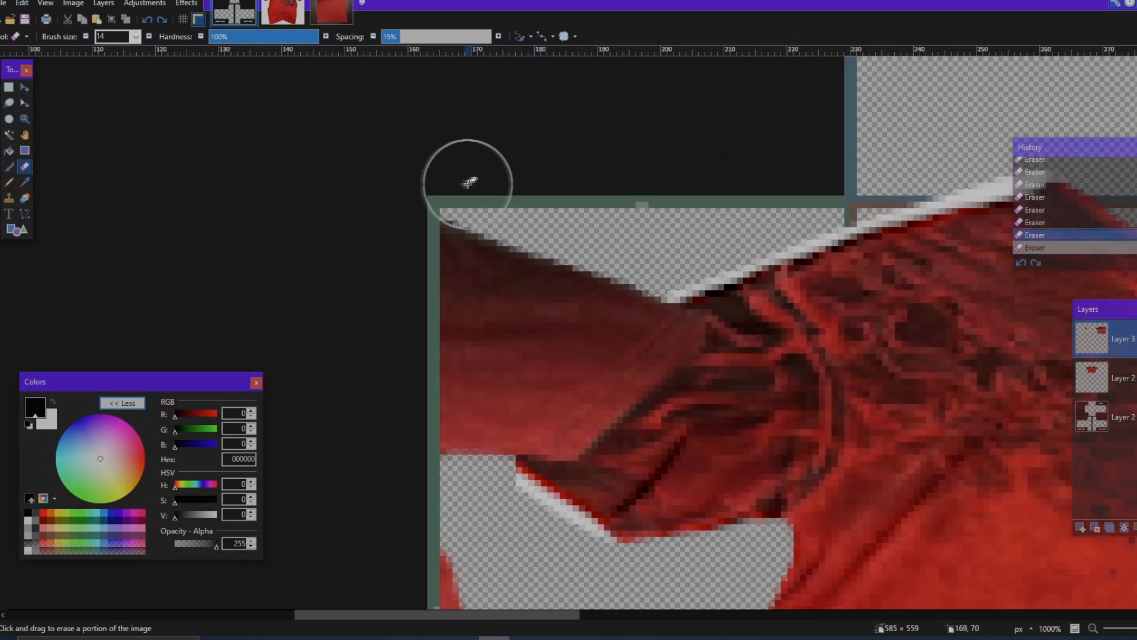
{"action": "left_click_drag", "start_coordinate": [482, 183], "coordinate": [524, 203]}
{"action": "scroll", "coordinate": [700, 258], "scroll_direction": "right", "scroll_amount": 8}
{"action": "scroll", "coordinate": [740, 265], "scroll_direction": "down", "scroll_amount": 4}
Step: Move the front shirt's Layer 2 above Layer 3 and erase the white fringe around the shirt's left sleeve and side
{"action": "left_click_drag", "start_coordinate": [1121, 379], "coordinate": [1124, 345]}
{"action": "scroll", "coordinate": [301, 289], "scroll_direction": "up", "scroll_amount": 3}
{"action": "mouse_move", "coordinate": [331, 320]}
{"action": "left_mouse_down"}
{"action": "mouse_move", "coordinate": [513, 238]}
{"action": "mouse_move", "coordinate": [830, 142]}
{"action": "mouse_move", "coordinate": [441, 373]}
{"action": "left_mouse_up"}
{"action": "scroll", "coordinate": [419, 272], "scroll_direction": "down", "scroll_amount": 2}
{"action": "scroll", "coordinate": [522, 361], "scroll_direction": "down", "scroll_amount": 1}
{"action": "left_click_drag", "start_coordinate": [554, 349], "coordinate": [513, 450]}
{"action": "scroll", "coordinate": [512, 450], "scroll_direction": "down", "scroll_amount": 3}
{"action": "left_click_drag", "start_coordinate": [515, 255], "coordinate": [563, 439]}
Step: Erase the white fringe along the front shirt's right side and the underside of its right sleeve
{"action": "scroll", "coordinate": [604, 462], "scroll_direction": "right", "scroll_amount": 10}
{"action": "left_click_drag", "start_coordinate": [691, 471], "coordinate": [731, 361]}
{"action": "scroll", "coordinate": [746, 474], "scroll_direction": "up", "scroll_amount": 2}
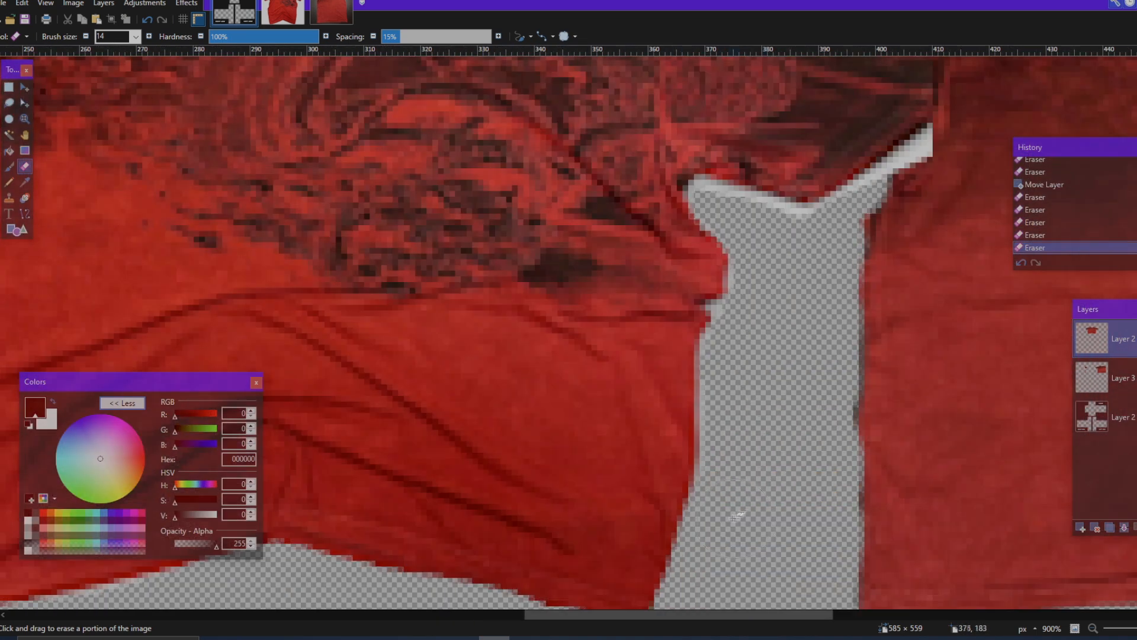
{"action": "scroll", "coordinate": [748, 356], "scroll_direction": "up", "scroll_amount": 2}
{"action": "left_click_drag", "start_coordinate": [853, 382], "coordinate": [942, 317]}
Step: Erase the white fringe along the front shirt's shoulders and the top of its right sleeve
{"action": "scroll", "coordinate": [829, 297], "scroll_direction": "up", "scroll_amount": 2}
{"action": "scroll", "coordinate": [788, 277], "scroll_direction": "left", "scroll_amount": 2}
{"action": "left_click_drag", "start_coordinate": [598, 142], "coordinate": [853, 219]}
{"action": "scroll", "coordinate": [853, 222], "scroll_direction": "right", "scroll_amount": 3}
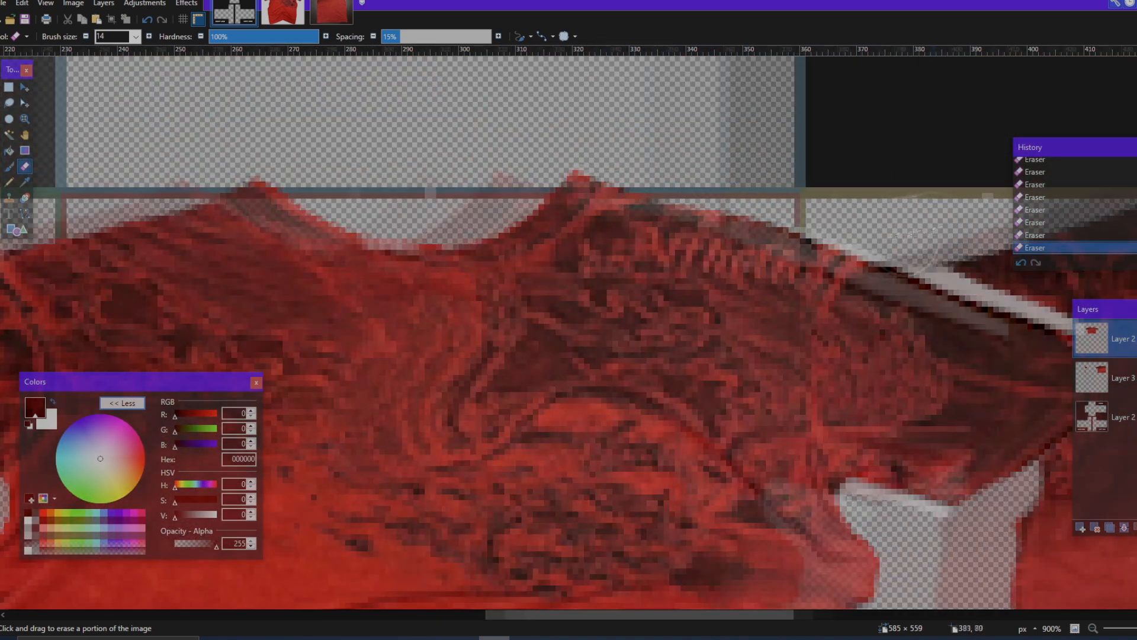
{"action": "left_click_drag", "start_coordinate": [655, 219], "coordinate": [838, 289]}
Step: Set the Eraser brush size to 5 and clean up the leftover fringe around the front shirt's right sleeve and shoulder
{"action": "scroll", "coordinate": [830, 290], "scroll_direction": "down", "scroll_amount": 3}
{"action": "left_click", "coordinate": [135, 37]}
{"action": "left_click", "coordinate": [113, 96]}
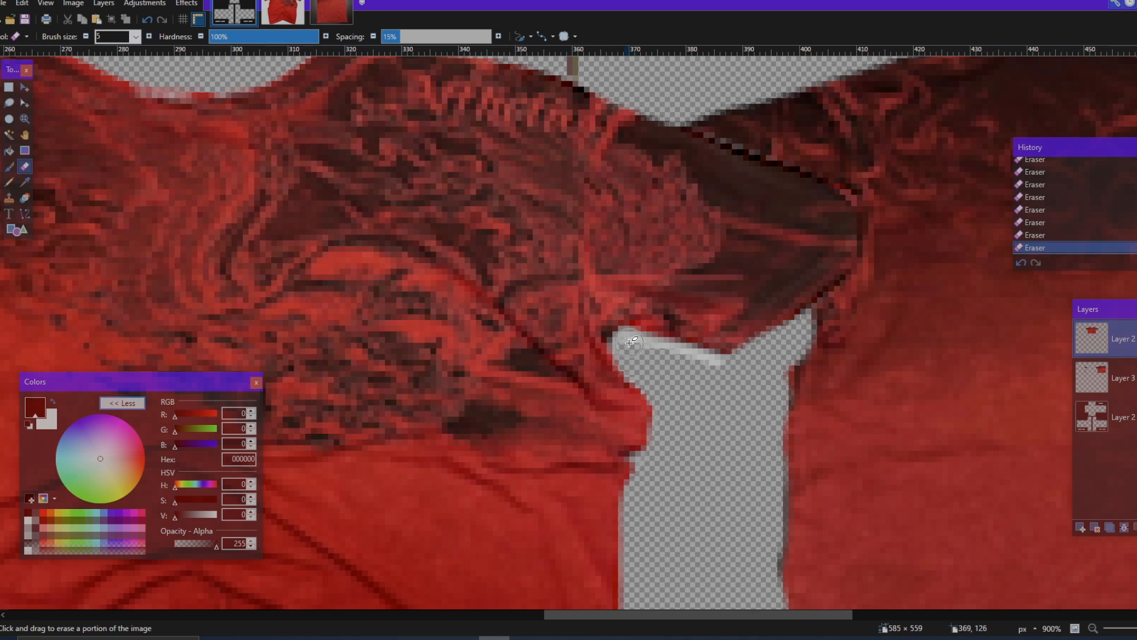
{"action": "scroll", "coordinate": [658, 376], "scroll_direction": "down", "scroll_amount": 8}
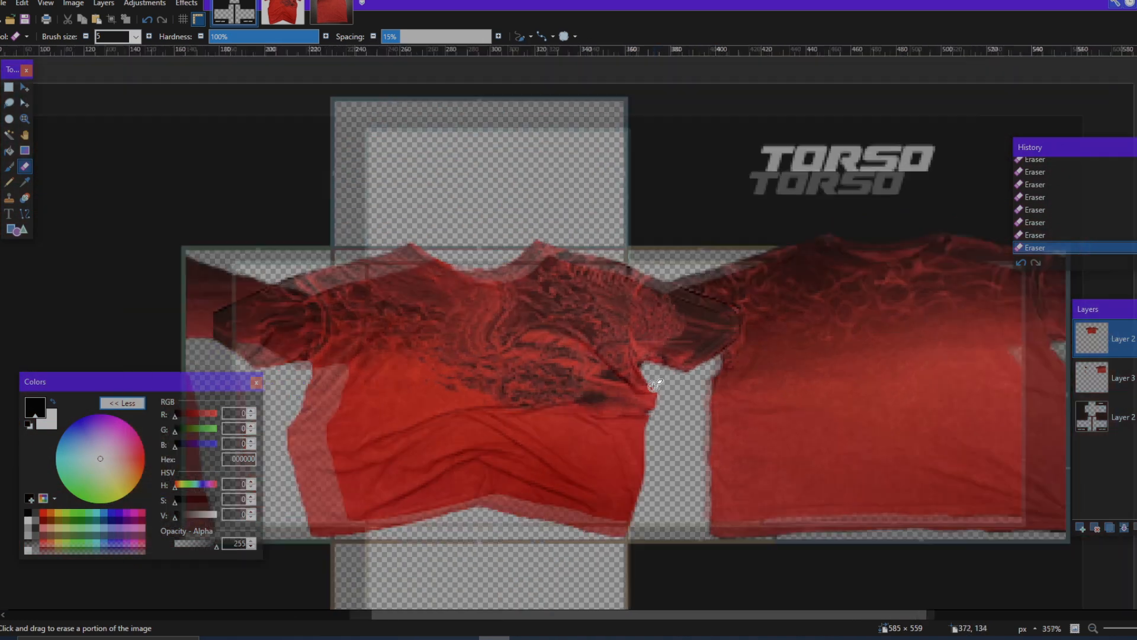
{"action": "scroll", "coordinate": [655, 439], "scroll_direction": "left", "scroll_amount": 3}
{"action": "scroll", "coordinate": [661, 427], "scroll_direction": "down", "scroll_amount": 1}
{"action": "scroll", "coordinate": [684, 424], "scroll_direction": "up", "scroll_amount": 4}
{"action": "scroll", "coordinate": [797, 332], "scroll_direction": "right", "scroll_amount": 3}
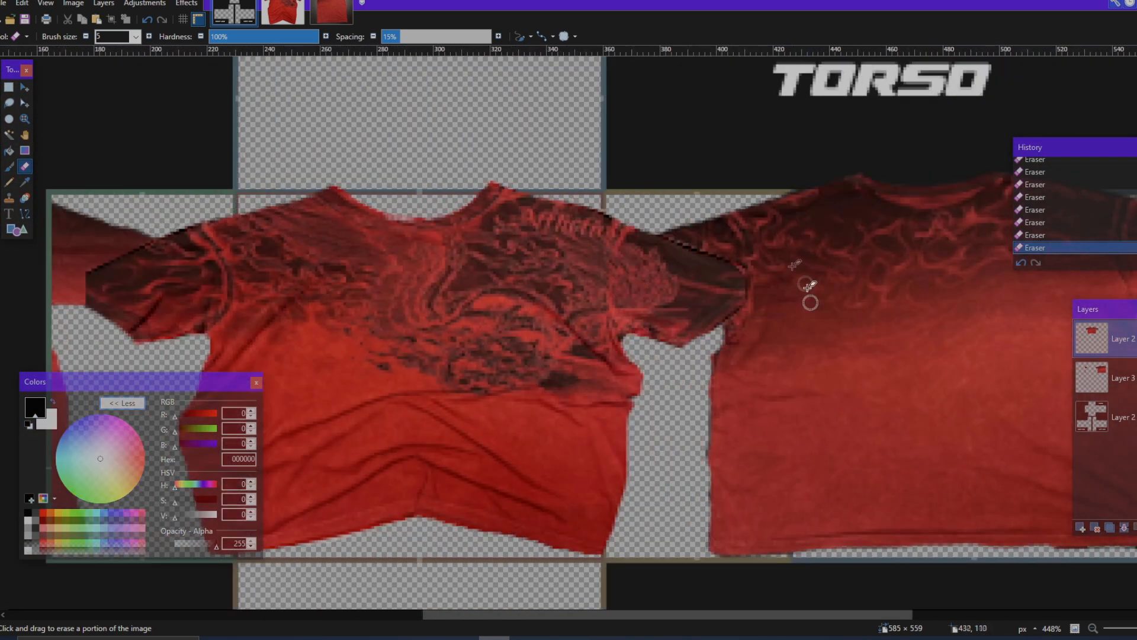
{"action": "scroll", "coordinate": [663, 251], "scroll_direction": "up", "scroll_amount": 6}
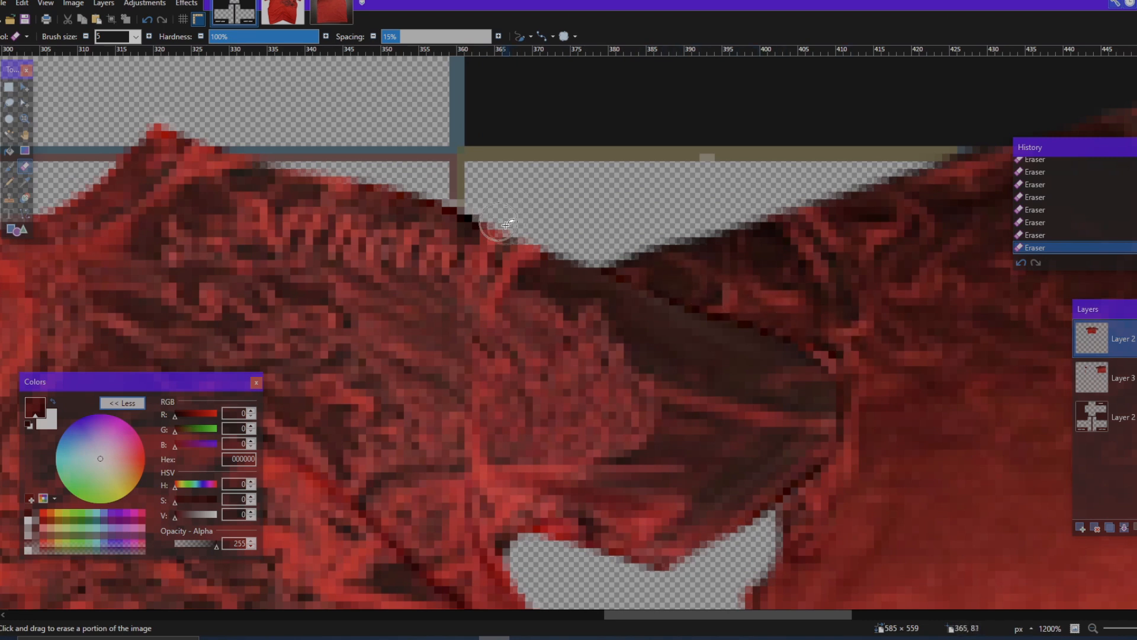
{"action": "scroll", "coordinate": [412, 160], "scroll_direction": "down", "scroll_amount": 7}
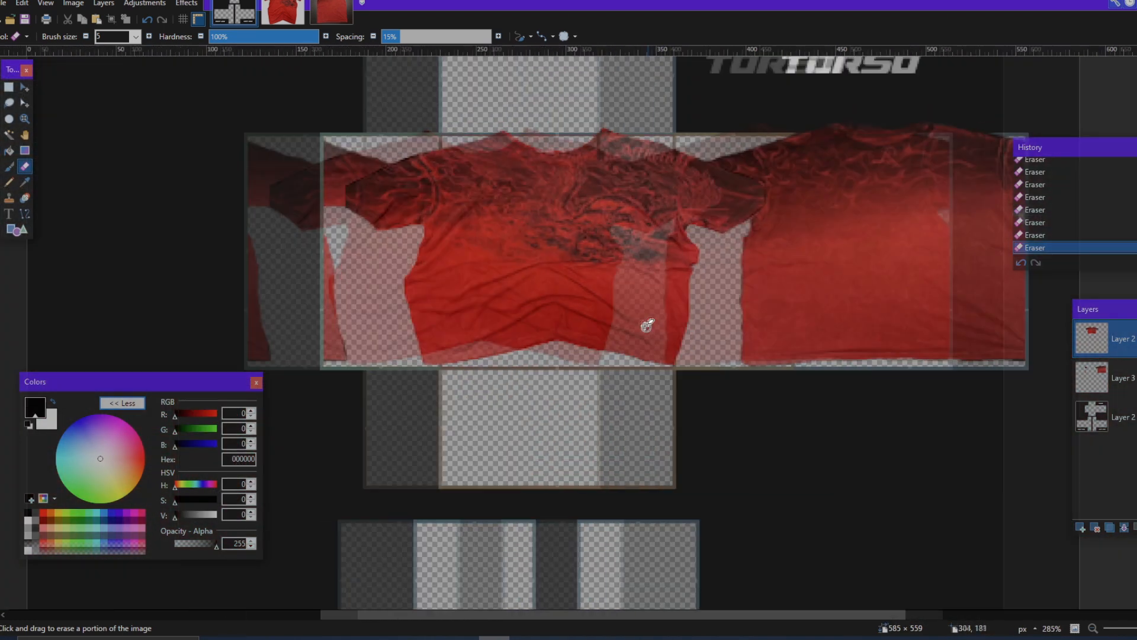
{"action": "scroll", "coordinate": [709, 314], "scroll_direction": "down", "scroll_amount": 3}
{"action": "scroll", "coordinate": [723, 258], "scroll_direction": "up", "scroll_amount": 4}
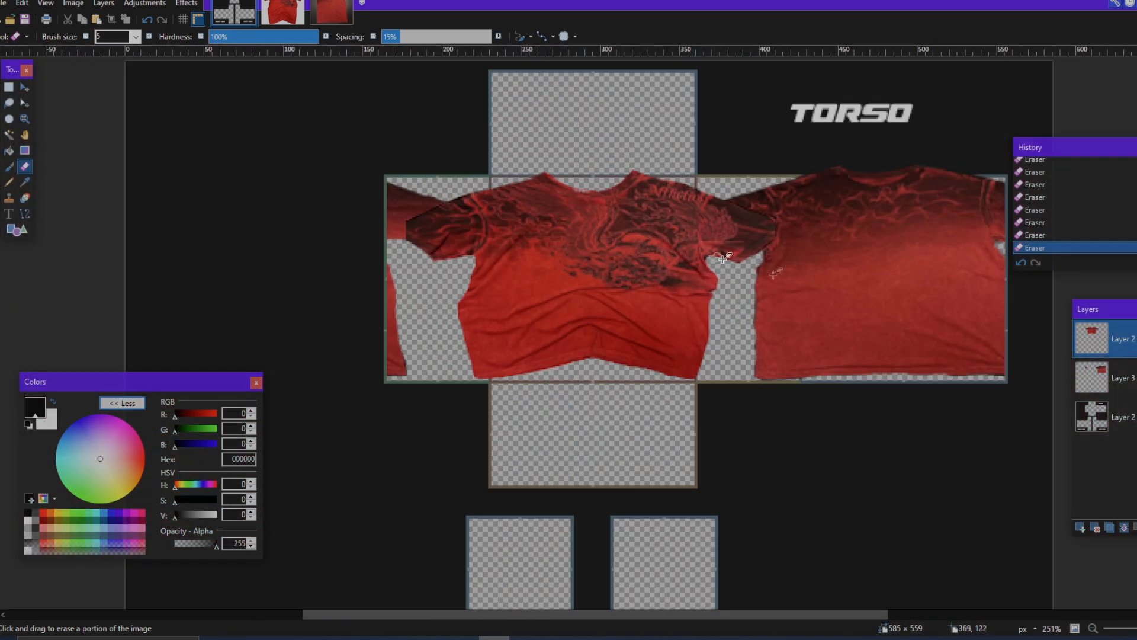
Step: Move Layer 3 with the back shirt above the front shirt's layer and check how the pieces overlap
{"action": "left_click_drag", "start_coordinate": [1127, 384], "coordinate": [1124, 341]}
{"action": "scroll", "coordinate": [718, 388], "scroll_direction": "right", "scroll_amount": 1}
{"action": "scroll", "coordinate": [718, 388], "scroll_direction": "down", "scroll_amount": 1}
{"action": "scroll", "coordinate": [714, 388], "scroll_direction": "up", "scroll_amount": 3}
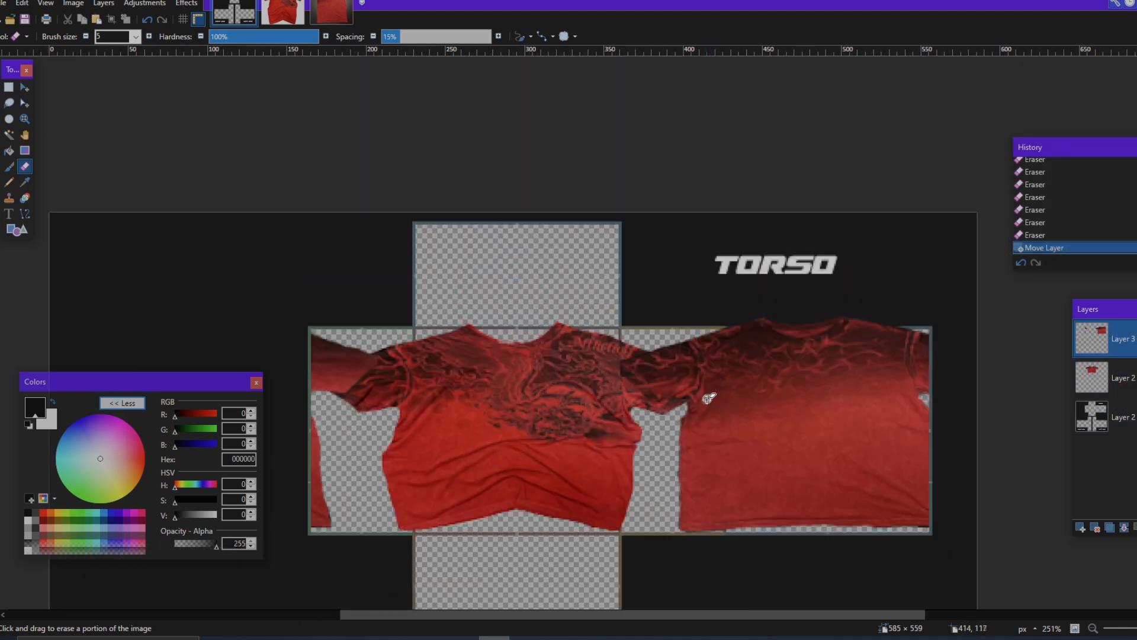
{"action": "scroll", "coordinate": [693, 391], "scroll_direction": "left", "scroll_amount": 3}
{"action": "scroll", "coordinate": [693, 390], "scroll_direction": "right", "scroll_amount": 3}
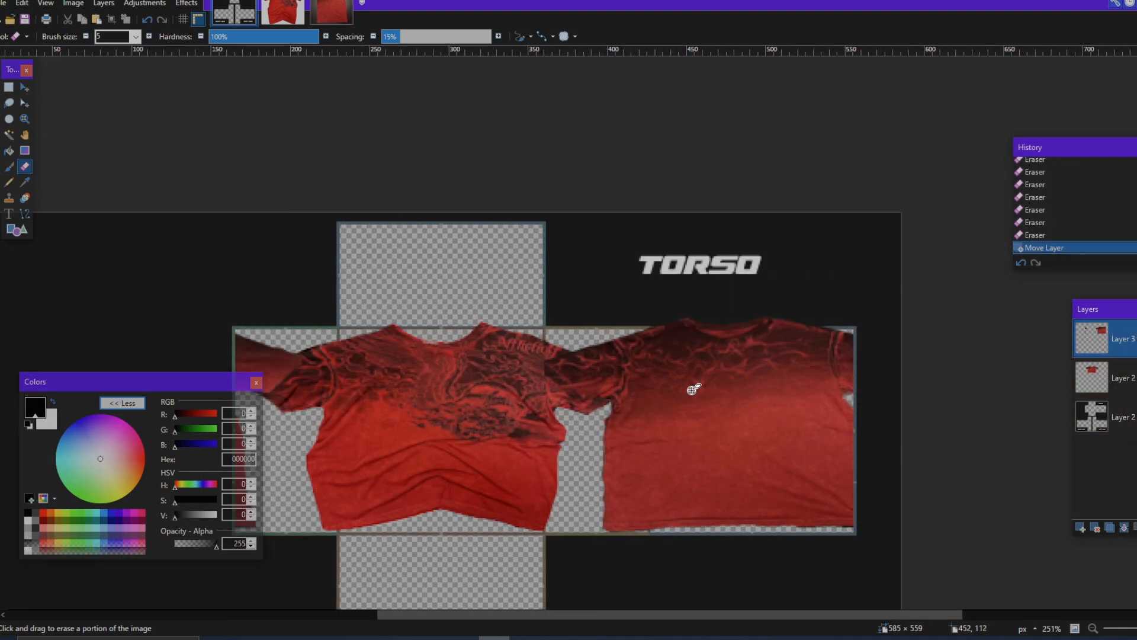
Step: Rectangle-select a fabric patch of about 100 × 113 px from the middle of the back shirt
{"action": "left_click", "coordinate": [9, 88]}
{"action": "scroll", "coordinate": [501, 355], "scroll_direction": "up", "scroll_amount": 2}
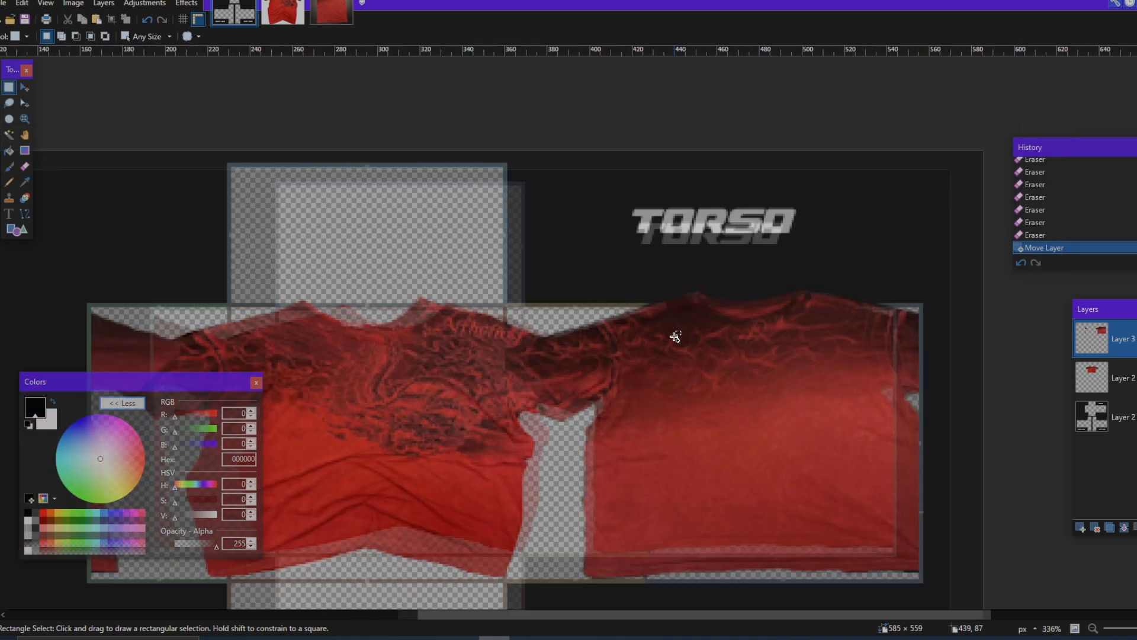
{"action": "scroll", "coordinate": [675, 336], "scroll_direction": "up", "scroll_amount": 1}
{"action": "scroll", "coordinate": [680, 340], "scroll_direction": "down", "scroll_amount": 2}
{"action": "left_click_drag", "start_coordinate": [612, 455], "coordinate": [879, 156]}
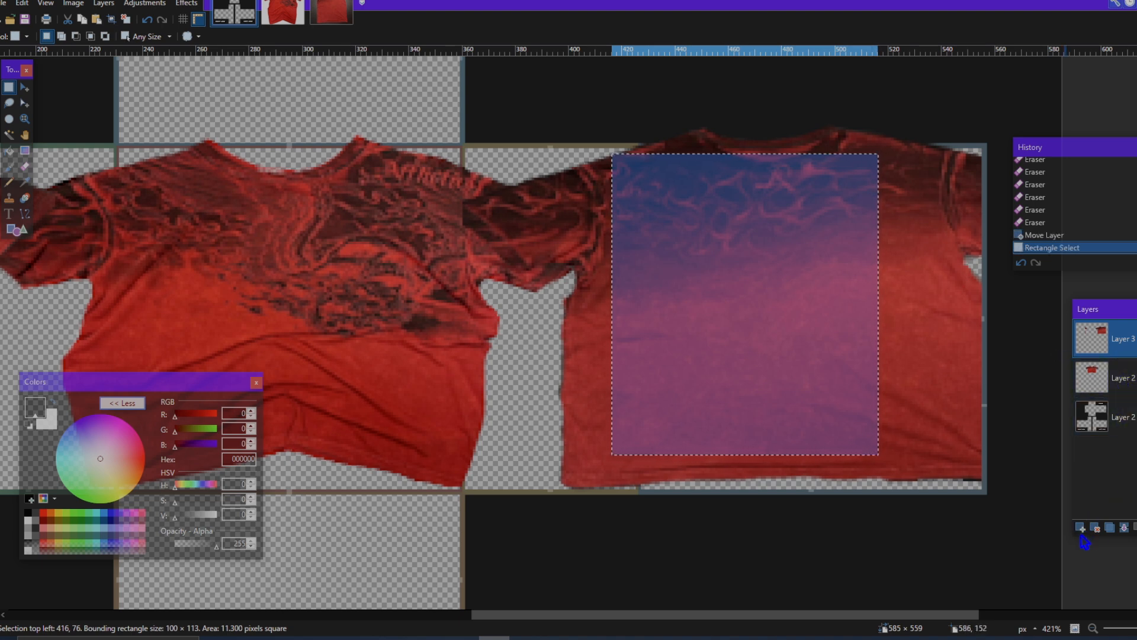
Step: Paste the patch onto a new layer beneath both shirts, fit it behind the gap between them and stretch it to about 100 × 126 px
{"action": "left_click", "coordinate": [1114, 378]}
{"action": "key", "text": "ctrl+v"}
{"action": "left_click_drag", "start_coordinate": [852, 391], "coordinate": [618, 362]}
{"action": "left_click_drag", "start_coordinate": [531, 165], "coordinate": [529, 147]}
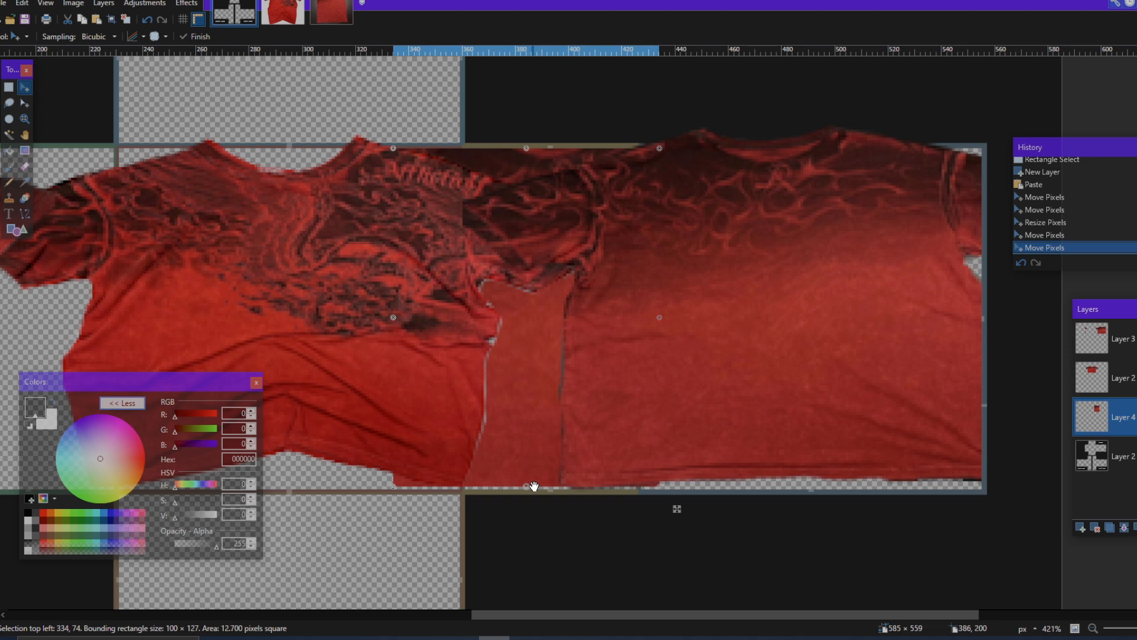
{"action": "scroll", "coordinate": [539, 481], "scroll_direction": "down", "scroll_amount": 2}
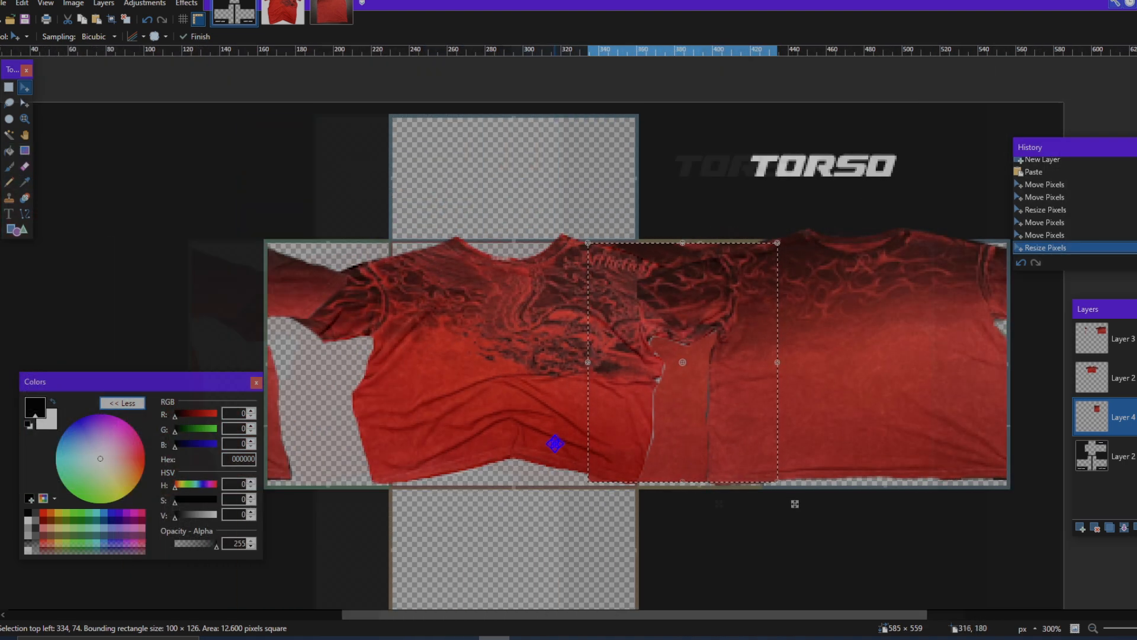
Step: Paste another copy of the patch and move it behind the gap on the torso's left side panel
{"action": "key", "text": "ctrl+v"}
{"action": "left_click_drag", "start_coordinate": [871, 504], "coordinate": [545, 502]}
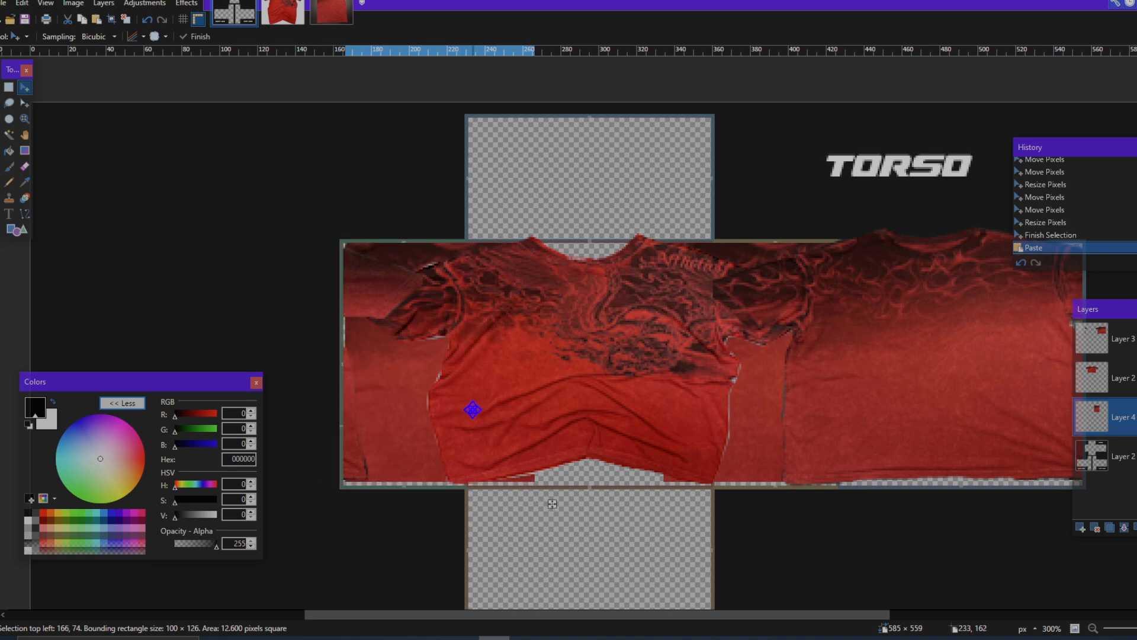
{"action": "scroll", "coordinate": [552, 504], "scroll_direction": "up", "scroll_amount": 2}
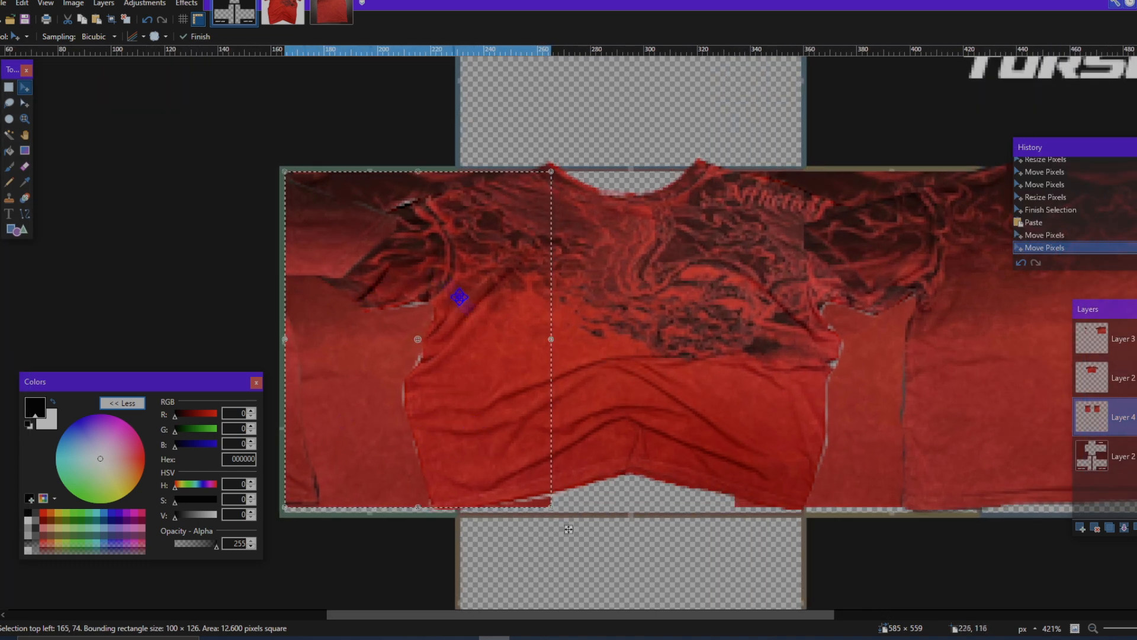
{"action": "scroll", "coordinate": [568, 529], "scroll_direction": "down", "scroll_amount": 4}
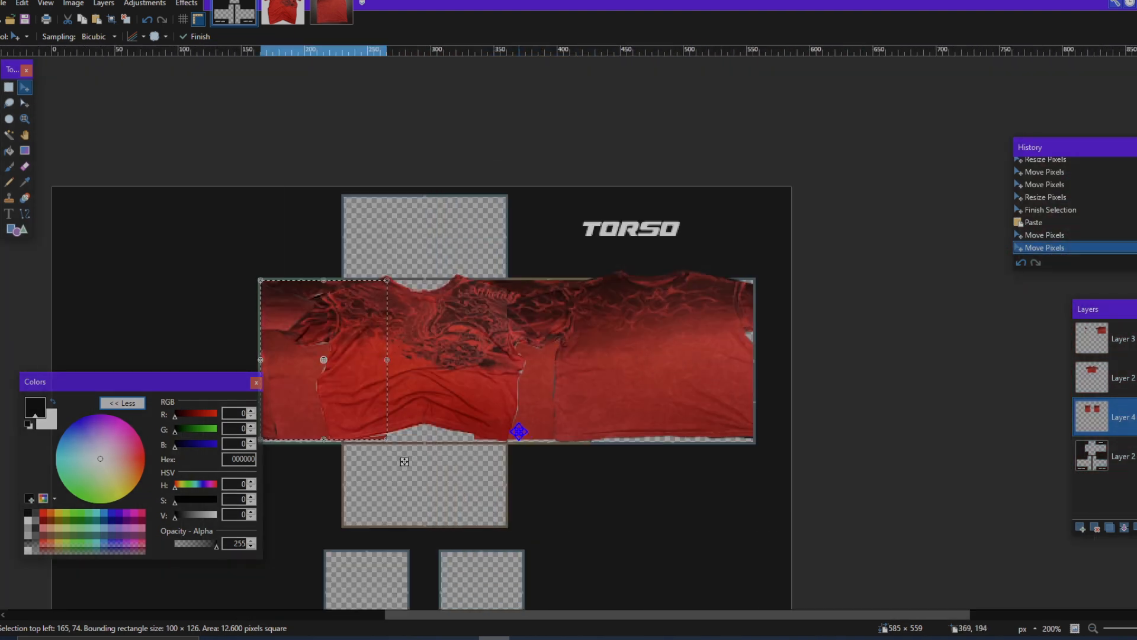
Step: Deselect the second pasted patch and examine the seams between the two shirts and the side patches
{"action": "scroll", "coordinate": [519, 432], "scroll_direction": "up", "scroll_amount": 3}
{"action": "key", "text": "ctrl+d"}
{"action": "scroll", "coordinate": [557, 393], "scroll_direction": "down", "scroll_amount": 1}
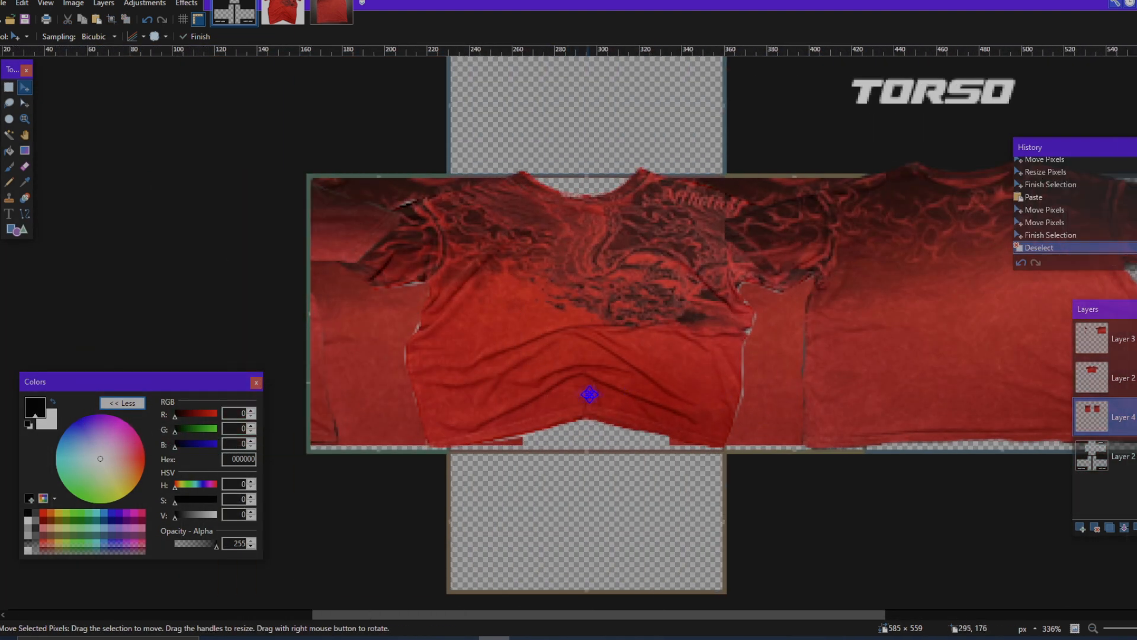
{"action": "scroll", "coordinate": [589, 393], "scroll_direction": "down", "scroll_amount": 2}
{"action": "scroll", "coordinate": [586, 398], "scroll_direction": "up", "scroll_amount": 1}
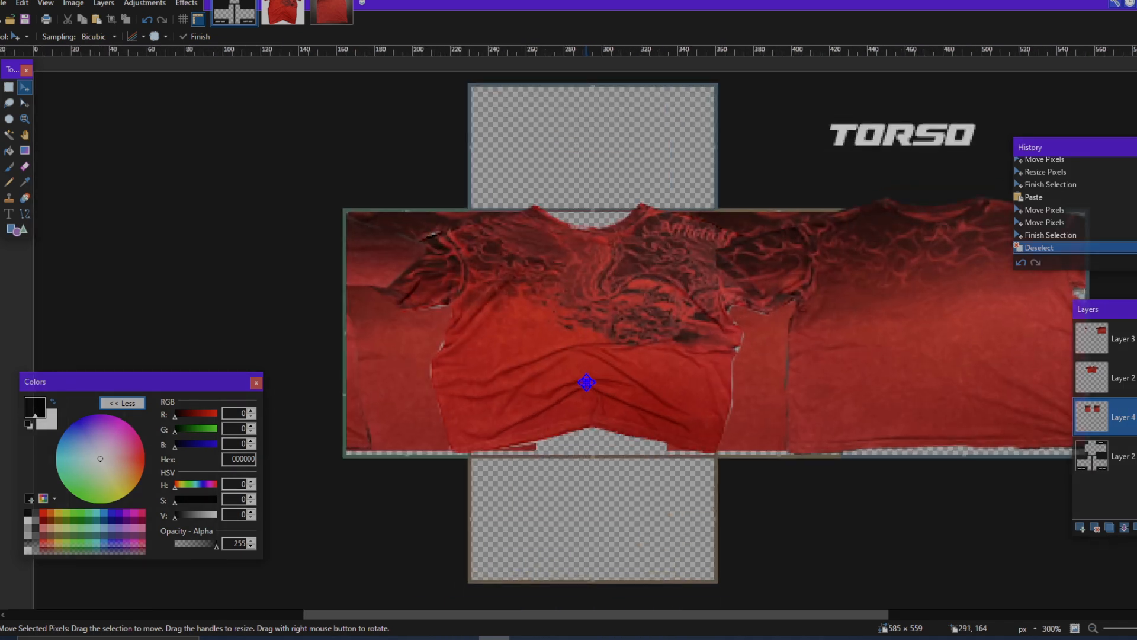
{"action": "scroll", "coordinate": [816, 311], "scroll_direction": "up", "scroll_amount": 2}
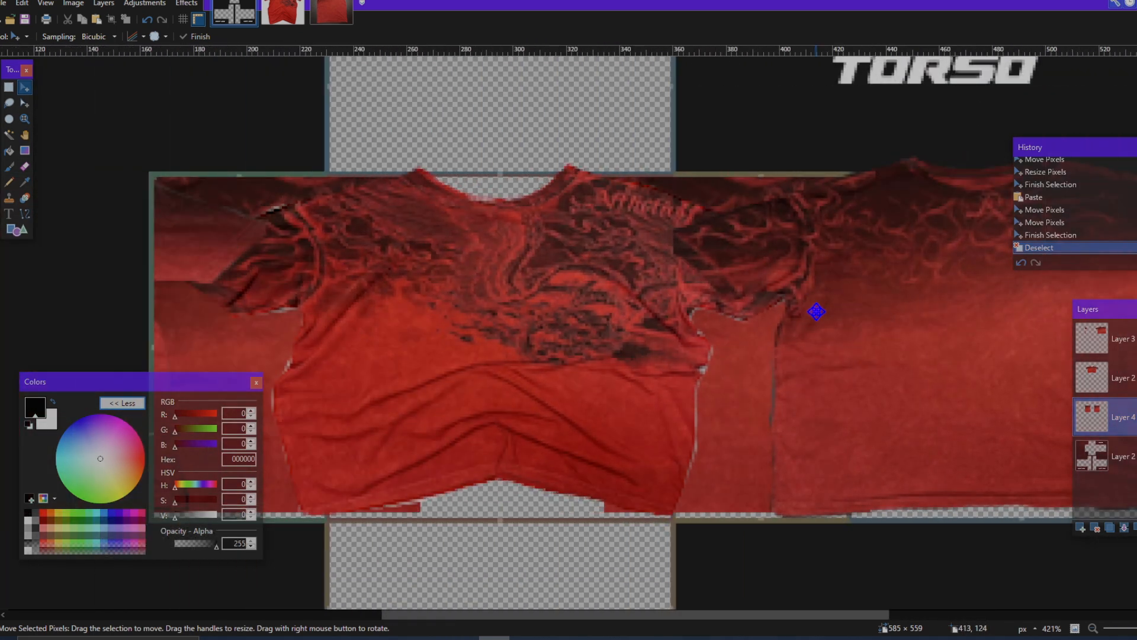
{"action": "scroll", "coordinate": [817, 312], "scroll_direction": "right", "scroll_amount": 2}
{"action": "scroll", "coordinate": [812, 315], "scroll_direction": "left", "scroll_amount": 1}
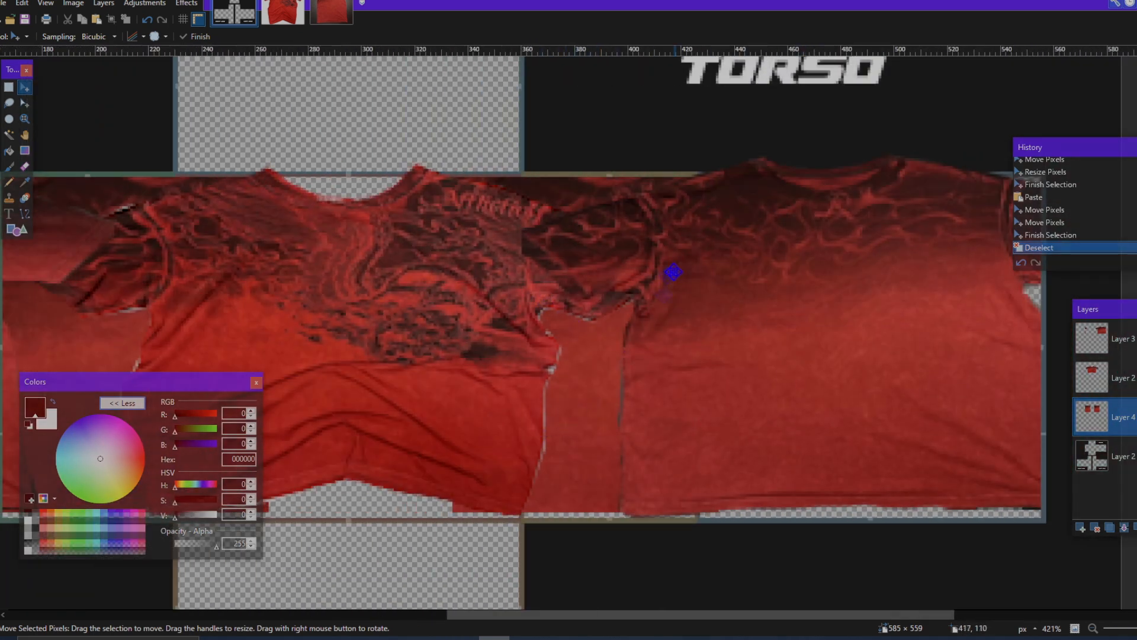
{"action": "scroll", "coordinate": [557, 211], "scroll_direction": "left", "scroll_amount": 2}
{"action": "scroll", "coordinate": [702, 295], "scroll_direction": "down", "scroll_amount": 2}
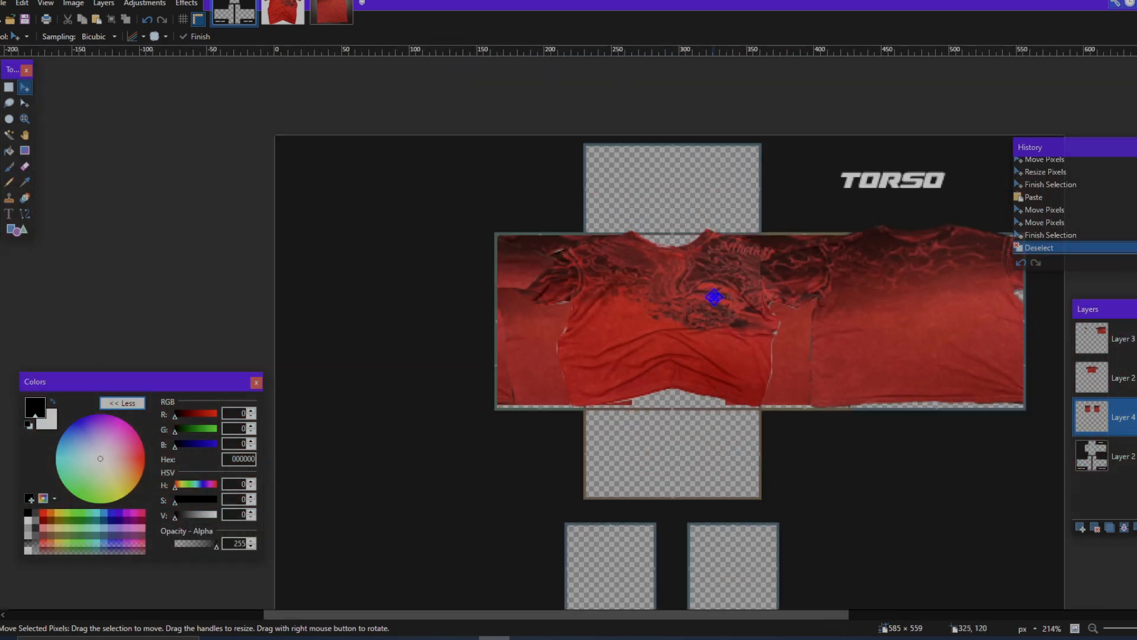
{"action": "scroll", "coordinate": [726, 308], "scroll_direction": "up", "scroll_amount": 2}
Step: Select Layer 3 and toggle its visibility off and on to check what the back shirt covers
{"action": "left_click", "coordinate": [1135, 388]}
{"action": "left_click", "coordinate": [1135, 339]}
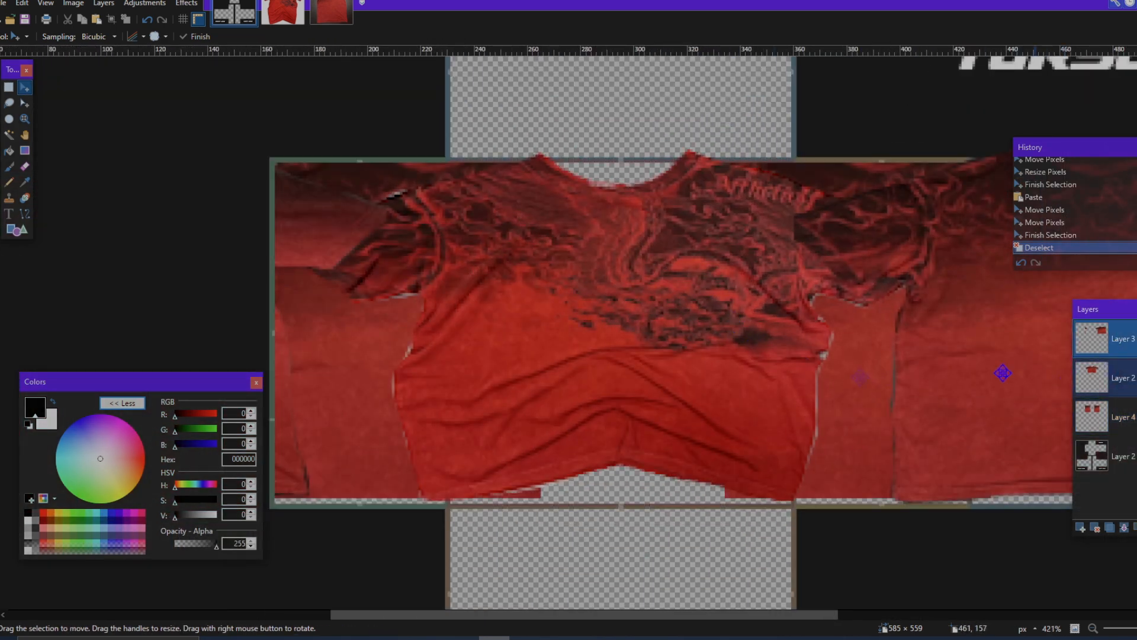
{"action": "scroll", "coordinate": [1003, 373], "scroll_direction": "right", "scroll_amount": 3}
{"action": "left_click", "coordinate": [1135, 339]}
{"action": "left_click", "coordinate": [1136, 338]}
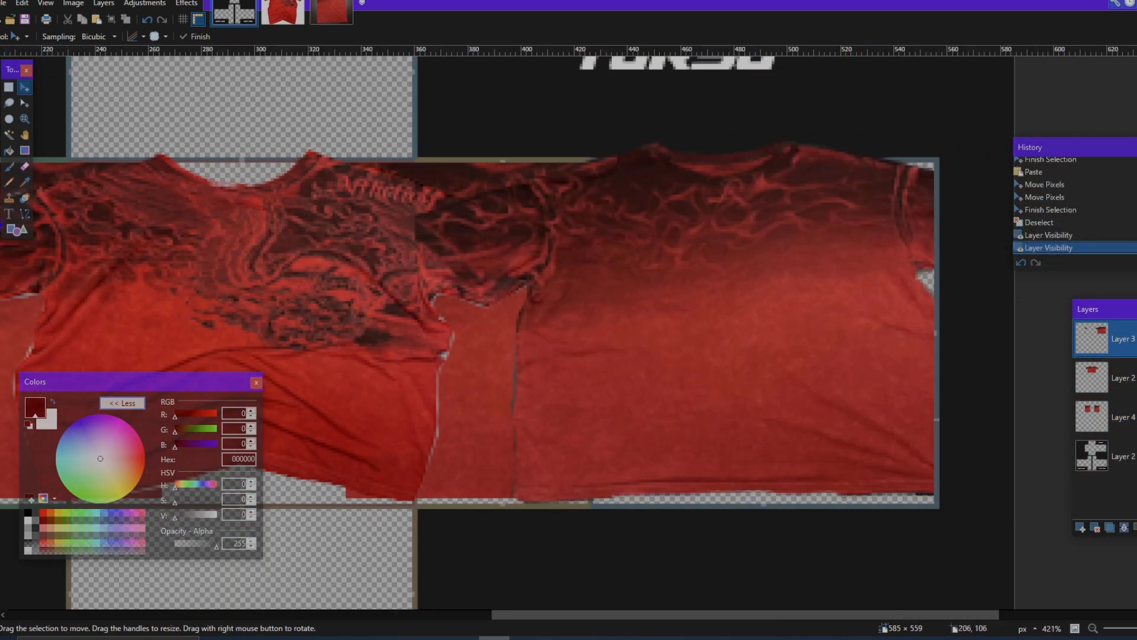
Step: Set the Eraser to size 45 and opacity 20, and fade the back shirt's left sleeve and side edge into the side panel patch
{"action": "left_click", "coordinate": [26, 166]}
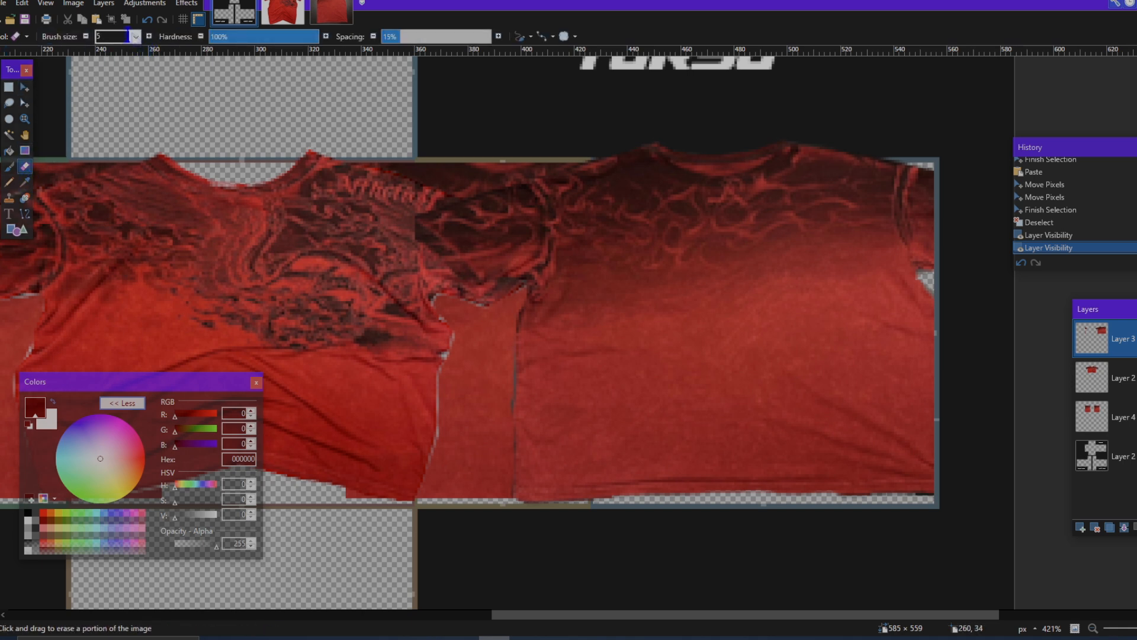
{"action": "left_click", "coordinate": [136, 36]}
{"action": "left_click", "coordinate": [112, 233]}
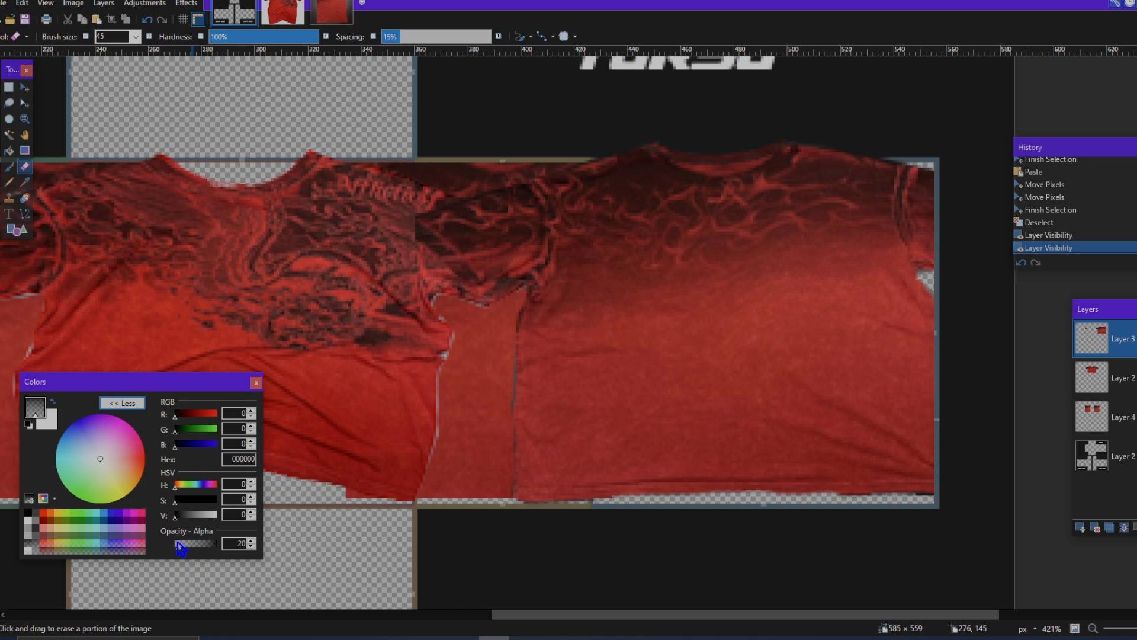
{"action": "left_click", "coordinate": [435, 296]}
{"action": "left_click", "coordinate": [435, 261]}
{"action": "left_click", "coordinate": [473, 299]}
{"action": "left_click", "coordinate": [485, 344]}
{"action": "left_click", "coordinate": [502, 445]}
{"action": "left_click", "coordinate": [499, 421]}
{"action": "left_click", "coordinate": [493, 380]}
{"action": "left_click", "coordinate": [500, 314]}
{"action": "left_click", "coordinate": [500, 340]}
{"action": "left_click", "coordinate": [424, 219]}
{"action": "left_click", "coordinate": [463, 160]}
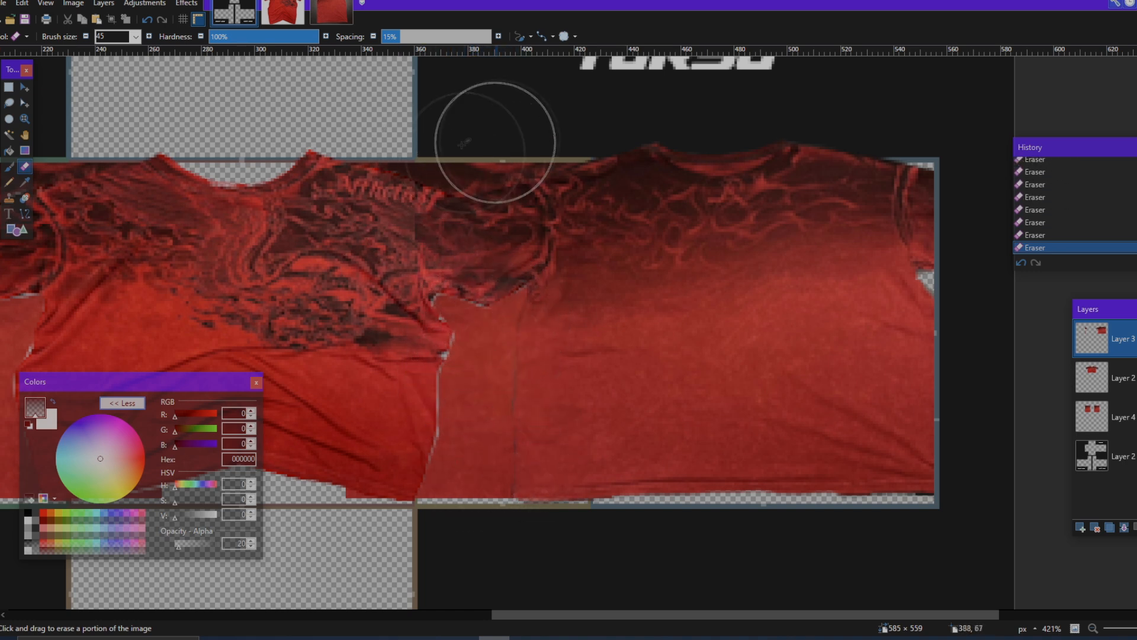
Step: Undo and redo the latest eraser strokes on the back shirt's sleeve to compare the blend
{"action": "key", "text": "ctrl+z"}
{"action": "key", "text": "ctrl+z"}
{"action": "key", "text": "ctrl+z"}
{"action": "key", "text": "ctrl+z"}
{"action": "key", "text": "ctrl+z"}
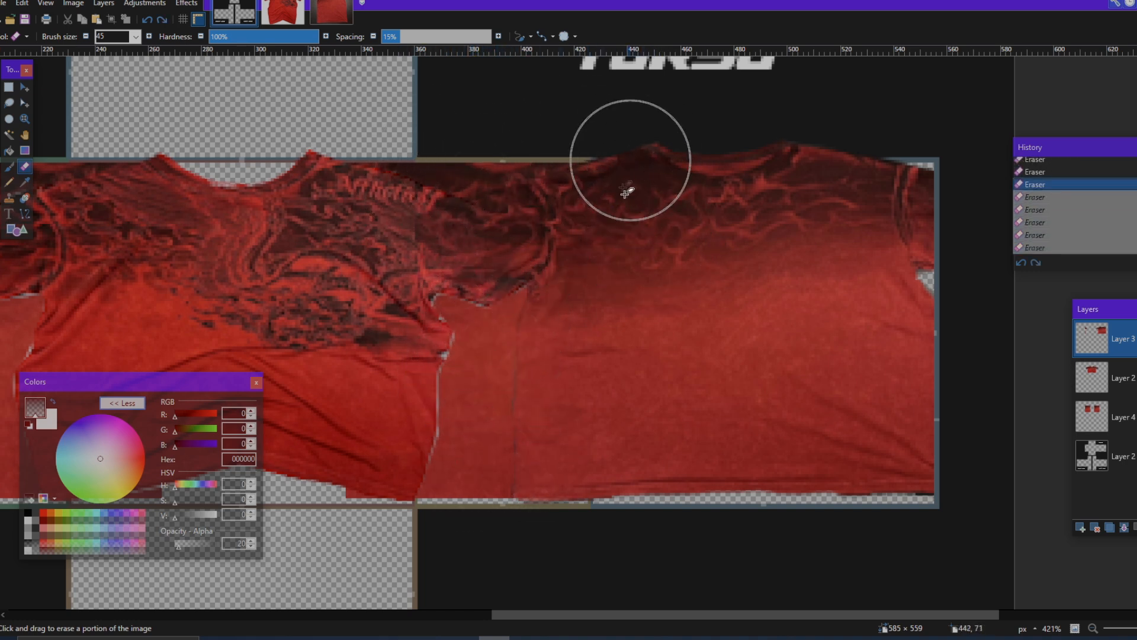
{"action": "key", "text": "ctrl+y"}
{"action": "key", "text": "ctrl+y"}
{"action": "key", "text": "ctrl+y"}
{"action": "key", "text": "ctrl+y"}
{"action": "key", "text": "ctrl+y"}
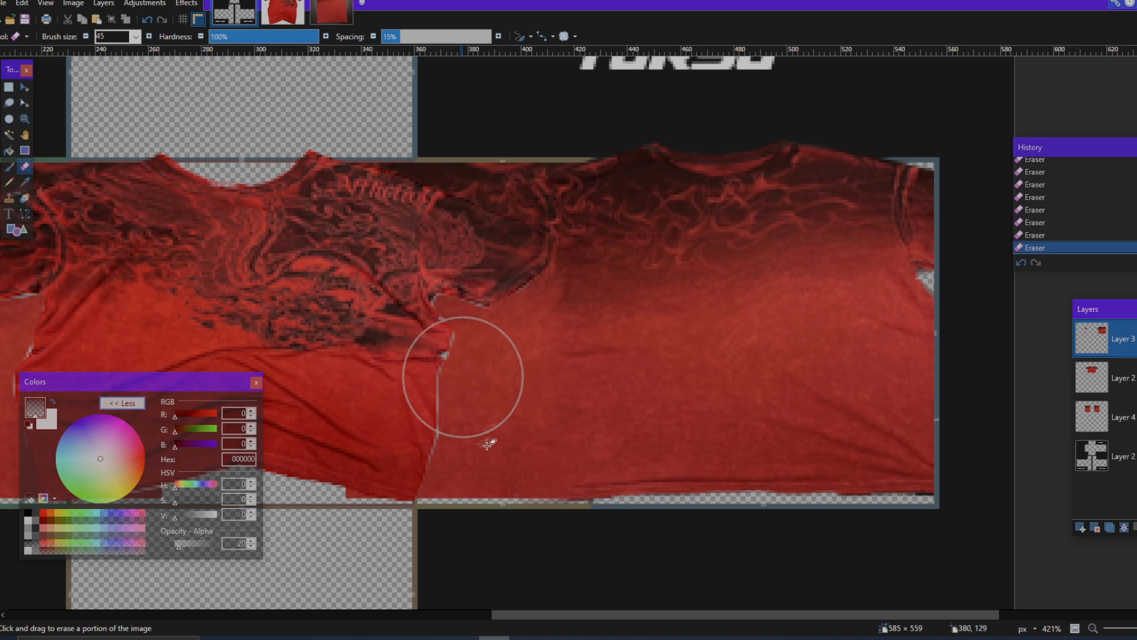
Step: Select the front shirt's layer and fade its right side edge and sleeve into the adjoining side panel with the Eraser at opacity 20
{"action": "scroll", "coordinate": [515, 498], "scroll_direction": "left", "scroll_amount": 5}
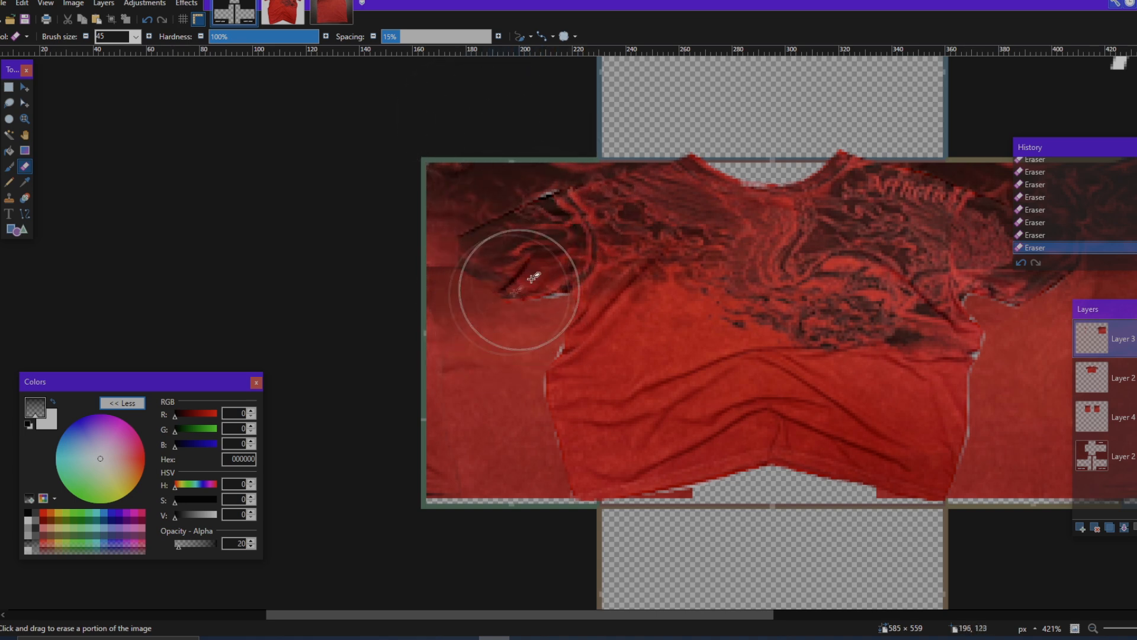
{"action": "scroll", "coordinate": [569, 332], "scroll_direction": "down", "scroll_amount": 3}
{"action": "scroll", "coordinate": [836, 474], "scroll_direction": "up", "scroll_amount": 2}
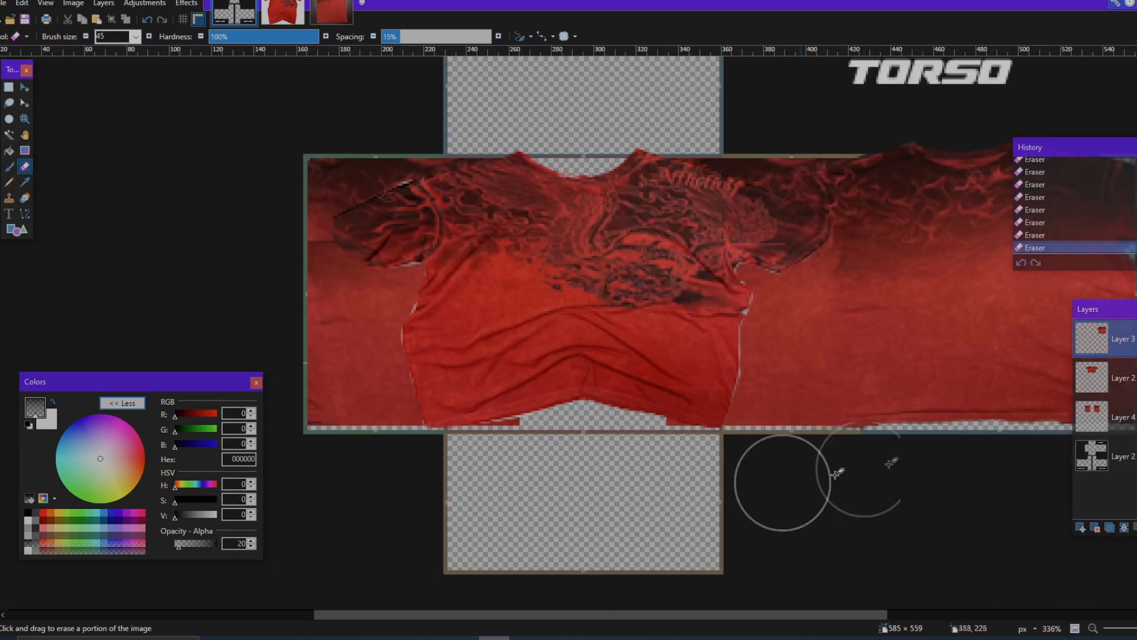
{"action": "left_click", "coordinate": [1129, 379]}
{"action": "scroll", "coordinate": [797, 408], "scroll_direction": "up", "scroll_amount": 2}
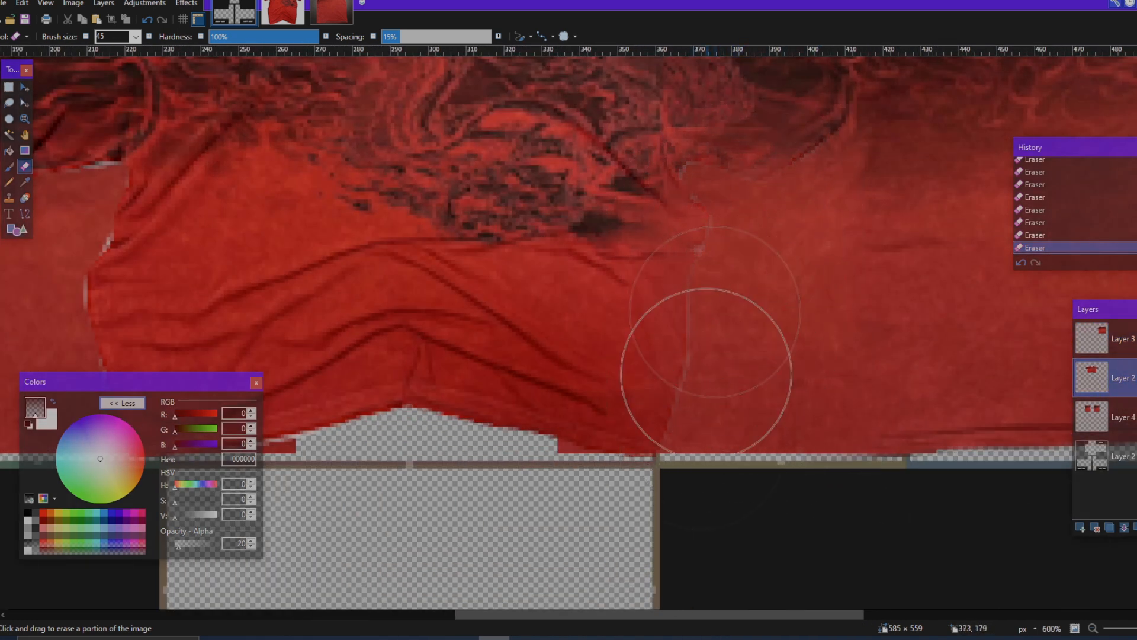
{"action": "scroll", "coordinate": [774, 455], "scroll_direction": "down", "scroll_amount": 1}
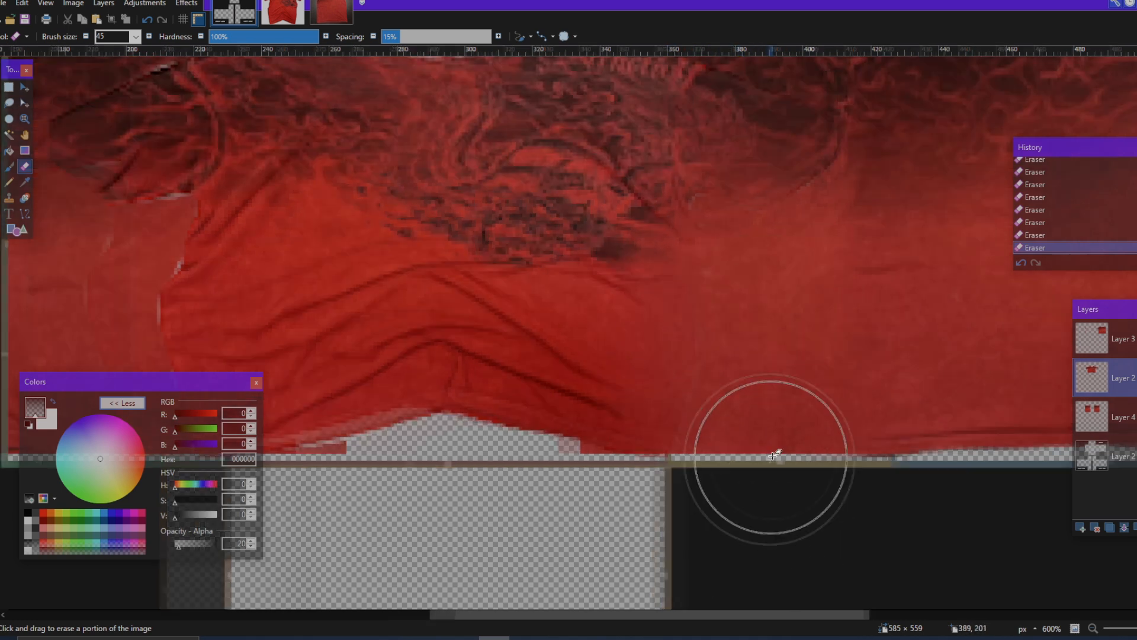
{"action": "scroll", "coordinate": [774, 455], "scroll_direction": "down", "scroll_amount": 2}
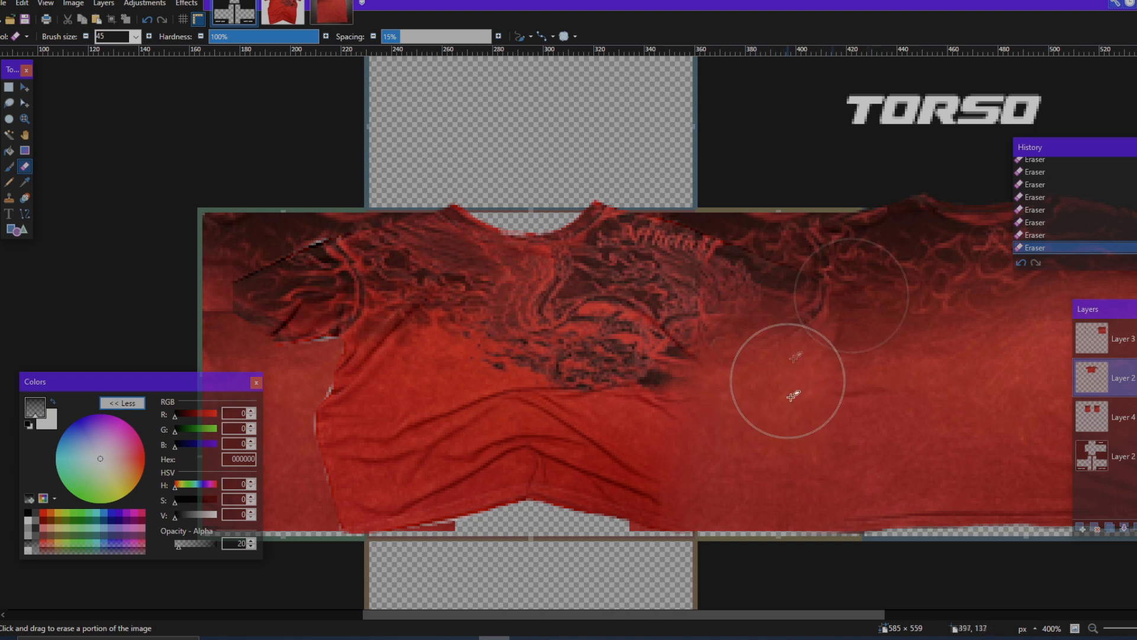
Step: Undo and redo the latest eraser strokes near the front shirt's right shoulder to compare the result
{"action": "key", "text": "ctrl+z"}
{"action": "key", "text": "ctrl+z"}
{"action": "key", "text": "ctrl+z"}
{"action": "key", "text": "ctrl+z"}
{"action": "key", "text": "ctrl+z"}
{"action": "key", "text": "ctrl+z"}
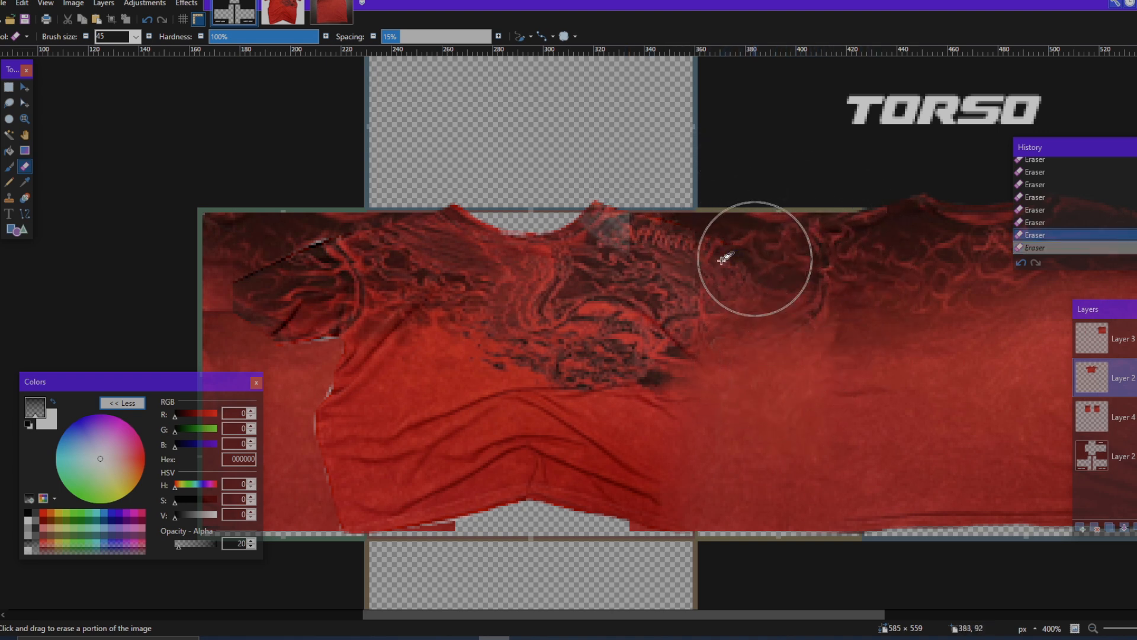
{"action": "key", "text": "ctrl+y"}
{"action": "key", "text": "ctrl+y"}
{"action": "key", "text": "ctrl+y"}
{"action": "key", "text": "ctrl+y"}
{"action": "key", "text": "ctrl+y"}
{"action": "key", "text": "ctrl+y"}
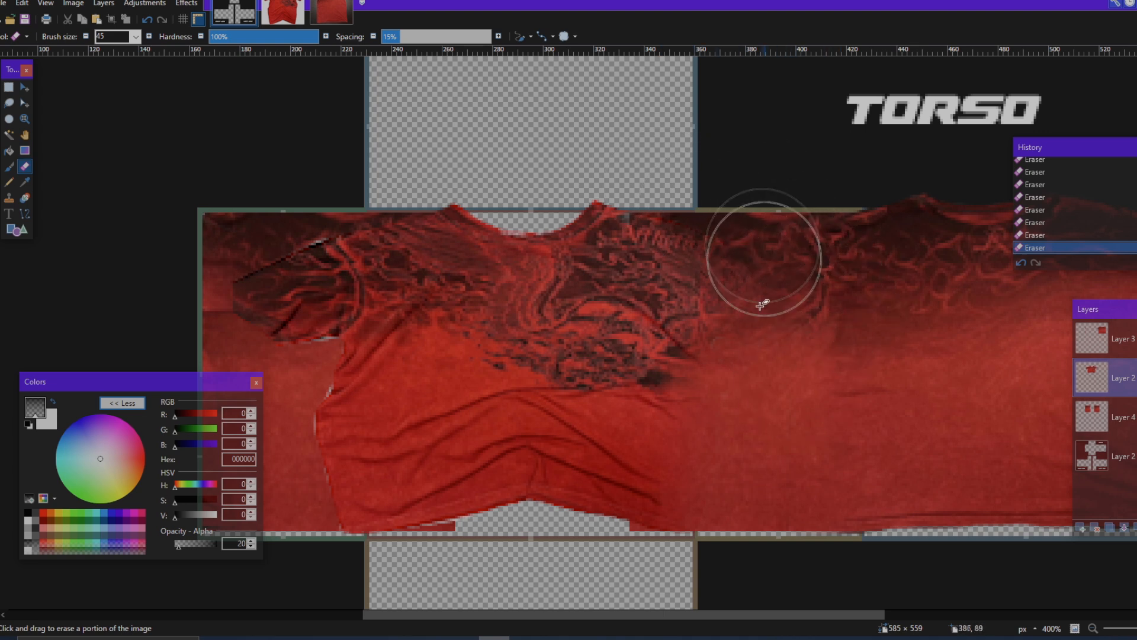
Step: Fade the front shirt's left side edge and sleeve into the left side panel patch with the Eraser at opacity 20
{"action": "scroll", "coordinate": [798, 468], "scroll_direction": "down", "scroll_amount": 1}
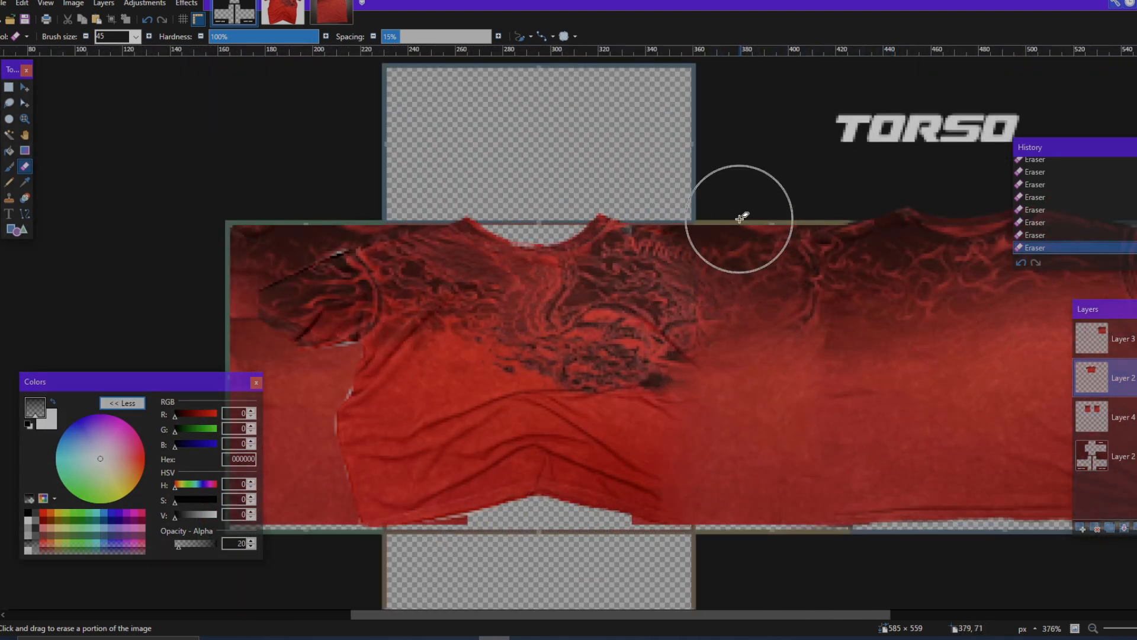
{"action": "scroll", "coordinate": [744, 220], "scroll_direction": "up", "scroll_amount": 5}
{"action": "scroll", "coordinate": [795, 427], "scroll_direction": "down", "scroll_amount": 3}
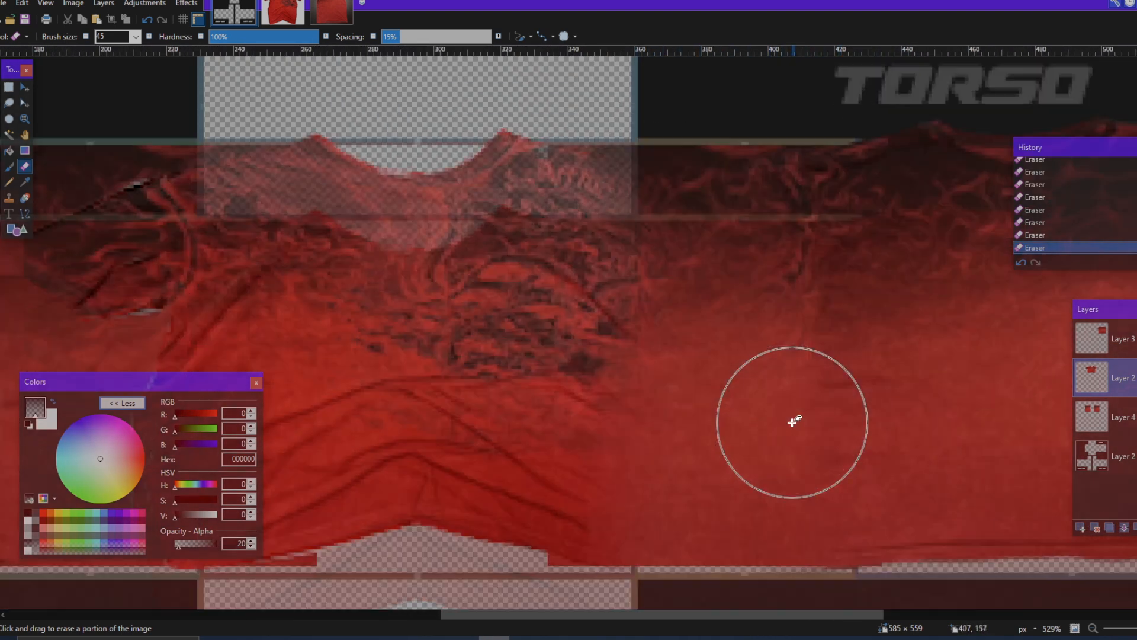
{"action": "scroll", "coordinate": [725, 451], "scroll_direction": "left", "scroll_amount": 5}
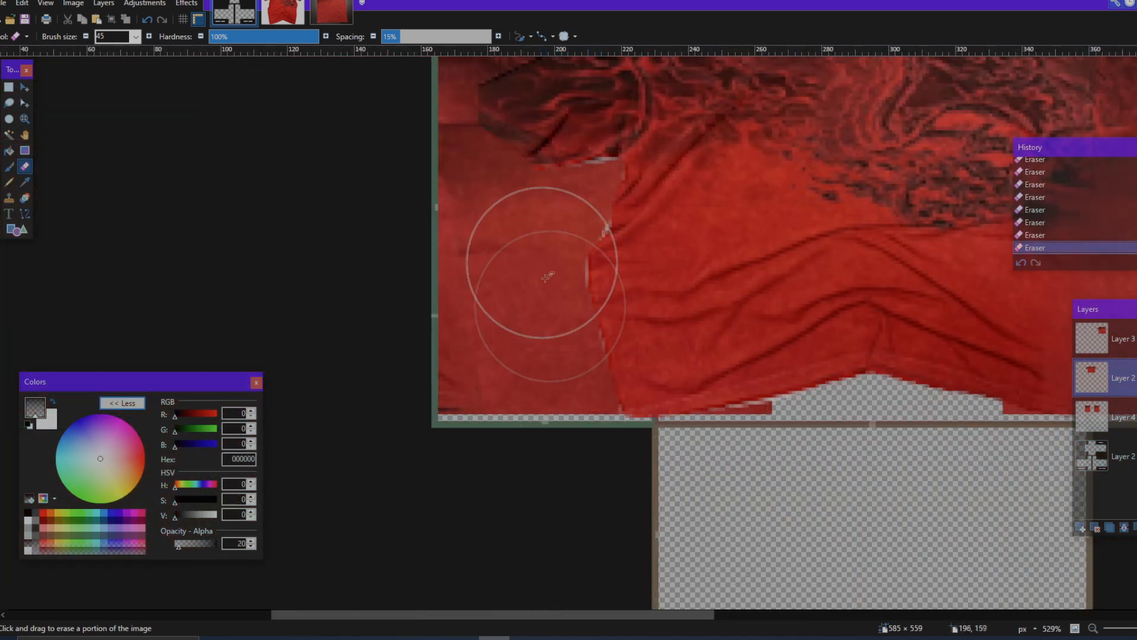
{"action": "mouse_move", "coordinate": [566, 337]}
{"action": "left_mouse_down"}
{"action": "mouse_move", "coordinate": [593, 397]}
{"action": "mouse_move", "coordinate": [620, 393]}
{"action": "mouse_move", "coordinate": [632, 431]}
{"action": "mouse_move", "coordinate": [576, 401]}
{"action": "mouse_move", "coordinate": [562, 191]}
{"action": "mouse_move", "coordinate": [585, 331]}
{"action": "left_mouse_up"}
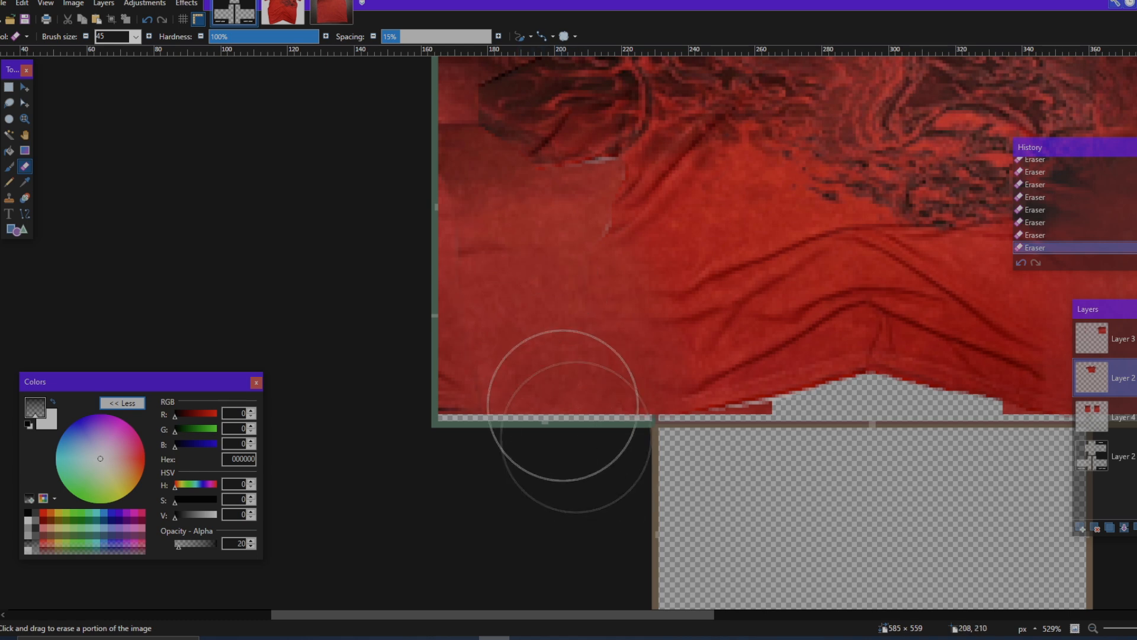
{"action": "scroll", "coordinate": [581, 438], "scroll_direction": "up", "scroll_amount": 2}
{"action": "scroll", "coordinate": [581, 438], "scroll_direction": "left", "scroll_amount": 1}
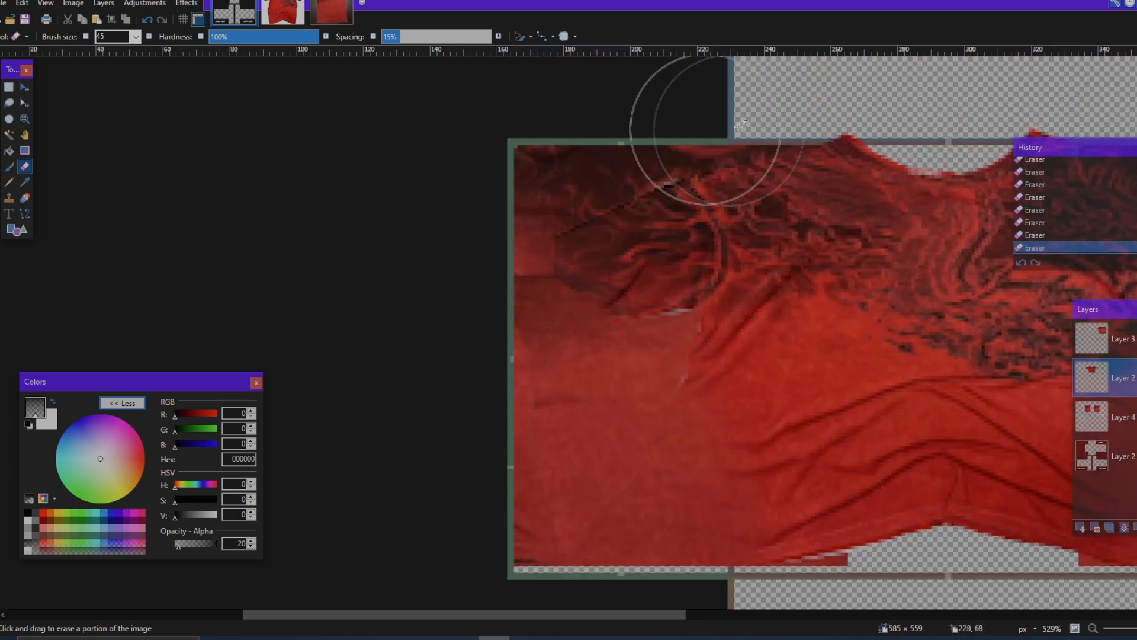
{"action": "mouse_move", "coordinate": [647, 279]}
{"action": "left_mouse_down"}
{"action": "mouse_move", "coordinate": [634, 292]}
{"action": "mouse_move", "coordinate": [558, 203]}
{"action": "mouse_move", "coordinate": [640, 322]}
{"action": "left_mouse_up"}
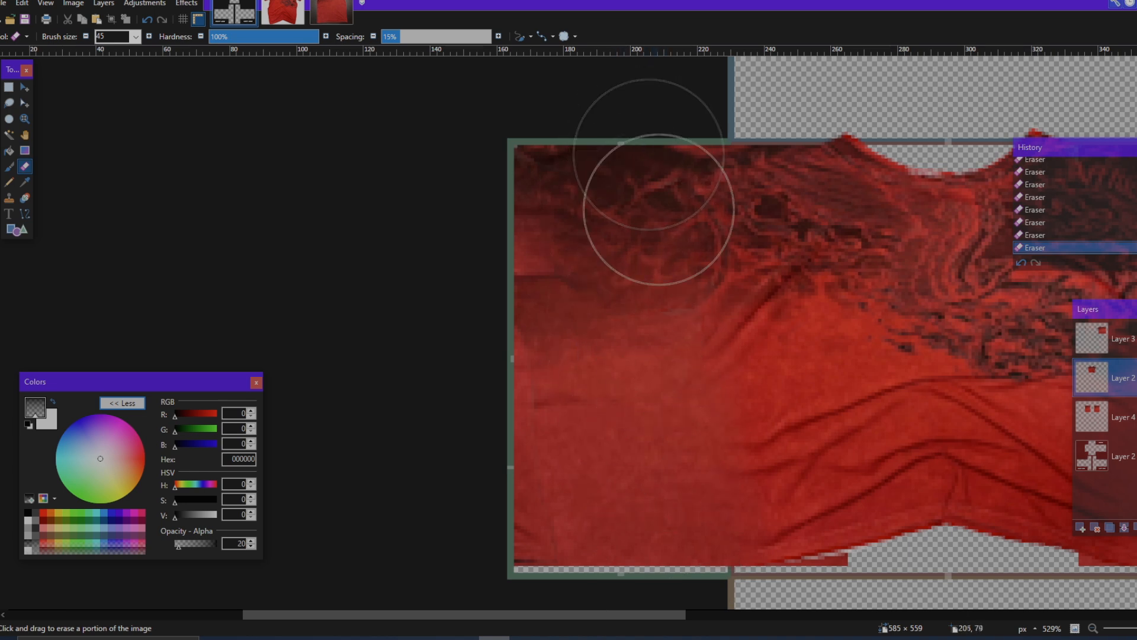
Step: Examine the blended torso strip from the left side panel across to the back panel and along the hem
{"action": "scroll", "coordinate": [650, 323], "scroll_direction": "down", "scroll_amount": 2}
{"action": "scroll", "coordinate": [646, 327], "scroll_direction": "right", "scroll_amount": 4}
{"action": "scroll", "coordinate": [555, 427], "scroll_direction": "down", "scroll_amount": 1}
{"action": "scroll", "coordinate": [538, 413], "scroll_direction": "left", "scroll_amount": 2}
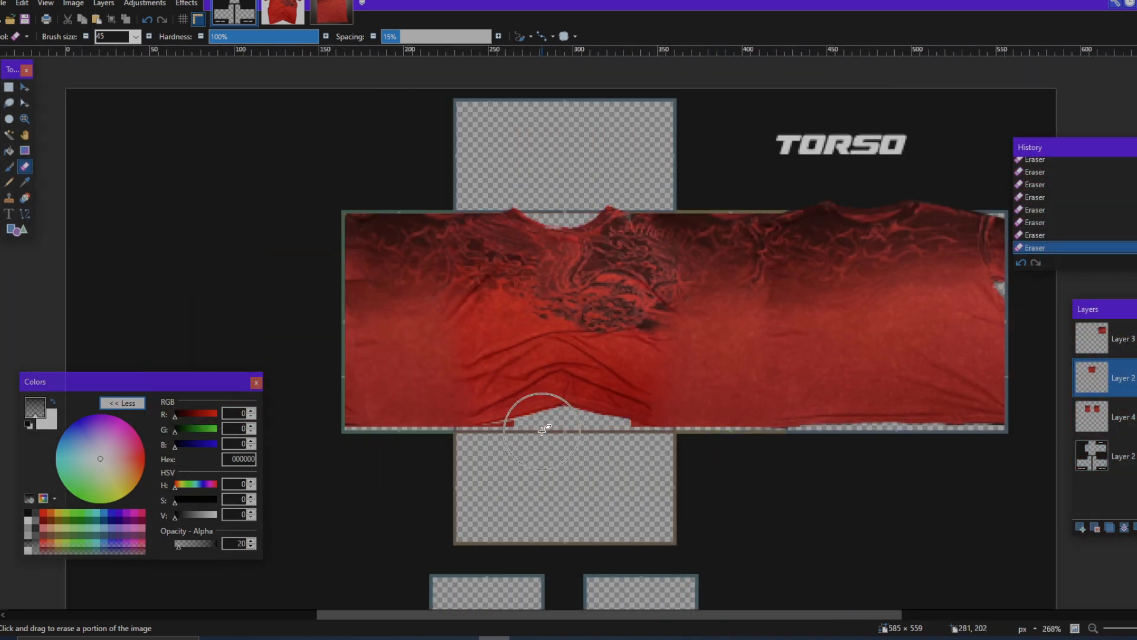
{"action": "scroll", "coordinate": [544, 410], "scroll_direction": "right", "scroll_amount": 3}
{"action": "scroll", "coordinate": [545, 415], "scroll_direction": "left", "scroll_amount": 3}
{"action": "scroll", "coordinate": [927, 411], "scroll_direction": "up", "scroll_amount": 2}
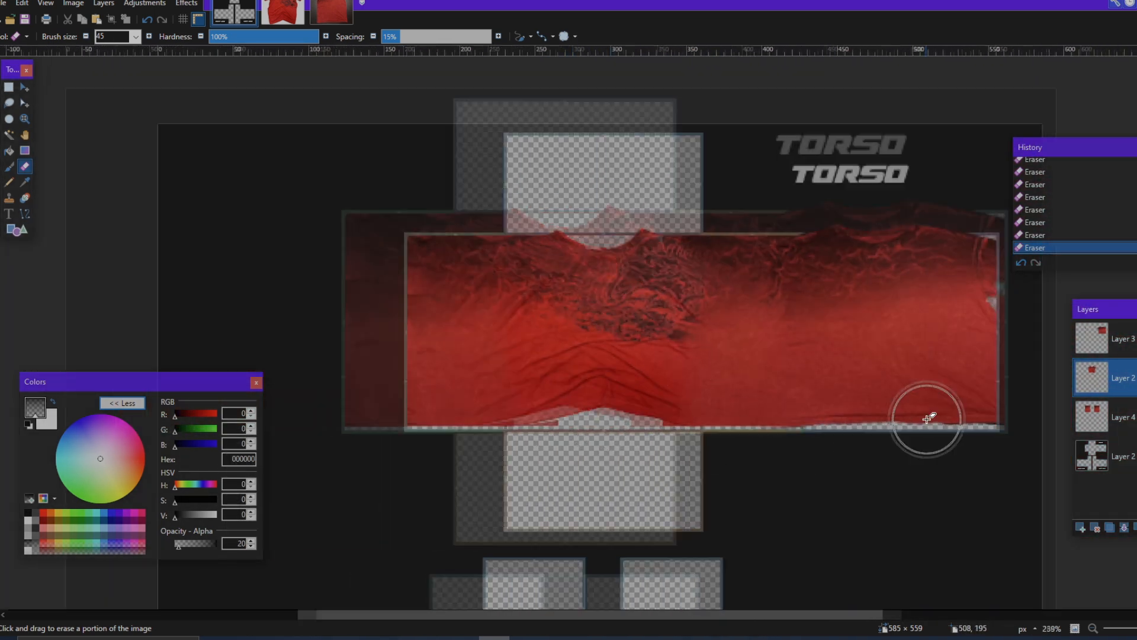
Step: Select Layer 4, raise the Eraser's opacity to 255 and erase the patch corners sticking out below the front shirt's hem
{"action": "scroll", "coordinate": [972, 435], "scroll_direction": "left", "scroll_amount": 3}
{"action": "scroll", "coordinate": [555, 481], "scroll_direction": "up", "scroll_amount": 4}
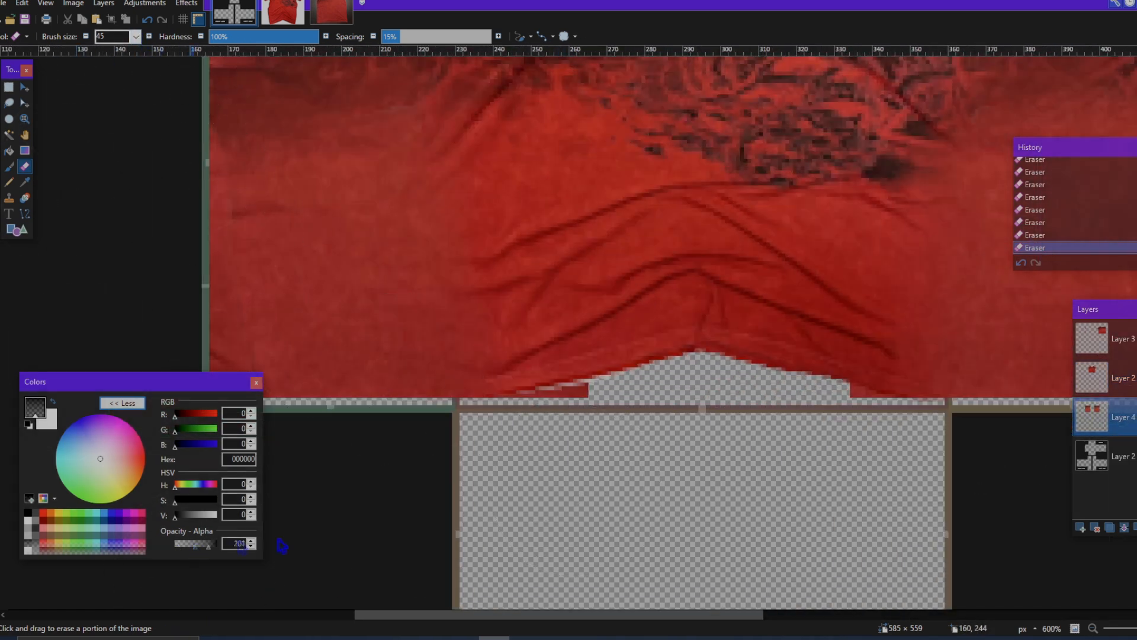
{"action": "scroll", "coordinate": [575, 430], "scroll_direction": "down", "scroll_amount": 2}
{"action": "scroll", "coordinate": [629, 414], "scroll_direction": "right", "scroll_amount": 3}
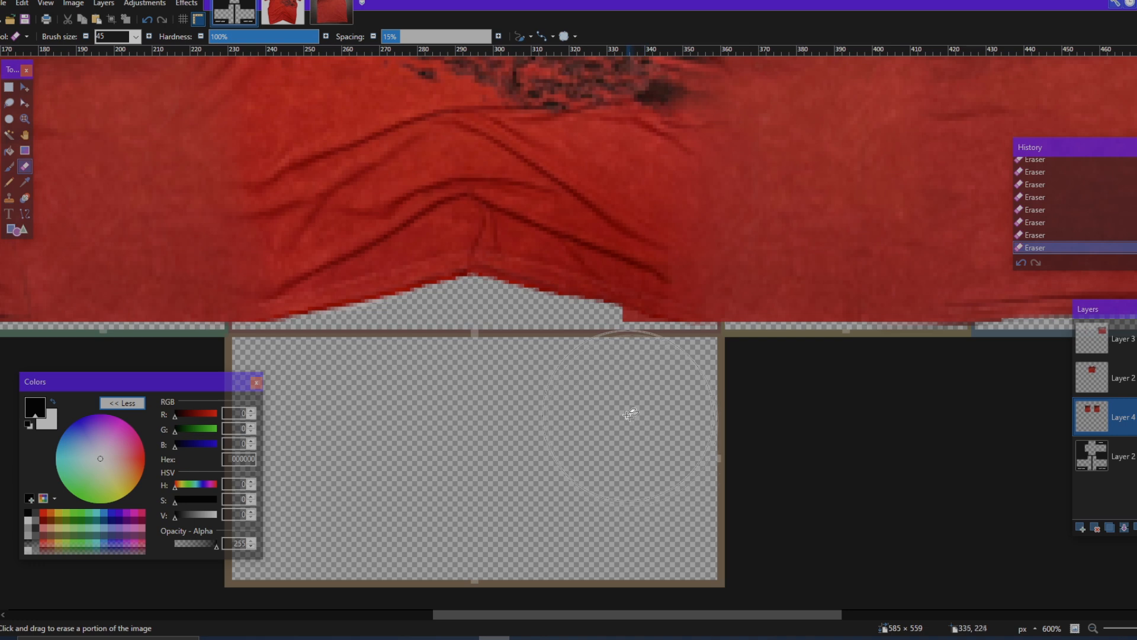
{"action": "scroll", "coordinate": [646, 447], "scroll_direction": "right", "scroll_amount": 8}
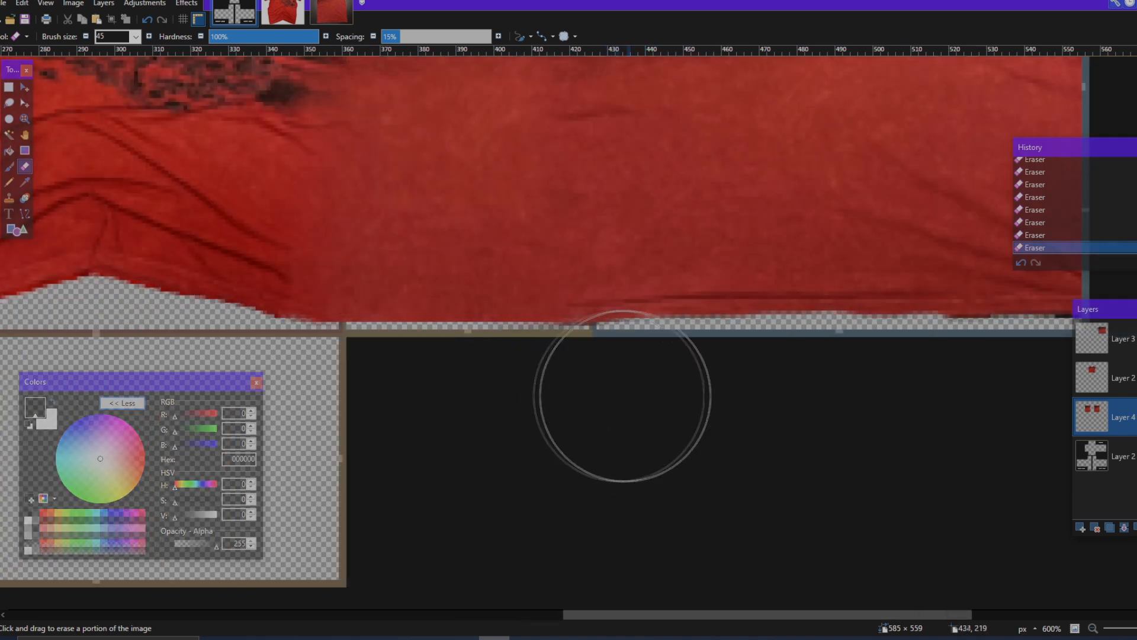
Step: Examine the blended torso strip and toggle the front shirt layer's visibility to check the coverage
{"action": "scroll", "coordinate": [728, 420], "scroll_direction": "down", "scroll_amount": 5}
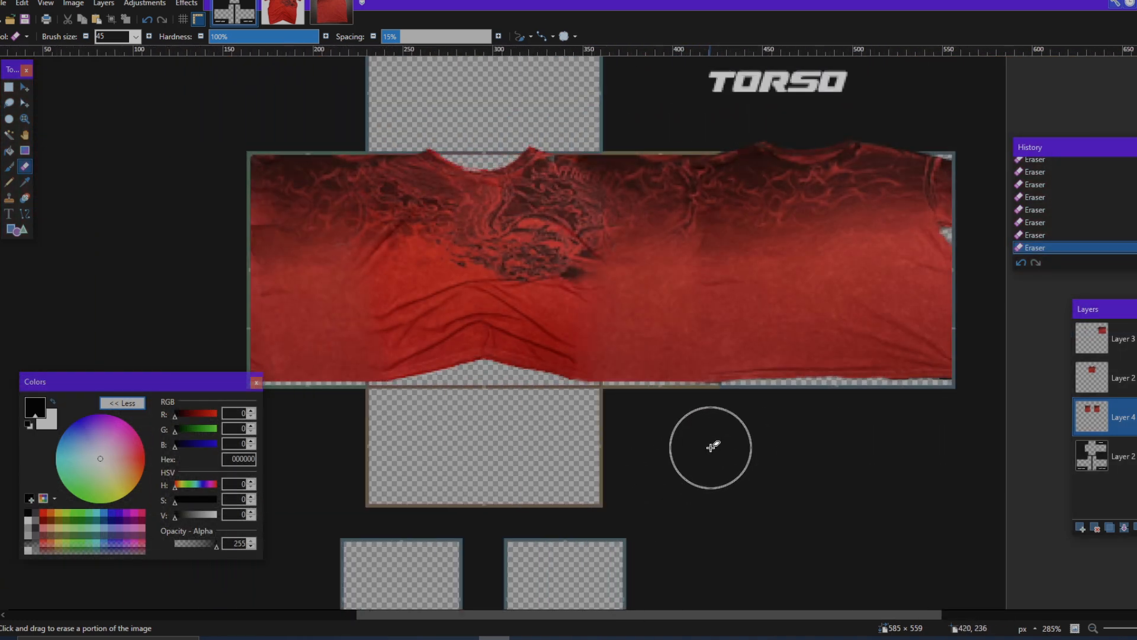
{"action": "scroll", "coordinate": [706, 446], "scroll_direction": "down", "scroll_amount": 3}
{"action": "scroll", "coordinate": [645, 427], "scroll_direction": "up", "scroll_amount": 3}
{"action": "scroll", "coordinate": [569, 368], "scroll_direction": "down", "scroll_amount": 1}
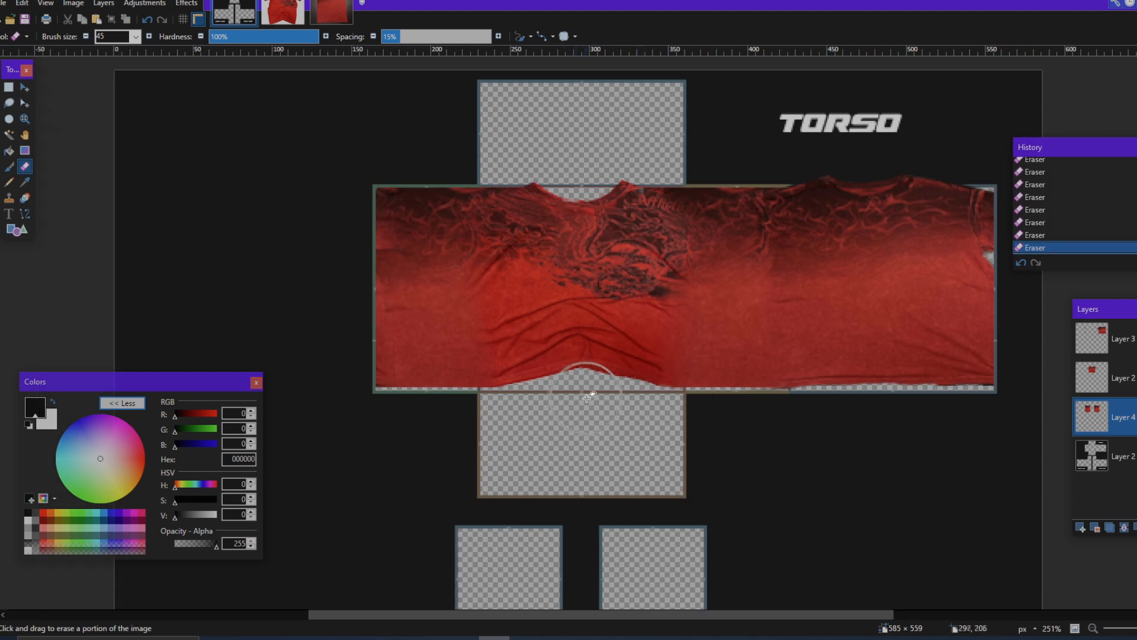
{"action": "scroll", "coordinate": [726, 548], "scroll_direction": "up", "scroll_amount": 2}
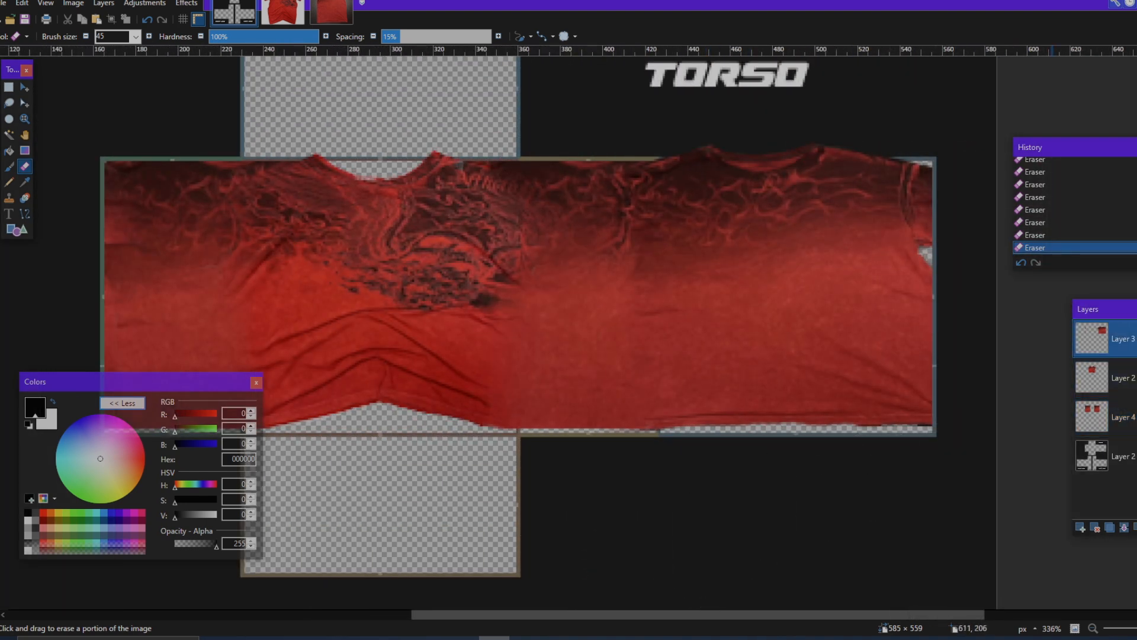
{"action": "left_click", "coordinate": [1130, 391]}
{"action": "left_click", "coordinate": [1131, 391]}
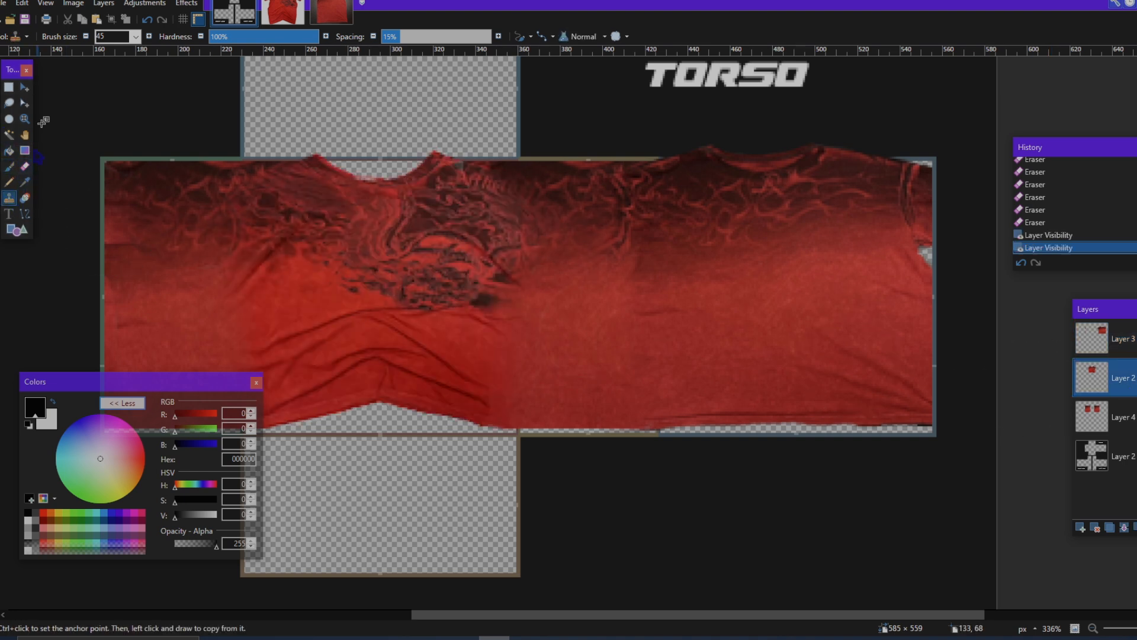
Step: Fill the transparent gap at the back shirt's right edge on Layer 3 with the Clone Stamp at brush size 13 and opacity 31
{"action": "left_click", "coordinate": [27, 37]}
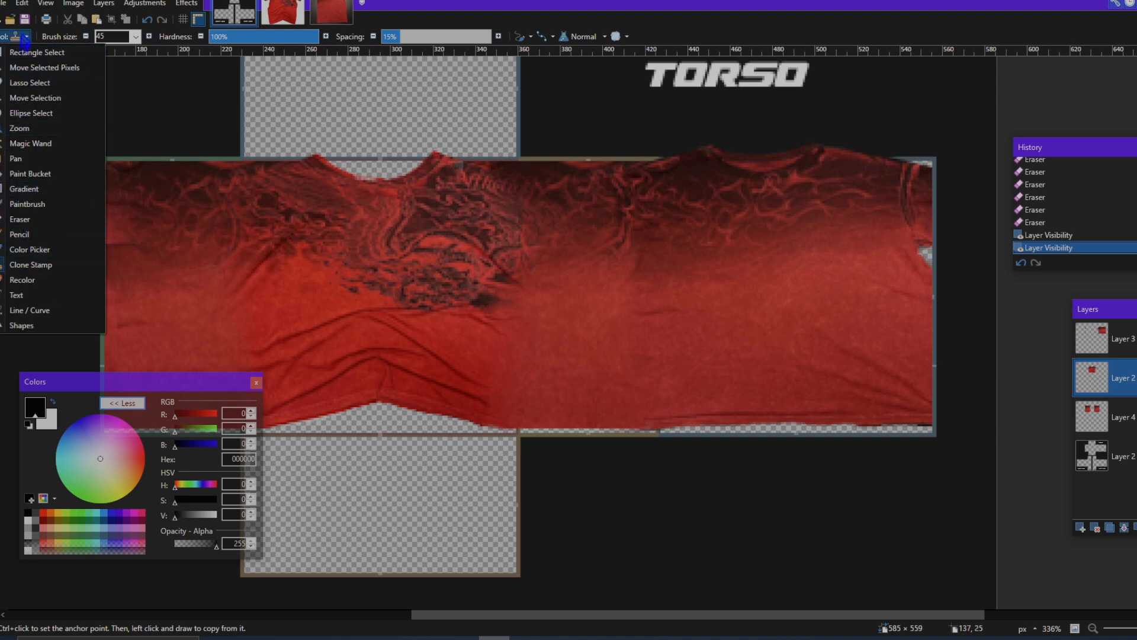
{"action": "left_click", "coordinate": [26, 36]}
{"action": "left_click", "coordinate": [135, 37]}
{"action": "left_click", "coordinate": [116, 119]}
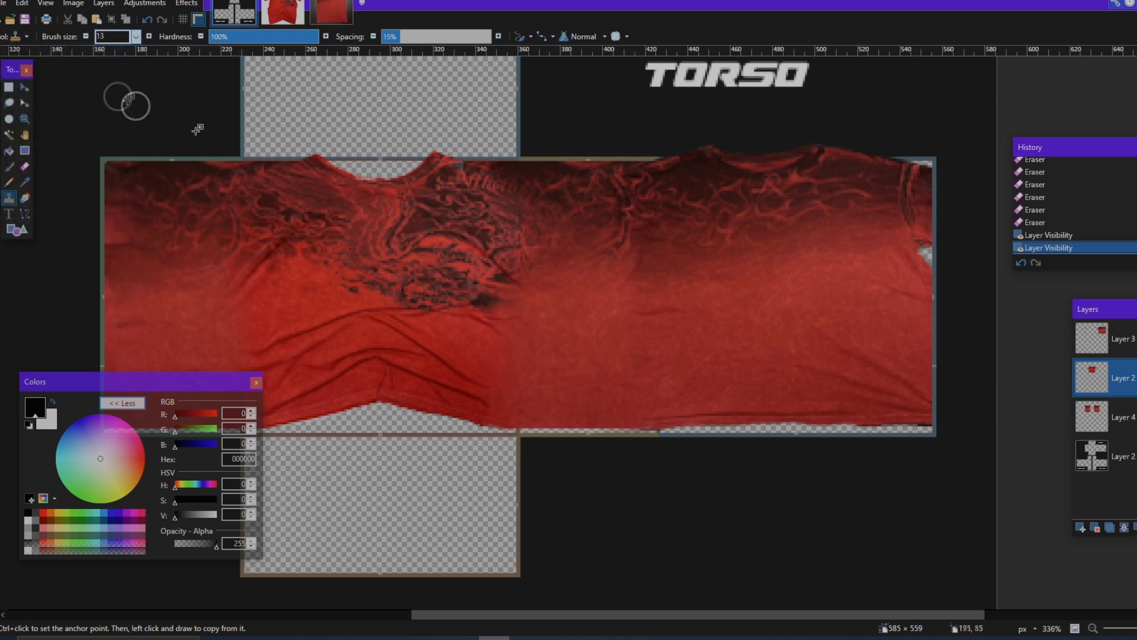
{"action": "scroll", "coordinate": [990, 183], "scroll_direction": "up", "scroll_amount": 5}
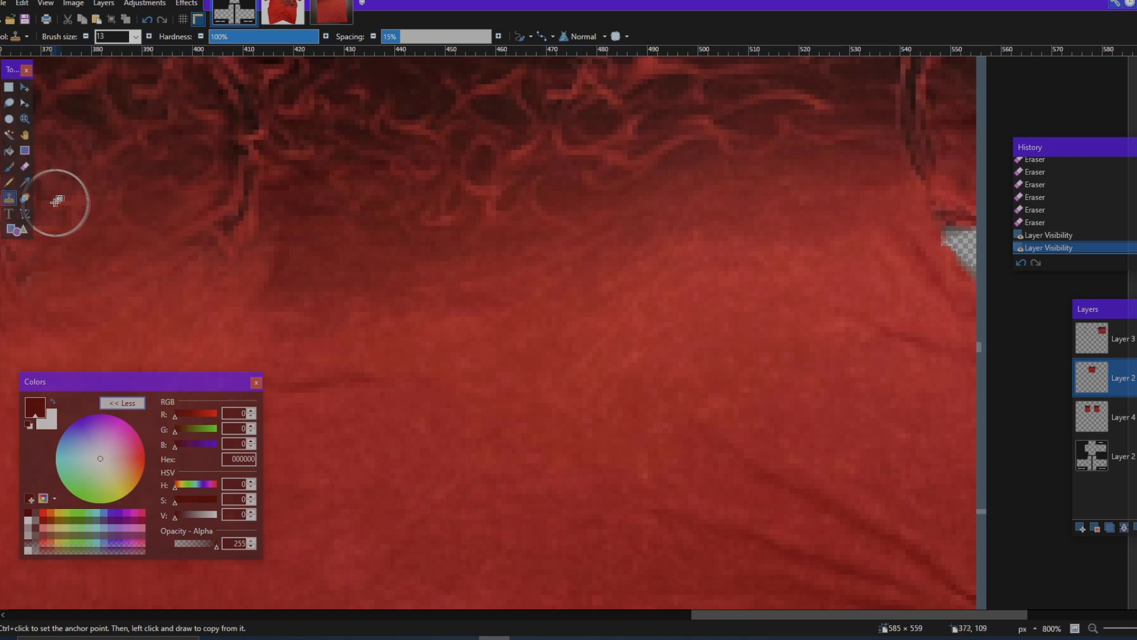
{"action": "scroll", "coordinate": [375, 269], "scroll_direction": "right", "scroll_amount": 5}
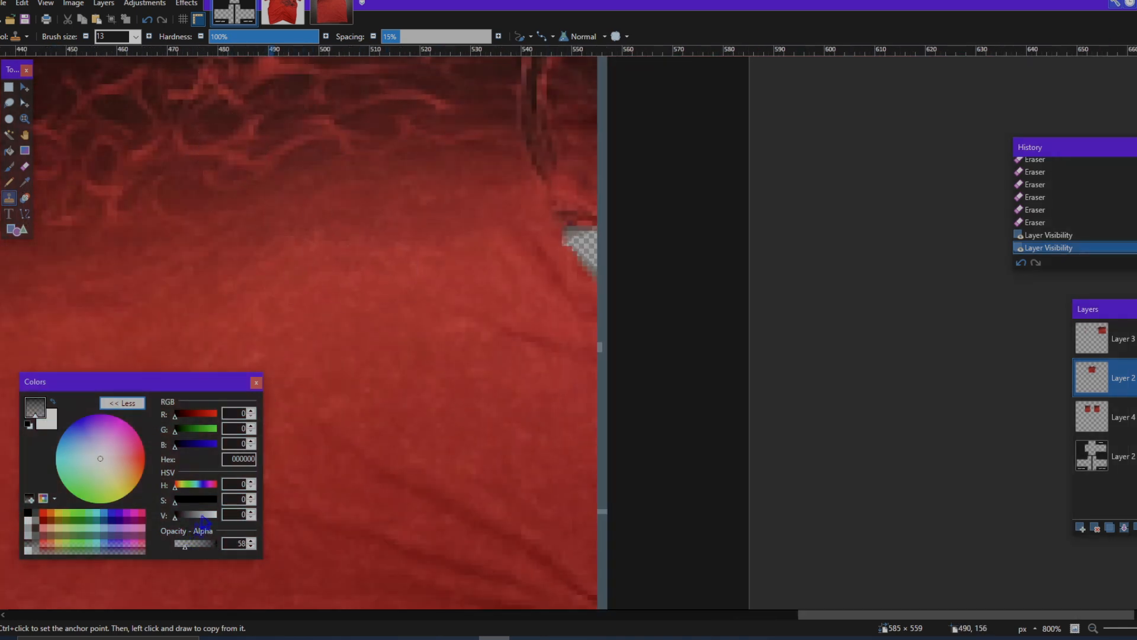
{"action": "left_click", "coordinate": [511, 282], "text": "ctrl"}
{"action": "mouse_move", "coordinate": [566, 238]}
{"action": "left_mouse_down"}
{"action": "mouse_move", "coordinate": [579, 280]}
{"action": "mouse_move", "coordinate": [589, 247]}
{"action": "mouse_move", "coordinate": [576, 222]}
{"action": "mouse_move", "coordinate": [583, 244]}
{"action": "left_mouse_up"}
{"action": "left_click", "coordinate": [1108, 339]}
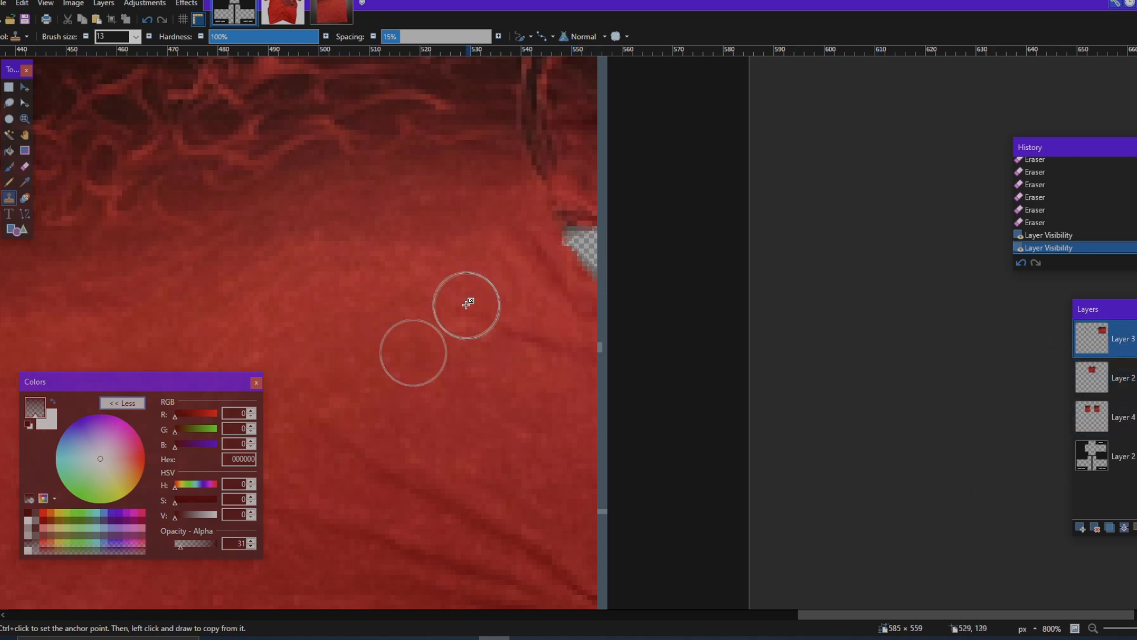
{"action": "left_click", "coordinate": [571, 265]}
{"action": "mouse_move", "coordinate": [571, 264]}
{"action": "left_mouse_down"}
{"action": "mouse_move", "coordinate": [586, 244]}
{"action": "mouse_move", "coordinate": [574, 238]}
{"action": "mouse_move", "coordinate": [566, 261]}
{"action": "mouse_move", "coordinate": [568, 230]}
{"action": "left_mouse_up"}
{"action": "scroll", "coordinate": [560, 262], "scroll_direction": "down", "scroll_amount": 3}
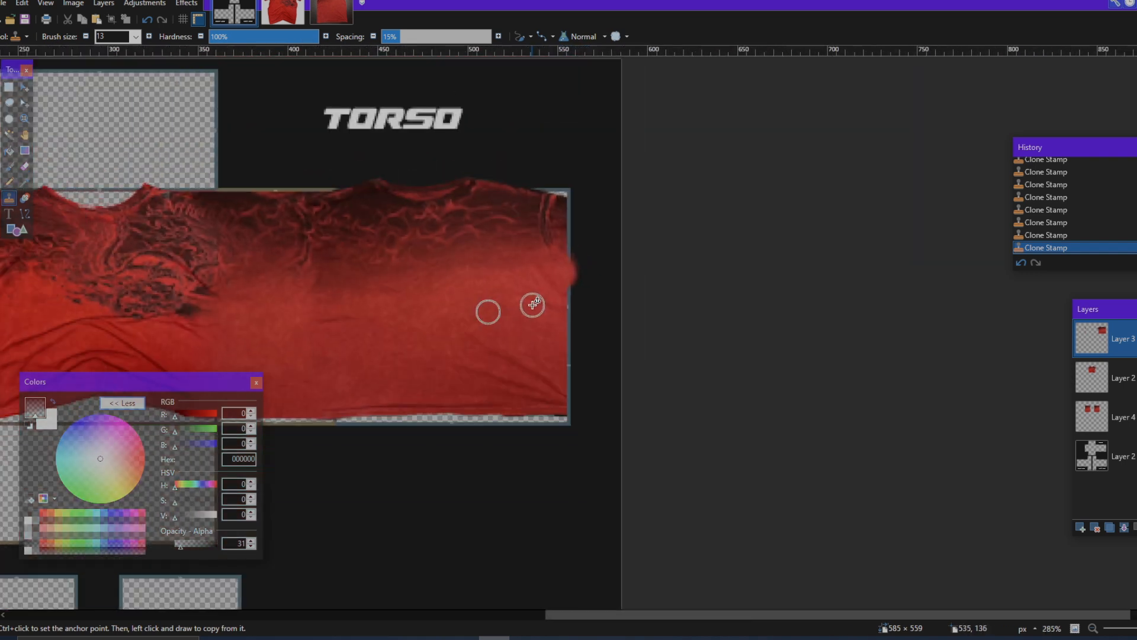
Step: Cover the empty top-right shoulder corner of the back shirt with Clone Stamp strokes, raising the opacity to 82
{"action": "scroll", "coordinate": [536, 307], "scroll_direction": "left", "scroll_amount": 3}
{"action": "scroll", "coordinate": [509, 172], "scroll_direction": "up", "scroll_amount": 2}
{"action": "scroll", "coordinate": [573, 300], "scroll_direction": "right", "scroll_amount": 2}
{"action": "scroll", "coordinate": [573, 300], "scroll_direction": "down", "scroll_amount": 2}
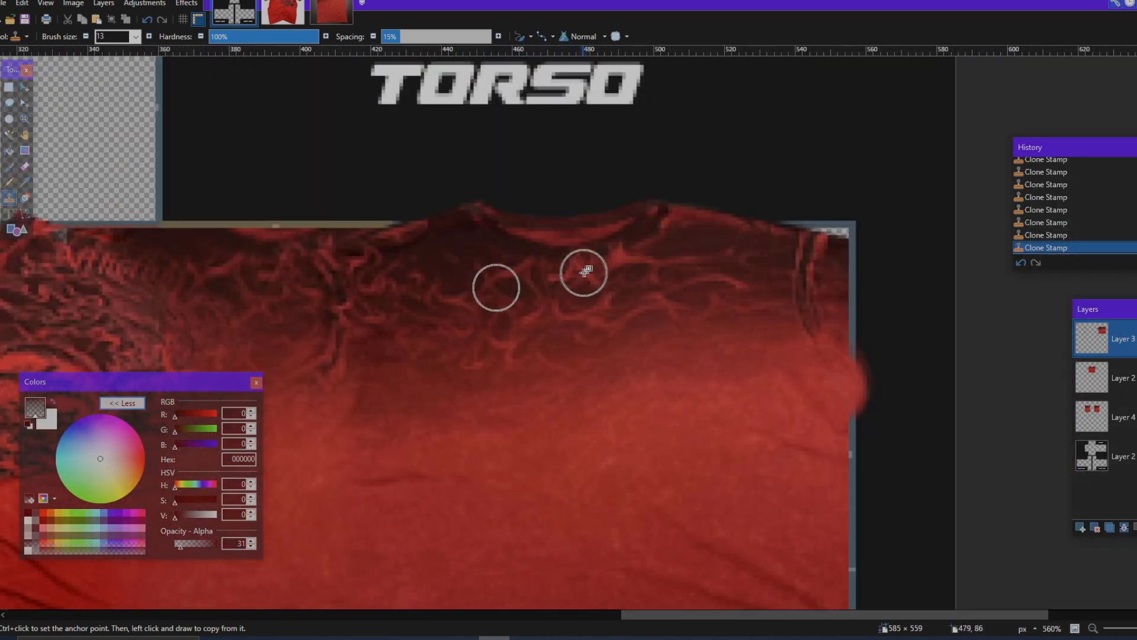
{"action": "scroll", "coordinate": [673, 247], "scroll_direction": "right", "scroll_amount": 3}
{"action": "scroll", "coordinate": [692, 262], "scroll_direction": "up", "scroll_amount": 5}
{"action": "mouse_move", "coordinate": [720, 250]}
{"action": "left_mouse_down"}
{"action": "mouse_move", "coordinate": [686, 224]}
{"action": "mouse_move", "coordinate": [685, 241]}
{"action": "mouse_move", "coordinate": [718, 254]}
{"action": "mouse_move", "coordinate": [695, 279]}
{"action": "mouse_move", "coordinate": [679, 273]}
{"action": "left_mouse_up"}
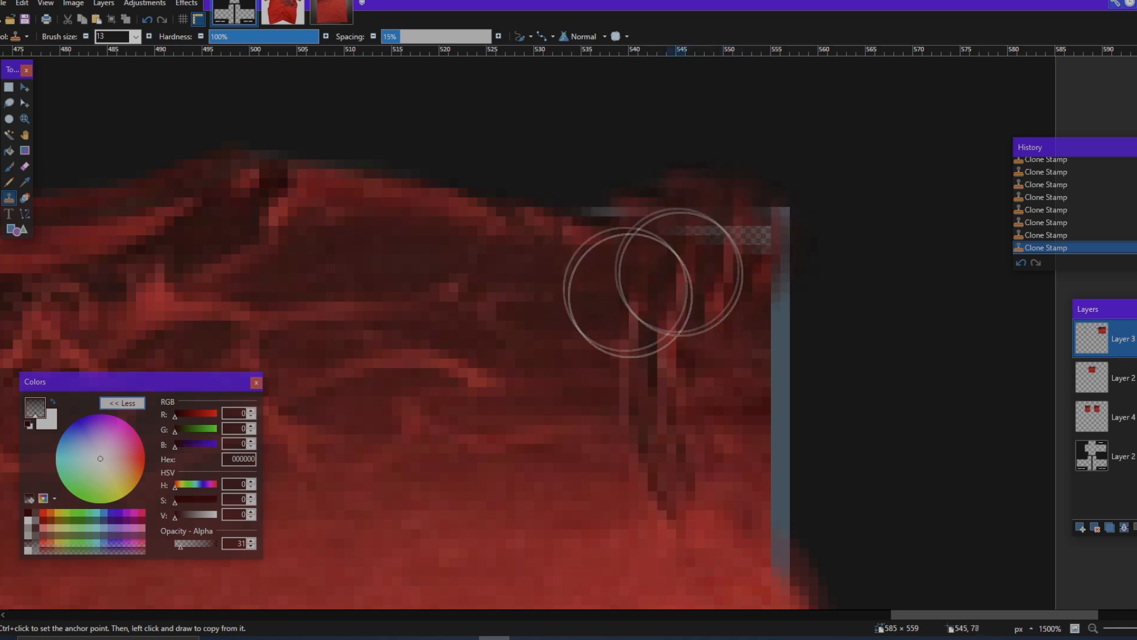
{"action": "mouse_move", "coordinate": [746, 253]}
{"action": "left_mouse_down"}
{"action": "mouse_move", "coordinate": [729, 231]}
{"action": "mouse_move", "coordinate": [704, 353]}
{"action": "mouse_move", "coordinate": [724, 244]}
{"action": "mouse_move", "coordinate": [689, 255]}
{"action": "left_mouse_up"}
{"action": "left_click", "coordinate": [706, 350], "text": "ctrl"}
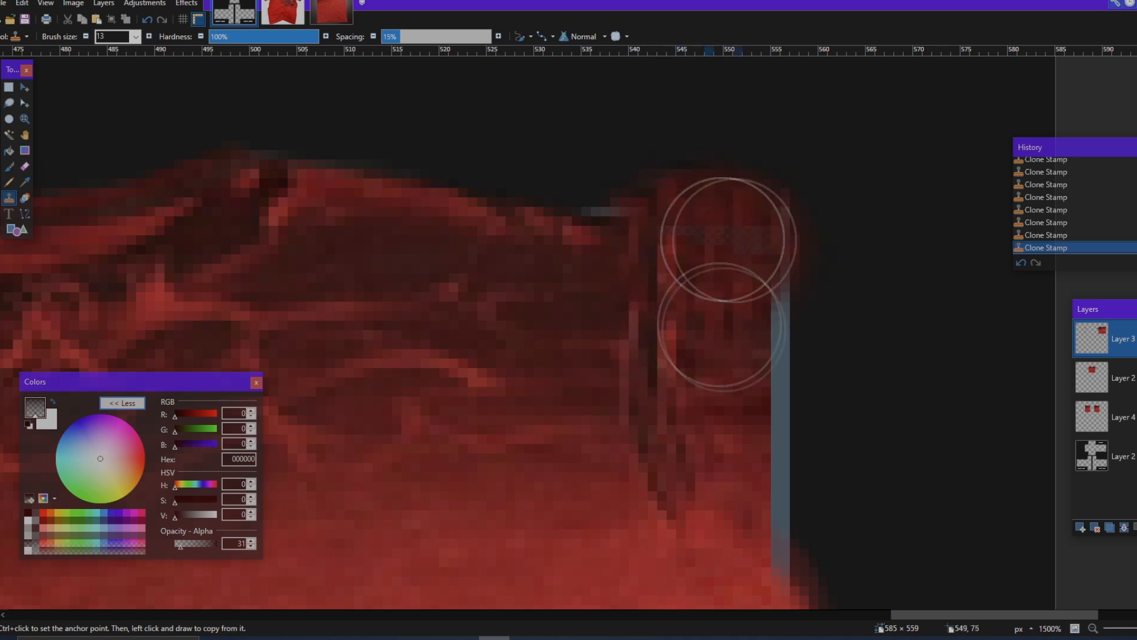
{"action": "left_click", "coordinate": [189, 544]}
{"action": "mouse_move", "coordinate": [712, 266]}
{"action": "left_mouse_down"}
{"action": "mouse_move", "coordinate": [687, 250]}
{"action": "mouse_move", "coordinate": [737, 251]}
{"action": "mouse_move", "coordinate": [711, 272]}
{"action": "left_mouse_up"}
Step: Examine the cloned torso strip from the back shirt's shoulder across to the front collar and hem
{"action": "scroll", "coordinate": [711, 293], "scroll_direction": "down", "scroll_amount": 5}
{"action": "scroll", "coordinate": [732, 400], "scroll_direction": "left", "scroll_amount": 1}
{"action": "scroll", "coordinate": [732, 400], "scroll_direction": "left", "scroll_amount": 5}
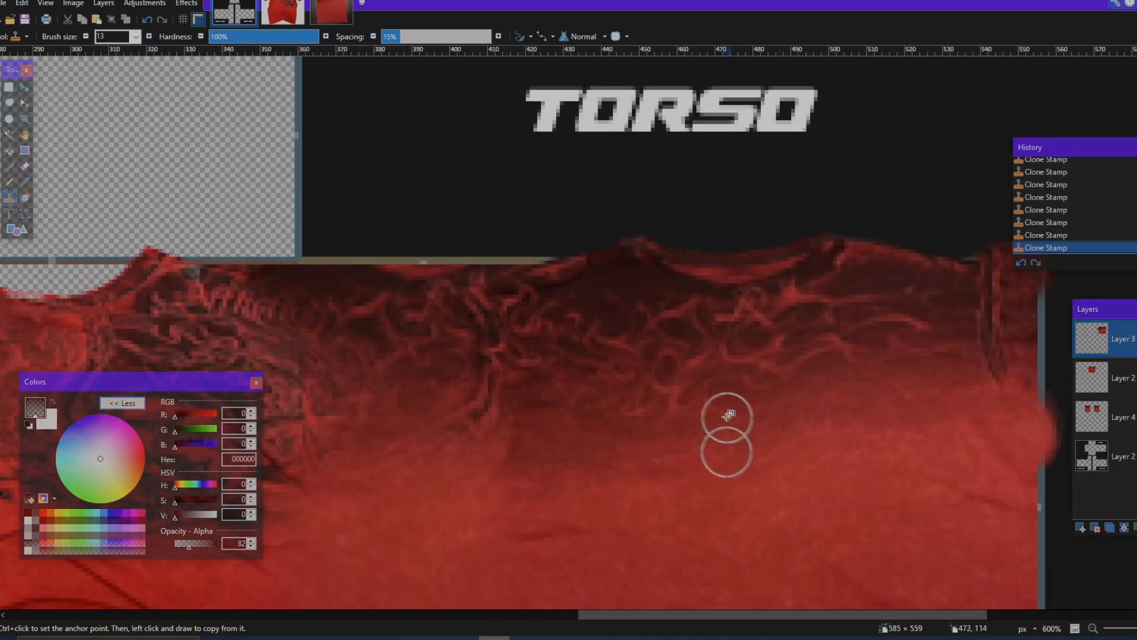
{"action": "scroll", "coordinate": [551, 377], "scroll_direction": "left", "scroll_amount": 1}
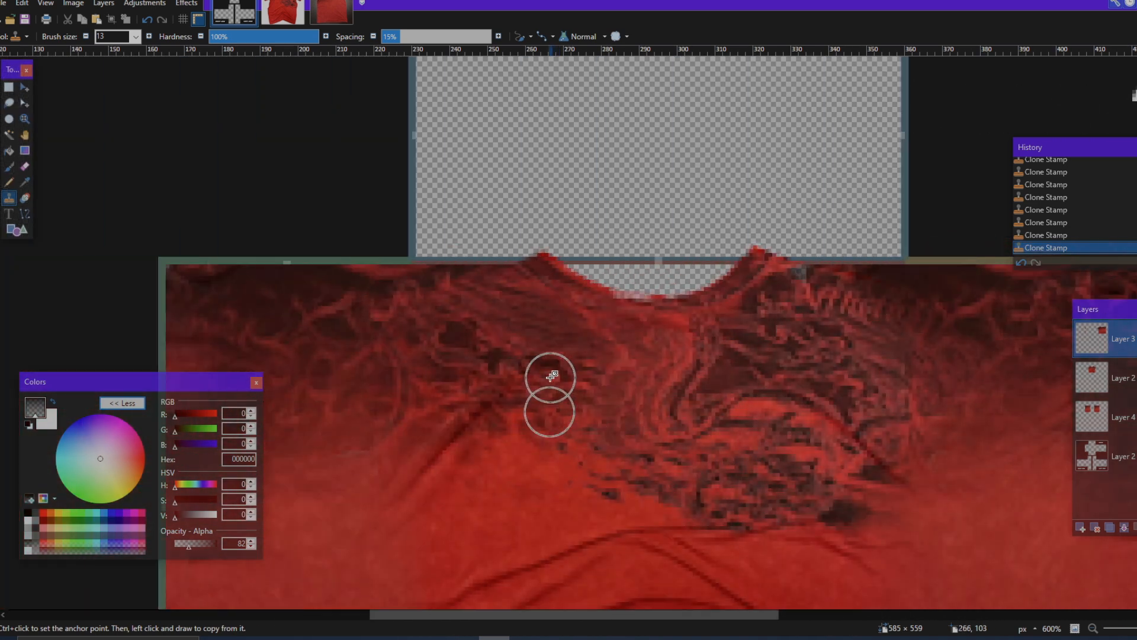
{"action": "scroll", "coordinate": [546, 372], "scroll_direction": "down", "scroll_amount": 8}
{"action": "scroll", "coordinate": [545, 370], "scroll_direction": "up", "scroll_amount": 2}
{"action": "scroll", "coordinate": [545, 369], "scroll_direction": "down", "scroll_amount": 3}
{"action": "scroll", "coordinate": [545, 369], "scroll_direction": "right", "scroll_amount": 3}
{"action": "scroll", "coordinate": [545, 369], "scroll_direction": "left", "scroll_amount": 3}
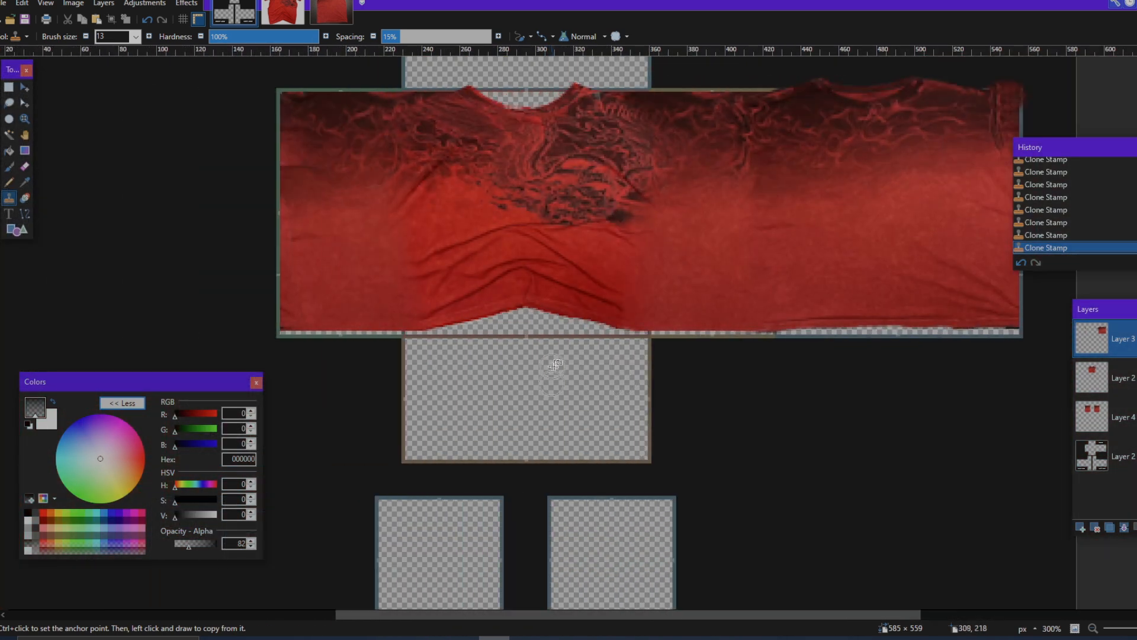
{"action": "scroll", "coordinate": [519, 311], "scroll_direction": "up", "scroll_amount": 3}
{"action": "scroll", "coordinate": [521, 309], "scroll_direction": "down", "scroll_amount": 2}
{"action": "scroll", "coordinate": [524, 302], "scroll_direction": "up", "scroll_amount": 3}
Step: Review the collar and hem in the front shirt's source photo and return to the clothing template
{"action": "left_click", "coordinate": [282, 13]}
{"action": "scroll", "coordinate": [434, 471], "scroll_direction": "down", "scroll_amount": 4}
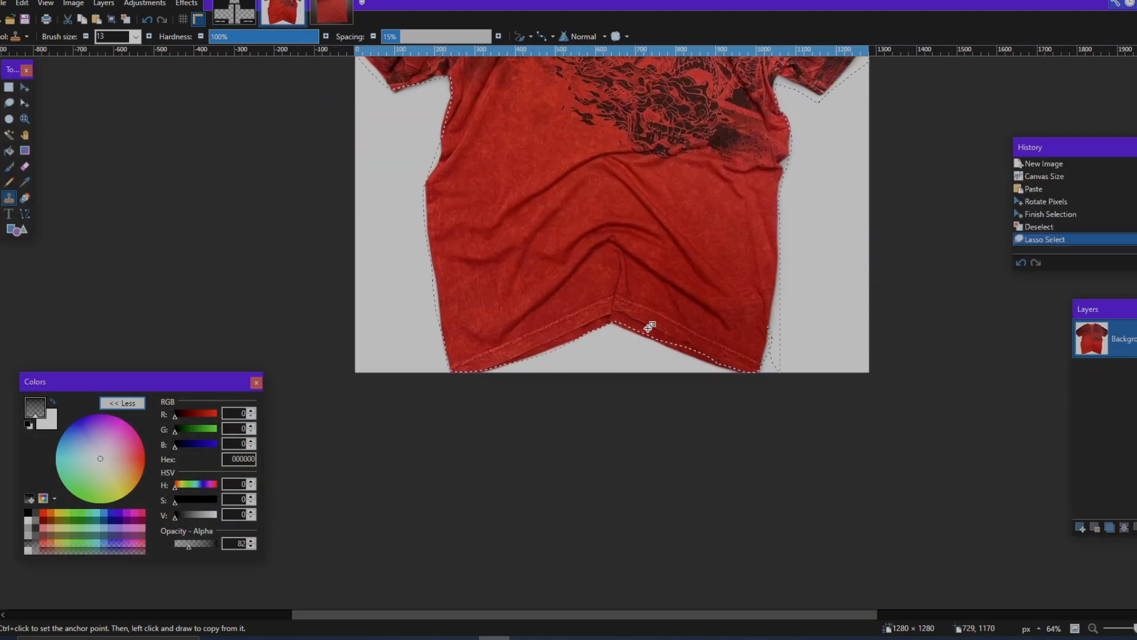
{"action": "scroll", "coordinate": [529, 386], "scroll_direction": "up", "scroll_amount": 4}
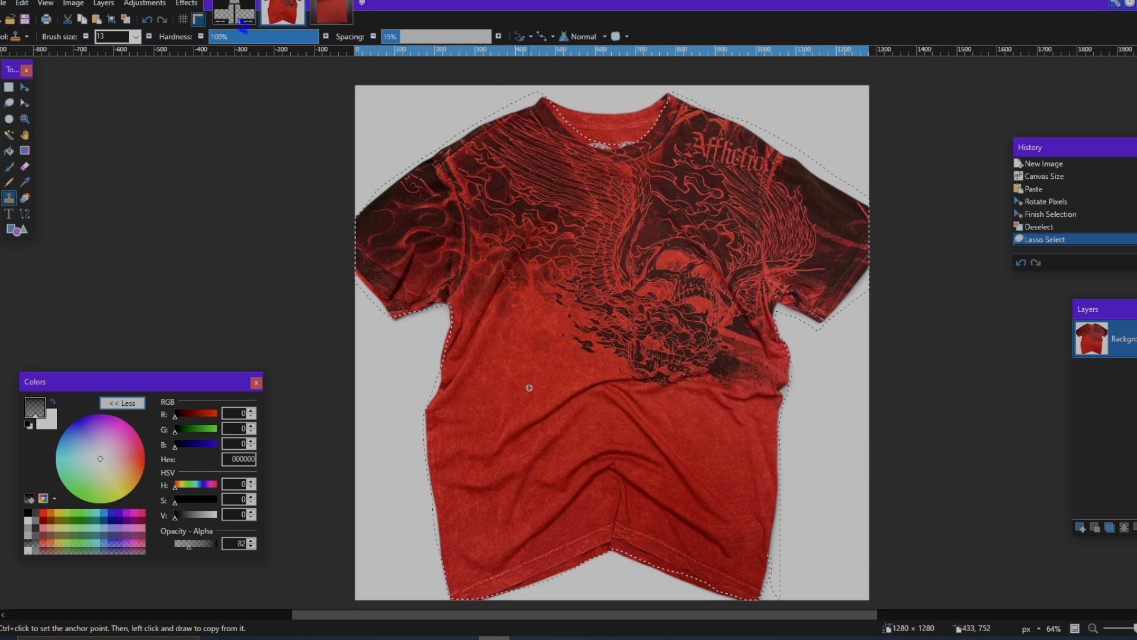
{"action": "left_click", "coordinate": [240, 21]}
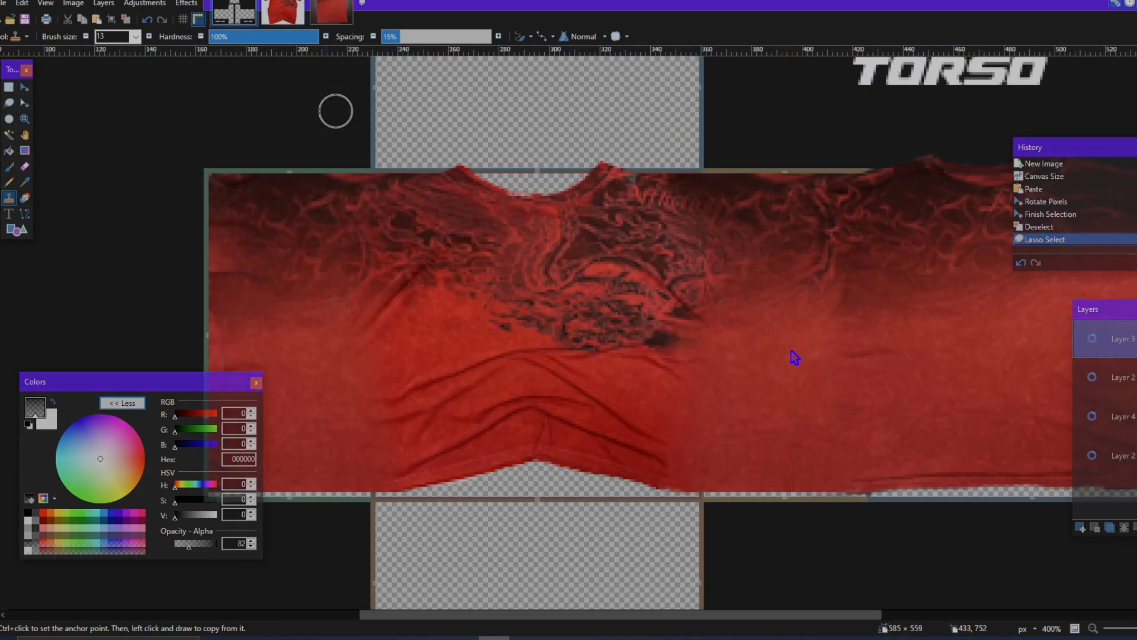
Step: Examine the torso panels and the empty top panel above the front shirt's neckline
{"action": "scroll", "coordinate": [818, 370], "scroll_direction": "down", "scroll_amount": 1}
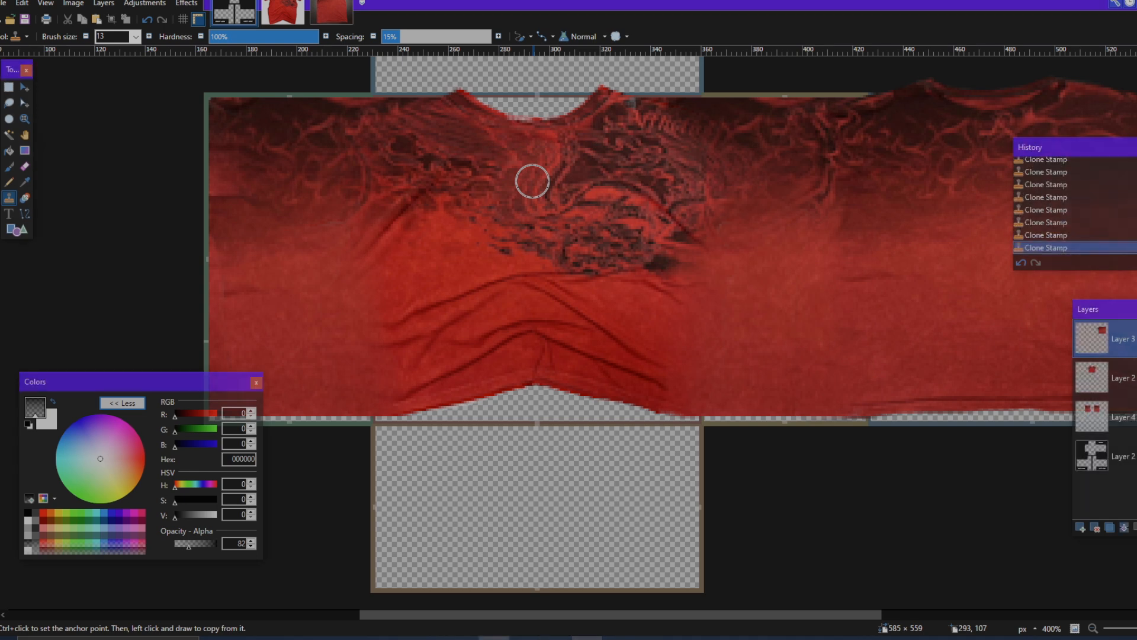
{"action": "scroll", "coordinate": [583, 221], "scroll_direction": "down", "scroll_amount": 5}
{"action": "scroll", "coordinate": [582, 221], "scroll_direction": "up", "scroll_amount": 1}
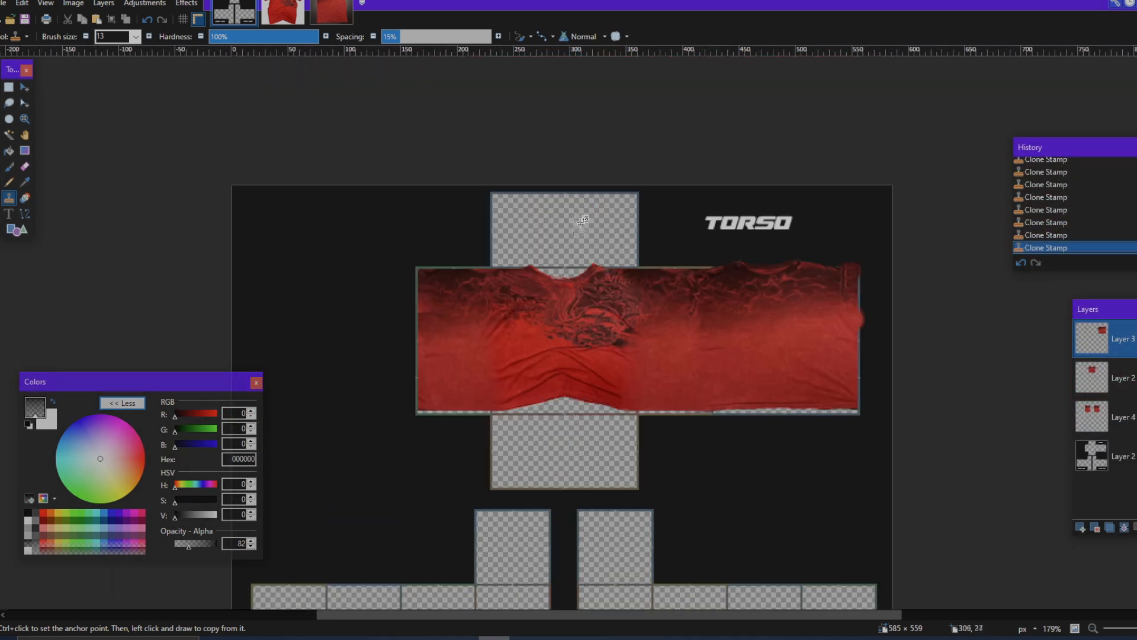
{"action": "scroll", "coordinate": [582, 221], "scroll_direction": "up", "scroll_amount": 3}
{"action": "scroll", "coordinate": [586, 251], "scroll_direction": "down", "scroll_amount": 1}
{"action": "scroll", "coordinate": [668, 287], "scroll_direction": "up", "scroll_amount": 3}
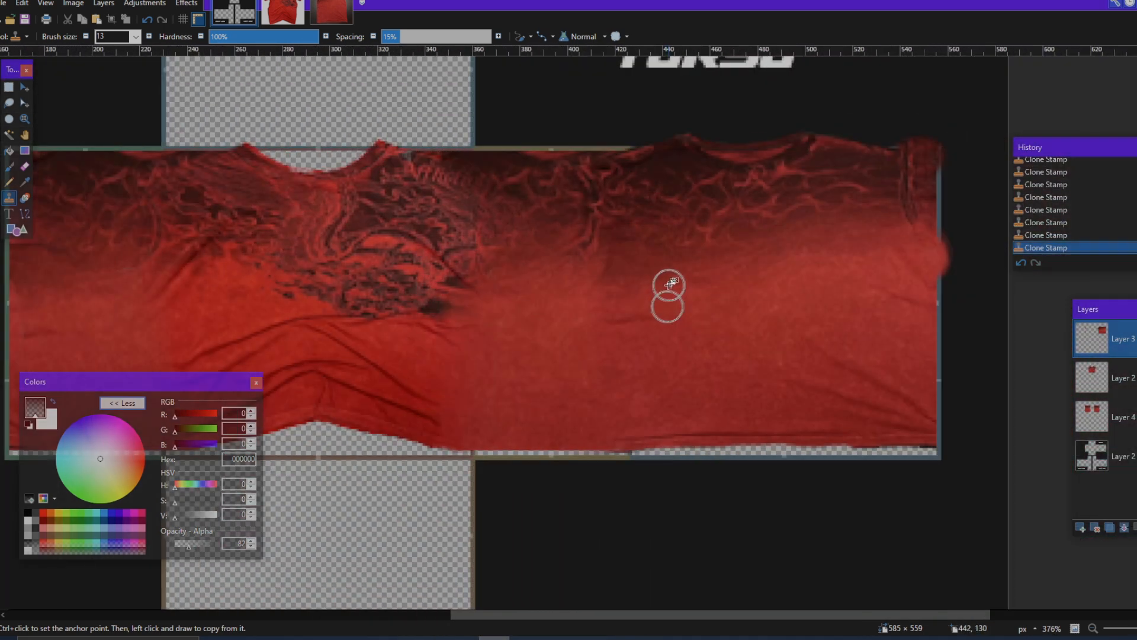
{"action": "scroll", "coordinate": [501, 304], "scroll_direction": "left", "scroll_amount": 5}
{"action": "scroll", "coordinate": [846, 325], "scroll_direction": "right", "scroll_amount": 3}
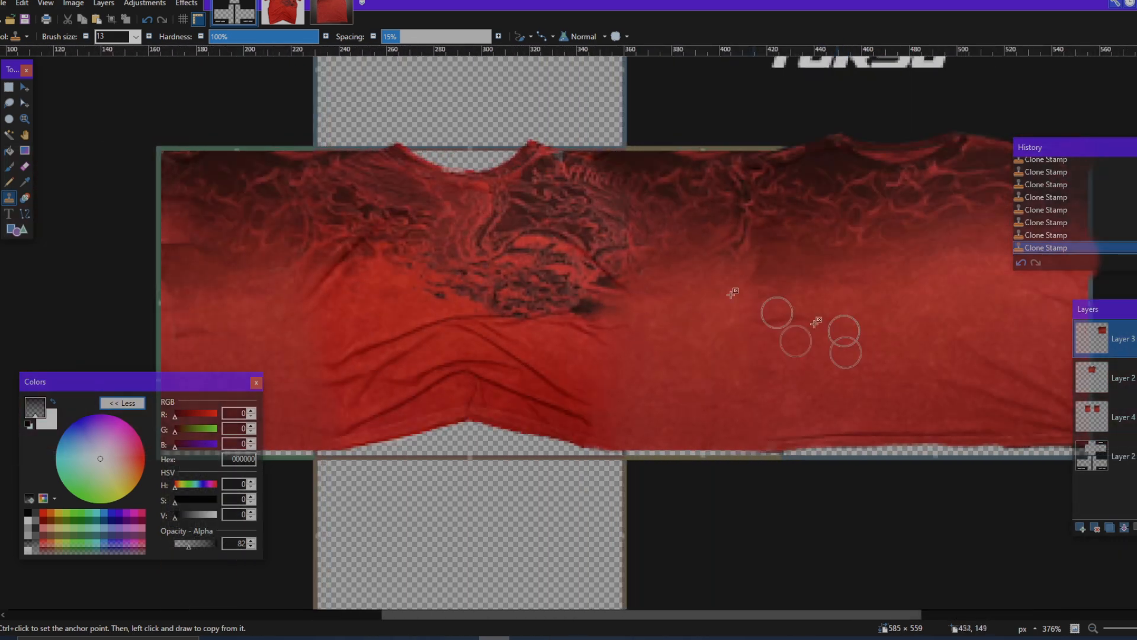
{"action": "scroll", "coordinate": [465, 348], "scroll_direction": "up", "scroll_amount": 4}
{"action": "scroll", "coordinate": [417, 382], "scroll_direction": "down", "scroll_amount": 4}
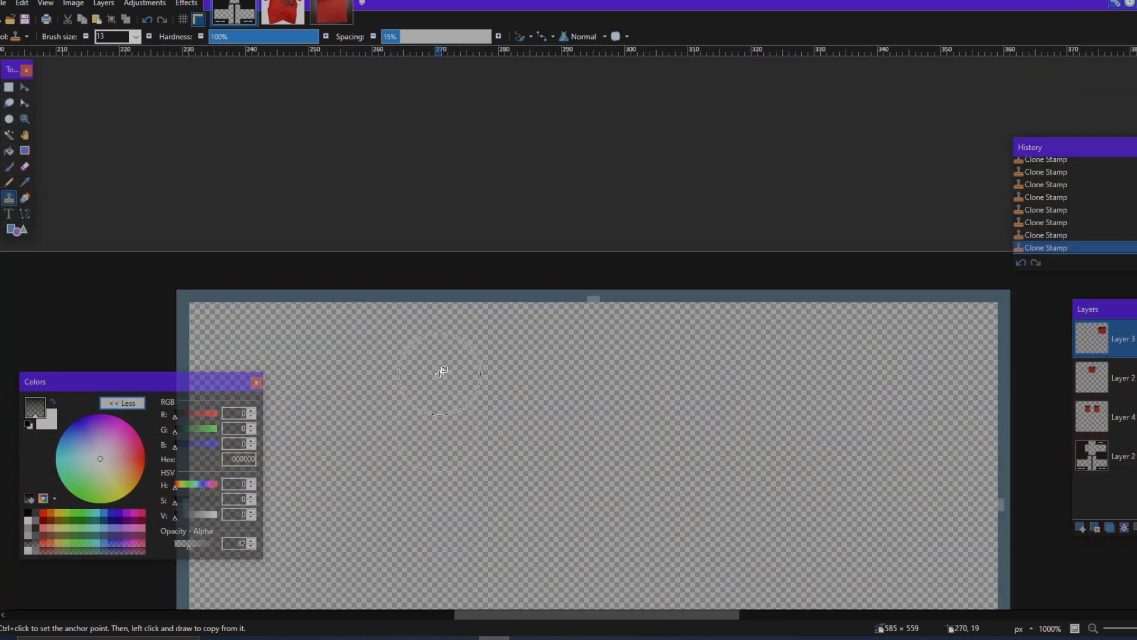
{"action": "scroll", "coordinate": [441, 374], "scroll_direction": "up", "scroll_amount": 4}
{"action": "scroll", "coordinate": [441, 374], "scroll_direction": "down", "scroll_amount": 4}
{"action": "scroll", "coordinate": [500, 368], "scroll_direction": "up", "scroll_amount": 5}
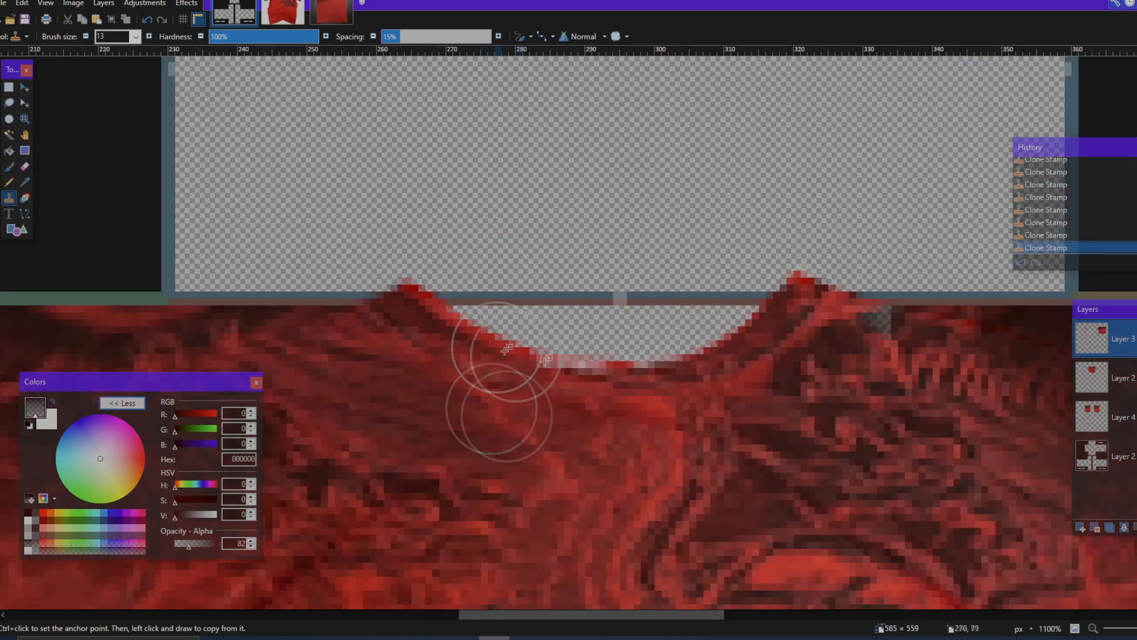
Step: Lasso the left part of the front shirt's collar band on Layer 2 and copy it onto a new layer
{"action": "left_click", "coordinate": [1103, 377]}
{"action": "left_click", "coordinate": [1135, 378]}
{"action": "left_click", "coordinate": [1136, 377]}
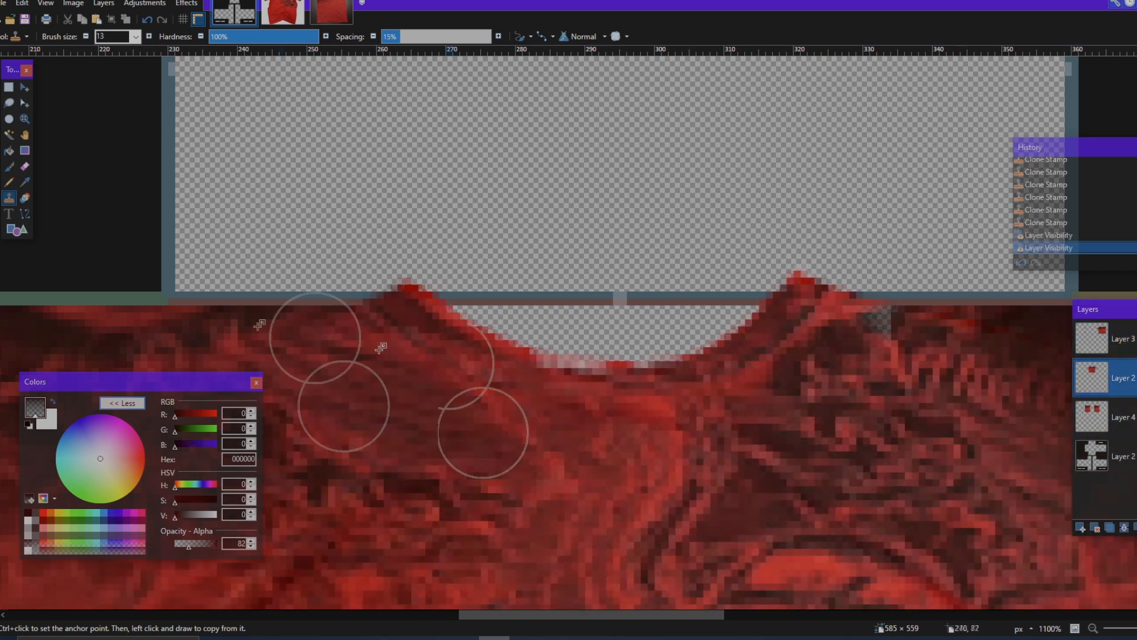
{"action": "left_click", "coordinate": [9, 103]}
{"action": "scroll", "coordinate": [478, 286], "scroll_direction": "up", "scroll_amount": 2}
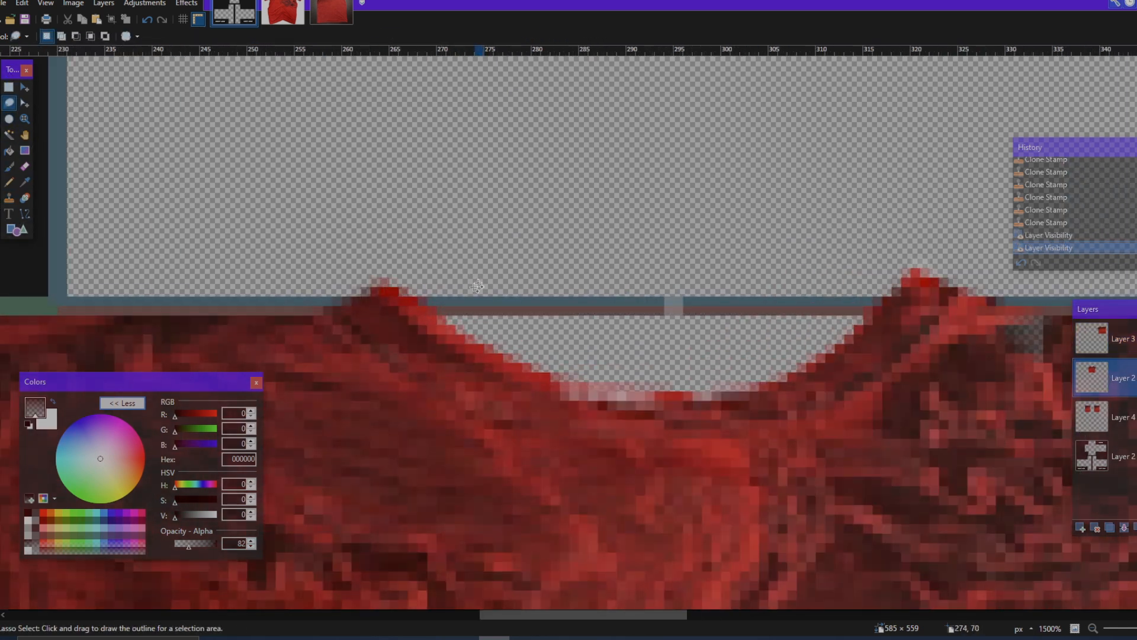
{"action": "mouse_move", "coordinate": [548, 432]}
{"action": "left_mouse_down"}
{"action": "mouse_move", "coordinate": [505, 462]}
{"action": "mouse_move", "coordinate": [319, 328]}
{"action": "left_mouse_up"}
{"action": "scroll", "coordinate": [489, 320], "scroll_direction": "down", "scroll_amount": 2}
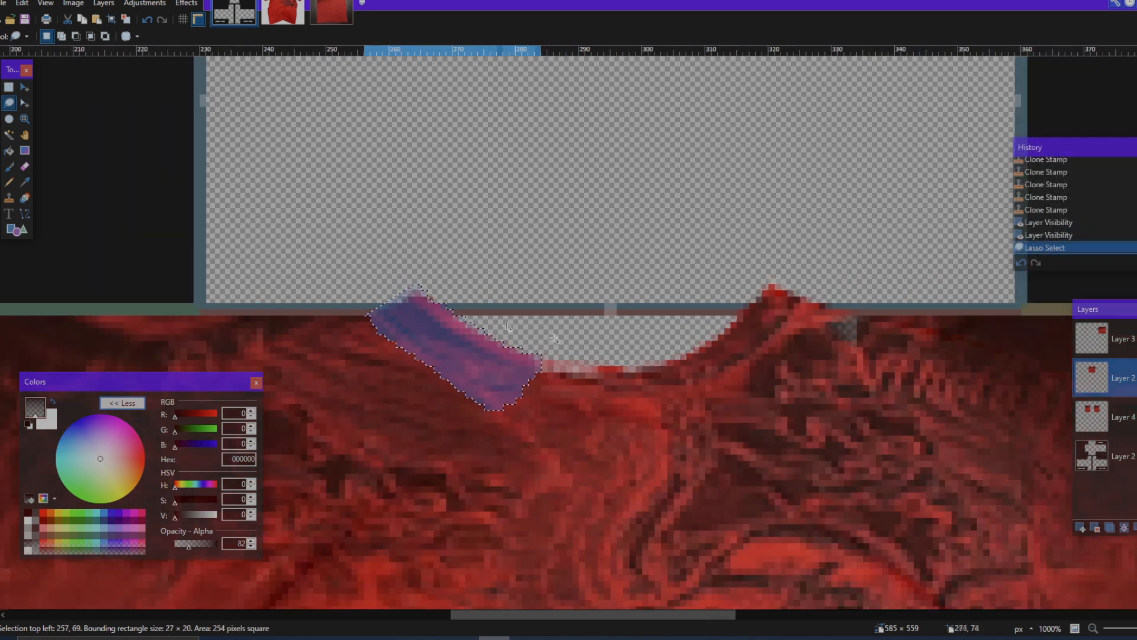
{"action": "key", "text": "ctrl+c"}
{"action": "key", "text": "ctrl+shift+n"}
{"action": "key", "text": "ctrl+v"}
Step: Rotate the collar copy about -33° and place it on the top panel as an extension of the neckline's left end
{"action": "left_click_drag", "start_coordinate": [502, 369], "coordinate": [413, 260]}
{"action": "left_click_drag", "start_coordinate": [482, 269], "coordinate": [449, 329]}
{"action": "left_click_drag", "start_coordinate": [406, 299], "coordinate": [419, 299]}
{"action": "left_click_drag", "start_coordinate": [428, 368], "coordinate": [427, 374]}
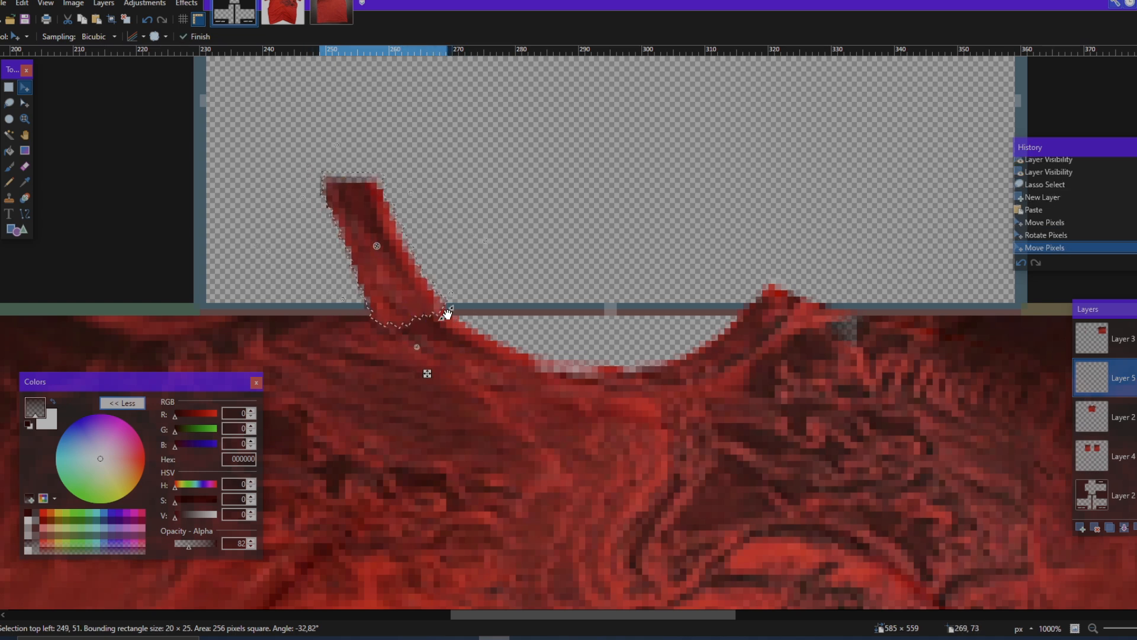
{"action": "scroll", "coordinate": [449, 311], "scroll_direction": "left", "scroll_amount": 1}
{"action": "scroll", "coordinate": [500, 336], "scroll_direction": "up", "scroll_amount": 1}
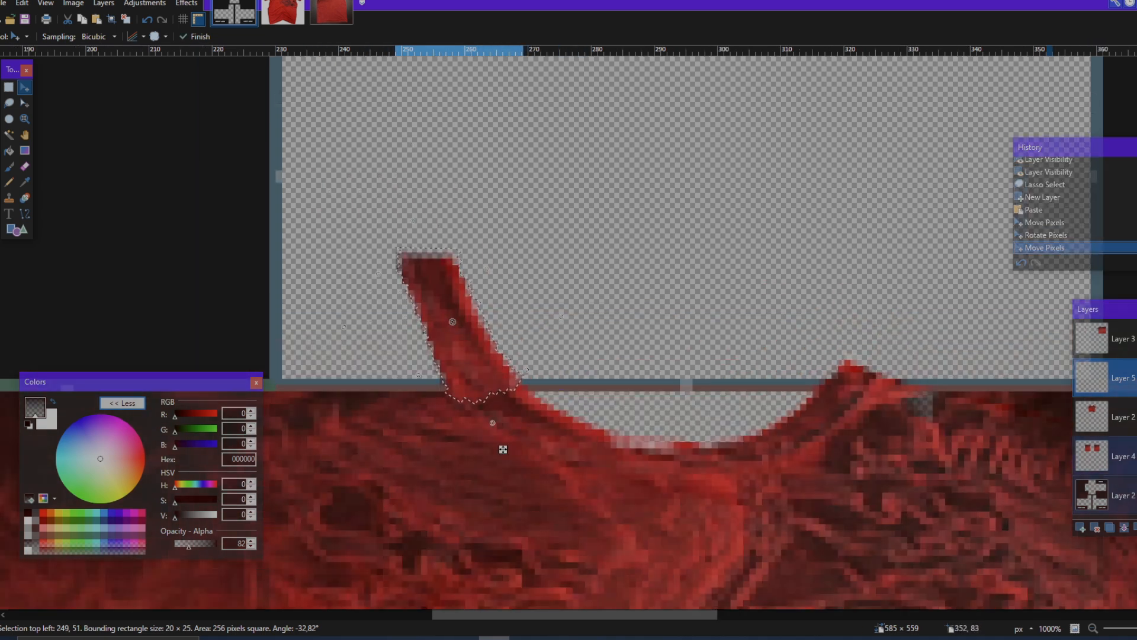
Step: Paste a second collar piece on a new layer, rotate it about -35° and join it above the first piece
{"action": "left_click", "coordinate": [1079, 528]}
{"action": "key", "text": "ctrl+v"}
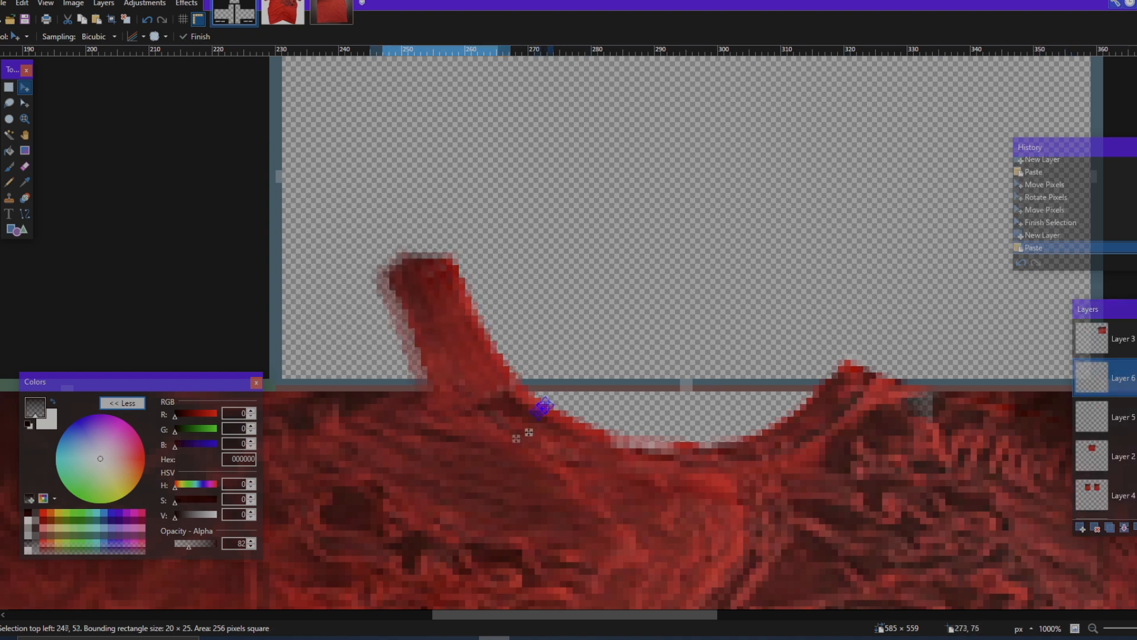
{"action": "left_click_drag", "start_coordinate": [485, 314], "coordinate": [443, 316]}
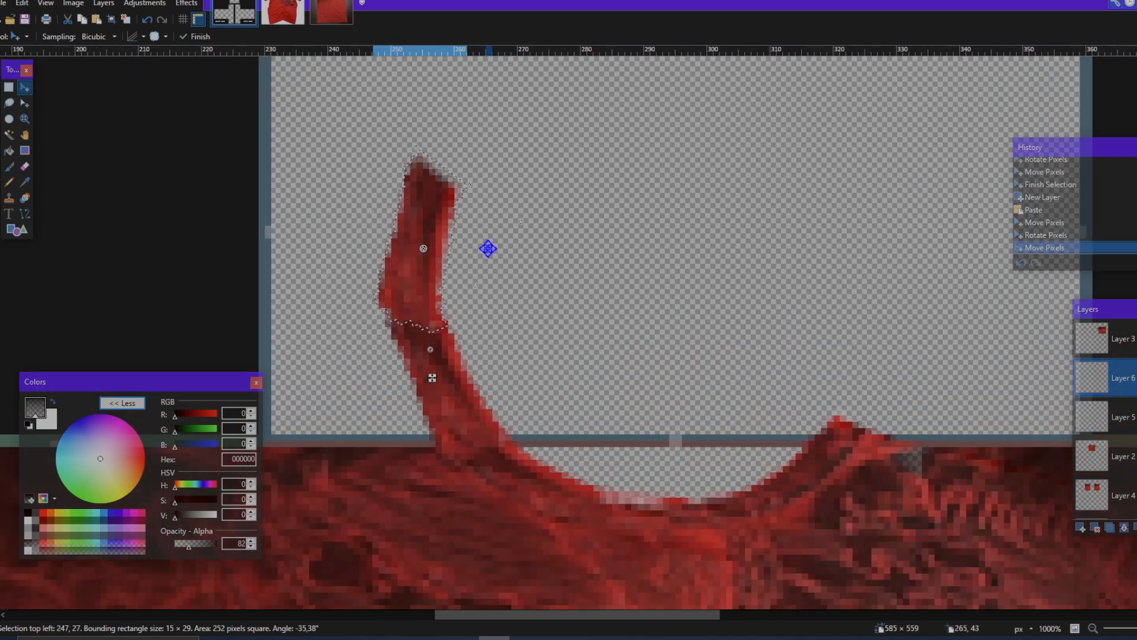
{"action": "scroll", "coordinate": [485, 243], "scroll_direction": "left", "scroll_amount": 1}
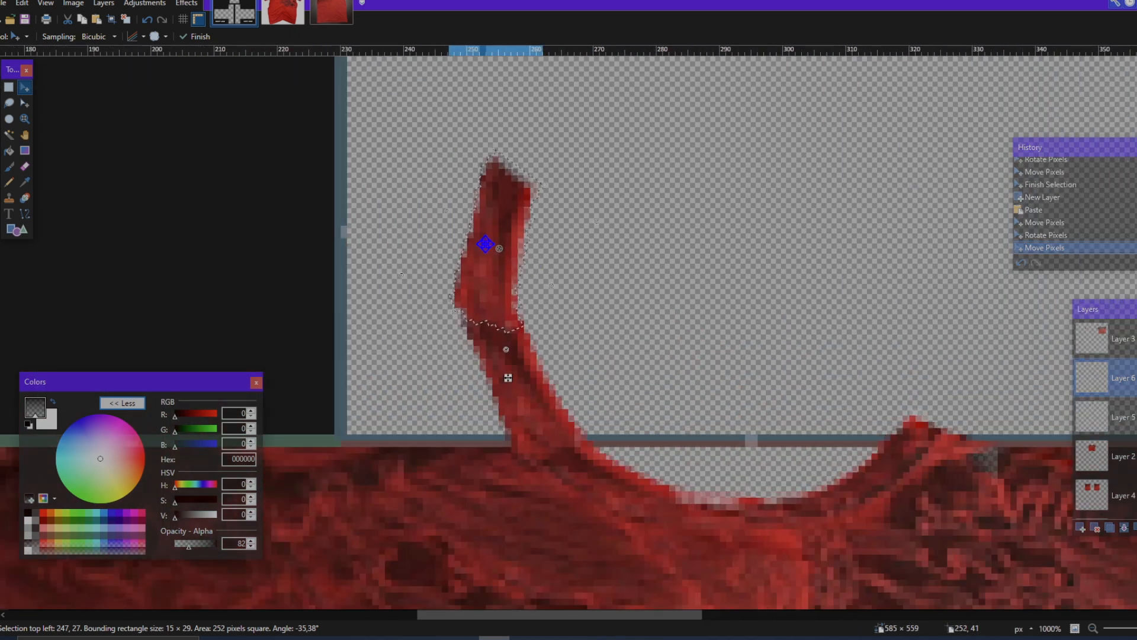
{"action": "scroll", "coordinate": [485, 244], "scroll_direction": "up", "scroll_amount": 1}
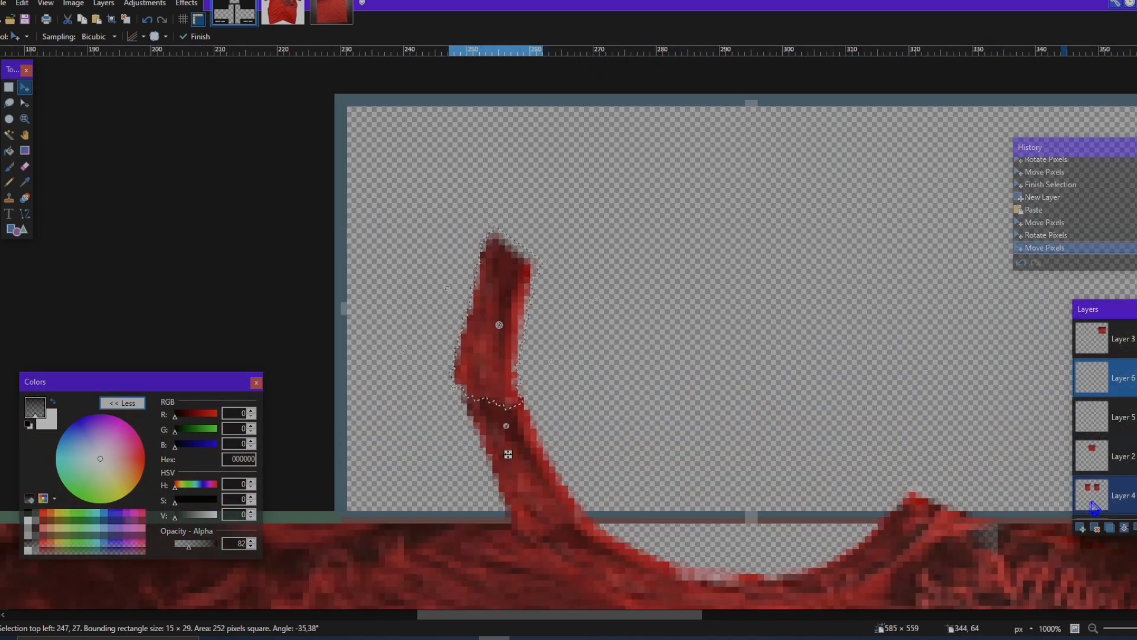
Step: Add a third collar piece on a new layer, rotated about -41° so the band curves inward at its upper end
{"action": "left_click", "coordinate": [1081, 528]}
{"action": "left_click_drag", "start_coordinate": [508, 372], "coordinate": [522, 249]}
{"action": "left_click_drag", "start_coordinate": [564, 299], "coordinate": [482, 312]}
{"action": "left_click_drag", "start_coordinate": [514, 230], "coordinate": [543, 246]}
{"action": "scroll", "coordinate": [559, 265], "scroll_direction": "down", "scroll_amount": 4}
{"action": "scroll", "coordinate": [594, 269], "scroll_direction": "right", "scroll_amount": 1}
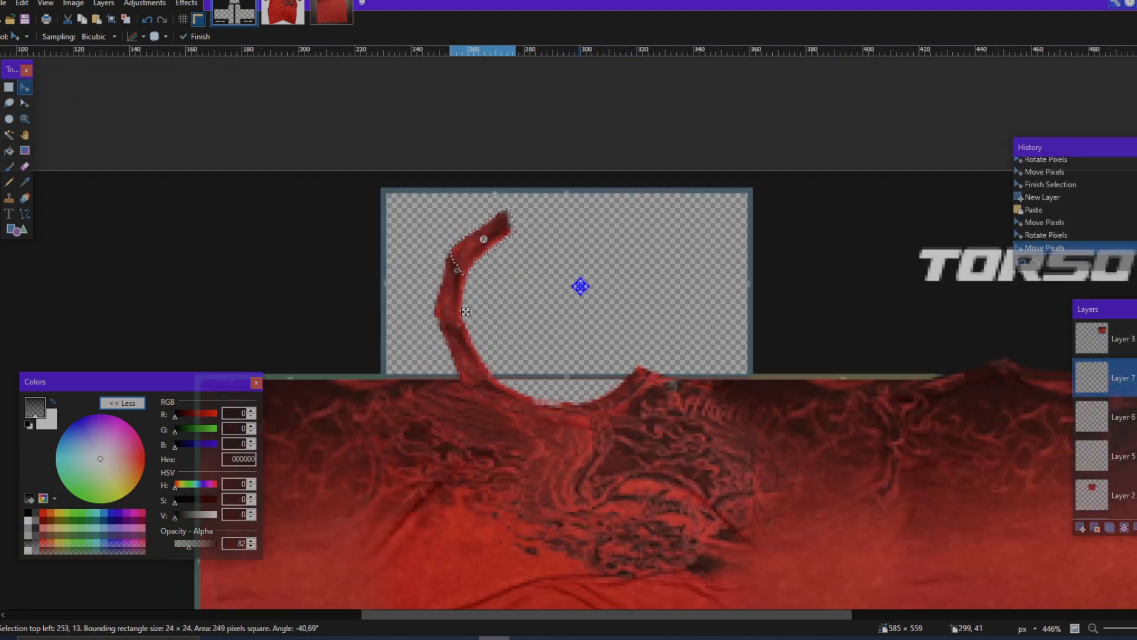
Step: Paste a fourth collar piece on a new layer, rotate it about -44.5° and join it to the band's upper end
{"action": "scroll", "coordinate": [565, 276], "scroll_direction": "up", "scroll_amount": 4}
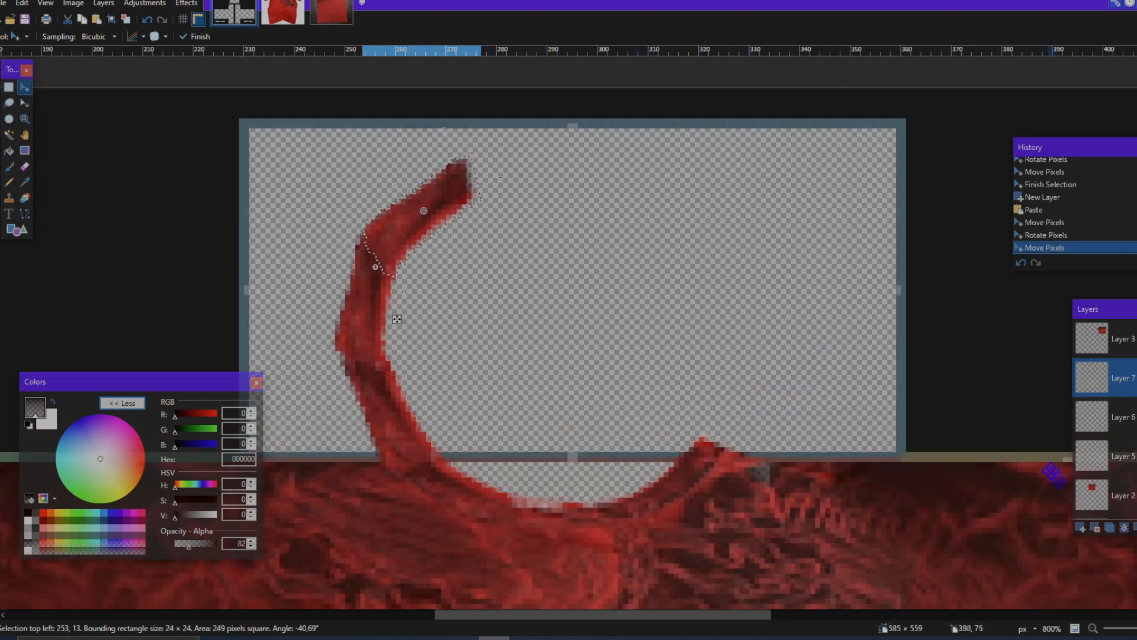
{"action": "left_click", "coordinate": [1081, 528]}
{"action": "key", "text": "ctrl+v"}
{"action": "left_click_drag", "start_coordinate": [465, 193], "coordinate": [572, 168]}
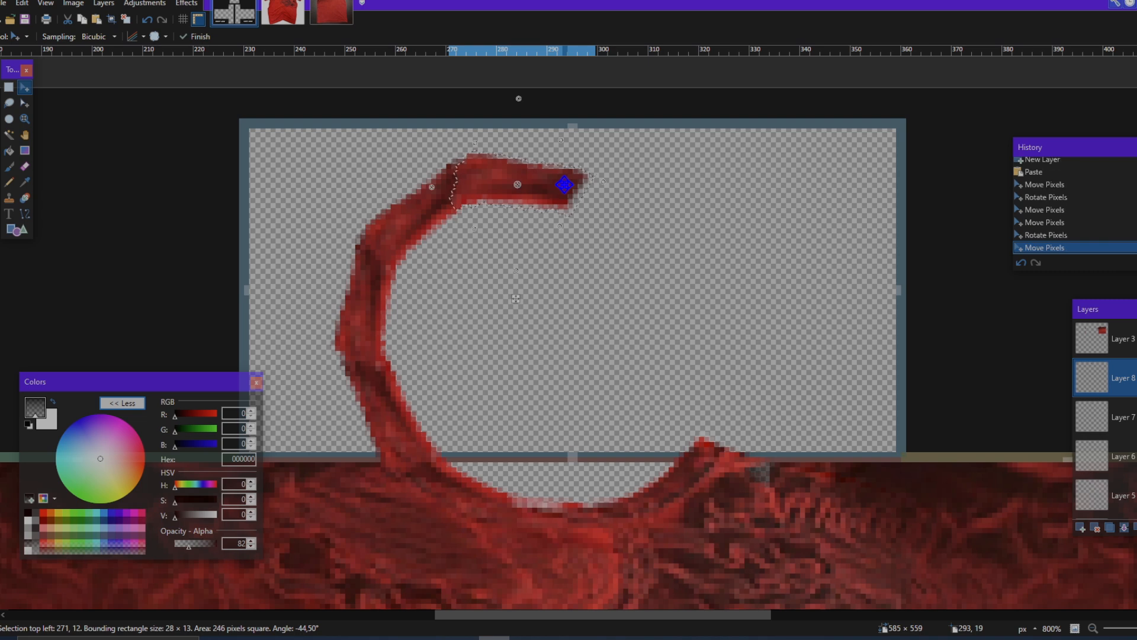
Step: Examine how the partial collar ring lines up with the shirt's neckline on the front panel
{"action": "scroll", "coordinate": [640, 284], "scroll_direction": "down", "scroll_amount": 4}
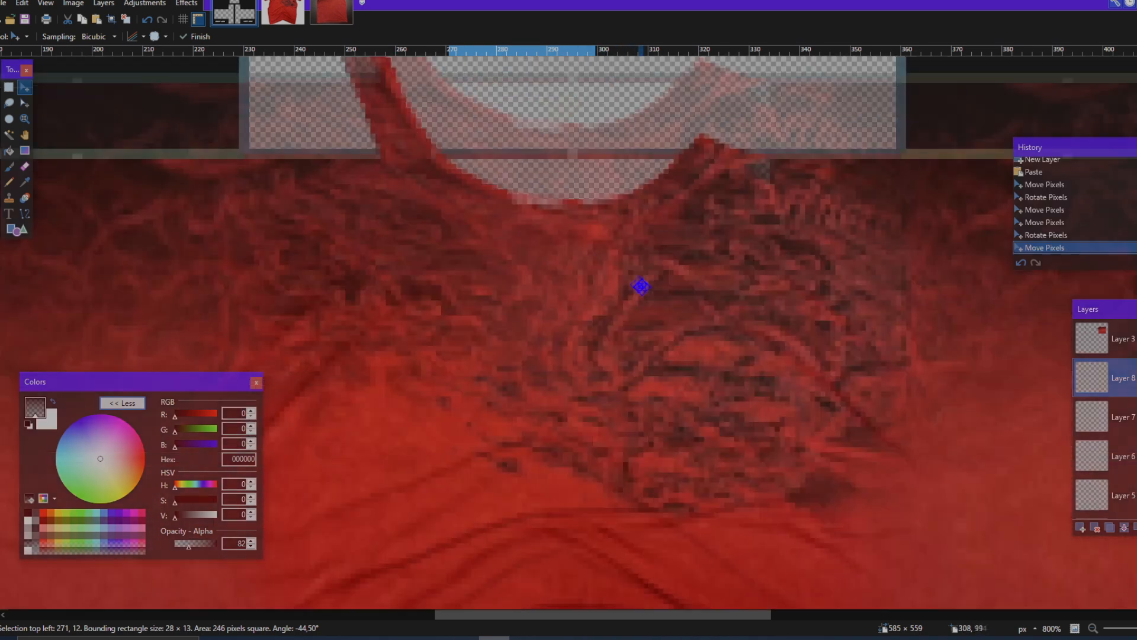
{"action": "scroll", "coordinate": [645, 256], "scroll_direction": "down", "scroll_amount": 9}
{"action": "scroll", "coordinate": [649, 259], "scroll_direction": "up", "scroll_amount": 6}
{"action": "scroll", "coordinate": [650, 258], "scroll_direction": "down", "scroll_amount": 4}
{"action": "scroll", "coordinate": [651, 258], "scroll_direction": "up", "scroll_amount": 3}
{"action": "scroll", "coordinate": [651, 258], "scroll_direction": "down", "scroll_amount": 4}
{"action": "scroll", "coordinate": [652, 257], "scroll_direction": "up", "scroll_amount": 4}
{"action": "scroll", "coordinate": [654, 265], "scroll_direction": "up", "scroll_amount": 10}
{"action": "scroll", "coordinate": [662, 272], "scroll_direction": "down", "scroll_amount": 4}
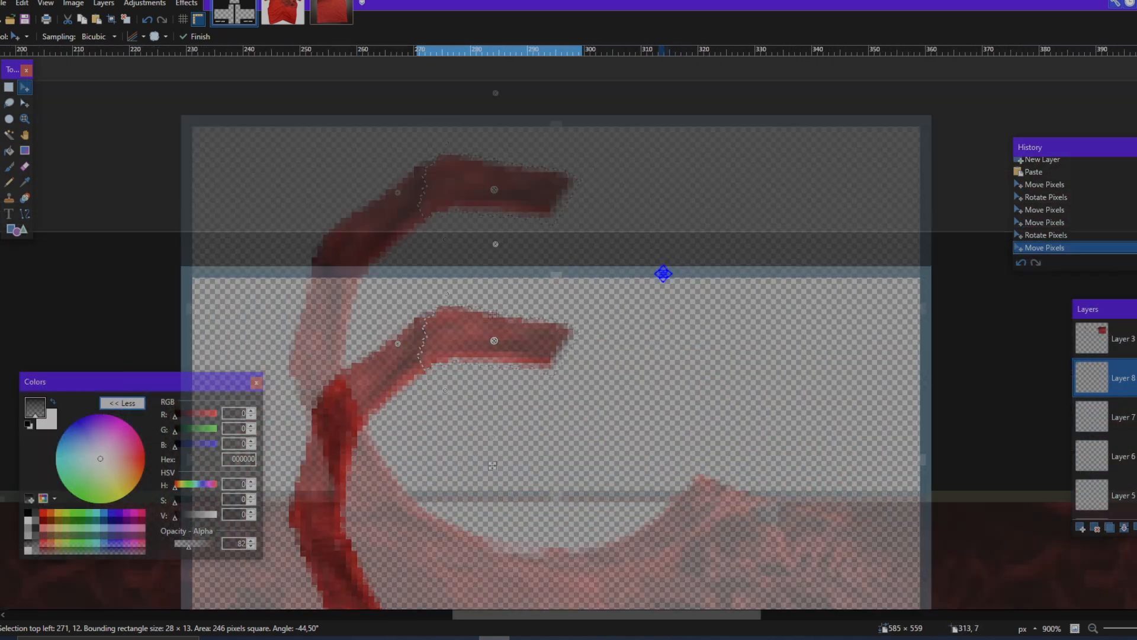
{"action": "scroll", "coordinate": [667, 271], "scroll_direction": "up", "scroll_amount": 4}
{"action": "scroll", "coordinate": [668, 266], "scroll_direction": "down", "scroll_amount": 5}
{"action": "scroll", "coordinate": [679, 264], "scroll_direction": "up", "scroll_amount": 6}
{"action": "scroll", "coordinate": [683, 263], "scroll_direction": "down", "scroll_amount": 5}
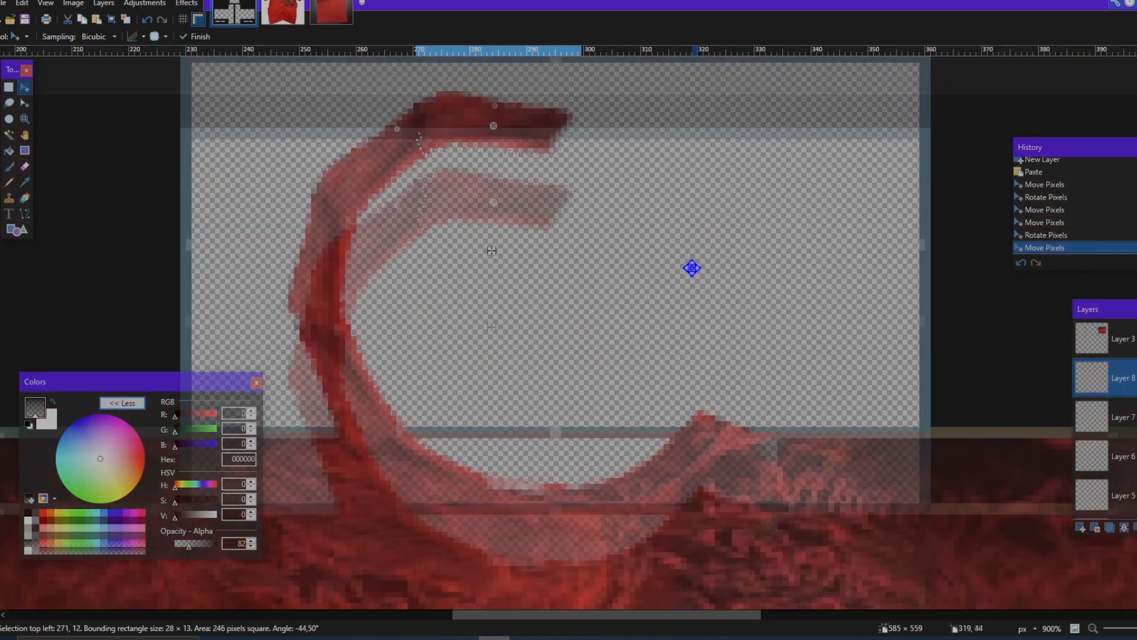
{"action": "scroll", "coordinate": [688, 264], "scroll_direction": "up", "scroll_amount": 6}
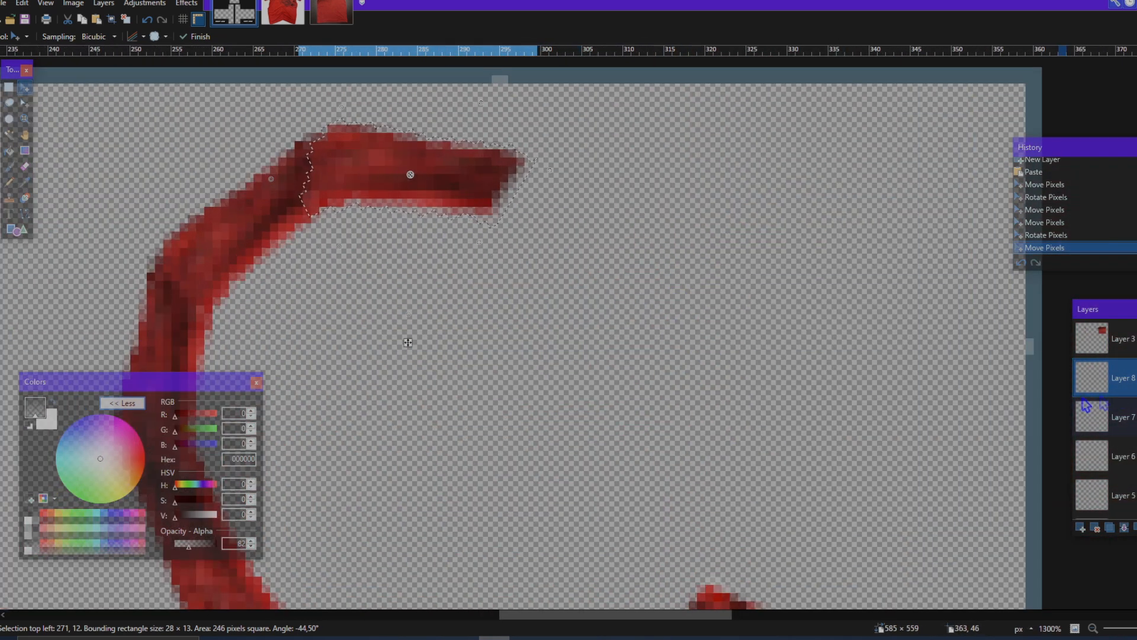
Step: Add a fifth collar piece on a new layer, rotating and nudging it to continue the band along the ring's upper edge
{"action": "left_click", "coordinate": [1136, 378]}
{"action": "left_click", "coordinate": [1136, 378]}
{"action": "left_click", "coordinate": [1080, 528]}
{"action": "key", "text": "ctrl+v"}
{"action": "left_click_drag", "start_coordinate": [525, 199], "coordinate": [724, 276]}
{"action": "left_click_drag", "start_coordinate": [654, 232], "coordinate": [654, 227]}
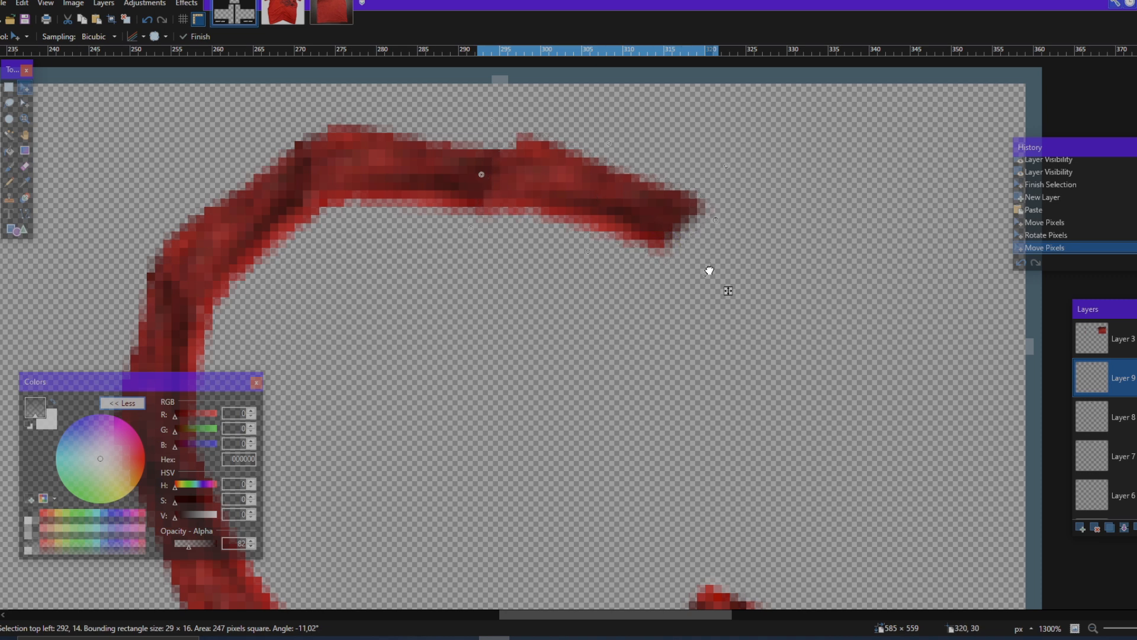
{"action": "left_click_drag", "start_coordinate": [741, 283], "coordinate": [725, 284]}
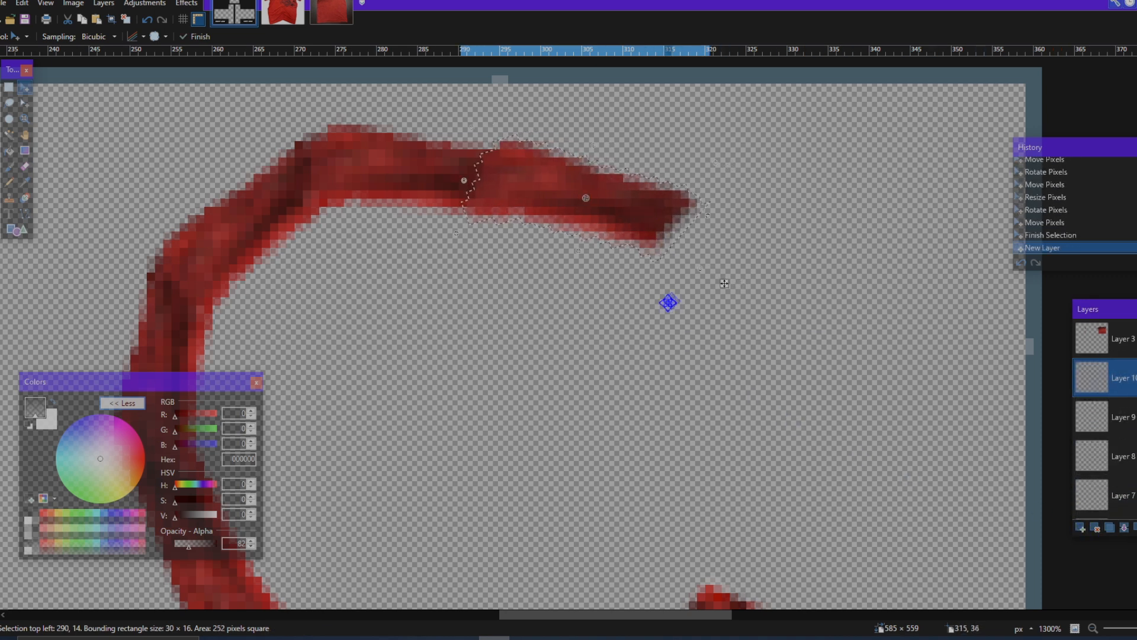
Step: Add a sixth collar piece on a new layer, rotated about -39° so the band turns down on the ring's right side
{"action": "key", "text": "ctrl+v"}
{"action": "key", "text": "ctrl+z"}
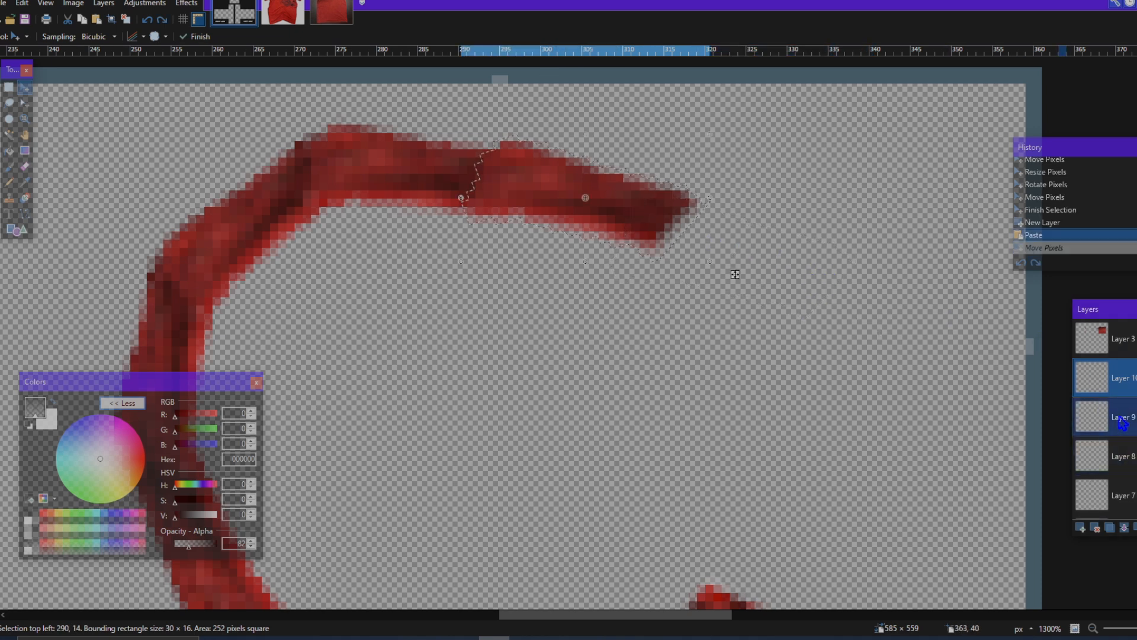
{"action": "key", "text": "ctrl+v"}
{"action": "left_click_drag", "start_coordinate": [813, 281], "coordinate": [837, 298]}
{"action": "left_click_drag", "start_coordinate": [853, 335], "coordinate": [782, 395]}
{"action": "mouse_move", "coordinate": [790, 295]}
{"action": "left_mouse_down"}
{"action": "mouse_move", "coordinate": [760, 325]}
{"action": "mouse_move", "coordinate": [774, 322]}
{"action": "left_mouse_up"}
{"action": "scroll", "coordinate": [793, 442], "scroll_direction": "down", "scroll_amount": 4}
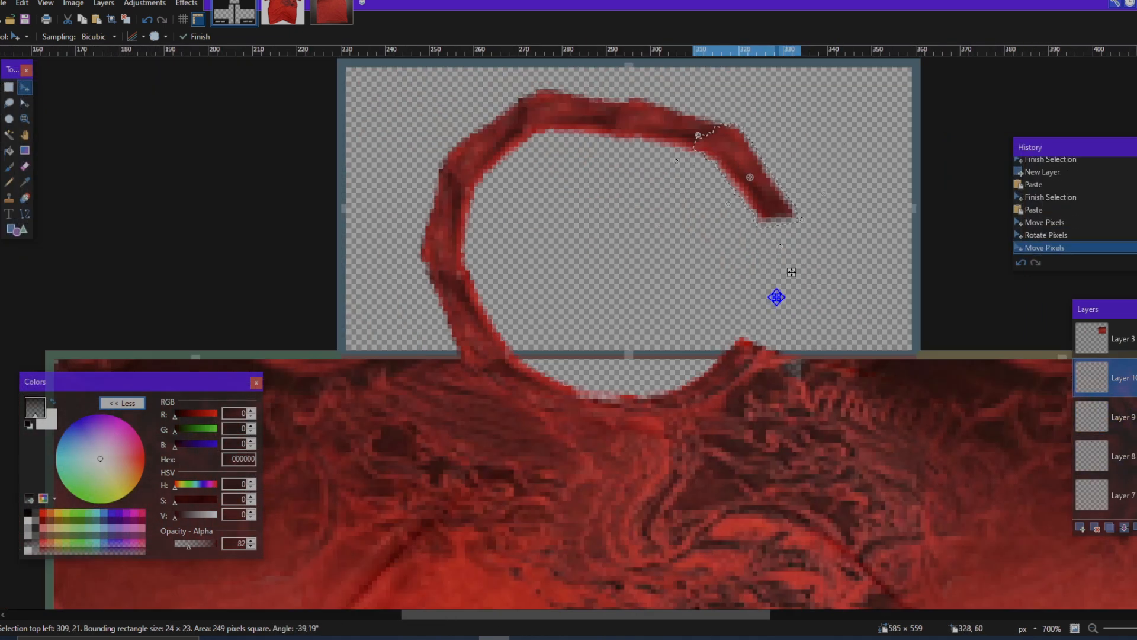
Step: Paste a seventh collar piece on a new layer, rotate it about -32° and join it below the sixth piece
{"action": "scroll", "coordinate": [790, 269], "scroll_direction": "up", "scroll_amount": 2}
{"action": "key", "text": "ctrl+shift+n"}
{"action": "key", "text": "ctrl+v"}
{"action": "mouse_move", "coordinate": [782, 228]}
{"action": "left_mouse_down"}
{"action": "mouse_move", "coordinate": [880, 332]}
{"action": "mouse_move", "coordinate": [807, 390]}
{"action": "left_mouse_up"}
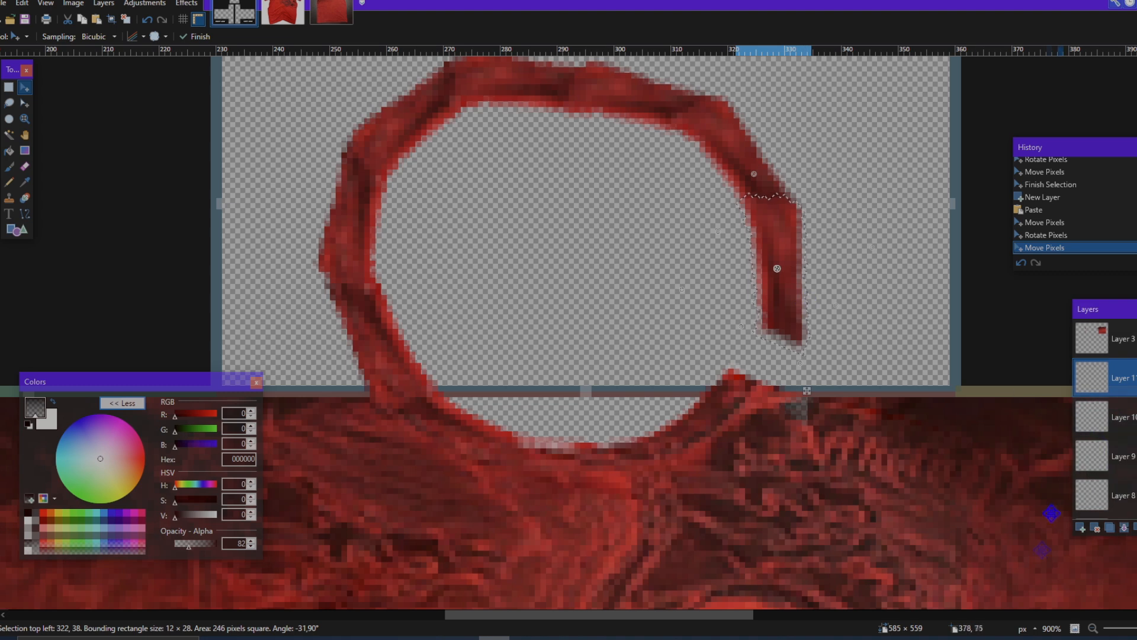
Step: Add an eighth collar piece on a new layer, rotated about -30°, to close the ring at the neckline's right end, and deselect it
{"action": "left_click", "coordinate": [1086, 529]}
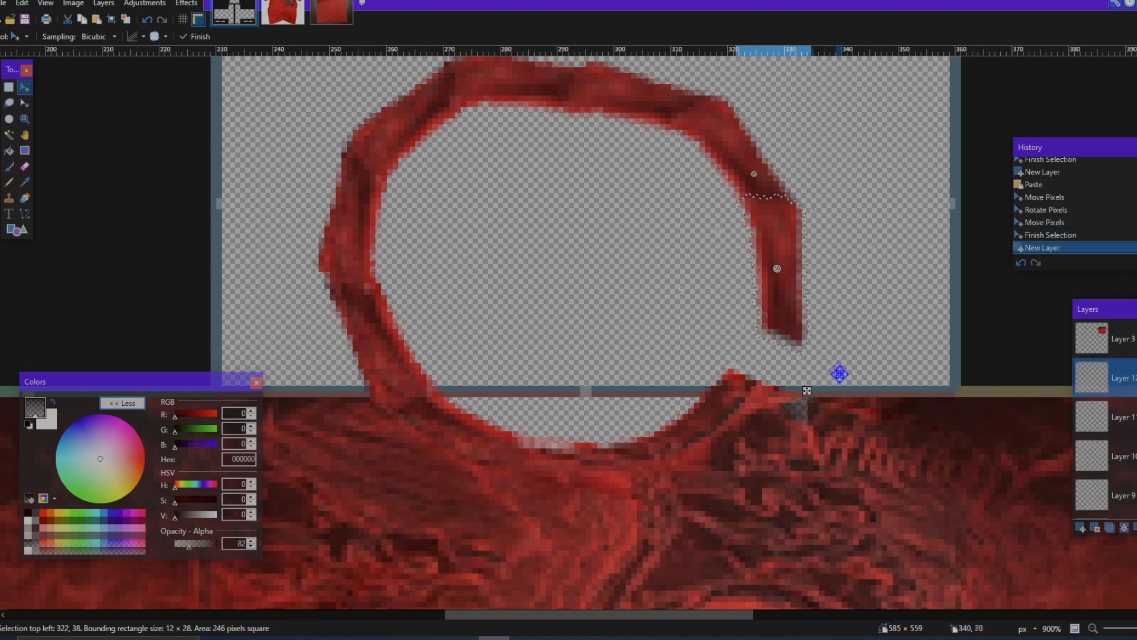
{"action": "left_click", "coordinate": [1121, 423]}
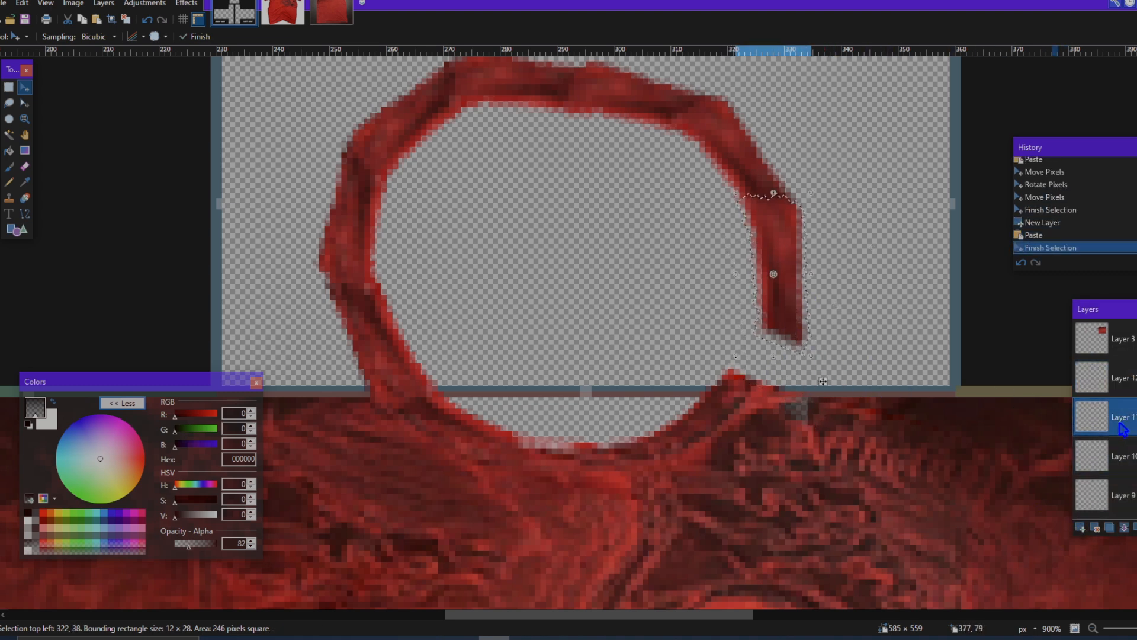
{"action": "left_click", "coordinate": [1114, 391]}
{"action": "key", "text": "ctrl+v"}
{"action": "left_click_drag", "start_coordinate": [825, 340], "coordinate": [749, 386]}
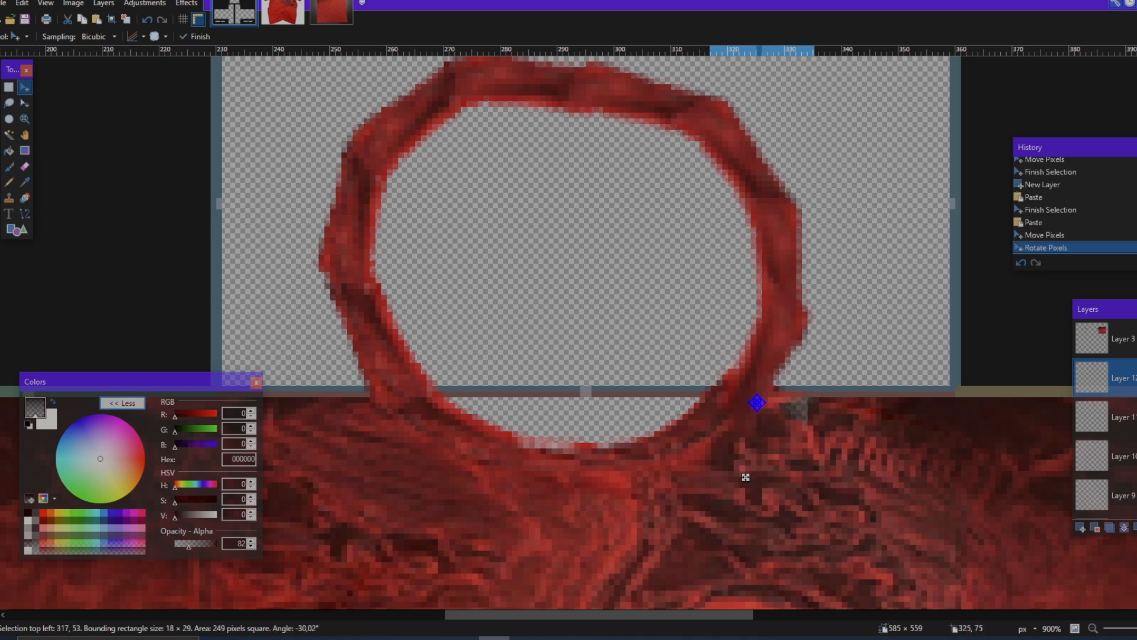
{"action": "scroll", "coordinate": [816, 410], "scroll_direction": "down", "scroll_amount": 1}
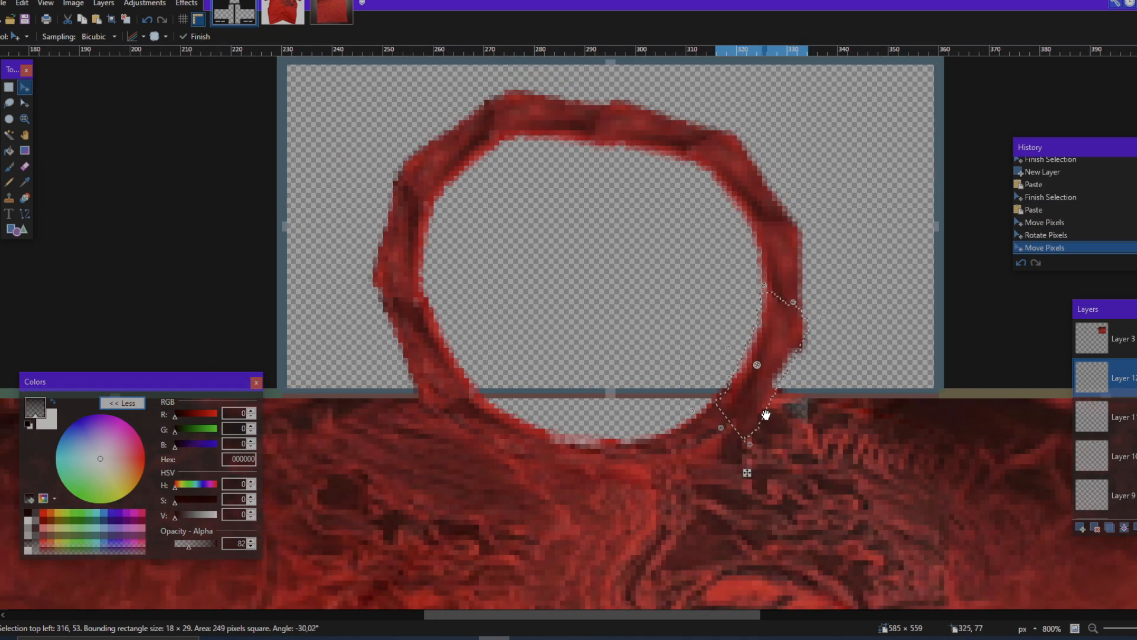
{"action": "key", "text": "ctrl+d"}
Step: Use the Eraser at size 13 to blend the lower end of the last collar piece into the front neckline
{"action": "scroll", "coordinate": [766, 414], "scroll_direction": "down", "scroll_amount": 8}
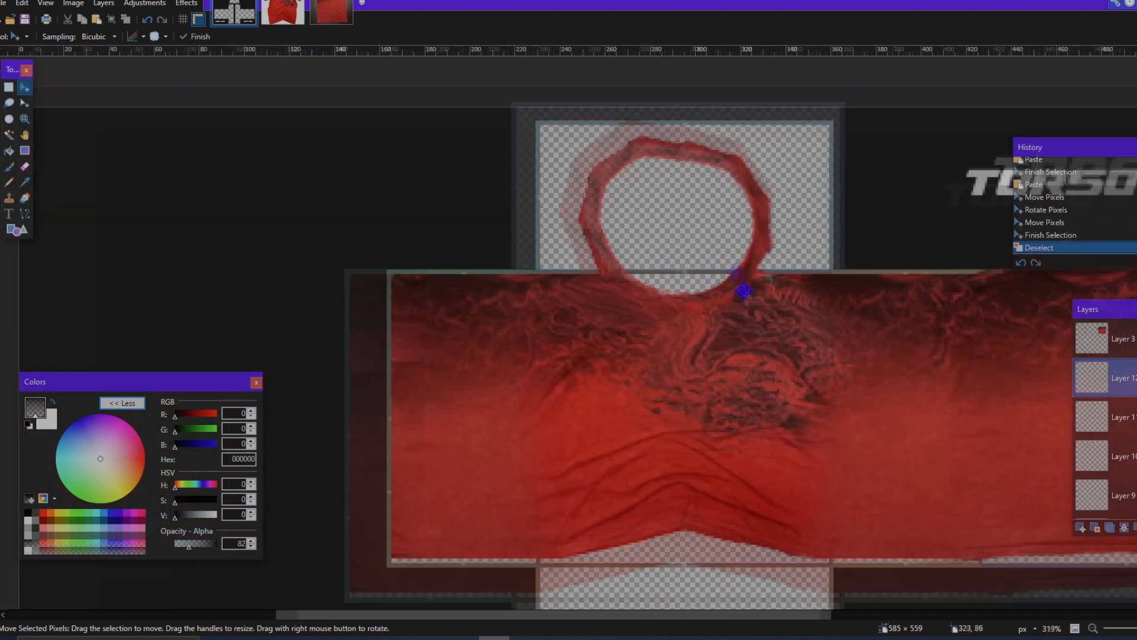
{"action": "scroll", "coordinate": [743, 290], "scroll_direction": "up", "scroll_amount": 7}
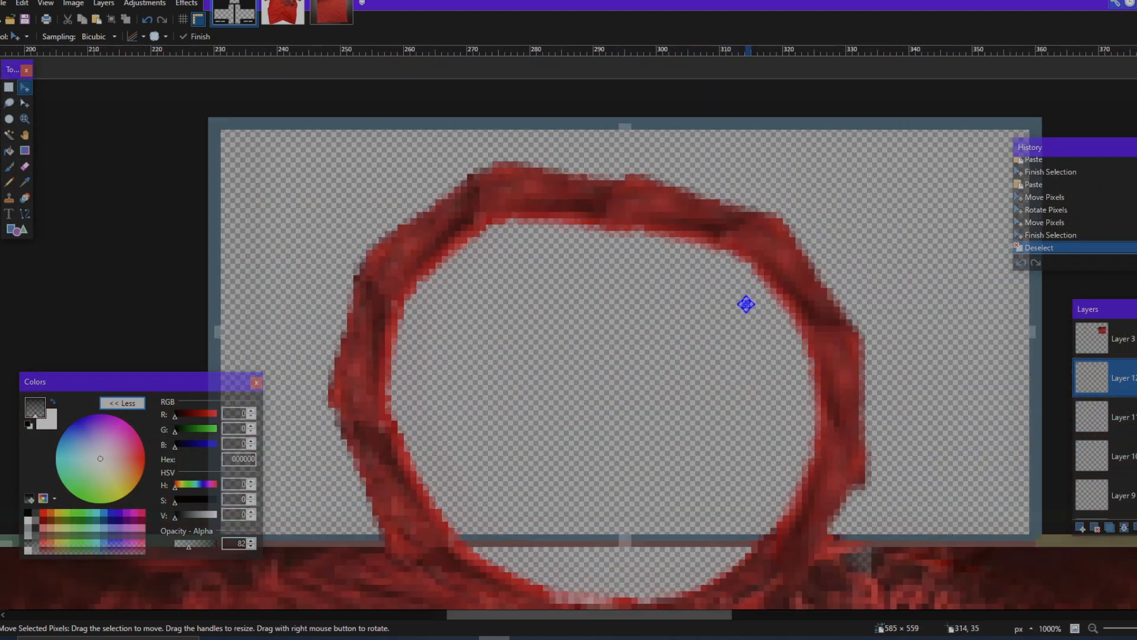
{"action": "scroll", "coordinate": [746, 304], "scroll_direction": "down", "scroll_amount": 2}
{"action": "left_click", "coordinate": [25, 166]}
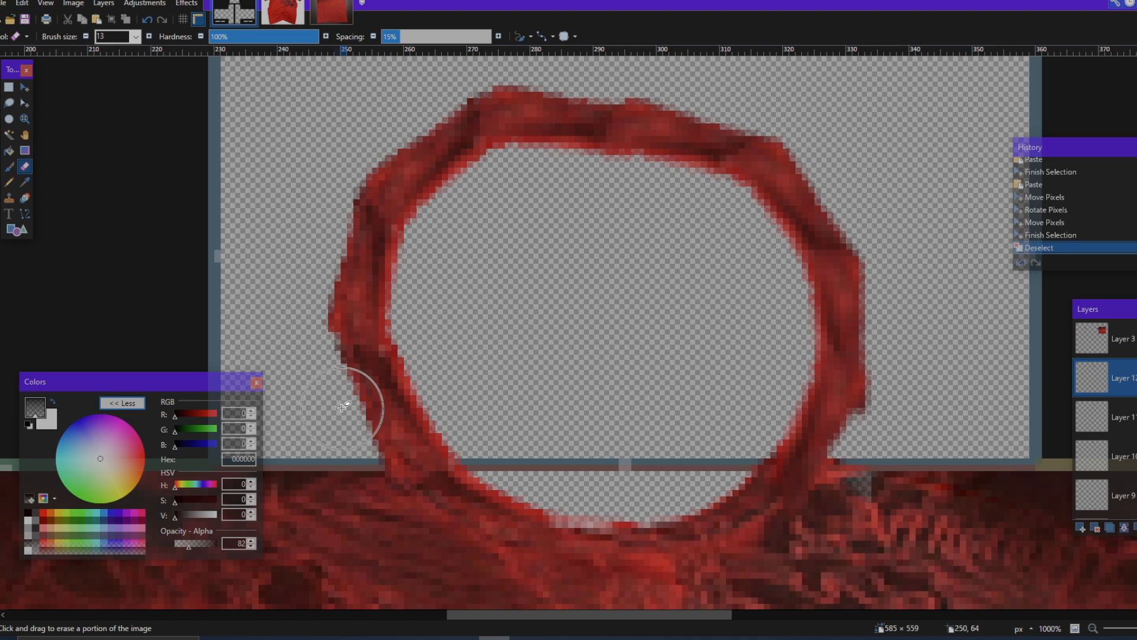
{"action": "scroll", "coordinate": [864, 425], "scroll_direction": "down", "scroll_amount": 2}
{"action": "scroll", "coordinate": [864, 426], "scroll_direction": "up", "scroll_amount": 2}
{"action": "left_click", "coordinate": [749, 476]}
{"action": "left_click", "coordinate": [719, 462]}
{"action": "left_click", "coordinate": [687, 457]}
{"action": "left_click", "coordinate": [750, 472]}
{"action": "left_click", "coordinate": [796, 477]}
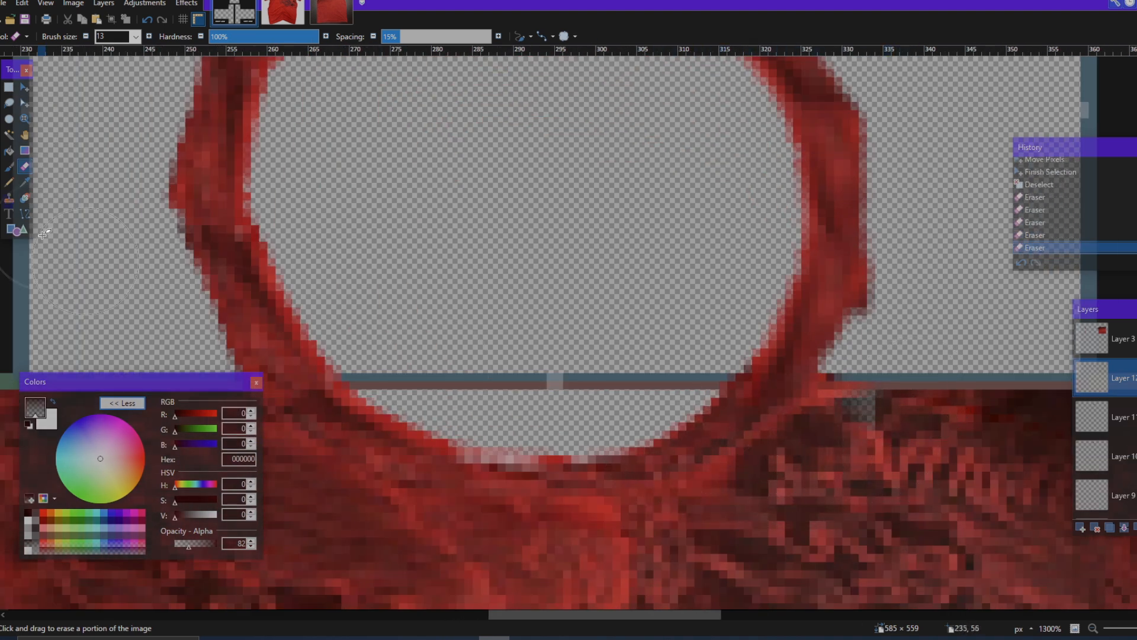
Step: Set the color opacity to 39 and softly erase the upper joint of the last collar piece
{"action": "left_click_drag", "start_coordinate": [185, 552], "coordinate": [181, 545]}
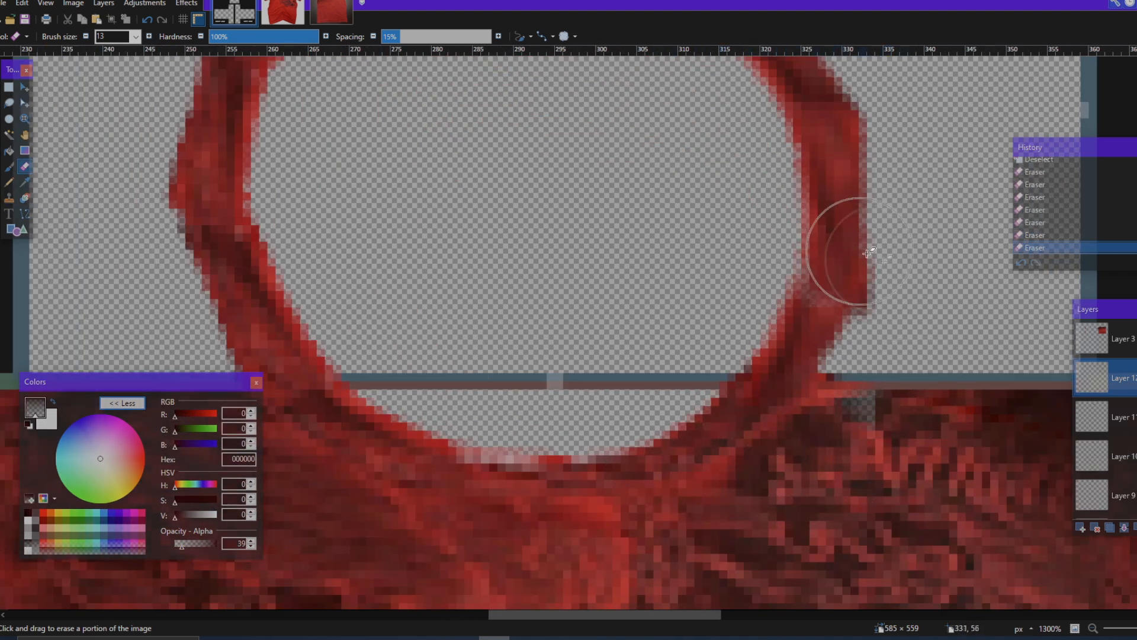
{"action": "scroll", "coordinate": [867, 253], "scroll_direction": "up", "scroll_amount": 2}
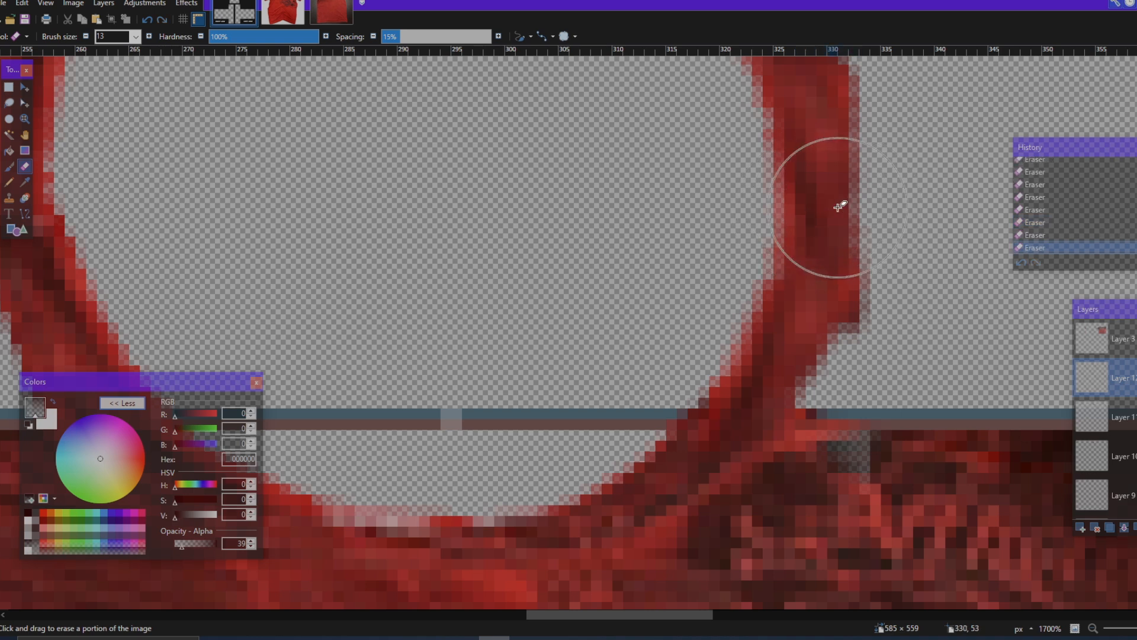
{"action": "scroll", "coordinate": [934, 247], "scroll_direction": "up", "scroll_amount": 3}
Step: Softly erase the upper end of Layer 11's collar piece to blend its joint with the piece above
{"action": "left_click", "coordinate": [1135, 417]}
{"action": "left_click", "coordinate": [1136, 417]}
{"action": "left_click", "coordinate": [1126, 417]}
{"action": "left_click", "coordinate": [772, 241]}
{"action": "left_click", "coordinate": [773, 244]}
{"action": "left_click", "coordinate": [782, 243]}
{"action": "left_click", "coordinate": [796, 239]}
{"action": "left_click", "coordinate": [789, 246]}
{"action": "left_click", "coordinate": [793, 245]}
Step: Select Layer 10 and softly erase the upper-left end of its collar piece to blend it with the neighboring piece
{"action": "scroll", "coordinate": [886, 245], "scroll_direction": "up", "scroll_amount": 2}
{"action": "scroll", "coordinate": [883, 247], "scroll_direction": "left", "scroll_amount": 3}
{"action": "left_click", "coordinate": [1126, 456]}
{"action": "left_click", "coordinate": [1135, 456]}
{"action": "left_click", "coordinate": [1135, 456]}
{"action": "left_click", "coordinate": [851, 230]}
{"action": "left_click", "coordinate": [849, 226]}
{"action": "left_click", "coordinate": [838, 225]}
{"action": "left_click", "coordinate": [832, 227]}
{"action": "left_click", "coordinate": [825, 230]}
{"action": "left_click", "coordinate": [831, 236]}
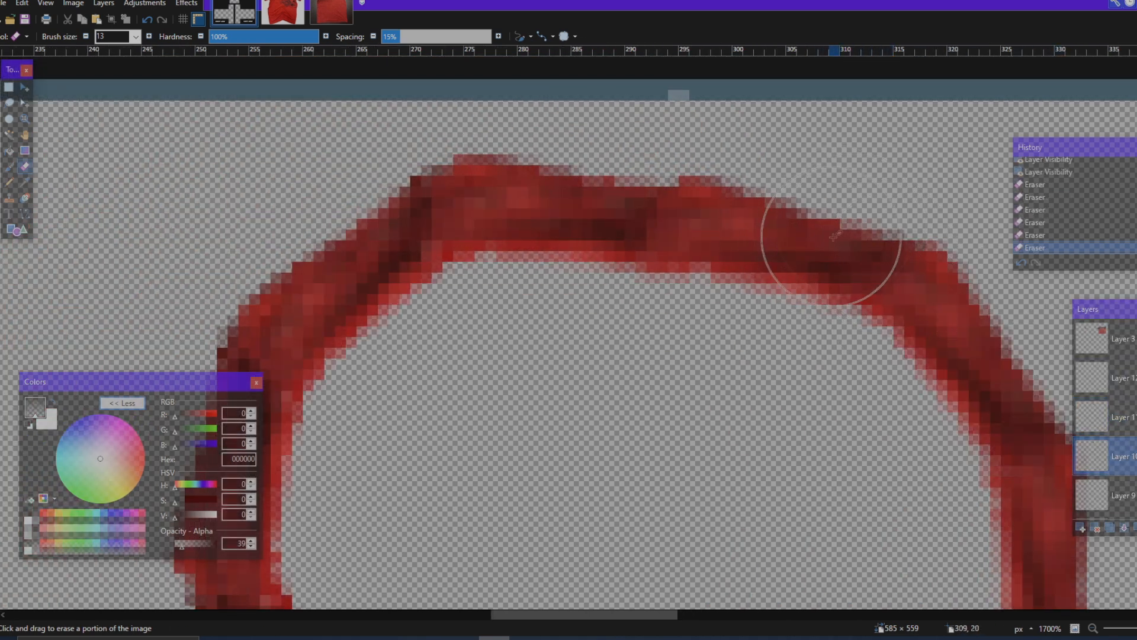
Step: Select Layer 9 and softly erase the left end of its collar piece to blend the joint along the ring's upper edge
{"action": "scroll", "coordinate": [875, 327], "scroll_direction": "left", "scroll_amount": 3}
{"action": "left_click", "coordinate": [1126, 496]}
{"action": "scroll", "coordinate": [1058, 454], "scroll_direction": "right", "scroll_amount": 3}
{"action": "scroll", "coordinate": [1125, 495], "scroll_direction": "down", "scroll_amount": 1}
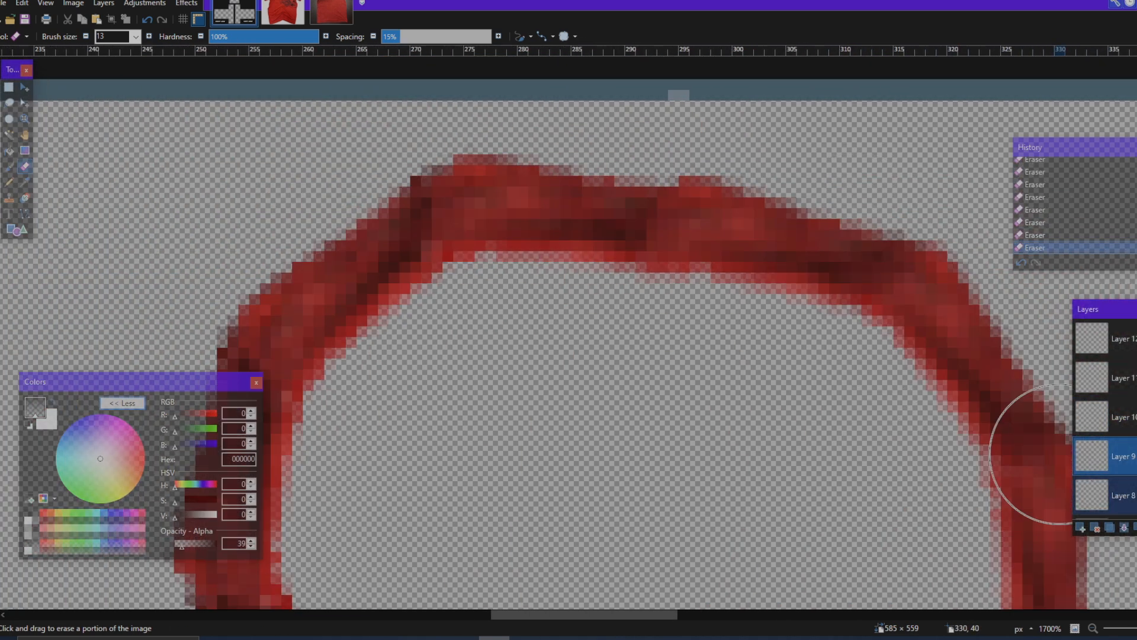
{"action": "left_click", "coordinate": [1135, 456]}
{"action": "left_click", "coordinate": [1135, 456]}
{"action": "left_click", "coordinate": [644, 176]}
{"action": "left_click", "coordinate": [631, 172]}
{"action": "left_click", "coordinate": [620, 180]}
{"action": "left_click", "coordinate": [628, 167]}
{"action": "left_click", "coordinate": [629, 170]}
{"action": "left_click", "coordinate": [628, 172]}
{"action": "left_click", "coordinate": [616, 189]}
{"action": "left_click", "coordinate": [604, 205]}
Step: Select Layer 8 and toggle its visibility to identify its collar piece
{"action": "scroll", "coordinate": [711, 264], "scroll_direction": "left", "scroll_amount": 3}
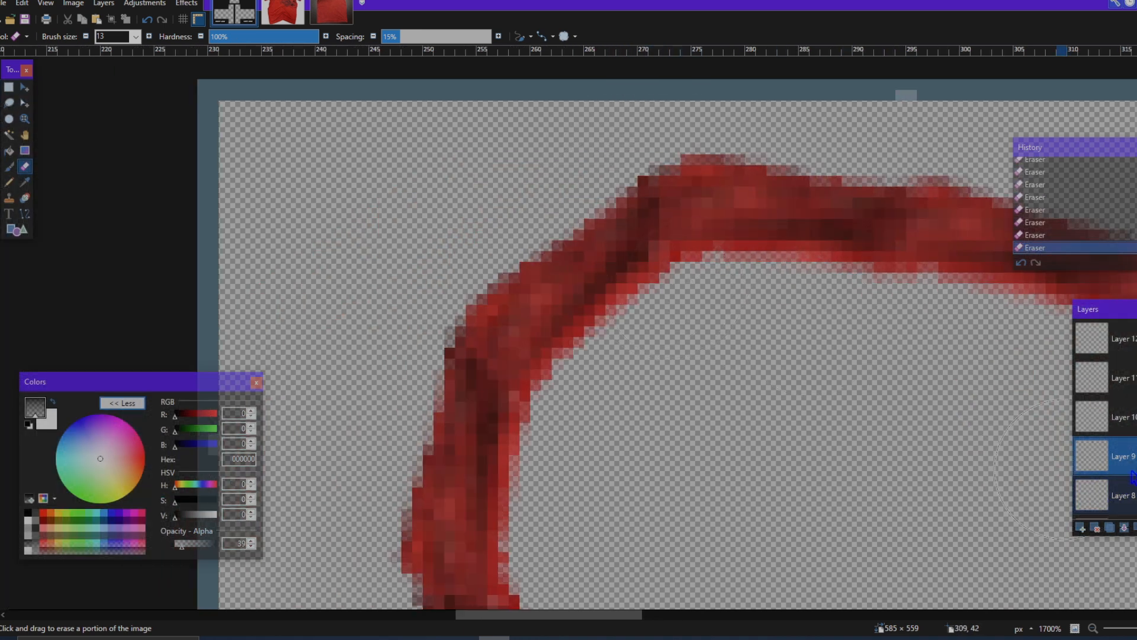
{"action": "left_click", "coordinate": [1124, 496]}
{"action": "left_click", "coordinate": [1135, 495]}
{"action": "left_click", "coordinate": [1135, 496]}
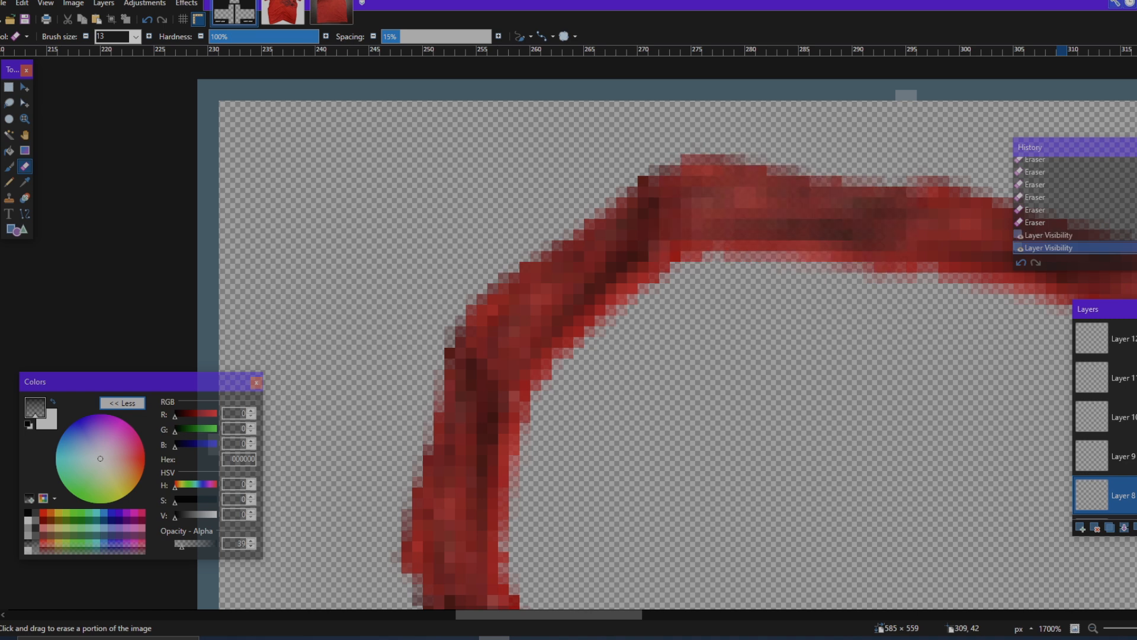
Step: Try softening the left joint of Layer 8's collar piece with the Eraser, and undo those strokes
{"action": "left_click", "coordinate": [631, 211]}
{"action": "left_click", "coordinate": [620, 216]}
{"action": "left_click", "coordinate": [607, 227]}
{"action": "left_click", "coordinate": [600, 249]}
{"action": "key", "text": "ctrl+z"}
{"action": "key", "text": "ctrl+z"}
{"action": "key", "text": "ctrl+z"}
{"action": "key", "text": "ctrl+z"}
{"action": "key", "text": "ctrl+z"}
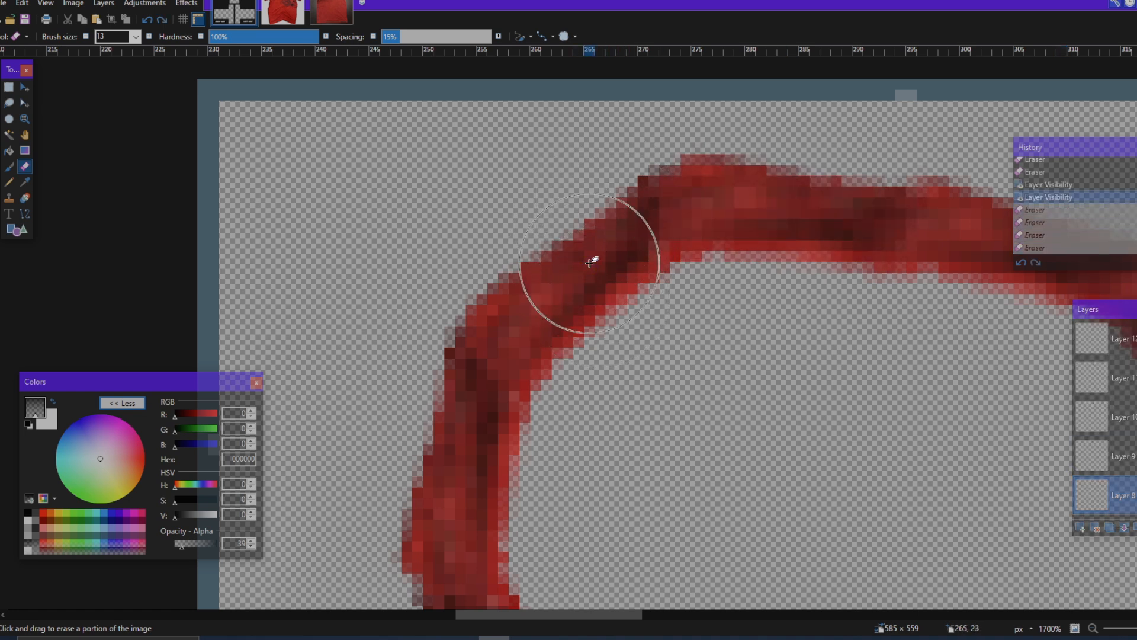
Step: Softly erase the left end of Layer 8's collar piece to blend it into the piece below
{"action": "left_click", "coordinate": [1135, 495]}
{"action": "left_click", "coordinate": [611, 224]}
{"action": "left_click", "coordinate": [614, 234]}
{"action": "left_click", "coordinate": [613, 242]}
{"action": "double_click", "coordinate": [610, 249]}
{"action": "left_click", "coordinate": [610, 251]}
Step: Select Layer 7 and softly erase the lower end of its collar piece to blend the joint on the ring's left side
{"action": "scroll", "coordinate": [616, 267], "scroll_direction": "left", "scroll_amount": 1}
{"action": "scroll", "coordinate": [624, 292], "scroll_direction": "down", "scroll_amount": 3}
{"action": "scroll", "coordinate": [628, 296], "scroll_direction": "left", "scroll_amount": 2}
{"action": "scroll", "coordinate": [1130, 463], "scroll_direction": "down", "scroll_amount": 2}
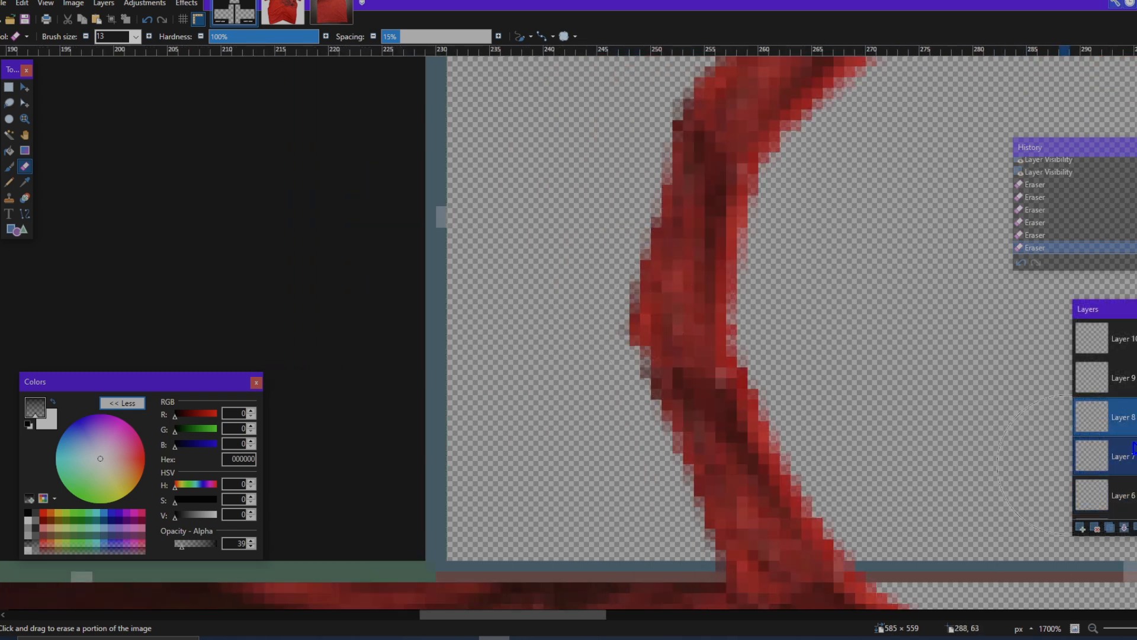
{"action": "left_click", "coordinate": [1133, 455]}
{"action": "left_click", "coordinate": [1136, 456]}
{"action": "left_click", "coordinate": [1136, 456]}
{"action": "scroll", "coordinate": [735, 308], "scroll_direction": "up", "scroll_amount": 1}
{"action": "left_click", "coordinate": [695, 283]}
{"action": "left_click", "coordinate": [691, 272]}
{"action": "left_click", "coordinate": [684, 259]}
{"action": "left_click", "coordinate": [684, 257]}
{"action": "left_click", "coordinate": [689, 268]}
{"action": "left_click", "coordinate": [694, 276]}
{"action": "left_click", "coordinate": [694, 272]}
Step: Select Layer 6 and softly erase the lower end of its collar piece where it overlaps the first piece
{"action": "scroll", "coordinate": [734, 309], "scroll_direction": "down", "scroll_amount": 3}
{"action": "left_click", "coordinate": [1132, 495]}
{"action": "left_click", "coordinate": [1136, 496]}
{"action": "left_click", "coordinate": [1136, 495]}
{"action": "left_click", "coordinate": [716, 270]}
{"action": "left_click", "coordinate": [716, 269]}
{"action": "left_click", "coordinate": [713, 261]}
{"action": "left_click", "coordinate": [712, 267]}
{"action": "left_click", "coordinate": [708, 278]}
{"action": "left_click", "coordinate": [725, 291]}
{"action": "left_click", "coordinate": [758, 308]}
Step: Undo the last four eraser strokes on Layer 6 and soften the lower joint of its collar piece again
{"action": "key", "text": "ctrl+z"}
{"action": "key", "text": "ctrl+z"}
{"action": "key", "text": "ctrl+z"}
{"action": "key", "text": "ctrl+z"}
{"action": "left_click", "coordinate": [703, 287]}
{"action": "left_click", "coordinate": [702, 287]}
{"action": "left_click", "coordinate": [708, 296]}
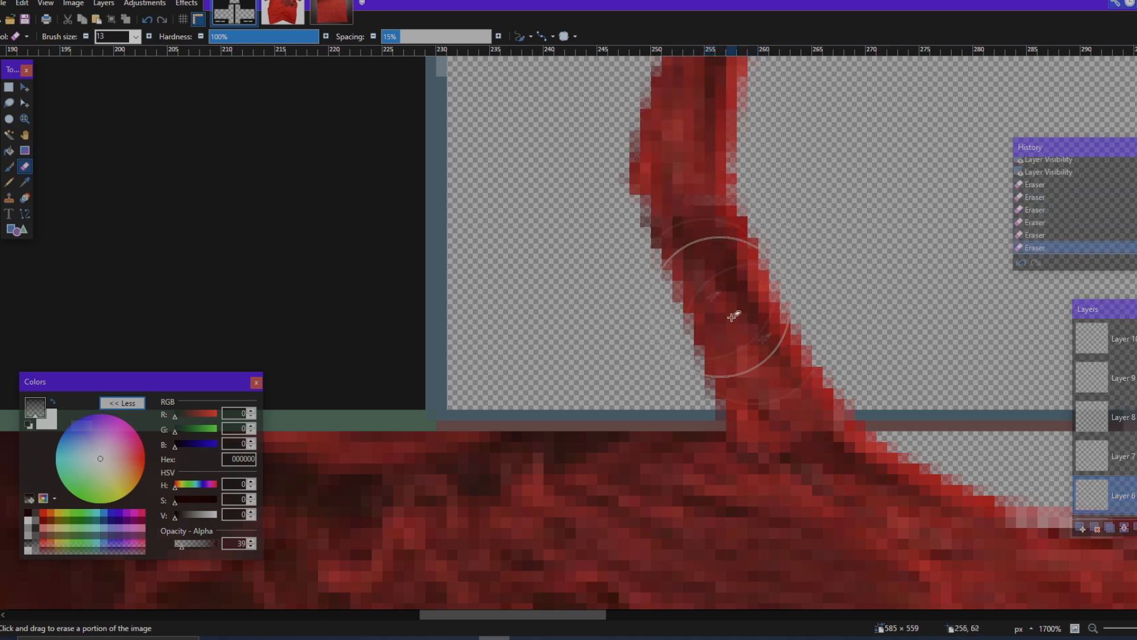
Step: Select Layer 5 and soften the lower end of its collar piece where it meets the front neckline
{"action": "scroll", "coordinate": [732, 310], "scroll_direction": "down", "scroll_amount": 2}
{"action": "scroll", "coordinate": [746, 320], "scroll_direction": "right", "scroll_amount": 2}
{"action": "scroll", "coordinate": [1135, 492], "scroll_direction": "down", "scroll_amount": 2}
{"action": "left_click", "coordinate": [1135, 460]}
{"action": "left_click", "coordinate": [1135, 457]}
{"action": "left_click", "coordinate": [1136, 456]}
{"action": "scroll", "coordinate": [642, 343], "scroll_direction": "down", "scroll_amount": 8}
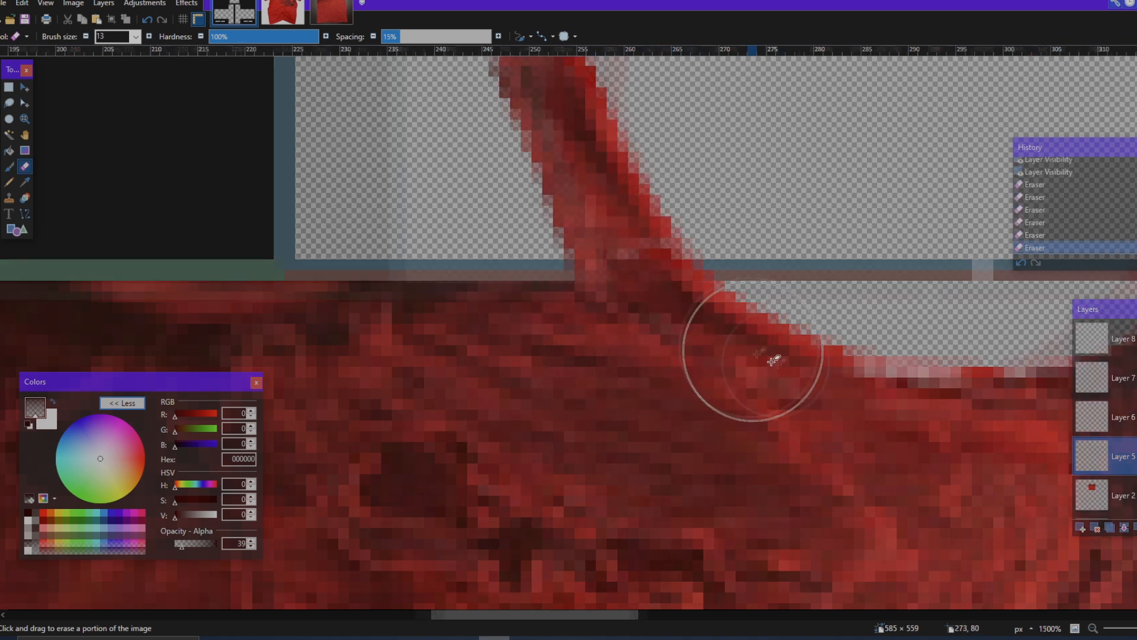
Step: Review the blended collar ring against the torso panels and toggle Layer 3's visibility to identify its content
{"action": "scroll", "coordinate": [756, 350], "scroll_direction": "down", "scroll_amount": 1}
{"action": "scroll", "coordinate": [466, 250], "scroll_direction": "up", "scroll_amount": 3}
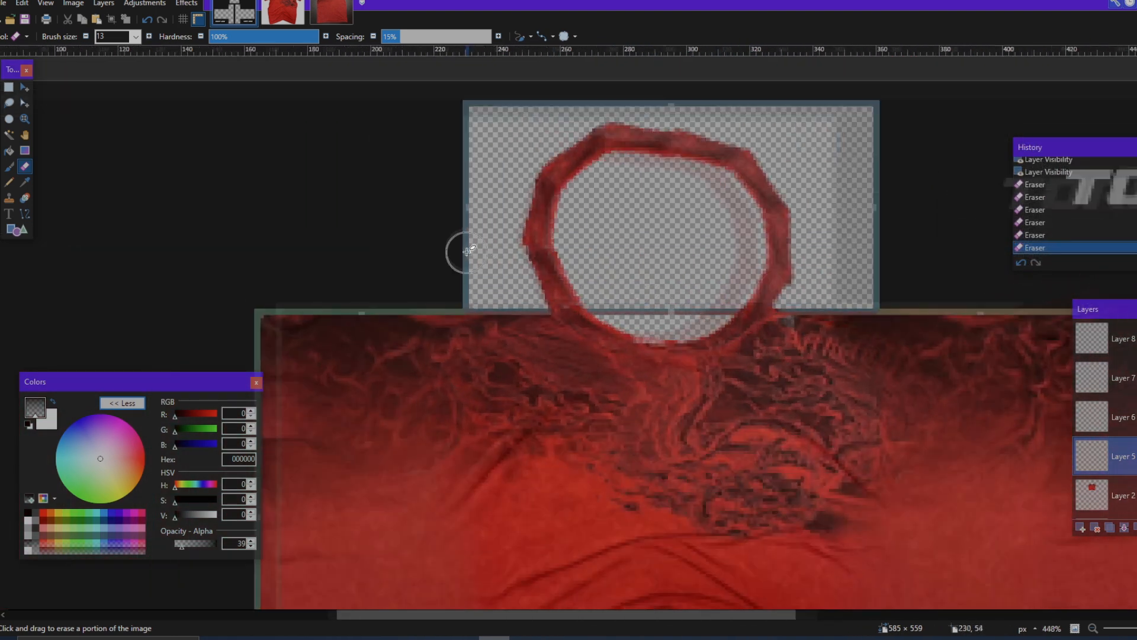
{"action": "scroll", "coordinate": [711, 292], "scroll_direction": "up", "scroll_amount": 3}
{"action": "scroll", "coordinate": [1132, 378], "scroll_direction": "up", "scroll_amount": 4}
{"action": "left_click", "coordinate": [1136, 342]}
{"action": "left_click", "coordinate": [1136, 340]}
{"action": "left_click", "coordinate": [1136, 340]}
{"action": "scroll", "coordinate": [977, 377], "scroll_direction": "down", "scroll_amount": 1}
{"action": "scroll", "coordinate": [978, 375], "scroll_direction": "down", "scroll_amount": 3}
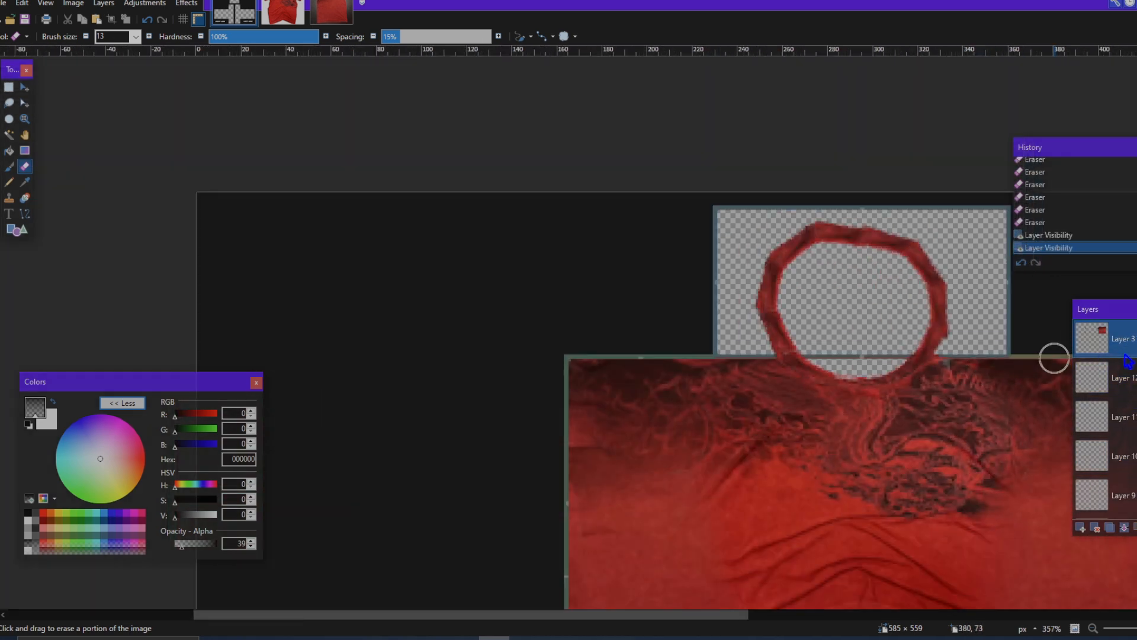
{"action": "scroll", "coordinate": [1051, 357], "scroll_direction": "right", "scroll_amount": 3}
Step: Merge the collar pieces from Layer 12 down into Layer 5 and toggle the merged layer's visibility to check it
{"action": "left_click", "coordinate": [1121, 375]}
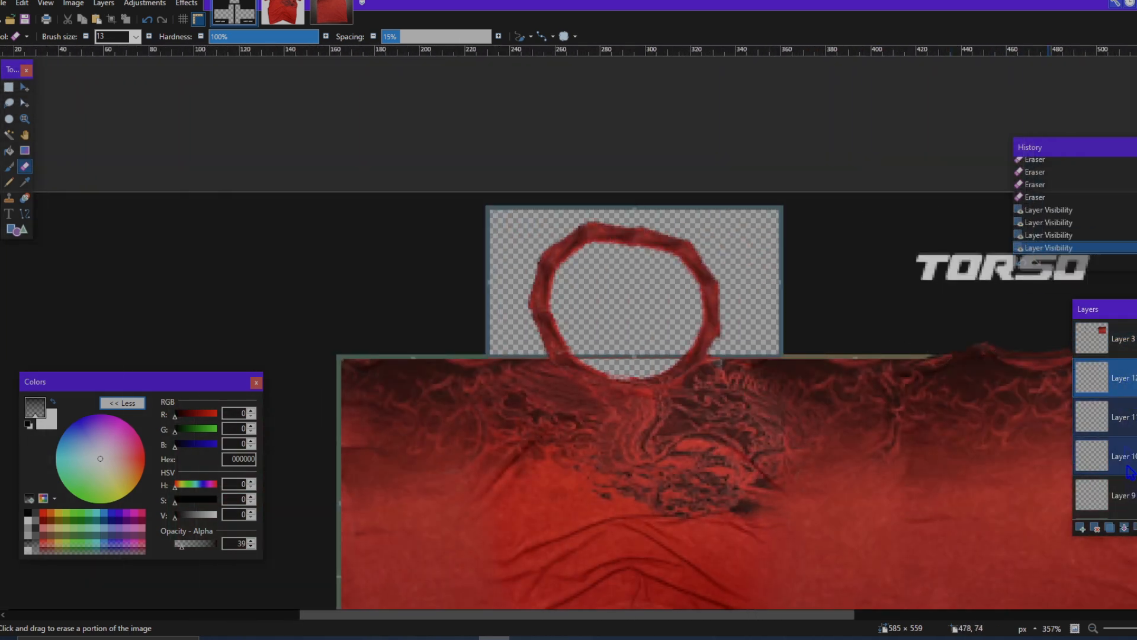
{"action": "left_click", "coordinate": [1125, 528]}
{"action": "left_click", "coordinate": [1124, 528]}
{"action": "left_click", "coordinate": [1124, 527]}
{"action": "left_click", "coordinate": [1124, 527]}
{"action": "left_click", "coordinate": [1124, 528]}
{"action": "left_click", "coordinate": [1124, 527]}
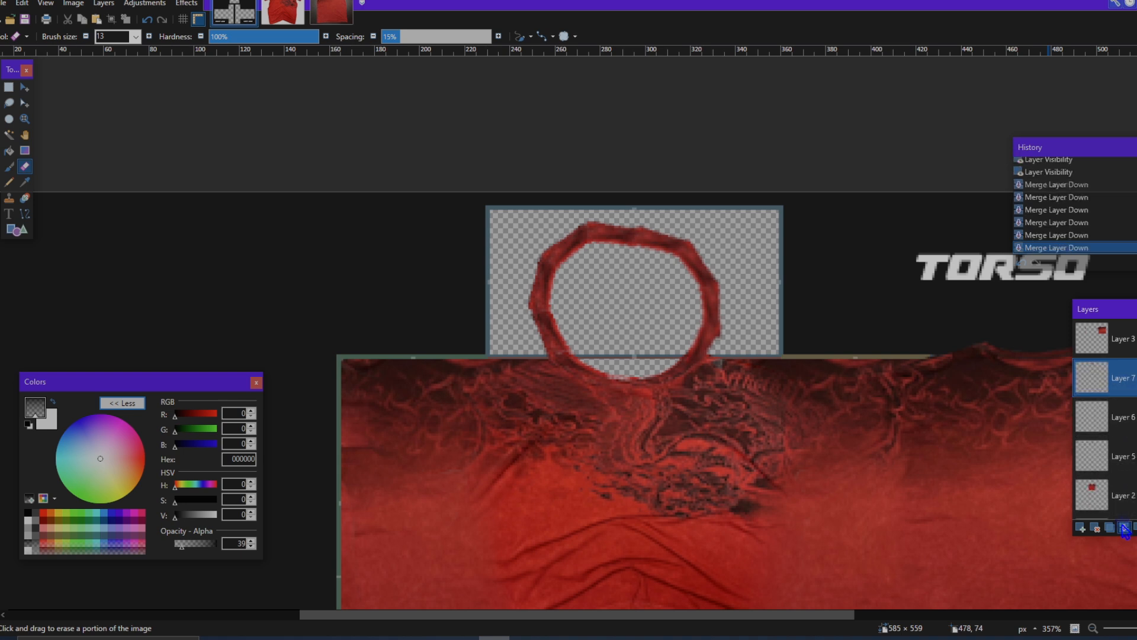
{"action": "left_click", "coordinate": [1135, 378]}
{"action": "left_click", "coordinate": [1135, 377]}
{"action": "left_click", "coordinate": [1136, 378]}
{"action": "left_click", "coordinate": [1135, 378]}
Step: Trim the uneven outer edge of the collar ring on Layer 5 with a size 13 eraser at alpha 255
{"action": "scroll", "coordinate": [619, 353], "scroll_direction": "up", "scroll_amount": 1}
{"action": "scroll", "coordinate": [519, 361], "scroll_direction": "up", "scroll_amount": 1}
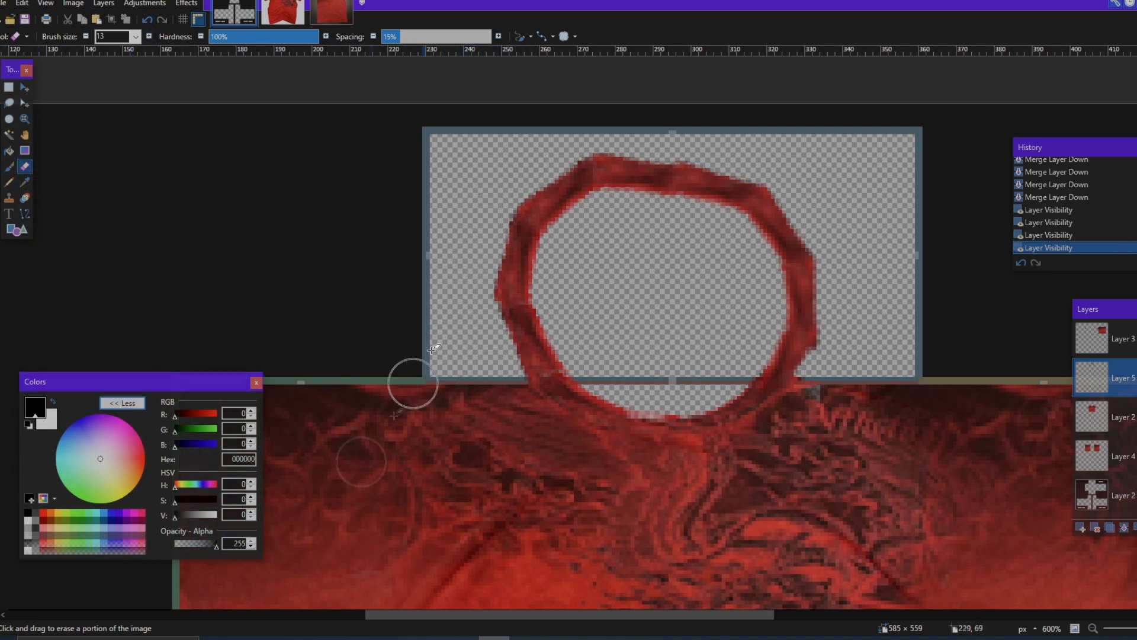
{"action": "scroll", "coordinate": [469, 288], "scroll_direction": "up", "scroll_amount": 2}
{"action": "scroll", "coordinate": [526, 147], "scroll_direction": "up", "scroll_amount": 2}
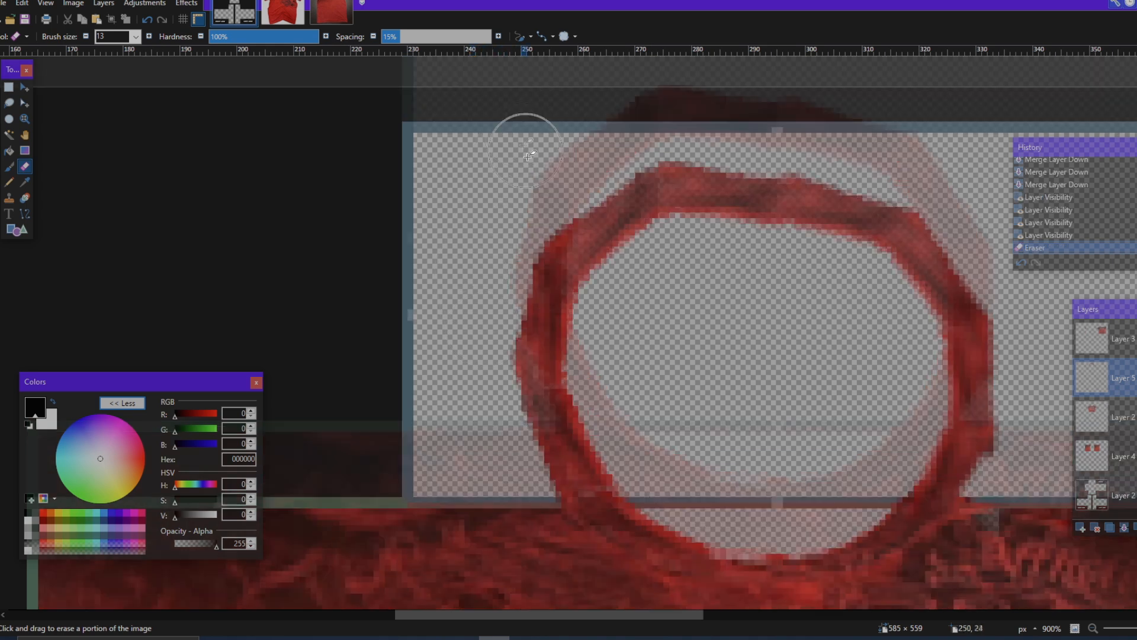
{"action": "mouse_move", "coordinate": [625, 206]}
{"action": "left_mouse_down"}
{"action": "mouse_move", "coordinate": [682, 203]}
{"action": "mouse_move", "coordinate": [599, 198]}
{"action": "mouse_move", "coordinate": [662, 193]}
{"action": "left_mouse_up"}
{"action": "scroll", "coordinate": [704, 272], "scroll_direction": "right", "scroll_amount": 2}
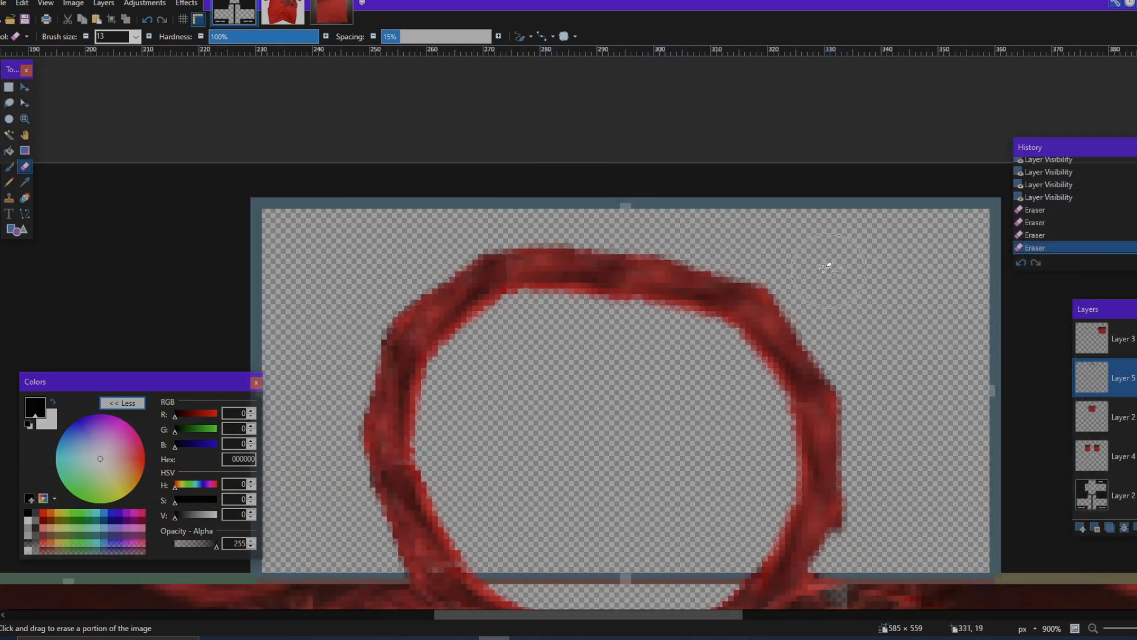
{"action": "left_click_drag", "start_coordinate": [806, 266], "coordinate": [844, 293]}
{"action": "scroll", "coordinate": [874, 308], "scroll_direction": "down", "scroll_amount": 2}
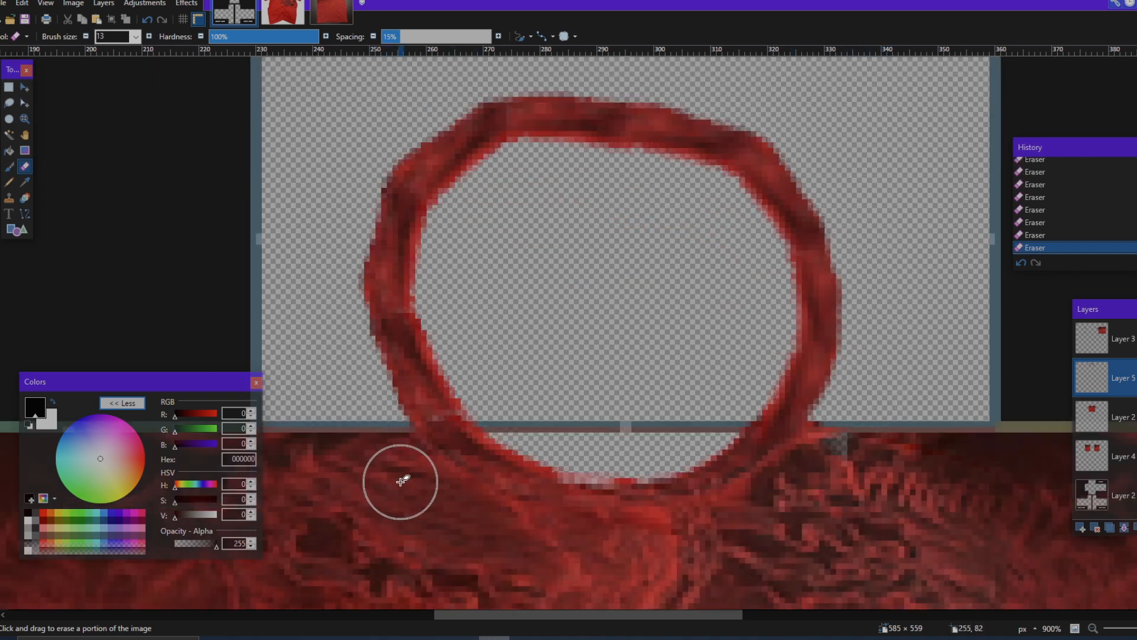
Step: Select Layer 3 and toggle its visibility to identify the fabric overhanging the upper edge of the torso panels
{"action": "scroll", "coordinate": [405, 473], "scroll_direction": "down", "scroll_amount": 5}
{"action": "scroll", "coordinate": [410, 471], "scroll_direction": "down", "scroll_amount": 2}
{"action": "scroll", "coordinate": [414, 431], "scroll_direction": "left", "scroll_amount": 2}
{"action": "scroll", "coordinate": [421, 409], "scroll_direction": "down", "scroll_amount": 3}
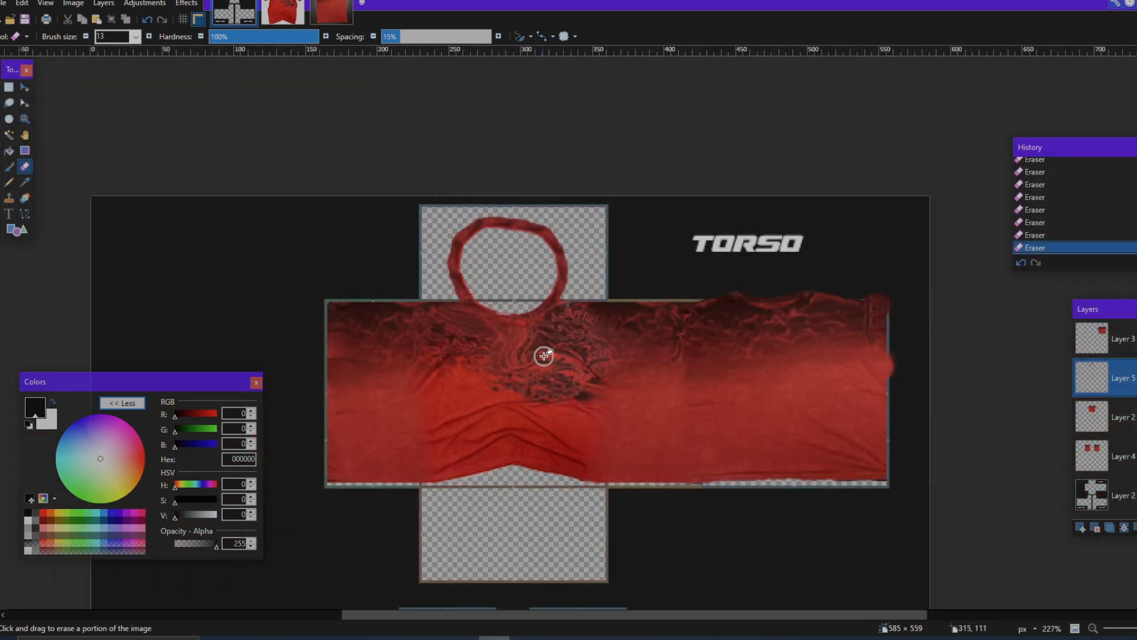
{"action": "scroll", "coordinate": [593, 320], "scroll_direction": "up", "scroll_amount": 2}
{"action": "scroll", "coordinate": [737, 267], "scroll_direction": "up", "scroll_amount": 3}
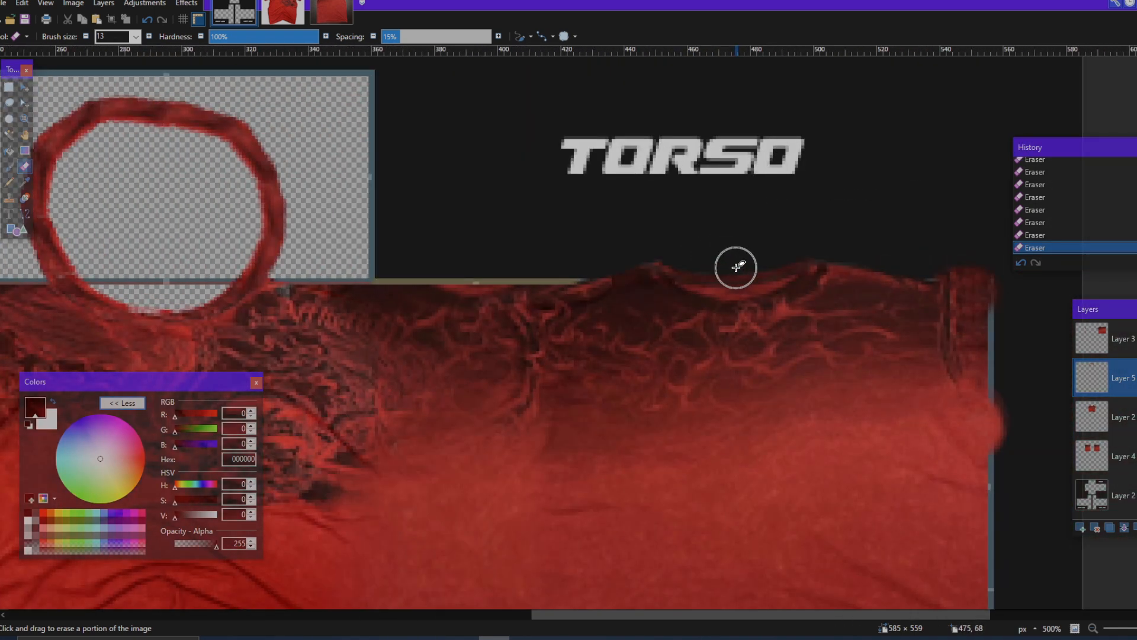
{"action": "left_click", "coordinate": [8, 88]}
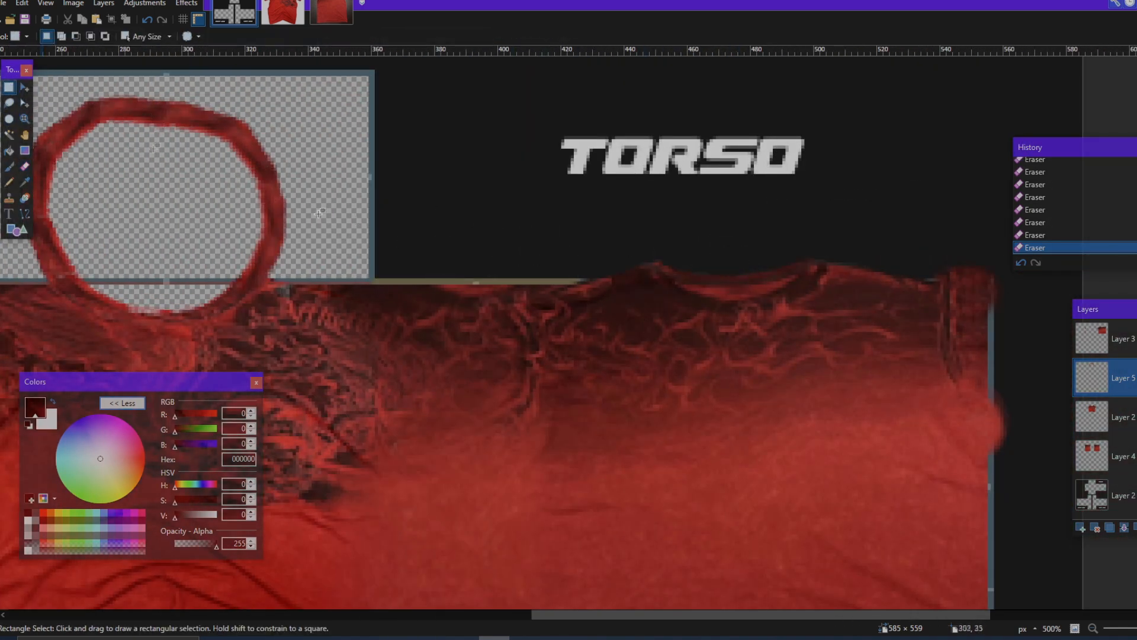
{"action": "scroll", "coordinate": [735, 353], "scroll_direction": "down", "scroll_amount": 3}
{"action": "scroll", "coordinate": [957, 388], "scroll_direction": "left", "scroll_amount": 1}
{"action": "scroll", "coordinate": [957, 388], "scroll_direction": "left", "scroll_amount": 1}
{"action": "left_click", "coordinate": [1136, 346]}
{"action": "left_click", "coordinate": [1136, 347]}
{"action": "scroll", "coordinate": [690, 330], "scroll_direction": "up", "scroll_amount": 5}
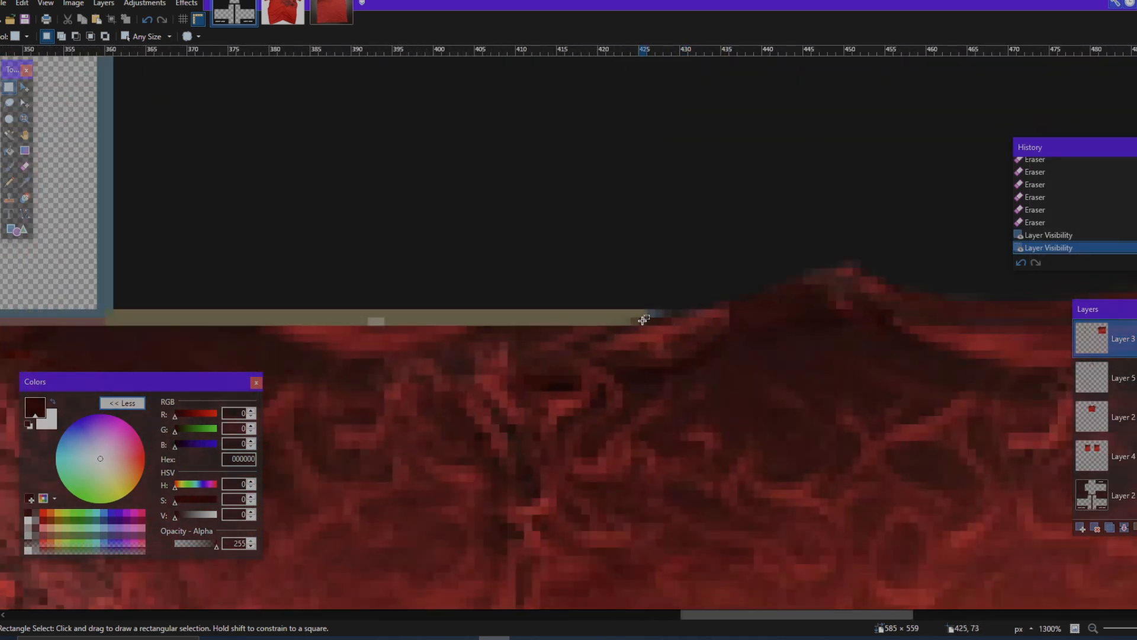
Step: Copy the fabric strip overhanging the torso's upper edge into a new layer and place it along the top panel's upper edge
{"action": "left_click_drag", "start_coordinate": [650, 322], "coordinate": [796, 262]}
{"action": "scroll", "coordinate": [732, 300], "scroll_direction": "right", "scroll_amount": 5}
{"action": "scroll", "coordinate": [796, 262], "scroll_direction": "down", "scroll_amount": 5}
{"action": "left_click", "coordinate": [1080, 528]}
{"action": "key", "text": "ctrl+v"}
{"action": "scroll", "coordinate": [957, 306], "scroll_direction": "up", "scroll_amount": 3}
{"action": "left_click_drag", "start_coordinate": [924, 254], "coordinate": [607, 249]}
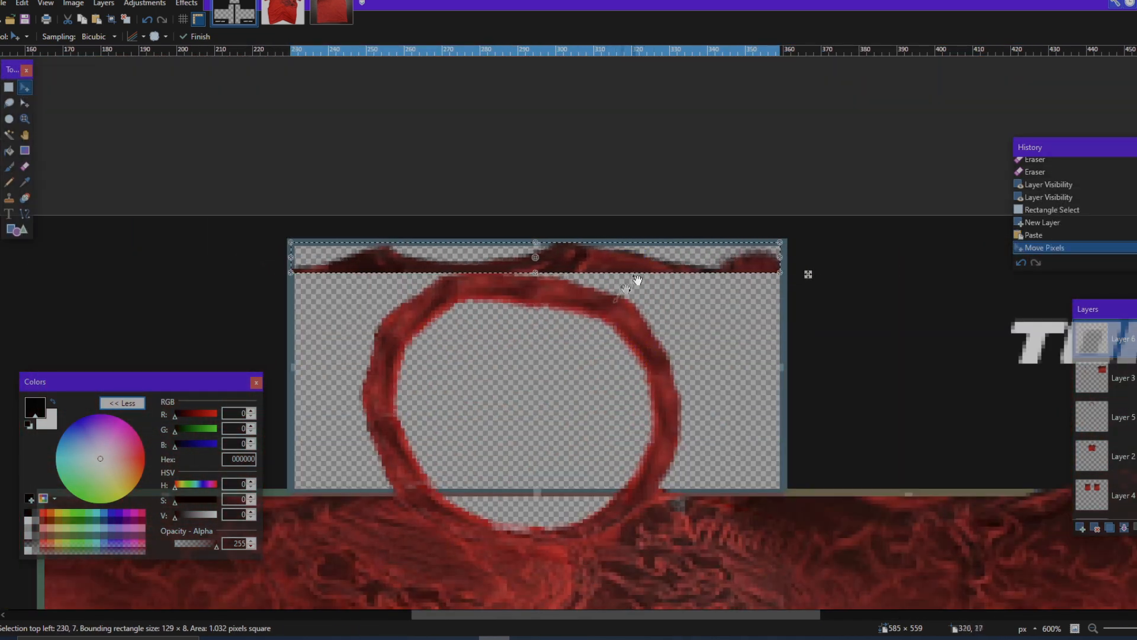
Step: Flip the pasted strip vertically and horizontally, and clear the selection
{"action": "left_click", "coordinate": [183, 4]}
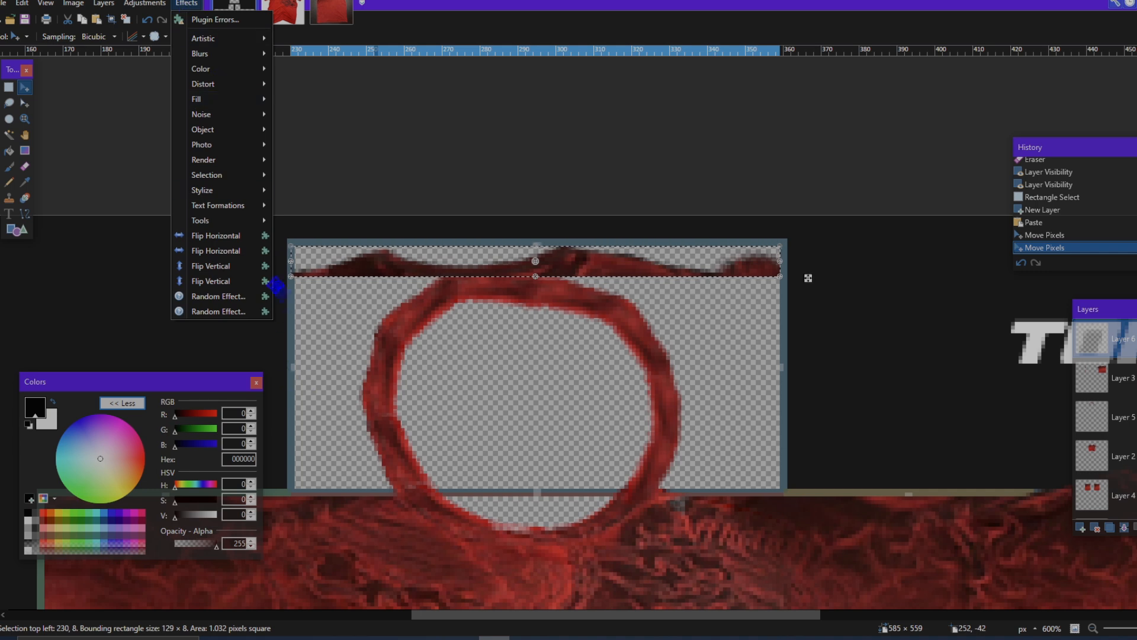
{"action": "left_click", "coordinate": [252, 266]}
{"action": "left_click", "coordinate": [195, 6]}
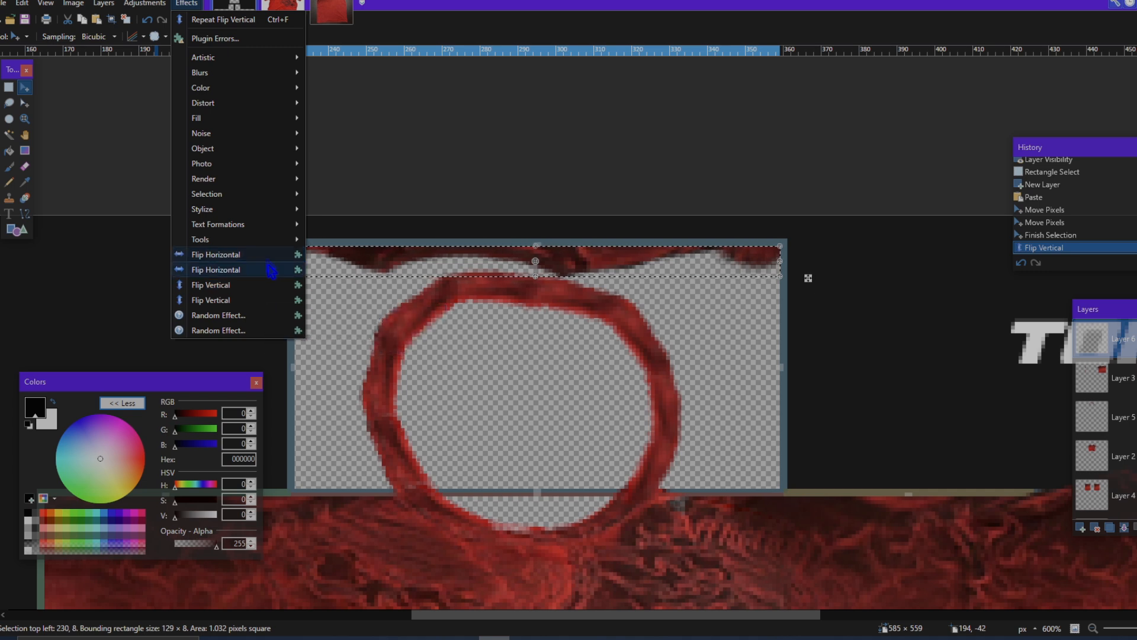
{"action": "left_click", "coordinate": [264, 269]}
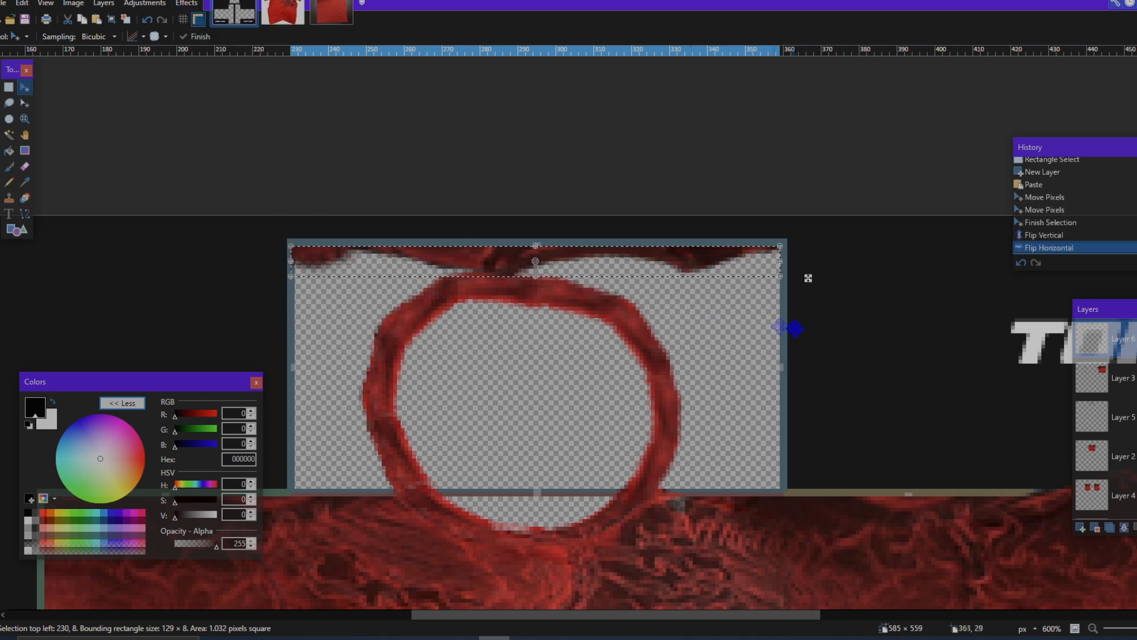
{"action": "scroll", "coordinate": [808, 278], "scroll_direction": "down", "scroll_amount": 5}
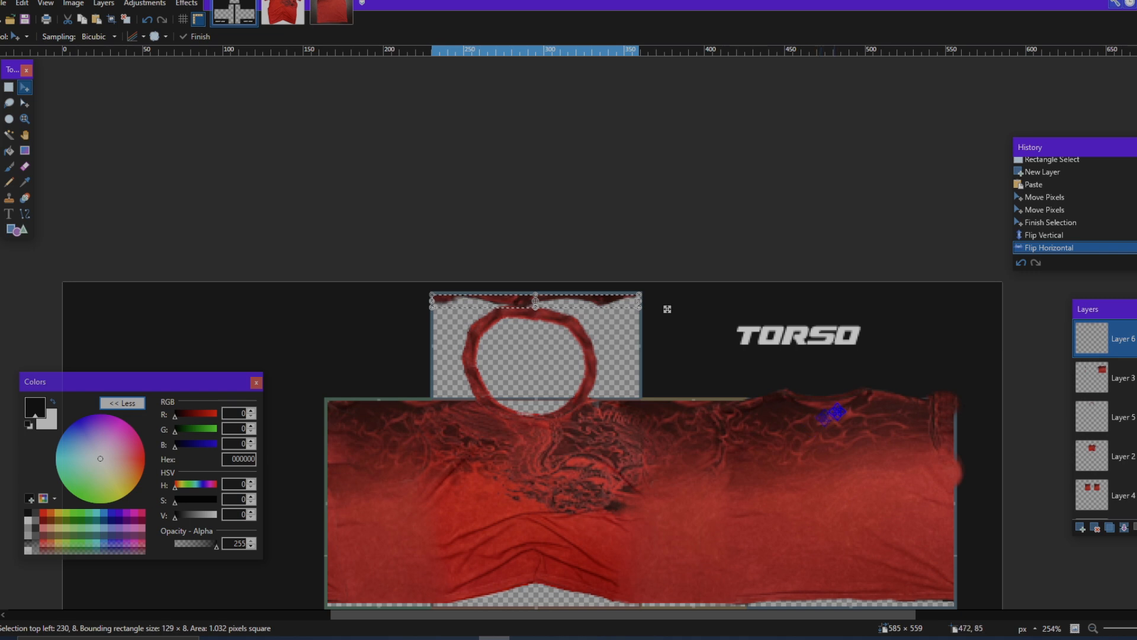
{"action": "scroll", "coordinate": [834, 413], "scroll_direction": "up", "scroll_amount": 5}
{"action": "scroll", "coordinate": [666, 333], "scroll_direction": "down", "scroll_amount": 7}
{"action": "scroll", "coordinate": [737, 307], "scroll_direction": "up", "scroll_amount": 1}
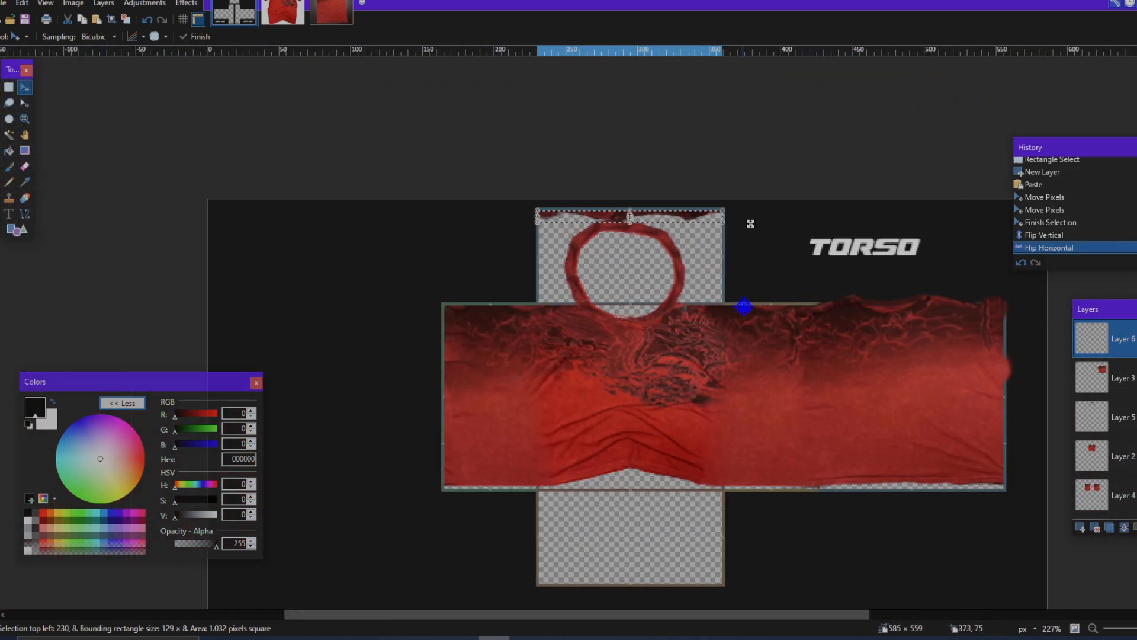
{"action": "key", "text": "ctrl+d"}
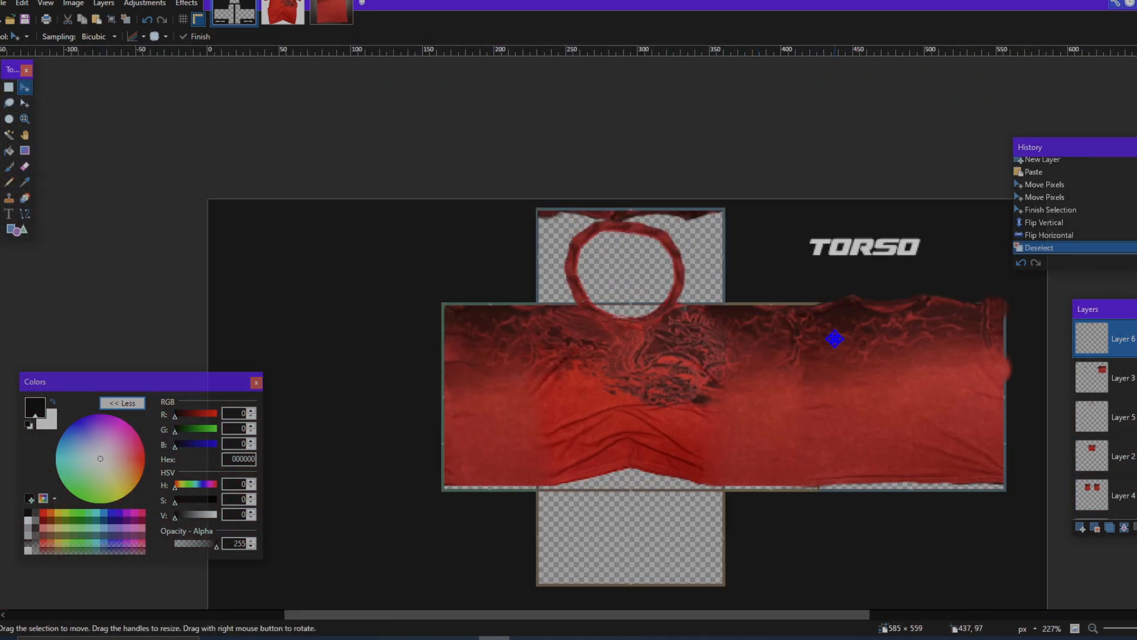
Step: Examine how the flipped strip and collar ring on the top panel line up with the torso panels
{"action": "scroll", "coordinate": [798, 303], "scroll_direction": "up", "scroll_amount": 5}
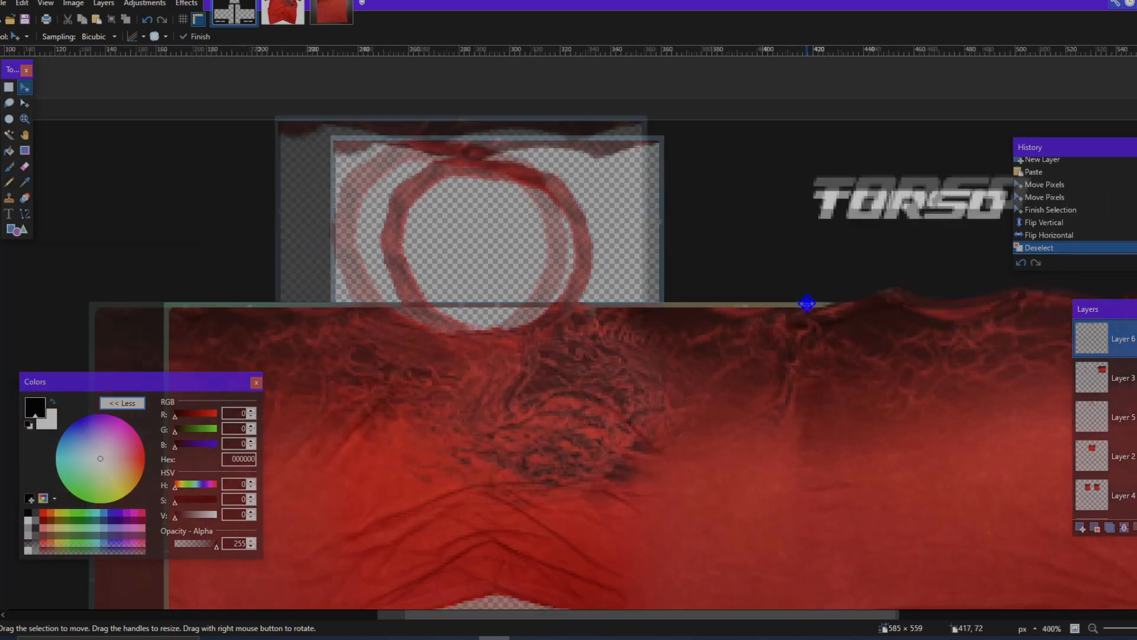
{"action": "scroll", "coordinate": [784, 293], "scroll_direction": "down", "scroll_amount": 4}
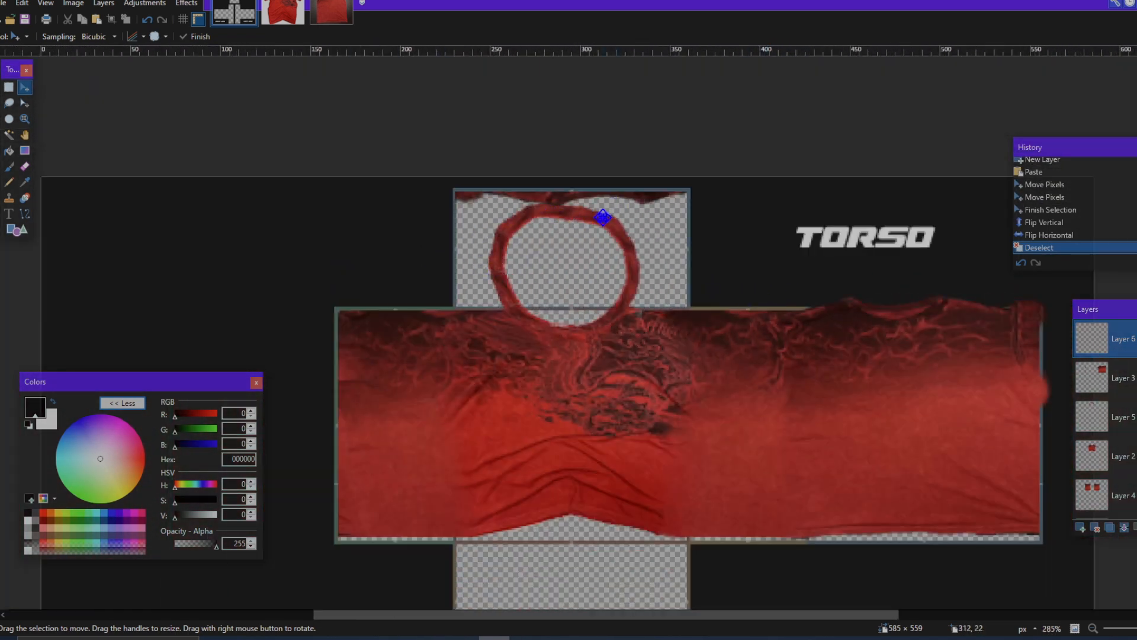
{"action": "scroll", "coordinate": [602, 218], "scroll_direction": "up", "scroll_amount": 3}
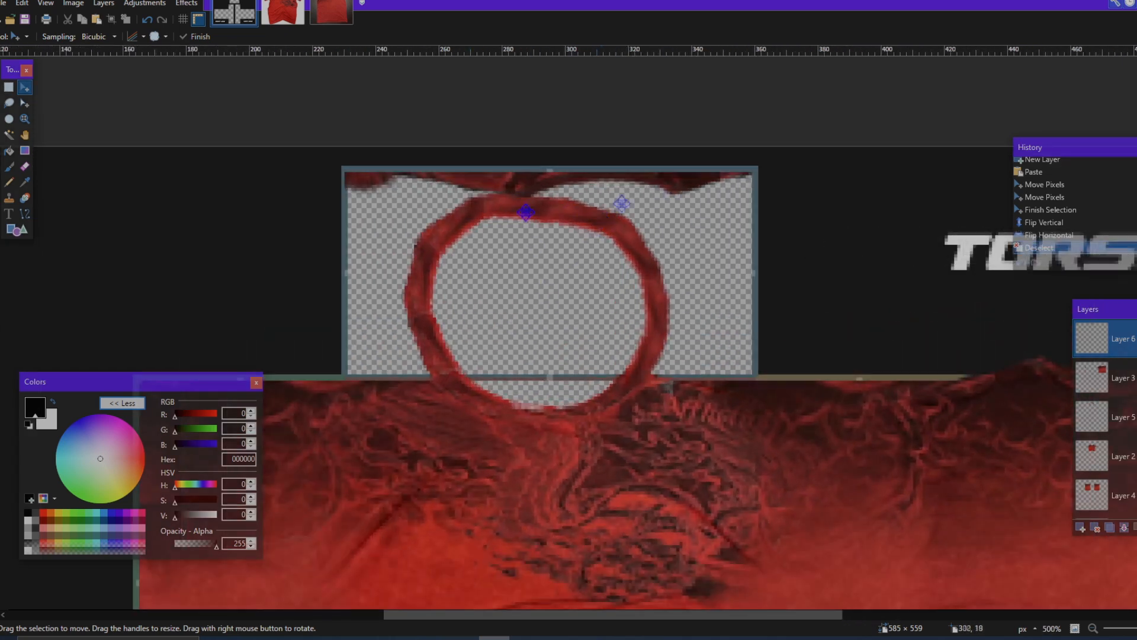
{"action": "scroll", "coordinate": [636, 337], "scroll_direction": "down", "scroll_amount": 1}
{"action": "scroll", "coordinate": [635, 337], "scroll_direction": "up", "scroll_amount": 1}
{"action": "scroll", "coordinate": [636, 337], "scroll_direction": "left", "scroll_amount": 2}
{"action": "scroll", "coordinate": [655, 300], "scroll_direction": "down", "scroll_amount": 10}
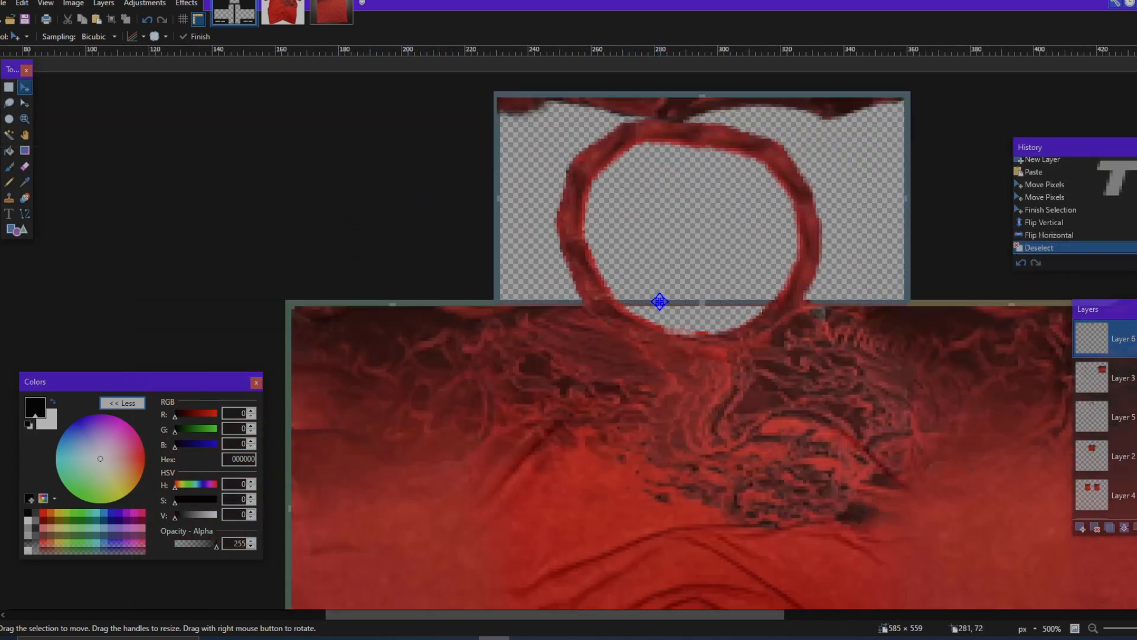
{"action": "scroll", "coordinate": [658, 341], "scroll_direction": "down", "scroll_amount": 3}
{"action": "scroll", "coordinate": [691, 335], "scroll_direction": "right", "scroll_amount": 5}
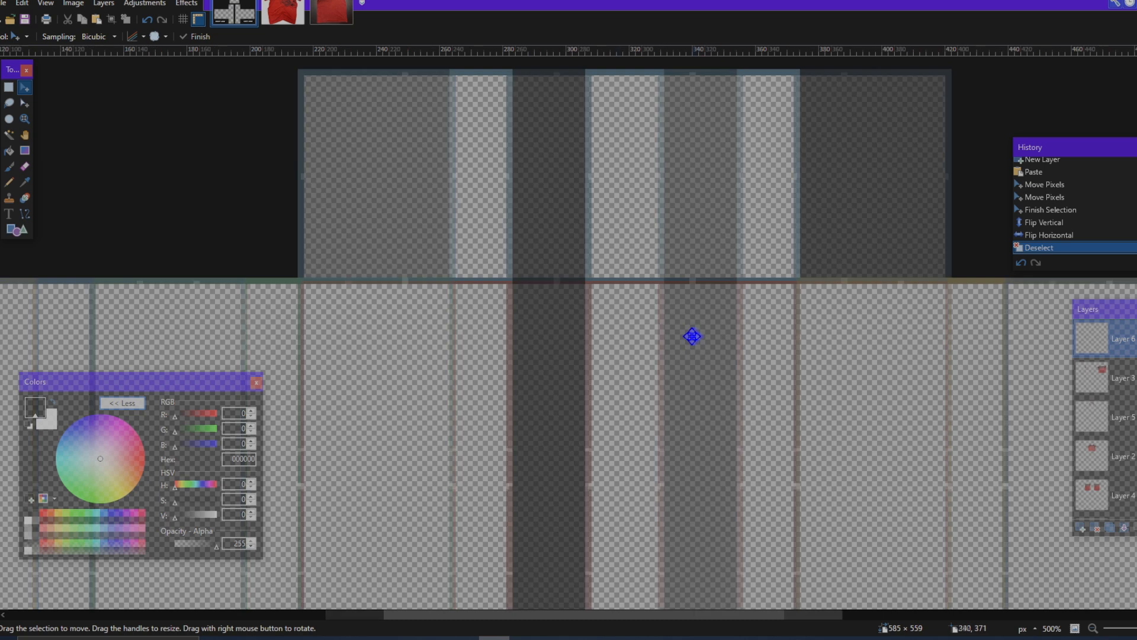
{"action": "scroll", "coordinate": [586, 449], "scroll_direction": "up", "scroll_amount": 5}
{"action": "scroll", "coordinate": [550, 448], "scroll_direction": "down", "scroll_amount": 2}
{"action": "scroll", "coordinate": [578, 391], "scroll_direction": "up", "scroll_amount": 9}
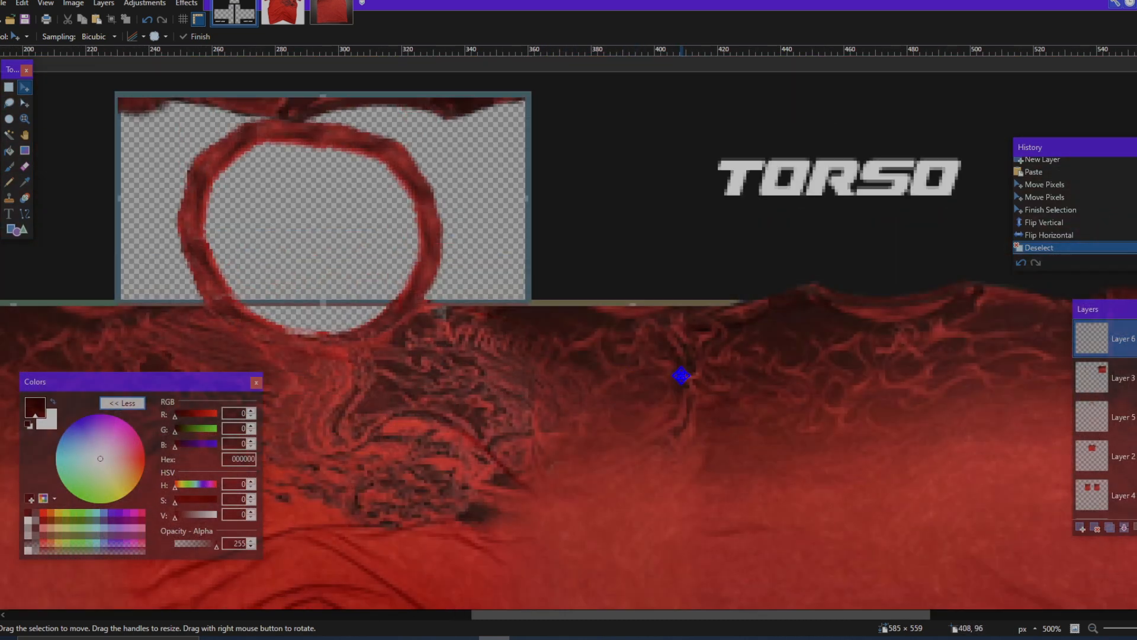
{"action": "scroll", "coordinate": [681, 376], "scroll_direction": "down", "scroll_amount": 5}
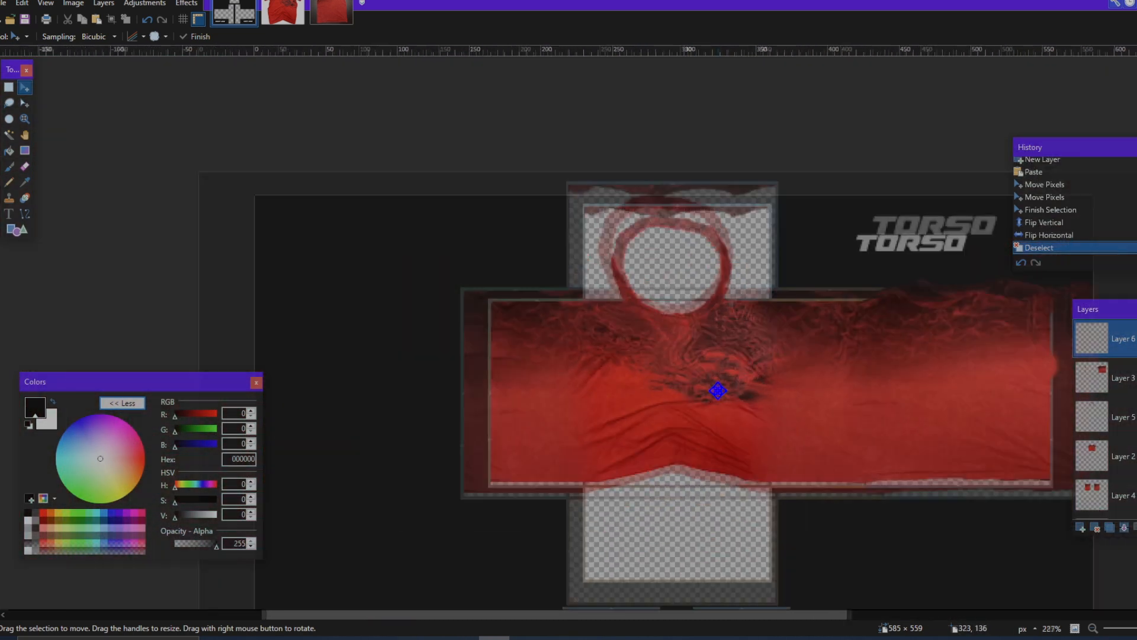
Step: Select an area about 160 × 27 px above the torso's upper edge and erase the overhanging fabric on Layer 3
{"action": "scroll", "coordinate": [587, 355], "scroll_direction": "up", "scroll_amount": 3}
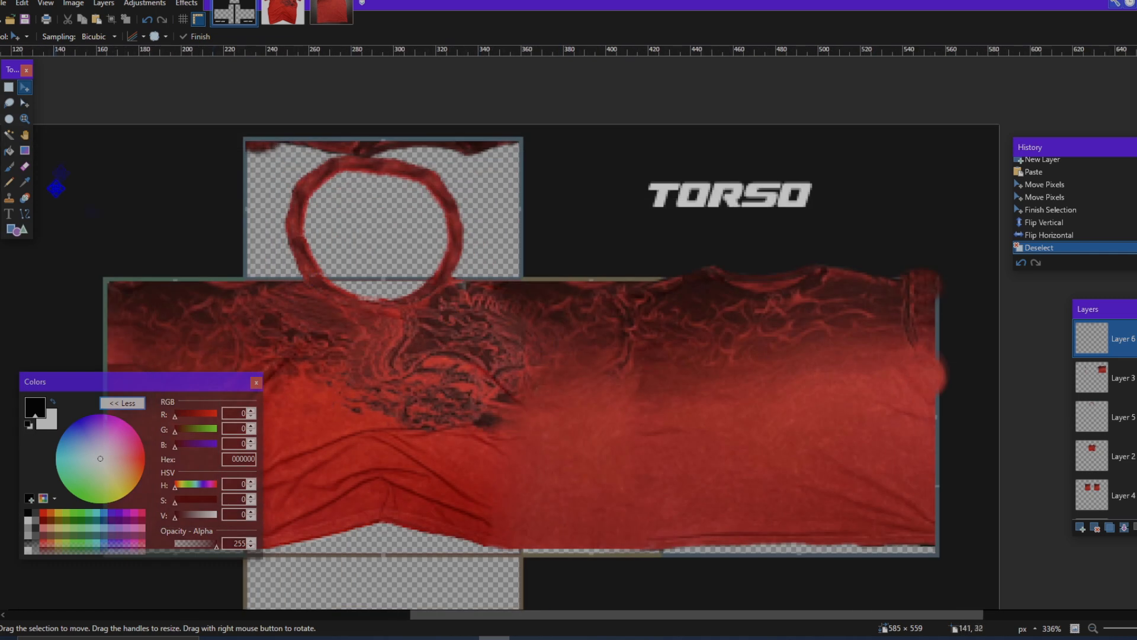
{"action": "left_click", "coordinate": [8, 88]}
{"action": "scroll", "coordinate": [804, 286], "scroll_direction": "up", "scroll_amount": 3}
{"action": "left_click_drag", "start_coordinate": [545, 176], "coordinate": [1136, 277]}
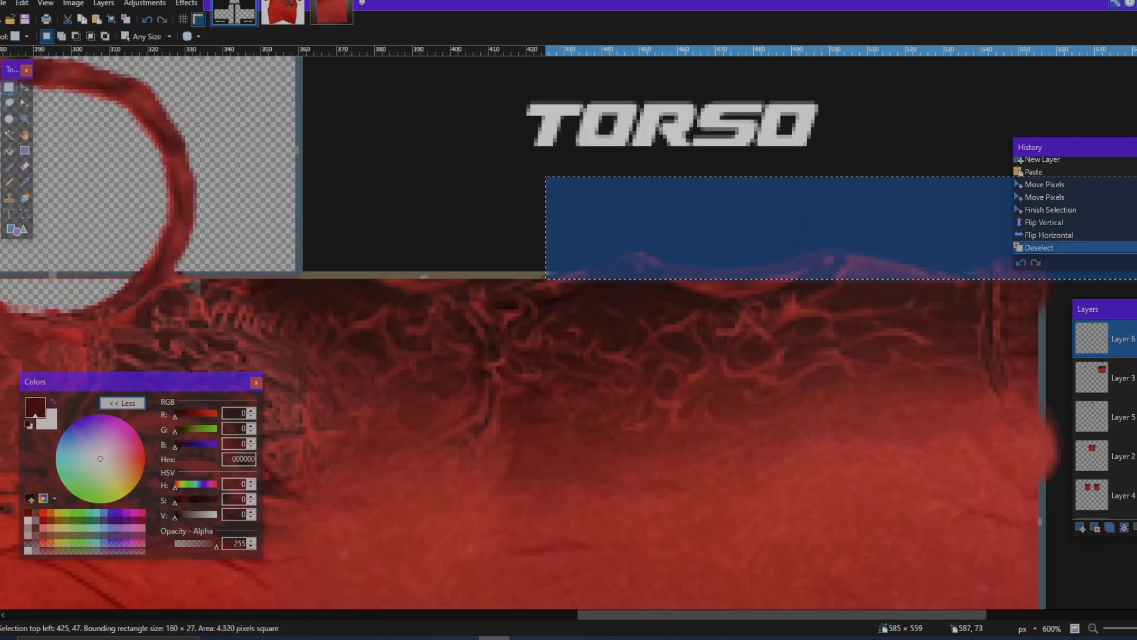
{"action": "key", "text": "Delete"}
{"action": "key", "text": "ctrl+z"}
{"action": "left_click", "coordinate": [1114, 378]}
{"action": "key", "text": "ctrl+y"}
{"action": "scroll", "coordinate": [740, 382], "scroll_direction": "down", "scroll_amount": 5}
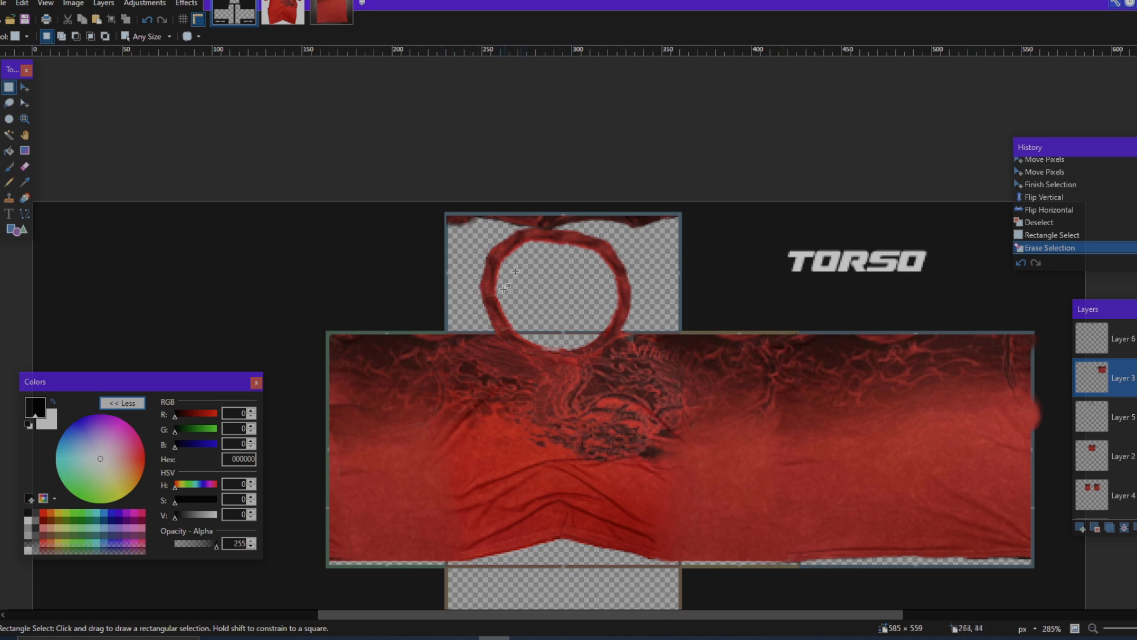
Step: Try to merge Layer 3 and the layers beneath it down into Layer 4, and toggle the result's visibility
{"action": "scroll", "coordinate": [898, 459], "scroll_direction": "right", "scroll_amount": 2}
{"action": "scroll", "coordinate": [910, 435], "scroll_direction": "down", "scroll_amount": 2}
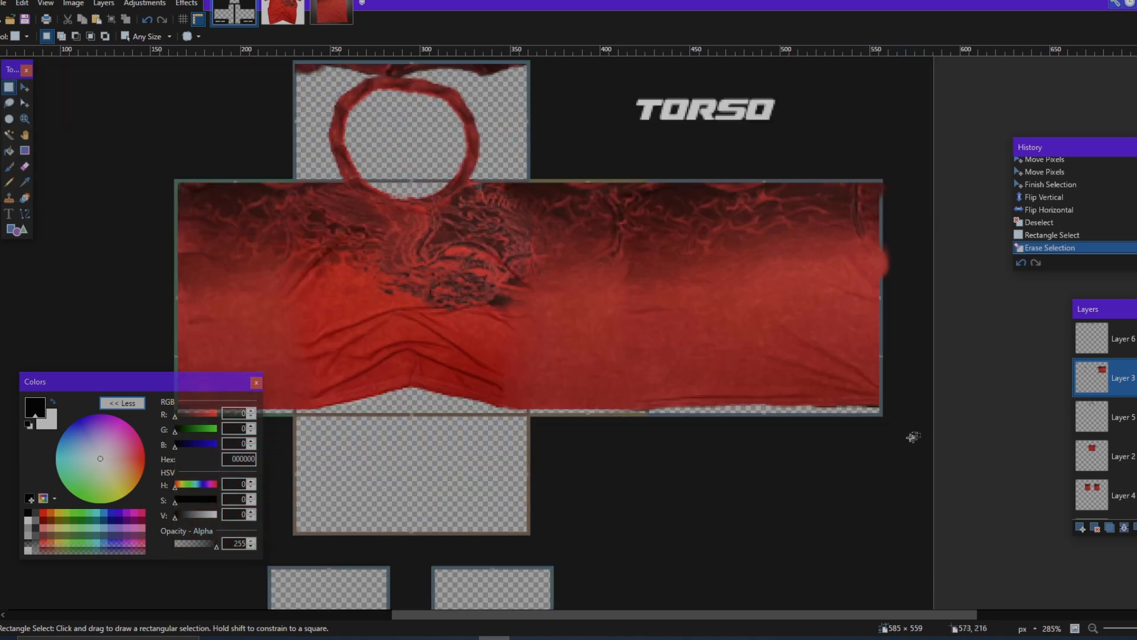
{"action": "scroll", "coordinate": [903, 432], "scroll_direction": "left", "scroll_amount": 2}
{"action": "scroll", "coordinate": [901, 432], "scroll_direction": "up", "scroll_amount": 1}
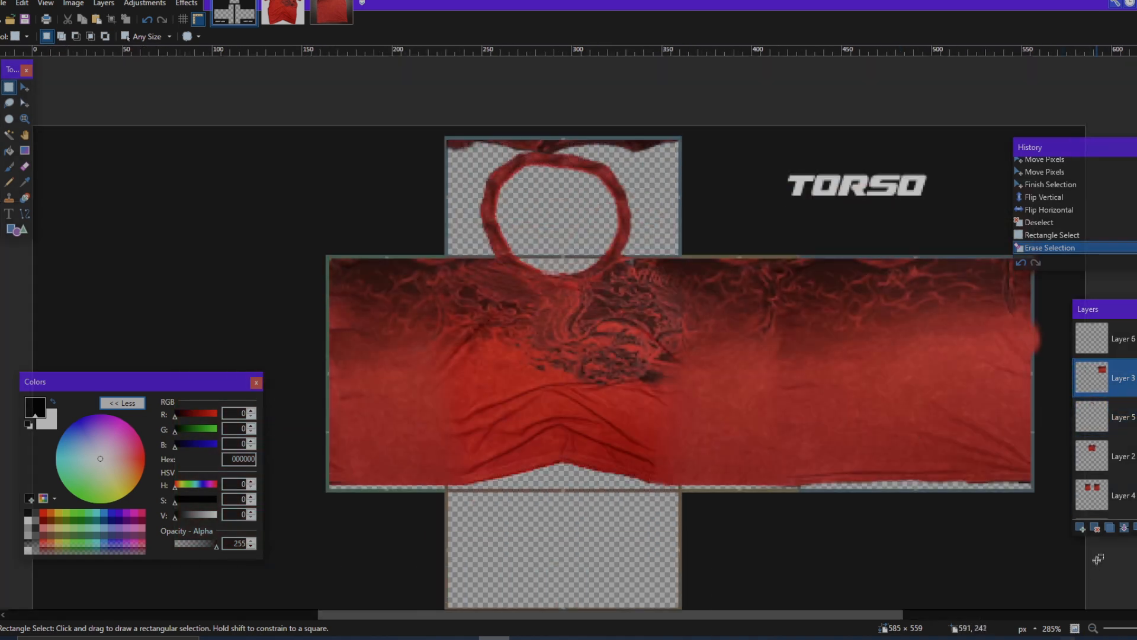
{"action": "left_click", "coordinate": [1125, 528]}
{"action": "left_click", "coordinate": [1125, 528]}
{"action": "left_click", "coordinate": [1125, 527]}
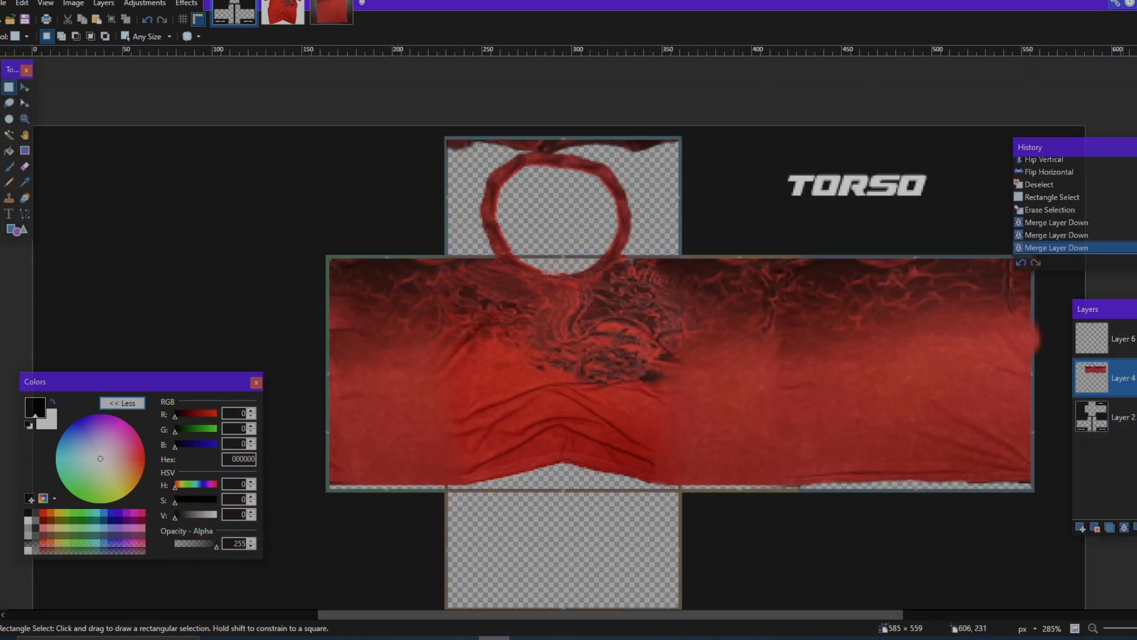
{"action": "left_click", "coordinate": [1136, 378]}
{"action": "left_click", "coordinate": [1136, 378]}
Step: Undo the visibility changes and the three layer merges
{"action": "key", "text": "ctrl+z"}
{"action": "key", "text": "ctrl+z"}
{"action": "key", "text": "ctrl+z"}
{"action": "key", "text": "ctrl+z"}
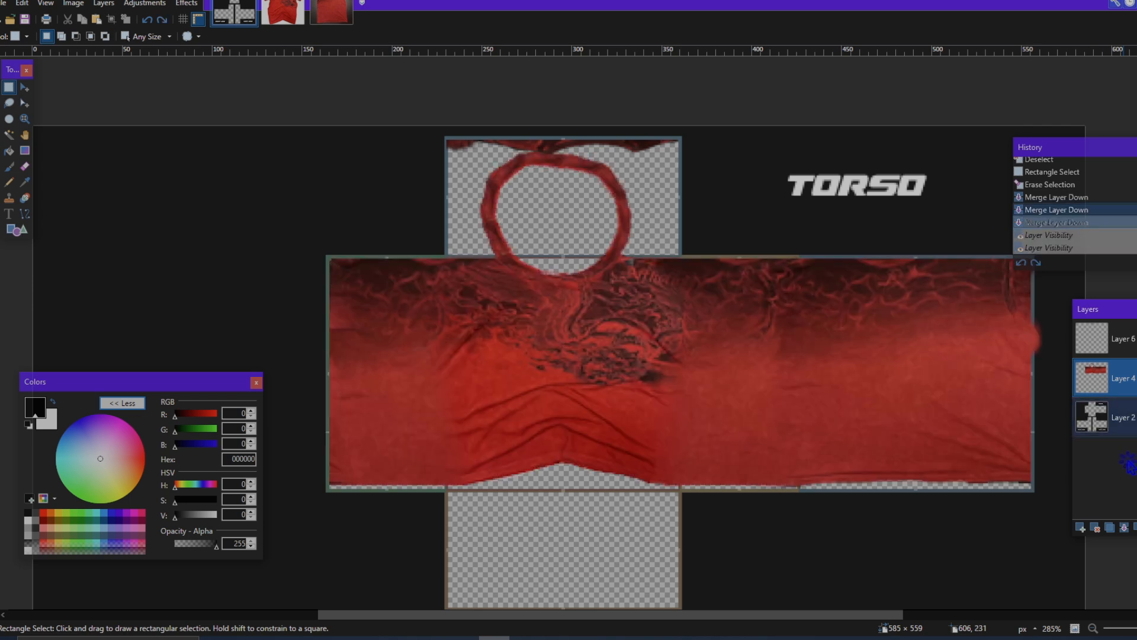
{"action": "key", "text": "ctrl+z"}
Step: Toggle Layer 5 to identify it as the collar ring and move it above Layer 3
{"action": "left_click", "coordinate": [1124, 418]}
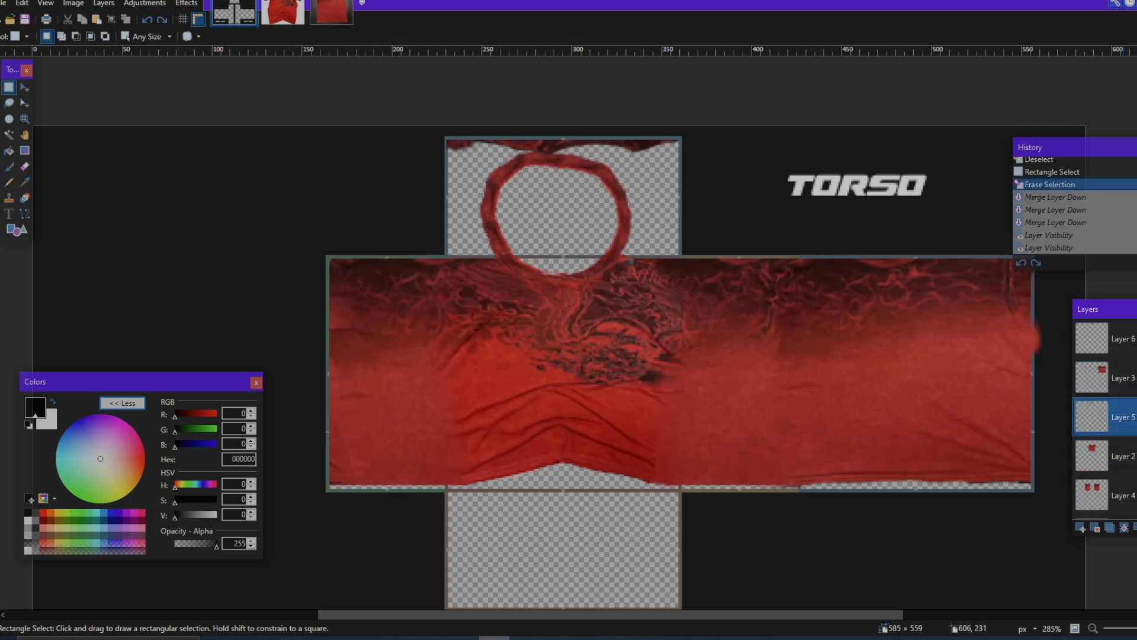
{"action": "left_click", "coordinate": [1136, 417]}
{"action": "left_click", "coordinate": [1136, 417]}
{"action": "left_click_drag", "start_coordinate": [1132, 417], "coordinate": [1131, 375]}
Step: Check Layer 3's content and merge it down through Layer 2 into Layer 4
{"action": "left_click", "coordinate": [1136, 417]}
{"action": "left_click", "coordinate": [1136, 417]}
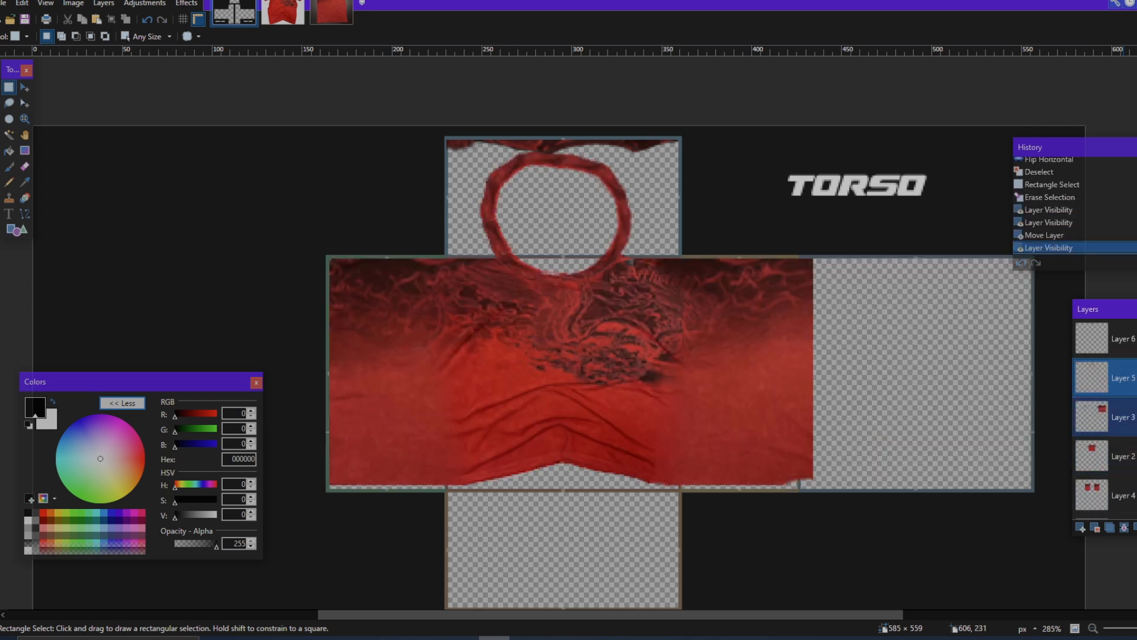
{"action": "left_click", "coordinate": [1136, 417]}
{"action": "left_click", "coordinate": [1125, 529]}
{"action": "left_click", "coordinate": [1125, 529]}
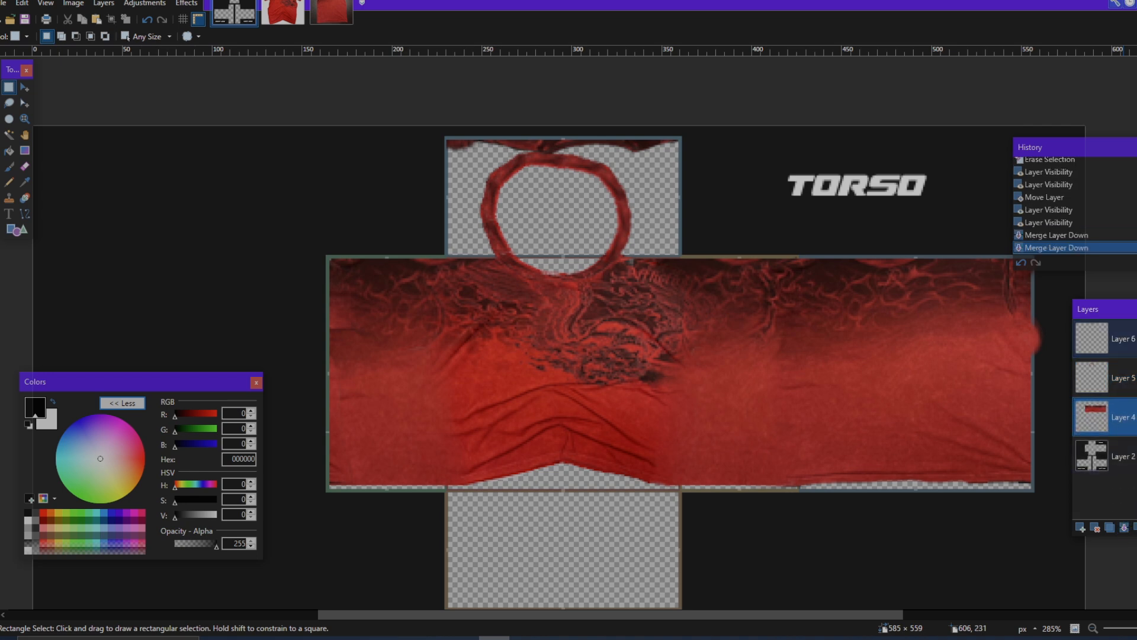
Step: Select Layer 6 and toggle its visibility to check the strip along the top panel's upper edge
{"action": "left_click", "coordinate": [1134, 339]}
{"action": "left_click", "coordinate": [1136, 339]}
{"action": "left_click", "coordinate": [1136, 338]}
Step: Show the top strip's Layer 6 again and select a band about 261 × 38 px along the torso's upper edge on Layer 4
{"action": "left_click", "coordinate": [1136, 338]}
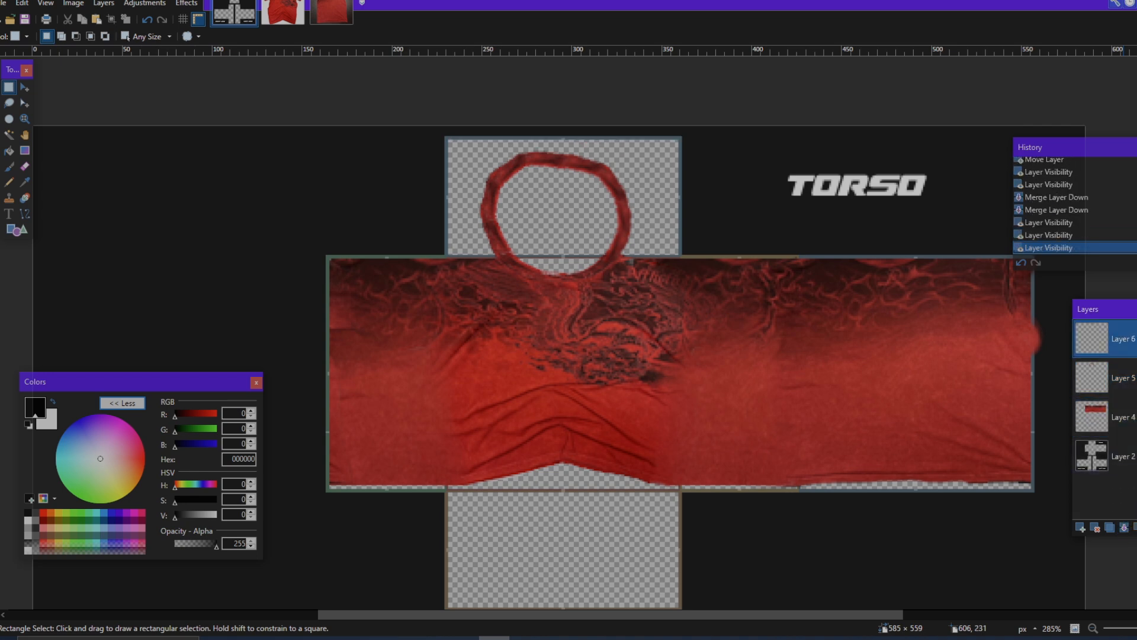
{"action": "left_click", "coordinate": [1136, 338]}
{"action": "left_click", "coordinate": [1132, 378]}
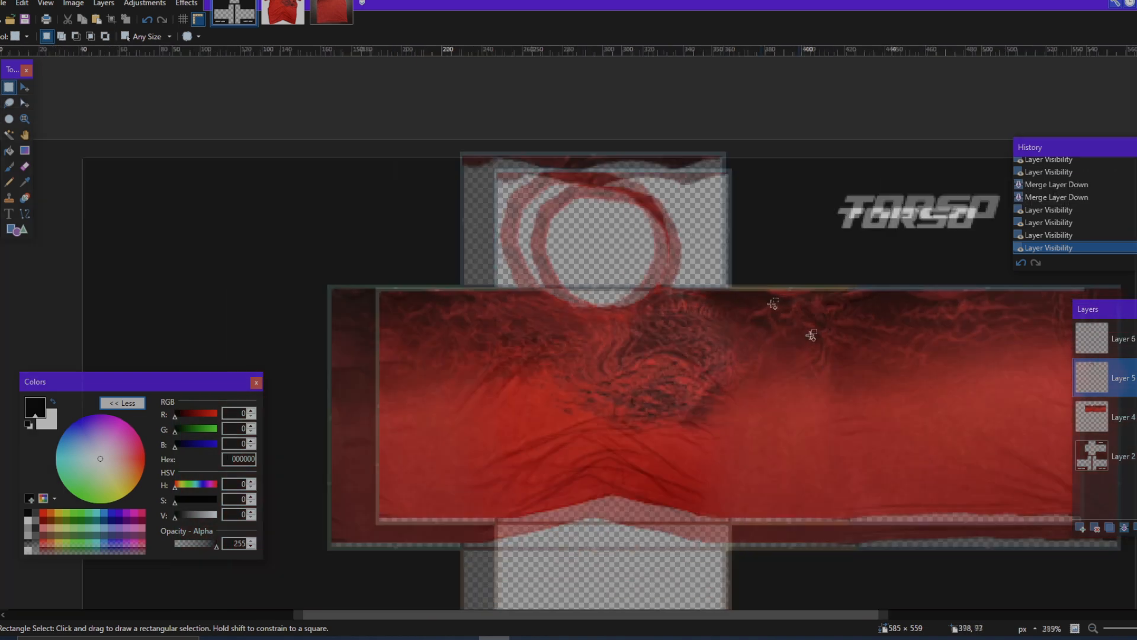
{"action": "scroll", "coordinate": [262, 283], "scroll_direction": "up", "scroll_amount": 5}
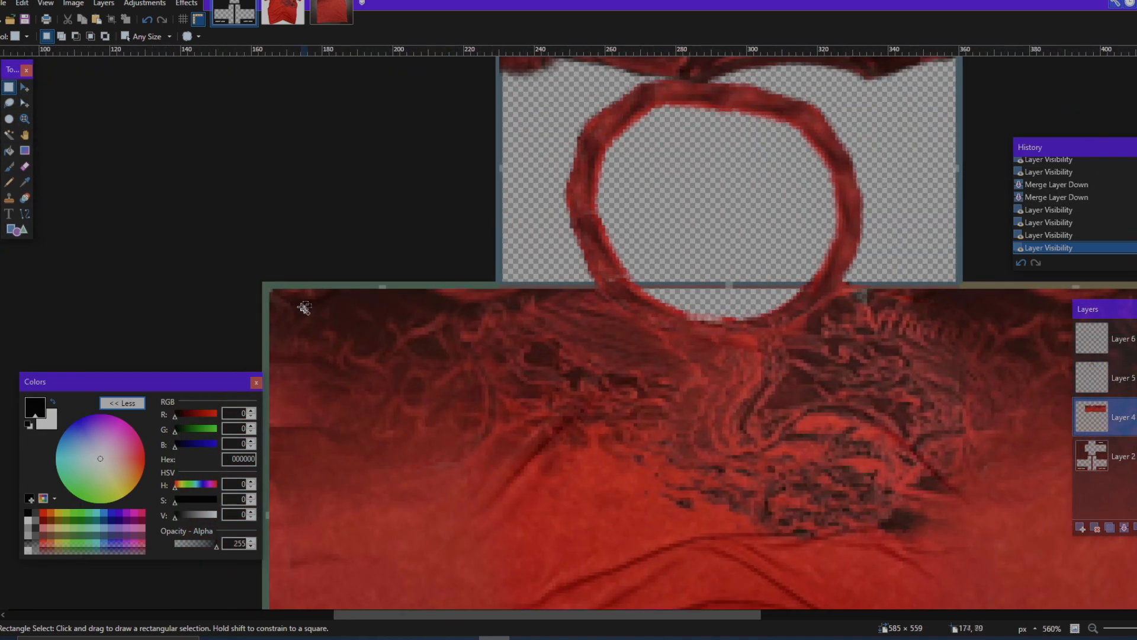
{"action": "left_click_drag", "start_coordinate": [257, 280], "coordinate": [653, 394]}
{"action": "scroll", "coordinate": [651, 393], "scroll_direction": "right", "scroll_amount": 11}
{"action": "scroll", "coordinate": [651, 389], "scroll_direction": "down", "scroll_amount": 5}
{"action": "scroll", "coordinate": [479, 413], "scroll_direction": "right", "scroll_amount": 4}
{"action": "scroll", "coordinate": [478, 413], "scroll_direction": "left", "scroll_amount": 6}
{"action": "scroll", "coordinate": [646, 393], "scroll_direction": "up", "scroll_amount": 1}
{"action": "scroll", "coordinate": [643, 394], "scroll_direction": "down", "scroll_amount": 1}
{"action": "scroll", "coordinate": [642, 394], "scroll_direction": "left", "scroll_amount": 5}
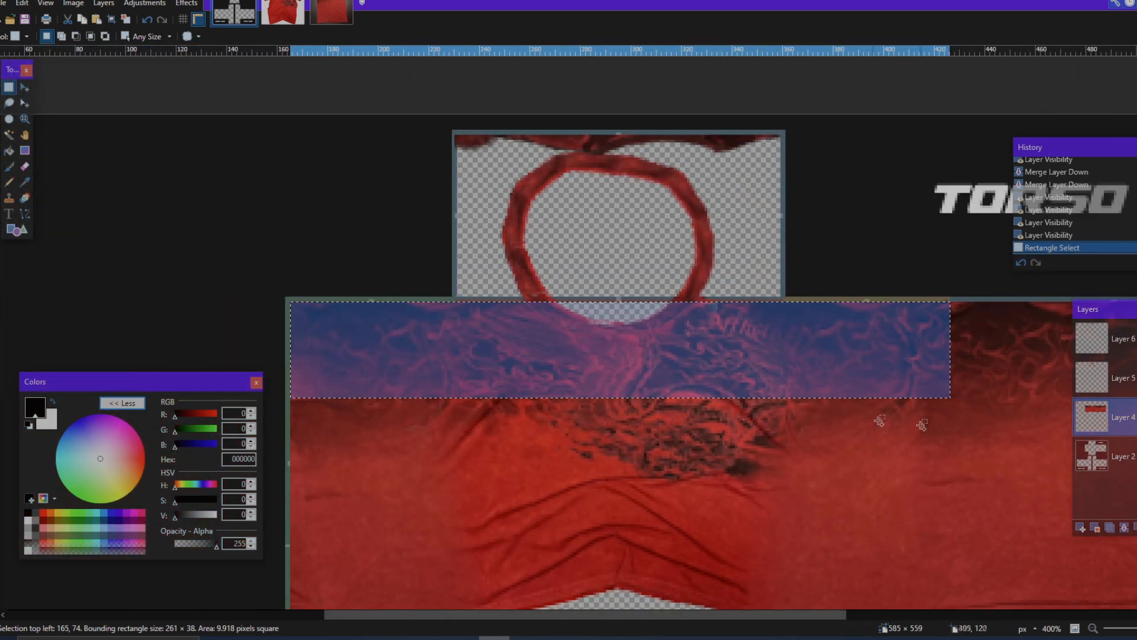
Step: Paste the copied band onto a new layer above Layer 4, place it directly above the original and flip it vertically
{"action": "left_click", "coordinate": [1082, 528]}
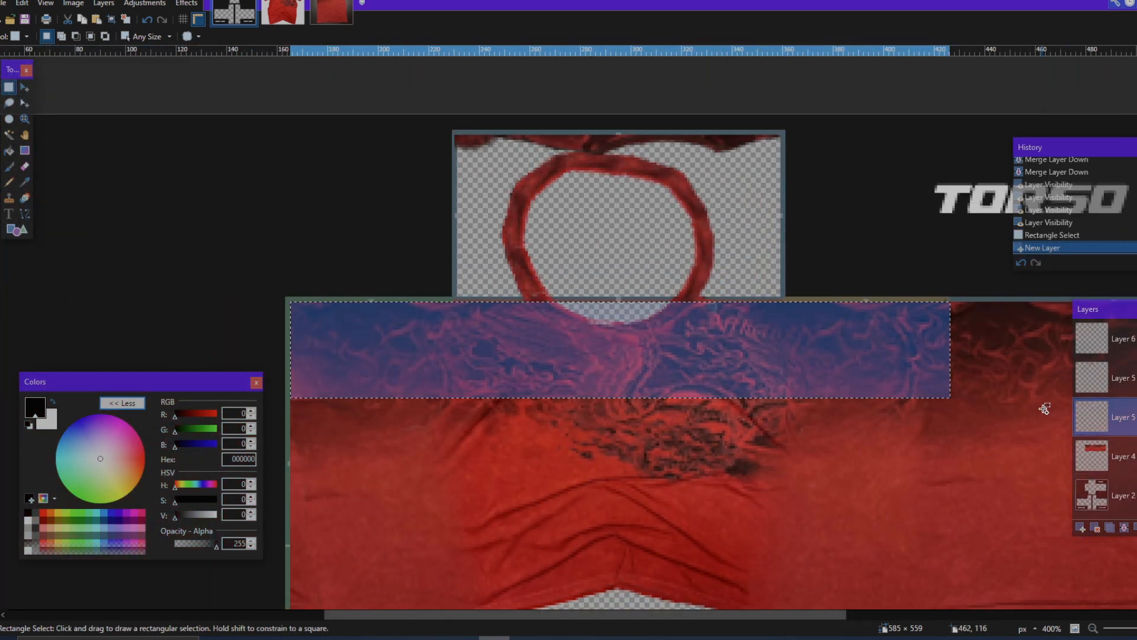
{"action": "key", "text": "ctrl+v"}
{"action": "left_click_drag", "start_coordinate": [978, 399], "coordinate": [978, 306]}
{"action": "left_click", "coordinate": [186, 3]}
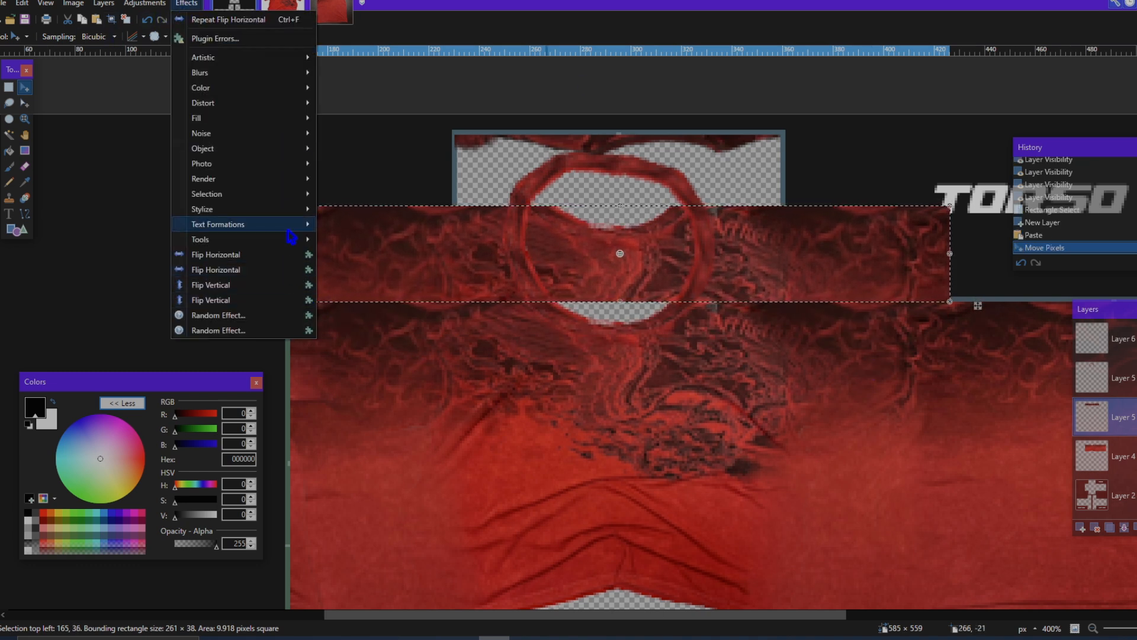
{"action": "left_click", "coordinate": [293, 285]}
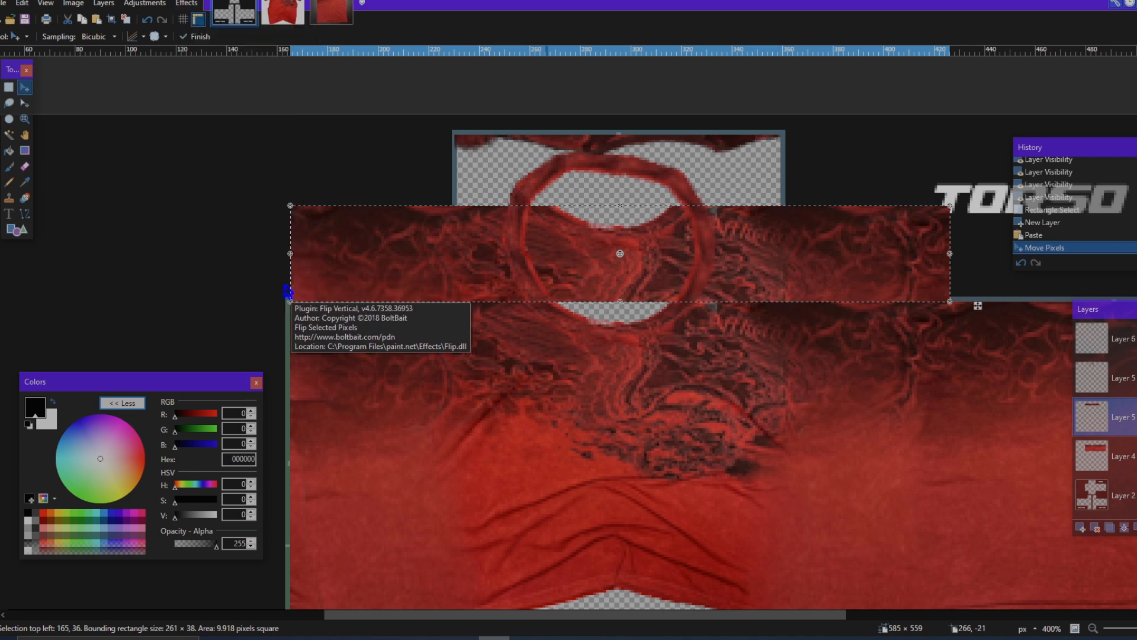
{"action": "key", "text": "ctrl+d"}
Step: Move template Layer 2 above the flipped band's layer so the panel outlines cover the fabric
{"action": "scroll", "coordinate": [740, 464], "scroll_direction": "down", "scroll_amount": 3}
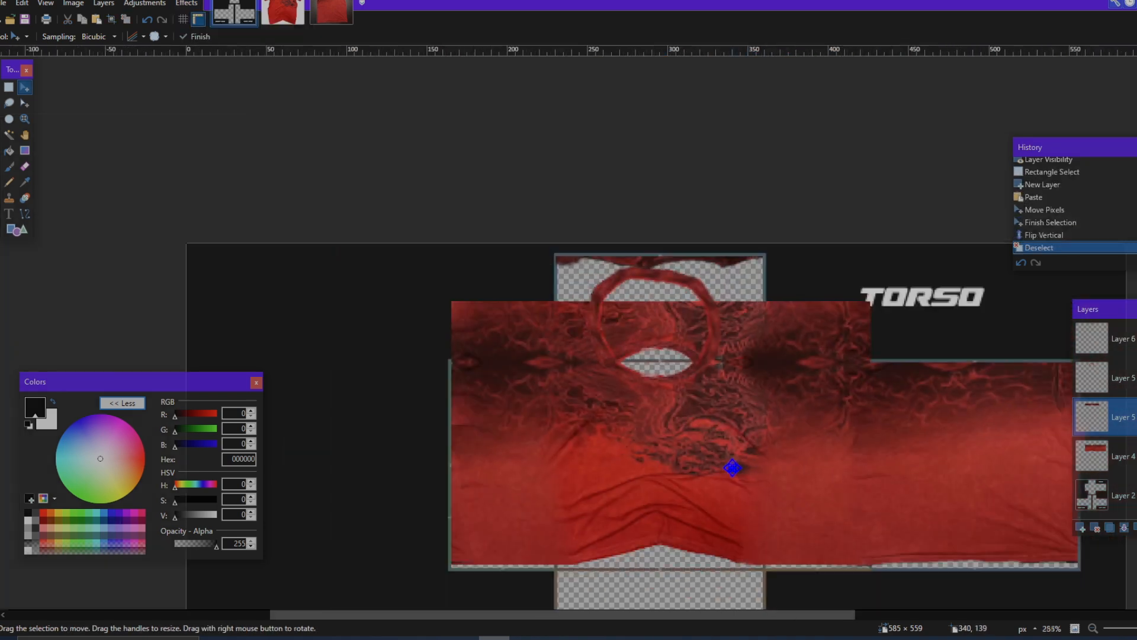
{"action": "scroll", "coordinate": [737, 464], "scroll_direction": "up", "scroll_amount": 2}
{"action": "scroll", "coordinate": [733, 466], "scroll_direction": "right", "scroll_amount": 3}
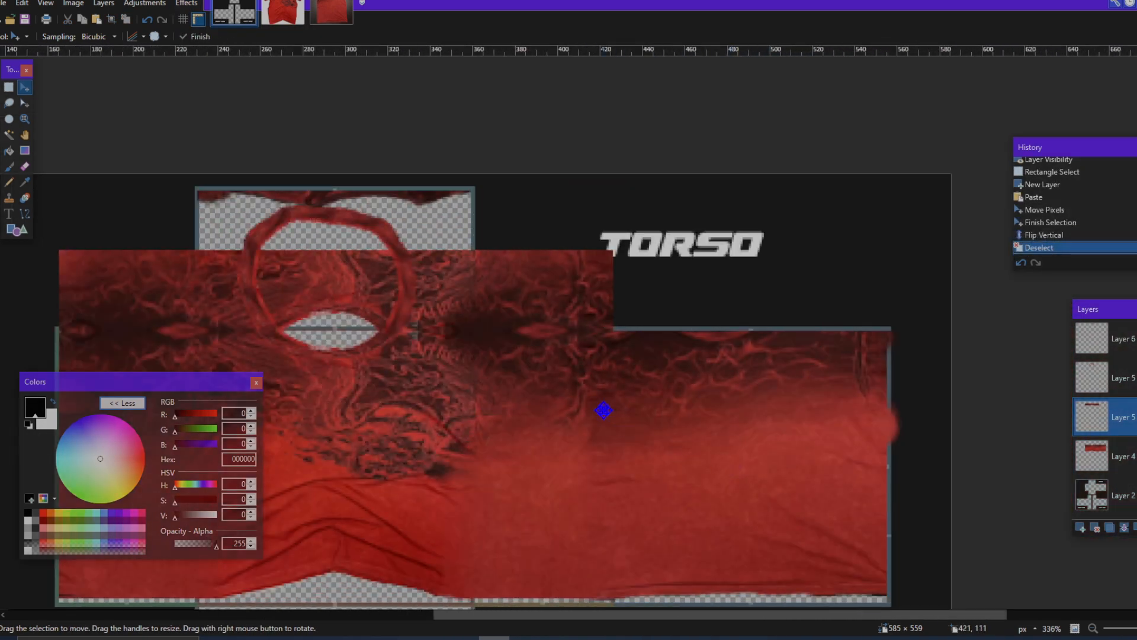
{"action": "scroll", "coordinate": [603, 410], "scroll_direction": "right", "scroll_amount": 1}
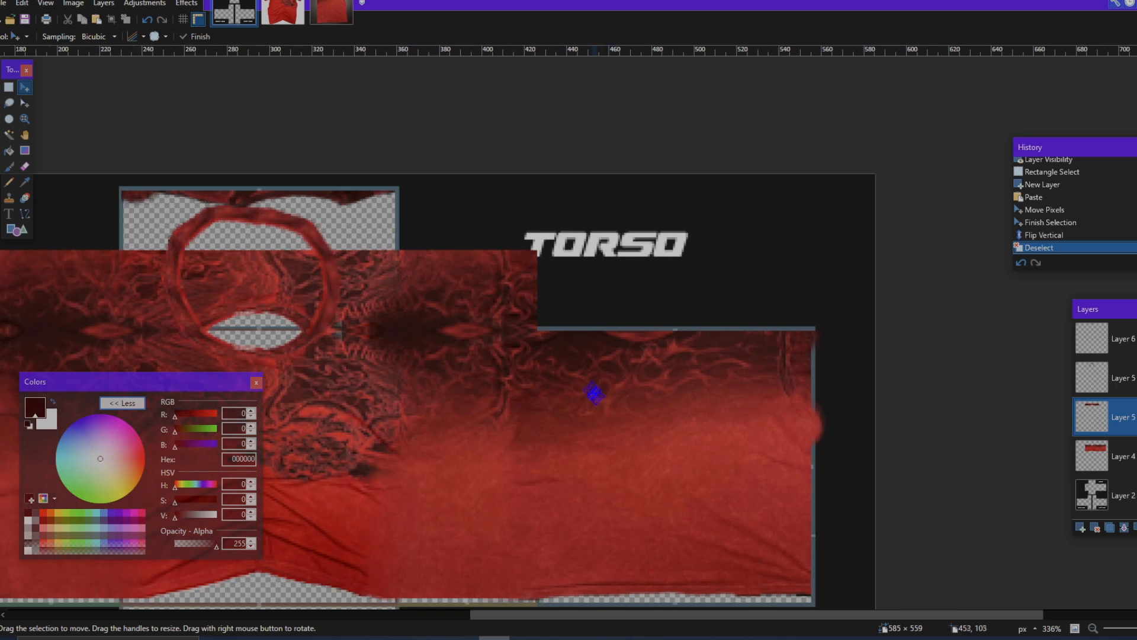
{"action": "scroll", "coordinate": [594, 393], "scroll_direction": "up", "scroll_amount": 2}
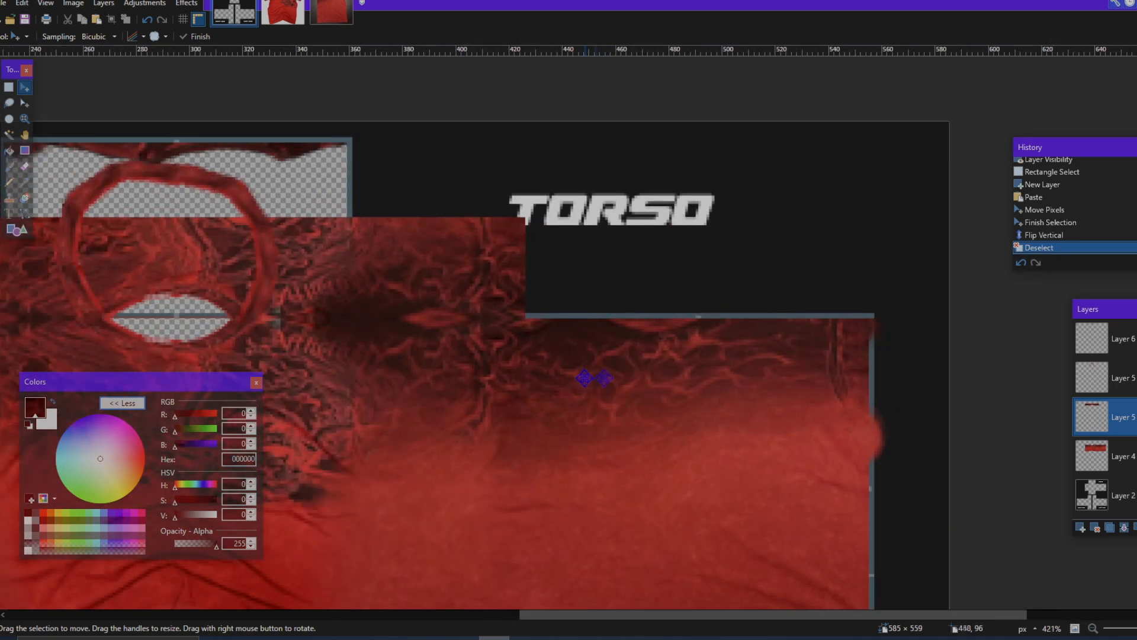
{"action": "left_click", "coordinate": [1105, 468]}
{"action": "left_click", "coordinate": [9, 88]}
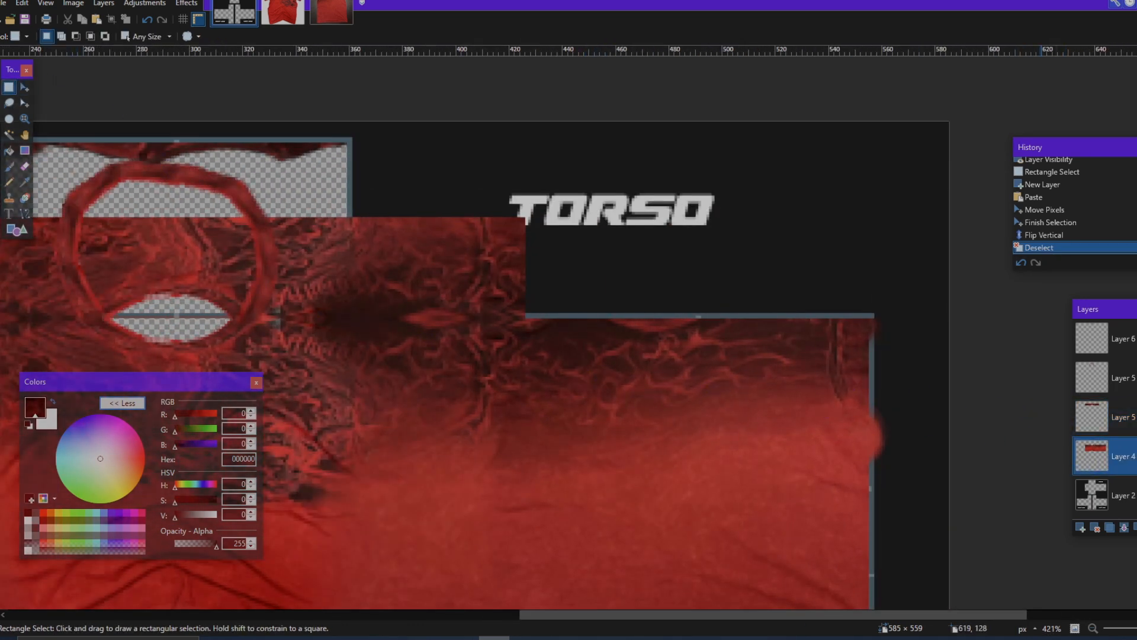
{"action": "left_click_drag", "start_coordinate": [1120, 486], "coordinate": [1119, 419]}
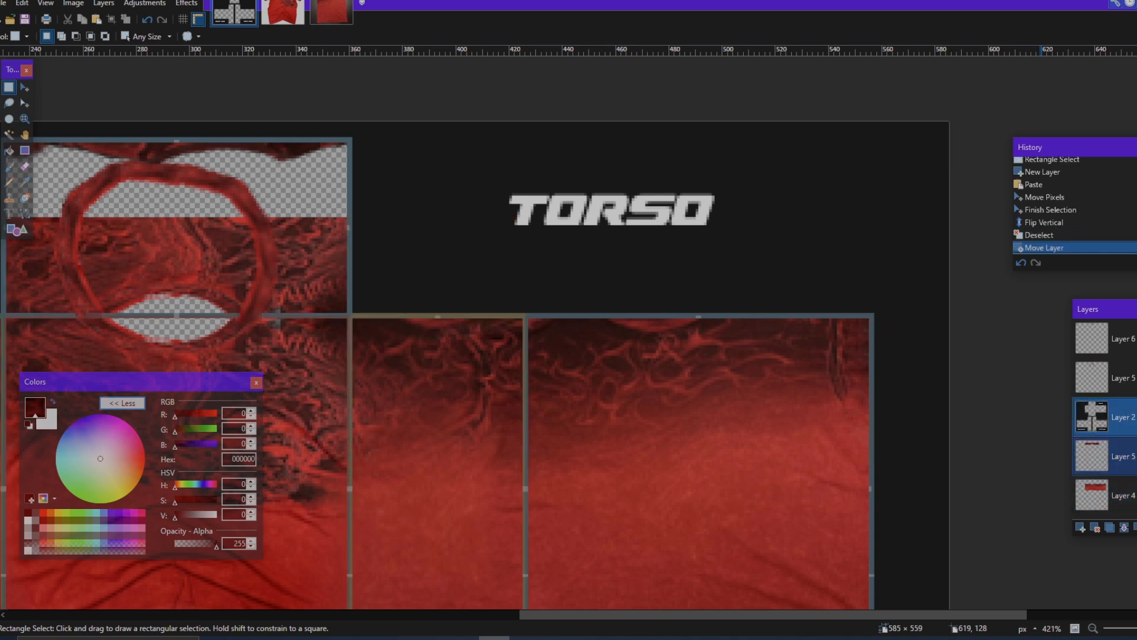
Step: Select a strip about 131 × 35 px along the upper edge of the rightmost torso panel on Layer 4
{"action": "left_click", "coordinate": [1120, 495]}
{"action": "scroll", "coordinate": [536, 286], "scroll_direction": "up", "scroll_amount": 4}
{"action": "scroll", "coordinate": [533, 308], "scroll_direction": "up", "scroll_amount": 2}
{"action": "left_click_drag", "start_coordinate": [515, 353], "coordinate": [749, 336]}
{"action": "scroll", "coordinate": [756, 335], "scroll_direction": "down", "scroll_amount": 5}
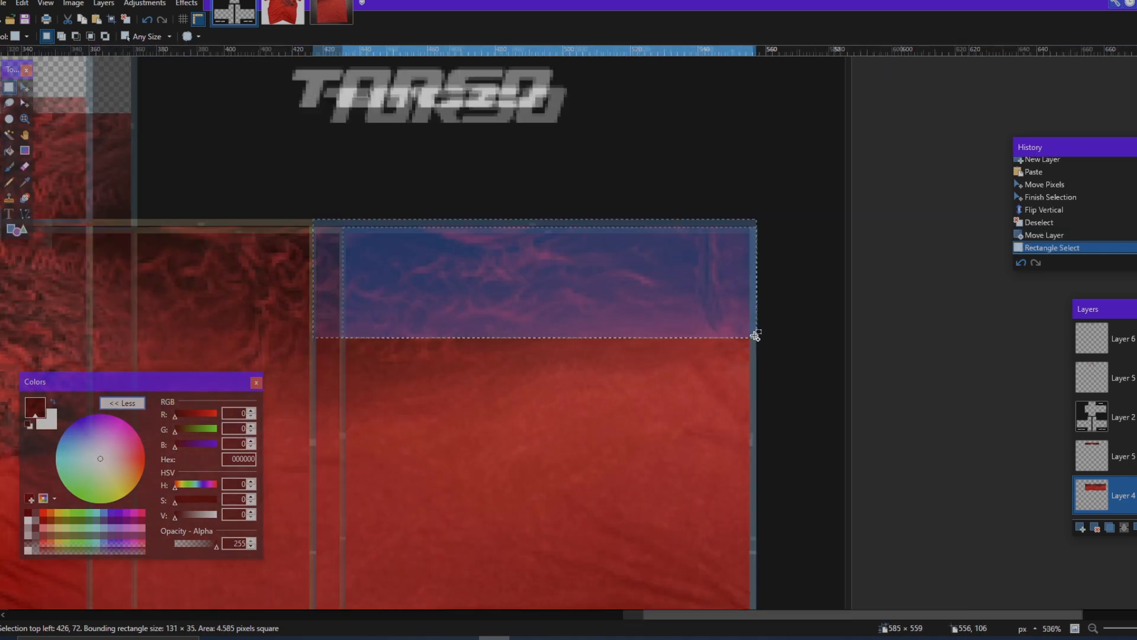
{"action": "scroll", "coordinate": [756, 336], "scroll_direction": "down", "scroll_amount": 4}
Step: Move template Layer 2 back below Layer 4, check Layer 4 by toggling its visibility, and select the flipped band's layer
{"action": "left_click_drag", "start_coordinate": [1114, 417], "coordinate": [1133, 501]}
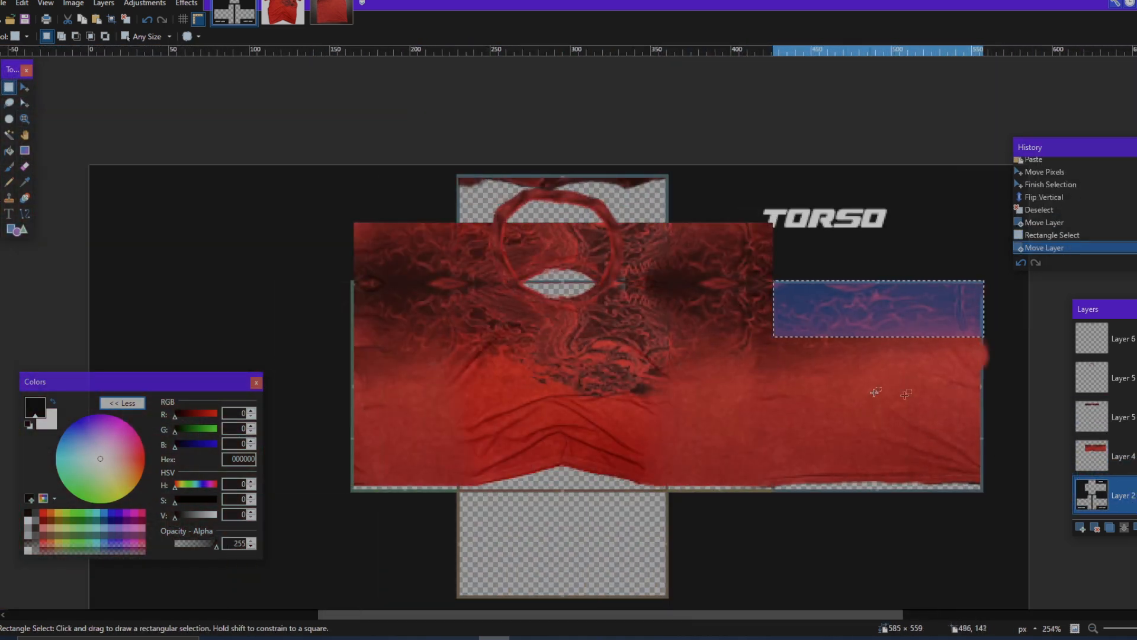
{"action": "left_click", "coordinate": [1115, 456]}
{"action": "left_click", "coordinate": [1136, 456]}
{"action": "left_click", "coordinate": [1136, 456]}
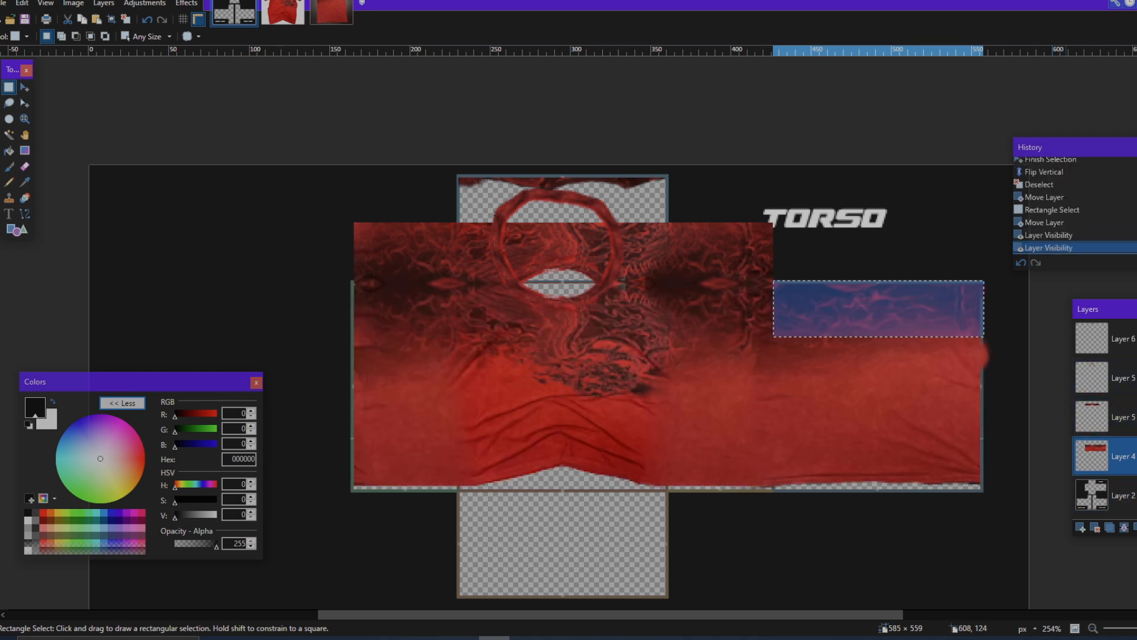
{"action": "left_click", "coordinate": [1121, 417]}
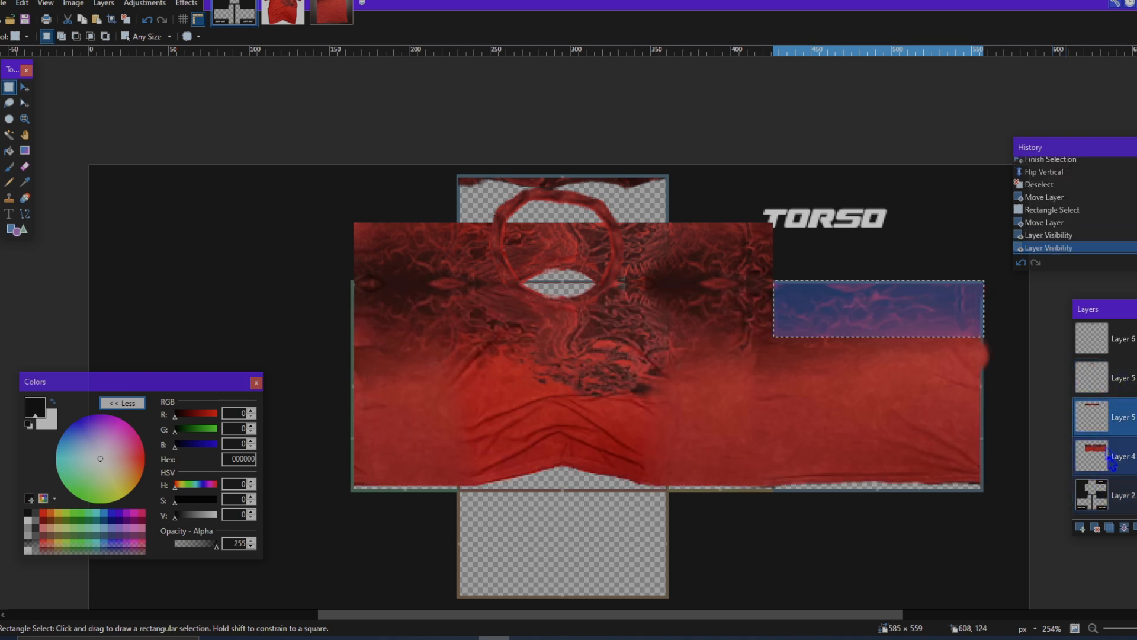
Step: Paste the copied strip onto a new layer, align it with the upper edge of the torso's top panel, and deselect
{"action": "key", "text": "ctrl+shift+v"}
{"action": "left_click_drag", "start_coordinate": [982, 331], "coordinate": [698, 238]}
{"action": "left_click_drag", "start_coordinate": [621, 208], "coordinate": [621, 208]}
{"action": "scroll", "coordinate": [637, 190], "scroll_direction": "up", "scroll_amount": 2}
{"action": "scroll", "coordinate": [639, 192], "scroll_direction": "down", "scroll_amount": 1}
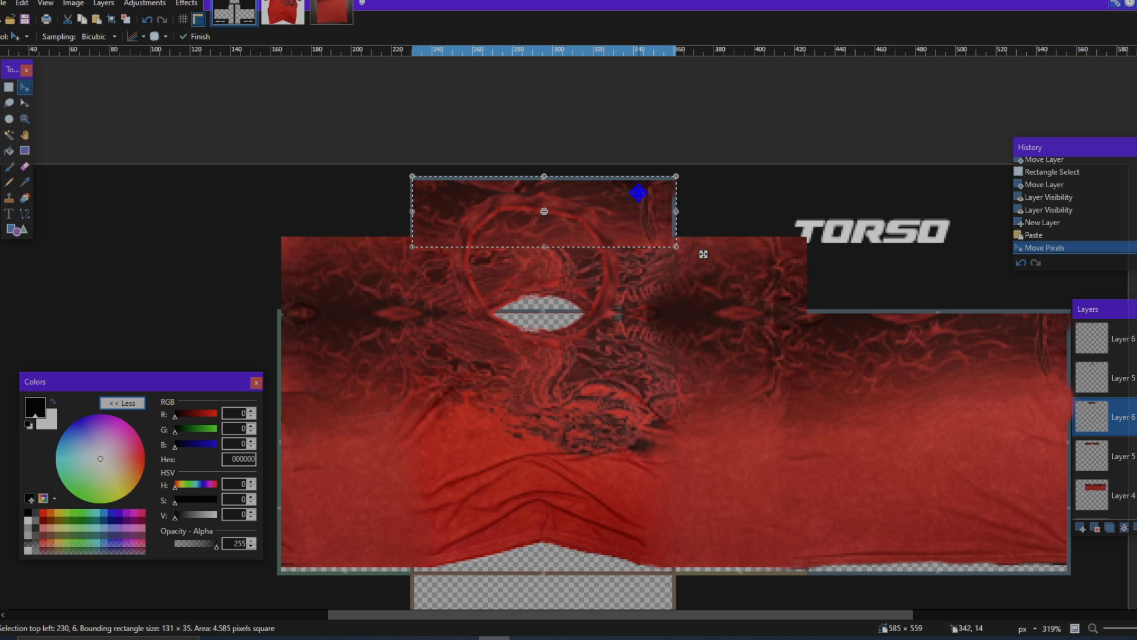
{"action": "key", "text": "ctrl+d"}
Step: Select the left half of the strip on the top panel, about 65 × 28 px
{"action": "scroll", "coordinate": [736, 307], "scroll_direction": "down", "scroll_amount": 3}
{"action": "scroll", "coordinate": [720, 296], "scroll_direction": "up", "scroll_amount": 3}
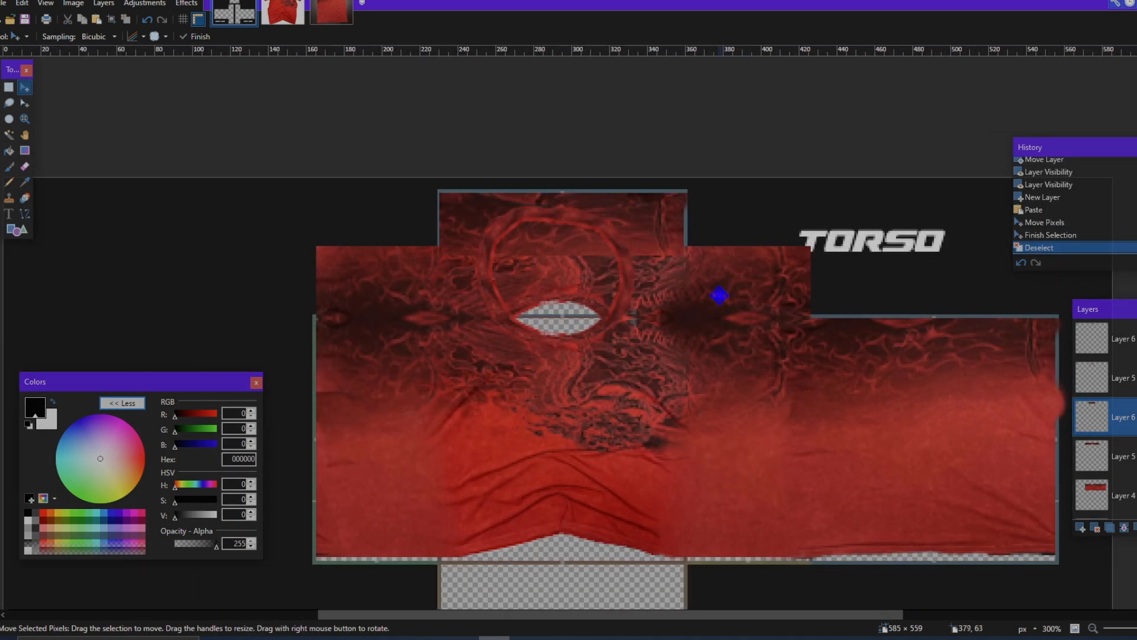
{"action": "scroll", "coordinate": [719, 295], "scroll_direction": "up", "scroll_amount": 1}
{"action": "left_click", "coordinate": [11, 89]}
{"action": "scroll", "coordinate": [367, 221], "scroll_direction": "up", "scroll_amount": 2}
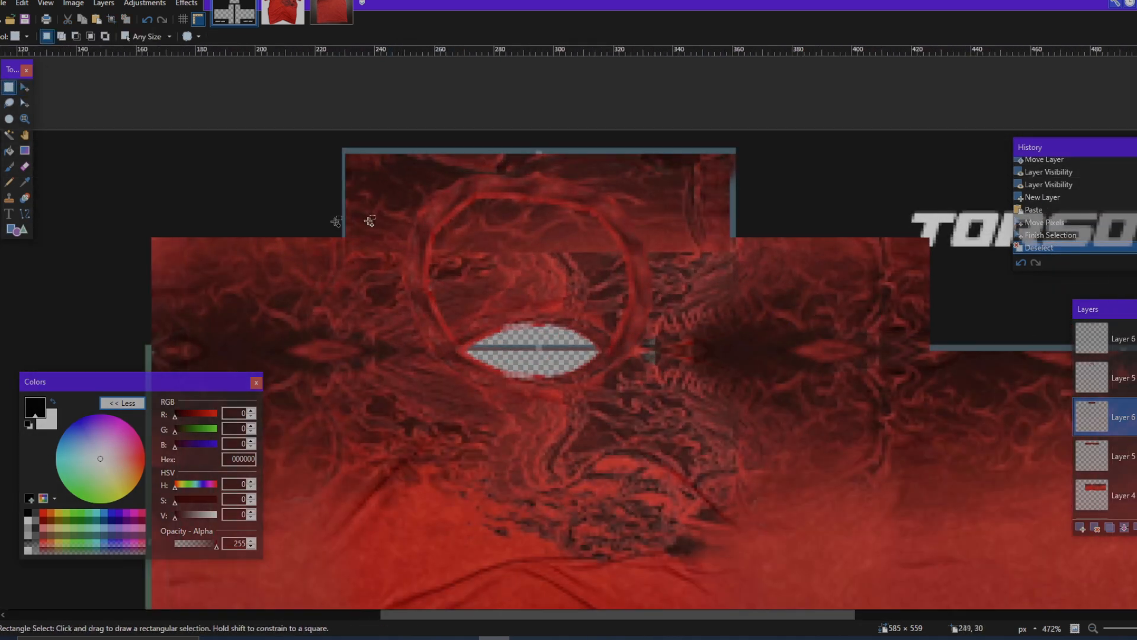
{"action": "scroll", "coordinate": [371, 254], "scroll_direction": "down", "scroll_amount": 4}
{"action": "scroll", "coordinate": [346, 182], "scroll_direction": "up", "scroll_amount": 3}
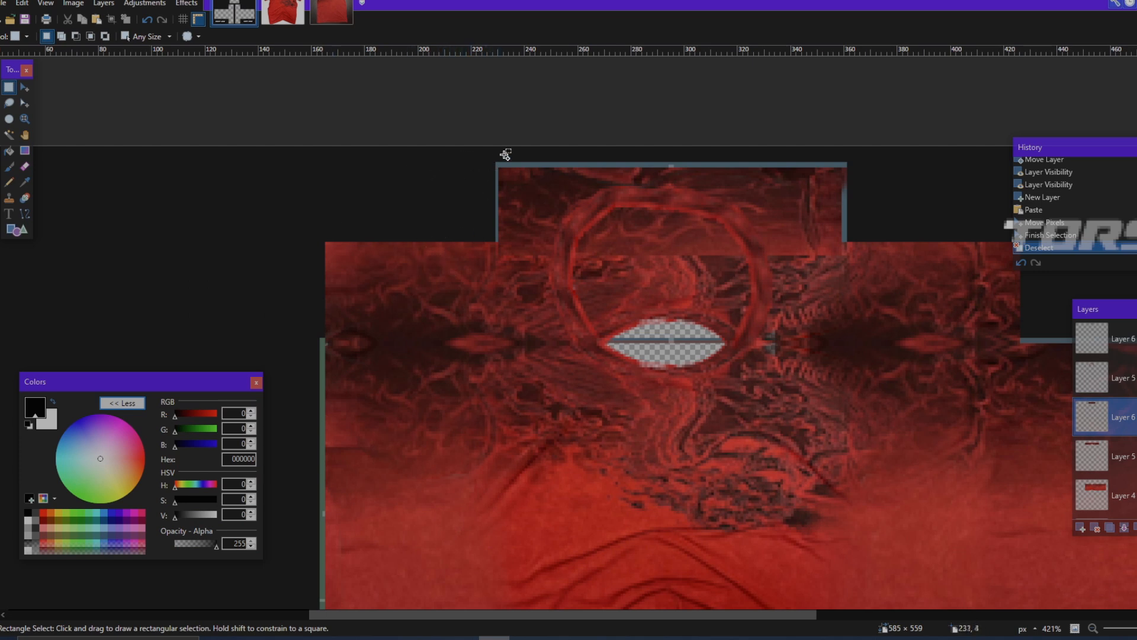
{"action": "scroll", "coordinate": [505, 155], "scroll_direction": "up", "scroll_amount": 5}
{"action": "left_click_drag", "start_coordinate": [481, 185], "coordinate": [629, 399]}
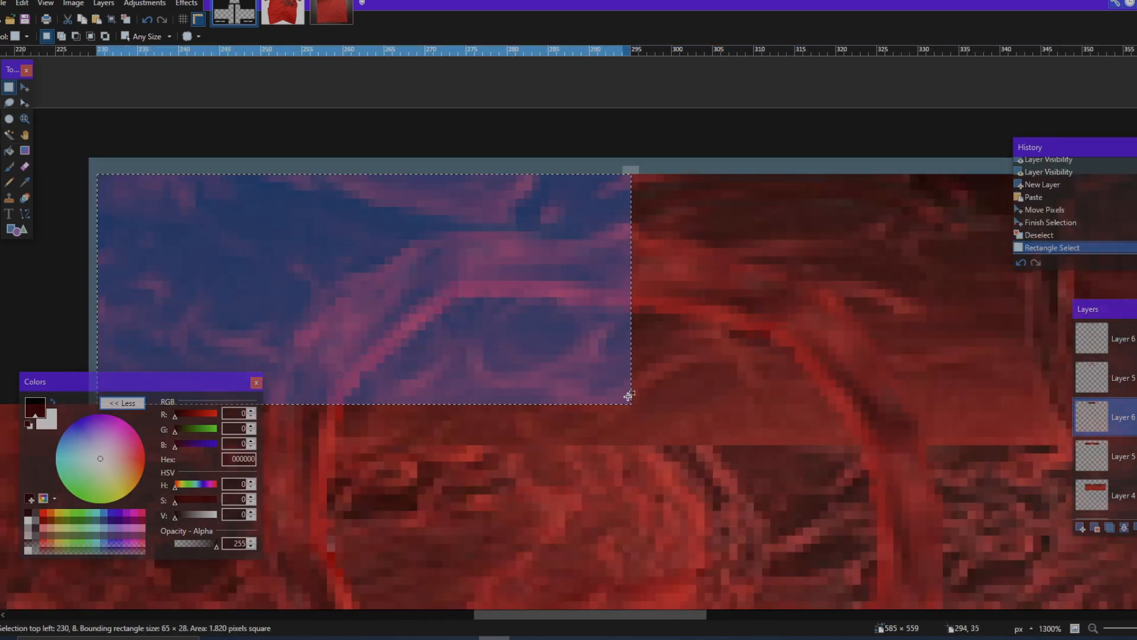
Step: Try to paste a copy of the selected patch just left of the top panel and flip it horizontally
{"action": "scroll", "coordinate": [629, 394], "scroll_direction": "down", "scroll_amount": 5}
{"action": "key", "text": "ctrl+v"}
{"action": "left_click_drag", "start_coordinate": [775, 402], "coordinate": [584, 405]}
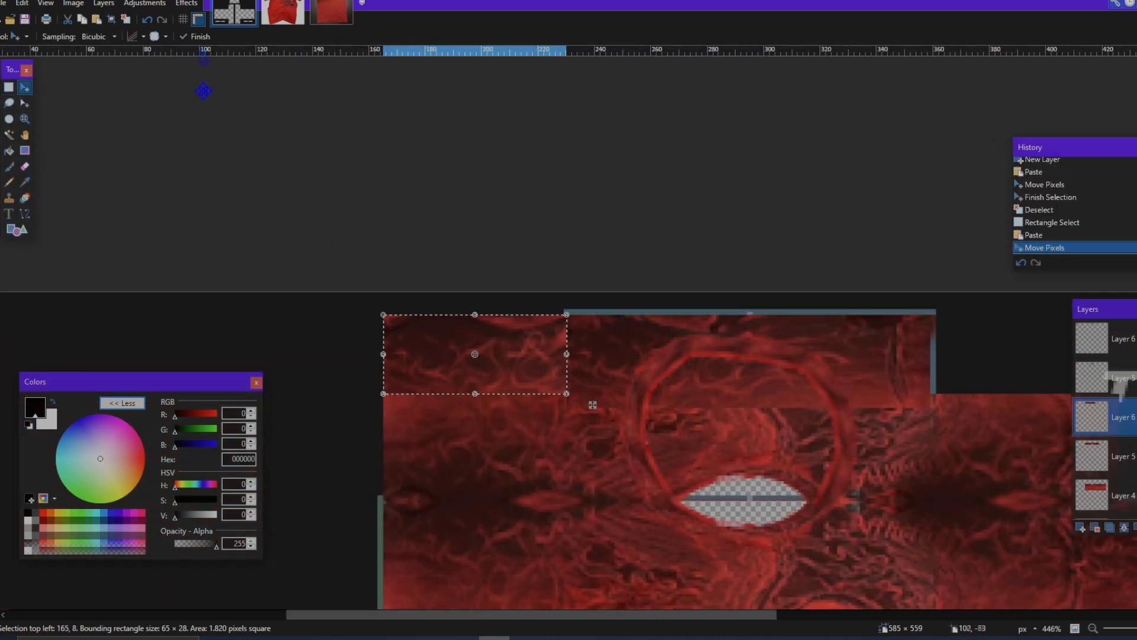
{"action": "left_click", "coordinate": [187, 4]}
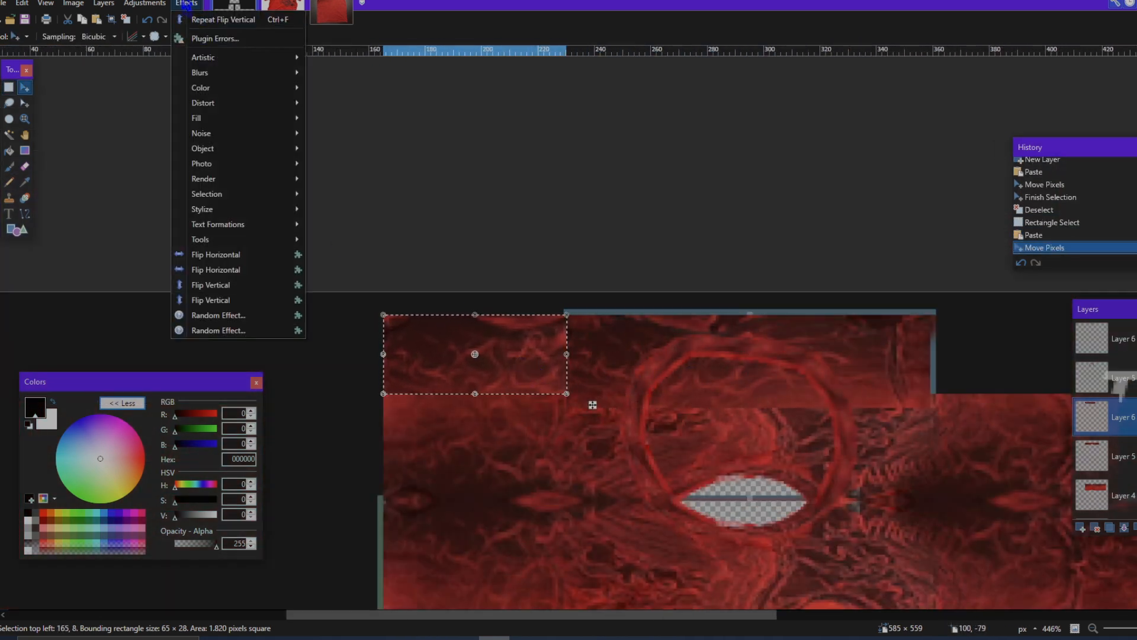
{"action": "left_click", "coordinate": [255, 286]}
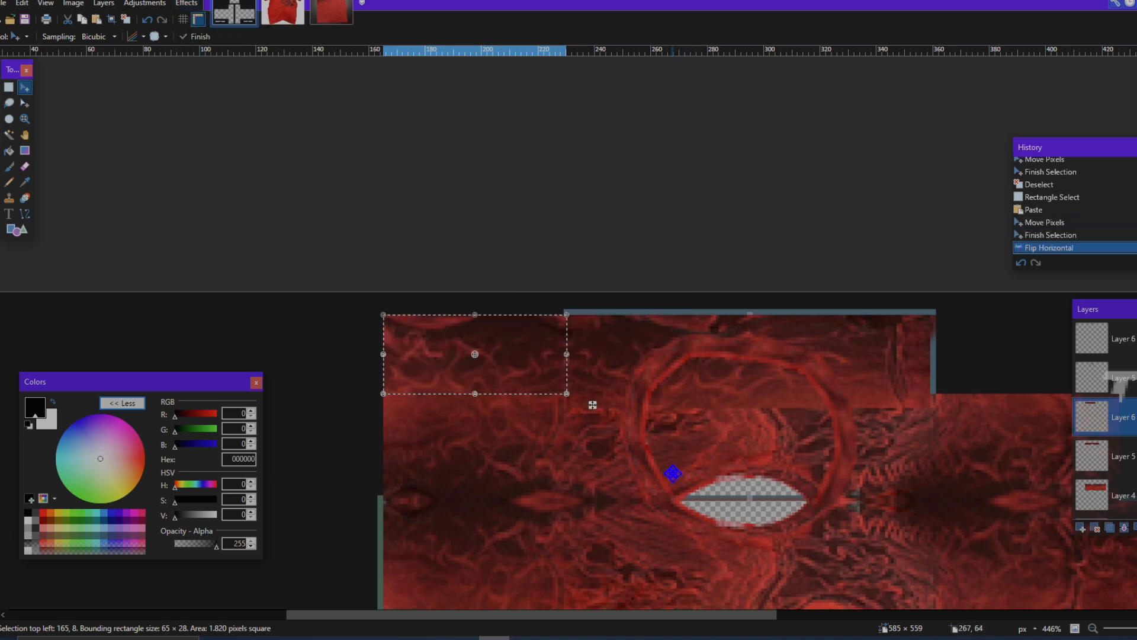
{"action": "key", "text": "ctrl+shift+a"}
{"action": "scroll", "coordinate": [714, 501], "scroll_direction": "down", "scroll_amount": 5}
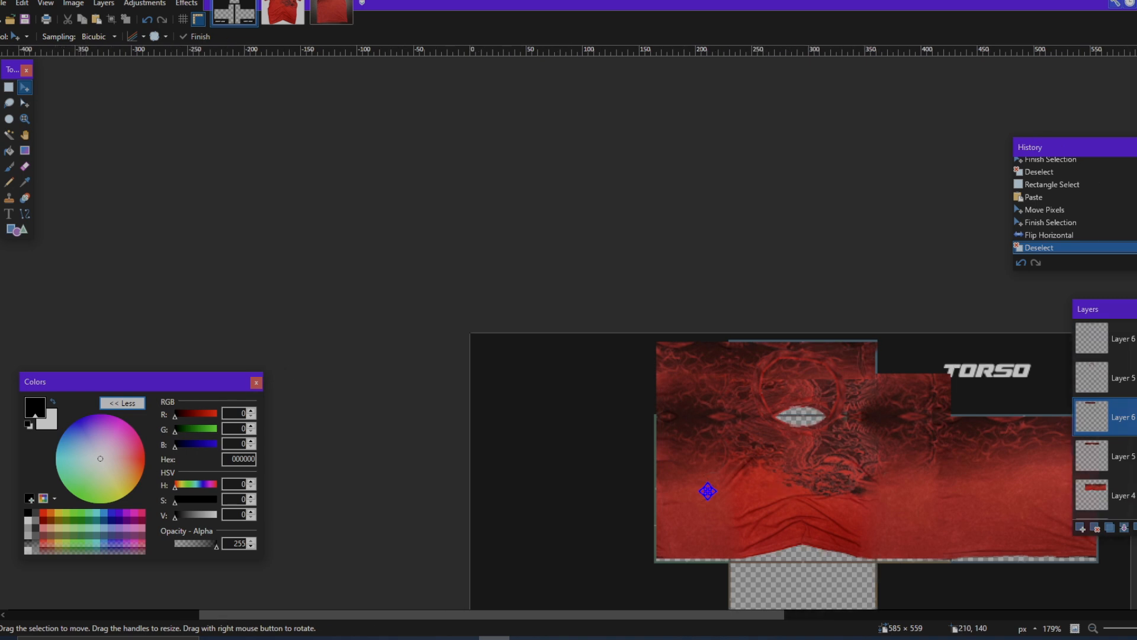
{"action": "scroll", "coordinate": [840, 362], "scroll_direction": "up", "scroll_amount": 5}
Step: Undo the patch's deselection, horizontal flip and move
{"action": "key", "text": "ctrl+z"}
{"action": "key", "text": "ctrl+z"}
{"action": "key", "text": "ctrl+z"}
{"action": "key", "text": "ctrl+z"}
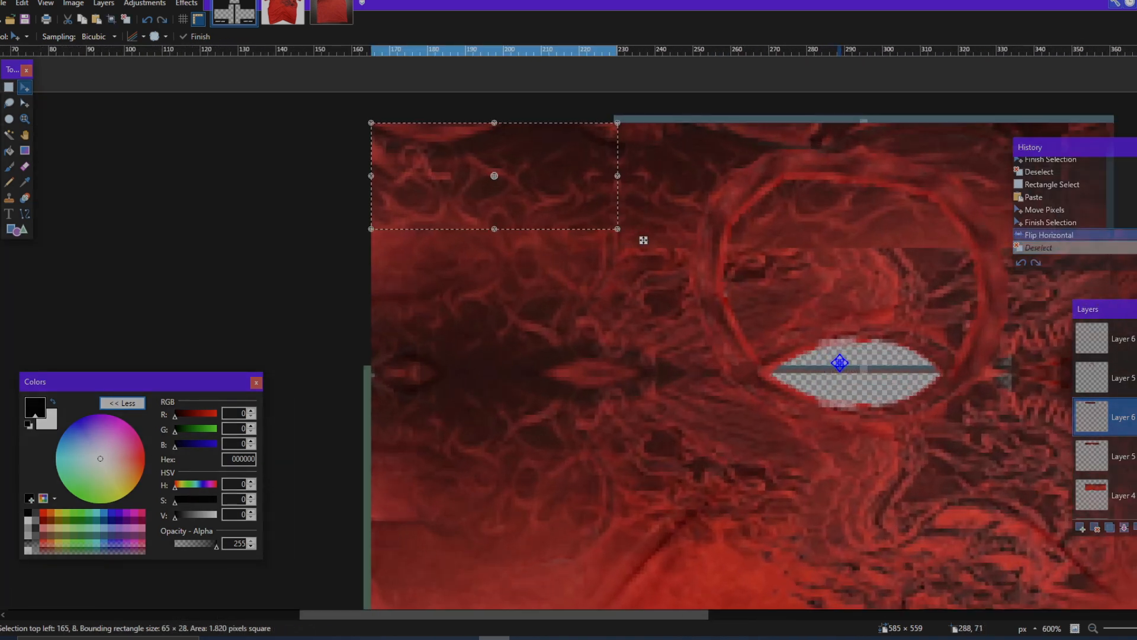
Step: Extend the selection's lower edge to the bottom of the pasted strip, making it 65 × 33 px
{"action": "left_click", "coordinate": [25, 103]}
{"action": "scroll", "coordinate": [872, 157], "scroll_direction": "up", "scroll_amount": 2}
{"action": "left_click_drag", "start_coordinate": [670, 264], "coordinate": [674, 285]}
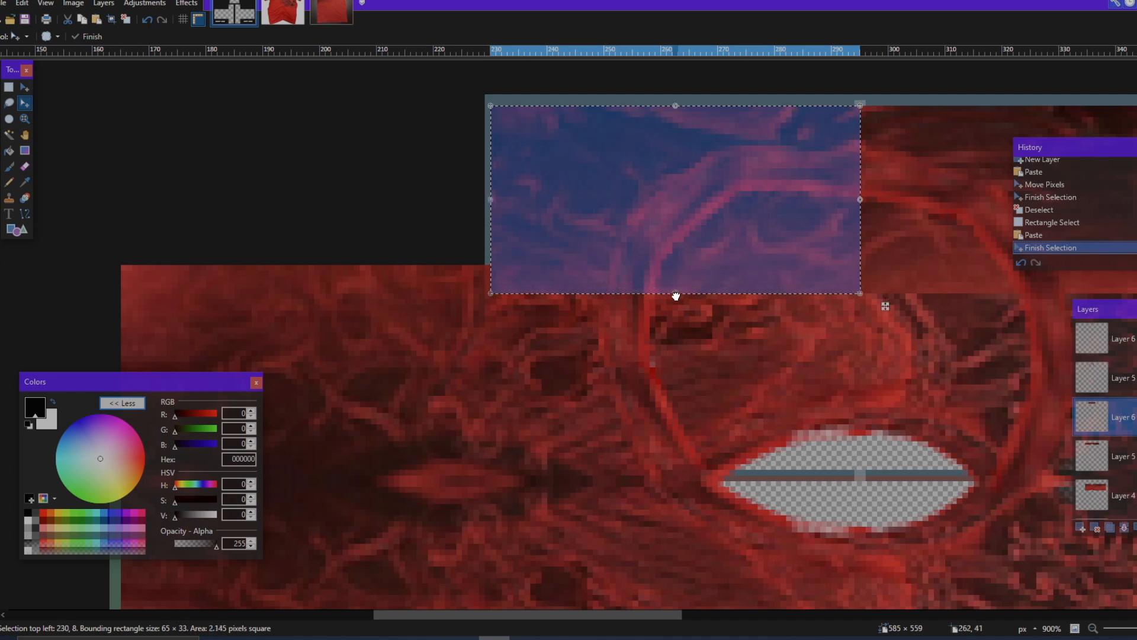
{"action": "scroll", "coordinate": [863, 259], "scroll_direction": "up", "scroll_amount": 2}
{"action": "scroll", "coordinate": [841, 279], "scroll_direction": "down", "scroll_amount": 4}
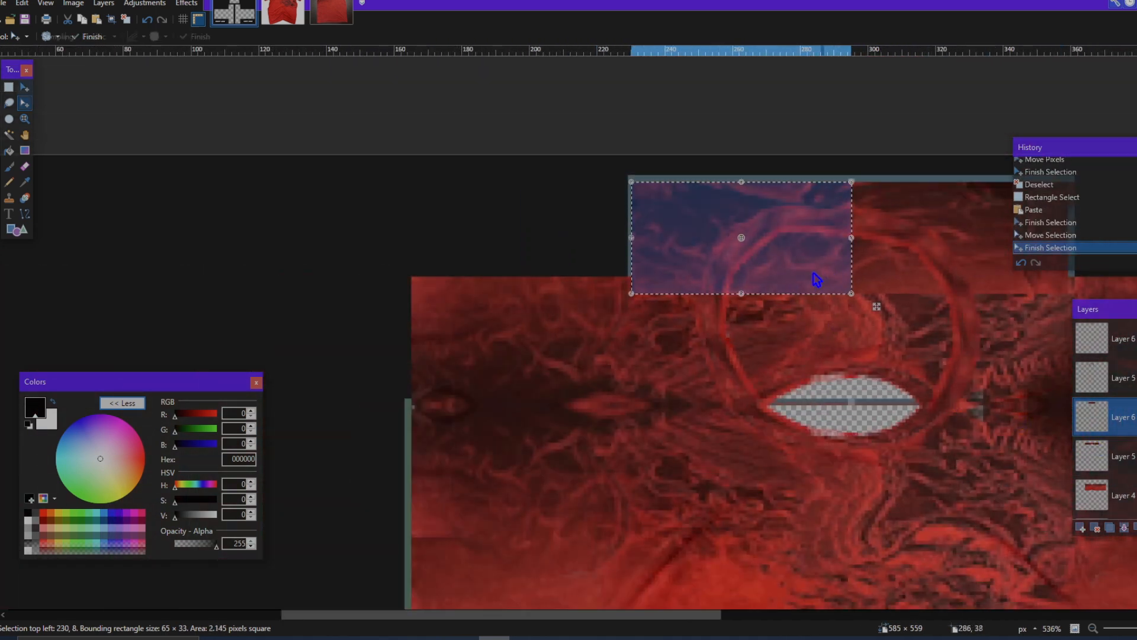
Step: Paste a copy of the enlarged patch just left of the top panel, flip it horizontally and deselect
{"action": "key", "text": "ctrl+v"}
{"action": "left_click_drag", "start_coordinate": [650, 306], "coordinate": [653, 306]}
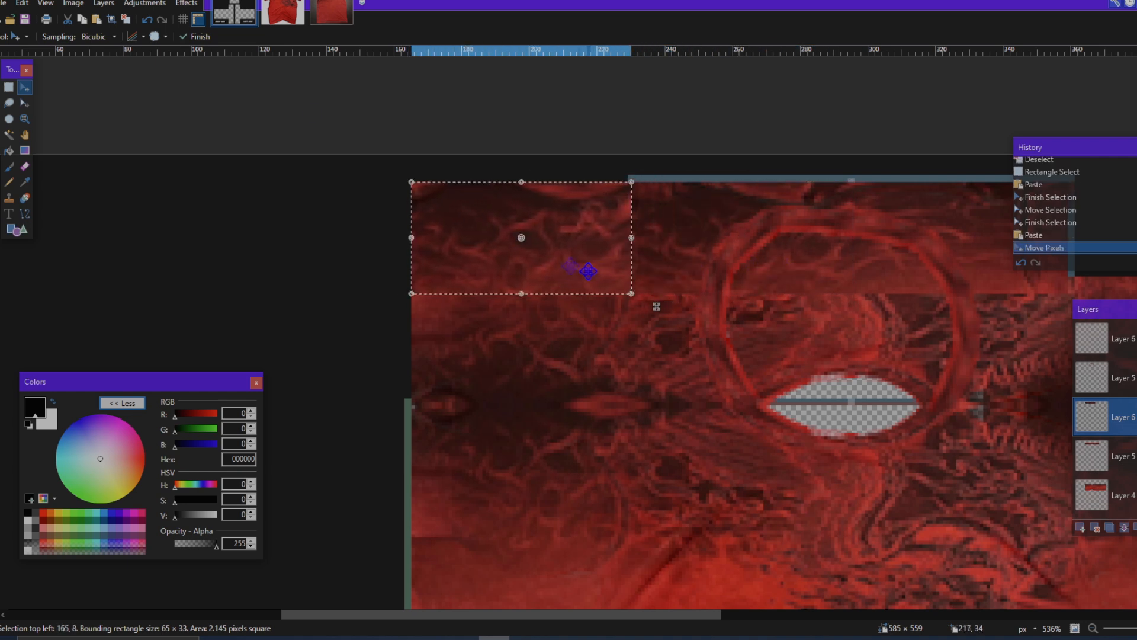
{"action": "left_click", "coordinate": [200, 6]}
{"action": "left_click", "coordinate": [237, 255]}
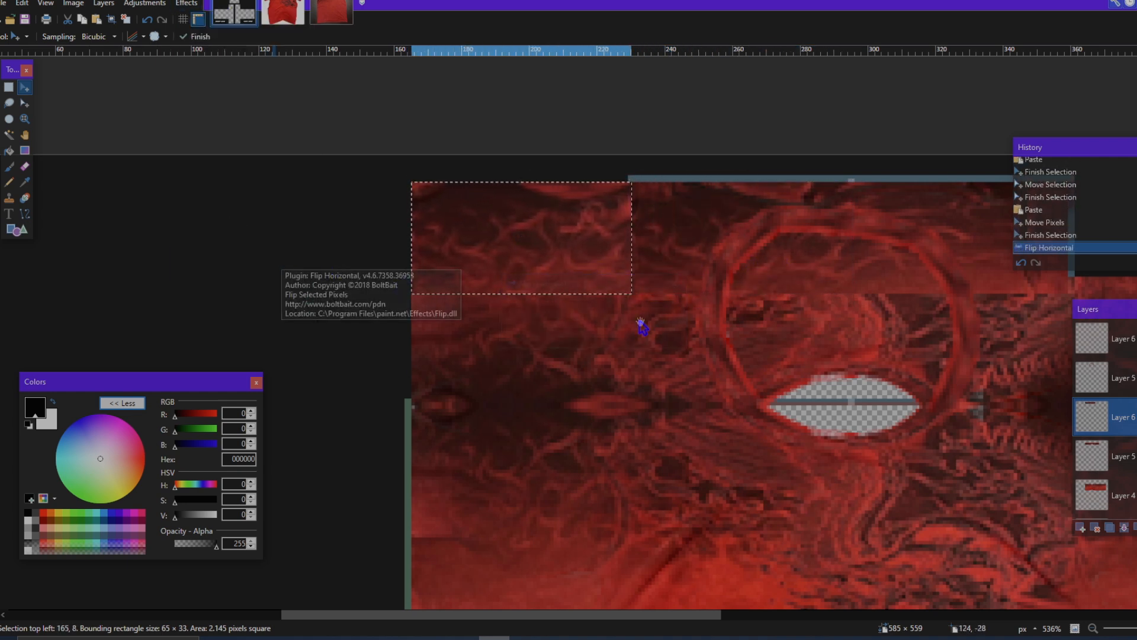
{"action": "scroll", "coordinate": [657, 306], "scroll_direction": "up", "scroll_amount": 2}
{"action": "scroll", "coordinate": [657, 307], "scroll_direction": "down", "scroll_amount": 1}
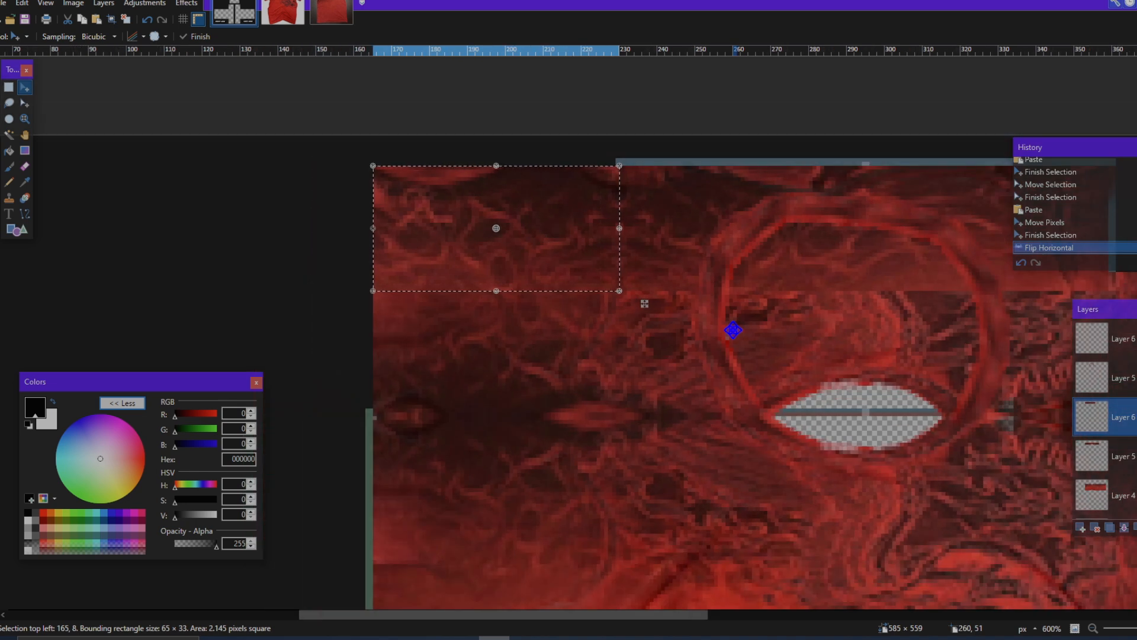
{"action": "key", "text": "ctrl+d"}
{"action": "scroll", "coordinate": [751, 403], "scroll_direction": "down", "scroll_amount": 3}
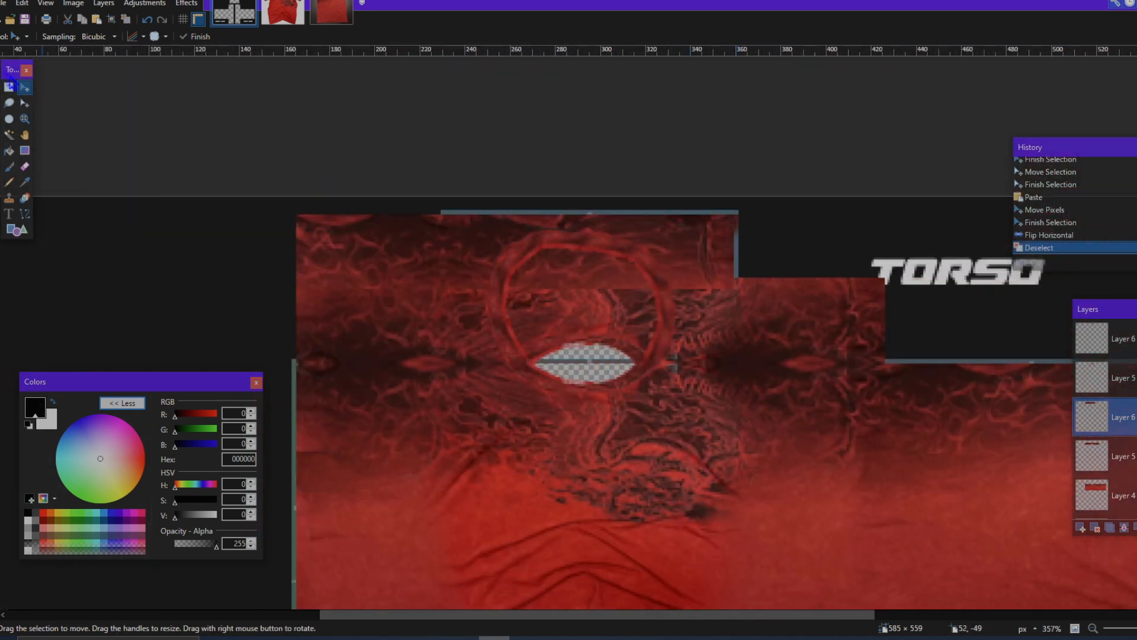
Step: Select the right half of the top panel's strip, about 64 × 33 px, and toggle the visibility of the flipped band's layer
{"action": "left_click", "coordinate": [9, 87]}
{"action": "scroll", "coordinate": [764, 228], "scroll_direction": "up", "scroll_amount": 4}
{"action": "left_click_drag", "start_coordinate": [765, 214], "coordinate": [403, 395]}
{"action": "scroll", "coordinate": [403, 394], "scroll_direction": "down", "scroll_amount": 4}
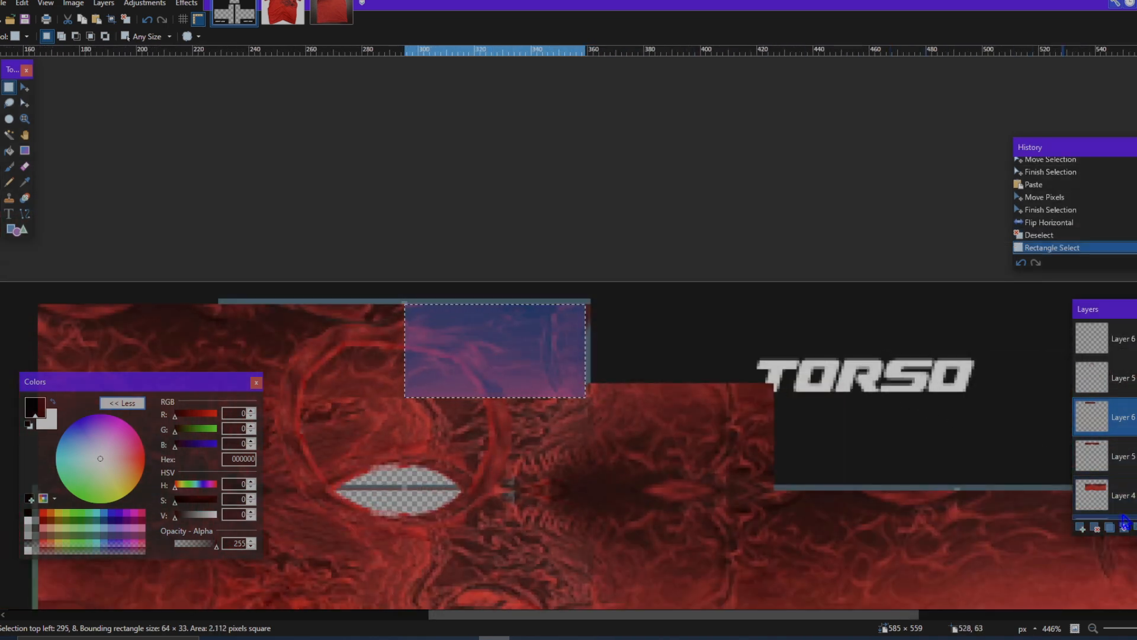
{"action": "left_click", "coordinate": [1135, 456]}
{"action": "left_click", "coordinate": [1135, 456]}
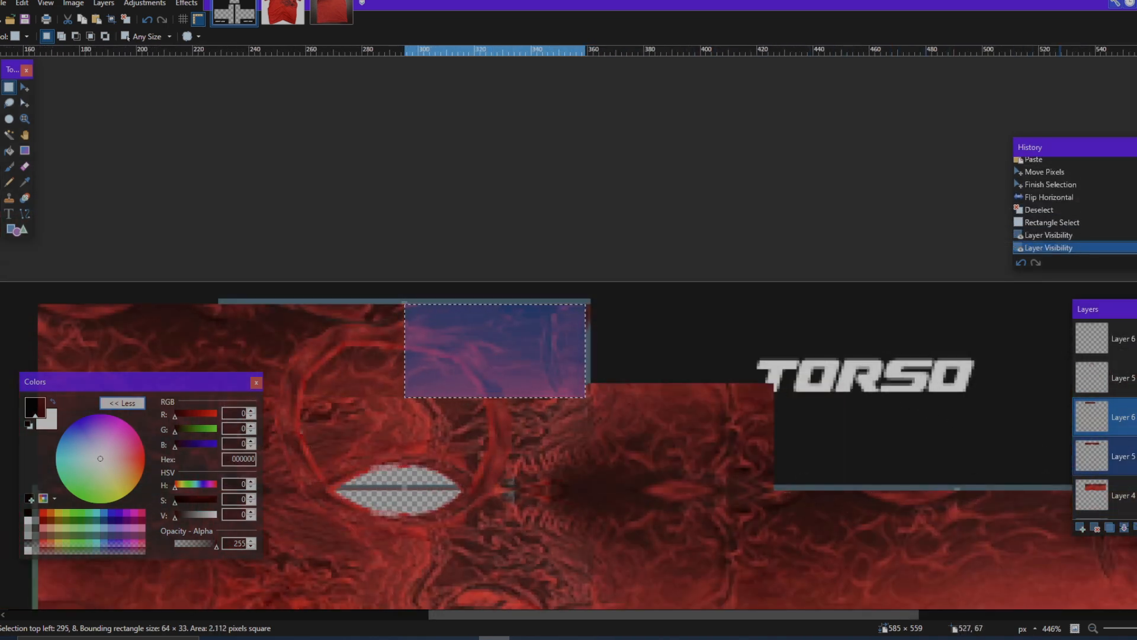
Step: Paste a copy of the 64 × 33 px strip and place it directly against the top panel's right edge
{"action": "key", "text": "ctrl+v"}
{"action": "left_click_drag", "start_coordinate": [610, 408], "coordinate": [823, 419]}
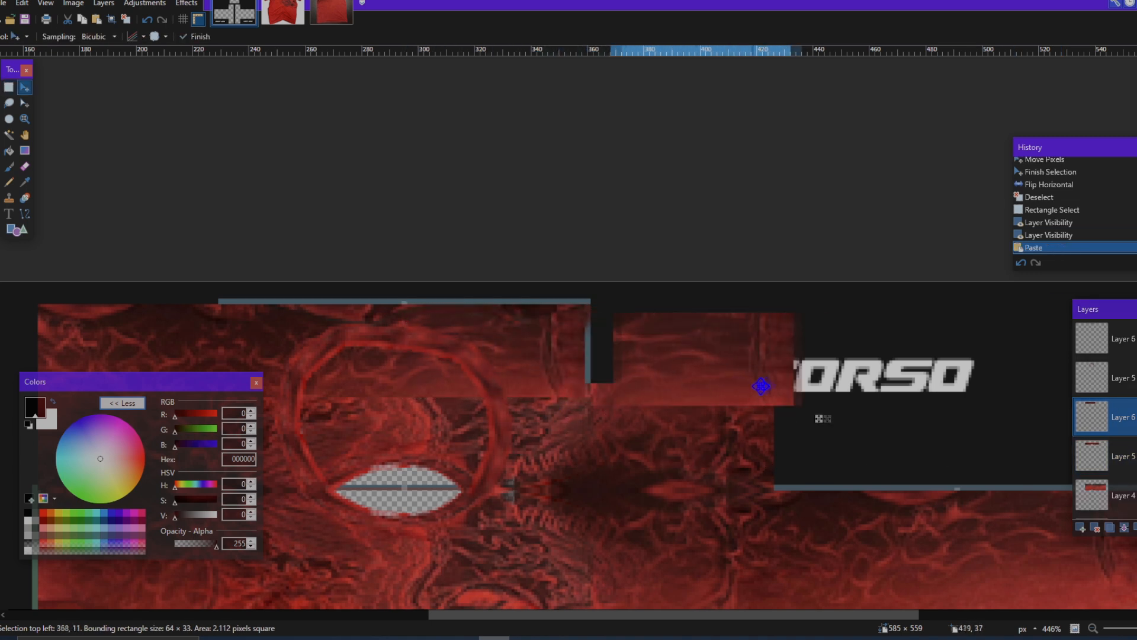
{"action": "left_click", "coordinate": [185, 4]}
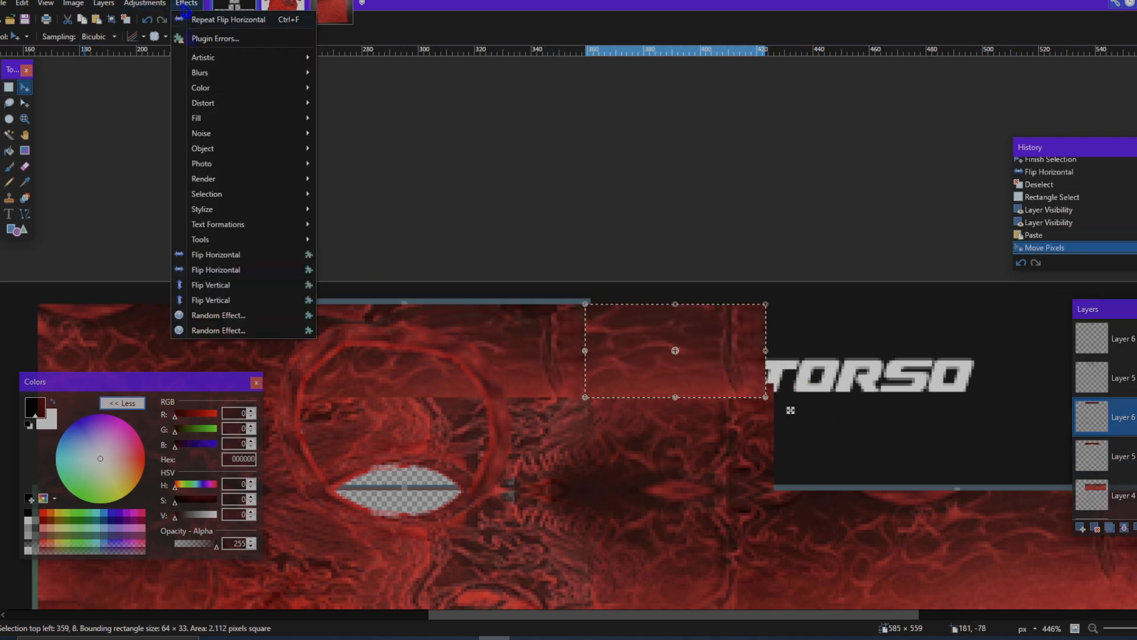
{"action": "left_click", "coordinate": [283, 286]}
{"action": "key", "text": "ctrl+z"}
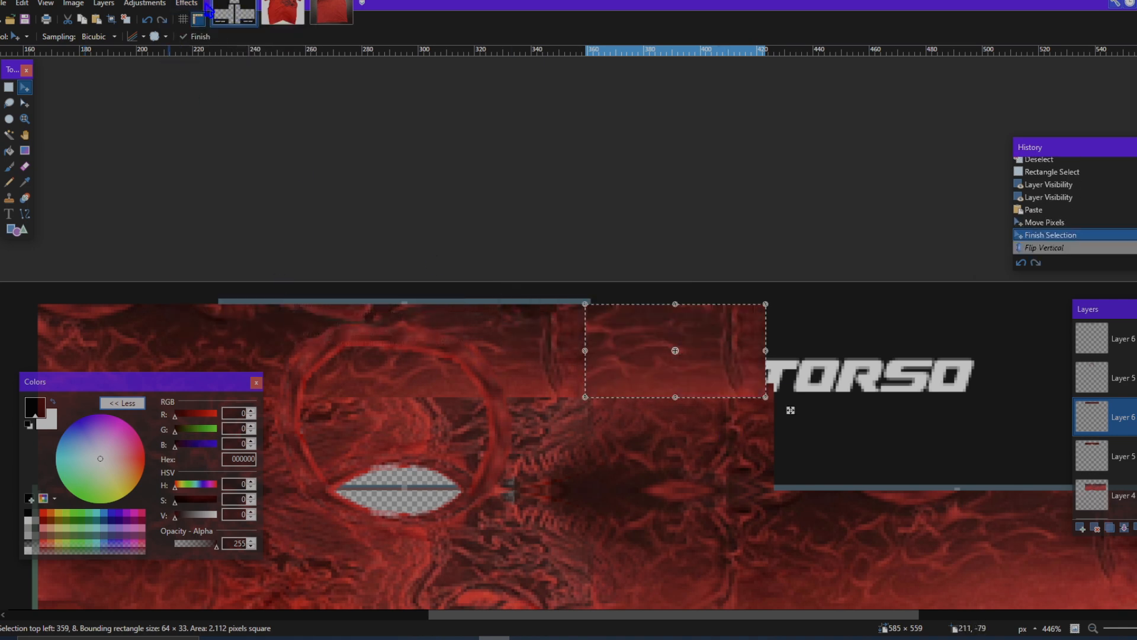
Step: Flip the pasted strip horizontally so it mirrors the top panel's fabric, and deselect it
{"action": "left_click", "coordinate": [186, 5]}
{"action": "left_click", "coordinate": [216, 254]}
{"action": "scroll", "coordinate": [628, 474], "scroll_direction": "left", "scroll_amount": 3}
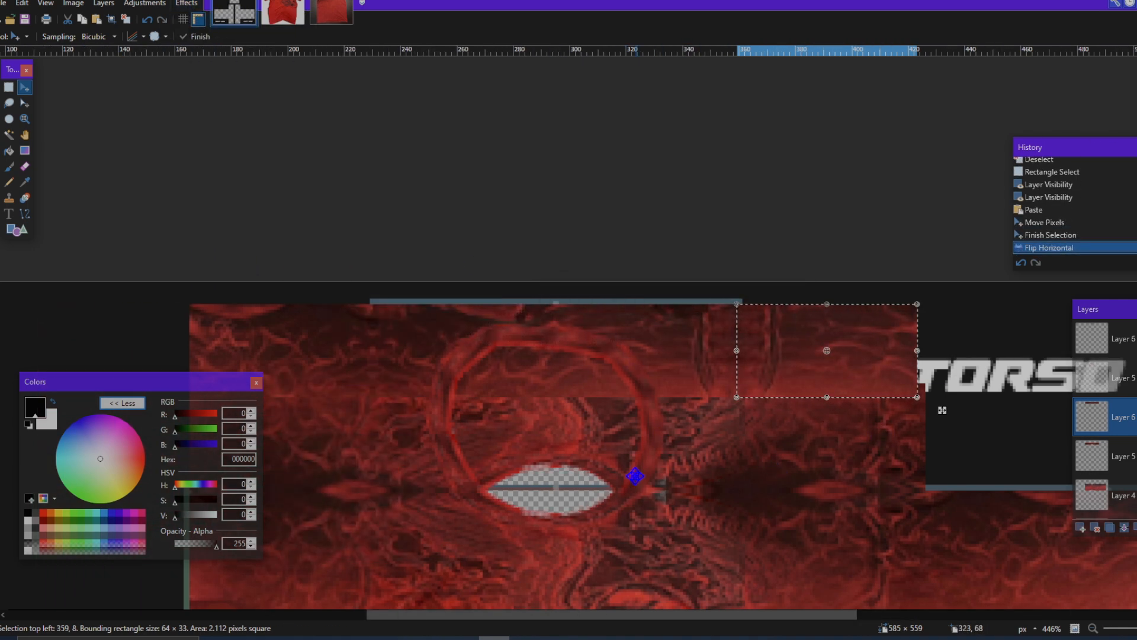
{"action": "key", "text": "ctrl+d"}
Step: Toggle the visibility of the selected mirrored band layer to compare the top panel with and without it
{"action": "scroll", "coordinate": [635, 476], "scroll_direction": "down", "scroll_amount": 6}
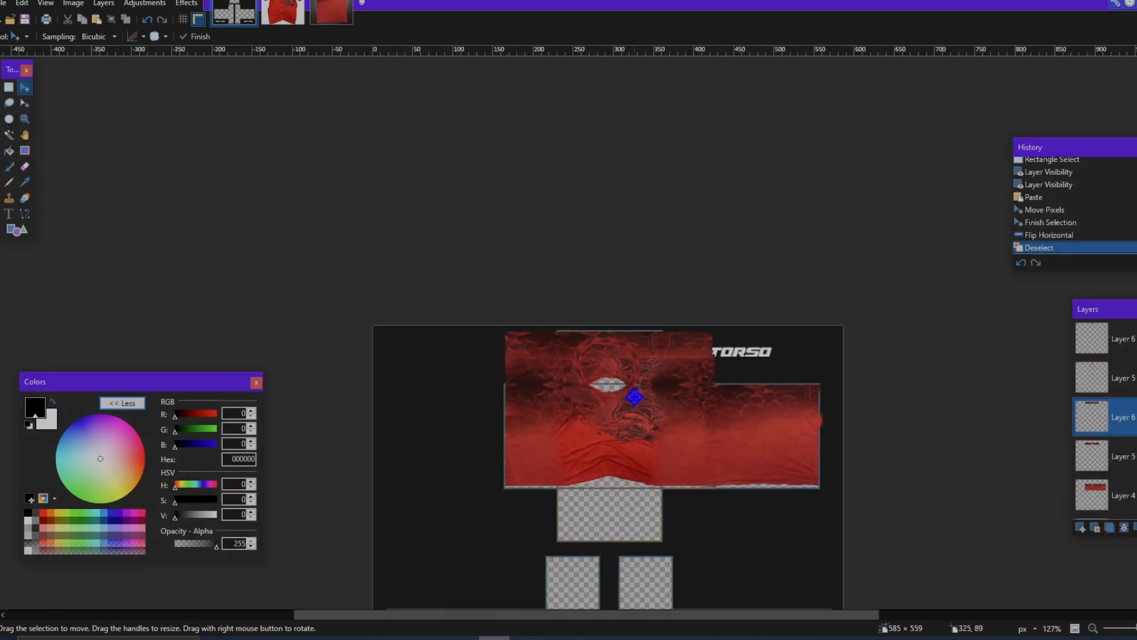
{"action": "scroll", "coordinate": [635, 273], "scroll_direction": "up", "scroll_amount": 6}
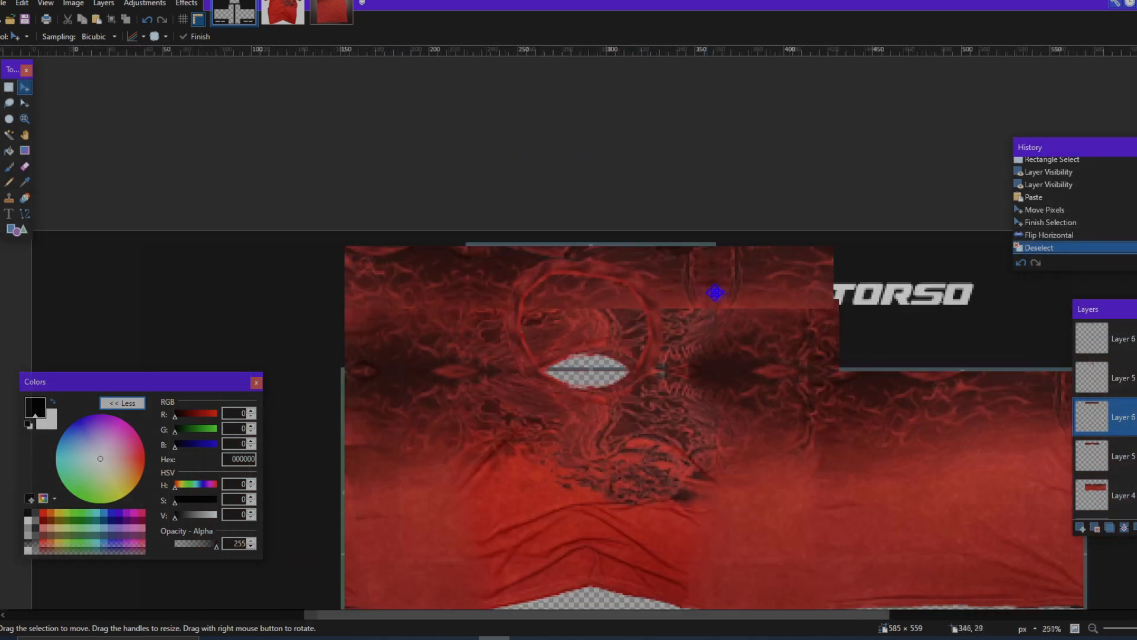
{"action": "left_click", "coordinate": [1136, 417]}
{"action": "left_click", "coordinate": [1136, 417]}
{"action": "left_click", "coordinate": [1136, 417]}
{"action": "left_click", "coordinate": [1136, 417]}
{"action": "left_click", "coordinate": [1136, 417]}
{"action": "left_click_drag", "start_coordinate": [331, 301], "coordinate": [622, 302]}
{"action": "scroll", "coordinate": [660, 303], "scroll_direction": "up", "scroll_amount": 5}
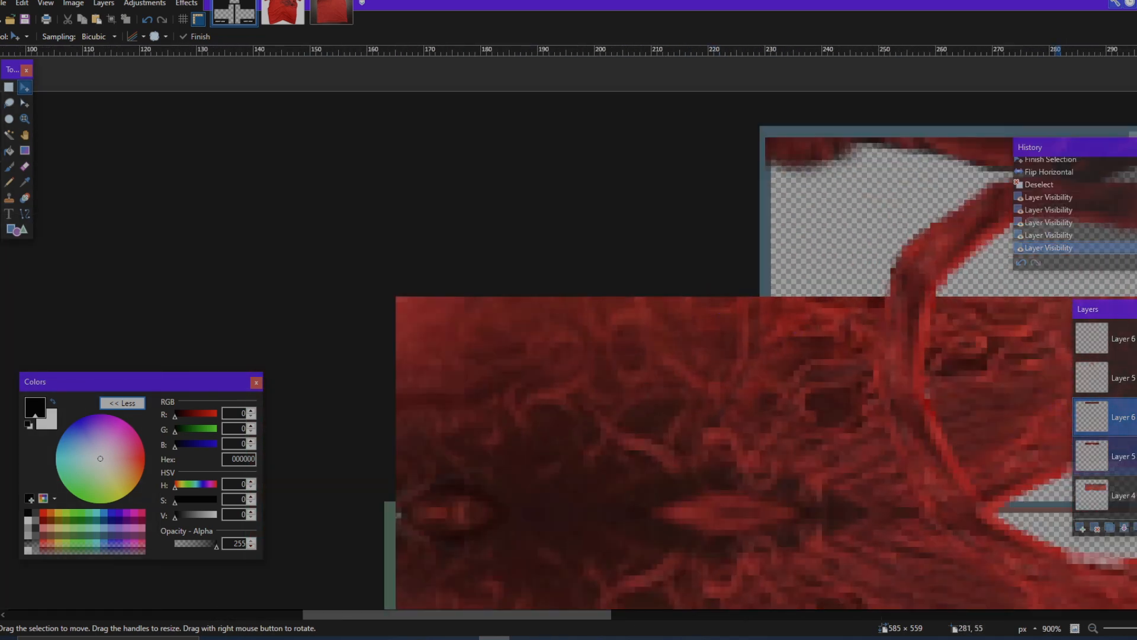
{"action": "left_click", "coordinate": [1136, 417]}
Step: Set up the Eraser with a brush size of 40 and an opacity of 39
{"action": "left_click", "coordinate": [25, 167]}
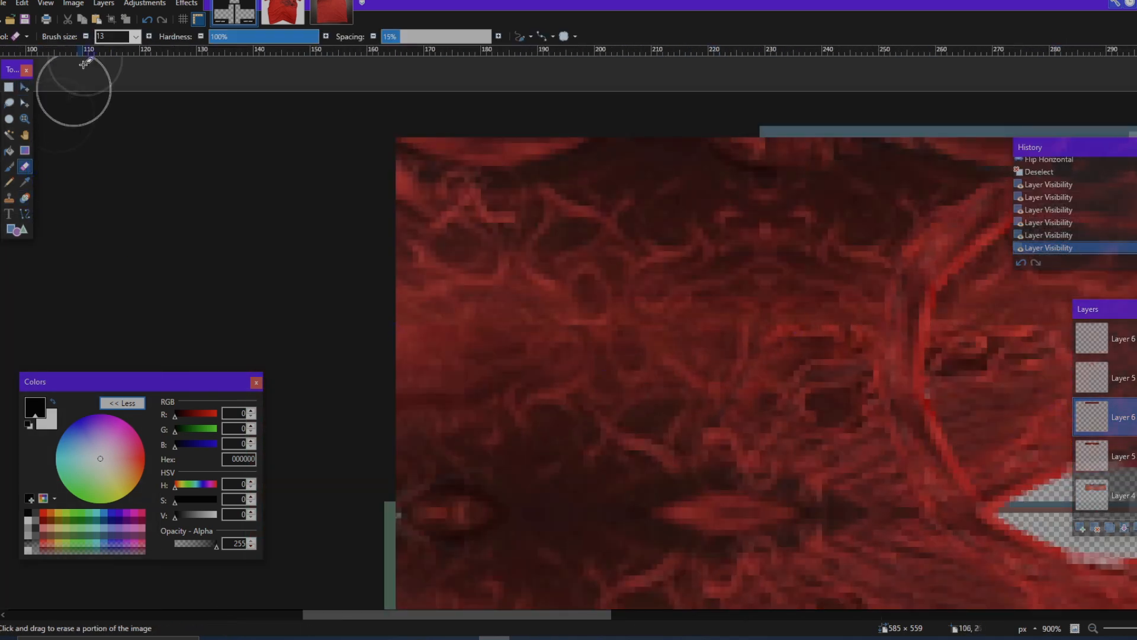
{"action": "left_click", "coordinate": [136, 37]}
{"action": "left_click", "coordinate": [102, 130]}
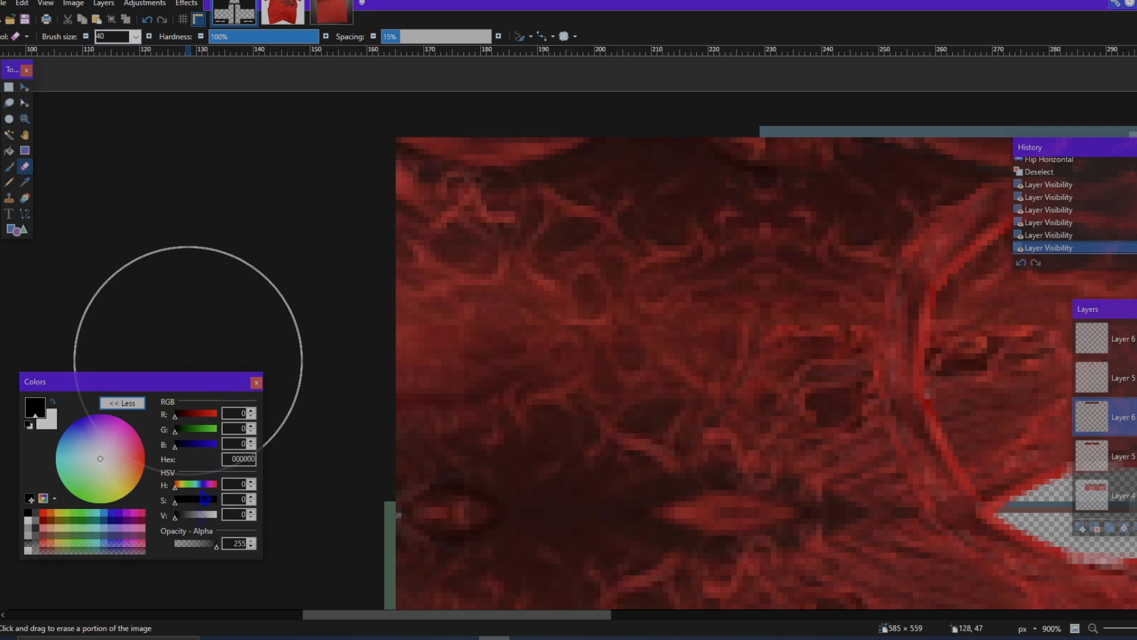
{"action": "left_click_drag", "start_coordinate": [185, 550], "coordinate": [184, 550]}
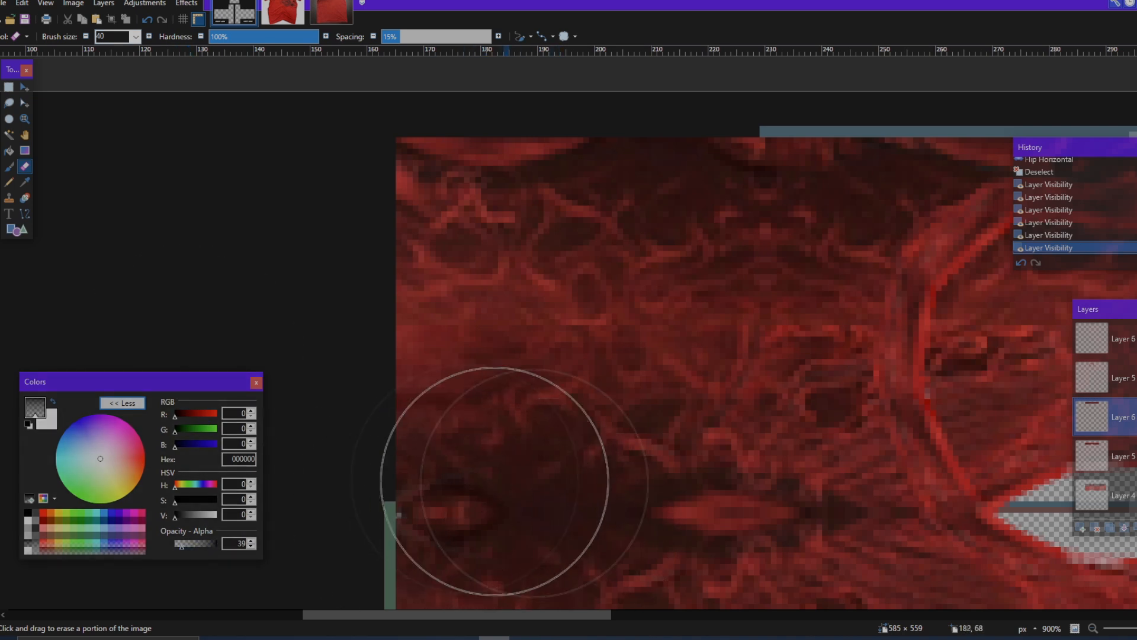
Step: Erase softly along the mirrored band's lower edge from left to right to blend it into the fabric below
{"action": "left_click", "coordinate": [1135, 417]}
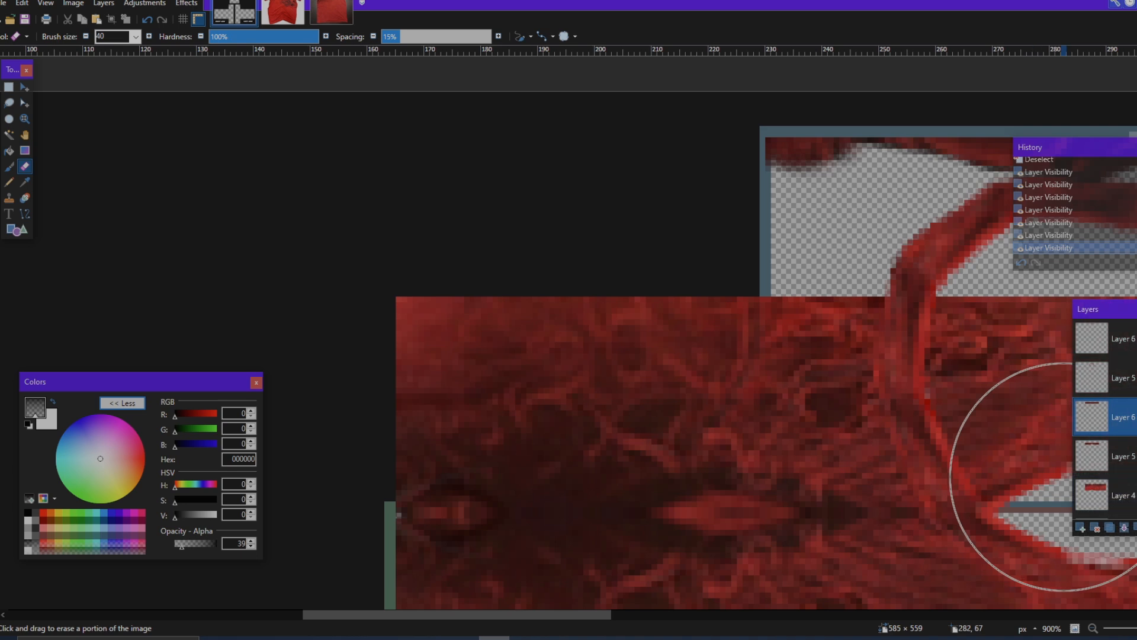
{"action": "key", "text": "ctrl+z"}
{"action": "key", "text": "ctrl+z"}
{"action": "key", "text": "ctrl+z"}
{"action": "key", "text": "ctrl+z"}
{"action": "key", "text": "ctrl+z"}
{"action": "key", "text": "ctrl+z"}
{"action": "key", "text": "ctrl+z"}
{"action": "key", "text": "ctrl+z"}
{"action": "key", "text": "ctrl+z"}
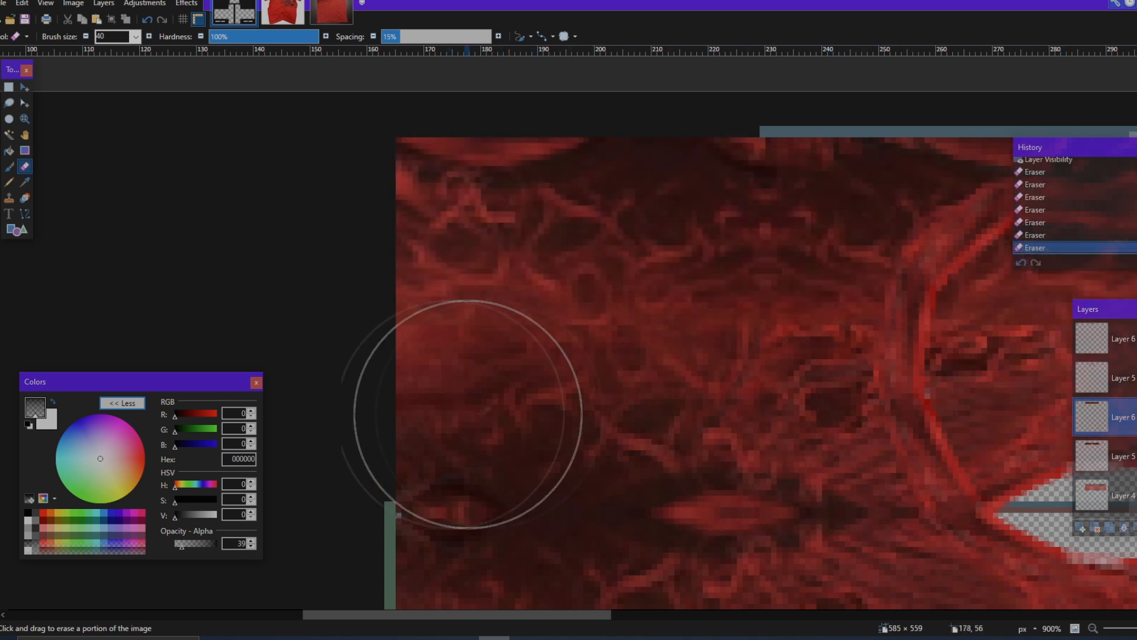
{"action": "scroll", "coordinate": [794, 409], "scroll_direction": "right", "scroll_amount": 5}
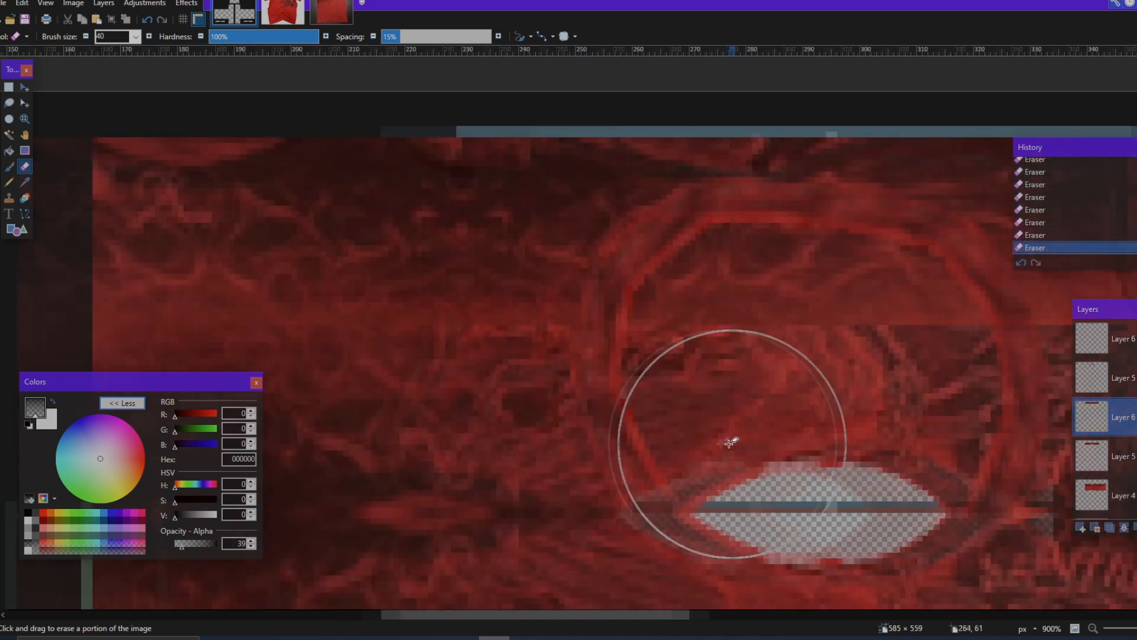
{"action": "scroll", "coordinate": [681, 427], "scroll_direction": "right", "scroll_amount": 4}
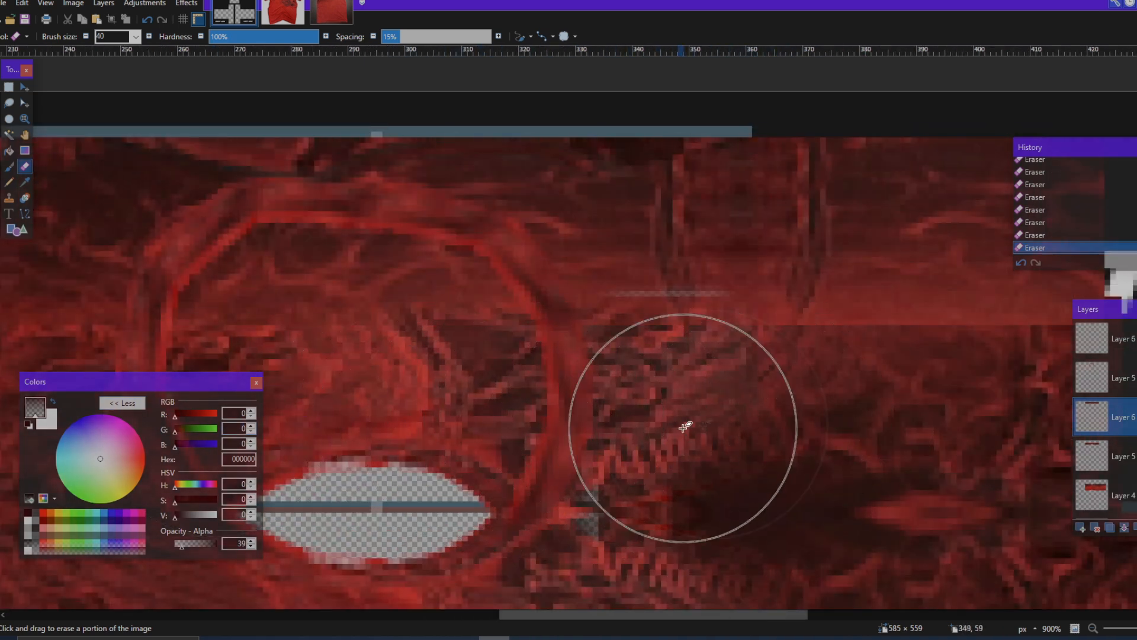
{"action": "key", "text": "ctrl+z"}
{"action": "key", "text": "ctrl+y"}
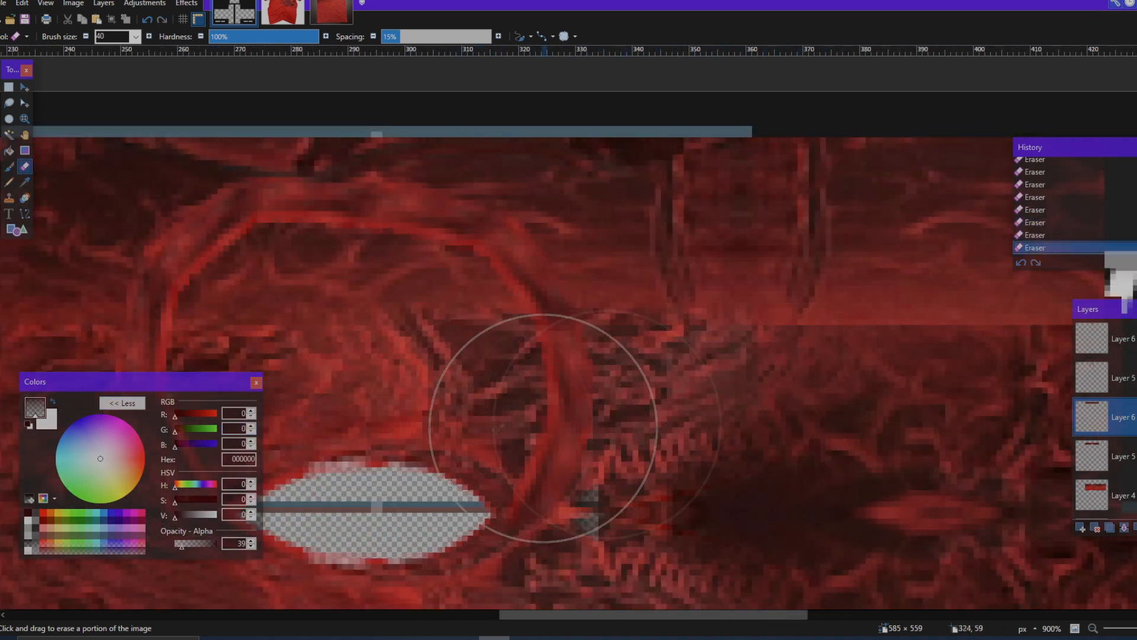
{"action": "scroll", "coordinate": [620, 435], "scroll_direction": "right", "scroll_amount": 5}
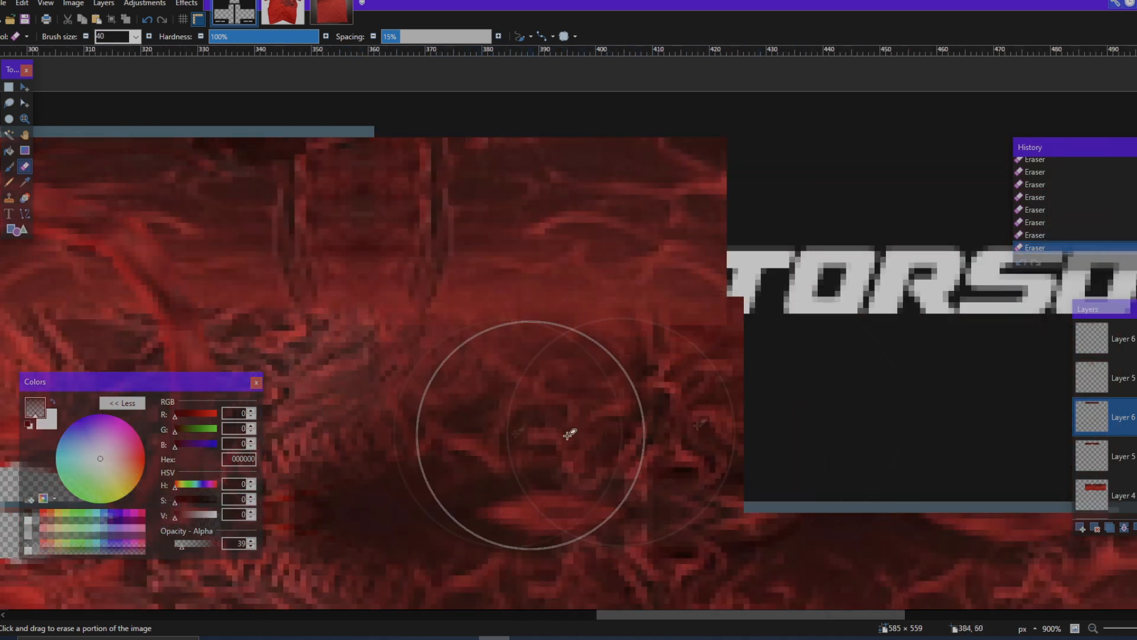
Step: Toggle the mirrored band layer's visibility to check the blended seam across the torso
{"action": "scroll", "coordinate": [729, 435], "scroll_direction": "down", "scroll_amount": 6}
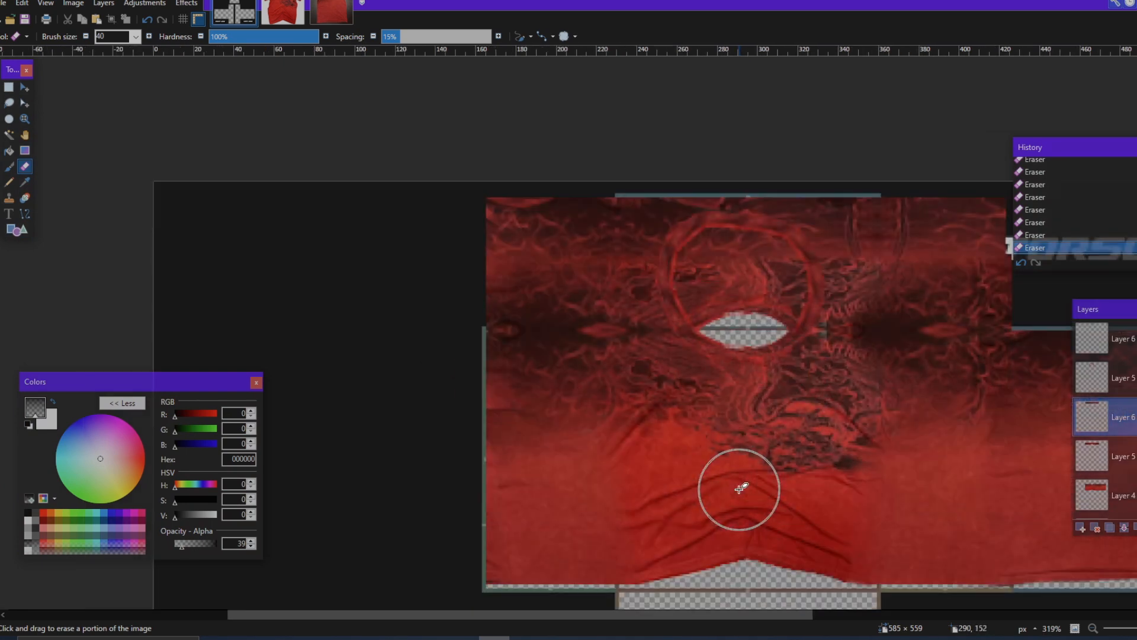
{"action": "scroll", "coordinate": [711, 291], "scroll_direction": "up", "scroll_amount": 3}
{"action": "scroll", "coordinate": [721, 350], "scroll_direction": "down", "scroll_amount": 2}
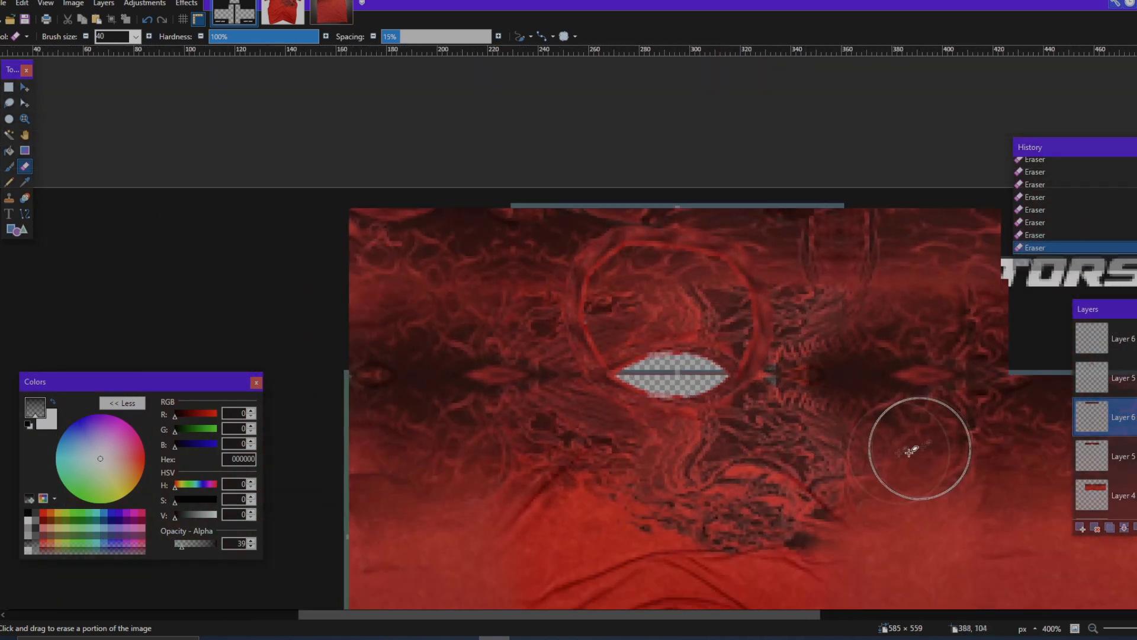
{"action": "left_click", "coordinate": [1136, 417]}
{"action": "left_click", "coordinate": [1136, 417]}
{"action": "left_click", "coordinate": [1136, 417]}
{"action": "left_click", "coordinate": [1136, 417]}
Step: Activate the uppermost Layer 6 and erase softly in a row of strokes along the seam around the collar
{"action": "left_click", "coordinate": [1135, 339]}
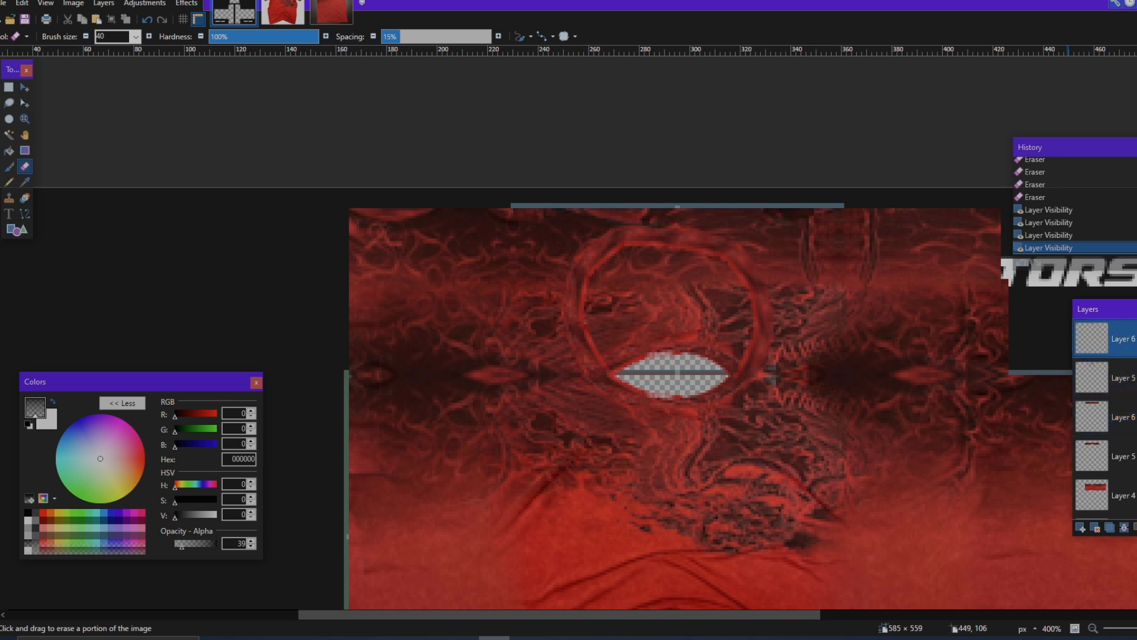
{"action": "scroll", "coordinate": [708, 230], "scroll_direction": "up", "scroll_amount": 5}
{"action": "scroll", "coordinate": [616, 343], "scroll_direction": "up", "scroll_amount": 1}
{"action": "left_click", "coordinate": [554, 357]}
{"action": "left_click", "coordinate": [492, 362]}
{"action": "left_click", "coordinate": [444, 365]}
{"action": "left_click", "coordinate": [417, 365]}
{"action": "left_click", "coordinate": [386, 366]}
{"action": "left_click", "coordinate": [347, 364]}
{"action": "left_click", "coordinate": [305, 364]}
{"action": "left_click", "coordinate": [277, 363]}
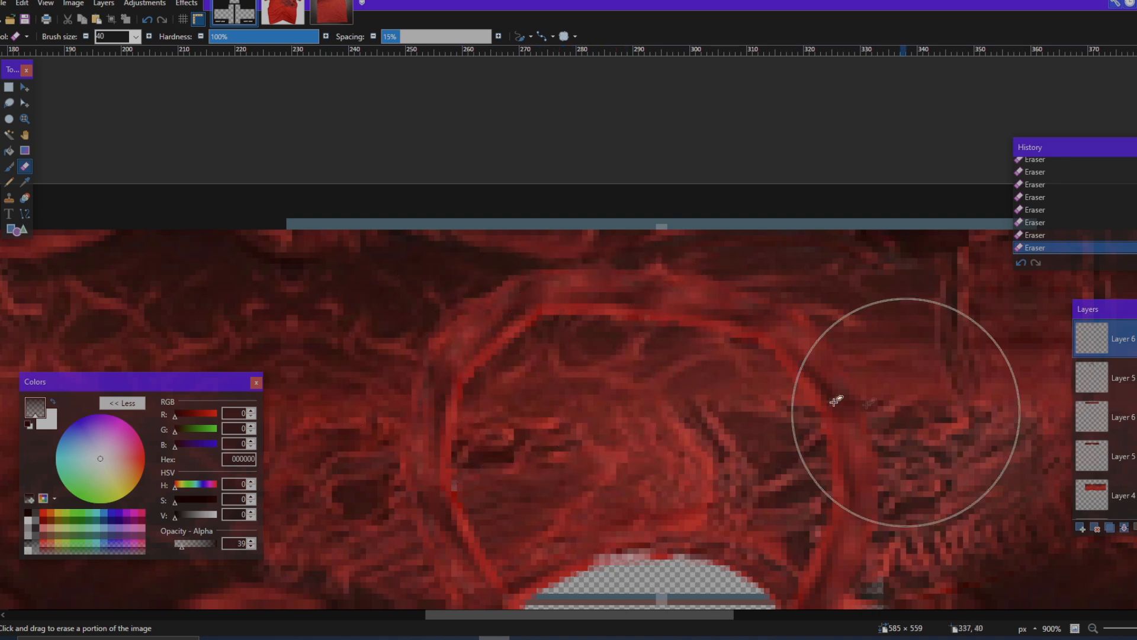
{"action": "scroll", "coordinate": [859, 403], "scroll_direction": "down", "scroll_amount": 1}
{"action": "scroll", "coordinate": [853, 397], "scroll_direction": "right", "scroll_amount": 1}
{"action": "scroll", "coordinate": [840, 358], "scroll_direction": "right", "scroll_amount": 1}
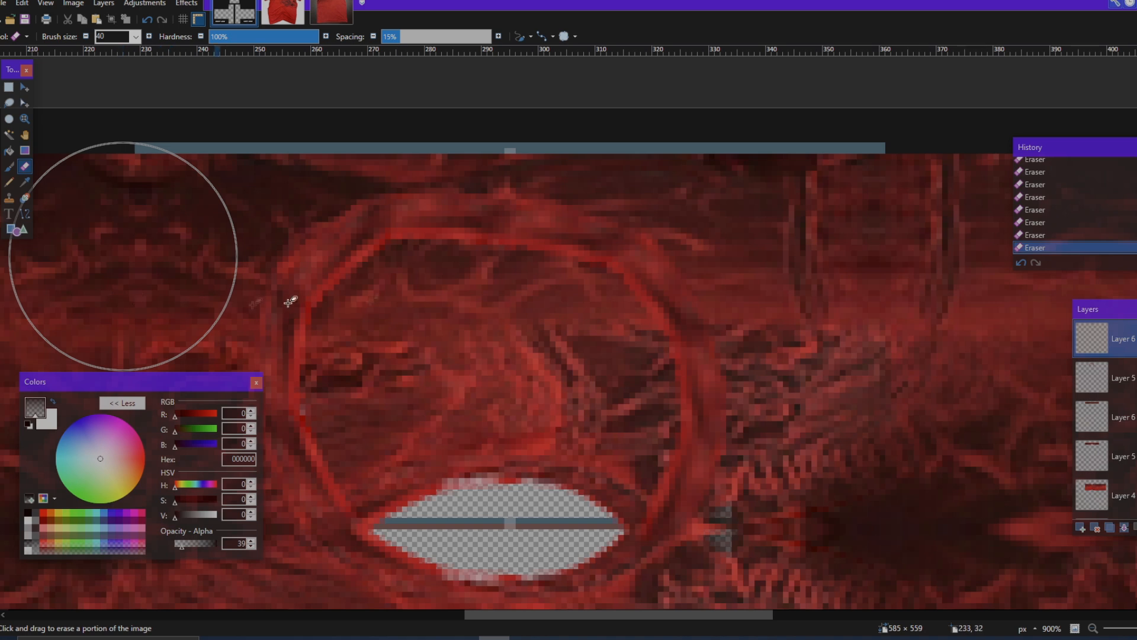
{"action": "scroll", "coordinate": [560, 339], "scroll_direction": "down", "scroll_amount": 5}
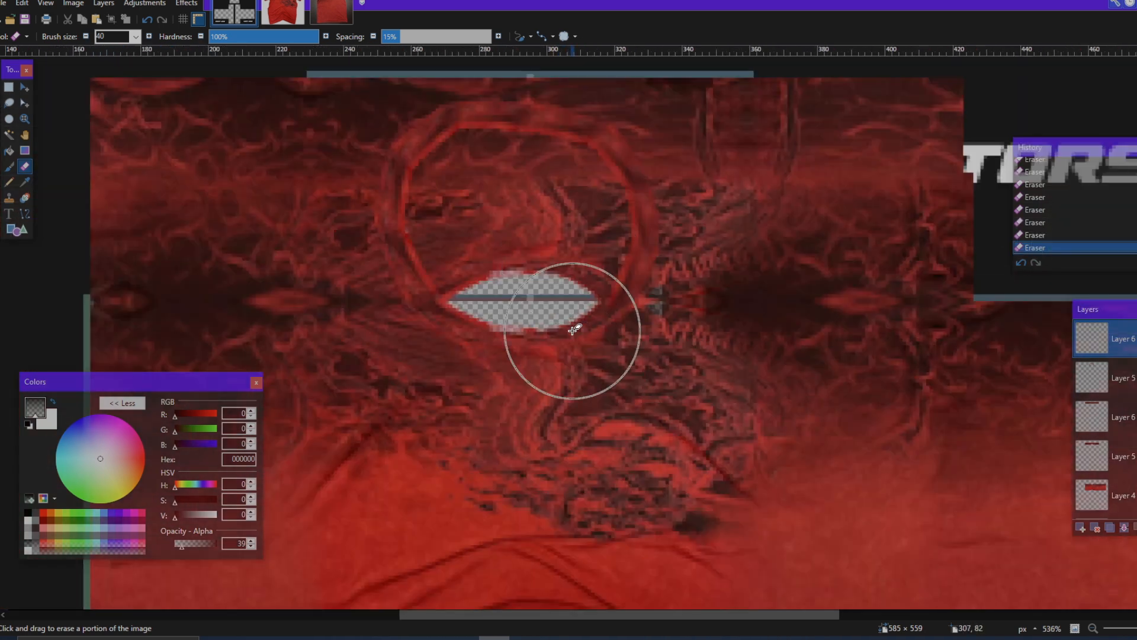
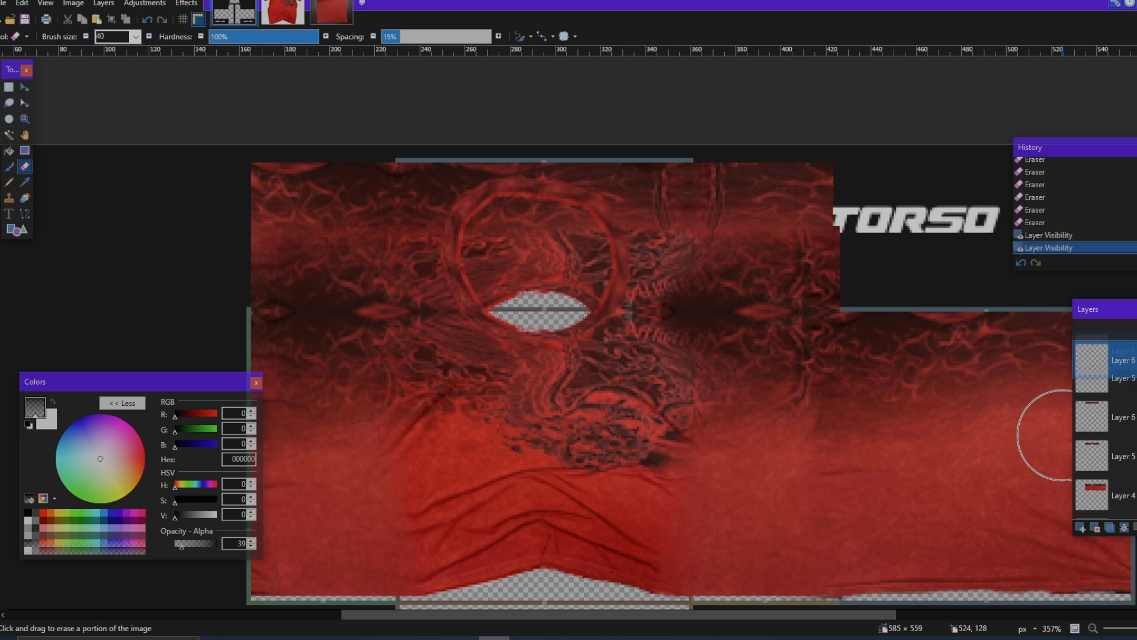
Step: Merge both Layer 6 layers down into the lower Layer 5 and toggle the layer visibility to check the result
{"action": "left_click", "coordinate": [1135, 417]}
{"action": "left_click", "coordinate": [1135, 417]}
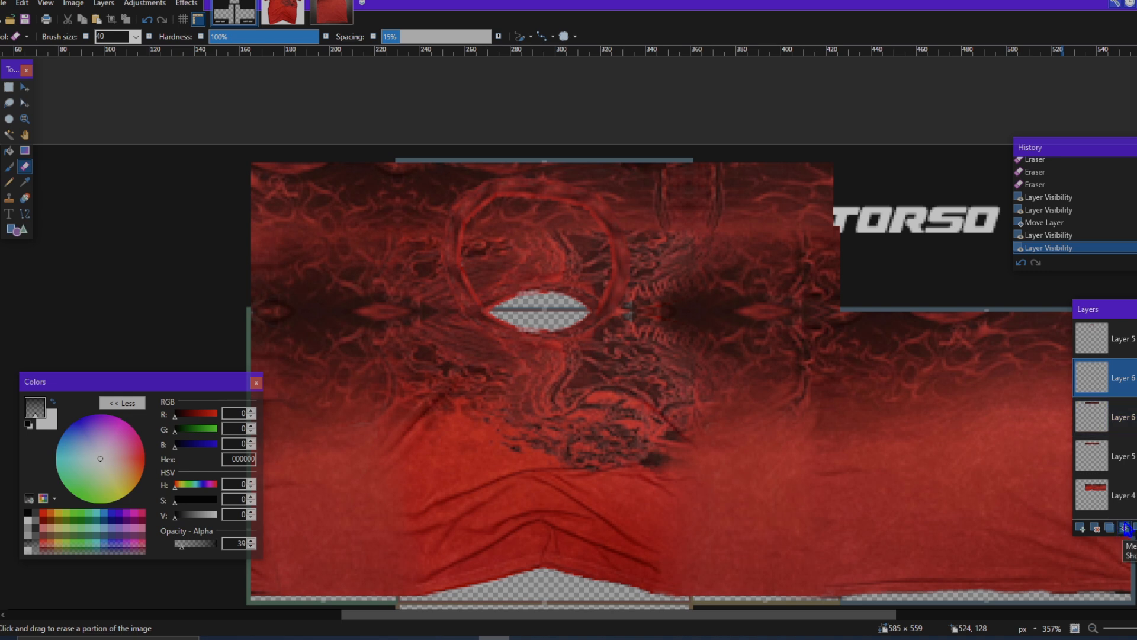
{"action": "key", "text": "ctrl+m"}
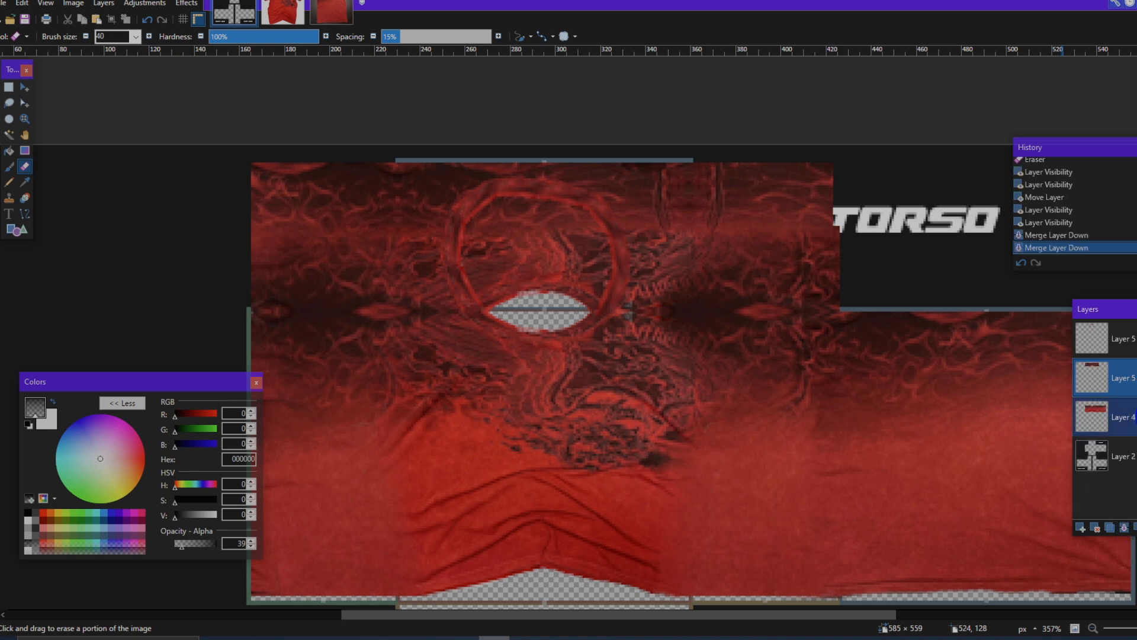
{"action": "left_click", "coordinate": [1135, 378]}
{"action": "left_click", "coordinate": [1135, 378]}
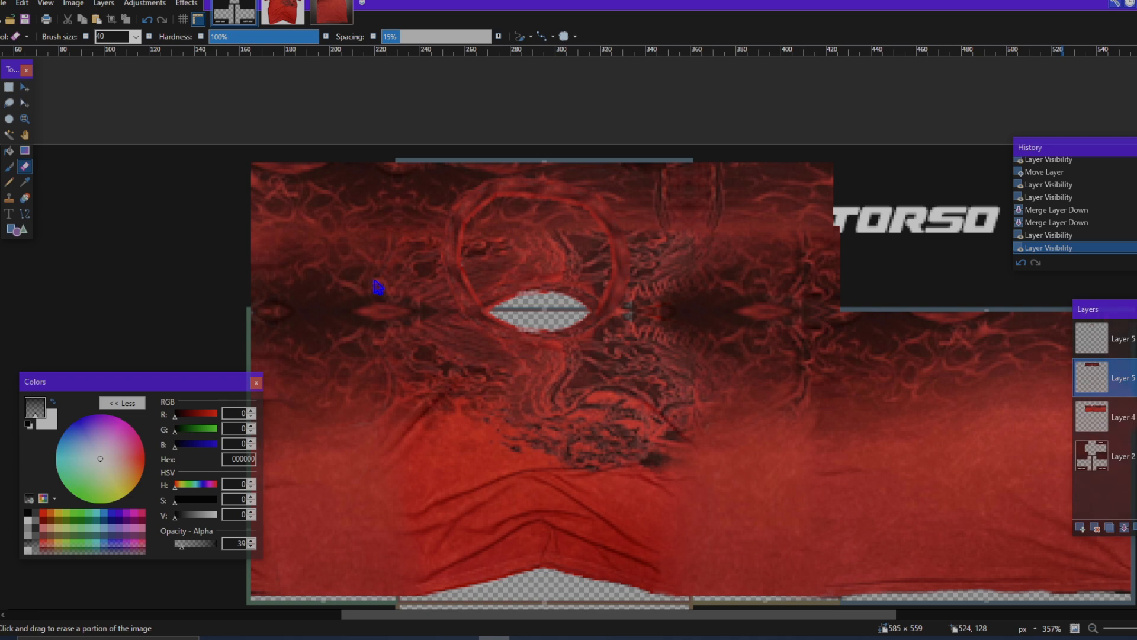
{"action": "scroll", "coordinate": [459, 261], "scroll_direction": "down", "scroll_amount": 3}
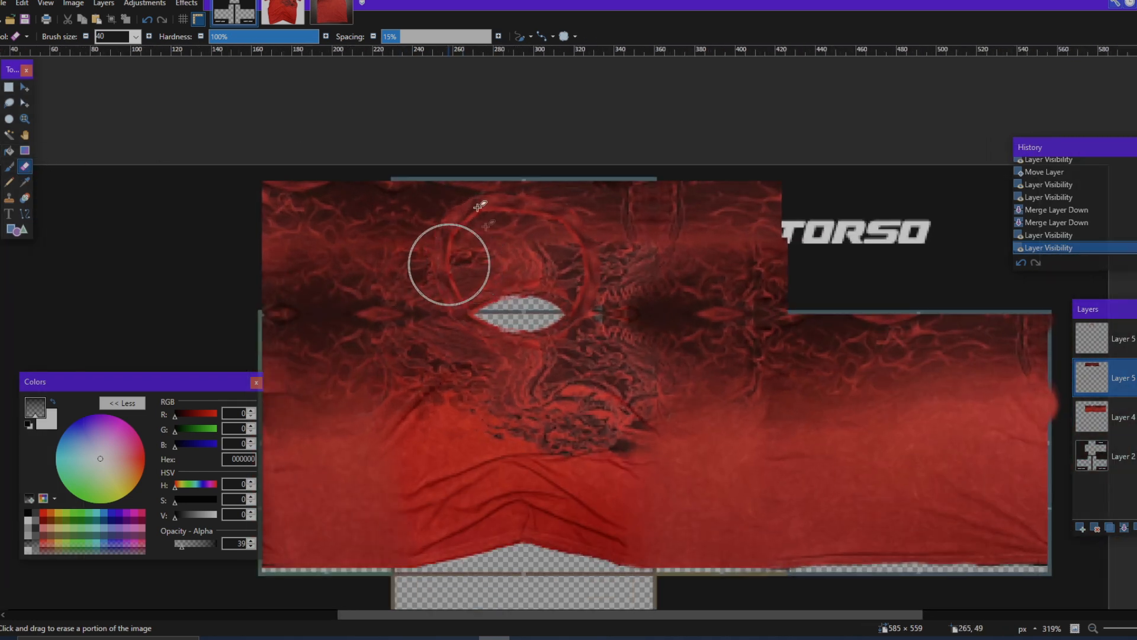
Step: Raise the Eraser opacity to 255 and erase all fabric inside the collar ring to open the neck hole
{"action": "scroll", "coordinate": [531, 253], "scroll_direction": "up", "scroll_amount": 2}
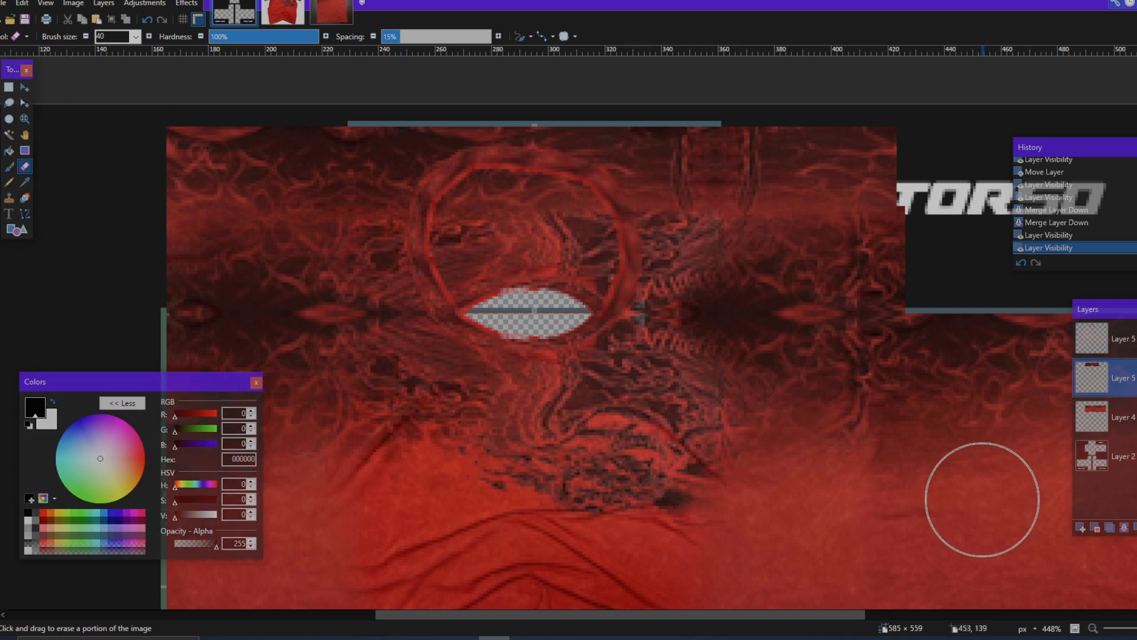
{"action": "key", "text": "alt+Tab"}
{"action": "left_click", "coordinate": [519, 254]}
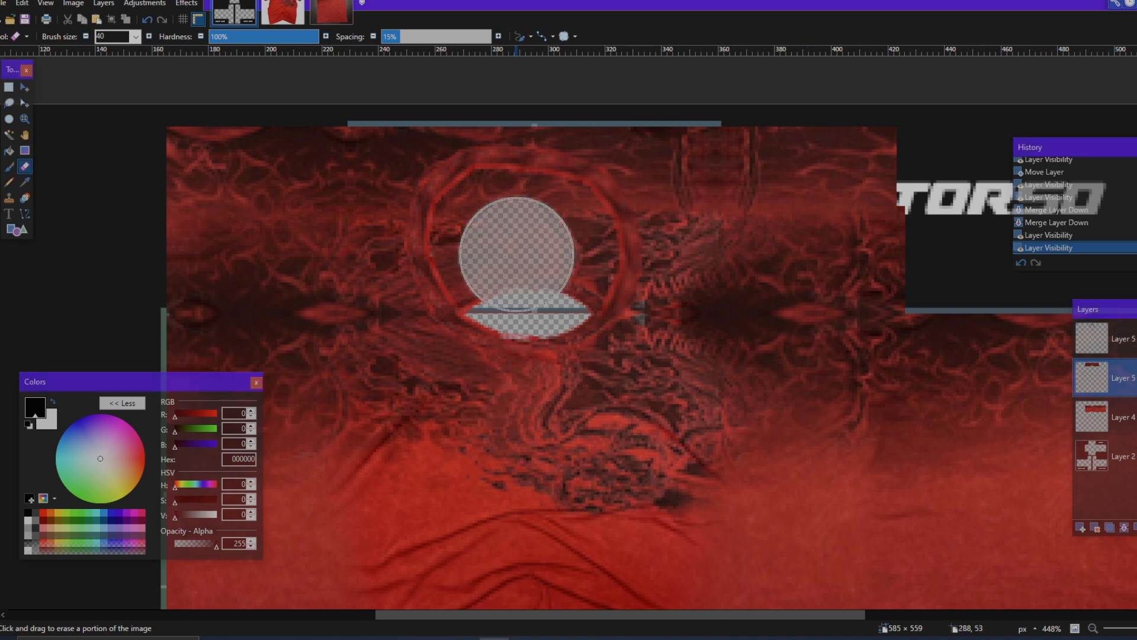
{"action": "left_click", "coordinate": [517, 256]}
{"action": "left_click", "coordinate": [500, 265]}
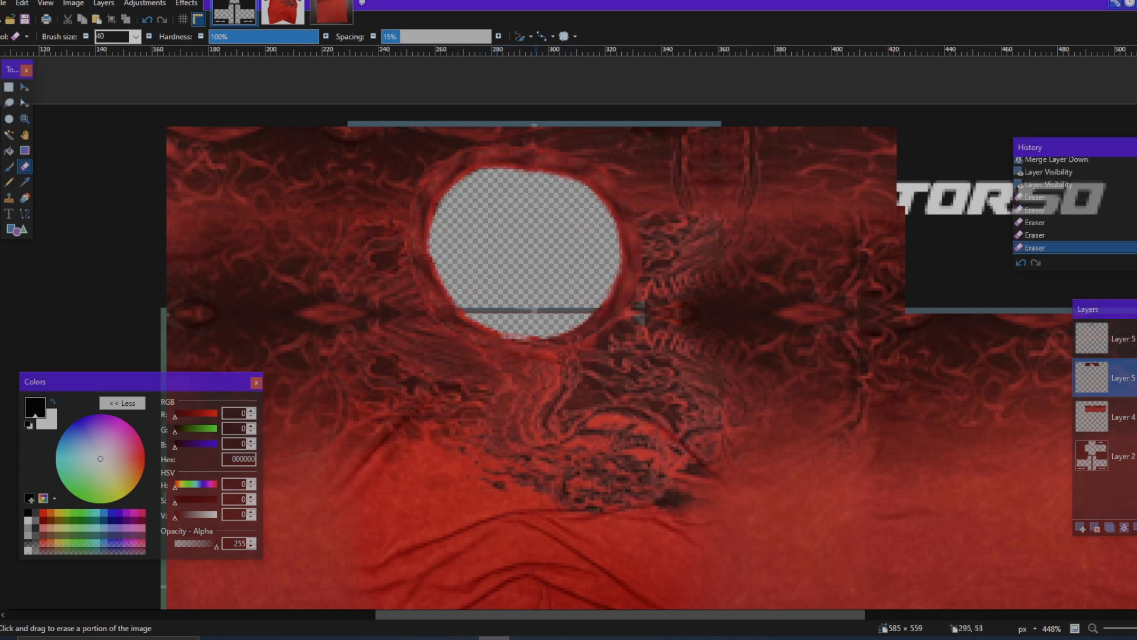
Step: Set up the Clone Stamp with a brush size of 11 and an opacity of 43, and activate Layer 4
{"action": "scroll", "coordinate": [542, 273], "scroll_direction": "down", "scroll_amount": 4}
{"action": "scroll", "coordinate": [551, 267], "scroll_direction": "down", "scroll_amount": 3}
{"action": "scroll", "coordinate": [574, 265], "scroll_direction": "up", "scroll_amount": 1}
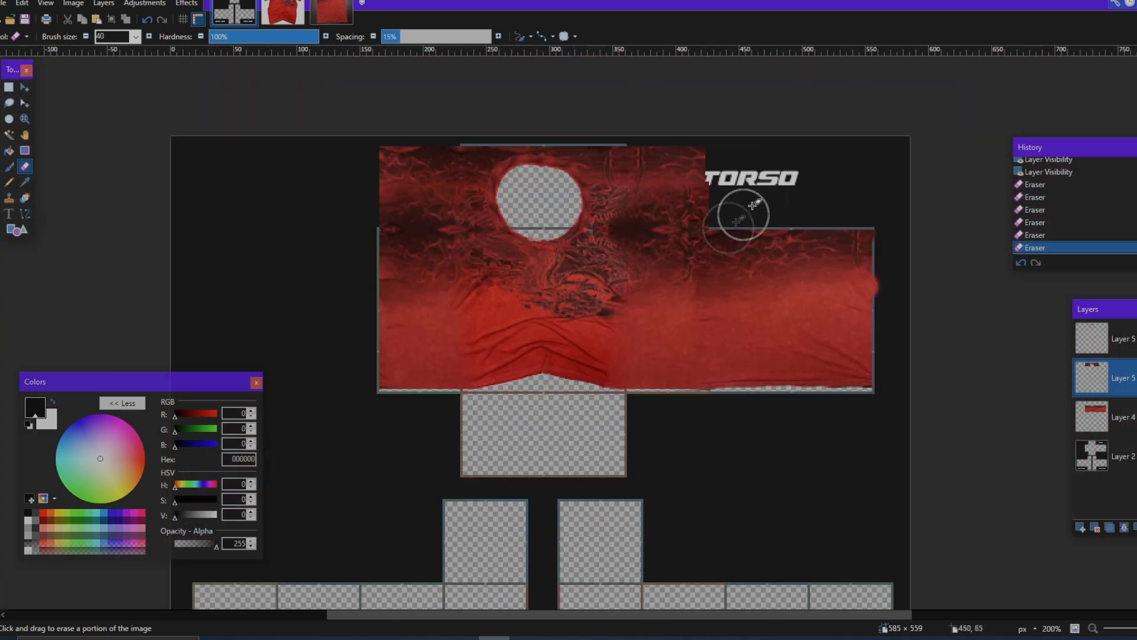
{"action": "scroll", "coordinate": [764, 202], "scroll_direction": "left", "scroll_amount": 2}
{"action": "scroll", "coordinate": [853, 214], "scroll_direction": "up", "scroll_amount": 1}
{"action": "scroll", "coordinate": [577, 411], "scroll_direction": "up", "scroll_amount": 5}
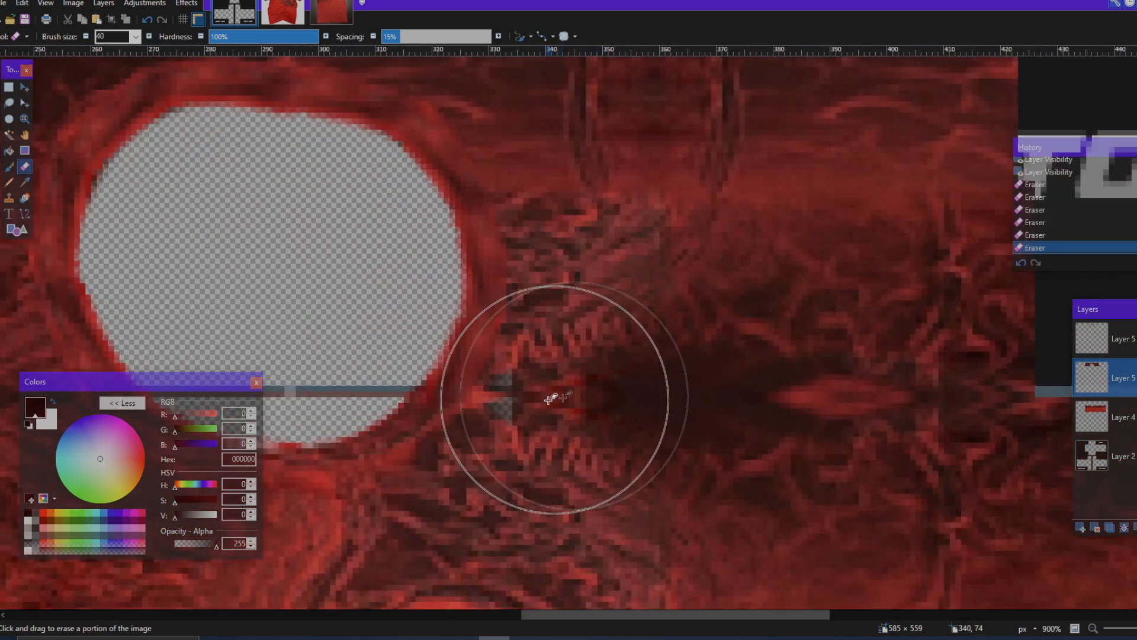
{"action": "left_click", "coordinate": [10, 198]}
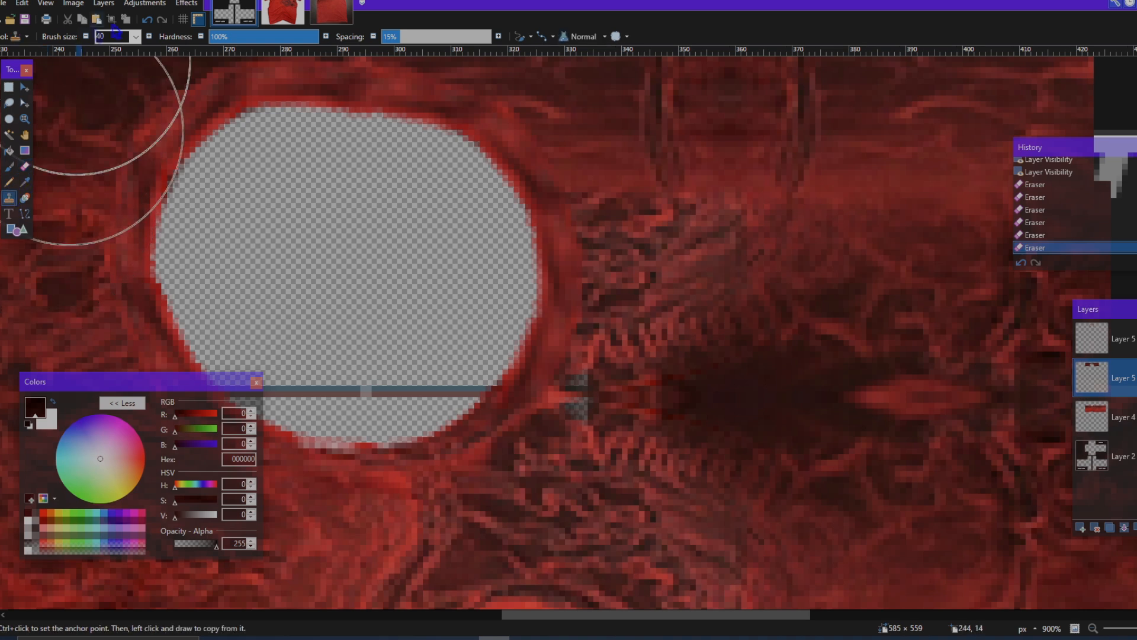
{"action": "left_click", "coordinate": [136, 37]}
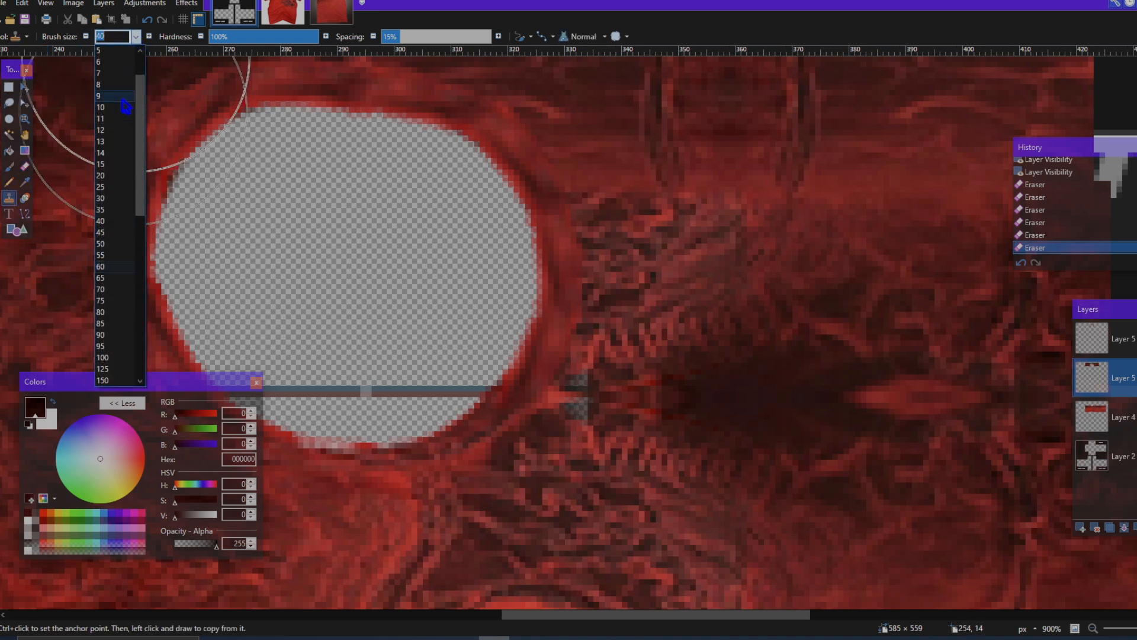
{"action": "left_click", "coordinate": [114, 119]}
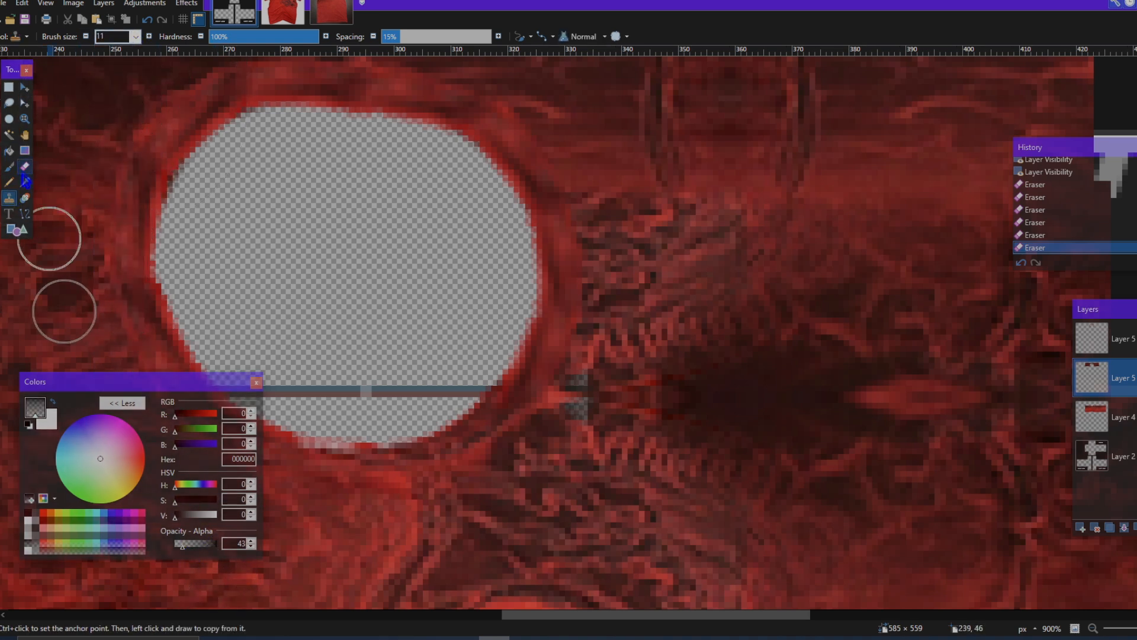
{"action": "scroll", "coordinate": [901, 449], "scroll_direction": "left", "scroll_amount": 2}
{"action": "left_click", "coordinate": [1095, 417]}
{"action": "scroll", "coordinate": [794, 356], "scroll_direction": "up", "scroll_amount": 2}
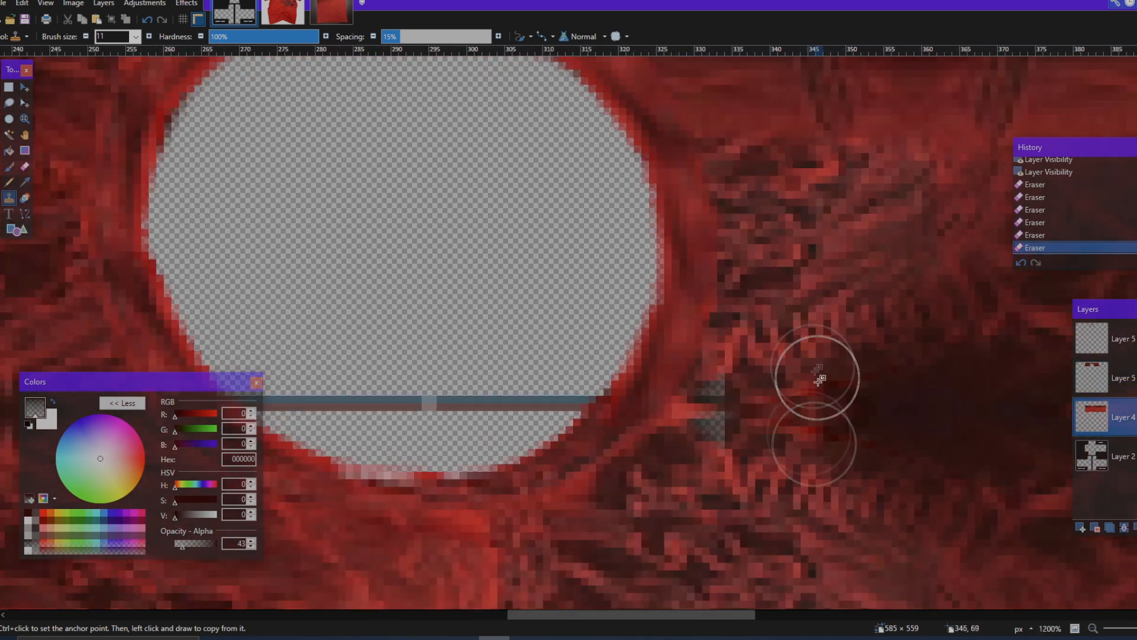
Step: Clone fabric over the grey gap just right of the collar, raising the opacity to 93 to cover it fully
{"action": "left_click", "coordinate": [733, 396]}
{"action": "left_click", "coordinate": [746, 407]}
{"action": "left_click", "coordinate": [751, 424]}
{"action": "left_click", "coordinate": [738, 423]}
{"action": "left_click", "coordinate": [730, 420]}
{"action": "left_click", "coordinate": [191, 544]}
{"action": "left_click", "coordinate": [778, 412]}
{"action": "left_click", "coordinate": [762, 414], "text": "ctrl"}
{"action": "left_click", "coordinate": [729, 402]}
{"action": "left_click", "coordinate": [724, 425]}
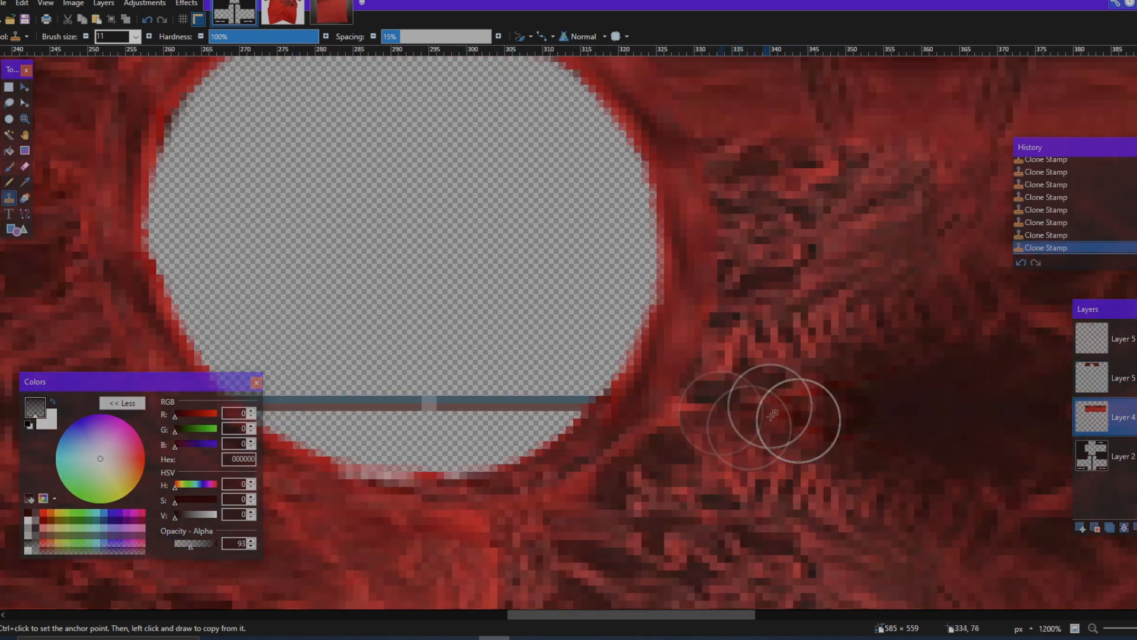
Step: Clone fabric over the small pale spot at the torso's left edge, level with the mirror seam
{"action": "scroll", "coordinate": [788, 450], "scroll_direction": "left", "scroll_amount": 3}
{"action": "scroll", "coordinate": [758, 510], "scroll_direction": "left", "scroll_amount": 5}
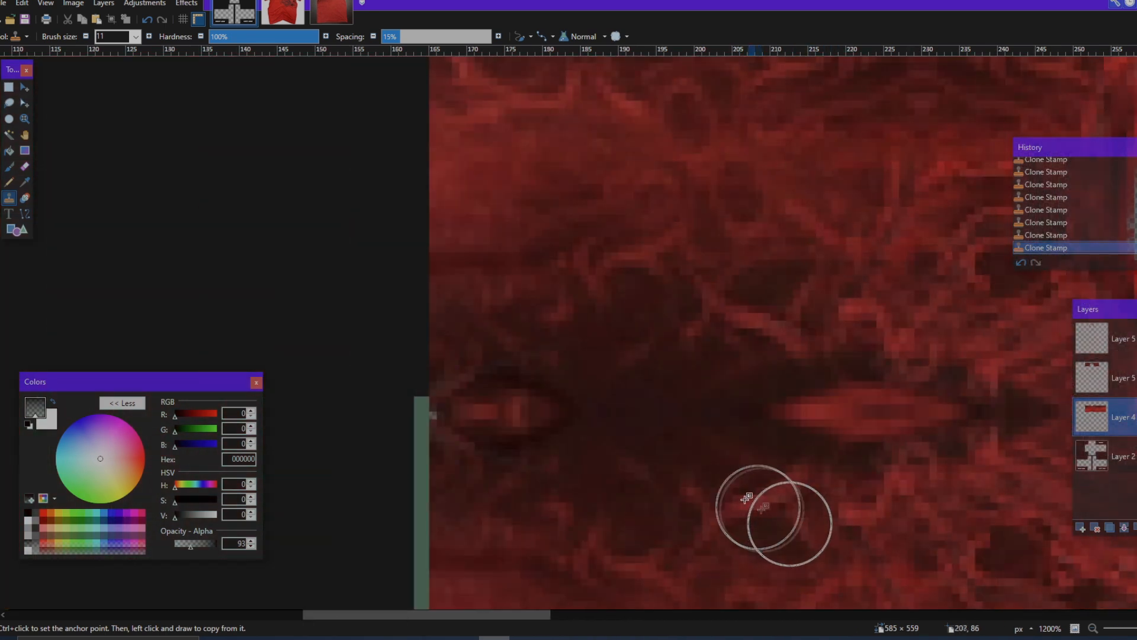
{"action": "left_click_drag", "start_coordinate": [460, 414], "coordinate": [456, 412]}
{"action": "scroll", "coordinate": [688, 420], "scroll_direction": "right", "scroll_amount": 20}
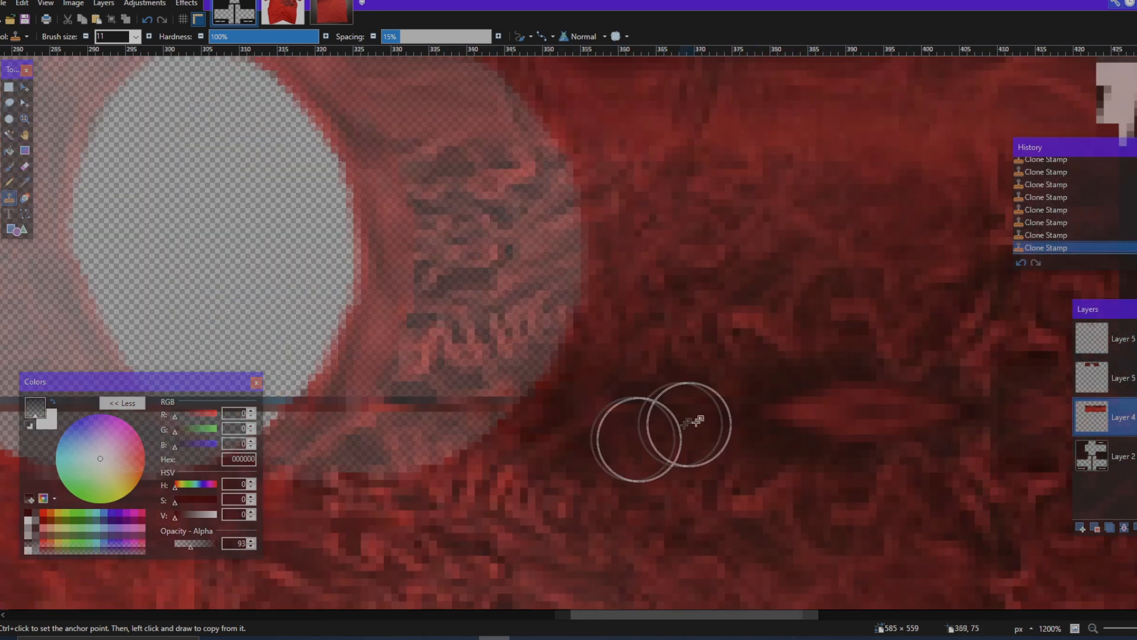
Step: Select a 64 × 66 px rectangle of the excess mirrored fabric above the torso's left side panel
{"action": "scroll", "coordinate": [750, 454], "scroll_direction": "down", "scroll_amount": 6}
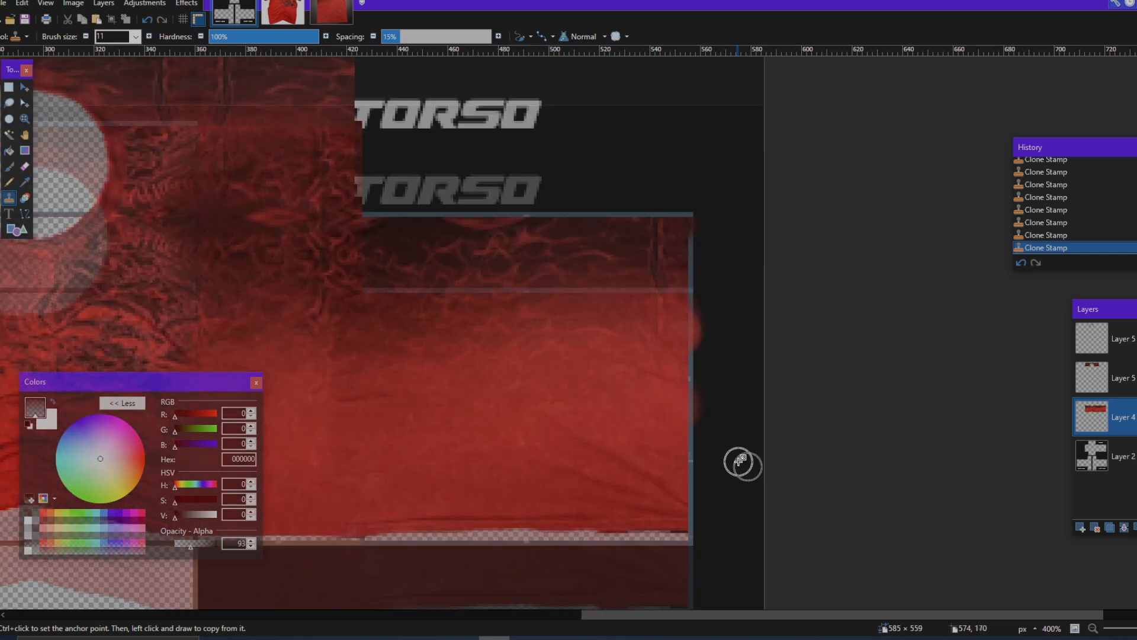
{"action": "scroll", "coordinate": [708, 395], "scroll_direction": "down", "scroll_amount": 5}
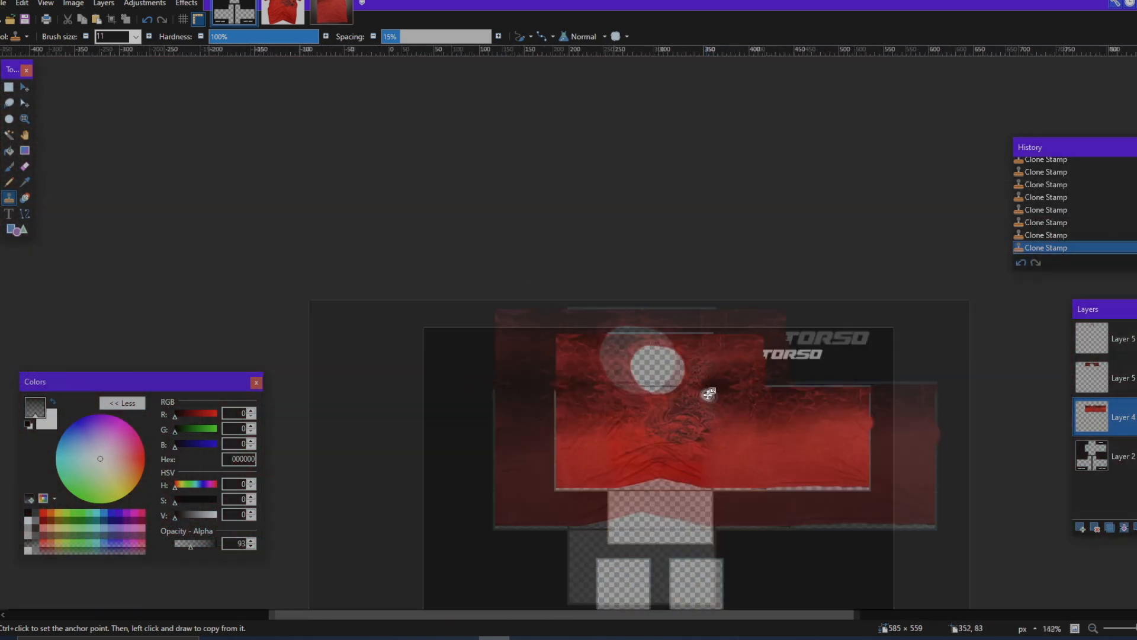
{"action": "scroll", "coordinate": [79, 198], "scroll_direction": "up", "scroll_amount": 4}
{"action": "left_click", "coordinate": [9, 87]}
{"action": "scroll", "coordinate": [516, 237], "scroll_direction": "up", "scroll_amount": 6}
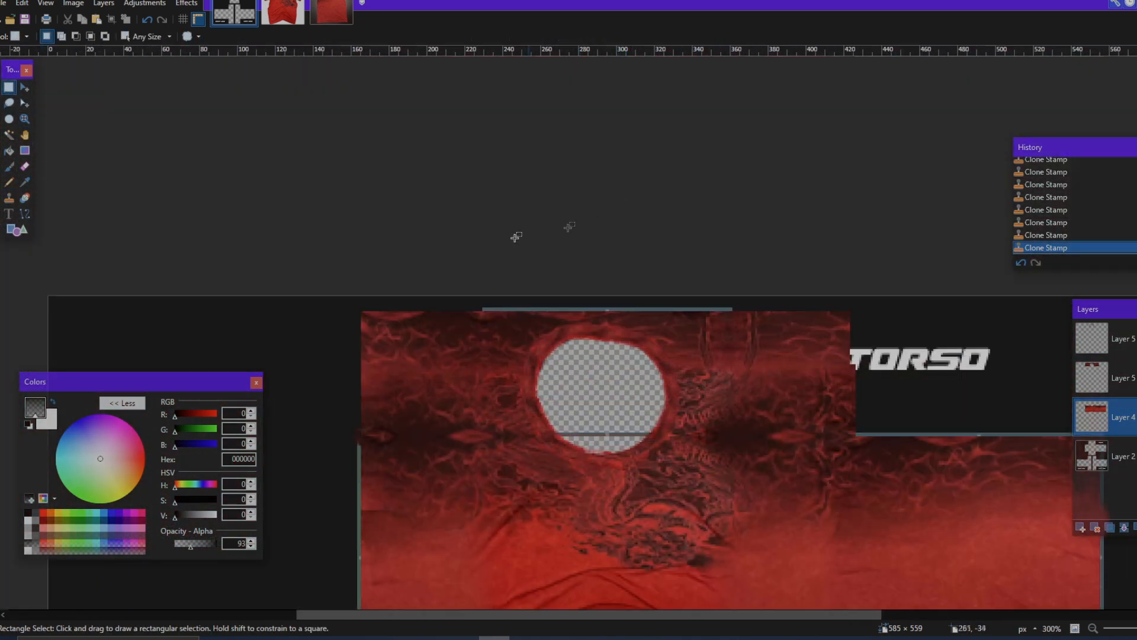
{"action": "left_click_drag", "start_coordinate": [348, 332], "coordinate": [763, 539]}
{"action": "scroll", "coordinate": [764, 538], "scroll_direction": "down", "scroll_amount": 2}
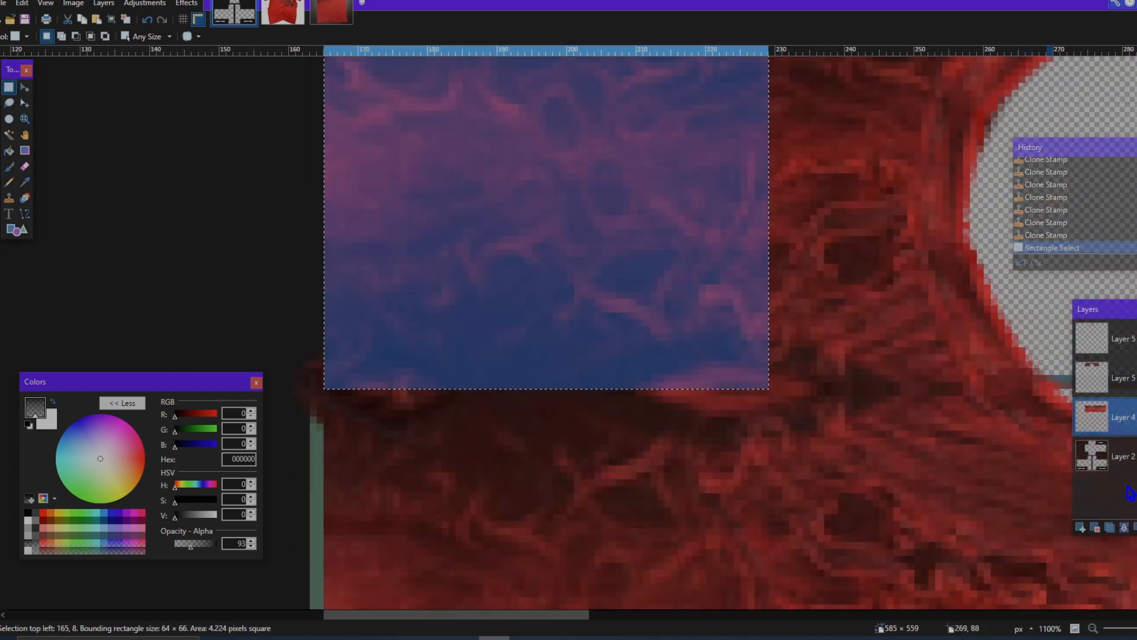
Step: Move the template Layer 2 above Layer 4 and widen the selection outline to 66 × 66 px
{"action": "left_click_drag", "start_coordinate": [1126, 448], "coordinate": [1126, 422]}
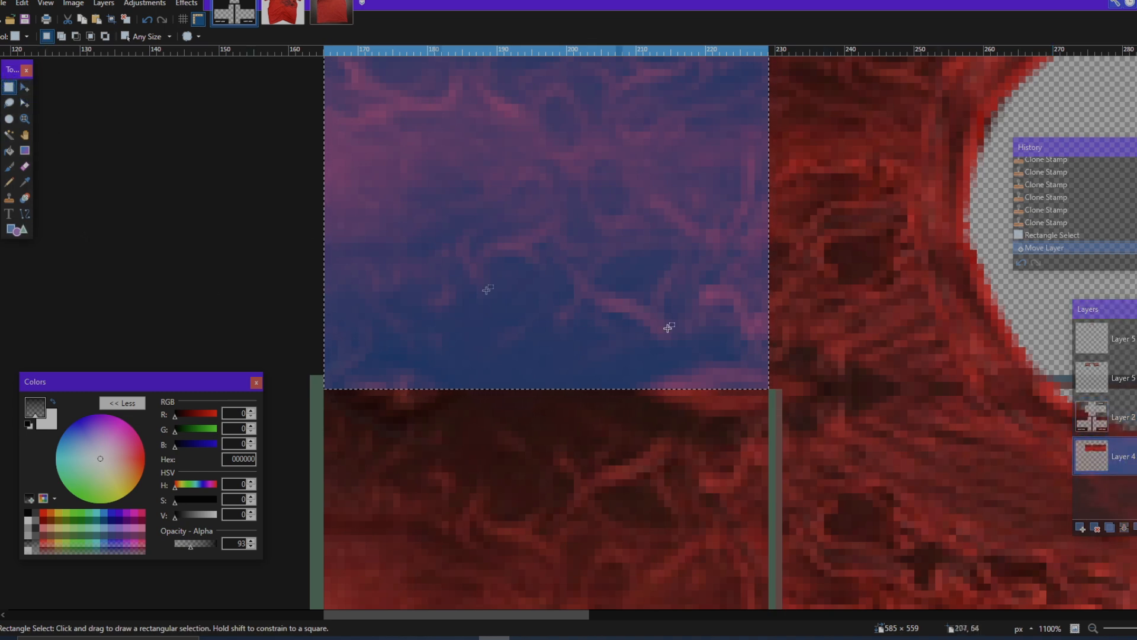
{"action": "scroll", "coordinate": [872, 354], "scroll_direction": "down", "scroll_amount": 2}
{"action": "scroll", "coordinate": [865, 333], "scroll_direction": "up", "scroll_amount": 2}
{"action": "scroll", "coordinate": [863, 330], "scroll_direction": "right", "scroll_amount": 2}
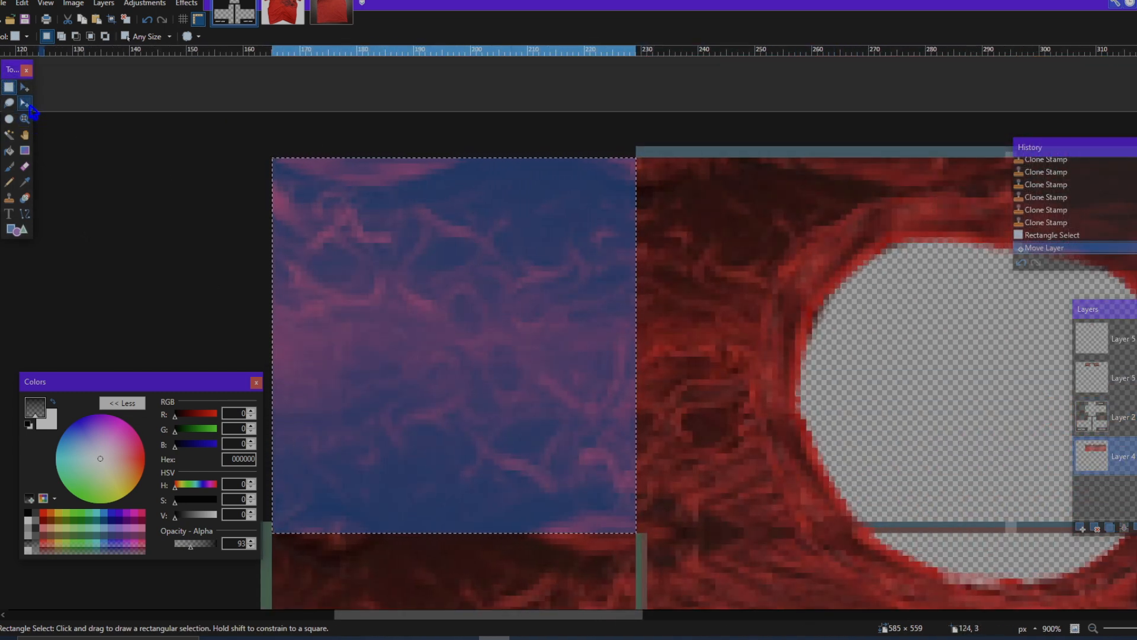
{"action": "left_click", "coordinate": [29, 105]}
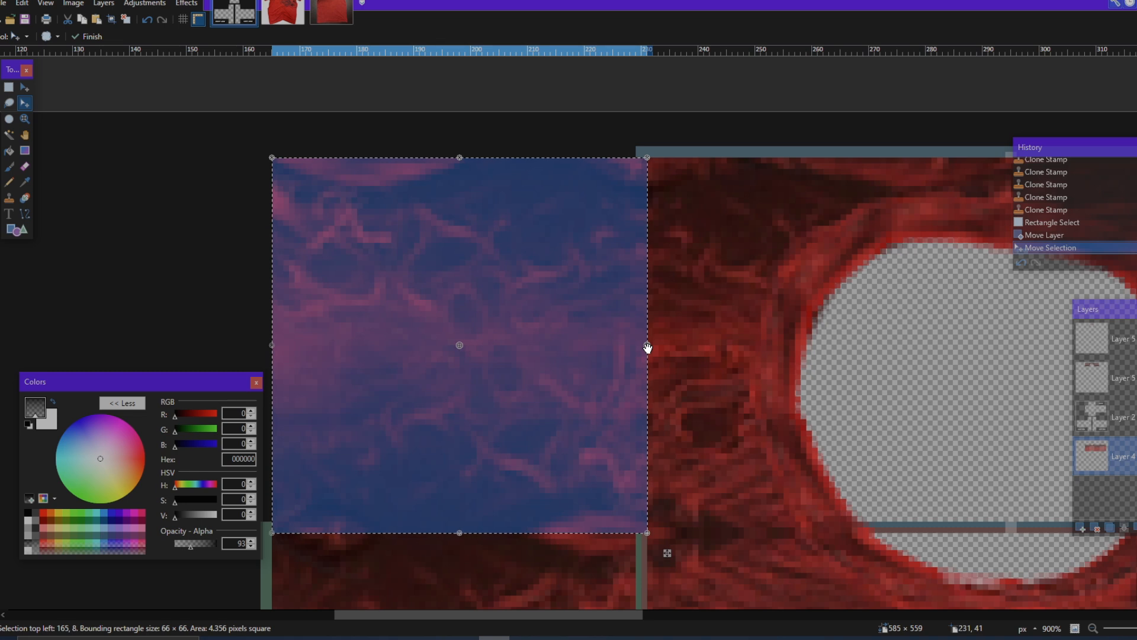
{"action": "scroll", "coordinate": [629, 147], "scroll_direction": "down", "scroll_amount": 3}
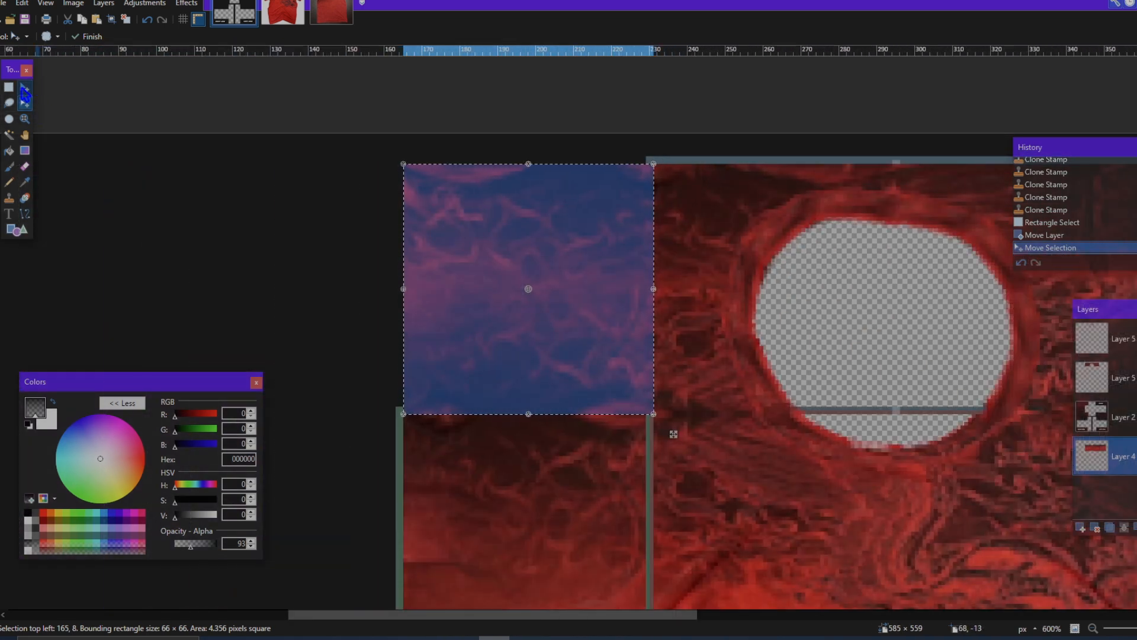
Step: Activate the lower Layer 5, move the selected fabric onto the left-hand arm's upper square at 216, 289, and deselect
{"action": "left_click", "coordinate": [24, 89]}
{"action": "scroll", "coordinate": [741, 322], "scroll_direction": "down", "scroll_amount": 3}
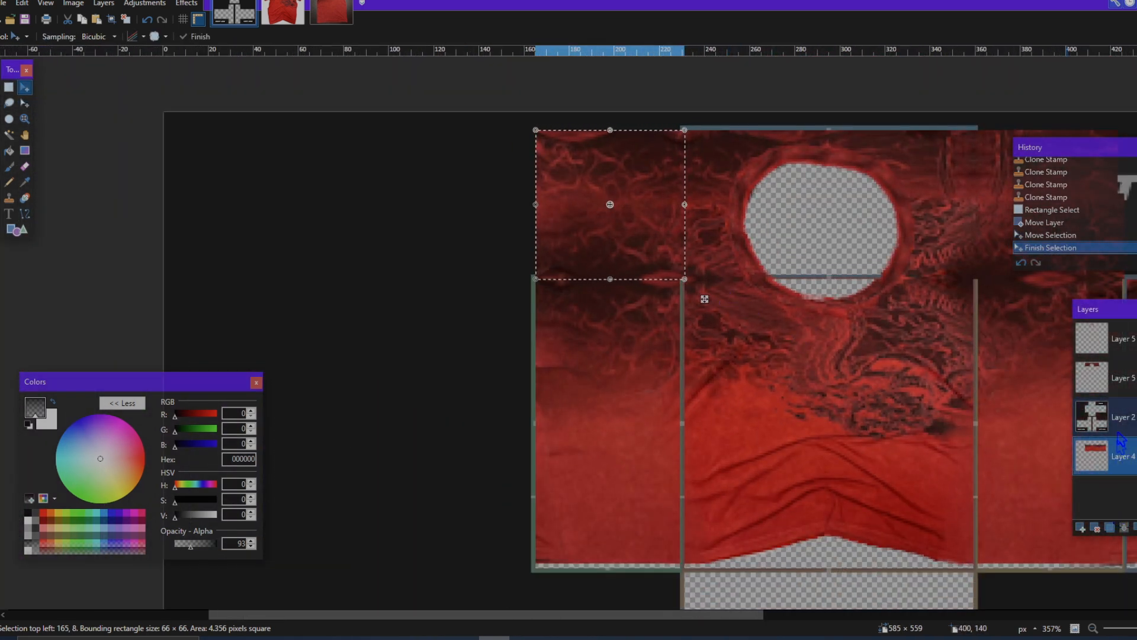
{"action": "key", "text": "ctrl+comma"}
{"action": "key", "text": "ctrl+comma"}
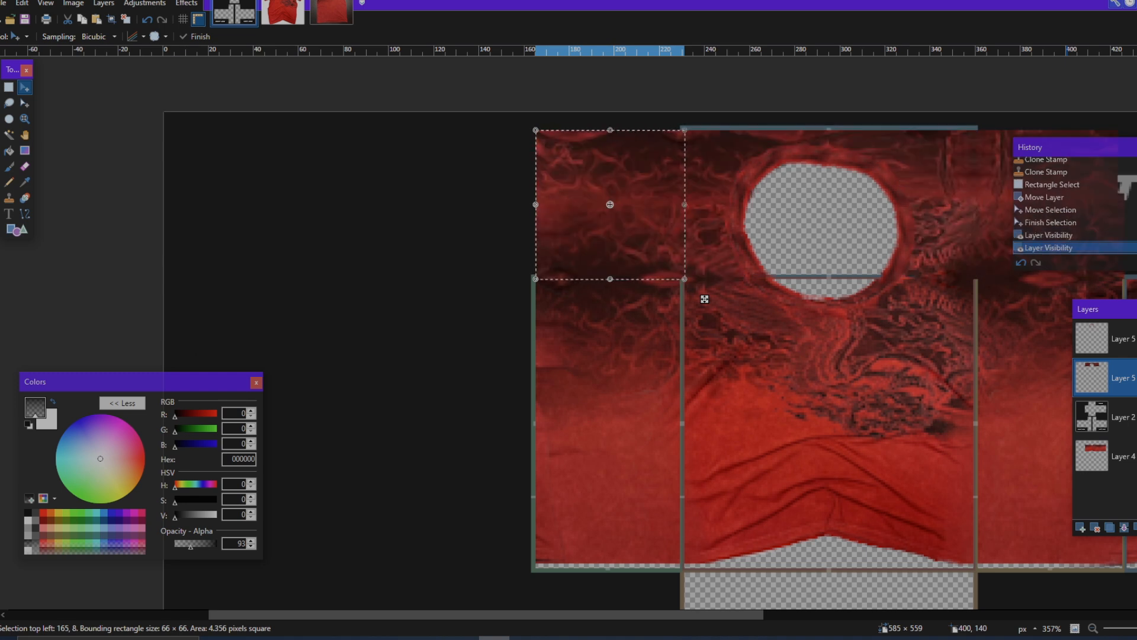
{"action": "scroll", "coordinate": [701, 275], "scroll_direction": "down", "scroll_amount": 3}
{"action": "left_click_drag", "start_coordinate": [705, 224], "coordinate": [822, 478]}
{"action": "scroll", "coordinate": [714, 391], "scroll_direction": "down", "scroll_amount": 10}
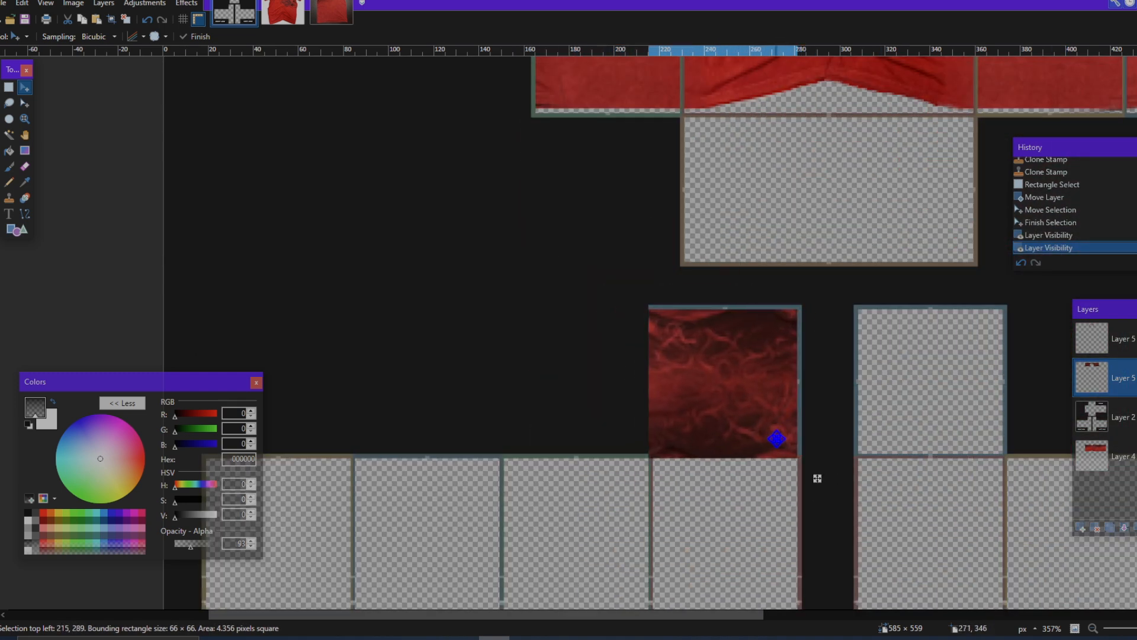
{"action": "scroll", "coordinate": [820, 475], "scroll_direction": "up", "scroll_amount": 3}
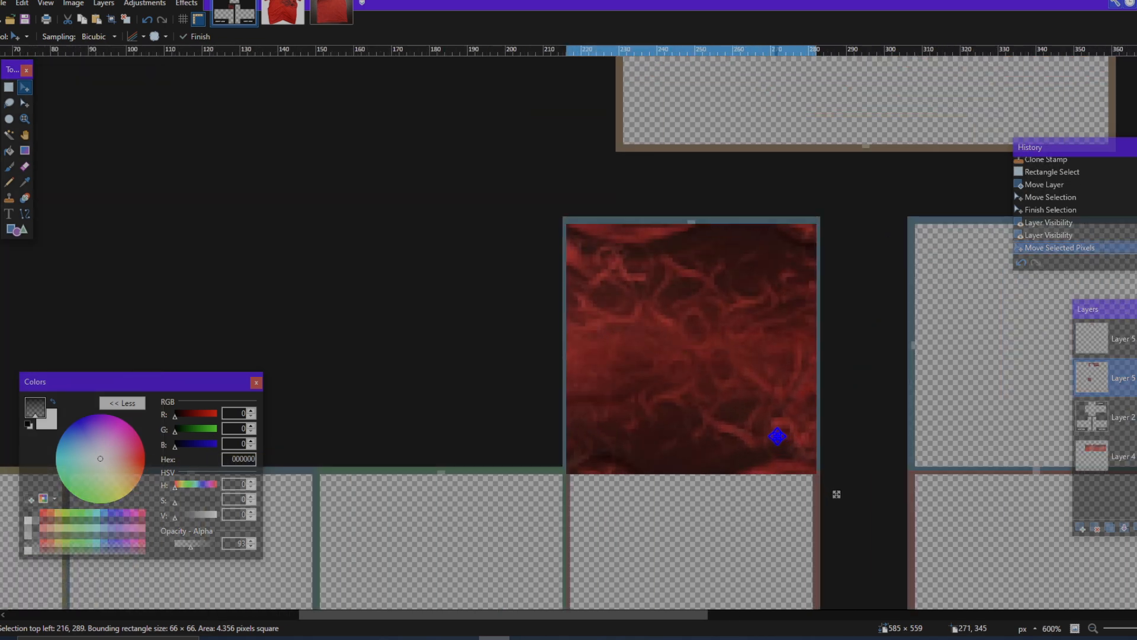
{"action": "key", "text": "ctrl+d"}
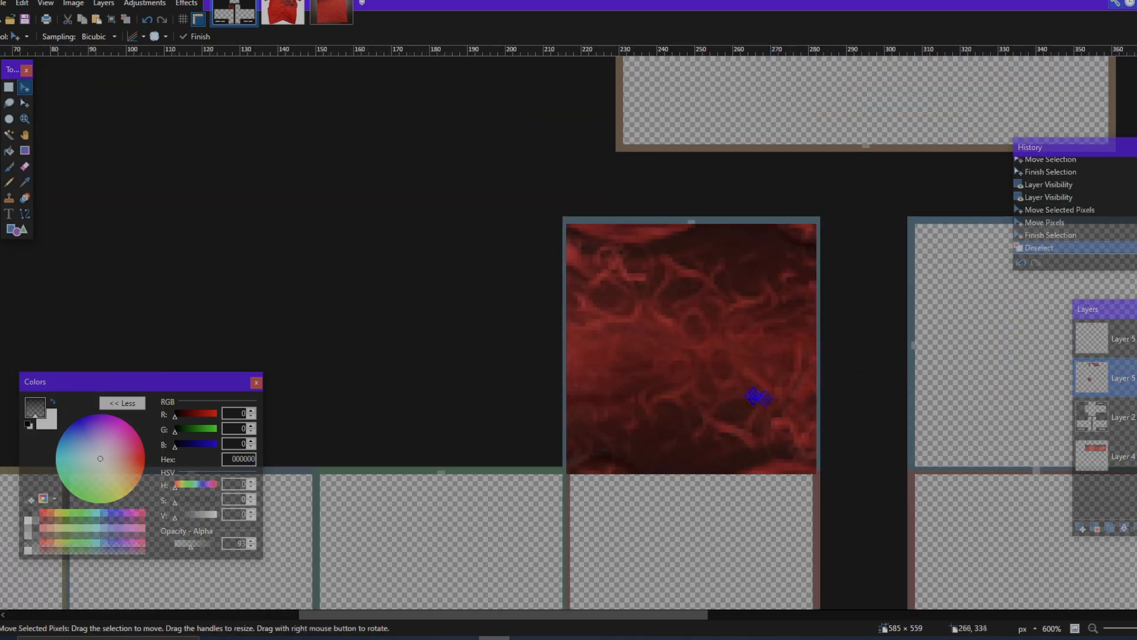
Step: Select a 64 × 66 px rectangle of the excess fabric above the side panel to the right of the front torso
{"action": "scroll", "coordinate": [754, 396], "scroll_direction": "down", "scroll_amount": 4}
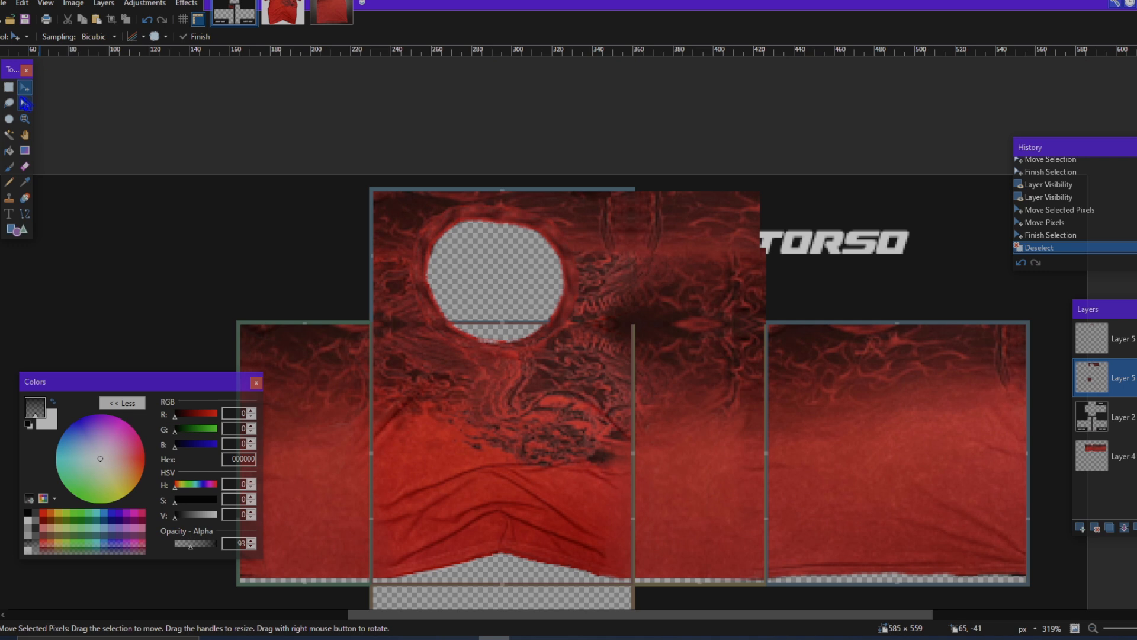
{"action": "key", "text": "s"}
{"action": "scroll", "coordinate": [793, 135], "scroll_direction": "up", "scroll_amount": 5}
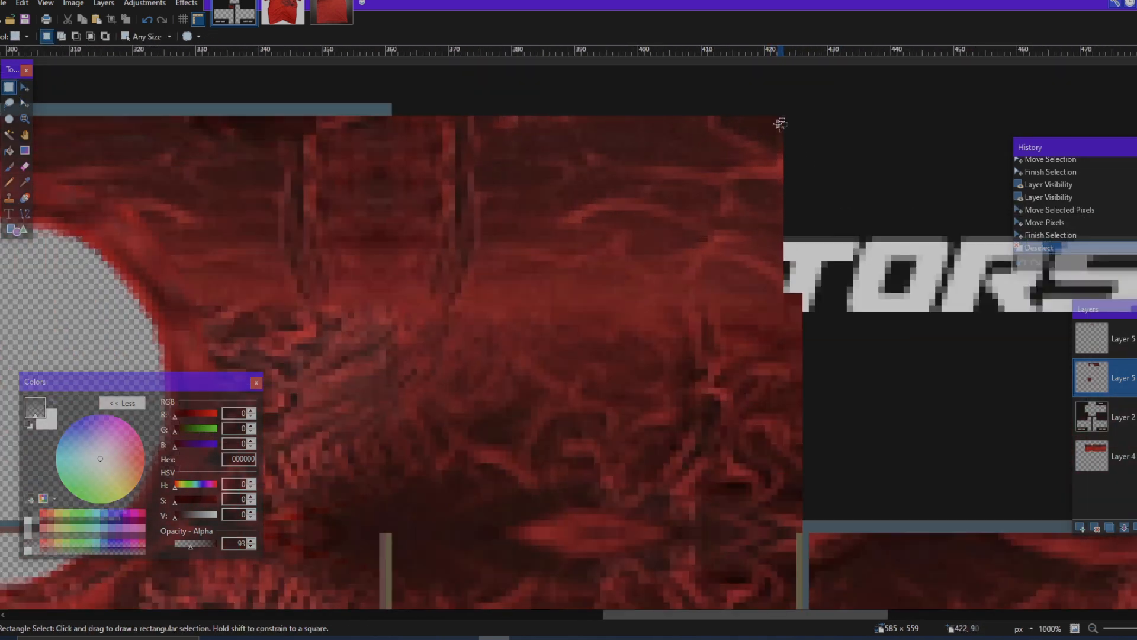
{"action": "left_click_drag", "start_coordinate": [782, 118], "coordinate": [382, 531]}
{"action": "scroll", "coordinate": [456, 456], "scroll_direction": "down", "scroll_amount": 5}
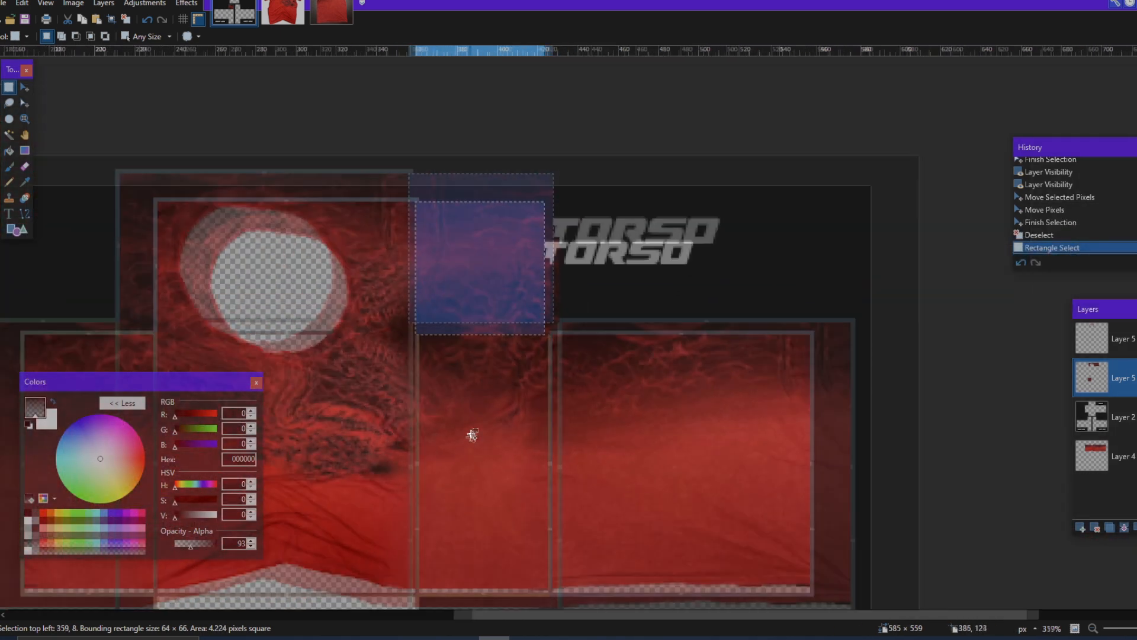
Step: Move the selected fabric down onto the right-hand arm's upper square at 308, 289
{"action": "key", "text": "m"}
{"action": "scroll", "coordinate": [472, 261], "scroll_direction": "left", "scroll_amount": 3}
{"action": "scroll", "coordinate": [749, 170], "scroll_direction": "down", "scroll_amount": 2}
{"action": "left_click_drag", "start_coordinate": [744, 157], "coordinate": [638, 408]}
{"action": "scroll", "coordinate": [736, 194], "scroll_direction": "down", "scroll_amount": 4}
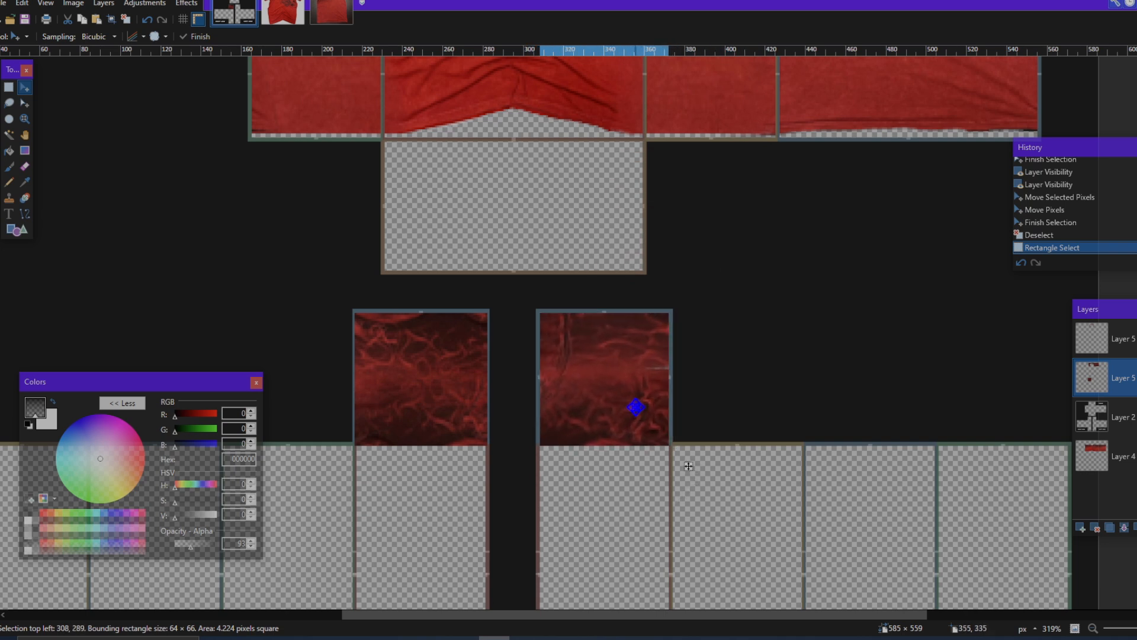
{"action": "scroll", "coordinate": [635, 407], "scroll_direction": "up", "scroll_amount": 4}
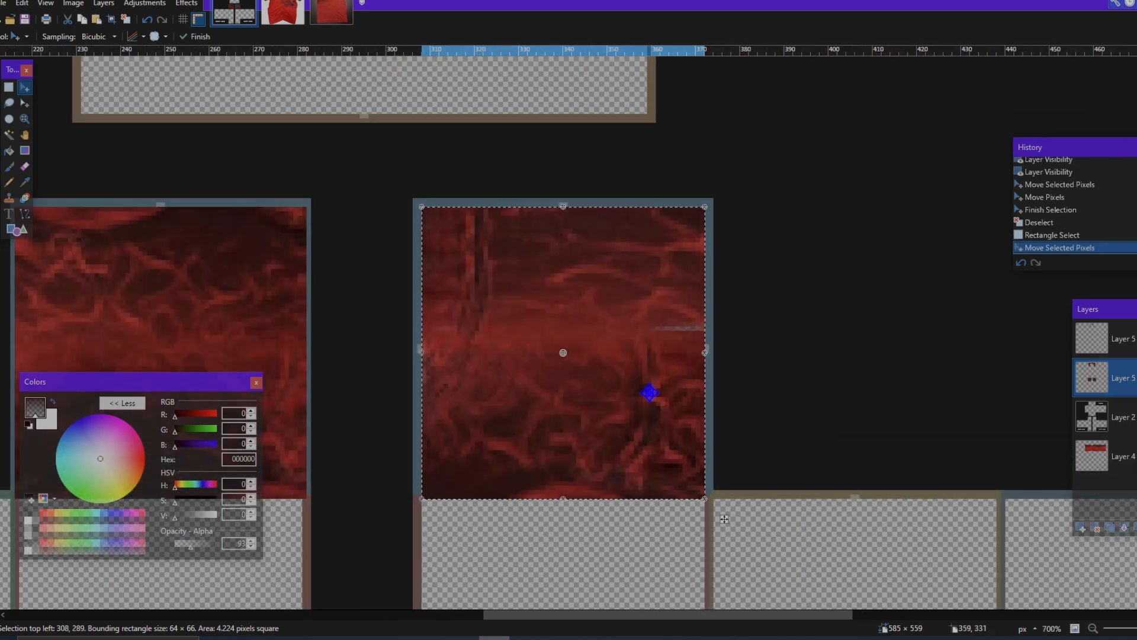
{"action": "key", "text": "Up"}
{"action": "key", "text": "Down"}
{"action": "scroll", "coordinate": [656, 393], "scroll_direction": "left", "scroll_amount": 5}
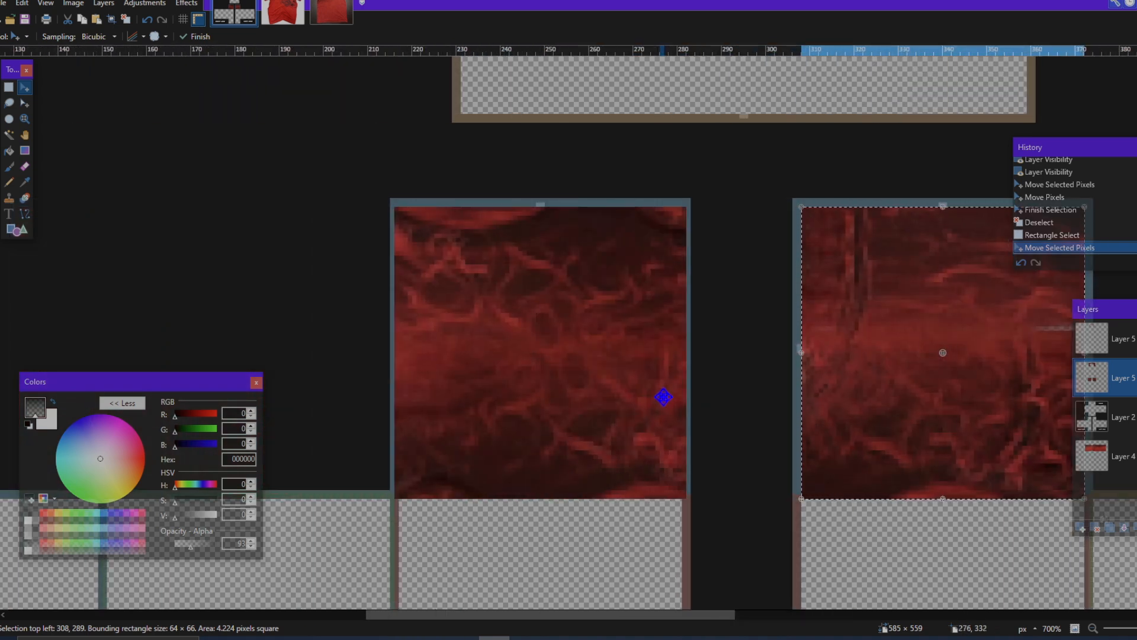
Step: Check the fabric placed on the right-hand arm's upper square against the torso and deselect it
{"action": "scroll", "coordinate": [664, 397], "scroll_direction": "right", "scroll_amount": 3}
{"action": "scroll", "coordinate": [663, 397], "scroll_direction": "down", "scroll_amount": 3}
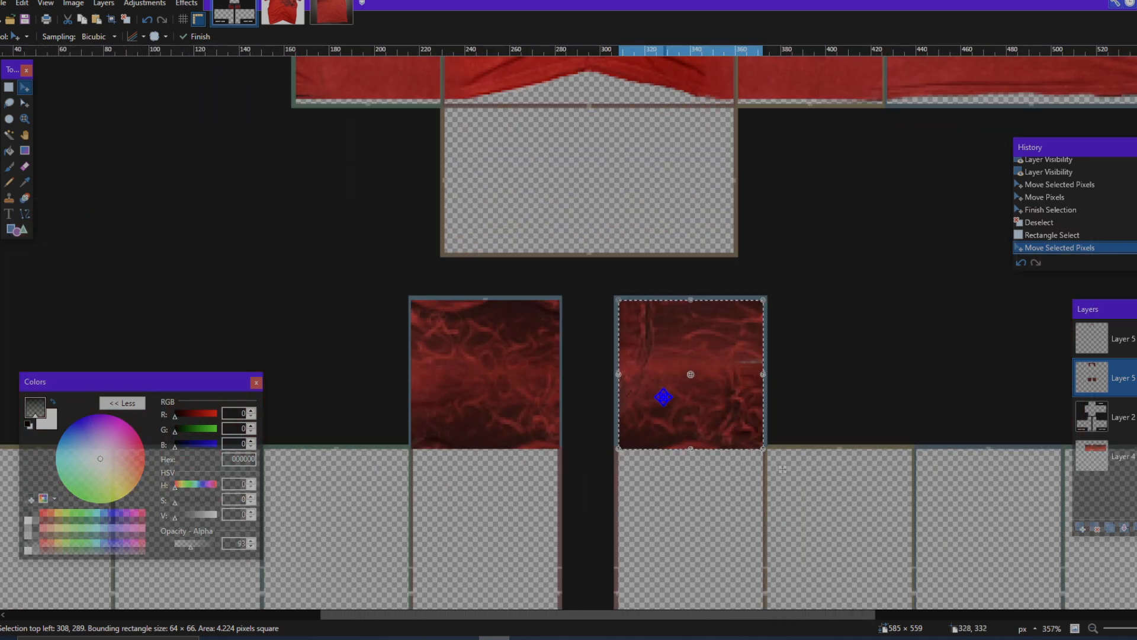
{"action": "scroll", "coordinate": [663, 397], "scroll_direction": "up", "scroll_amount": 5}
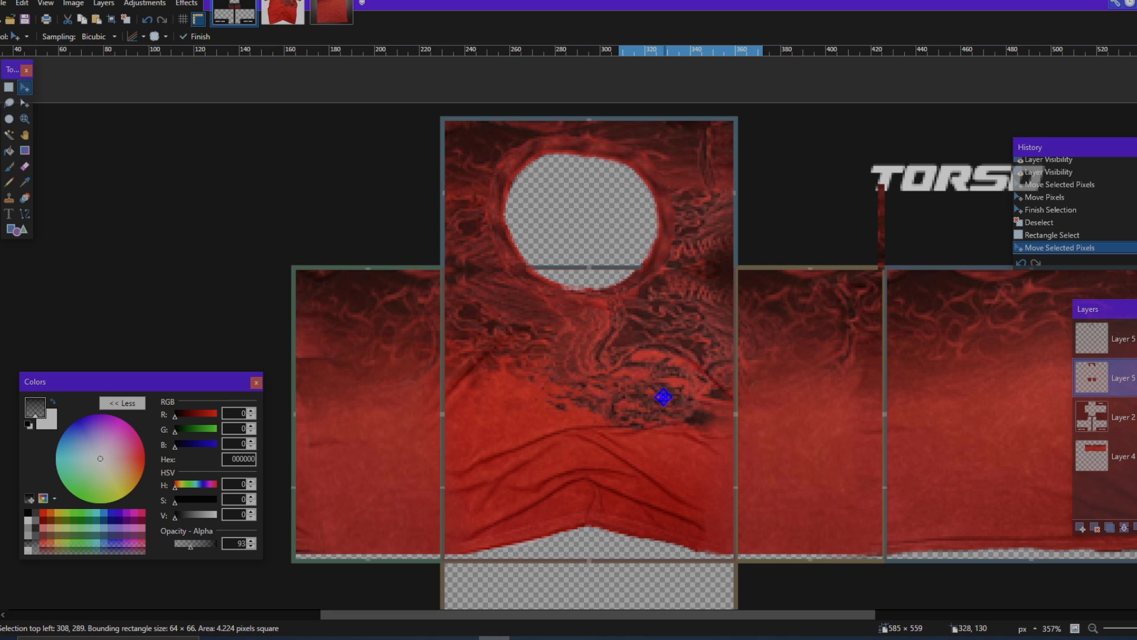
{"action": "scroll", "coordinate": [664, 397], "scroll_direction": "down", "scroll_amount": 5}
{"action": "scroll", "coordinate": [667, 389], "scroll_direction": "up", "scroll_amount": 2}
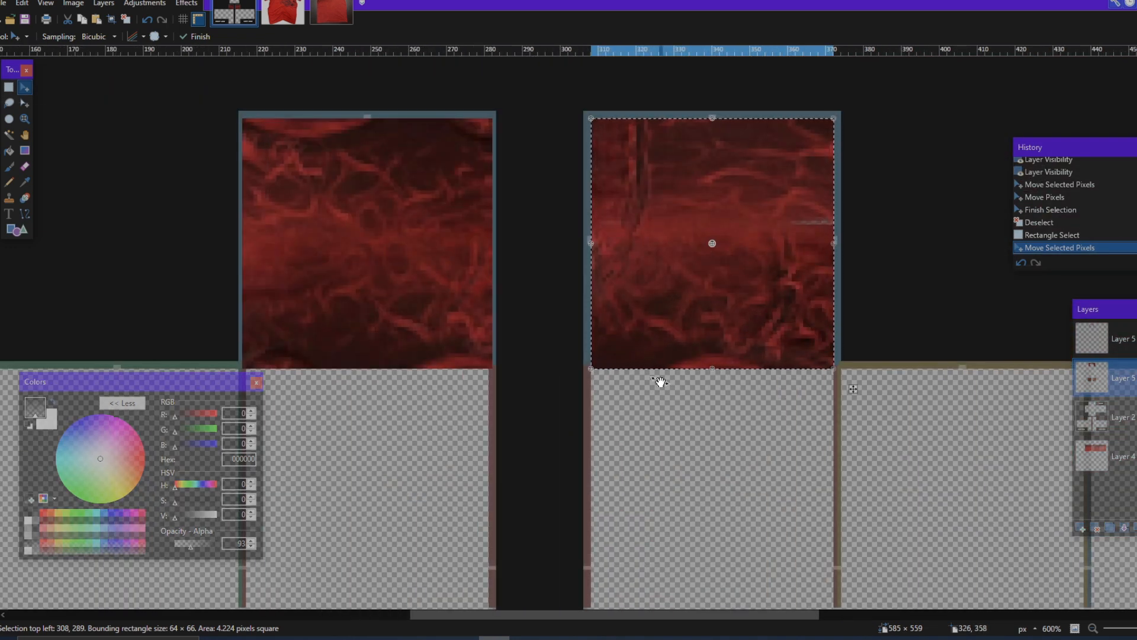
{"action": "key", "text": "ctrl+d"}
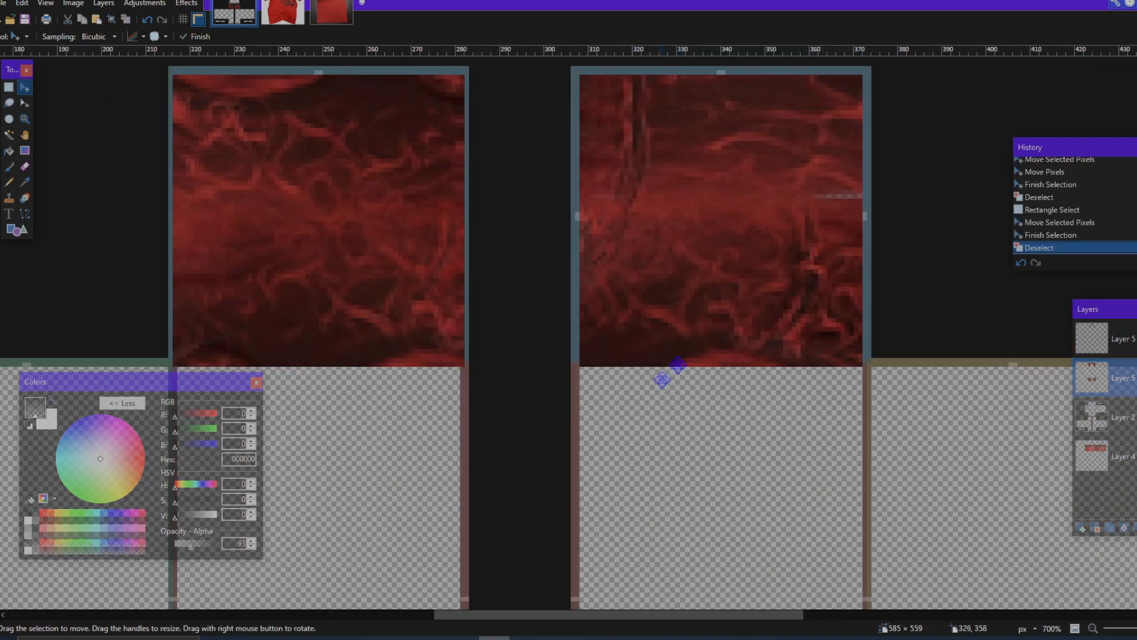
Step: Clone-stamp nearby fabric over the transparent sliver in the right-hand arm's upper square with an 11 px brush at 100% hardness
{"action": "scroll", "coordinate": [665, 376], "scroll_direction": "down", "scroll_amount": 3}
{"action": "scroll", "coordinate": [703, 350], "scroll_direction": "up", "scroll_amount": 4}
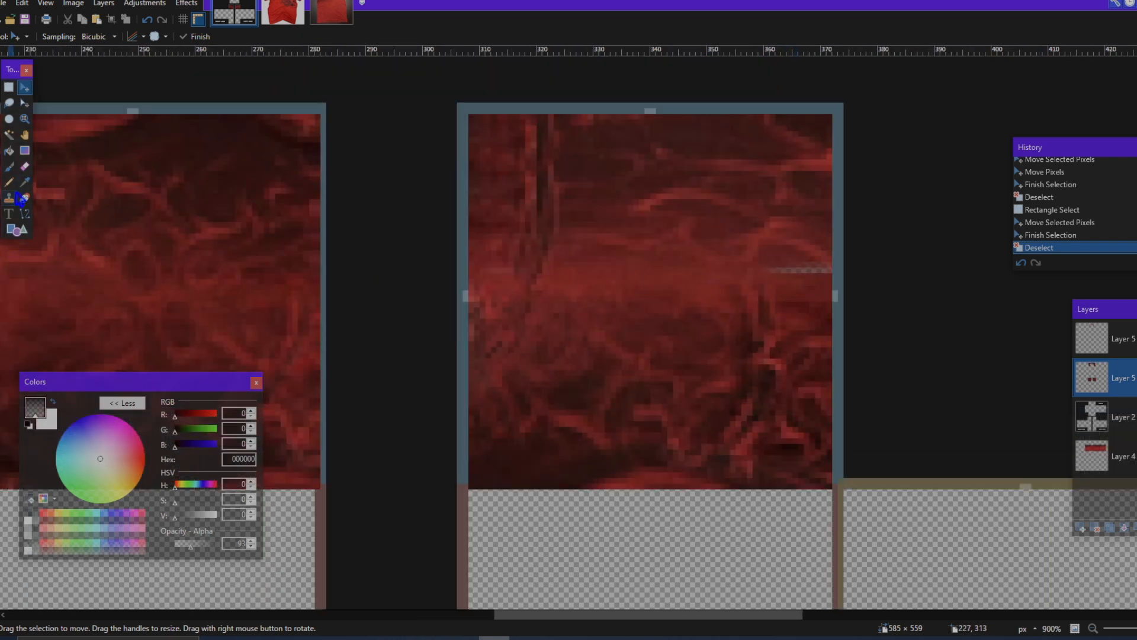
{"action": "left_click", "coordinate": [17, 198]}
{"action": "scroll", "coordinate": [698, 299], "scroll_direction": "right", "scroll_amount": 2}
{"action": "left_click", "coordinate": [702, 268]}
{"action": "left_click", "coordinate": [708, 269]}
{"action": "left_click", "coordinate": [727, 271]}
{"action": "left_click", "coordinate": [733, 271]}
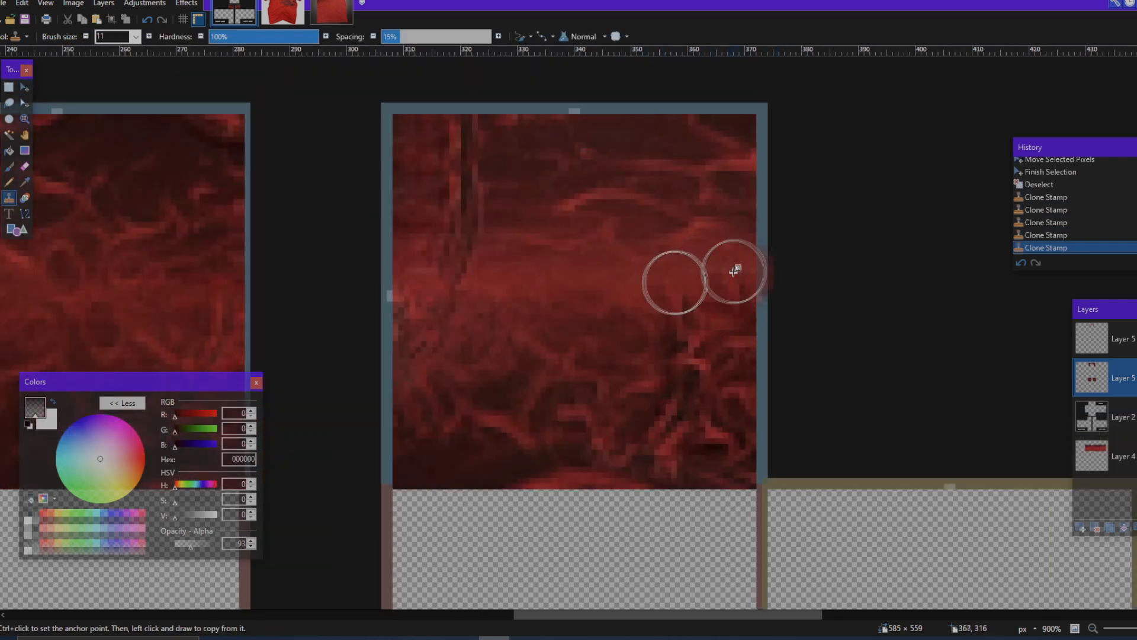
{"action": "left_click", "coordinate": [734, 273]}
{"action": "left_click", "coordinate": [734, 275]}
Step: Select a 58 × 66 px rectangle around the leftover fabric strip by the TORSO lettering and erase it
{"action": "scroll", "coordinate": [732, 296], "scroll_direction": "down", "scroll_amount": 5}
{"action": "scroll", "coordinate": [766, 320], "scroll_direction": "up", "scroll_amount": 8}
{"action": "scroll", "coordinate": [767, 321], "scroll_direction": "up", "scroll_amount": 1}
{"action": "scroll", "coordinate": [675, 302], "scroll_direction": "right", "scroll_amount": 4}
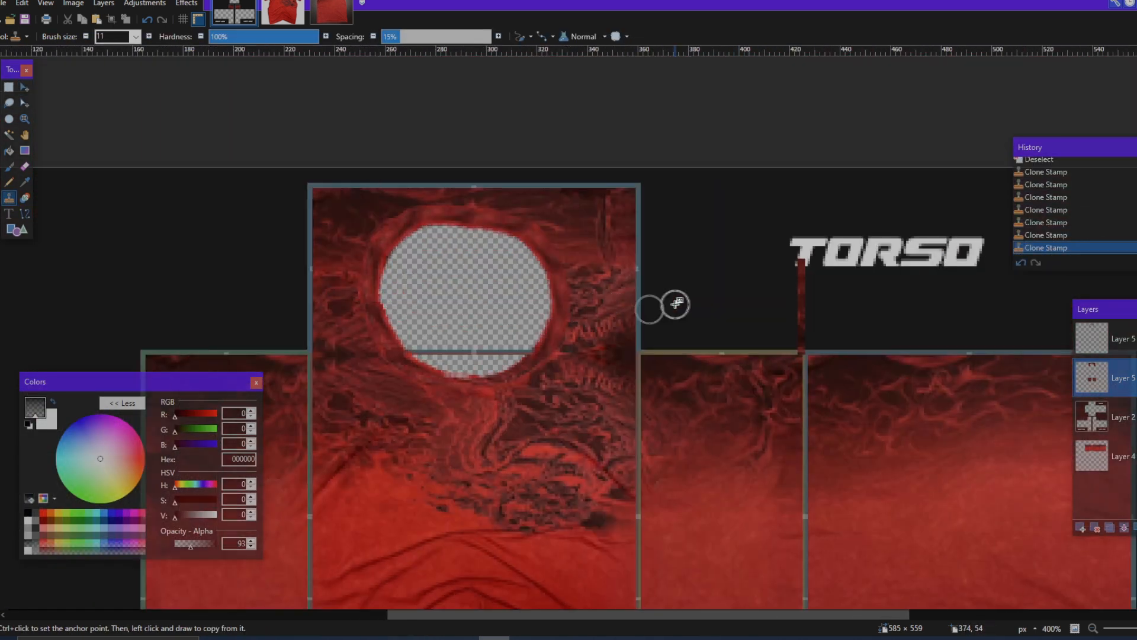
{"action": "left_click", "coordinate": [9, 88]}
{"action": "scroll", "coordinate": [495, 165], "scroll_direction": "up", "scroll_amount": 2, "text": "ctrl"}
{"action": "left_click_drag", "start_coordinate": [492, 165], "coordinate": [714, 409]}
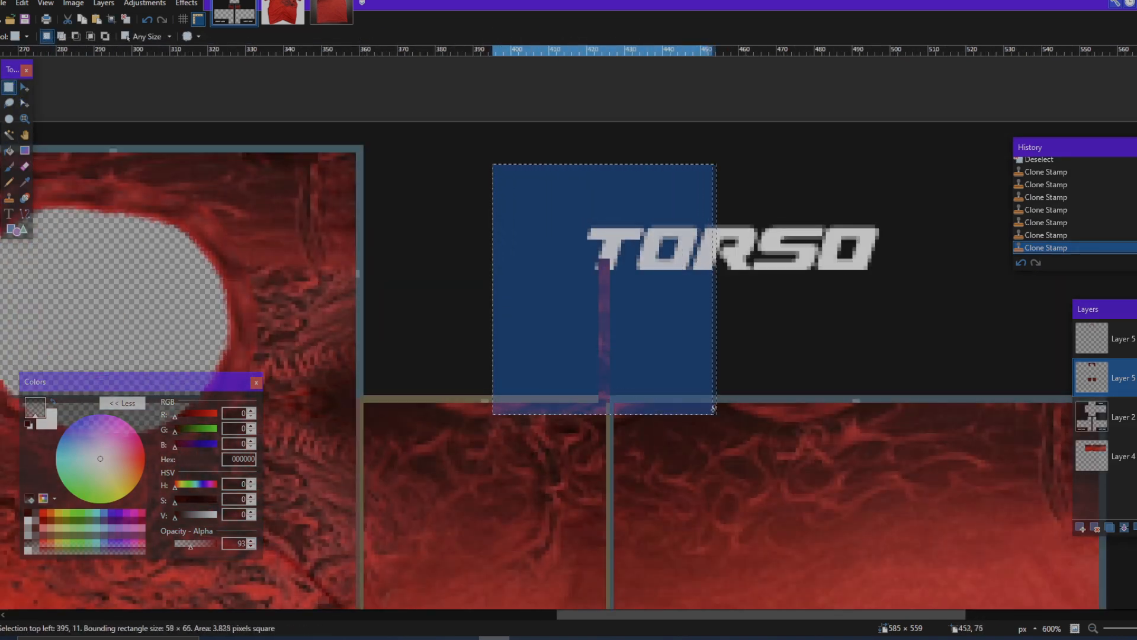
{"action": "key", "text": "Delete"}
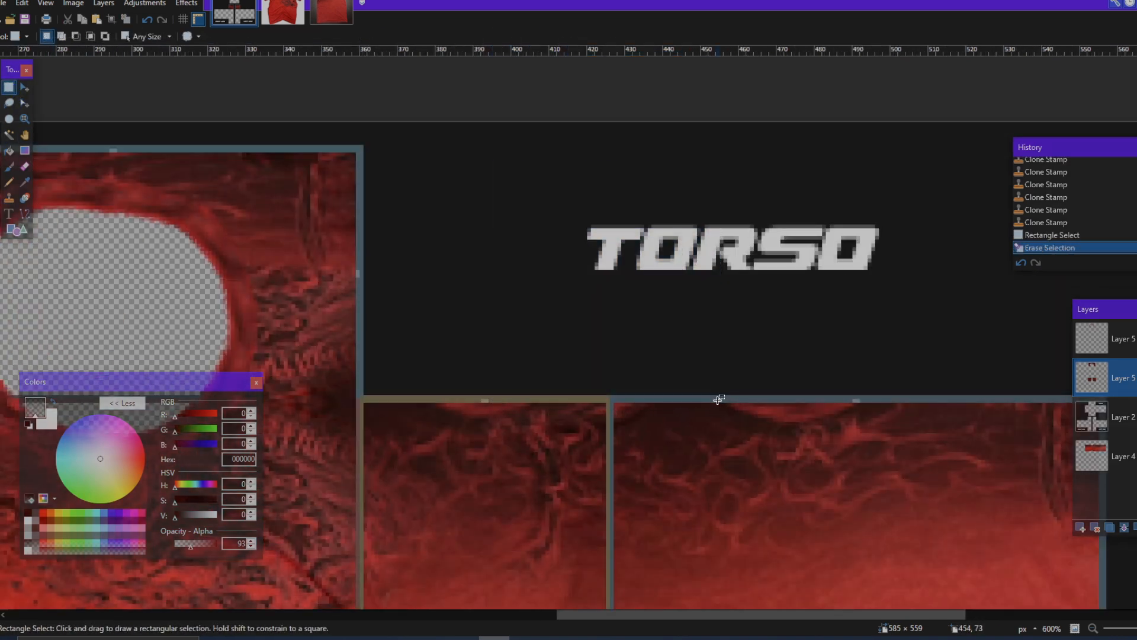
Step: Review the red T-shirt photo and the whole template with its torso and arm squares
{"action": "key", "text": "ctrl+Tab"}
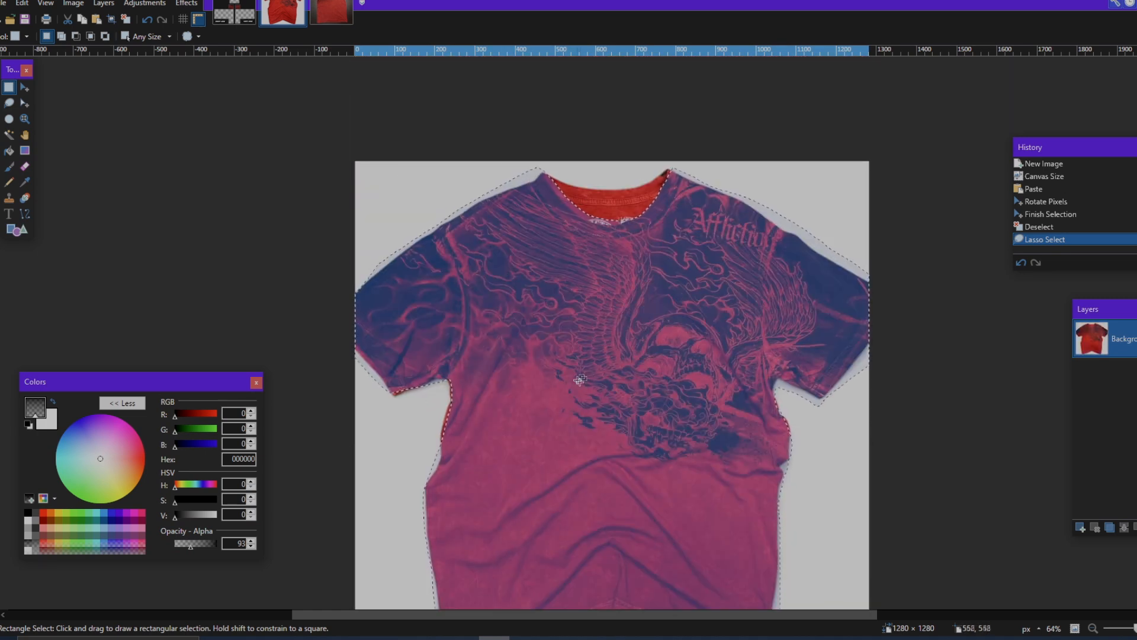
{"action": "scroll", "coordinate": [580, 380], "scroll_direction": "down", "scroll_amount": 1}
{"action": "left_click", "coordinate": [239, 13]}
{"action": "scroll", "coordinate": [438, 275], "scroll_direction": "down", "scroll_amount": 3}
{"action": "scroll", "coordinate": [438, 276], "scroll_direction": "down", "scroll_amount": 6, "text": "ctrl"}
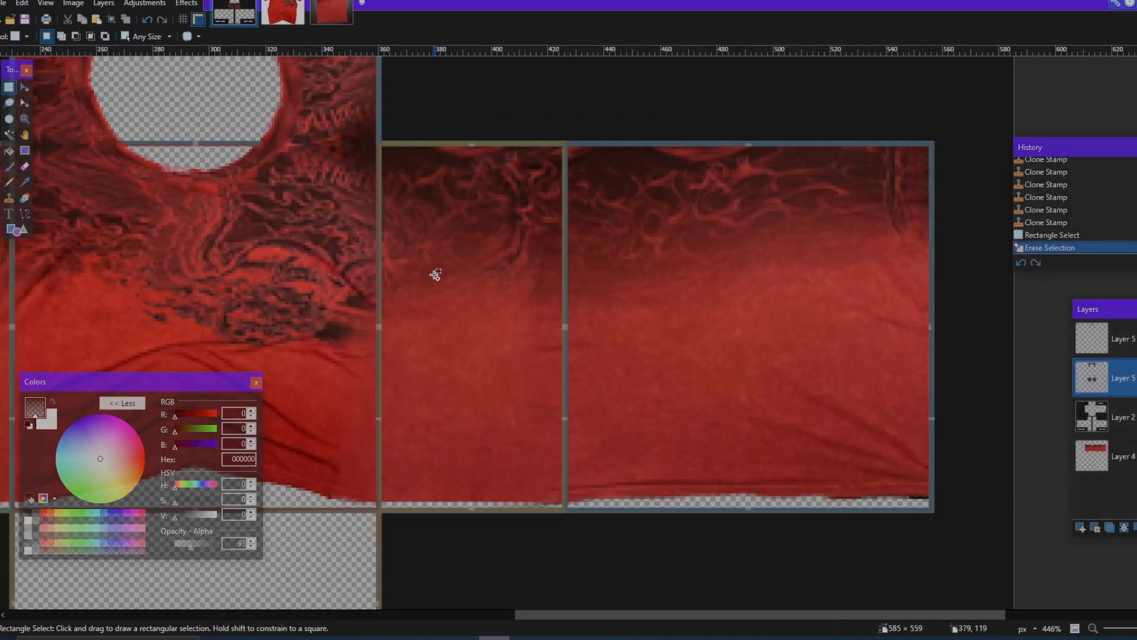
{"action": "scroll", "coordinate": [592, 404], "scroll_direction": "left", "scroll_amount": 2}
{"action": "scroll", "coordinate": [592, 404], "scroll_direction": "left", "scroll_amount": 2}
{"action": "scroll", "coordinate": [645, 398], "scroll_direction": "down", "scroll_amount": 1}
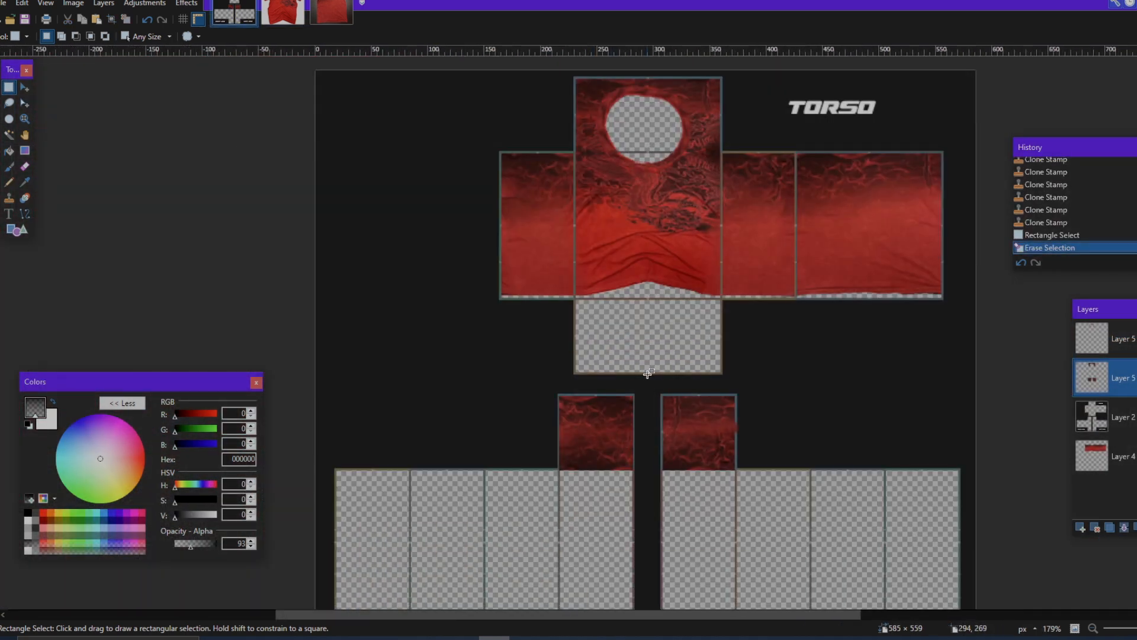
{"action": "scroll", "coordinate": [651, 380], "scroll_direction": "down", "scroll_amount": 3}
{"action": "scroll", "coordinate": [655, 379], "scroll_direction": "up", "scroll_amount": 4}
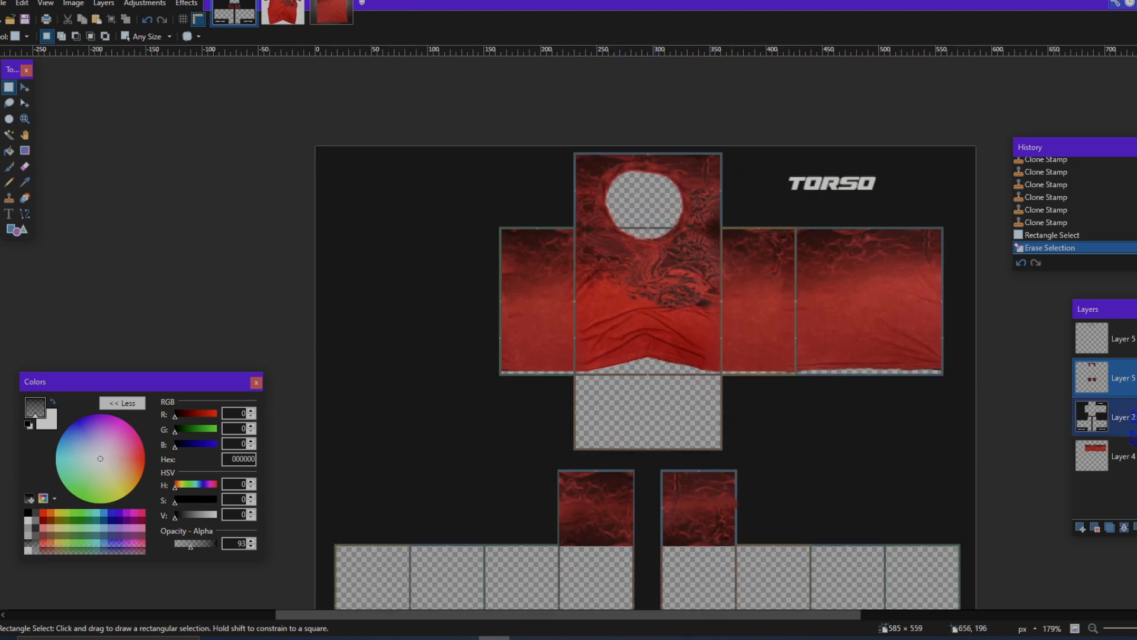
Step: Move the template Layer 2 below Layer 4 and activate the uppermost Layer 5
{"action": "left_click_drag", "start_coordinate": [1121, 417], "coordinate": [1121, 457]}
{"action": "left_click", "coordinate": [1121, 339]}
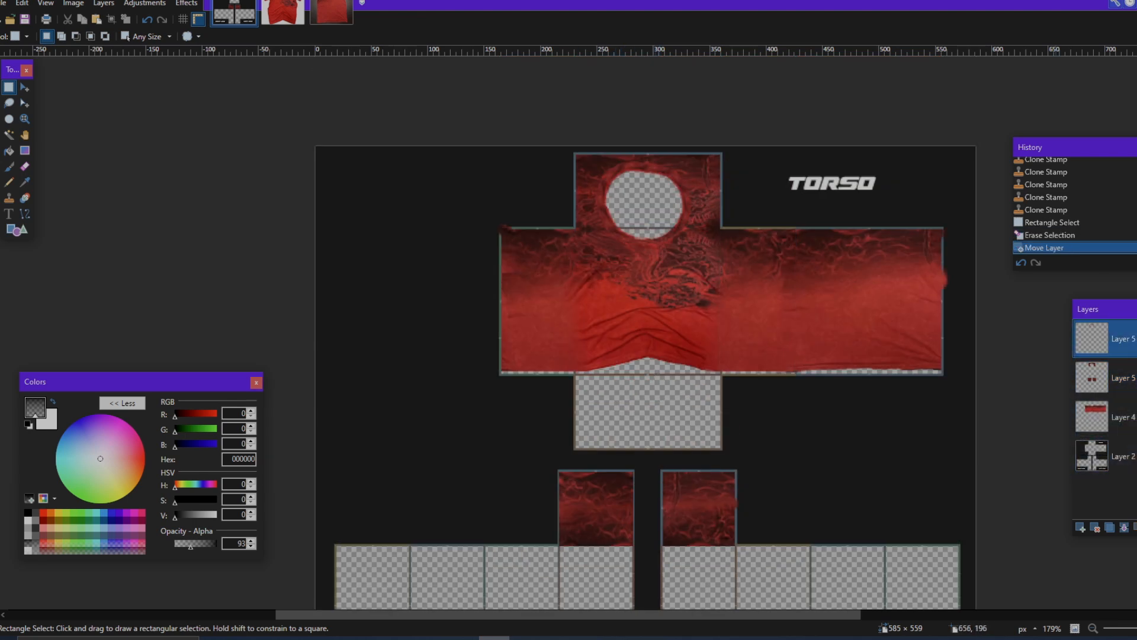
{"action": "scroll", "coordinate": [708, 296], "scroll_direction": "up", "scroll_amount": 2}
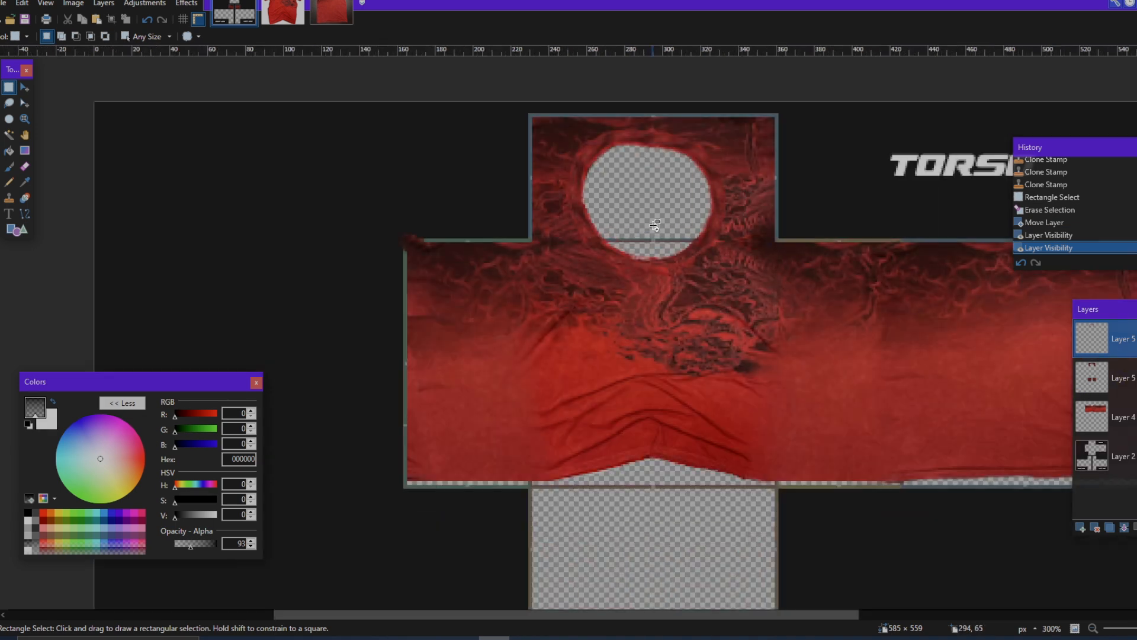
{"action": "scroll", "coordinate": [690, 264], "scroll_direction": "down", "scroll_amount": 2}
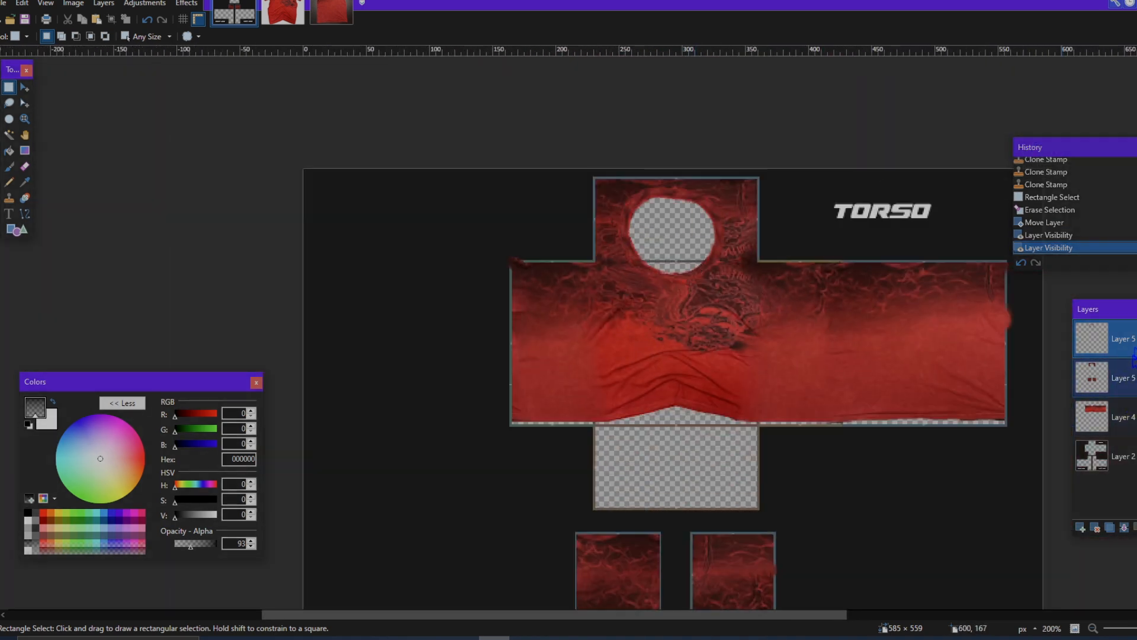
{"action": "scroll", "coordinate": [914, 424], "scroll_direction": "down", "scroll_amount": 2}
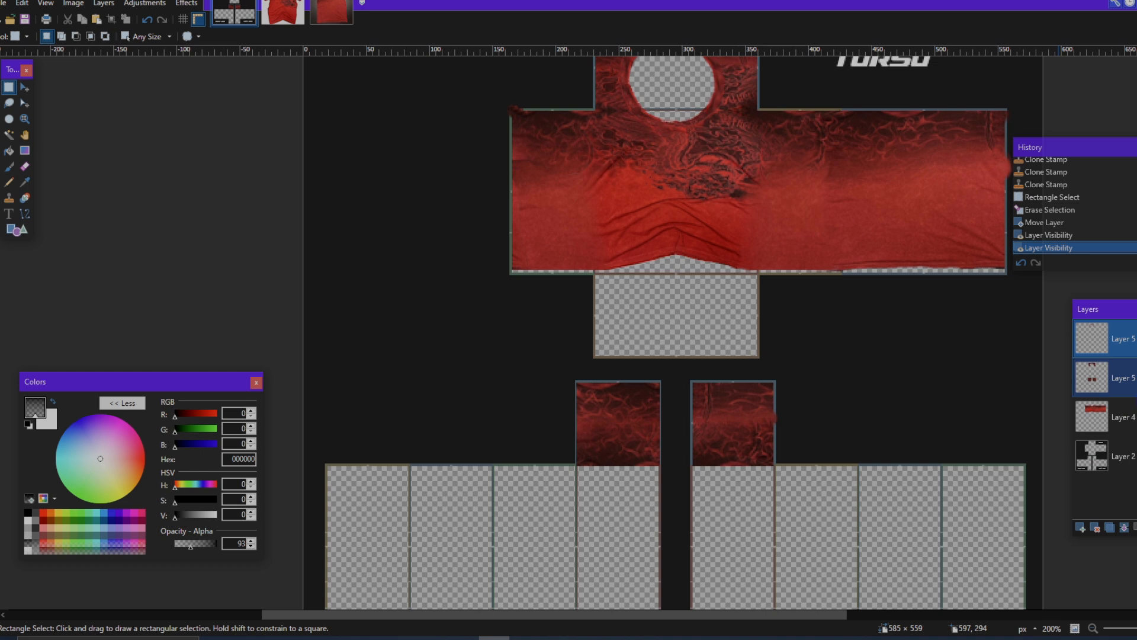
Step: Merge both Layer 5 layers down into Layer 4 and add a new empty layer above it
{"action": "left_click", "coordinate": [1134, 378]}
{"action": "left_click", "coordinate": [1135, 378]}
{"action": "left_click", "coordinate": [1124, 527]}
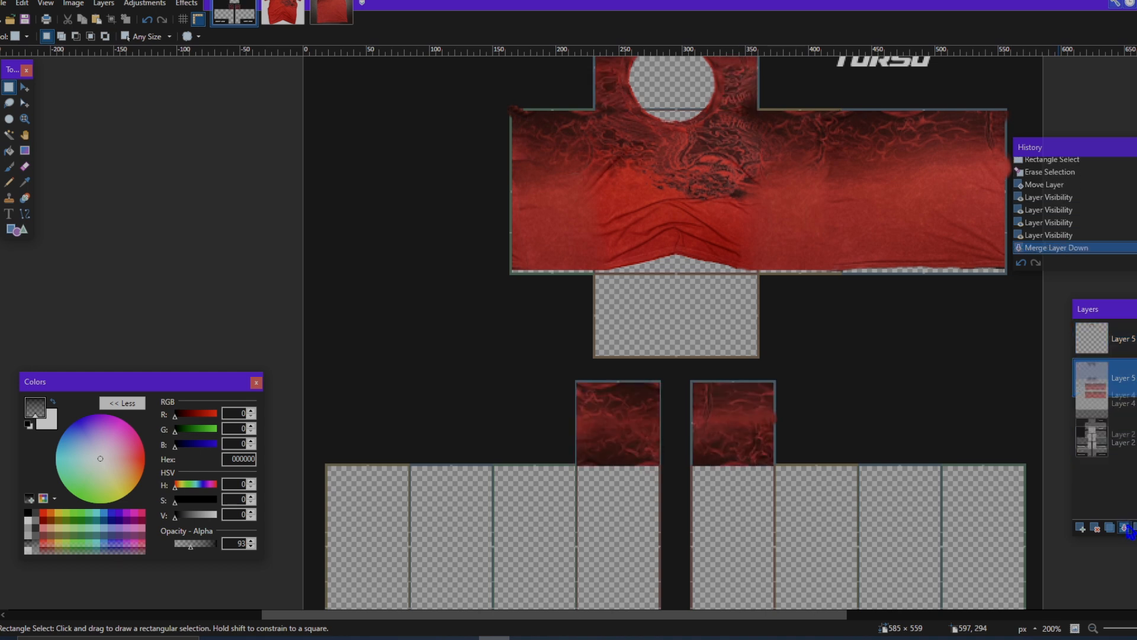
{"action": "left_click", "coordinate": [1124, 528]}
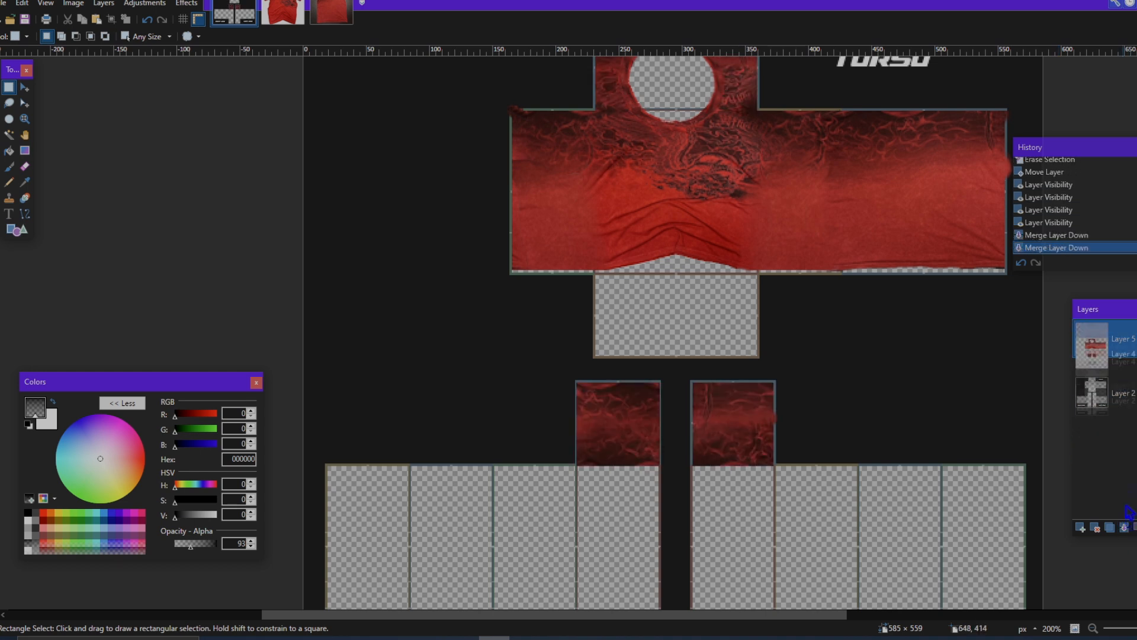
{"action": "left_click", "coordinate": [1081, 527]}
Step: On Layer 4, select a 66 × 128 px rectangle of the side panel to the left of the front torso at 165, 74
{"action": "left_click", "coordinate": [1093, 378]}
{"action": "scroll", "coordinate": [57, 114], "scroll_direction": "up", "scroll_amount": 3}
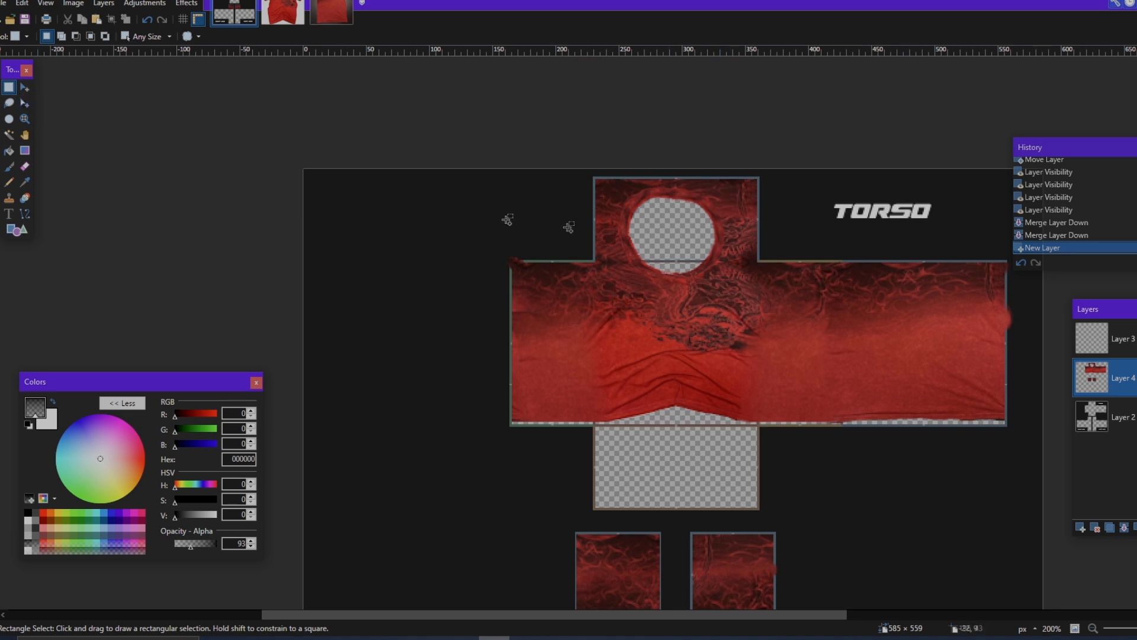
{"action": "scroll", "coordinate": [541, 262], "scroll_direction": "up", "scroll_amount": 7}
{"action": "left_click_drag", "start_coordinate": [417, 246], "coordinate": [829, 442]}
{"action": "scroll", "coordinate": [603, 412], "scroll_direction": "down", "scroll_amount": 3}
{"action": "scroll", "coordinate": [829, 443], "scroll_direction": "down", "scroll_amount": 6}
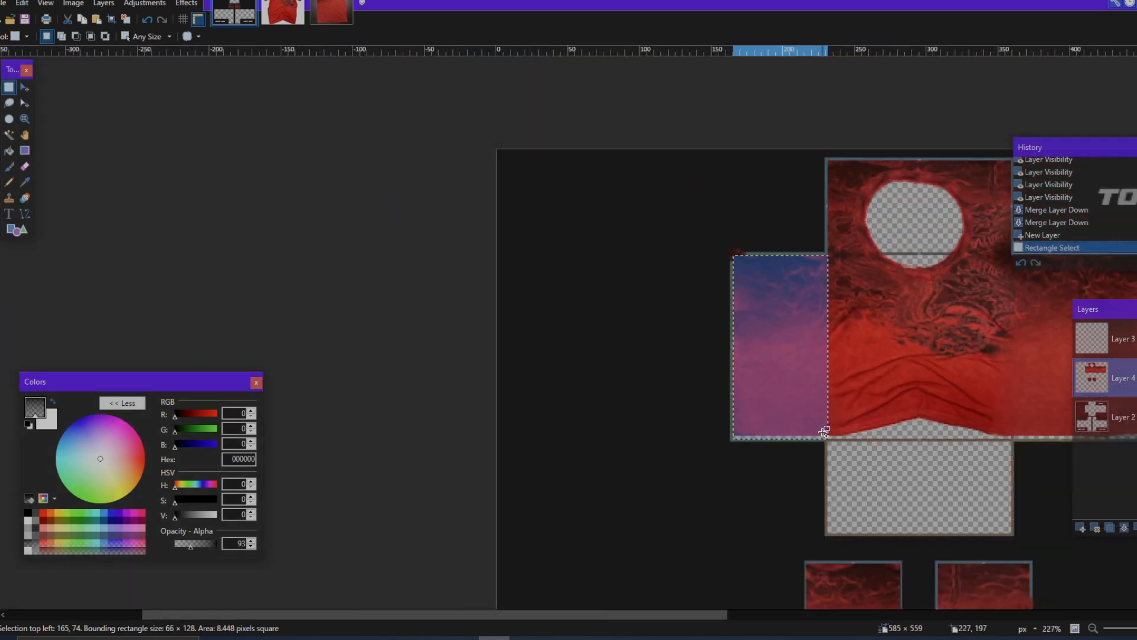
Step: Paste a copy of the side-panel fabric into Layer 3, move it to 216, 354 below the right arm's top square, and deselect
{"action": "scroll", "coordinate": [824, 432], "scroll_direction": "down", "scroll_amount": 3}
{"action": "left_click", "coordinate": [1092, 339]}
{"action": "key", "text": "ctrl+v"}
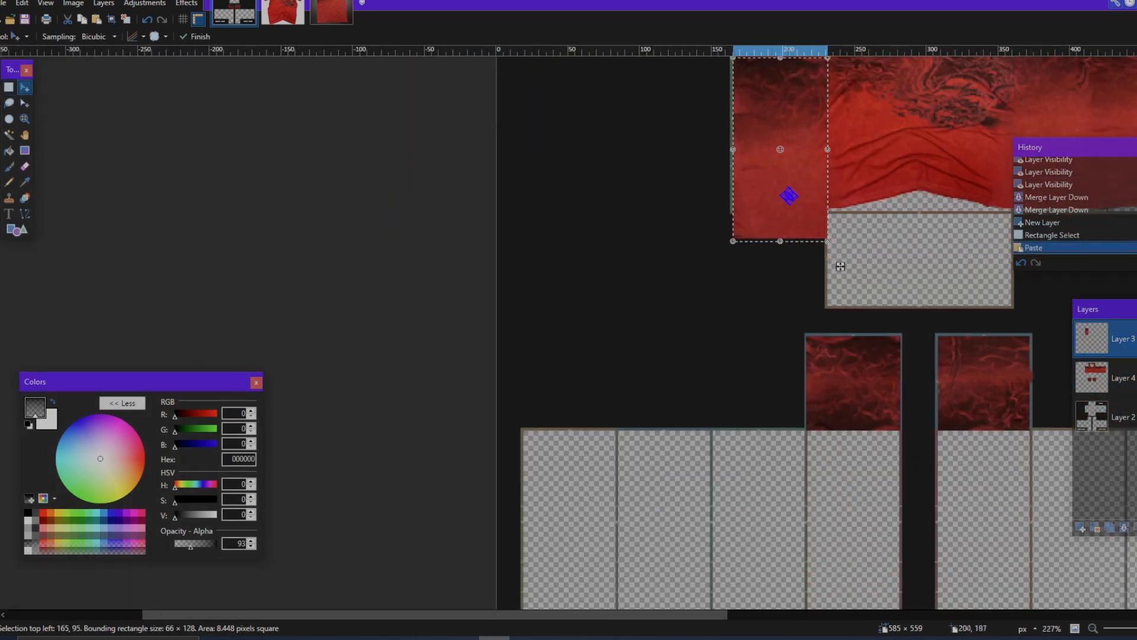
{"action": "left_click_drag", "start_coordinate": [843, 266], "coordinate": [892, 533]}
{"action": "scroll", "coordinate": [844, 332], "scroll_direction": "up", "scroll_amount": 4}
{"action": "left_click_drag", "start_coordinate": [842, 463], "coordinate": [874, 348]}
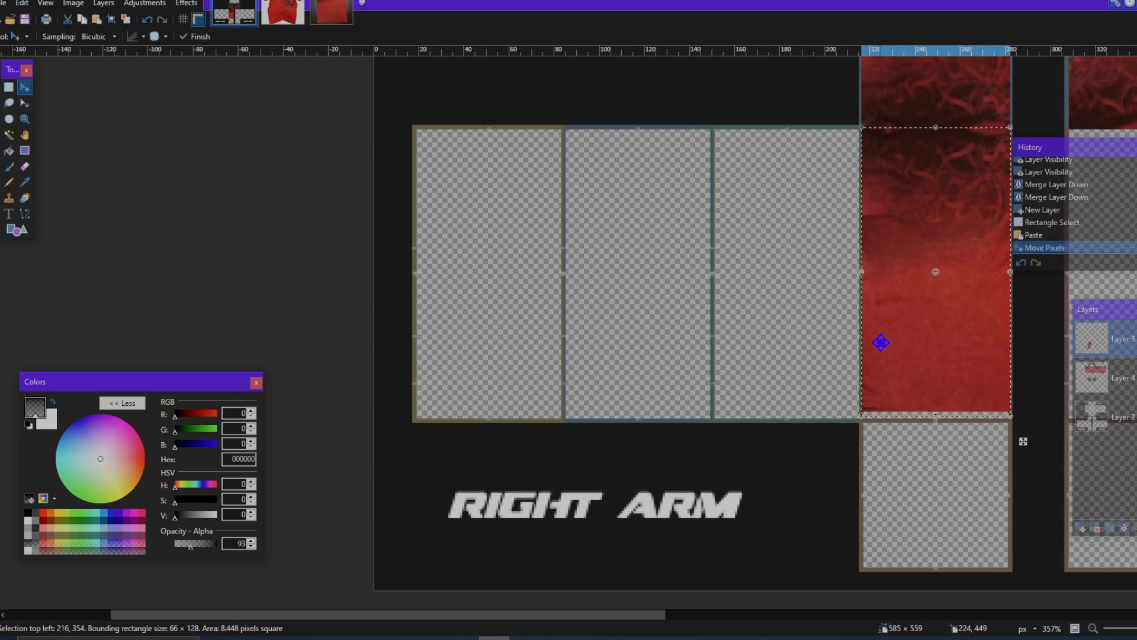
{"action": "scroll", "coordinate": [879, 344], "scroll_direction": "up", "scroll_amount": 2}
{"action": "key", "text": "ctrl+d"}
Step: Select a 67 × 128 px rectangle of the side panel to the right of the front torso at 359, 74
{"action": "scroll", "coordinate": [903, 336], "scroll_direction": "up", "scroll_amount": 4}
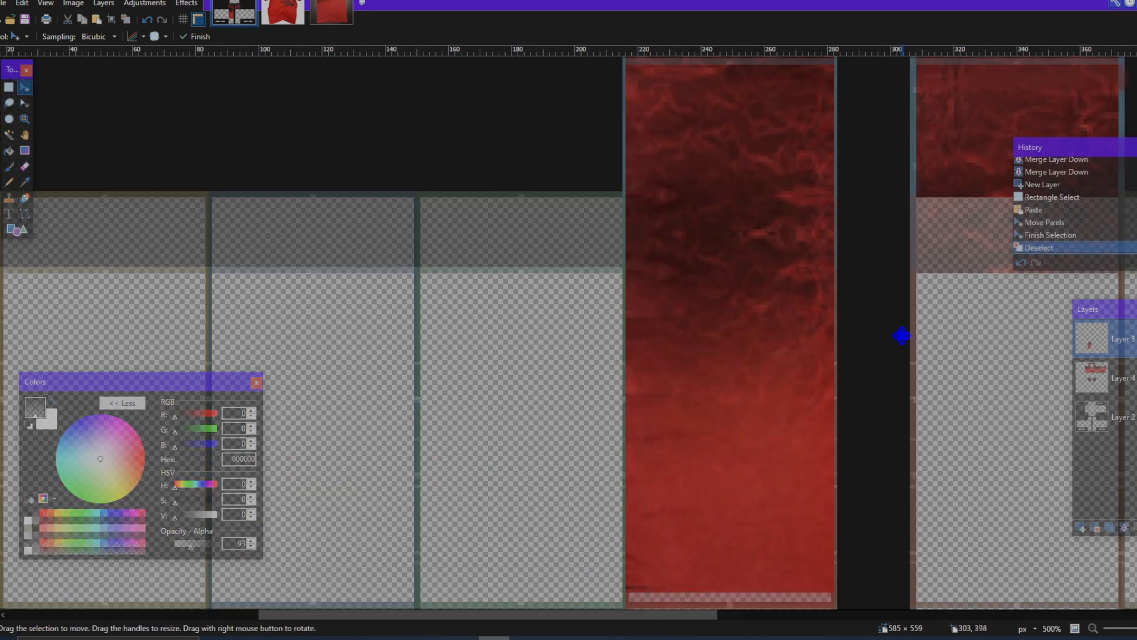
{"action": "scroll", "coordinate": [903, 335], "scroll_direction": "down", "scroll_amount": 7}
{"action": "scroll", "coordinate": [904, 335], "scroll_direction": "left", "scroll_amount": 4}
{"action": "scroll", "coordinate": [903, 335], "scroll_direction": "up", "scroll_amount": 4}
{"action": "scroll", "coordinate": [903, 335], "scroll_direction": "right", "scroll_amount": 5}
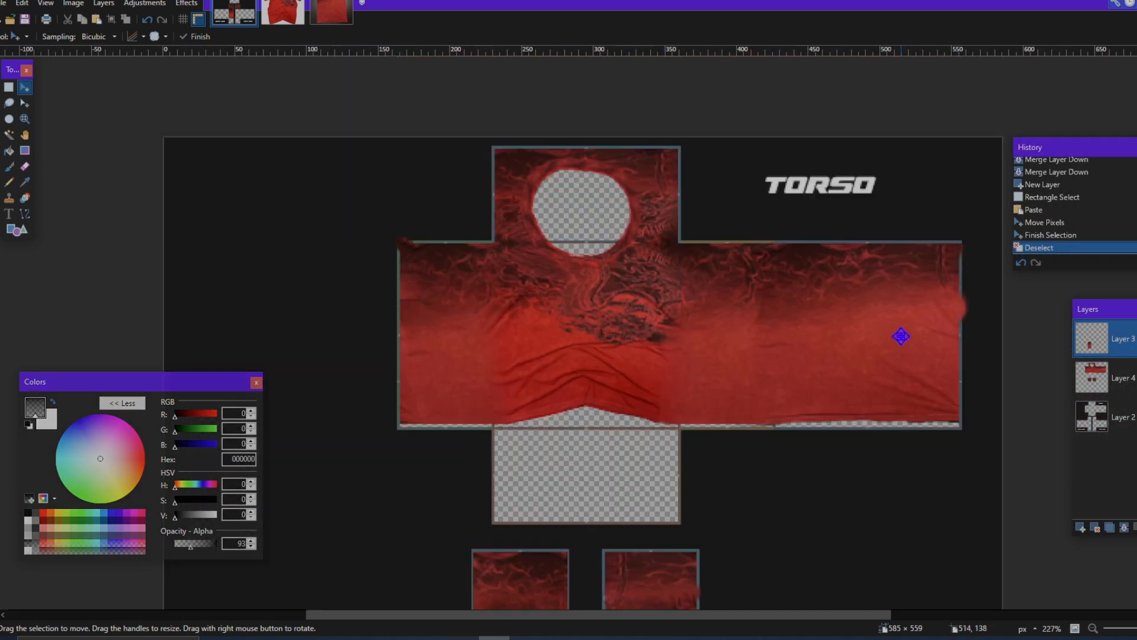
{"action": "key", "text": "s"}
{"action": "scroll", "coordinate": [592, 253], "scroll_direction": "up", "scroll_amount": 6}
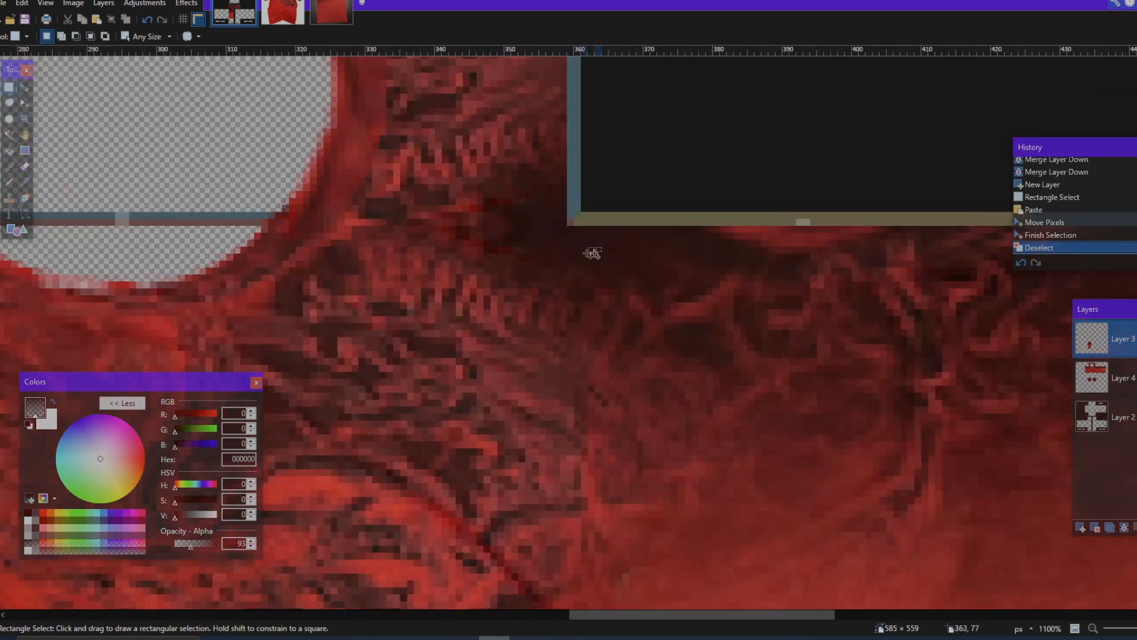
{"action": "left_click_drag", "start_coordinate": [571, 230], "coordinate": [800, 273]}
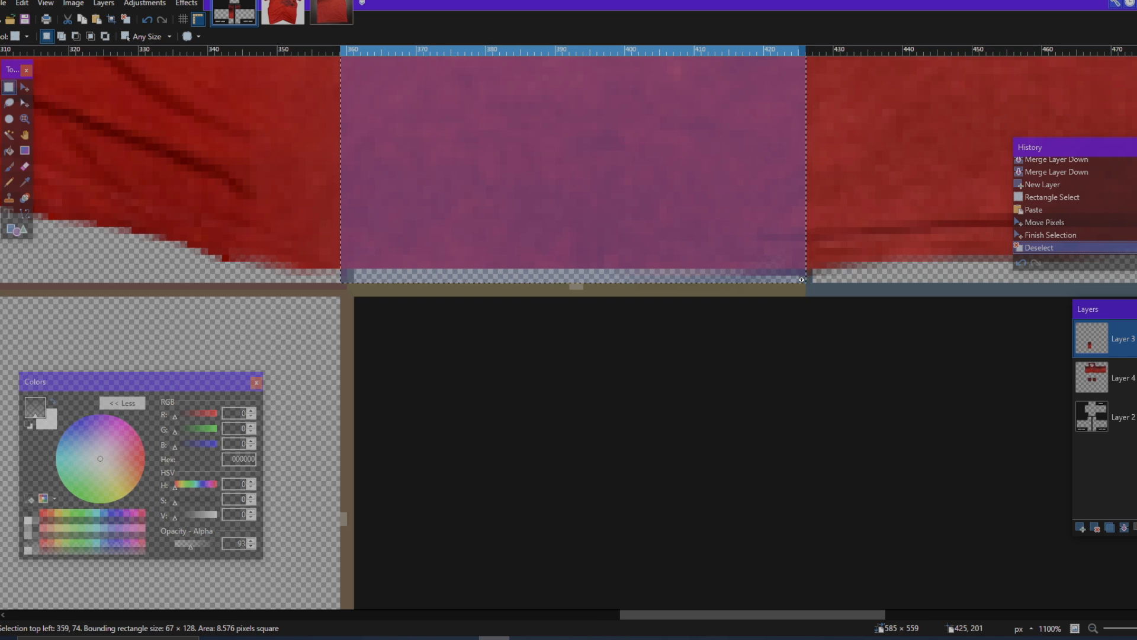
Step: Copy the selected fabric from Layer 4 into Layer 3 and move it to 307, 355 below the left arm's top square
{"action": "scroll", "coordinate": [804, 279], "scroll_direction": "down", "scroll_amount": 6}
{"action": "left_click", "coordinate": [1121, 382]}
{"action": "key", "text": "ctrl+c"}
{"action": "left_click", "coordinate": [1118, 349]}
{"action": "key", "text": "ctrl+v"}
{"action": "left_click_drag", "start_coordinate": [776, 259], "coordinate": [697, 425]}
{"action": "scroll", "coordinate": [763, 420], "scroll_direction": "down", "scroll_amount": 3}
{"action": "scroll", "coordinate": [750, 424], "scroll_direction": "up", "scroll_amount": 2}
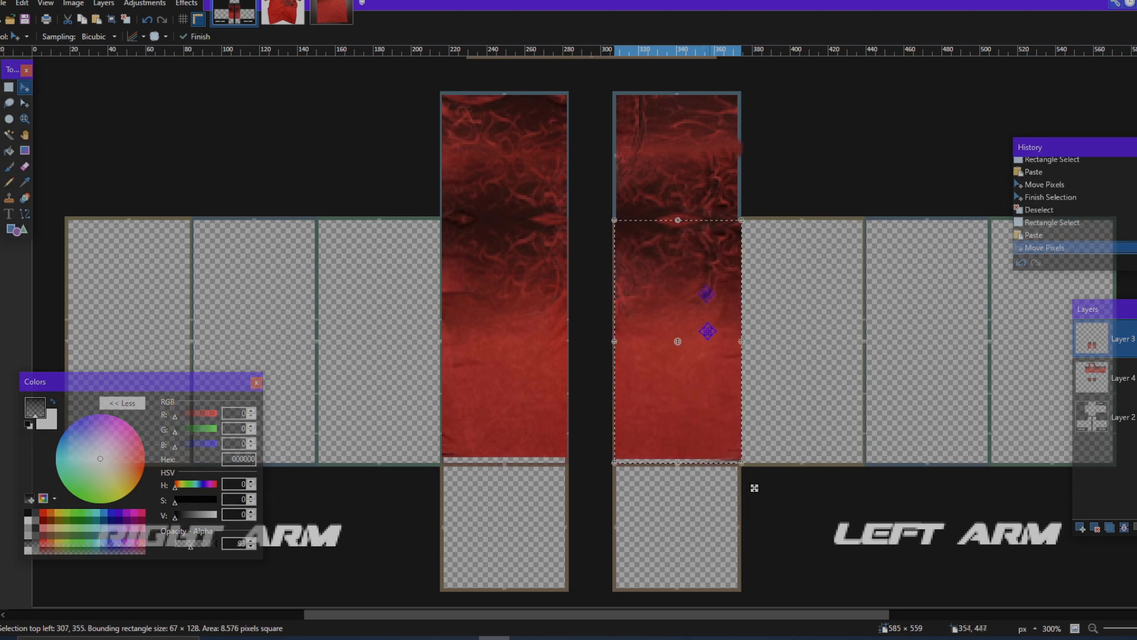
Step: Nudge the pasted left-arm fabric one pixel to the right and deselect it
{"action": "scroll", "coordinate": [707, 331], "scroll_direction": "up", "scroll_amount": 4}
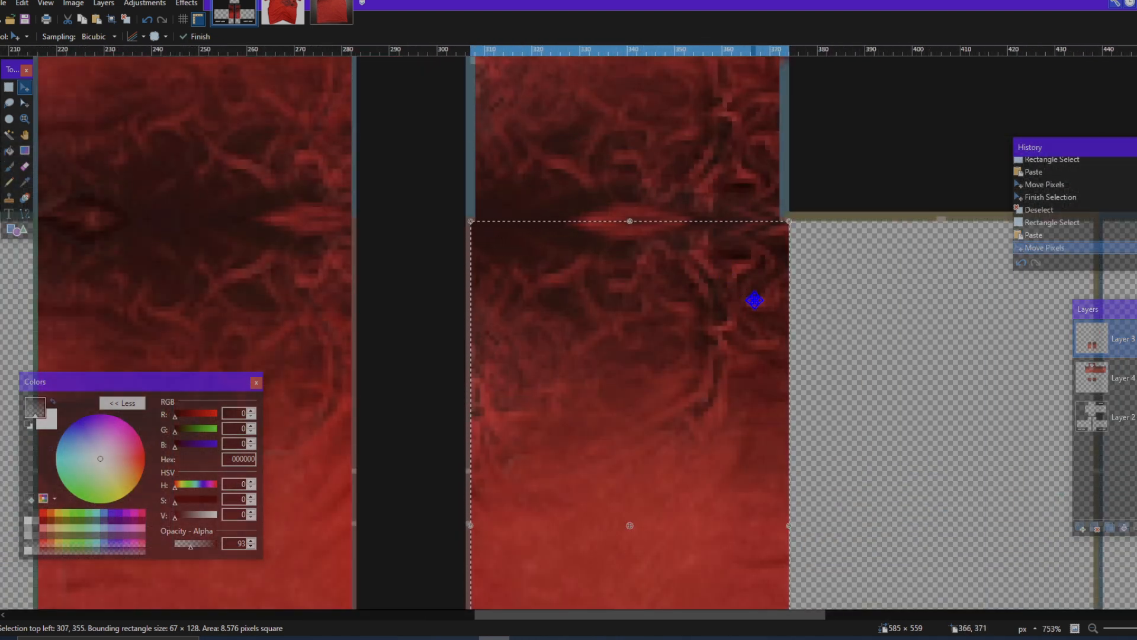
{"action": "key", "text": "Right"}
{"action": "key", "text": "ctrl+d"}
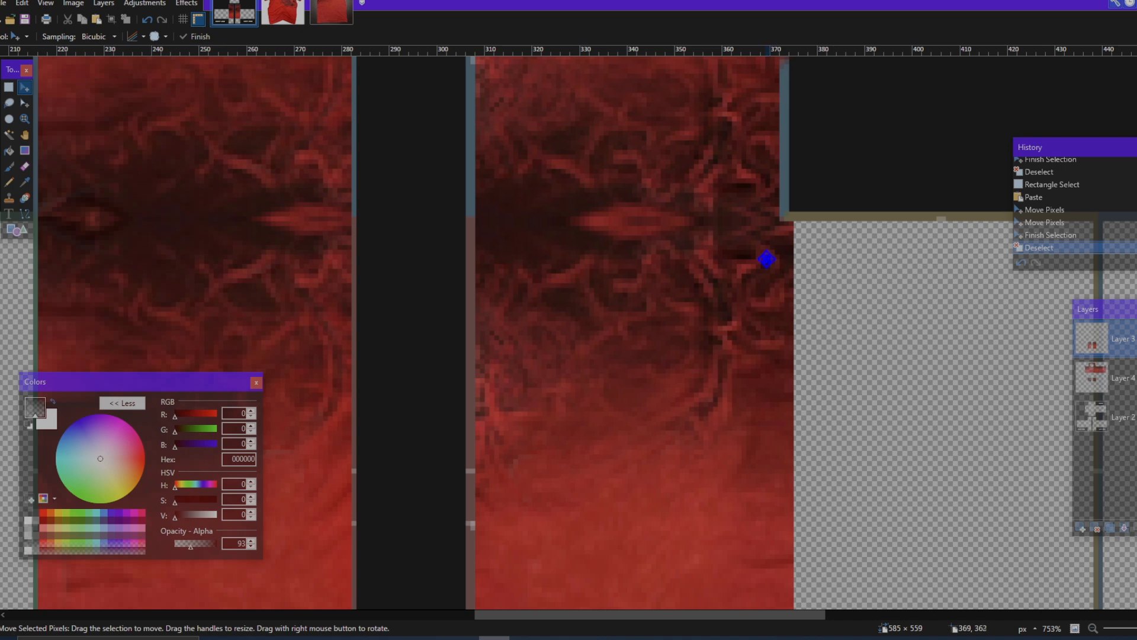
Step: On Layer 3, select a 66 × 126 px rectangle of the right arm's filled panel at 216, 354
{"action": "scroll", "coordinate": [767, 259], "scroll_direction": "down", "scroll_amount": 6}
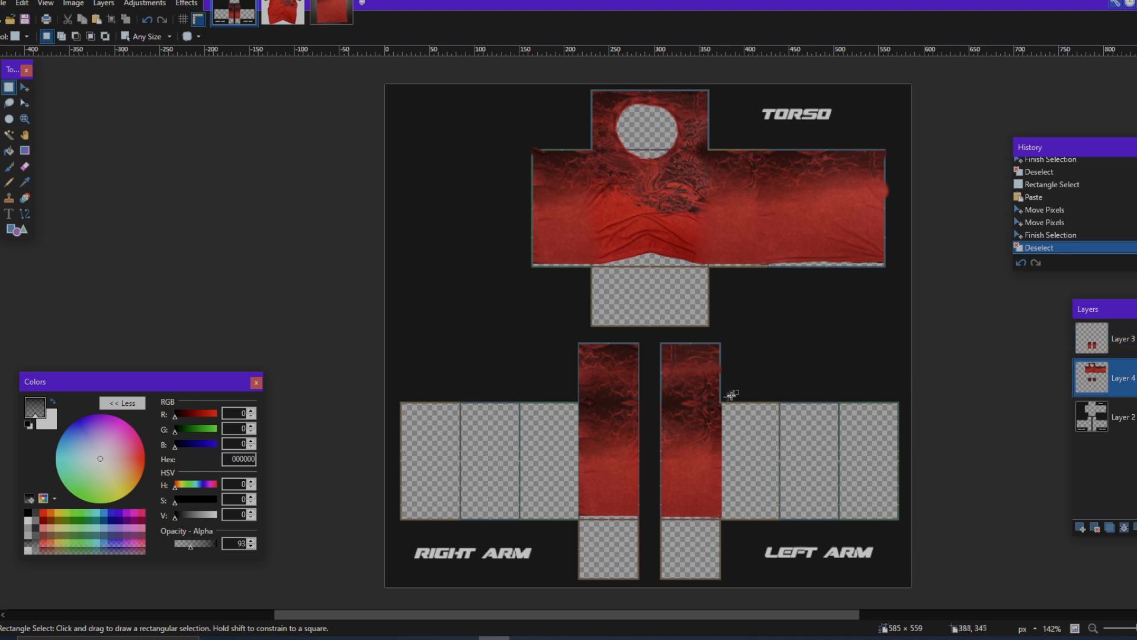
{"action": "scroll", "coordinate": [604, 439], "scroll_direction": "up", "scroll_amount": 3}
{"action": "left_click", "coordinate": [1117, 337]}
{"action": "scroll", "coordinate": [612, 414], "scroll_direction": "down", "scroll_amount": 2}
{"action": "scroll", "coordinate": [582, 421], "scroll_direction": "up", "scroll_amount": 5}
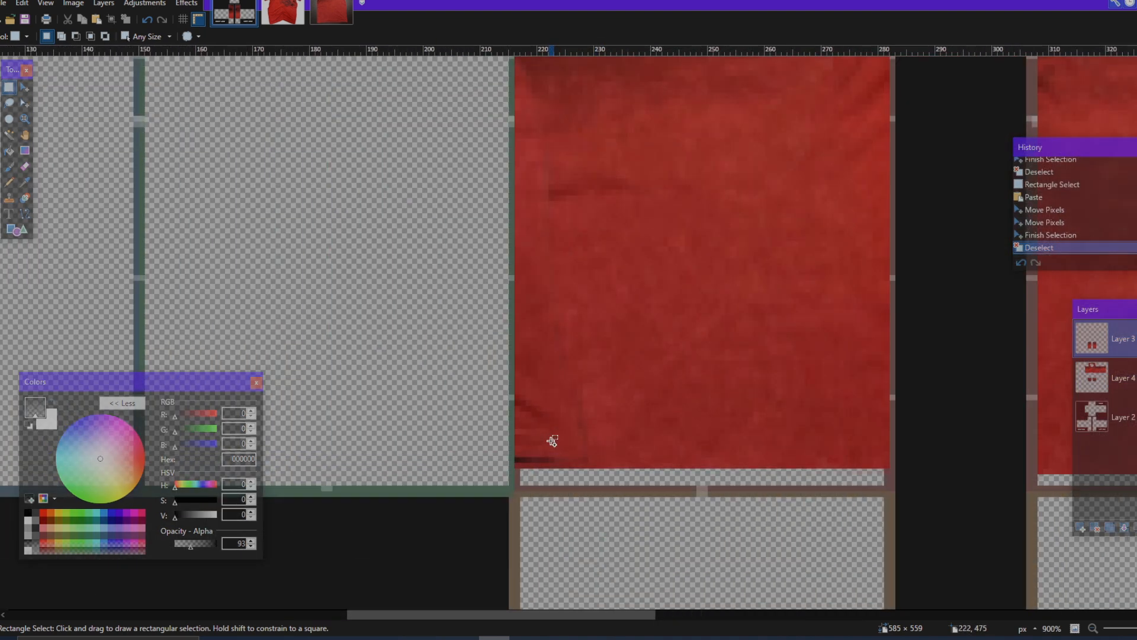
{"action": "left_click_drag", "start_coordinate": [519, 469], "coordinate": [966, 213]}
{"action": "scroll", "coordinate": [735, 330], "scroll_direction": "up", "scroll_amount": 2}
{"action": "scroll", "coordinate": [820, 297], "scroll_direction": "up", "scroll_amount": 2}
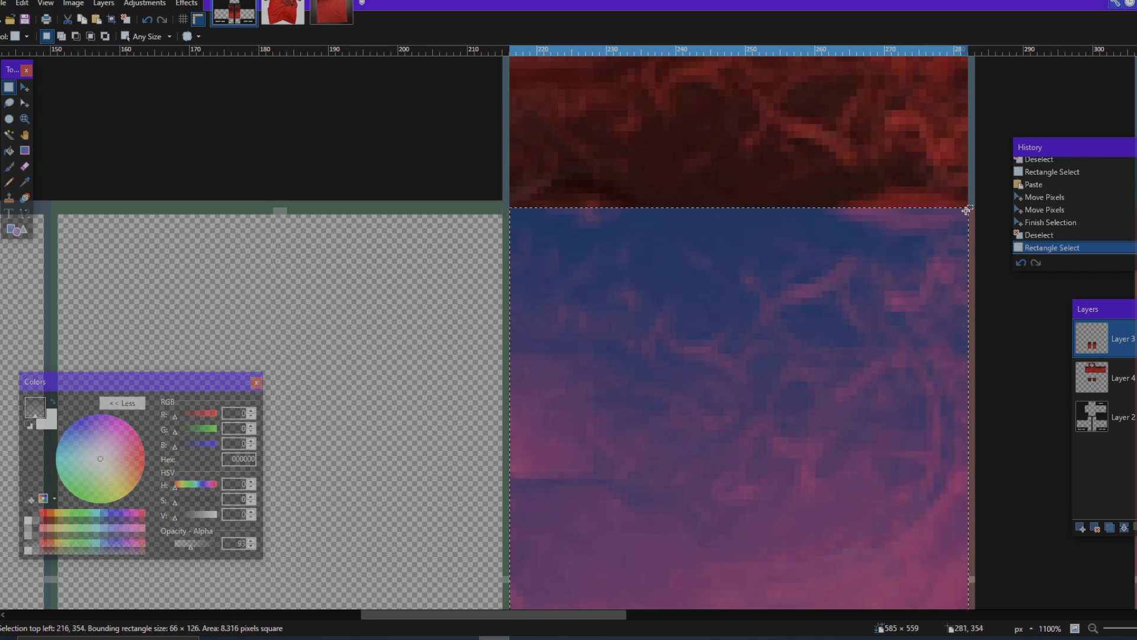
Step: Paste a copy of the selected fabric and move it onto the right arm's outermost left panel at 18, 354
{"action": "scroll", "coordinate": [966, 210], "scroll_direction": "down", "scroll_amount": 5}
{"action": "scroll", "coordinate": [906, 343], "scroll_direction": "down", "scroll_amount": 2}
{"action": "scroll", "coordinate": [906, 343], "scroll_direction": "down", "scroll_amount": 1}
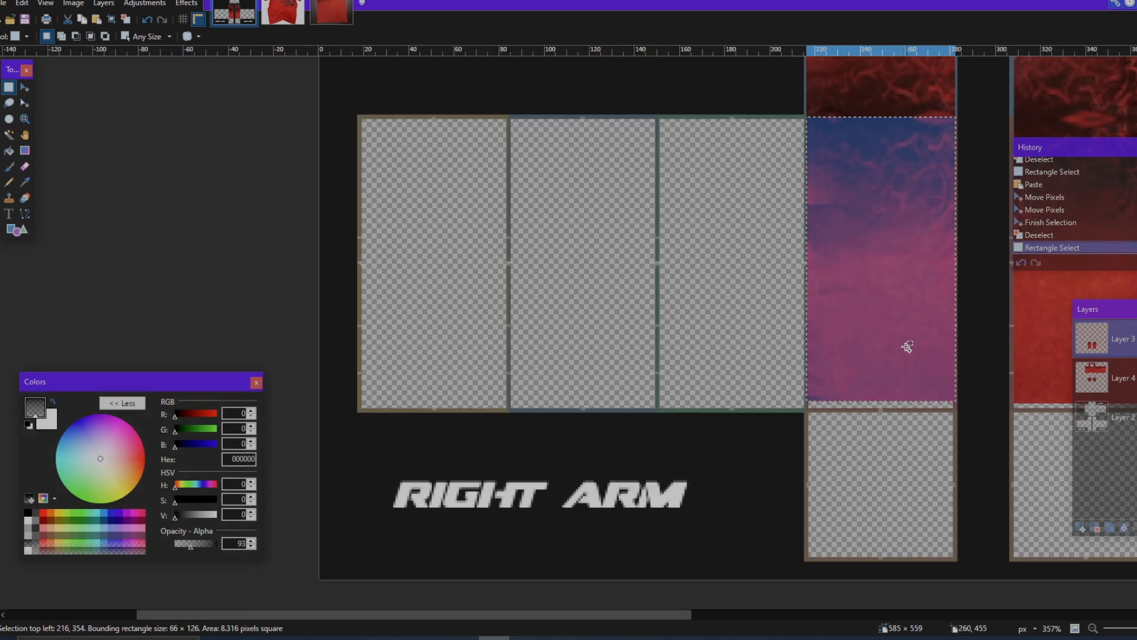
{"action": "key", "text": "ctrl+v"}
{"action": "left_click_drag", "start_coordinate": [691, 453], "coordinate": [521, 427]}
{"action": "scroll", "coordinate": [428, 170], "scroll_direction": "up", "scroll_amount": 3}
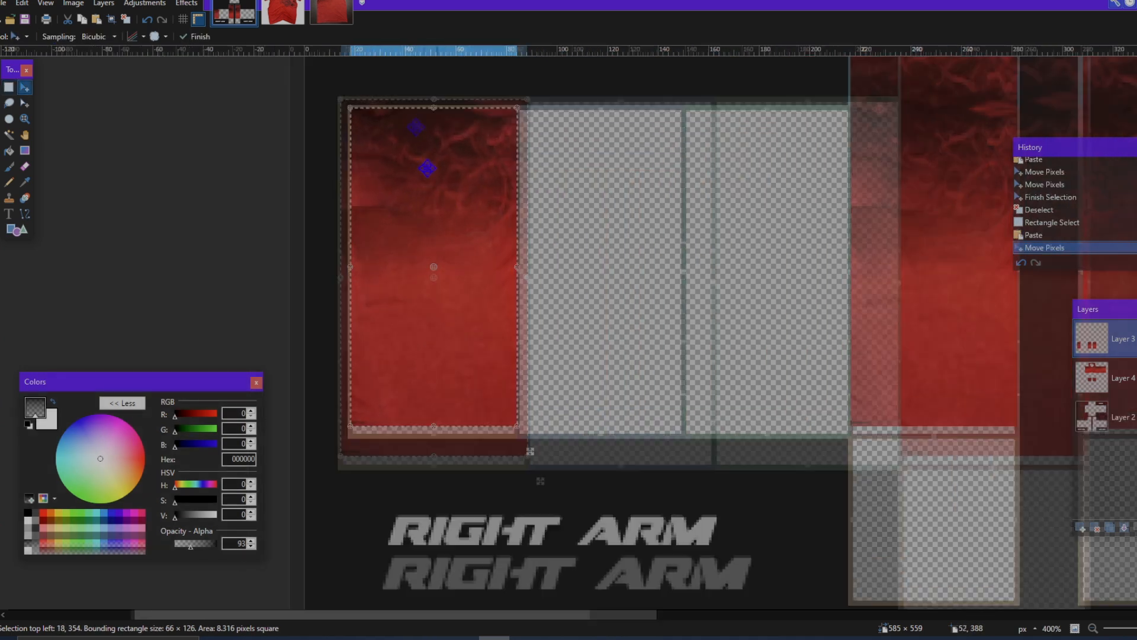
Step: Flip the pasted fabric on the right arm's outermost left panel horizontally and deselect it
{"action": "scroll", "coordinate": [442, 176], "scroll_direction": "up", "scroll_amount": 3}
{"action": "scroll", "coordinate": [546, 333], "scroll_direction": "down", "scroll_amount": 2}
{"action": "scroll", "coordinate": [567, 320], "scroll_direction": "right", "scroll_amount": 4}
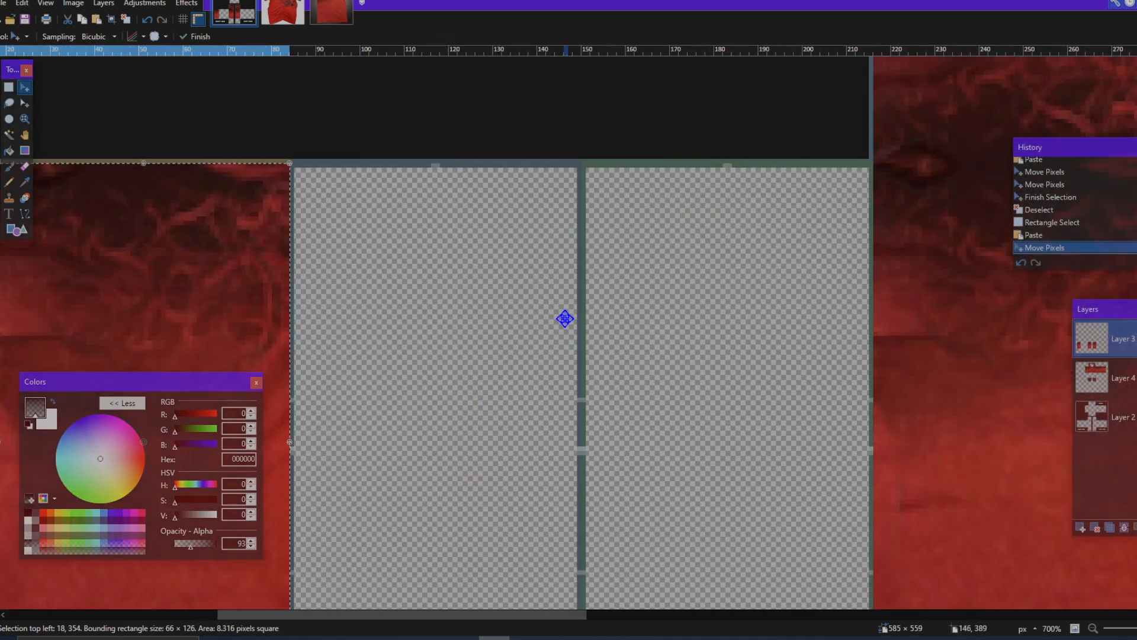
{"action": "scroll", "coordinate": [565, 319], "scroll_direction": "left", "scroll_amount": 4}
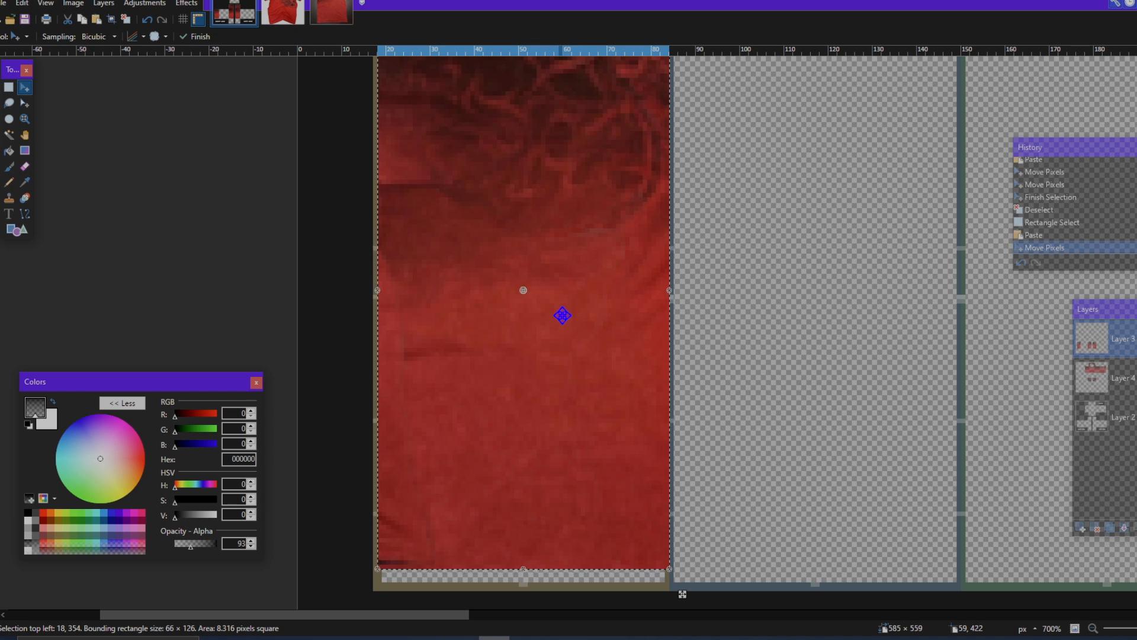
{"action": "left_click", "coordinate": [189, 4]}
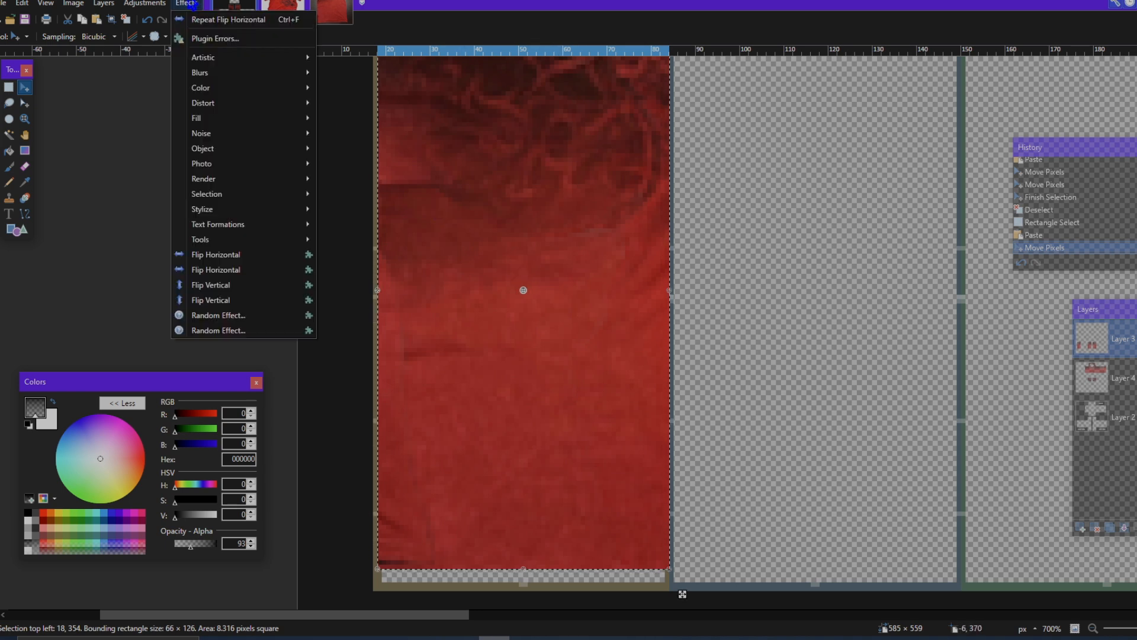
{"action": "left_click", "coordinate": [259, 270]}
{"action": "scroll", "coordinate": [798, 411], "scroll_direction": "down", "scroll_amount": 4}
{"action": "key", "text": "ctrl+d"}
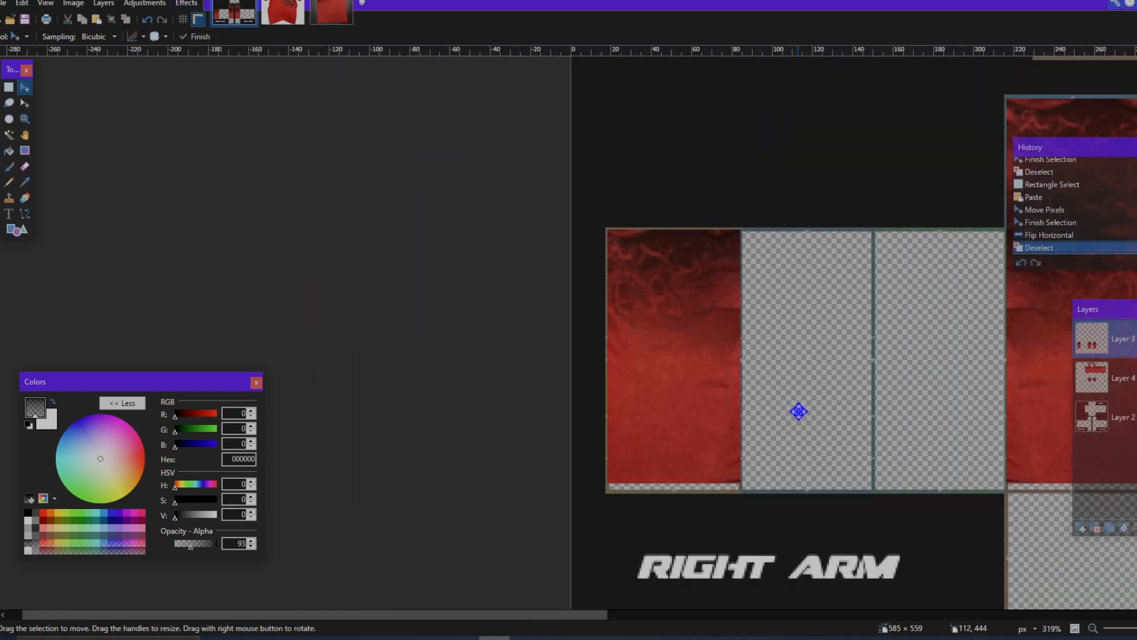
Step: On Layer 3, select a 67 × 128 px rectangle of the left arm's filled panel at 308, 354
{"action": "scroll", "coordinate": [811, 406], "scroll_direction": "right", "scroll_amount": 3}
{"action": "scroll", "coordinate": [810, 389], "scroll_direction": "right", "scroll_amount": 5}
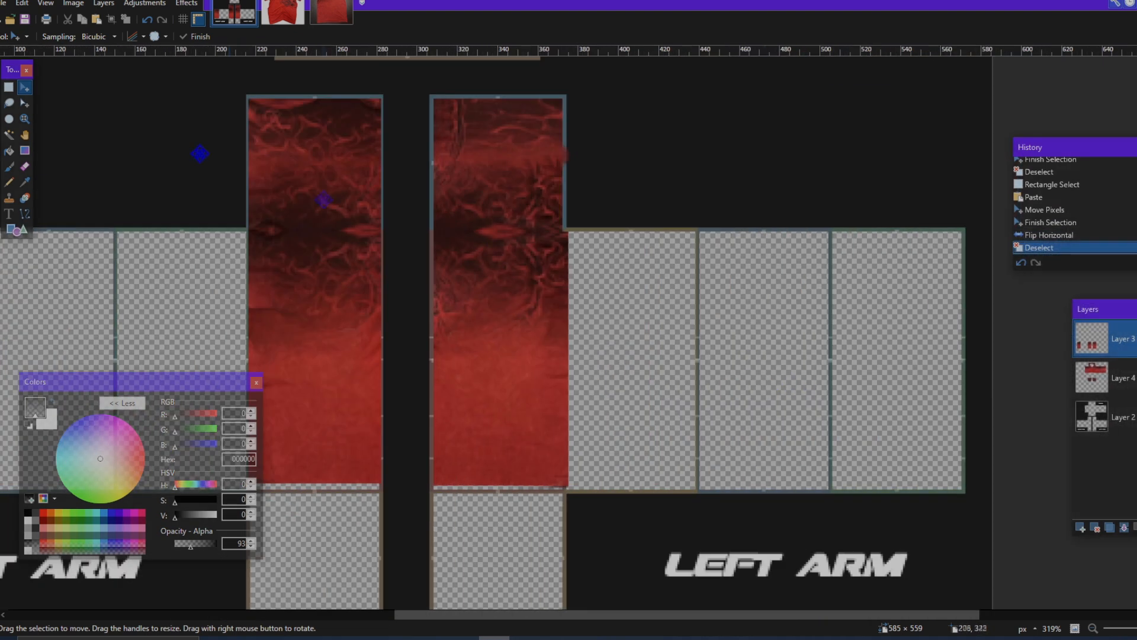
{"action": "left_click", "coordinate": [9, 87]}
{"action": "scroll", "coordinate": [527, 257], "scroll_direction": "up", "scroll_amount": 8}
{"action": "left_click_drag", "start_coordinate": [298, 223], "coordinate": [763, 412]}
{"action": "left_click_drag", "start_coordinate": [893, 425], "coordinate": [929, 444]}
{"action": "scroll", "coordinate": [894, 425], "scroll_direction": "down", "scroll_amount": 6}
{"action": "scroll", "coordinate": [929, 444], "scroll_direction": "down", "scroll_amount": 5}
{"action": "scroll", "coordinate": [916, 441], "scroll_direction": "down", "scroll_amount": 2}
{"action": "scroll", "coordinate": [898, 438], "scroll_direction": "right", "scroll_amount": 5}
{"action": "scroll", "coordinate": [896, 436], "scroll_direction": "up", "scroll_amount": 3}
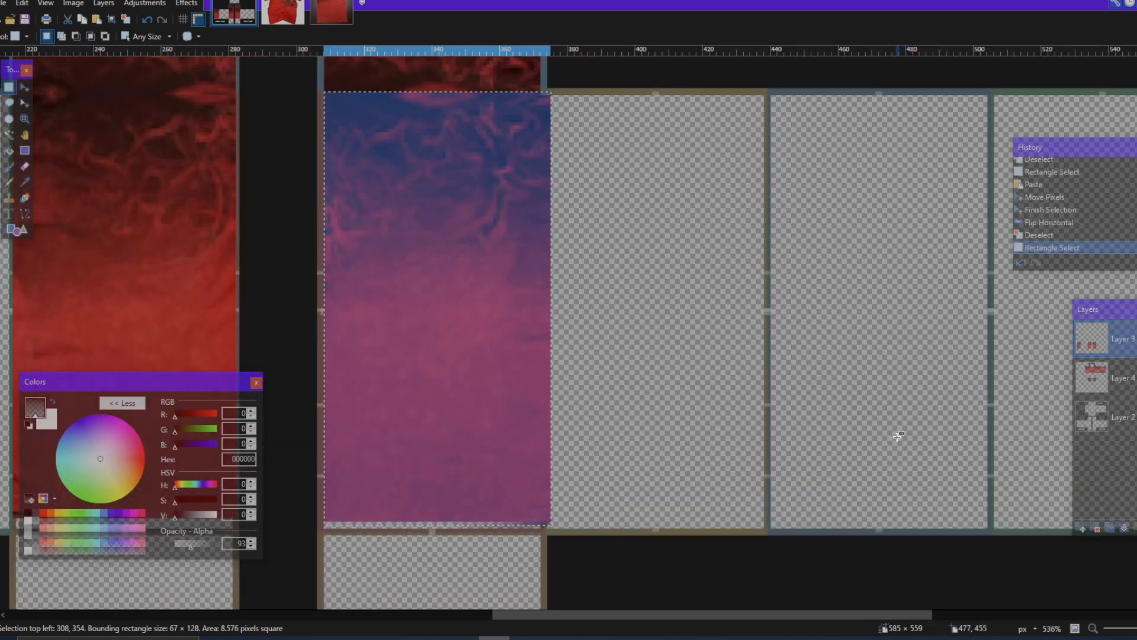
Step: Paste a copy of the selected fabric and move it onto the left arm's outermost right panel at 503, 354
{"action": "scroll", "coordinate": [895, 437], "scroll_direction": "down", "scroll_amount": 2}
{"action": "scroll", "coordinate": [841, 438], "scroll_direction": "right", "scroll_amount": 3}
{"action": "key", "text": "ctrl+v"}
{"action": "left_click_drag", "start_coordinate": [404, 437], "coordinate": [845, 440]}
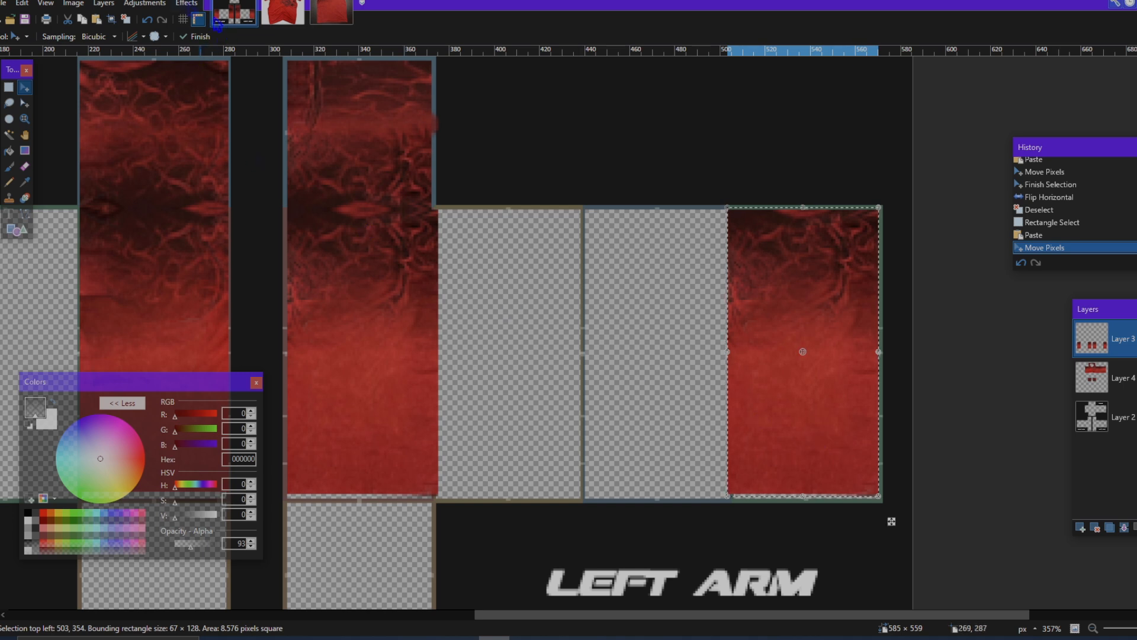
Step: Flip the pasted fabric on the left arm's outermost panel horizontally and deselect it
{"action": "left_click", "coordinate": [184, 3]}
{"action": "left_click", "coordinate": [216, 255]}
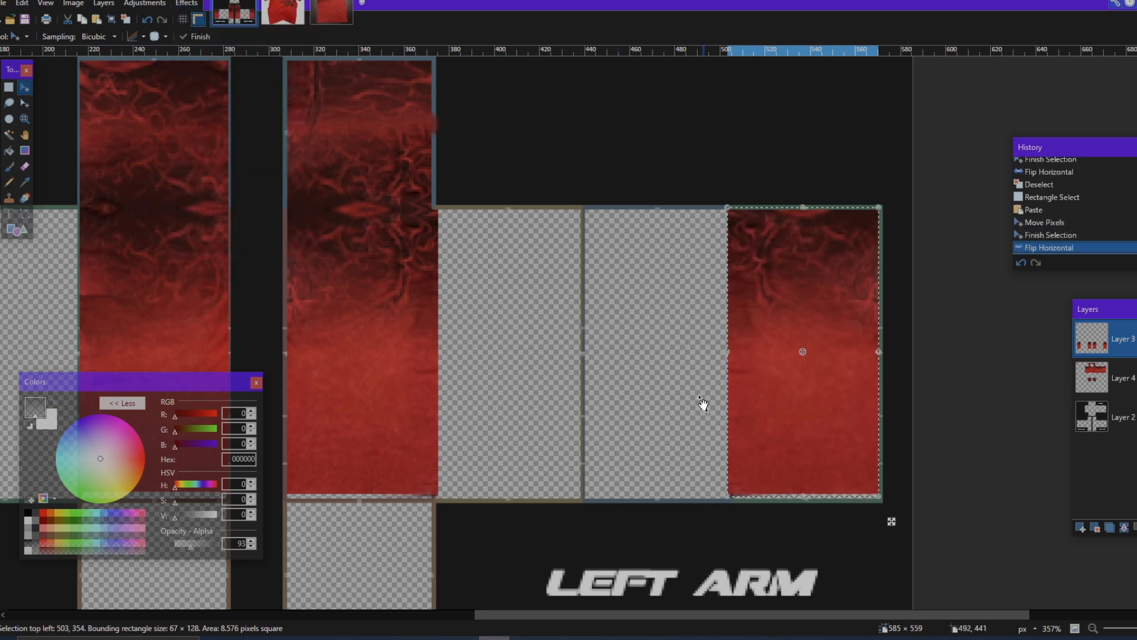
{"action": "scroll", "coordinate": [759, 332], "scroll_direction": "up", "scroll_amount": 3}
{"action": "key", "text": "ctrl+d"}
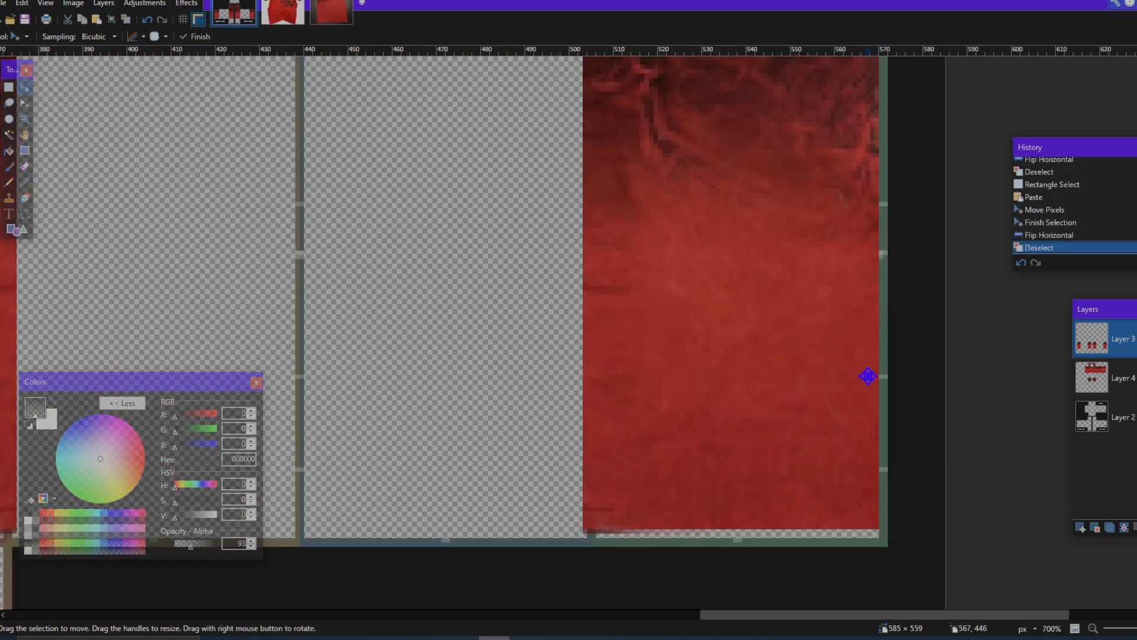
Step: Examine the filled arm panels and the torso fabric for material to cover the empty arm panels
{"action": "scroll", "coordinate": [692, 366], "scroll_direction": "down", "scroll_amount": 5}
{"action": "scroll", "coordinate": [670, 371], "scroll_direction": "left", "scroll_amount": 5}
{"action": "scroll", "coordinate": [670, 370], "scroll_direction": "up", "scroll_amount": 5}
{"action": "scroll", "coordinate": [671, 371], "scroll_direction": "down", "scroll_amount": 3}
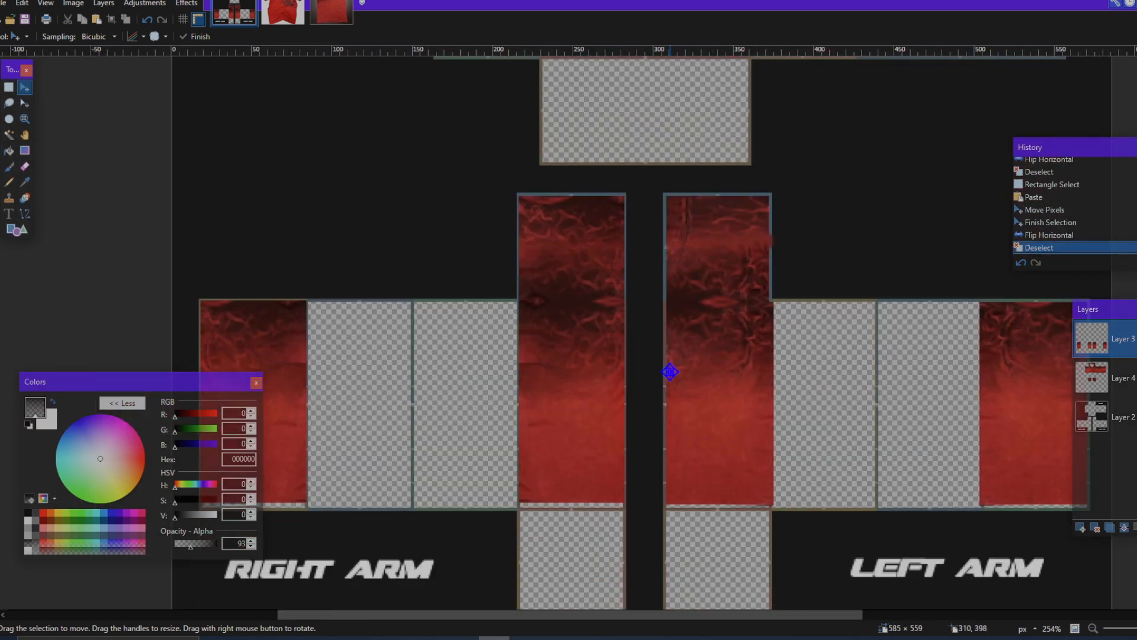
{"action": "scroll", "coordinate": [670, 370], "scroll_direction": "up", "scroll_amount": 3}
{"action": "scroll", "coordinate": [670, 372], "scroll_direction": "right", "scroll_amount": 5}
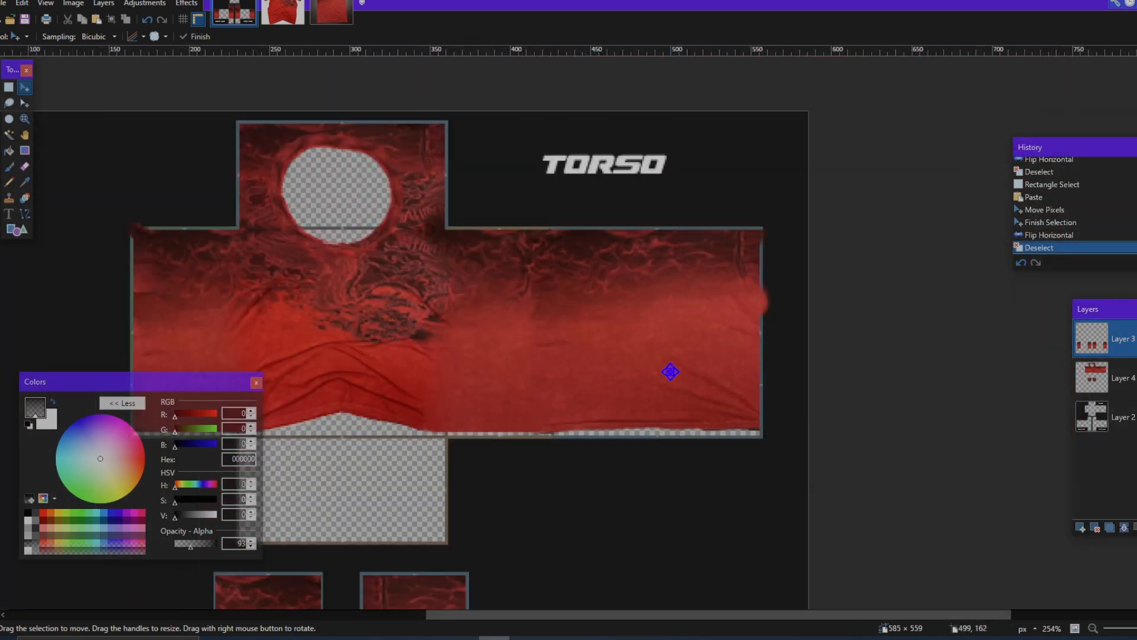
{"action": "scroll", "coordinate": [671, 372], "scroll_direction": "up", "scroll_amount": 2}
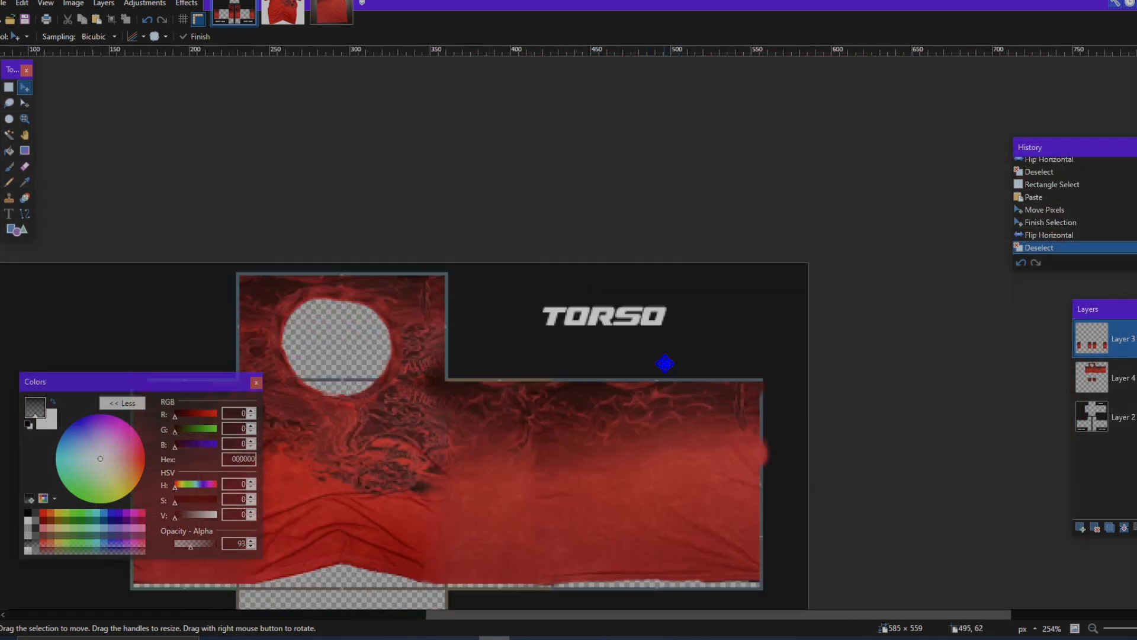
{"action": "scroll", "coordinate": [665, 360], "scroll_direction": "down", "scroll_amount": 3}
{"action": "scroll", "coordinate": [665, 360], "scroll_direction": "left", "scroll_amount": 4}
{"action": "scroll", "coordinate": [665, 361], "scroll_direction": "down", "scroll_amount": 2}
{"action": "scroll", "coordinate": [665, 363], "scroll_direction": "right", "scroll_amount": 4}
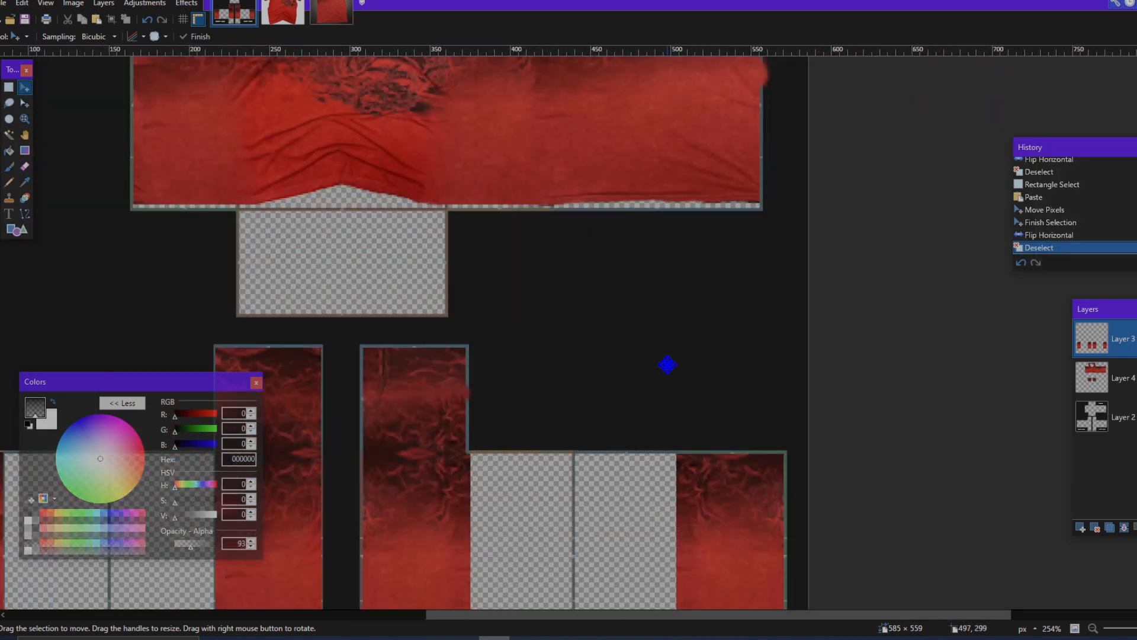
{"action": "scroll", "coordinate": [667, 365], "scroll_direction": "up", "scroll_amount": 4}
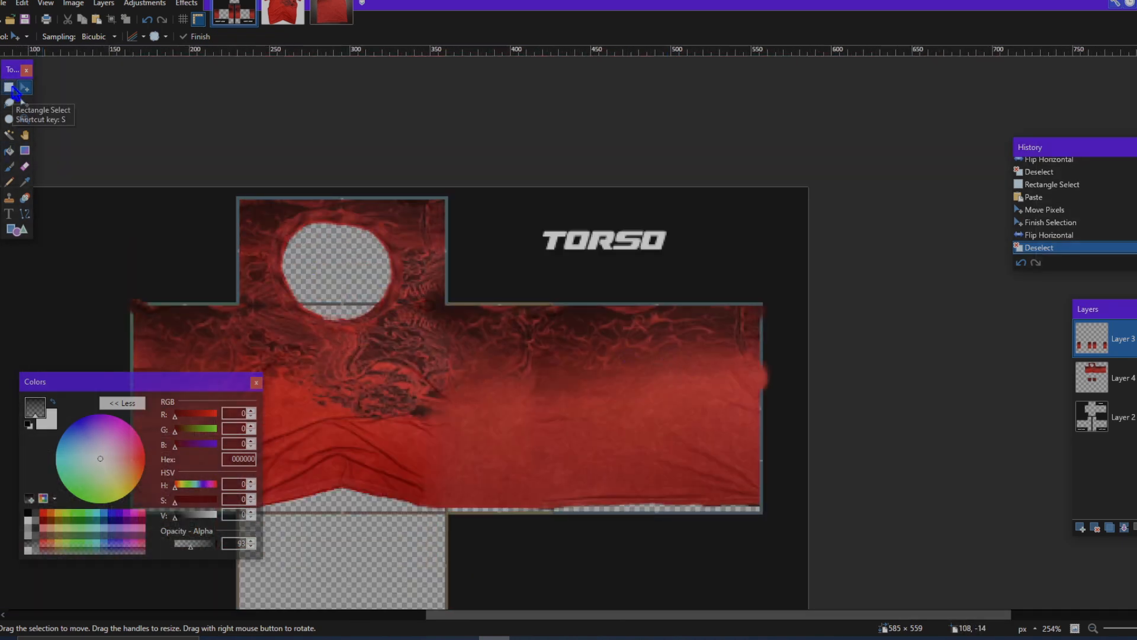
Step: Add a new layer above Layer 4 and select a 165 × 130 px area of the original layer's torso fabric at 374, 74
{"action": "left_click", "coordinate": [1081, 528]}
{"action": "scroll", "coordinate": [496, 371], "scroll_direction": "up", "scroll_amount": 6}
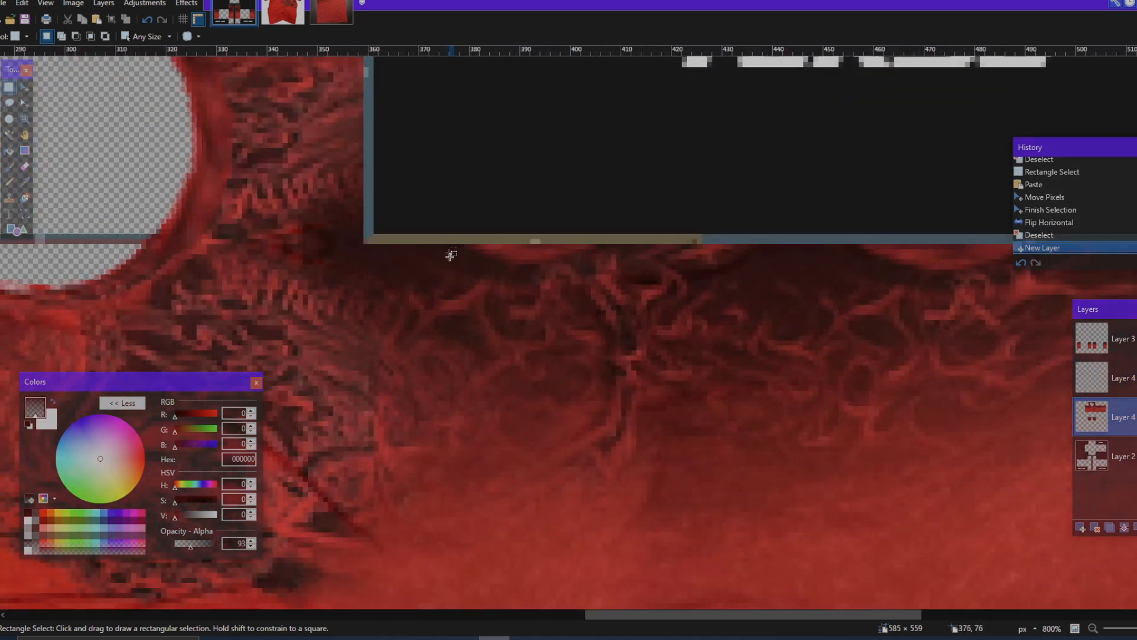
{"action": "left_click_drag", "start_coordinate": [443, 244], "coordinate": [664, 366]}
{"action": "scroll", "coordinate": [664, 367], "scroll_direction": "down", "scroll_amount": 5}
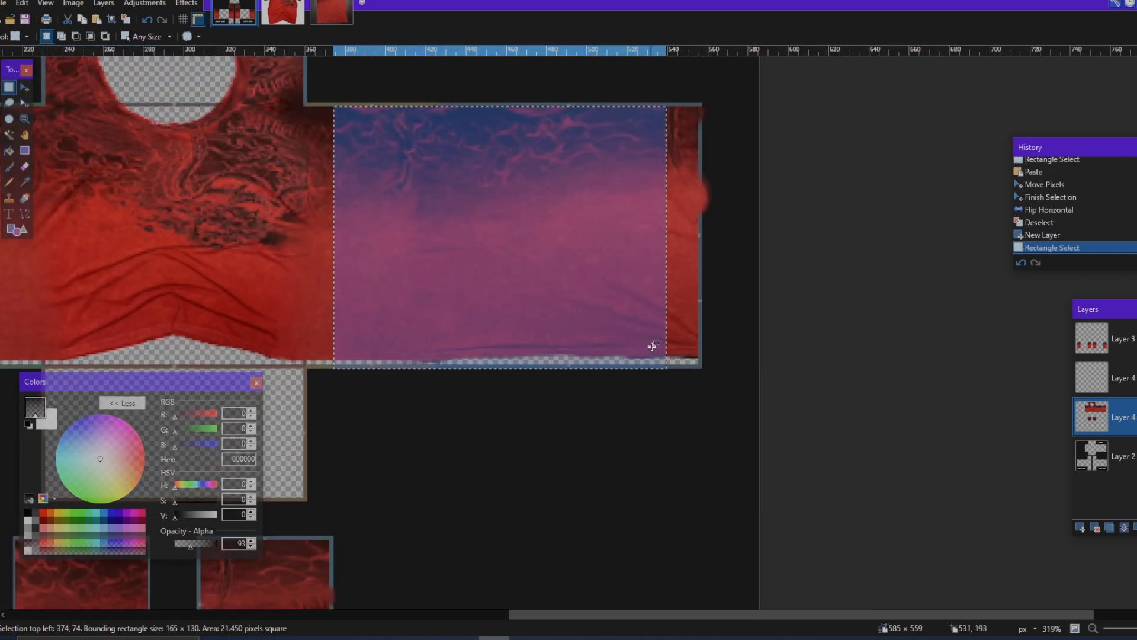
{"action": "scroll", "coordinate": [703, 294], "scroll_direction": "left", "scroll_amount": 3}
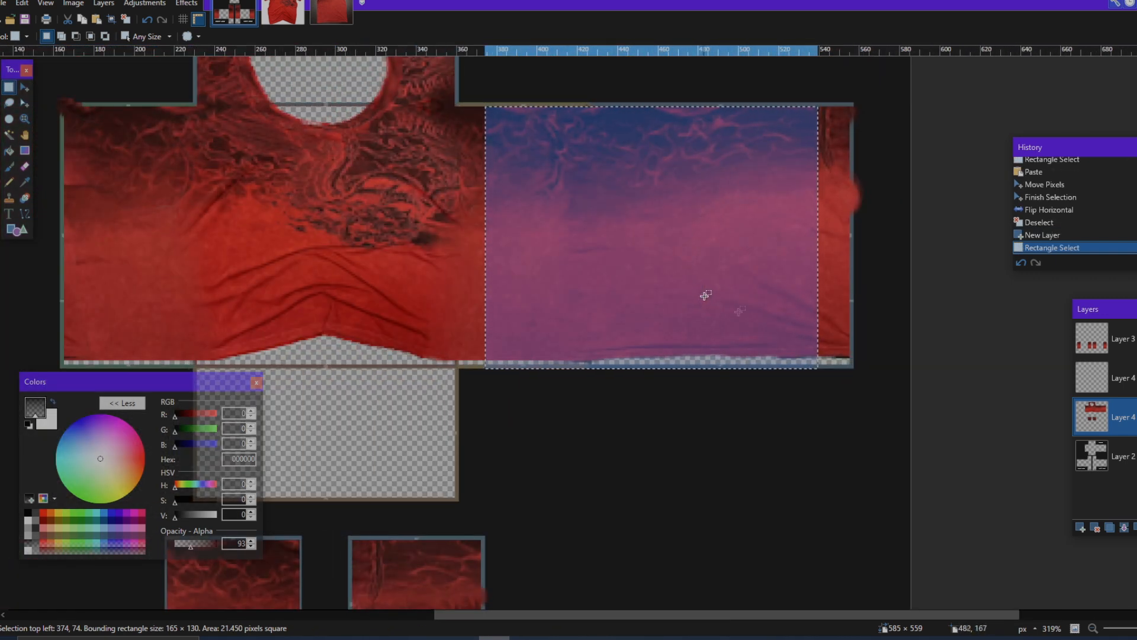
Step: Paste the torso fabric into the new layer and move it over the left arm's empty panels at 361, 355
{"action": "left_click", "coordinate": [1123, 385]}
{"action": "scroll", "coordinate": [757, 259], "scroll_direction": "down", "scroll_amount": 1}
{"action": "key", "text": "ctrl+v"}
{"action": "left_click_drag", "start_coordinate": [750, 237], "coordinate": [733, 387]}
{"action": "scroll", "coordinate": [753, 355], "scroll_direction": "down", "scroll_amount": 5}
{"action": "scroll", "coordinate": [731, 380], "scroll_direction": "up", "scroll_amount": 1}
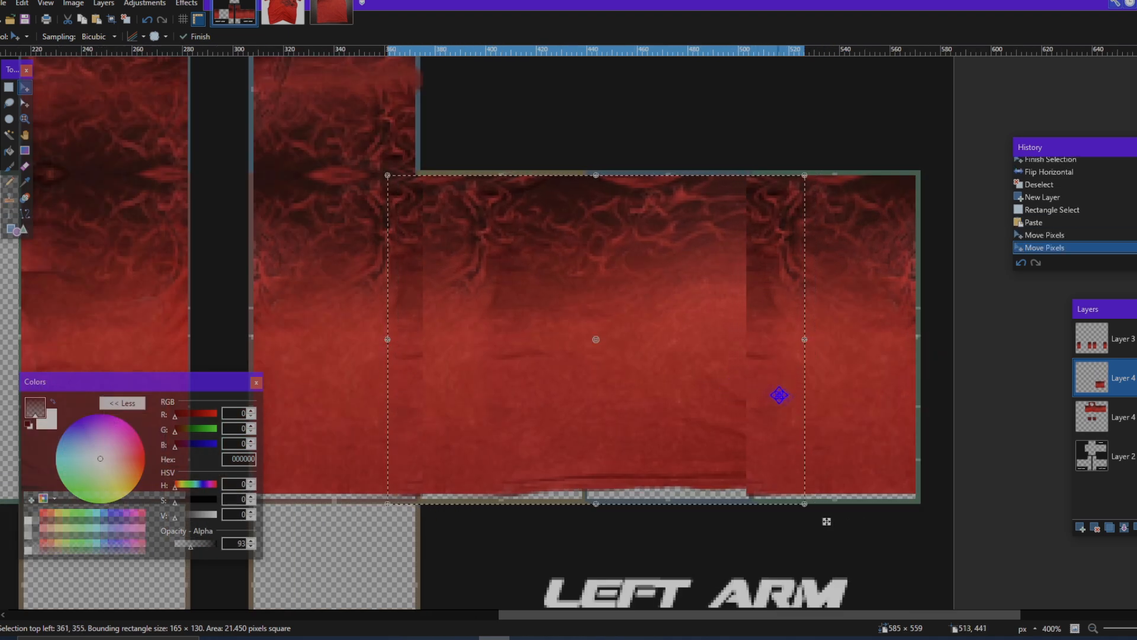
Step: Paste another copy of the torso fabric and move it over the right arm's empty panels at 65, 355
{"action": "scroll", "coordinate": [786, 397], "scroll_direction": "down", "scroll_amount": 4}
{"action": "key", "text": "ctrl+v"}
{"action": "left_click_drag", "start_coordinate": [782, 400], "coordinate": [453, 399]}
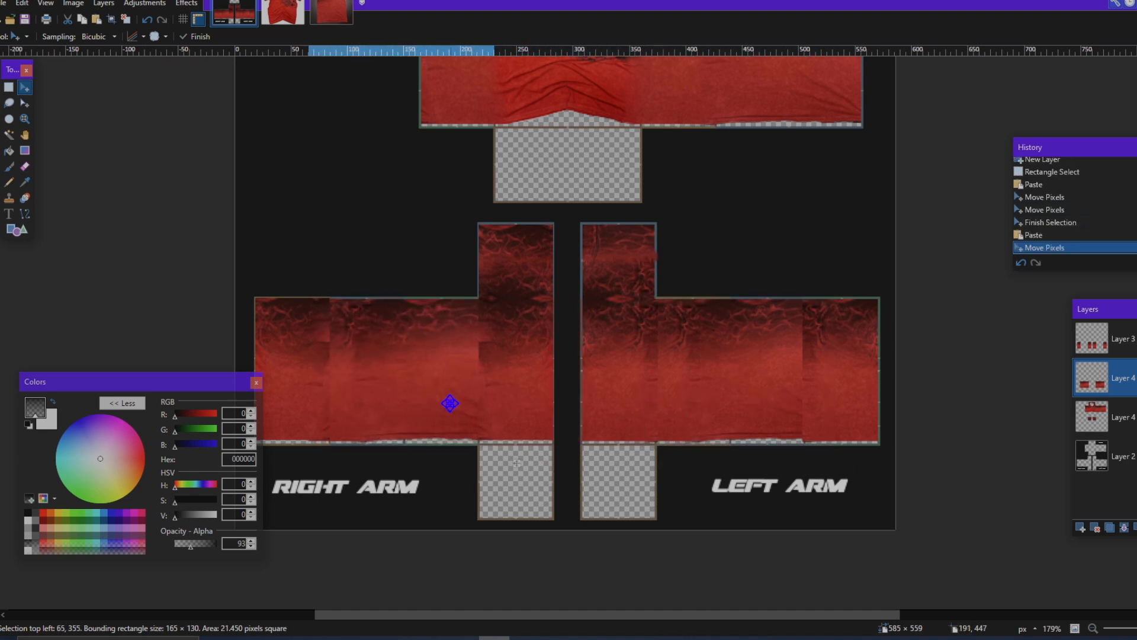
Step: Flip the torso fabric pasted over the right arm horizontally and deselect it
{"action": "left_click", "coordinate": [187, 3]}
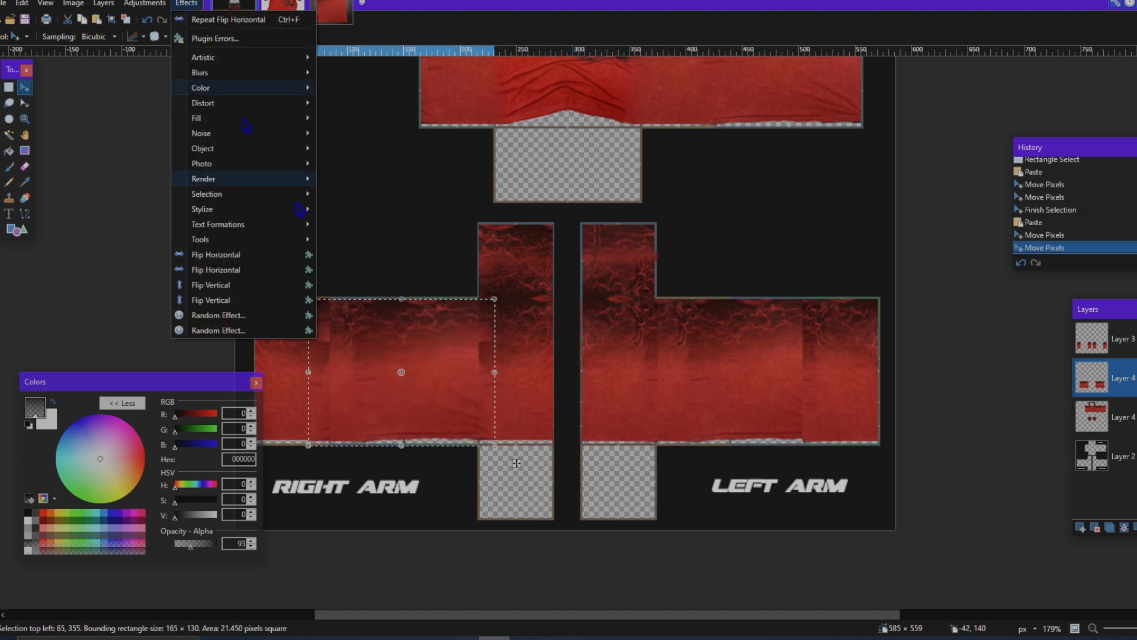
{"action": "left_click", "coordinate": [279, 259]}
{"action": "scroll", "coordinate": [468, 373], "scroll_direction": "up", "scroll_amount": 3}
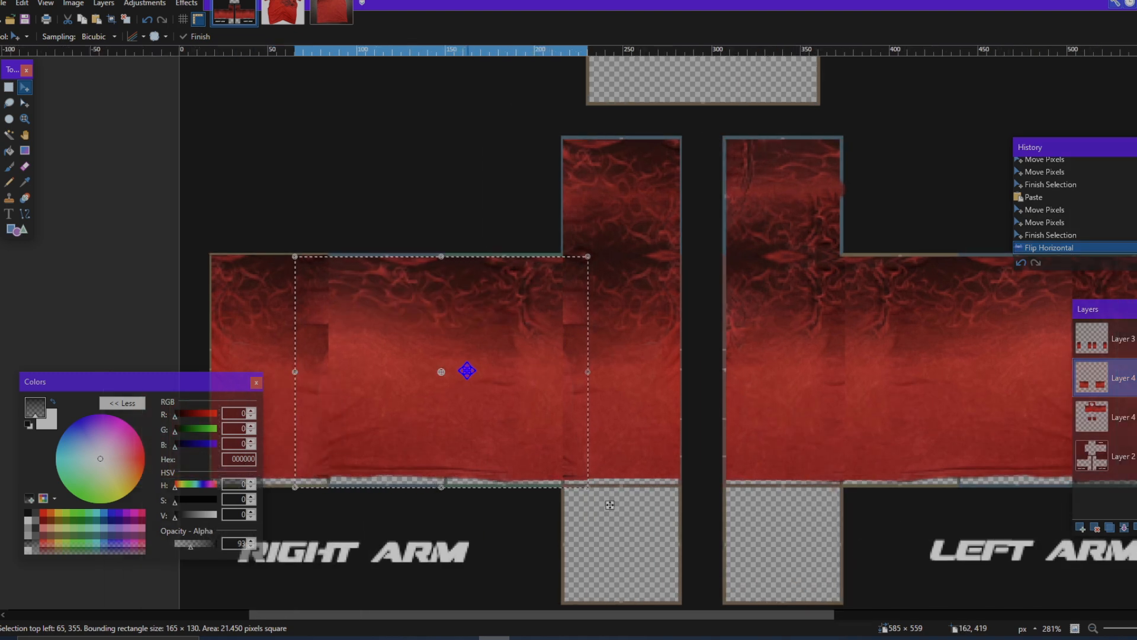
{"action": "key", "text": "ctrl+d"}
Step: Toggle the visibility of the upper Layer 4 and Layer 3 to check how the arm fabric pieces overlap
{"action": "scroll", "coordinate": [586, 404], "scroll_direction": "down", "scroll_amount": 5}
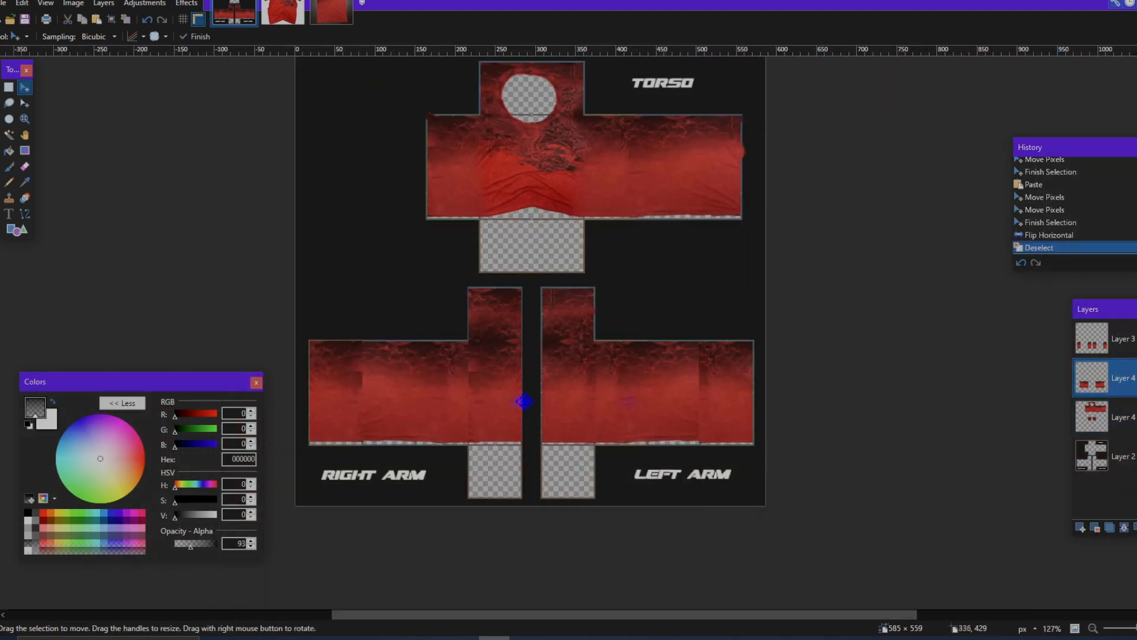
{"action": "scroll", "coordinate": [524, 401], "scroll_direction": "up", "scroll_amount": 3}
{"action": "left_click", "coordinate": [1136, 378]}
{"action": "left_click", "coordinate": [1136, 378]}
{"action": "left_click", "coordinate": [1136, 338]}
{"action": "left_click", "coordinate": [1136, 339]}
{"action": "left_click", "coordinate": [1136, 339]}
{"action": "left_click", "coordinate": [1136, 339]}
{"action": "scroll", "coordinate": [1024, 383], "scroll_direction": "left", "scroll_amount": 1}
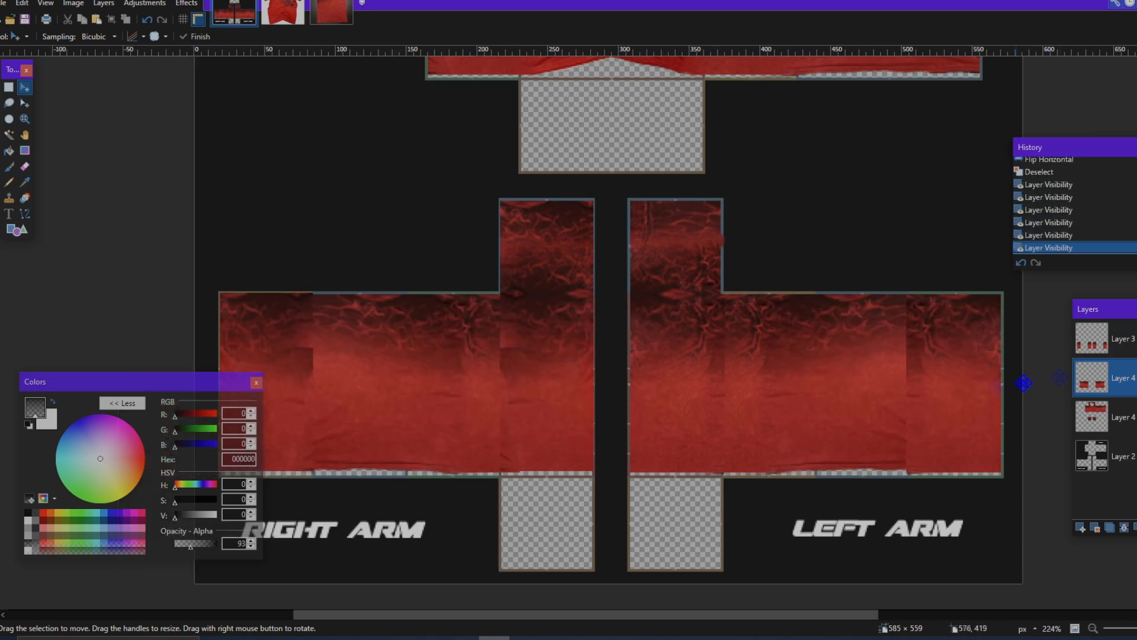
{"action": "left_click", "coordinate": [1136, 339]}
{"action": "left_click", "coordinate": [1136, 339]}
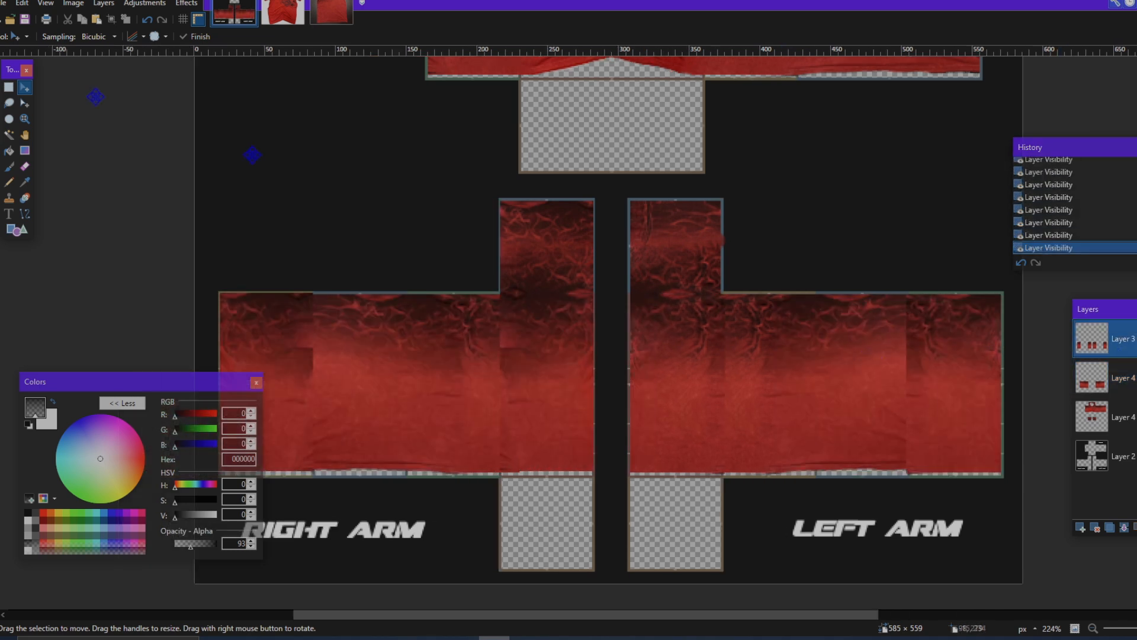
Step: Set up the Eraser on Layer 3 with a brush size of 50 and an opacity of 24
{"action": "left_click", "coordinate": [26, 168]}
{"action": "left_click", "coordinate": [136, 37]}
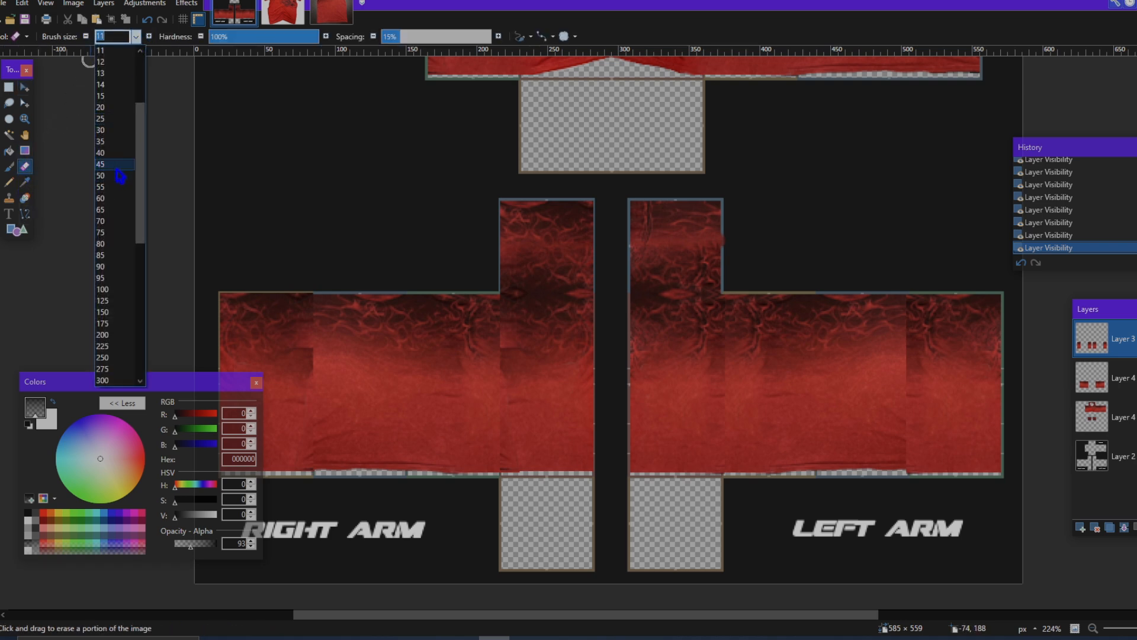
{"action": "left_click", "coordinate": [120, 176]}
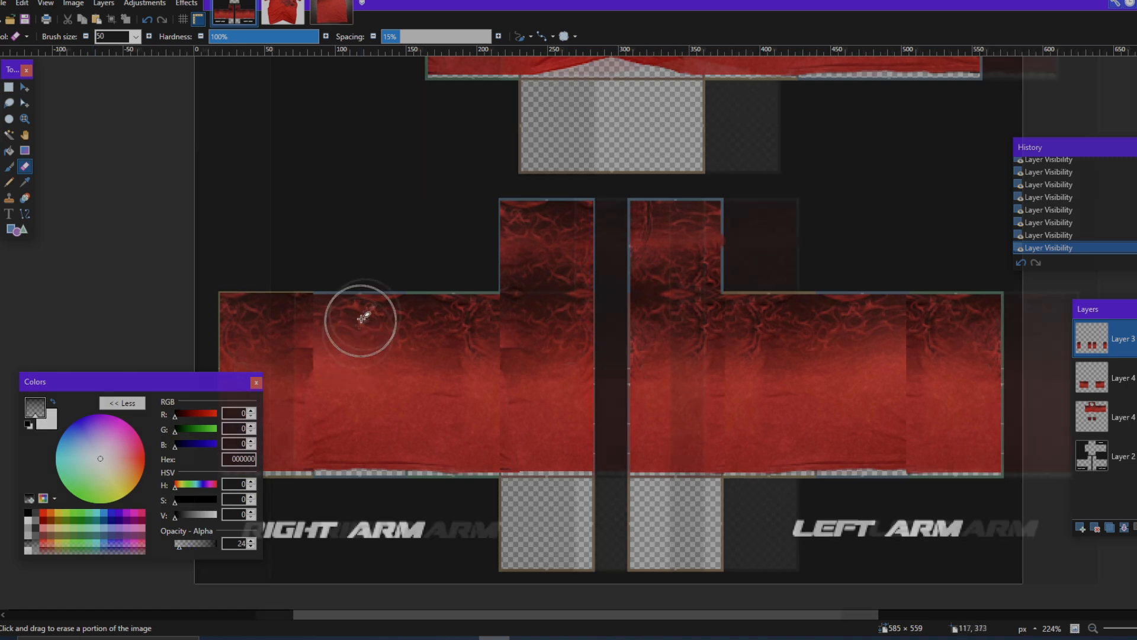
Step: Soften the seam beside the right arm's outermost left panel with repeated semi-transparent eraser strokes
{"action": "scroll", "coordinate": [368, 312], "scroll_direction": "up", "scroll_amount": 5}
{"action": "left_click", "coordinate": [514, 190]}
{"action": "left_click", "coordinate": [508, 307]}
{"action": "left_click", "coordinate": [510, 290]}
{"action": "left_click", "coordinate": [506, 260]}
{"action": "left_click", "coordinate": [500, 234]}
{"action": "left_click", "coordinate": [498, 272]}
{"action": "left_click", "coordinate": [494, 305]}
{"action": "left_click", "coordinate": [514, 320]}
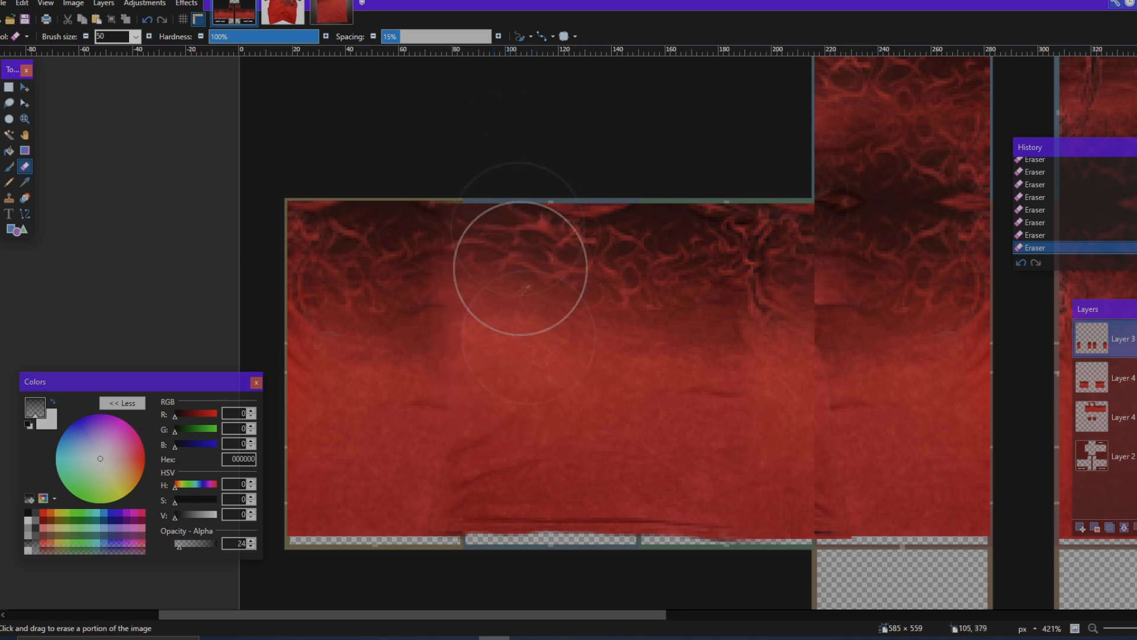
Step: Blend the seam at the right arm's innermost panel with the Eraser, undoing and redoing strokes to compare the result
{"action": "scroll", "coordinate": [525, 491], "scroll_direction": "right", "scroll_amount": 5}
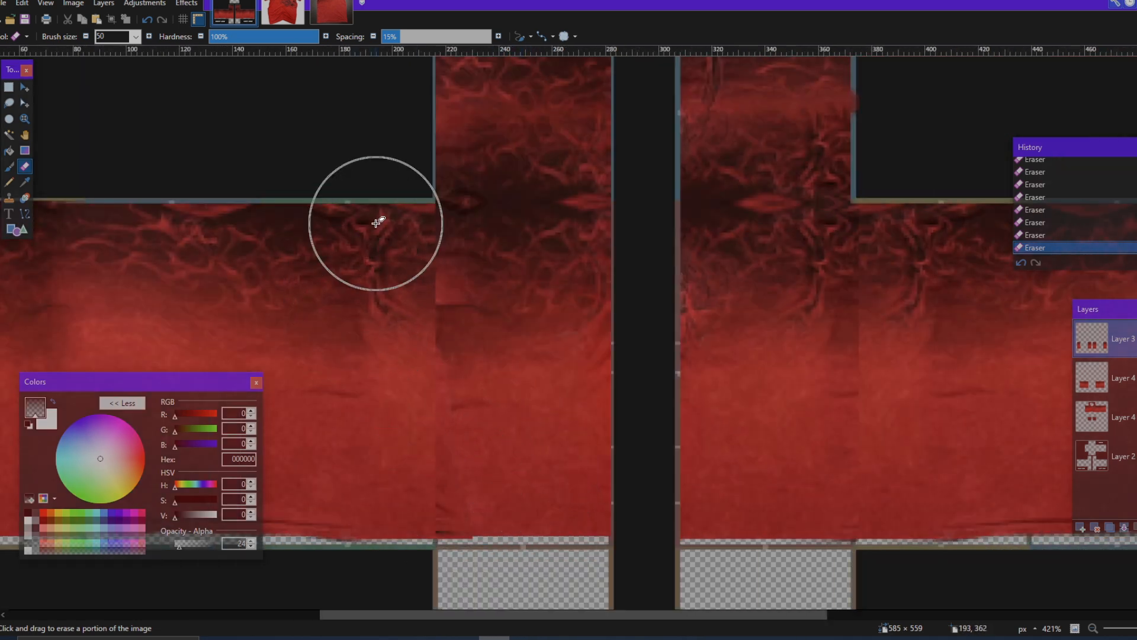
{"action": "key", "text": "ctrl+z"}
{"action": "key", "text": "ctrl+z"}
{"action": "key", "text": "ctrl+z"}
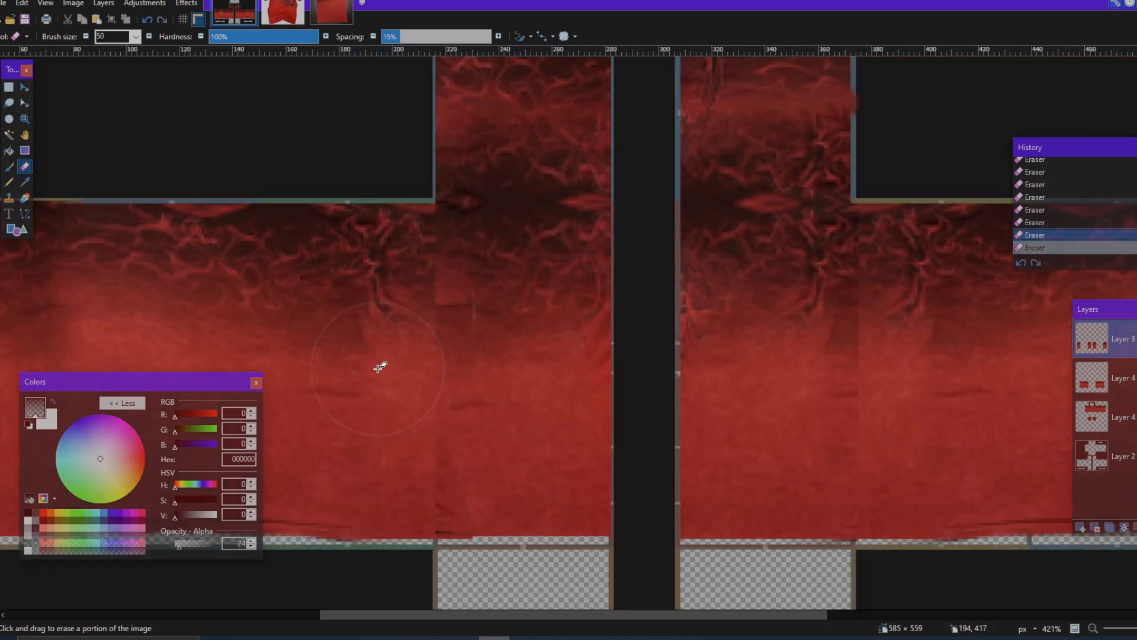
{"action": "key", "text": "ctrl+y"}
{"action": "key", "text": "ctrl+y"}
{"action": "key", "text": "ctrl+y"}
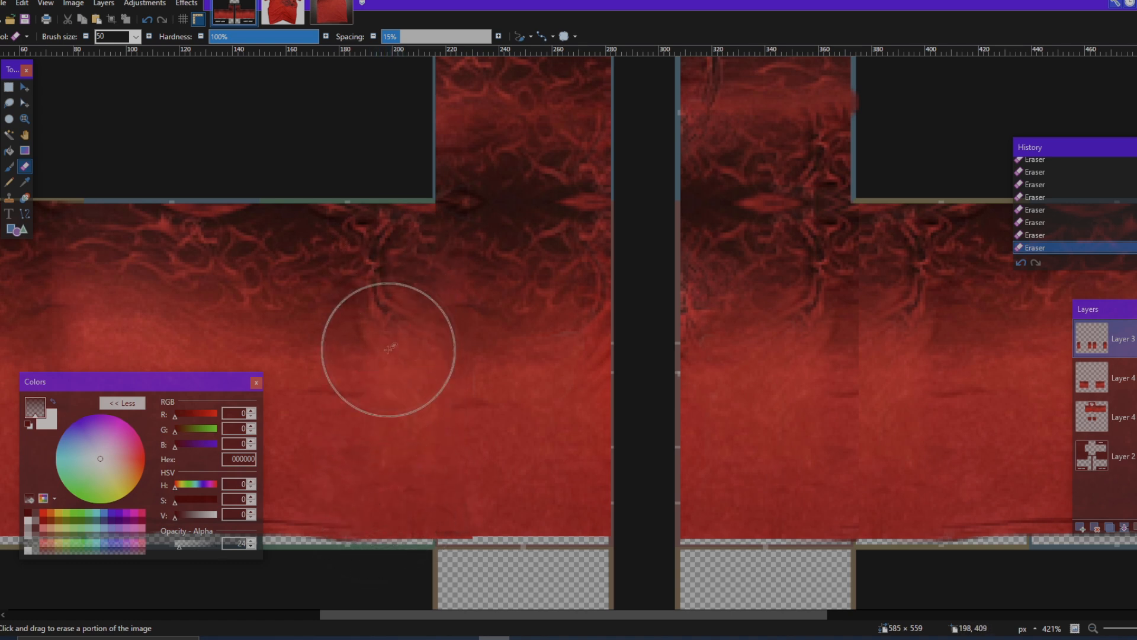
Step: Erase softly along both seams of the left arm on Layer 3 to blend them into the fabric underneath
{"action": "scroll", "coordinate": [373, 332], "scroll_direction": "down", "scroll_amount": 3}
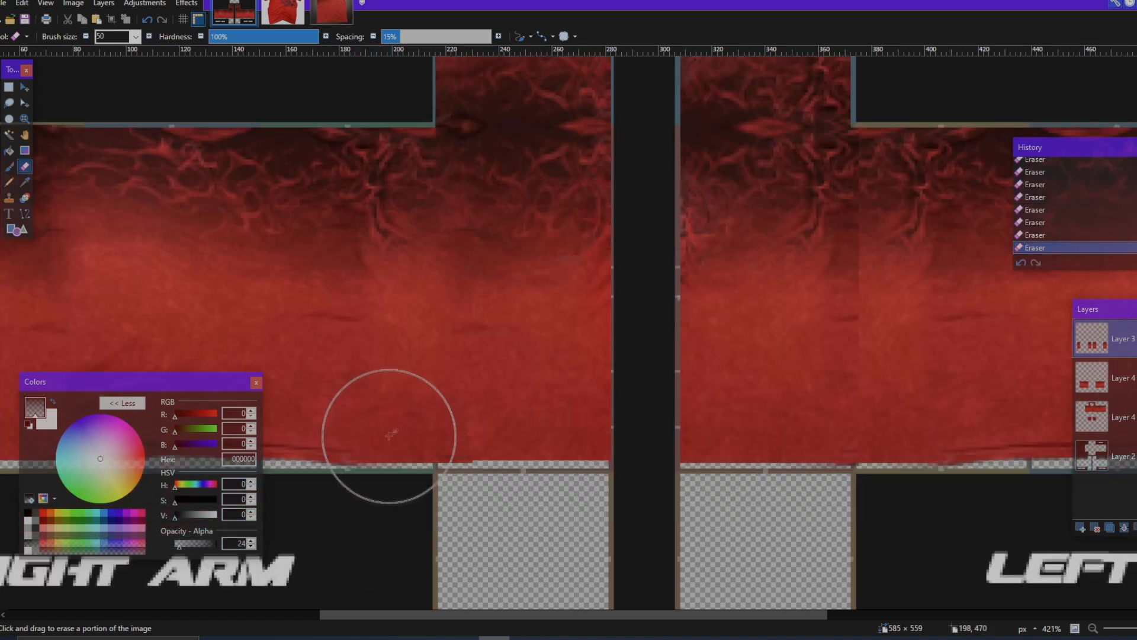
{"action": "scroll", "coordinate": [388, 435], "scroll_direction": "left", "scroll_amount": 4}
{"action": "scroll", "coordinate": [388, 428], "scroll_direction": "down", "scroll_amount": 6}
{"action": "scroll", "coordinate": [398, 412], "scroll_direction": "right", "scroll_amount": 4}
{"action": "scroll", "coordinate": [613, 190], "scroll_direction": "up", "scroll_amount": 4}
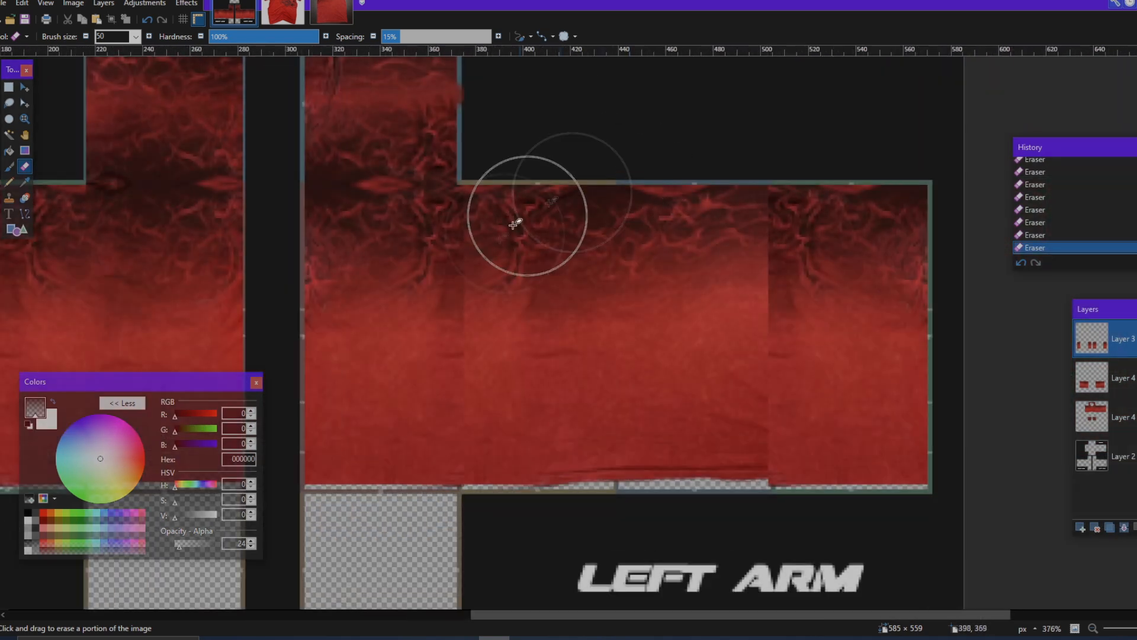
{"action": "scroll", "coordinate": [514, 224], "scroll_direction": "up", "scroll_amount": 2}
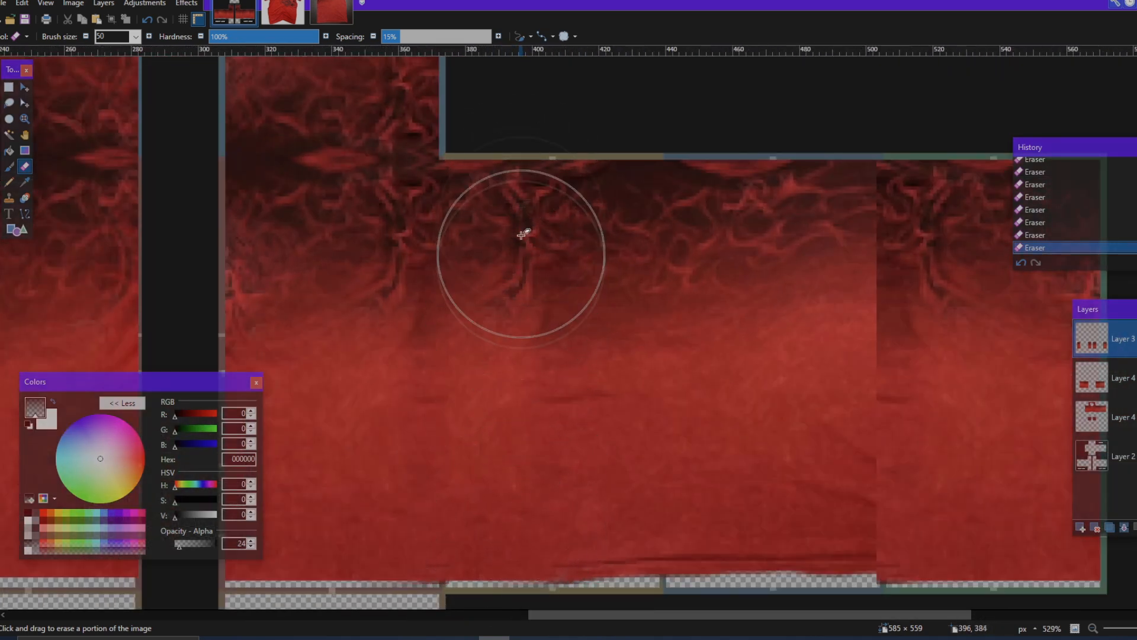
{"action": "scroll", "coordinate": [518, 475], "scroll_direction": "right", "scroll_amount": 3}
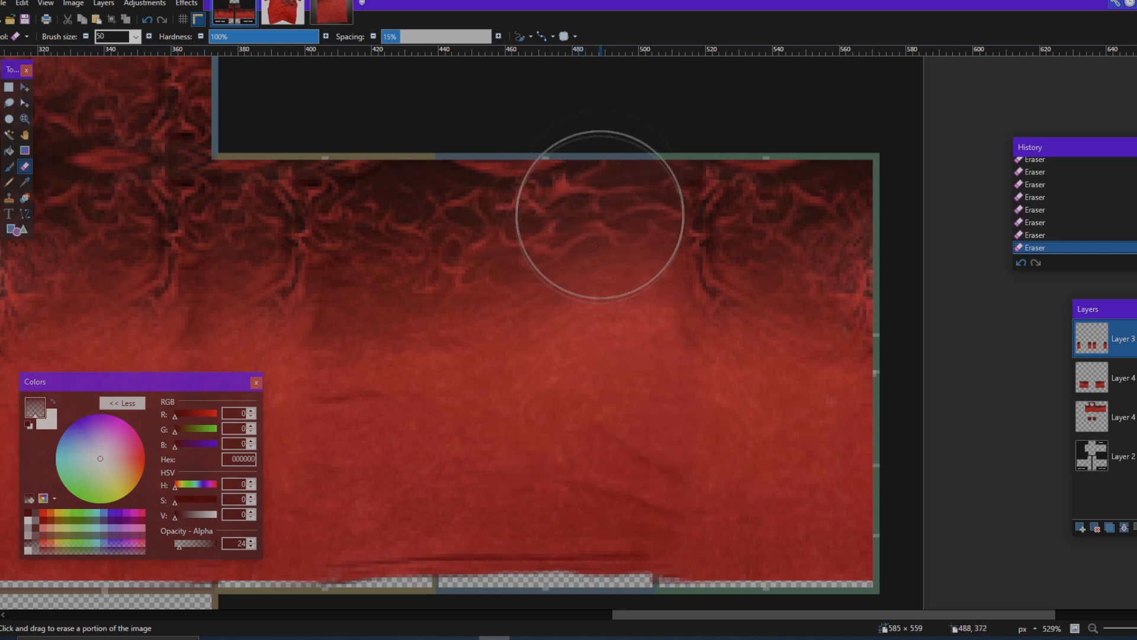
{"action": "scroll", "coordinate": [590, 521], "scroll_direction": "down", "scroll_amount": 6}
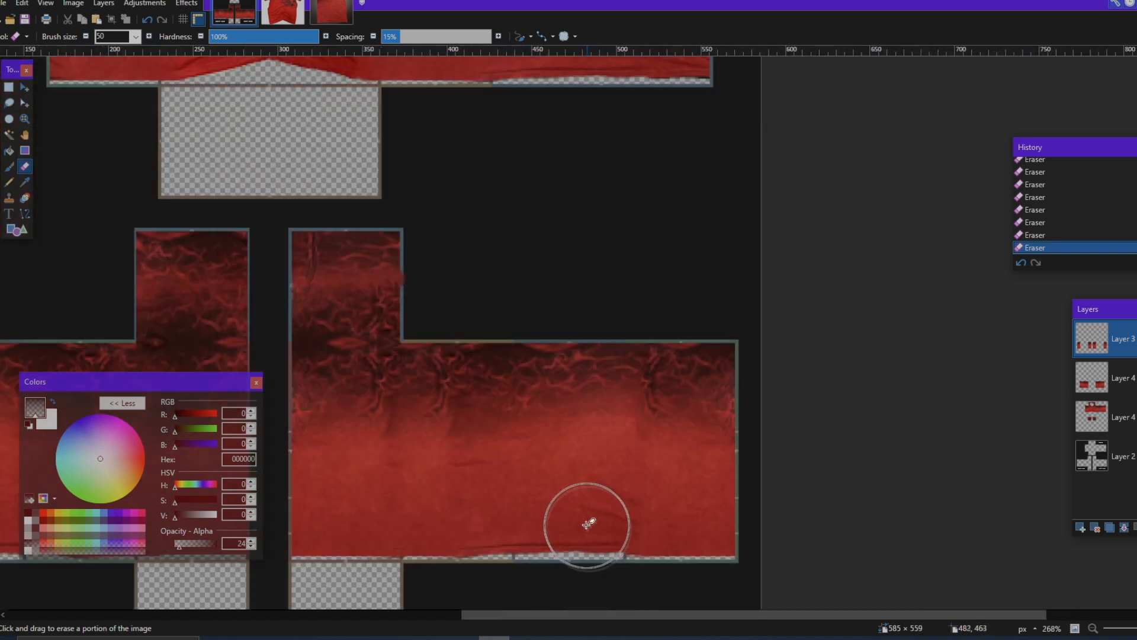
Step: Compare the blended arm seams by toggling the top layer, and merge the three fabric layers into a single layer above the template
{"action": "scroll", "coordinate": [593, 545], "scroll_direction": "left", "scroll_amount": 7}
{"action": "scroll", "coordinate": [614, 569], "scroll_direction": "up", "scroll_amount": 4}
{"action": "scroll", "coordinate": [600, 548], "scroll_direction": "right", "scroll_amount": 2}
{"action": "scroll", "coordinate": [597, 540], "scroll_direction": "right", "scroll_amount": 3}
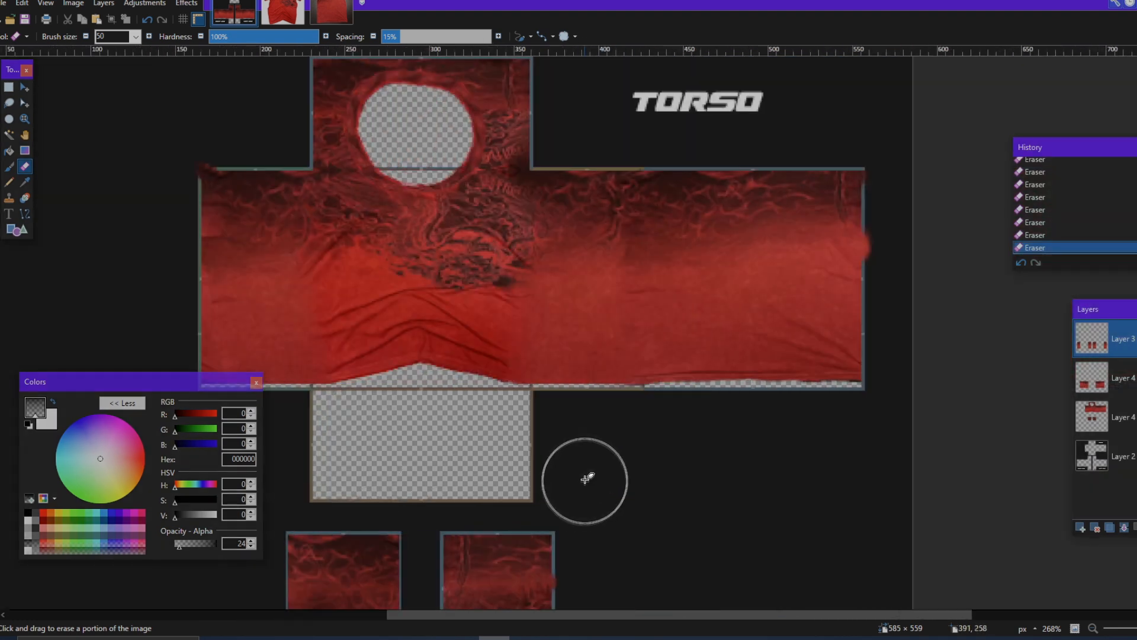
{"action": "scroll", "coordinate": [647, 409], "scroll_direction": "down", "scroll_amount": 5}
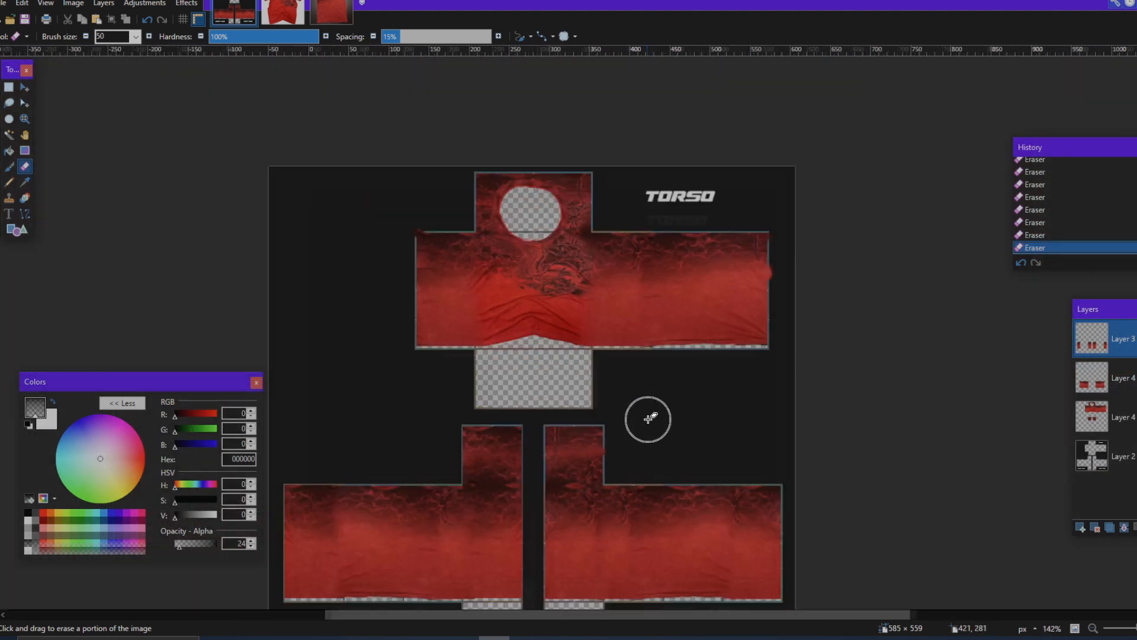
{"action": "scroll", "coordinate": [650, 418], "scroll_direction": "up", "scroll_amount": 3}
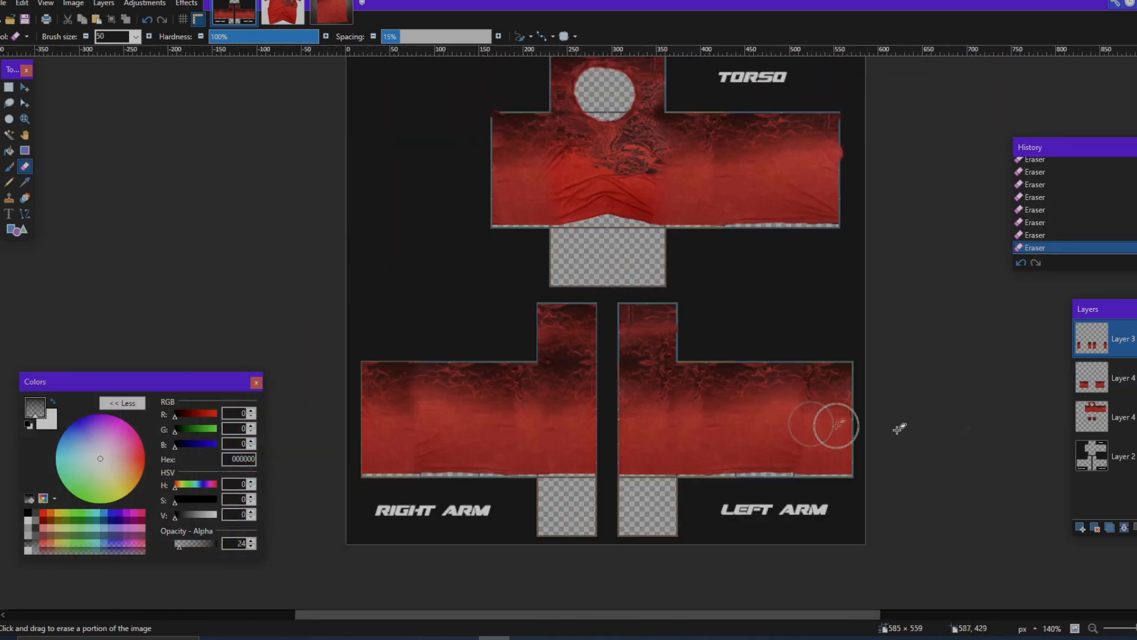
{"action": "left_click", "coordinate": [1136, 338]}
{"action": "left_click", "coordinate": [1136, 339]}
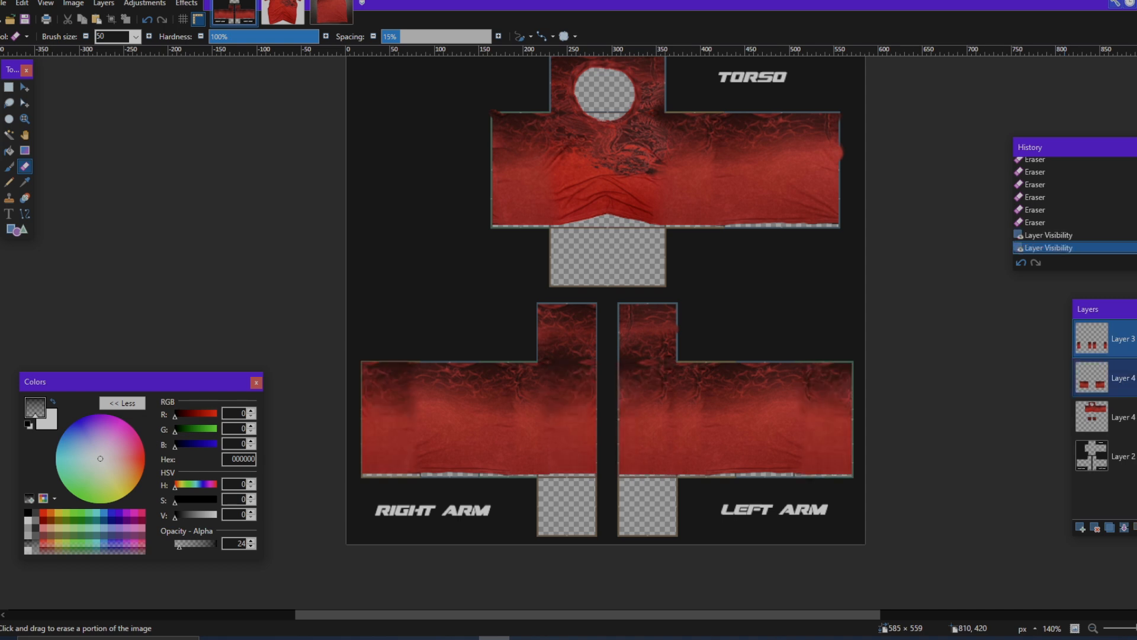
{"action": "left_click", "coordinate": [1125, 528]}
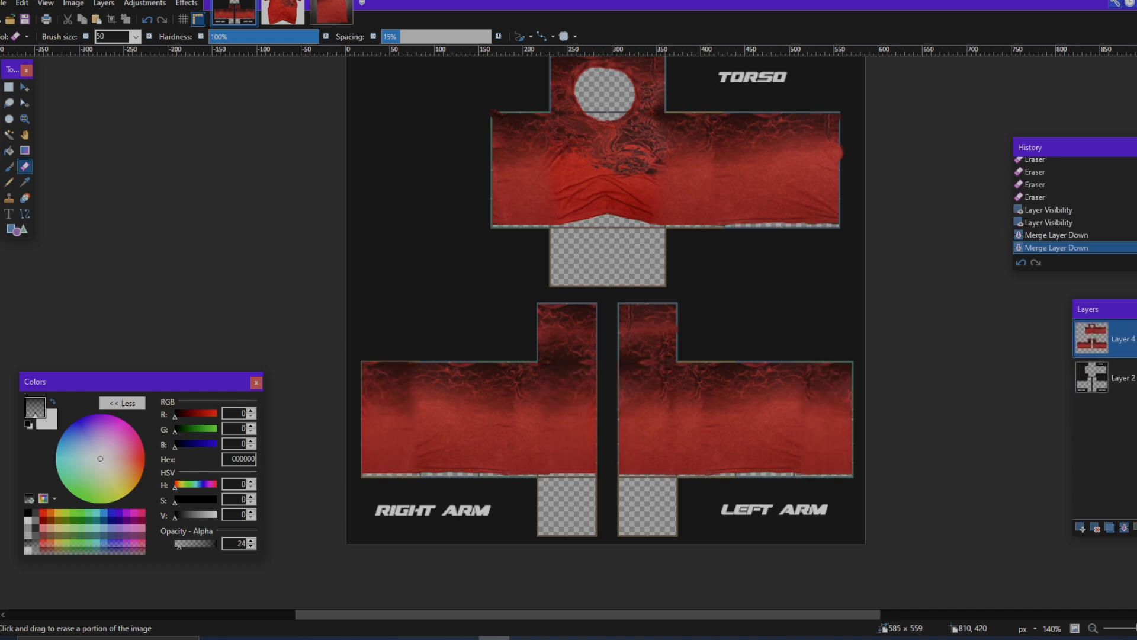
{"action": "left_click", "coordinate": [1136, 339]}
{"action": "left_click", "coordinate": [1136, 339]}
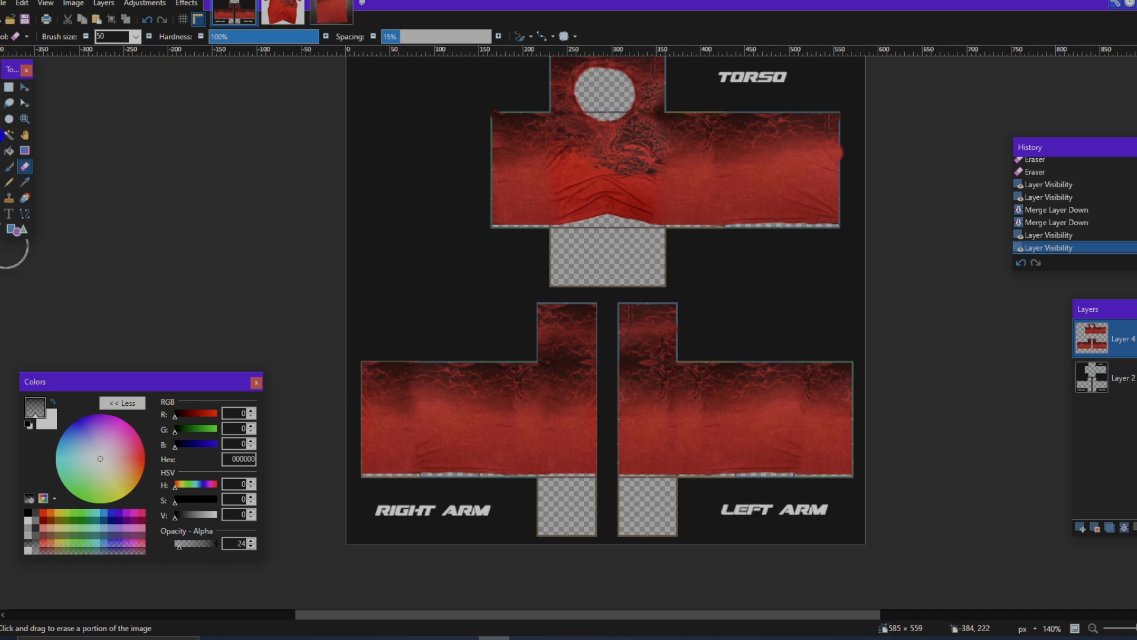
Step: Lasso and copy a thin fold strip about 104 × 9 px just above the left arm's lower edge
{"action": "scroll", "coordinate": [377, 467], "scroll_direction": "up", "scroll_amount": 3, "text": "ctrl"}
{"action": "scroll", "coordinate": [380, 474], "scroll_direction": "up", "scroll_amount": 2, "text": "ctrl"}
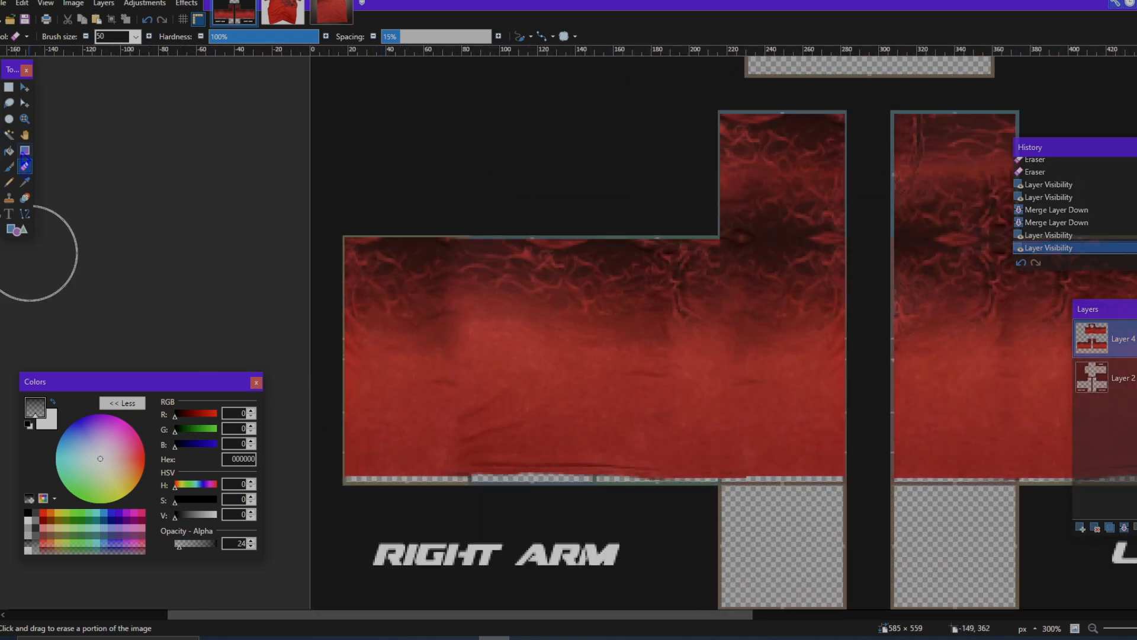
{"action": "left_click", "coordinate": [9, 103]}
{"action": "scroll", "coordinate": [533, 356], "scroll_direction": "down", "scroll_amount": 3, "text": "ctrl"}
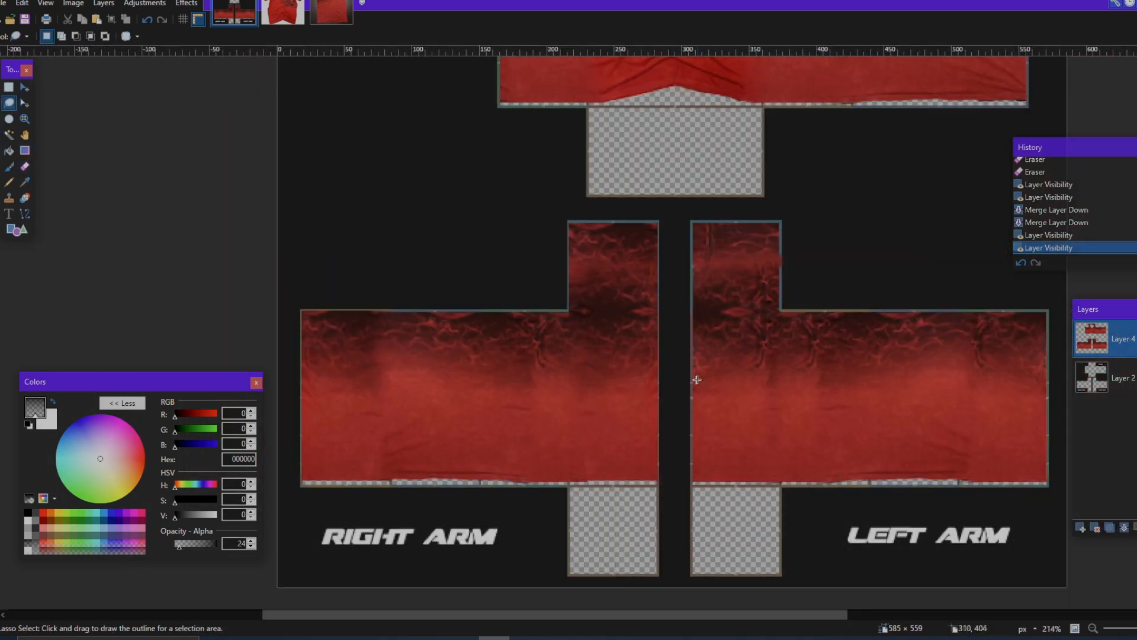
{"action": "scroll", "coordinate": [747, 298], "scroll_direction": "up", "scroll_amount": 2, "text": "ctrl"}
{"action": "scroll", "coordinate": [747, 298], "scroll_direction": "up", "scroll_amount": 1, "text": "ctrl"}
{"action": "scroll", "coordinate": [739, 308], "scroll_direction": "down", "scroll_amount": 2, "text": "ctrl"}
{"action": "scroll", "coordinate": [736, 307], "scroll_direction": "right", "scroll_amount": 2}
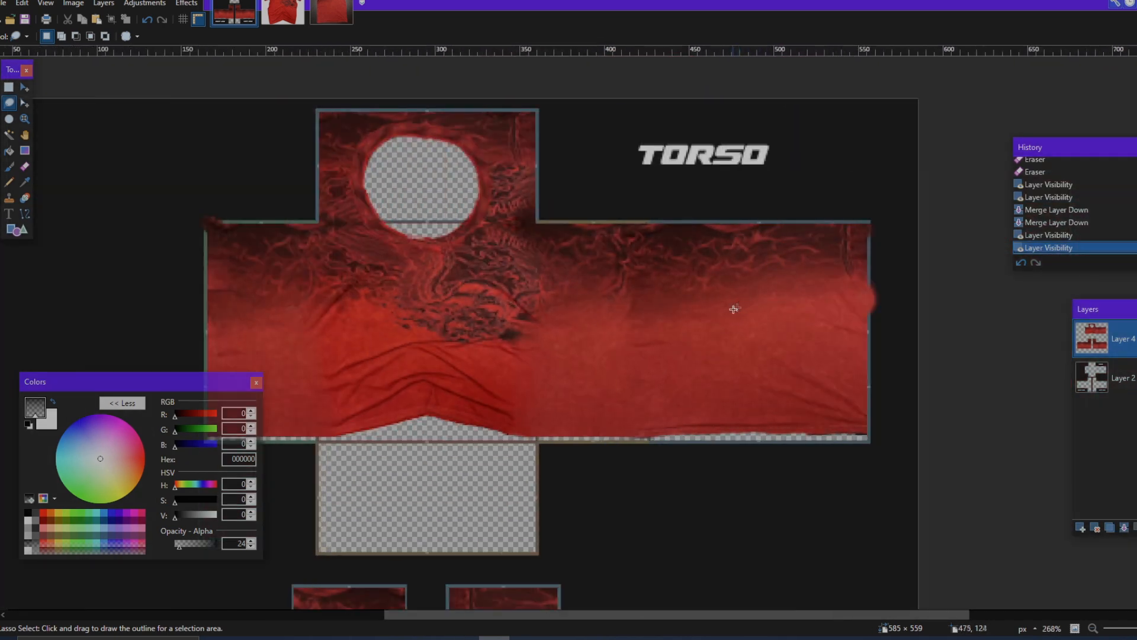
{"action": "scroll", "coordinate": [734, 308], "scroll_direction": "up", "scroll_amount": 3, "text": "ctrl"}
{"action": "scroll", "coordinate": [737, 440], "scroll_direction": "down", "scroll_amount": 3, "text": "ctrl"}
{"action": "scroll", "coordinate": [829, 427], "scroll_direction": "up", "scroll_amount": 3, "text": "ctrl"}
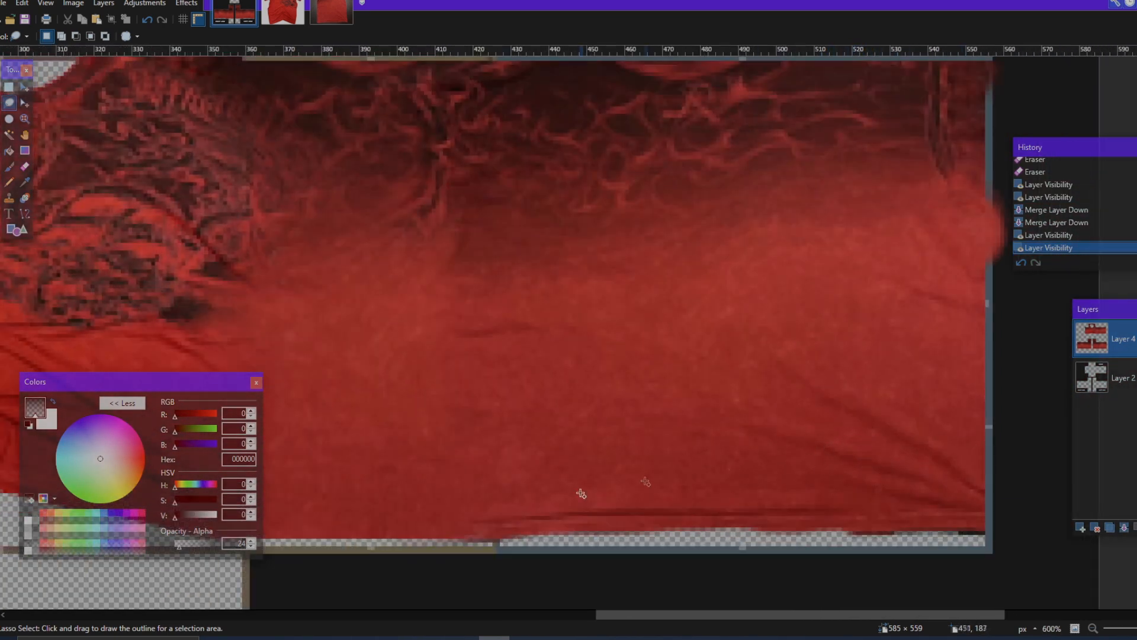
{"action": "scroll", "coordinate": [713, 518], "scroll_direction": "down", "scroll_amount": 1, "text": "ctrl"}
{"action": "scroll", "coordinate": [666, 511], "scroll_direction": "down", "scroll_amount": 3}
{"action": "scroll", "coordinate": [639, 476], "scroll_direction": "down", "scroll_amount": 1}
{"action": "scroll", "coordinate": [638, 476], "scroll_direction": "down", "scroll_amount": 1, "text": "ctrl"}
{"action": "scroll", "coordinate": [637, 476], "scroll_direction": "down", "scroll_amount": 3}
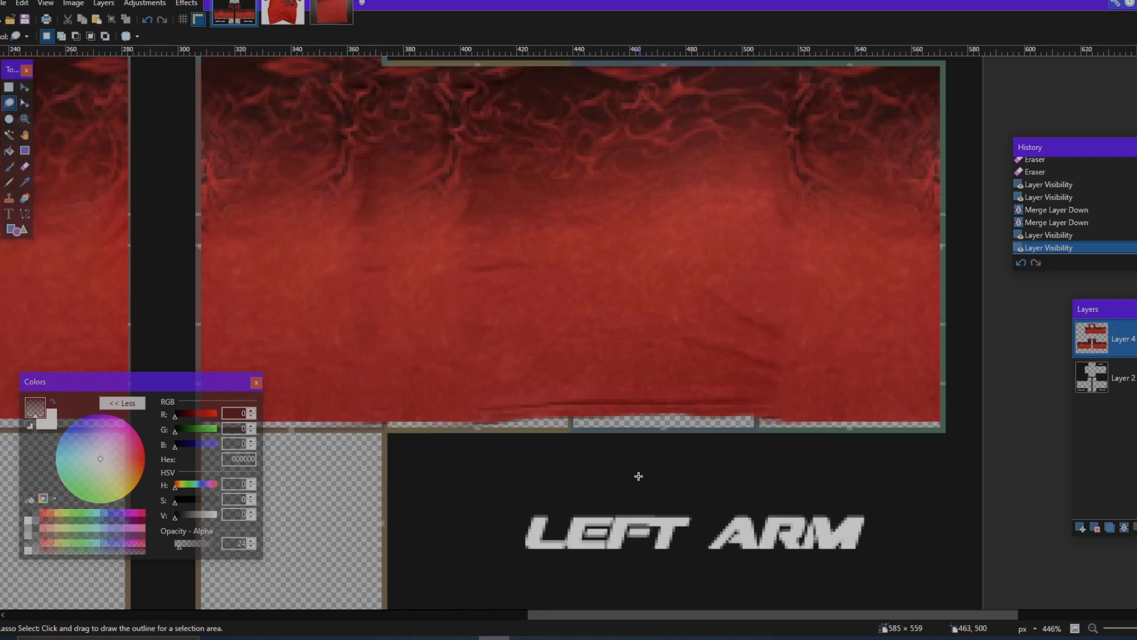
{"action": "scroll", "coordinate": [643, 470], "scroll_direction": "left", "scroll_amount": 1}
{"action": "scroll", "coordinate": [647, 468], "scroll_direction": "up", "scroll_amount": 5, "text": "ctrl"}
{"action": "mouse_move", "coordinate": [530, 394]}
{"action": "left_mouse_down"}
{"action": "mouse_move", "coordinate": [1126, 384]}
{"action": "mouse_move", "coordinate": [368, 360]}
{"action": "left_mouse_up"}
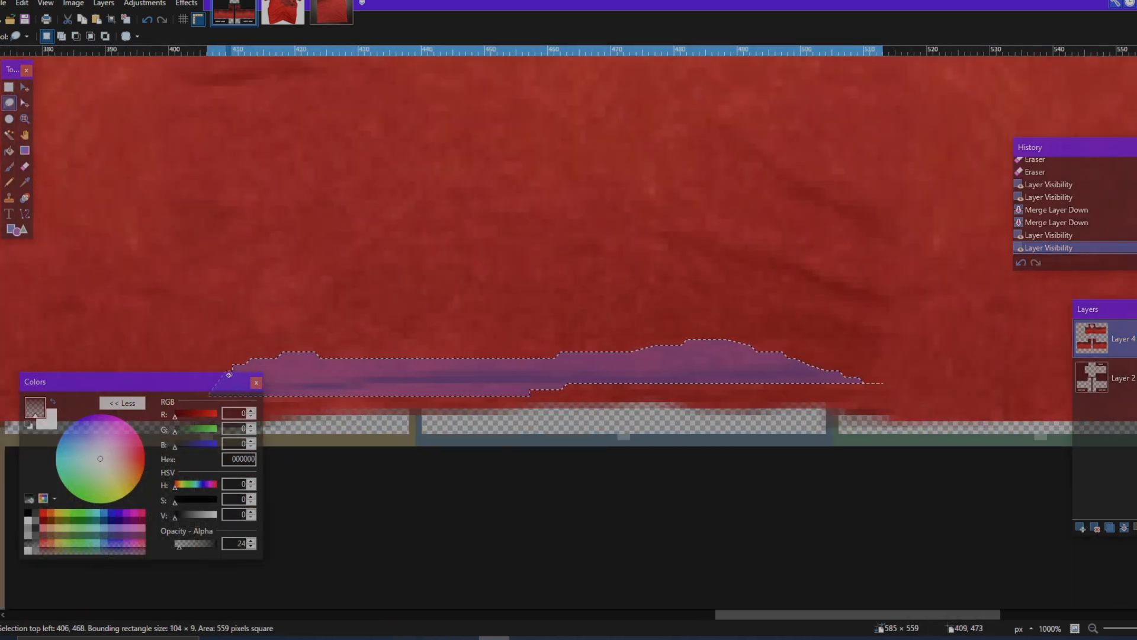
{"action": "left_click_drag", "start_coordinate": [229, 375], "coordinate": [228, 375]}
{"action": "scroll", "coordinate": [767, 368], "scroll_direction": "down", "scroll_amount": 4, "text": "ctrl"}
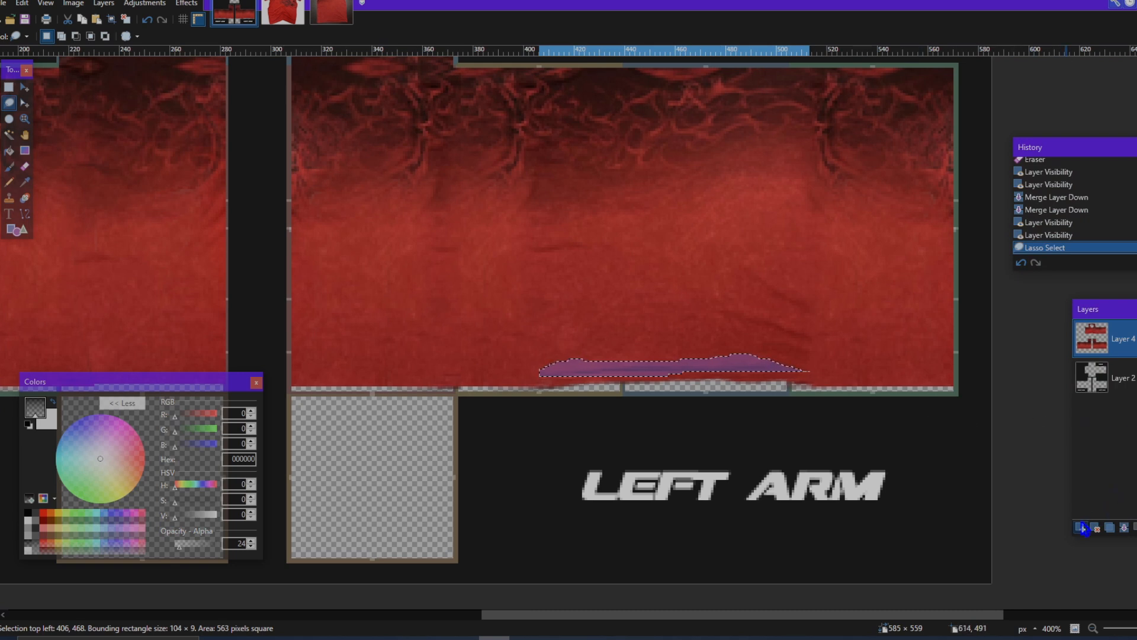
Step: Paste the copied fold strip into a new layer and place it along the lower edge of the left arm's innermost panel
{"action": "left_click", "coordinate": [1082, 527]}
{"action": "key", "text": "ctrl+v"}
{"action": "left_click_drag", "start_coordinate": [838, 378], "coordinate": [597, 381]}
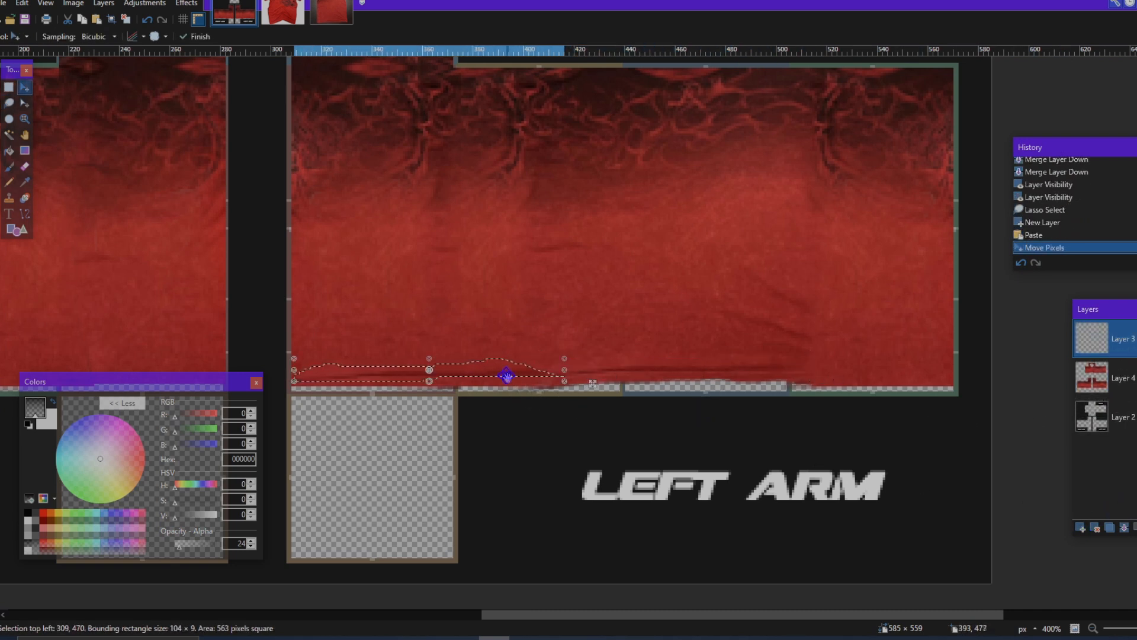
Step: Paste another fold strip at the outer end of the left arm's lower edge and rotate it by about -2.94°
{"action": "key", "text": "ctrl+v"}
{"action": "left_click_drag", "start_coordinate": [777, 375], "coordinate": [906, 366]}
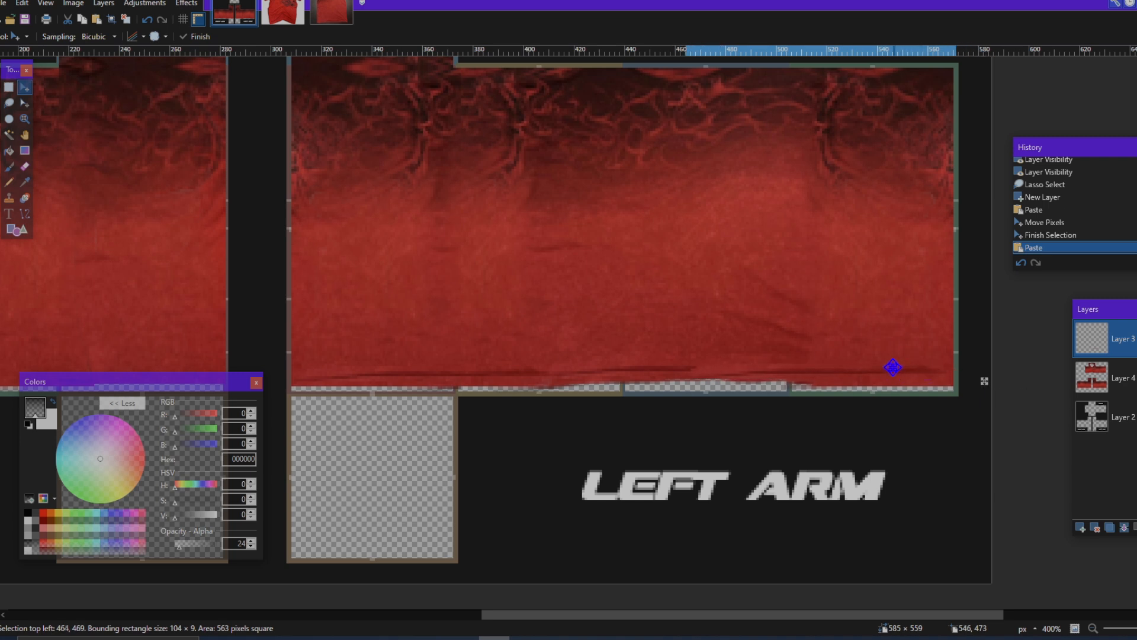
{"action": "left_click_drag", "start_coordinate": [981, 379], "coordinate": [984, 390]}
{"action": "left_click_drag", "start_coordinate": [915, 372], "coordinate": [917, 372]}
{"action": "scroll", "coordinate": [910, 373], "scroll_direction": "down", "scroll_amount": 3}
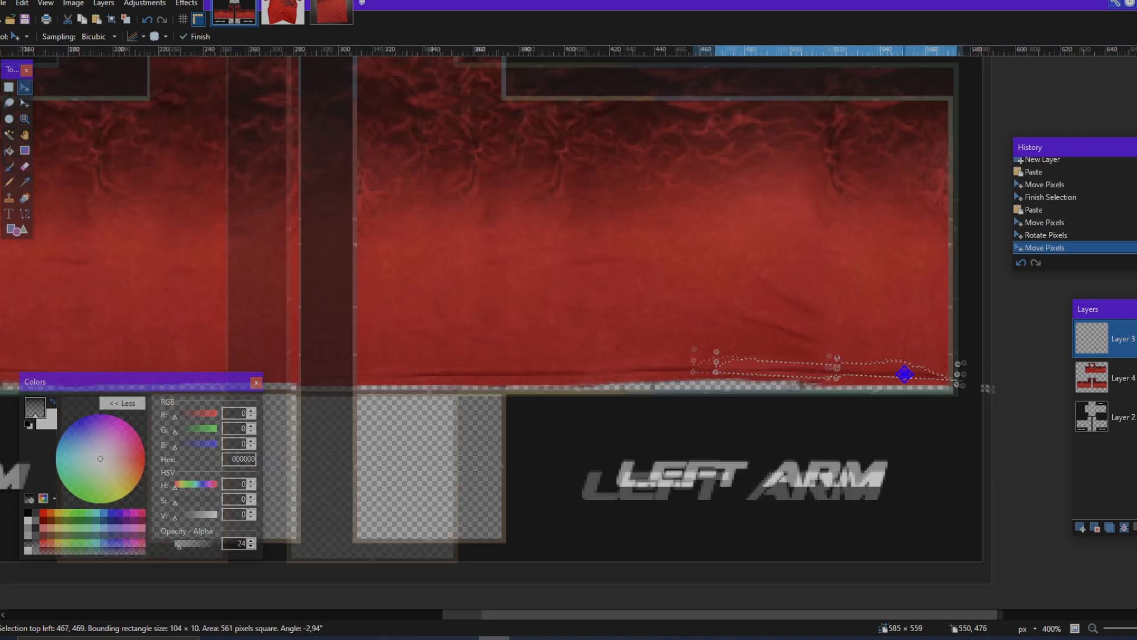
Step: Move the rotated fold strip up to the outer part of the left arm, where the dark pattern meets the plain red
{"action": "left_click_drag", "start_coordinate": [846, 380], "coordinate": [924, 382]}
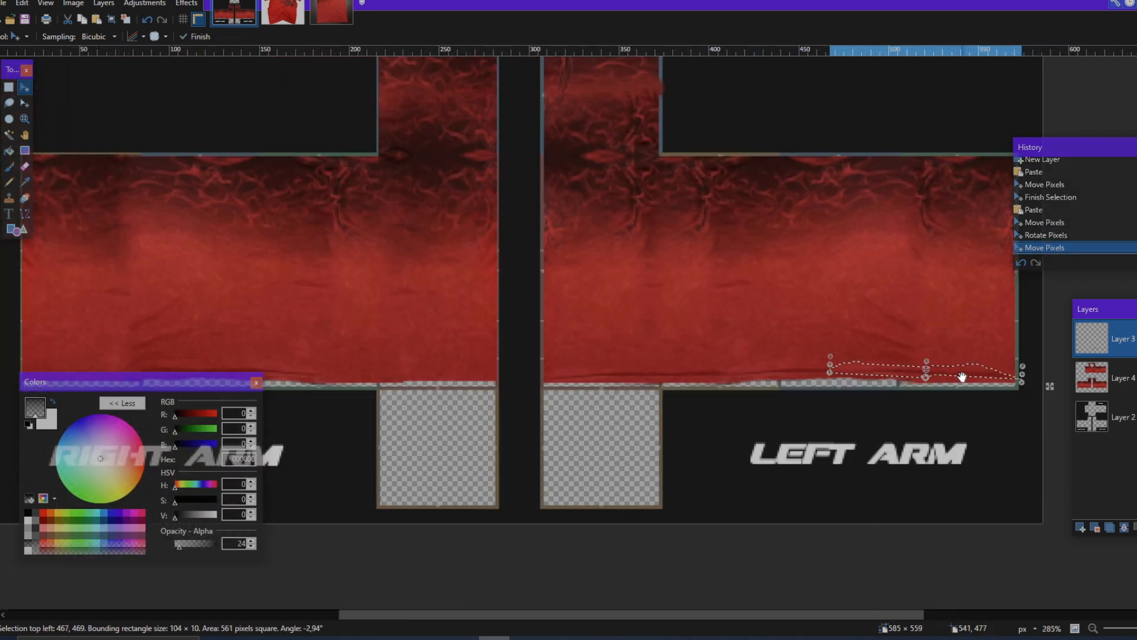
{"action": "scroll", "coordinate": [962, 377], "scroll_direction": "up", "scroll_amount": 3}
{"action": "left_click_drag", "start_coordinate": [817, 344], "coordinate": [809, 159]}
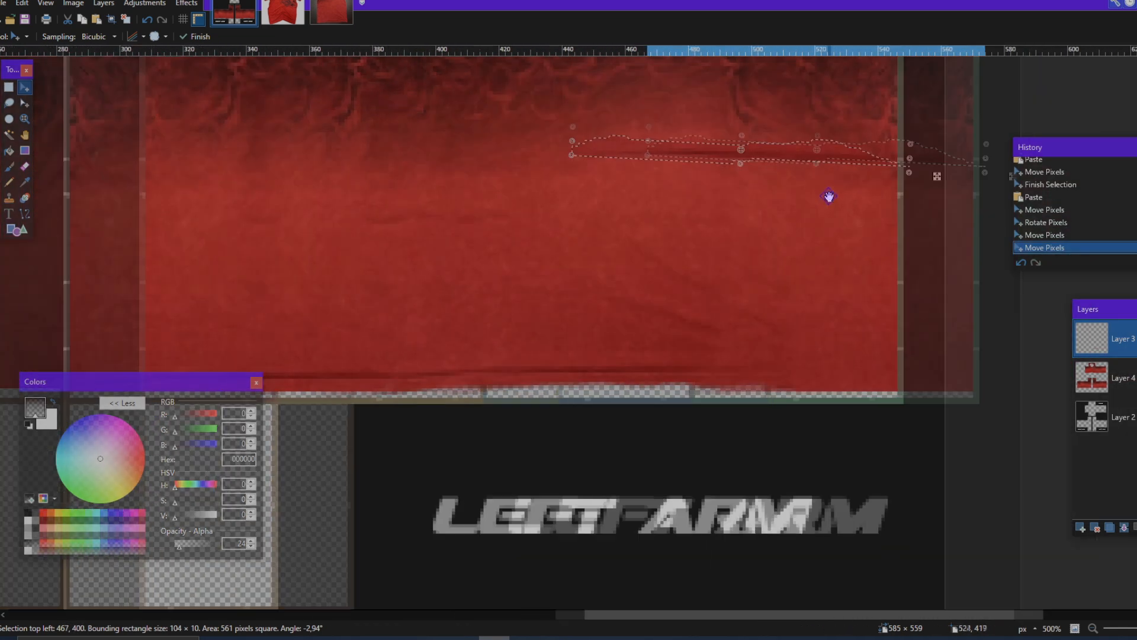
{"action": "scroll", "coordinate": [842, 237], "scroll_direction": "up", "scroll_amount": 3}
{"action": "mouse_move", "coordinate": [931, 332]}
{"action": "left_mouse_down"}
{"action": "mouse_move", "coordinate": [928, 346]}
{"action": "mouse_move", "coordinate": [931, 324]}
{"action": "left_mouse_up"}
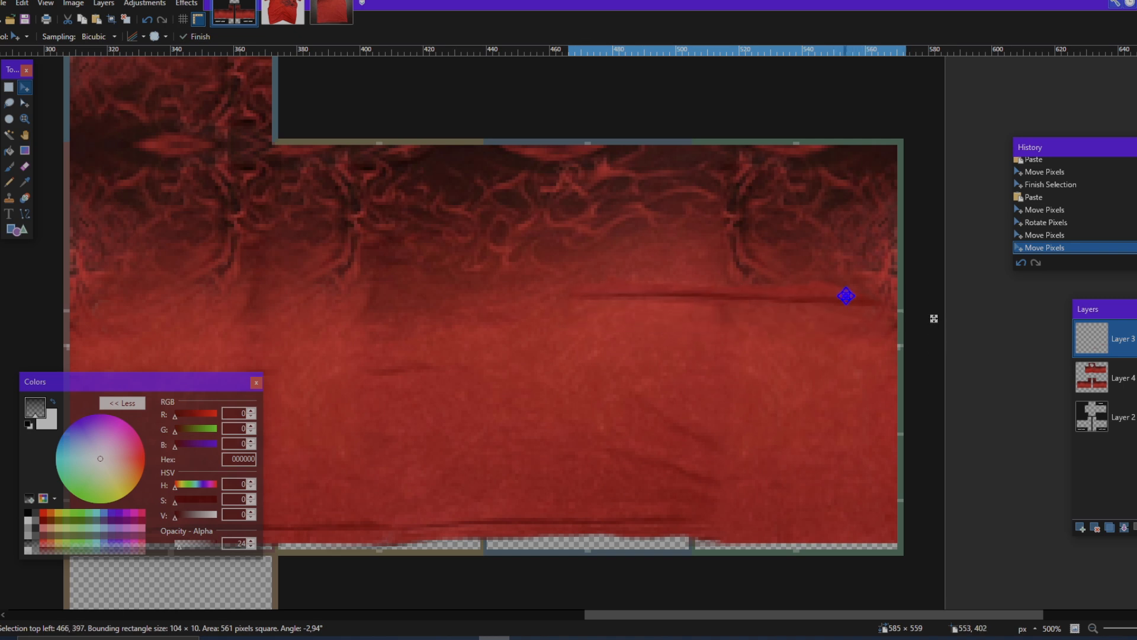
Step: Continue the raised fold line inward across the left arm with pasted strips, rotating them by about 0.58° and 2.15°
{"action": "scroll", "coordinate": [806, 322], "scroll_direction": "left", "scroll_amount": 3}
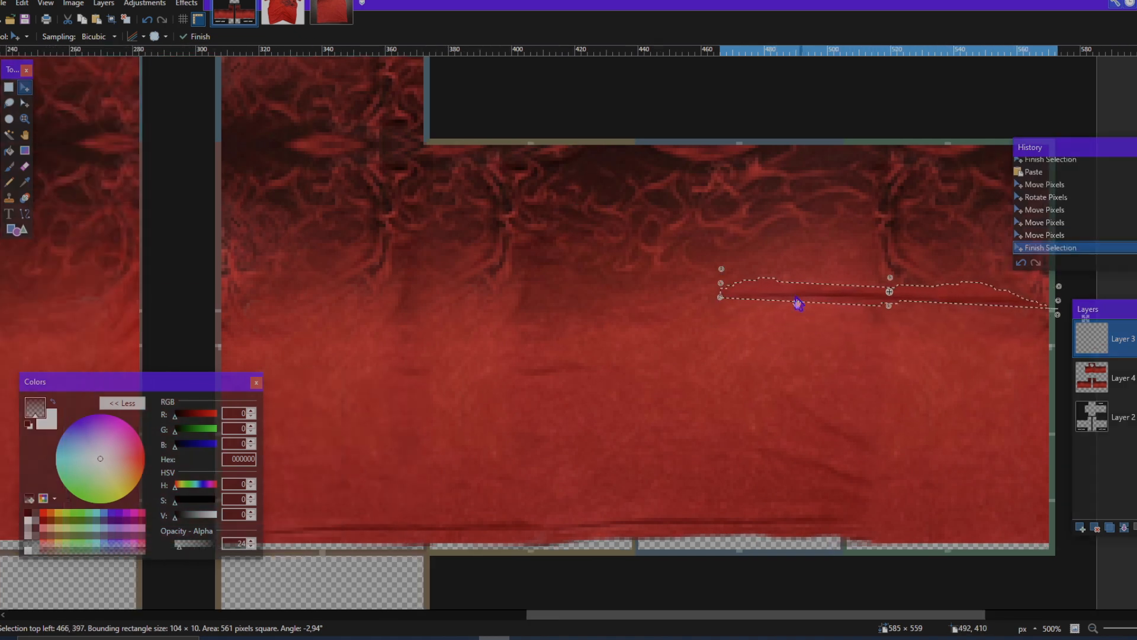
{"action": "key", "text": "ctrl+v"}
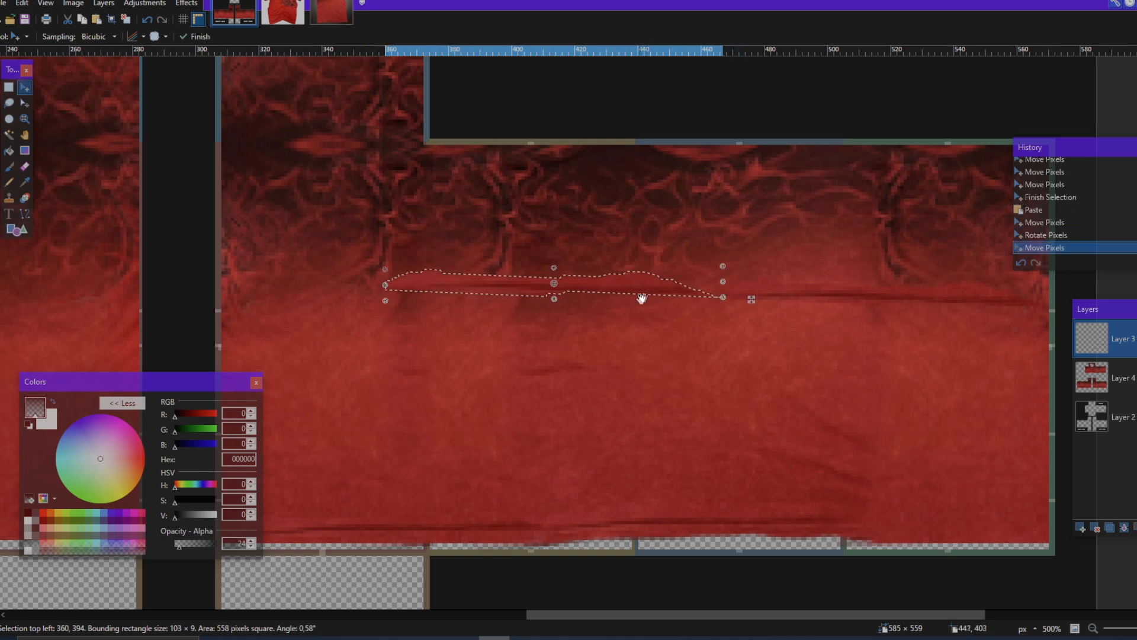
{"action": "left_click_drag", "start_coordinate": [746, 299], "coordinate": [404, 287]}
{"action": "scroll", "coordinate": [432, 289], "scroll_direction": "left", "scroll_amount": 5}
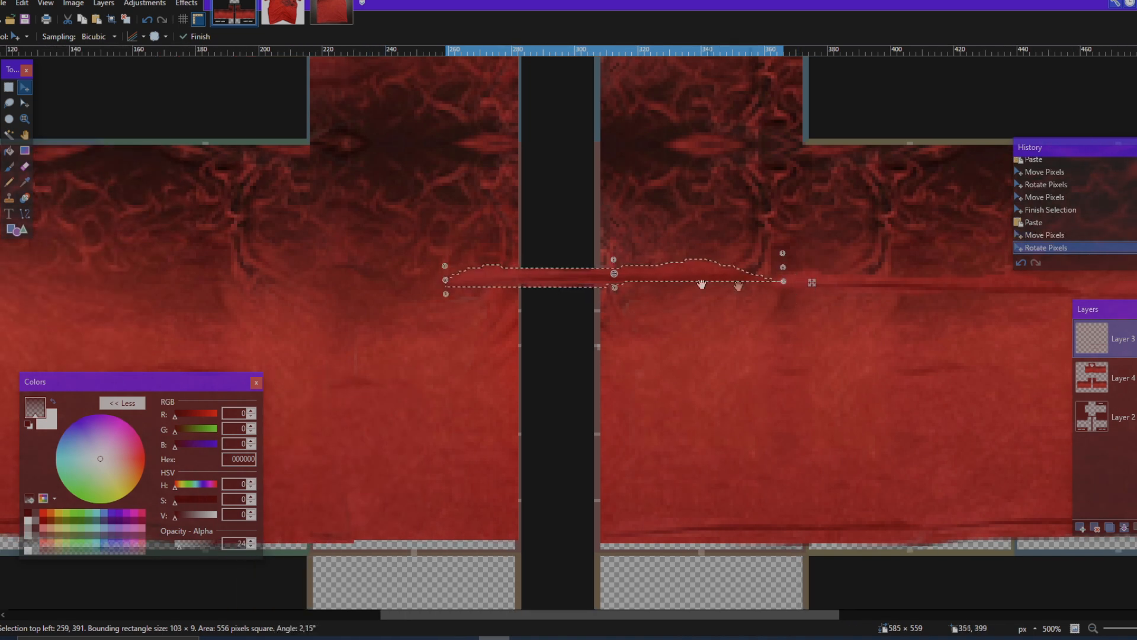
Step: Extend the fold line across the full width of the right arm with more strip copies and deselect
{"action": "left_click_drag", "start_coordinate": [693, 272], "coordinate": [373, 272]}
{"action": "scroll", "coordinate": [505, 335], "scroll_direction": "left", "scroll_amount": 8}
{"action": "left_click_drag", "start_coordinate": [1103, 292], "coordinate": [493, 292]}
{"action": "scroll", "coordinate": [503, 295], "scroll_direction": "down", "scroll_amount": 2}
{"action": "key", "text": "ctrl+d"}
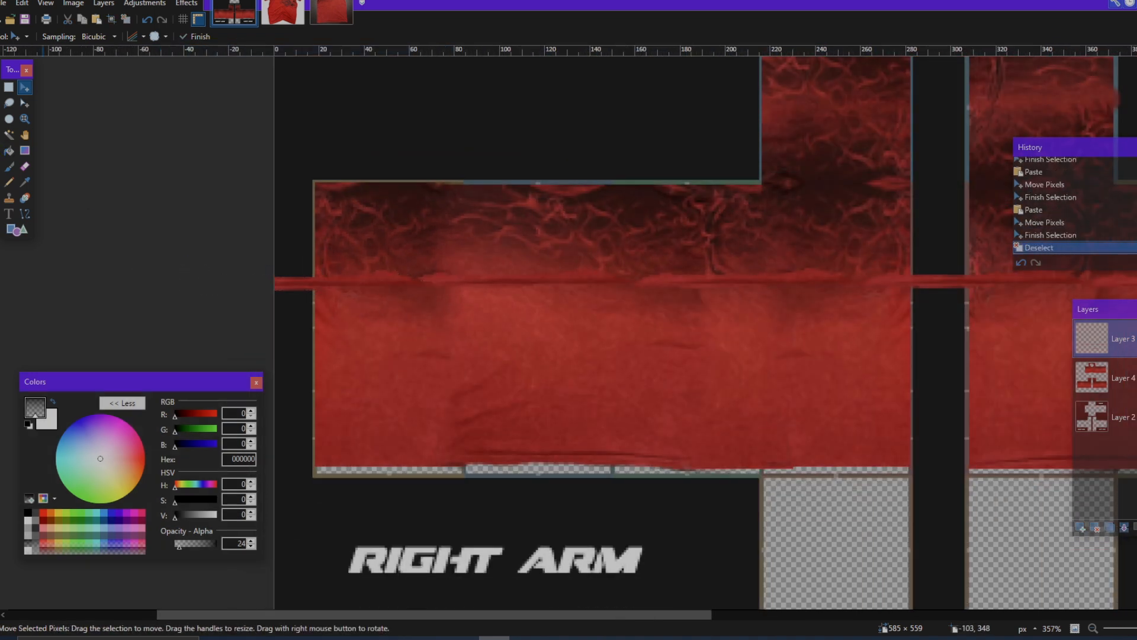
Step: Select a 16 × 62 px area beyond the right arm's outer edge and delete the overhanging fold strip
{"action": "left_click_drag", "start_coordinate": [268, 209], "coordinate": [306, 346]}
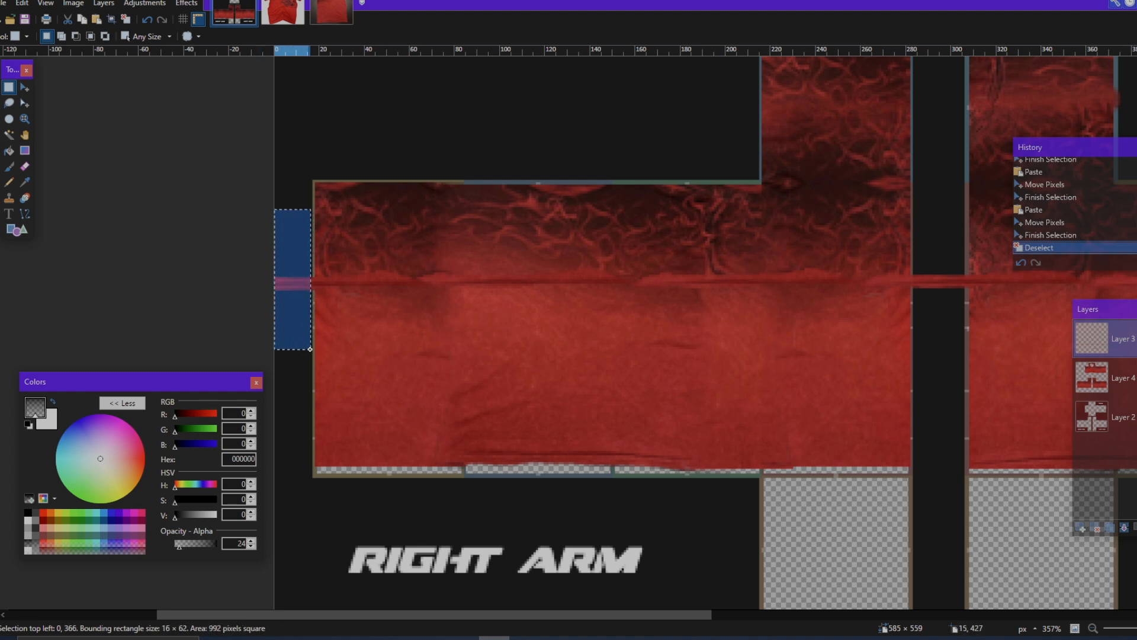
{"action": "key", "text": "Delete"}
{"action": "scroll", "coordinate": [655, 315], "scroll_direction": "down", "scroll_amount": 3}
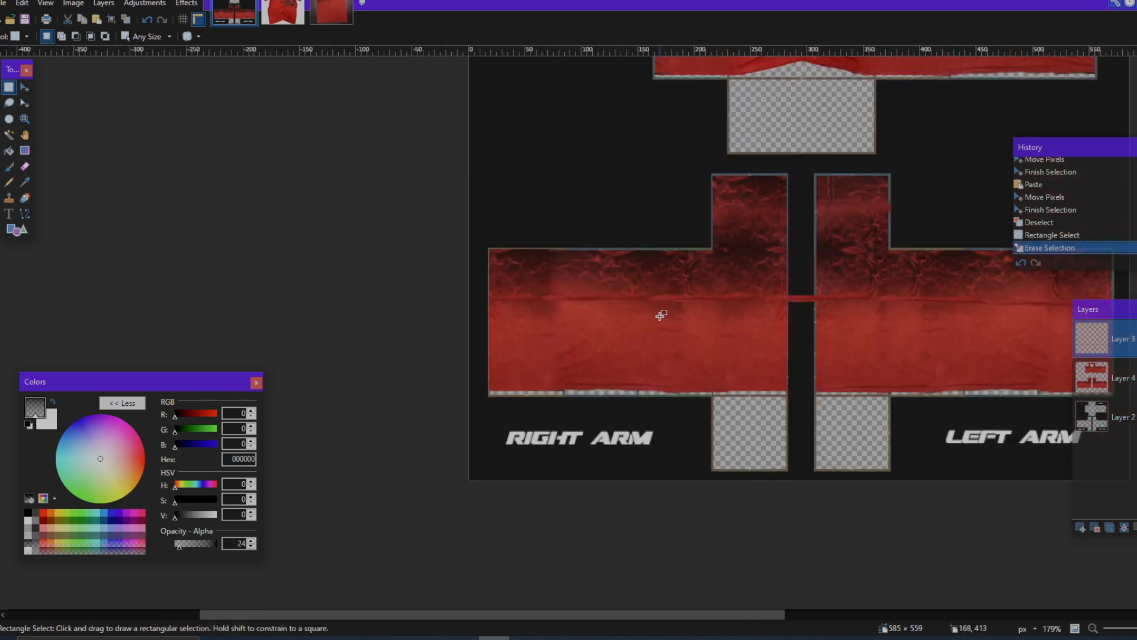
{"action": "scroll", "coordinate": [653, 325], "scroll_direction": "up", "scroll_amount": 2}
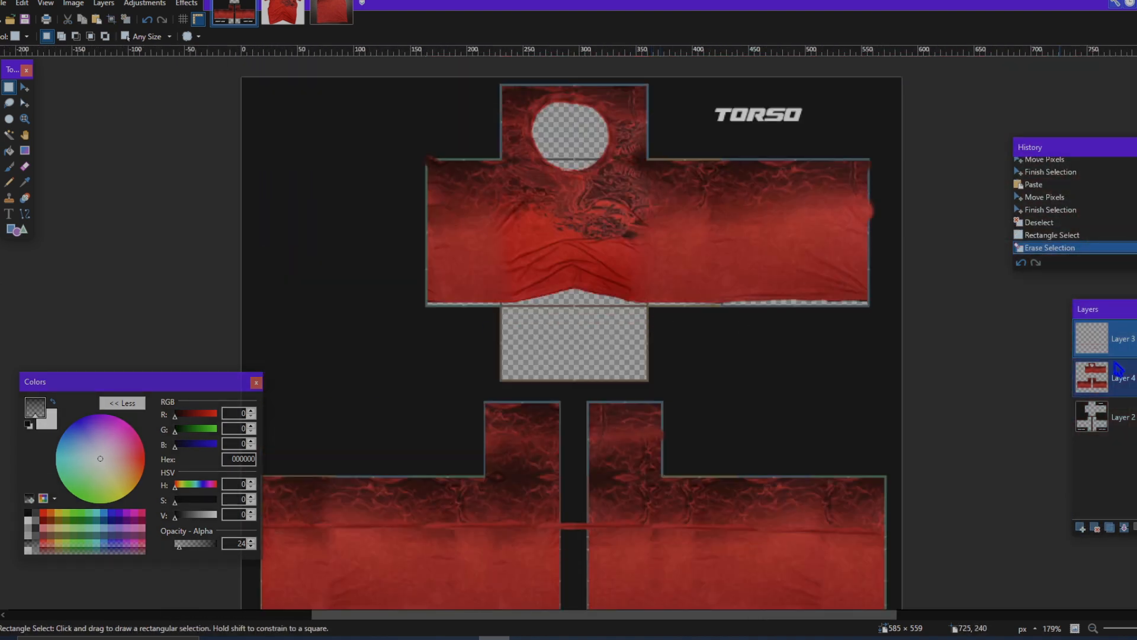
Step: Paste a fold strip onto the torso's lower edge beside the front panel, rotate it about -0.20° and shrink it to about 81 × 10 px
{"action": "key", "text": "ctrl+v"}
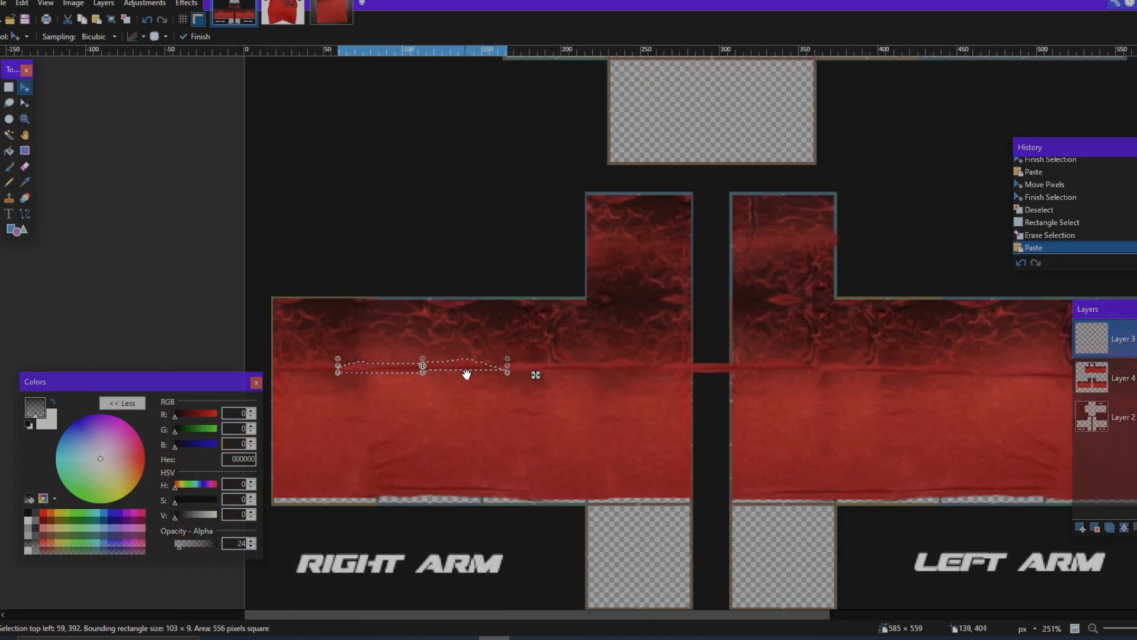
{"action": "left_click_drag", "start_coordinate": [468, 364], "coordinate": [670, 272]}
{"action": "key", "text": "ctrl+z"}
{"action": "scroll", "coordinate": [458, 366], "scroll_direction": "up", "scroll_amount": 2}
{"action": "left_click_drag", "start_coordinate": [460, 365], "coordinate": [760, 238]}
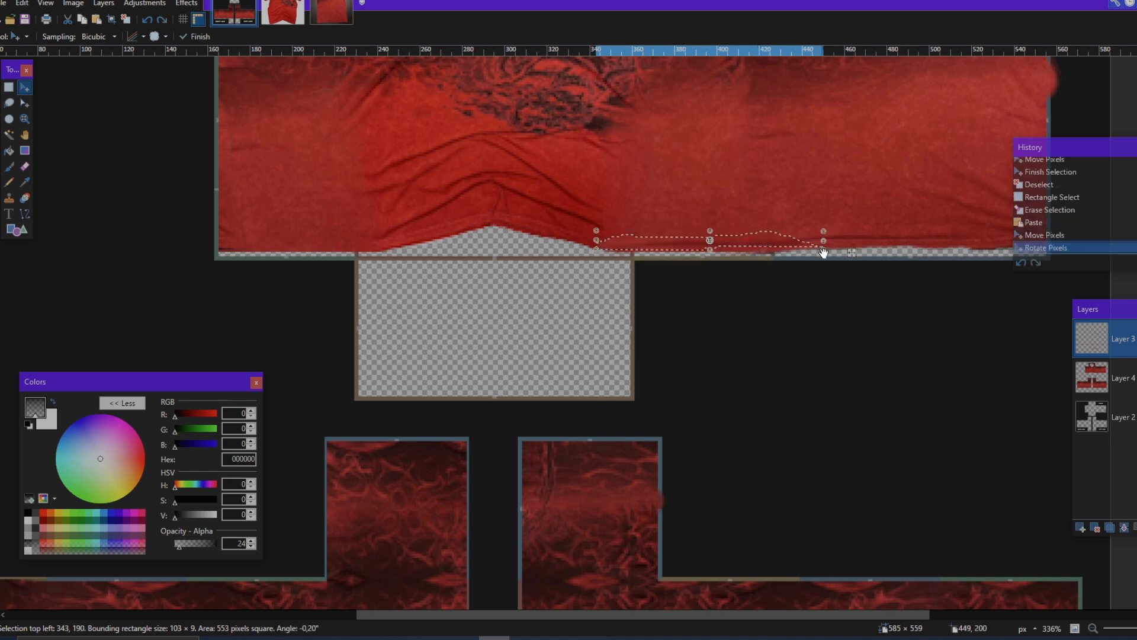
{"action": "left_click_drag", "start_coordinate": [774, 256], "coordinate": [738, 245]}
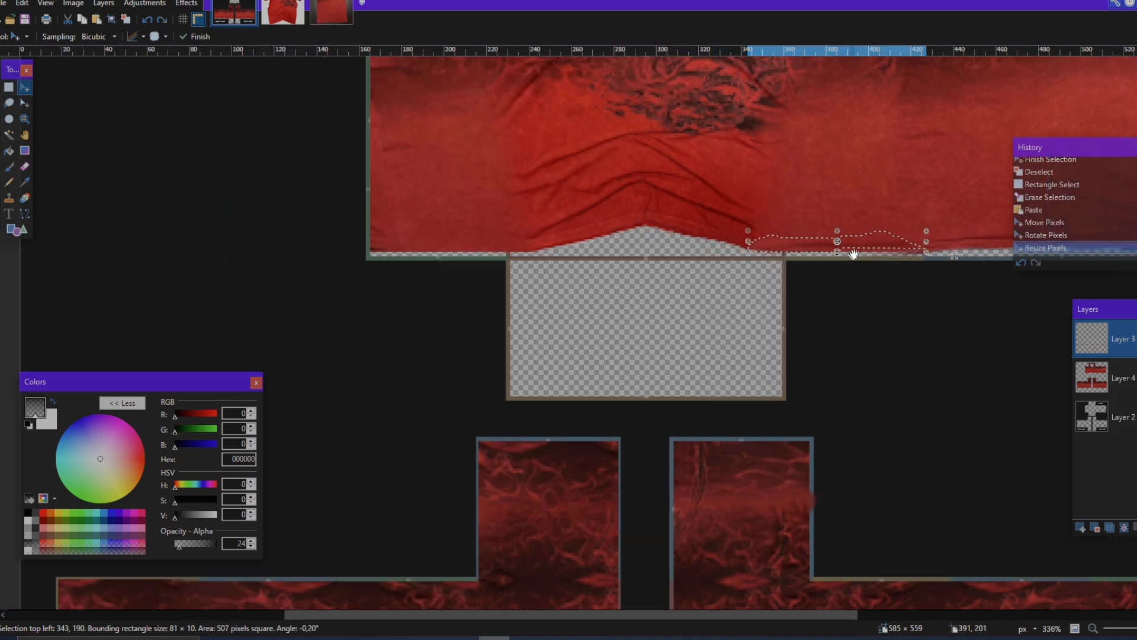
Step: Paste an 81 × 10 px copy of the strip along the lower edge of the torso's outermost left panel and deselect
{"action": "key", "text": "ctrl+v"}
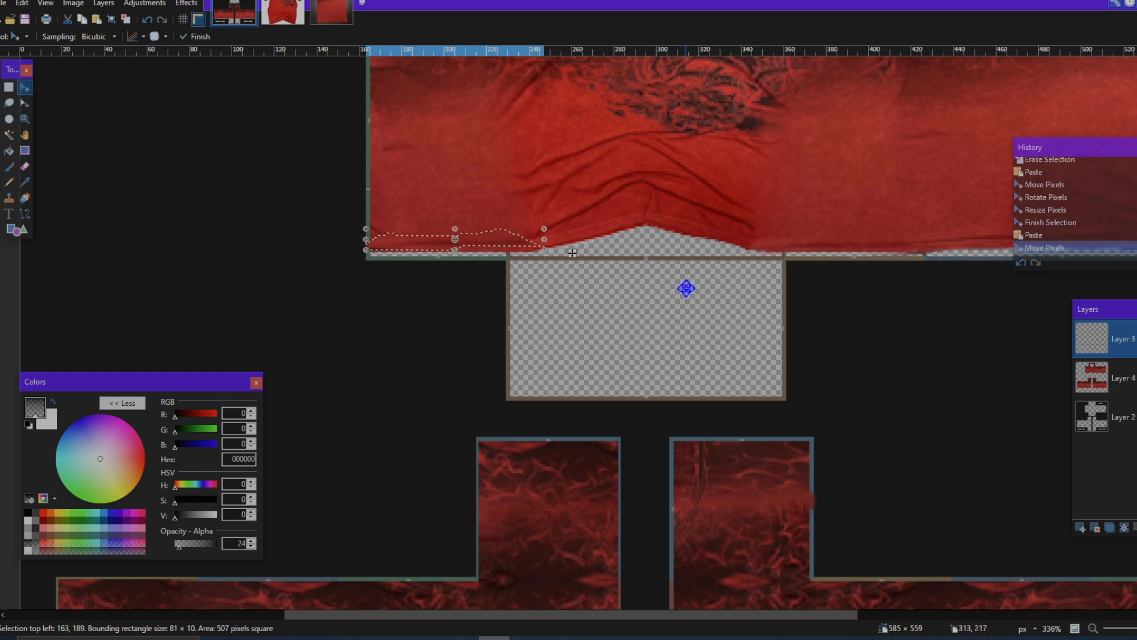
{"action": "key", "text": "ctrl+d"}
{"action": "scroll", "coordinate": [684, 302], "scroll_direction": "down", "scroll_amount": 5}
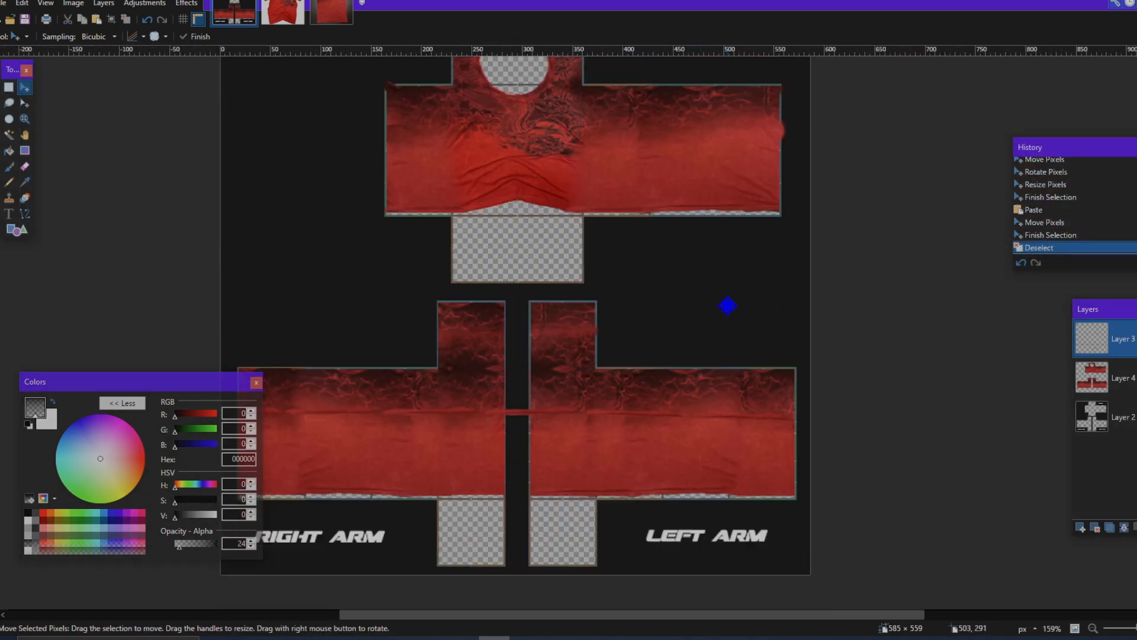
Step: Select the gap between the two arms and delete the piece of fold strip crossing it
{"action": "scroll", "coordinate": [687, 334], "scroll_direction": "right", "scroll_amount": 1}
{"action": "scroll", "coordinate": [670, 337], "scroll_direction": "up", "scroll_amount": 2}
{"action": "scroll", "coordinate": [631, 344], "scroll_direction": "left", "scroll_amount": 4}
{"action": "scroll", "coordinate": [622, 345], "scroll_direction": "down", "scroll_amount": 3}
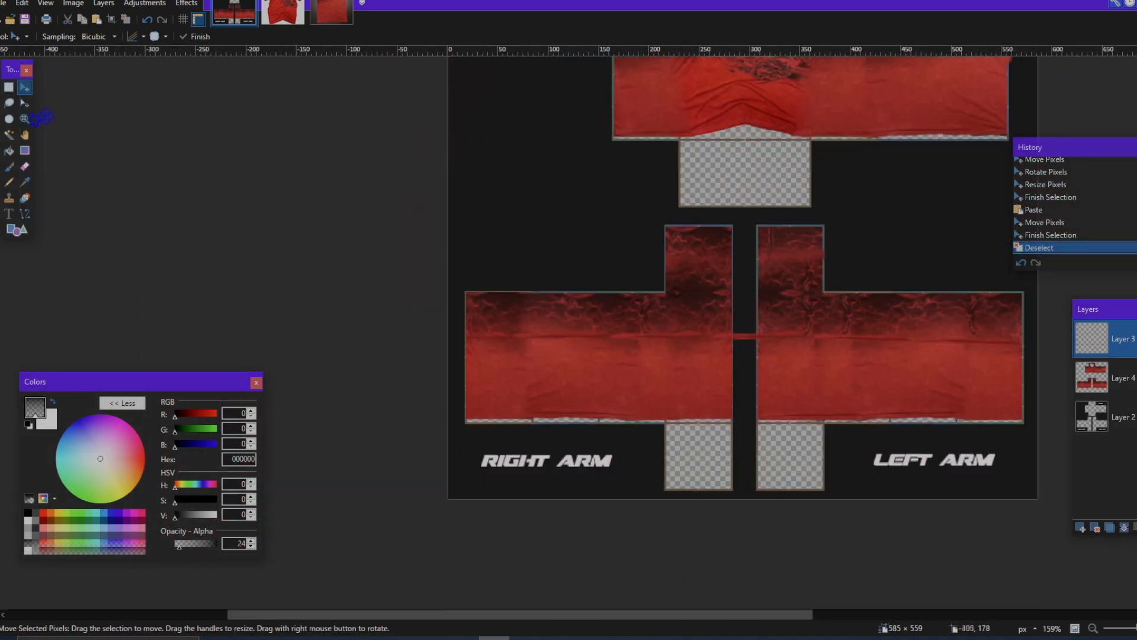
{"action": "left_click", "coordinate": [10, 88]}
{"action": "scroll", "coordinate": [638, 348], "scroll_direction": "up", "scroll_amount": 6}
{"action": "mouse_move", "coordinate": [635, 304]}
{"action": "left_mouse_down"}
{"action": "mouse_move", "coordinate": [711, 432]}
{"action": "mouse_move", "coordinate": [742, 446]}
{"action": "left_mouse_up"}
{"action": "key", "text": "Delete"}
{"action": "scroll", "coordinate": [717, 433], "scroll_direction": "down", "scroll_amount": 4}
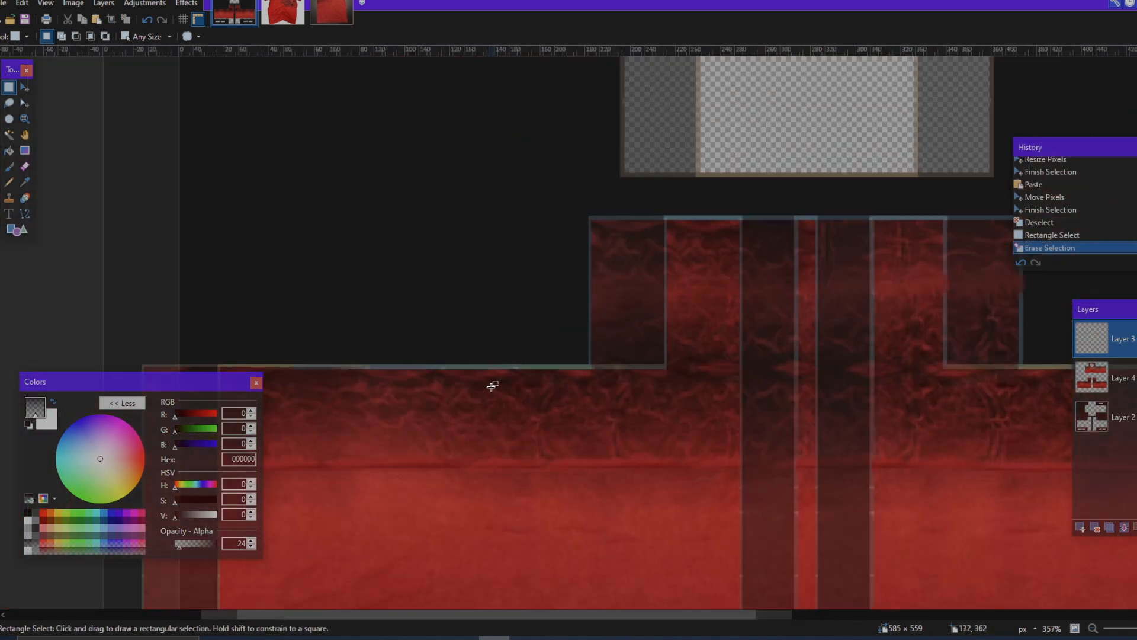
Step: Soften the fold strip along the right arm's panels on Layer 3 with a 50 px eraser at opacity 24
{"action": "left_click", "coordinate": [24, 166]}
{"action": "scroll", "coordinate": [203, 292], "scroll_direction": "down", "scroll_amount": 3}
{"action": "scroll", "coordinate": [203, 292], "scroll_direction": "left", "scroll_amount": 2}
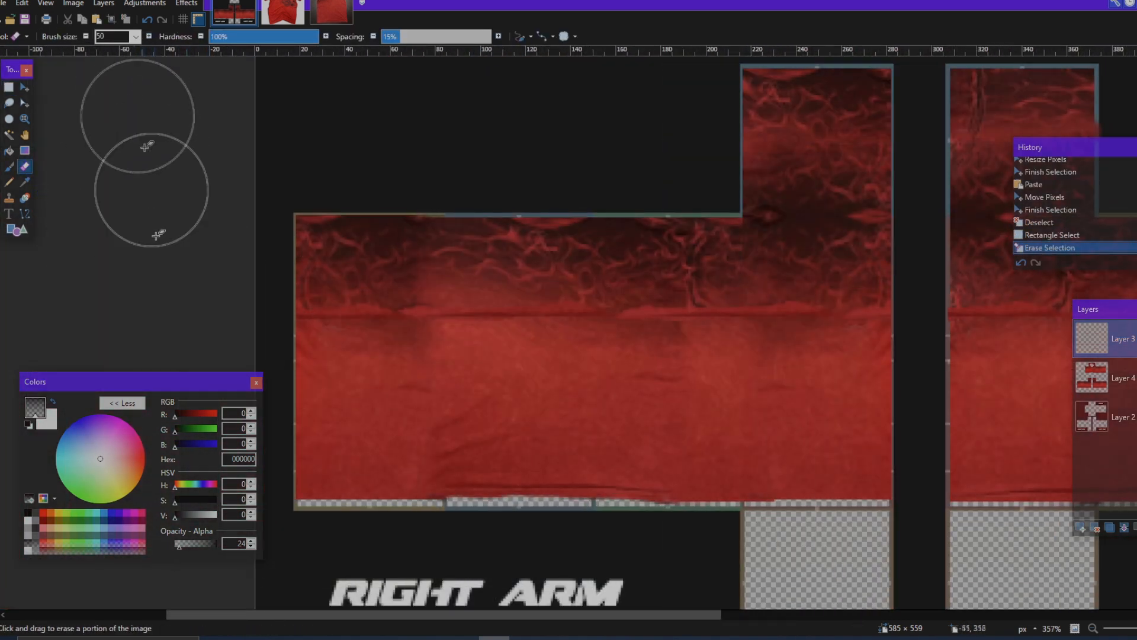
{"action": "scroll", "coordinate": [291, 237], "scroll_direction": "up", "scroll_amount": 5}
{"action": "left_click", "coordinate": [349, 311]}
{"action": "left_click", "coordinate": [394, 319]}
{"action": "left_click", "coordinate": [438, 324]}
{"action": "left_click", "coordinate": [531, 324]}
{"action": "left_click", "coordinate": [462, 320]}
{"action": "left_click", "coordinate": [364, 311]}
{"action": "left_click", "coordinate": [450, 314]}
{"action": "left_click", "coordinate": [584, 316]}
{"action": "scroll", "coordinate": [688, 317], "scroll_direction": "right", "scroll_amount": 6}
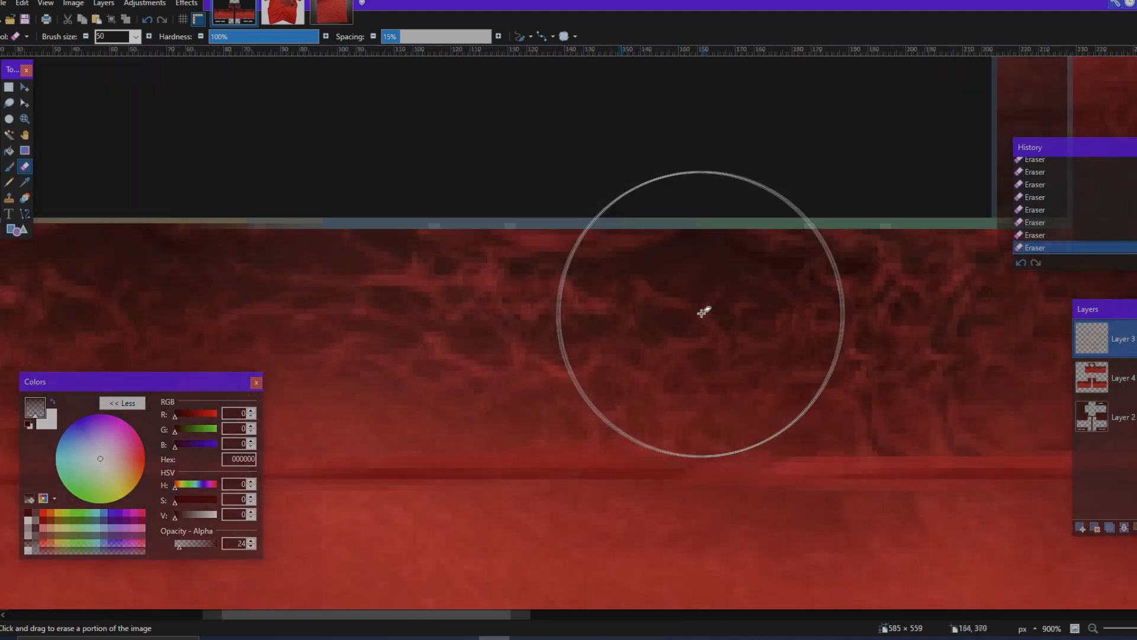
{"action": "scroll", "coordinate": [592, 305], "scroll_direction": "right", "scroll_amount": 5}
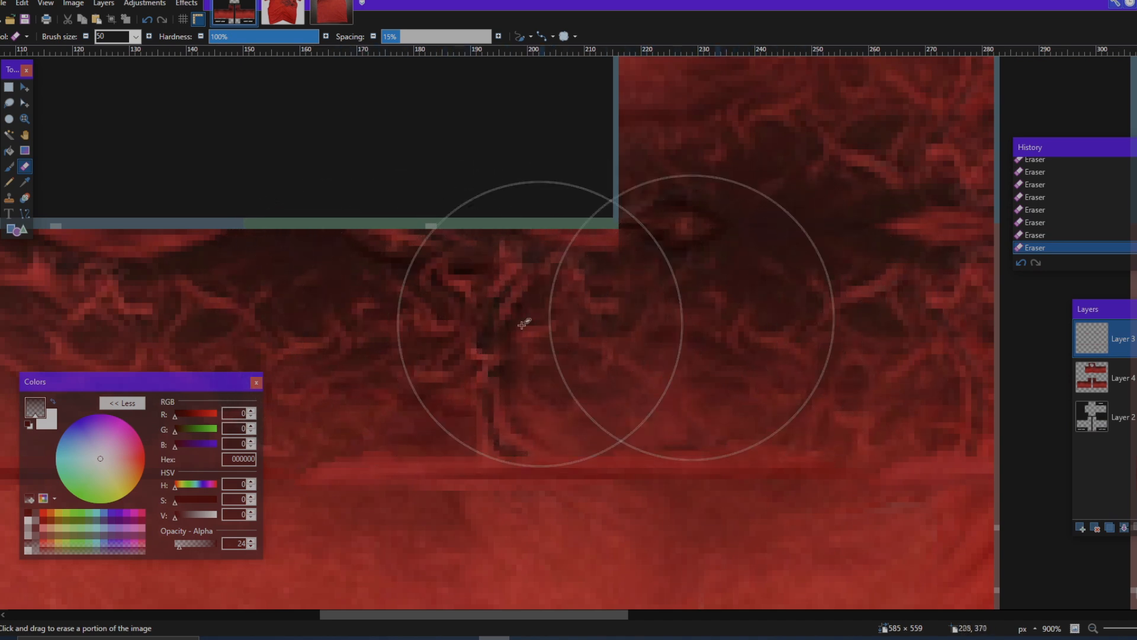
Step: Soften the fold strip across the left arm's first two panels with the 50 px eraser at opacity 24
{"action": "scroll", "coordinate": [751, 310], "scroll_direction": "right", "scroll_amount": 3}
{"action": "scroll", "coordinate": [779, 310], "scroll_direction": "right", "scroll_amount": 5}
{"action": "scroll", "coordinate": [633, 320], "scroll_direction": "right", "scroll_amount": 4}
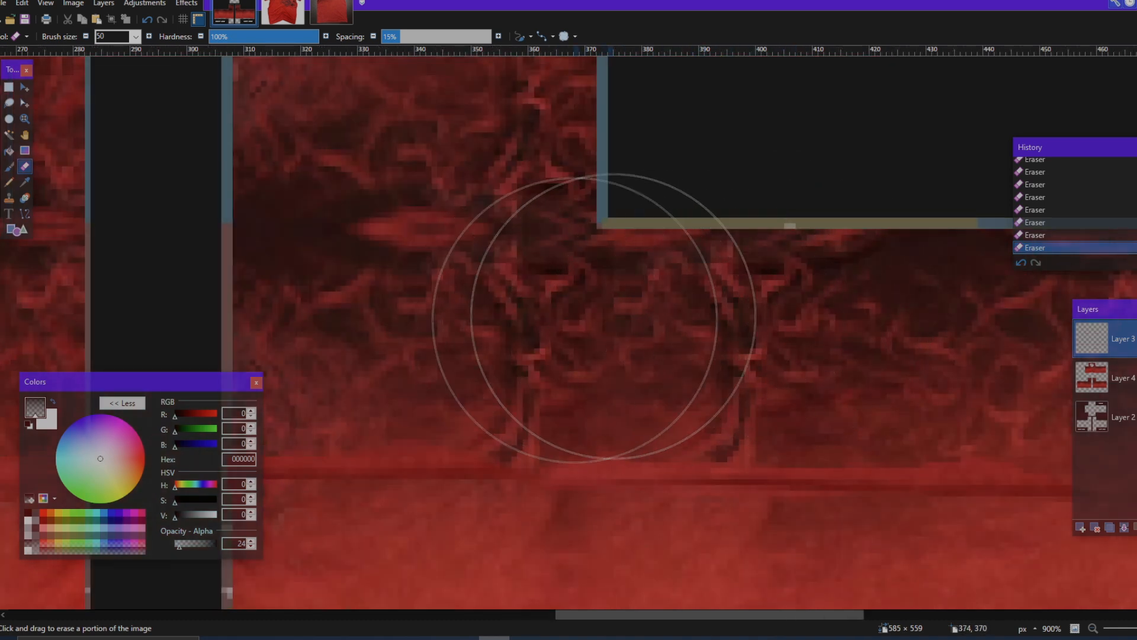
{"action": "scroll", "coordinate": [742, 320], "scroll_direction": "down", "scroll_amount": 3}
{"action": "scroll", "coordinate": [742, 320], "scroll_direction": "right", "scroll_amount": 3}
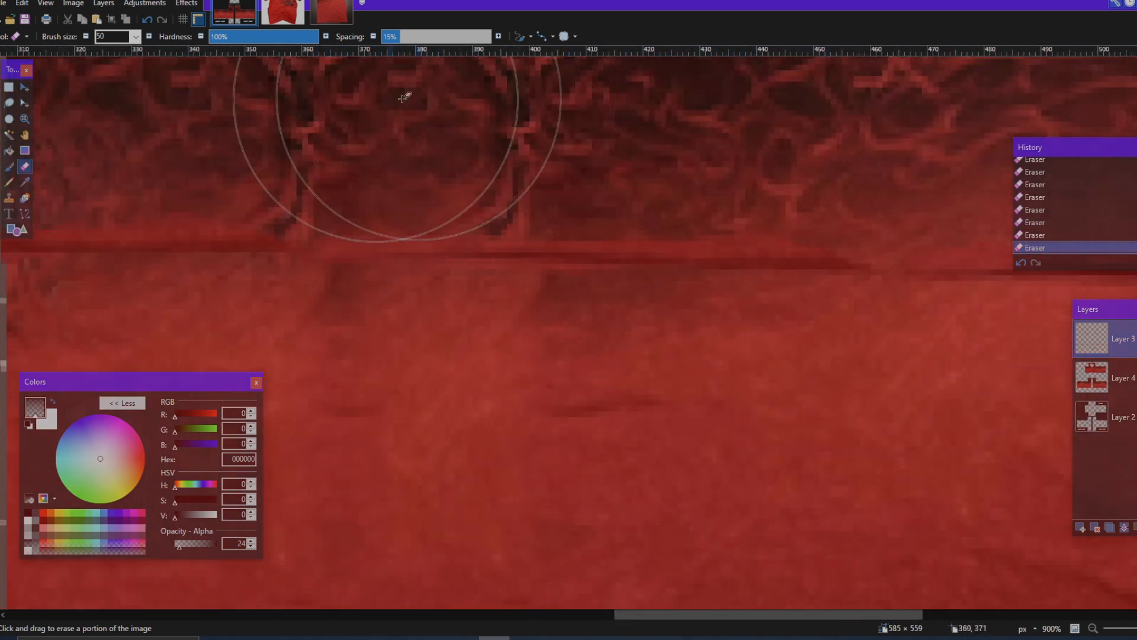
Step: Raise the eraser opacity to 55 and fade the fold strip further along the left arm to its outer edge
{"action": "scroll", "coordinate": [619, 189], "scroll_direction": "right", "scroll_amount": 4}
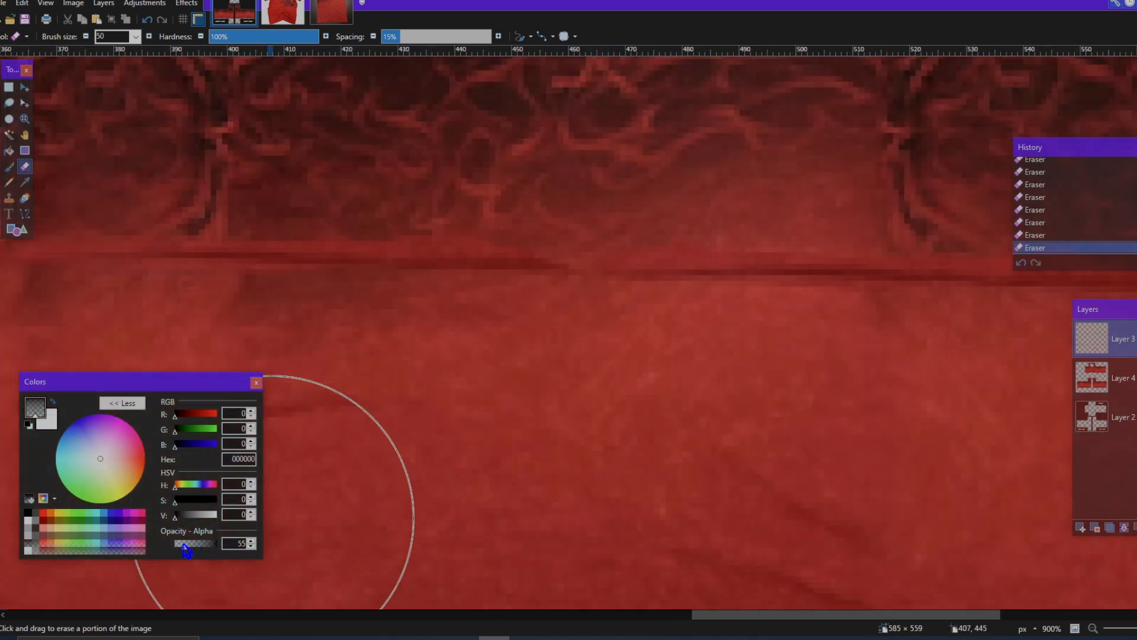
{"action": "scroll", "coordinate": [538, 216], "scroll_direction": "right", "scroll_amount": 4}
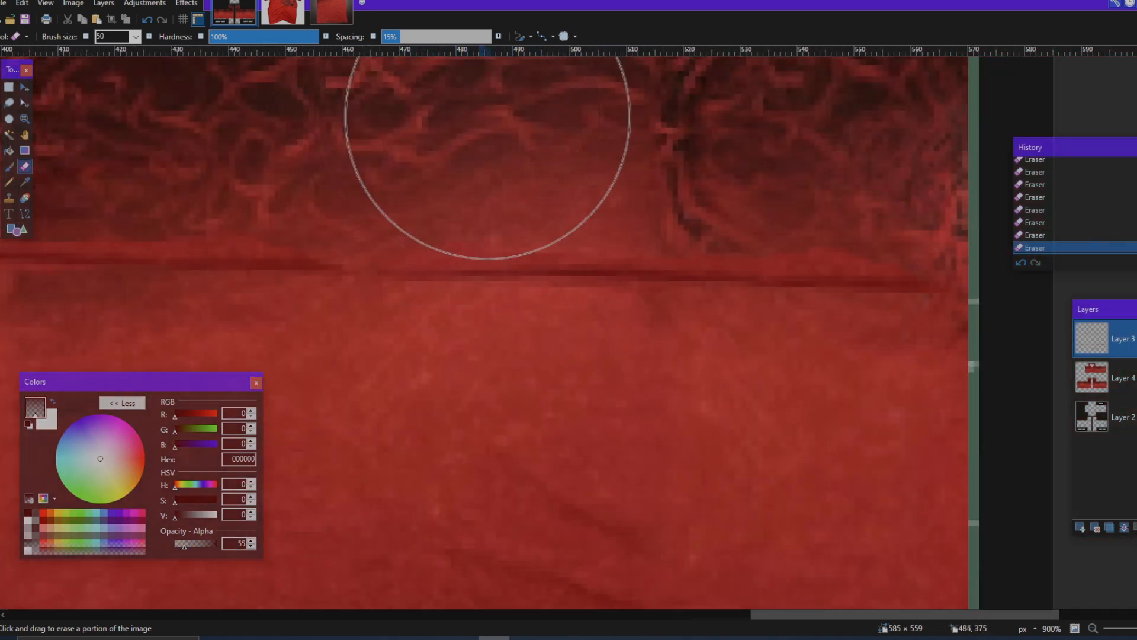
{"action": "scroll", "coordinate": [863, 140], "scroll_direction": "down", "scroll_amount": 5}
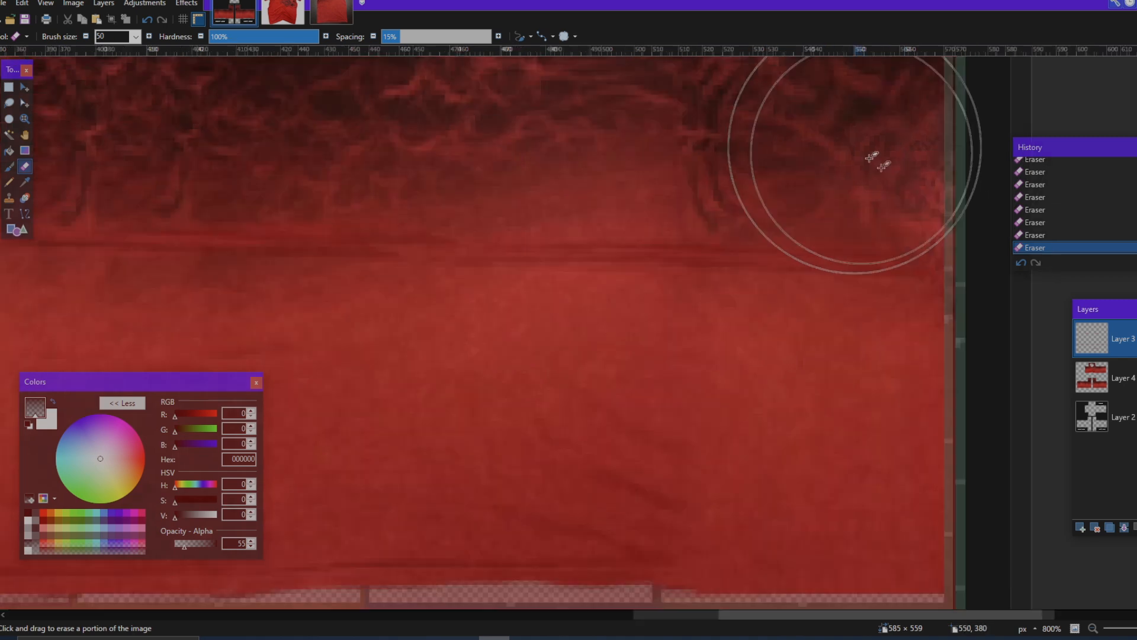
{"action": "scroll", "coordinate": [685, 317], "scroll_direction": "up", "scroll_amount": 4}
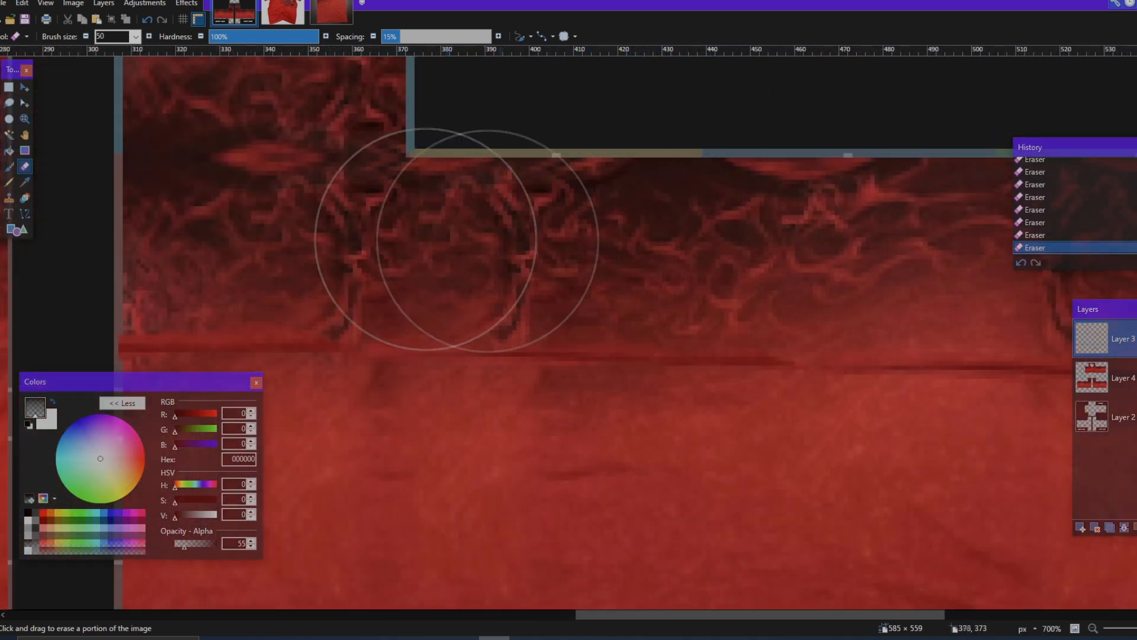
{"action": "scroll", "coordinate": [270, 296], "scroll_direction": "down", "scroll_amount": 2}
{"action": "scroll", "coordinate": [273, 350], "scroll_direction": "left", "scroll_amount": 1}
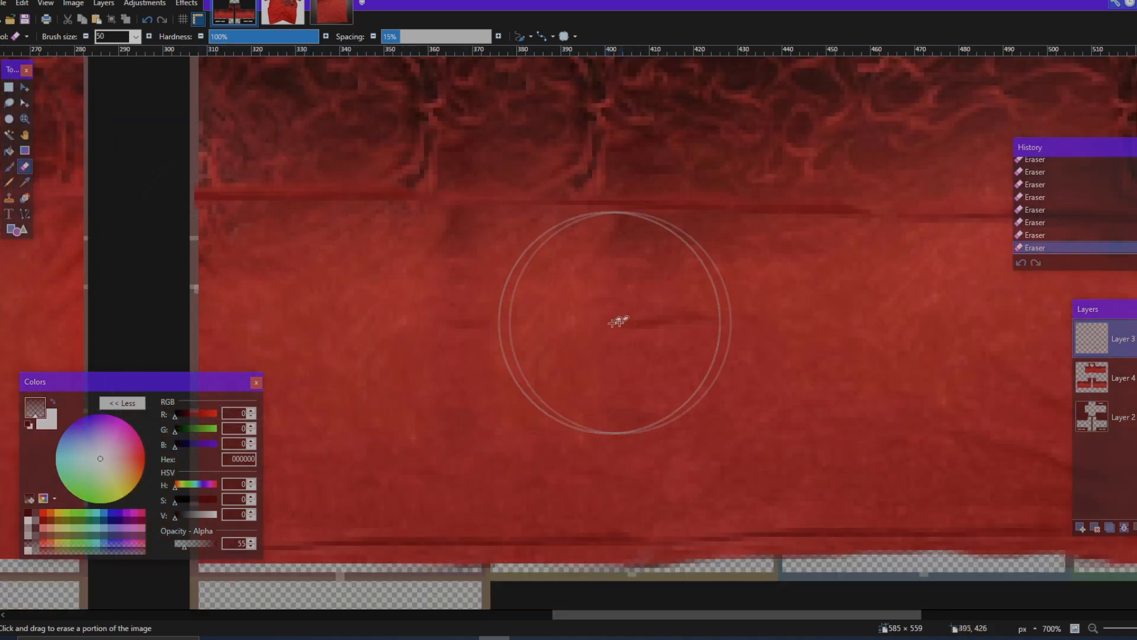
{"action": "scroll", "coordinate": [562, 130], "scroll_direction": "right", "scroll_amount": 5}
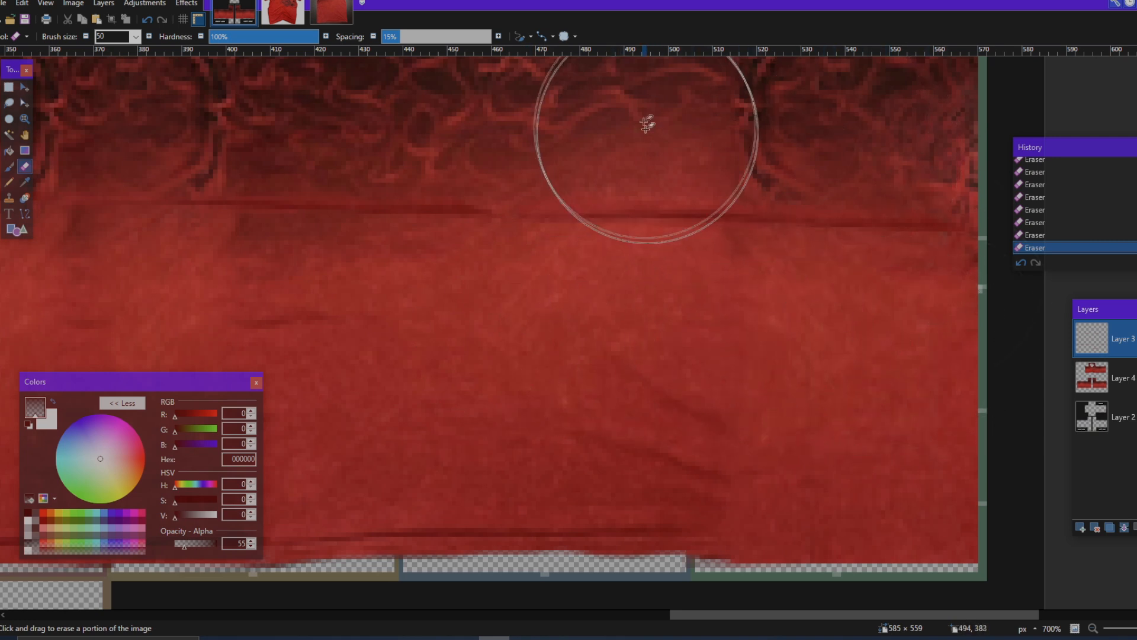
{"action": "scroll", "coordinate": [762, 310], "scroll_direction": "down", "scroll_amount": 5}
{"action": "scroll", "coordinate": [752, 329], "scroll_direction": "up", "scroll_amount": 3}
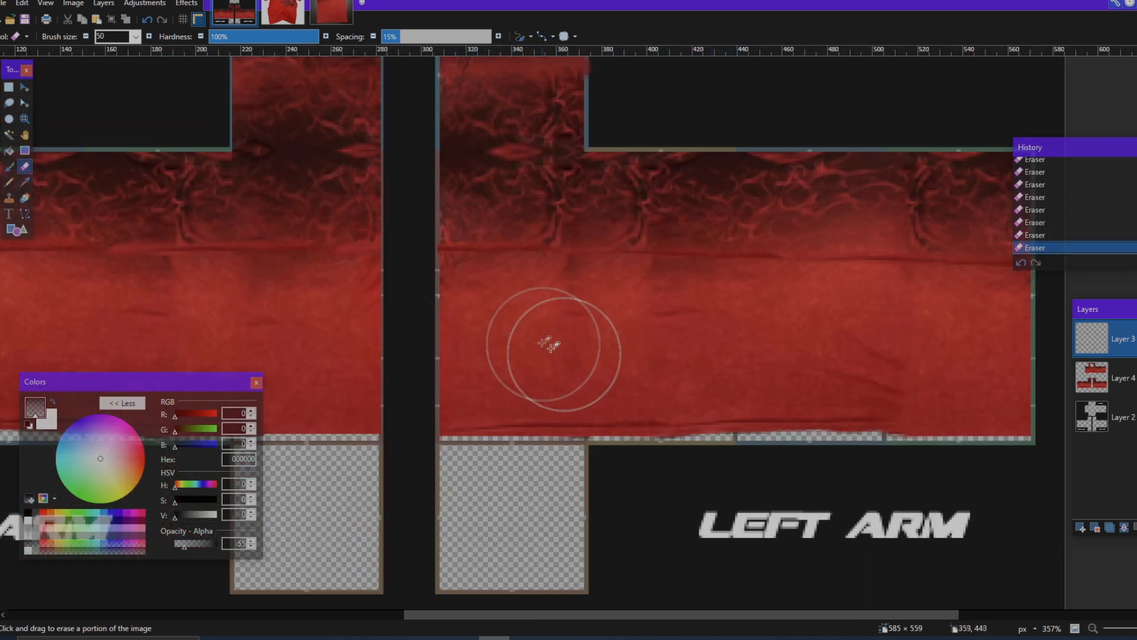
Step: Fade the fold strip along the right arm toward its outer edge with the eraser at opacity 55
{"action": "scroll", "coordinate": [578, 333], "scroll_direction": "up", "scroll_amount": 2}
{"action": "scroll", "coordinate": [418, 305], "scroll_direction": "up", "scroll_amount": 1}
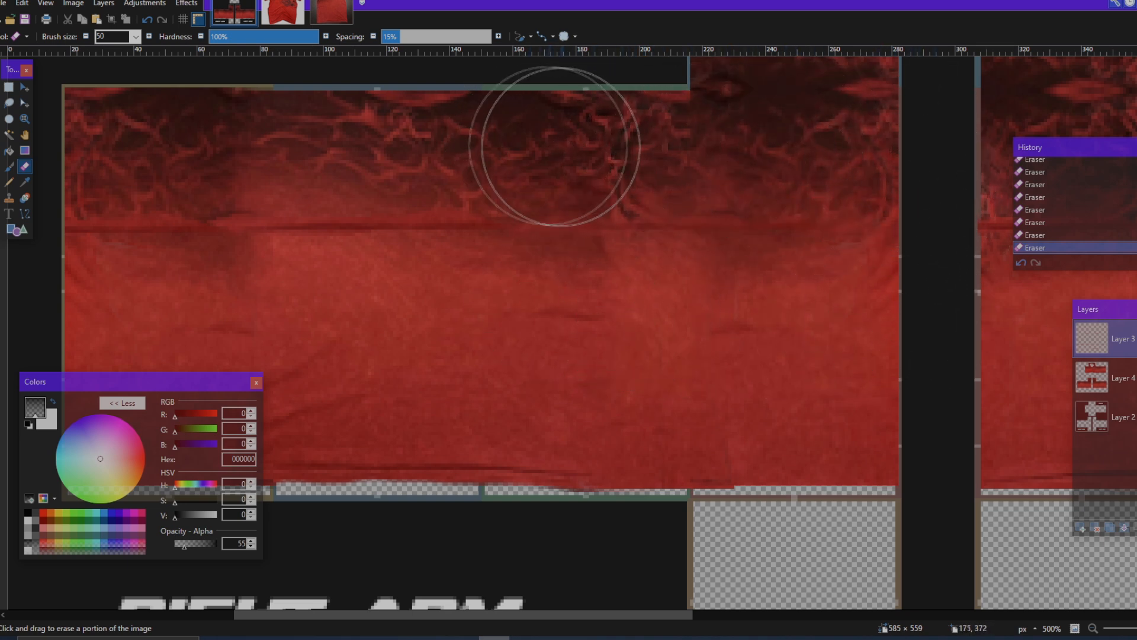
{"action": "scroll", "coordinate": [452, 152], "scroll_direction": "left", "scroll_amount": 3}
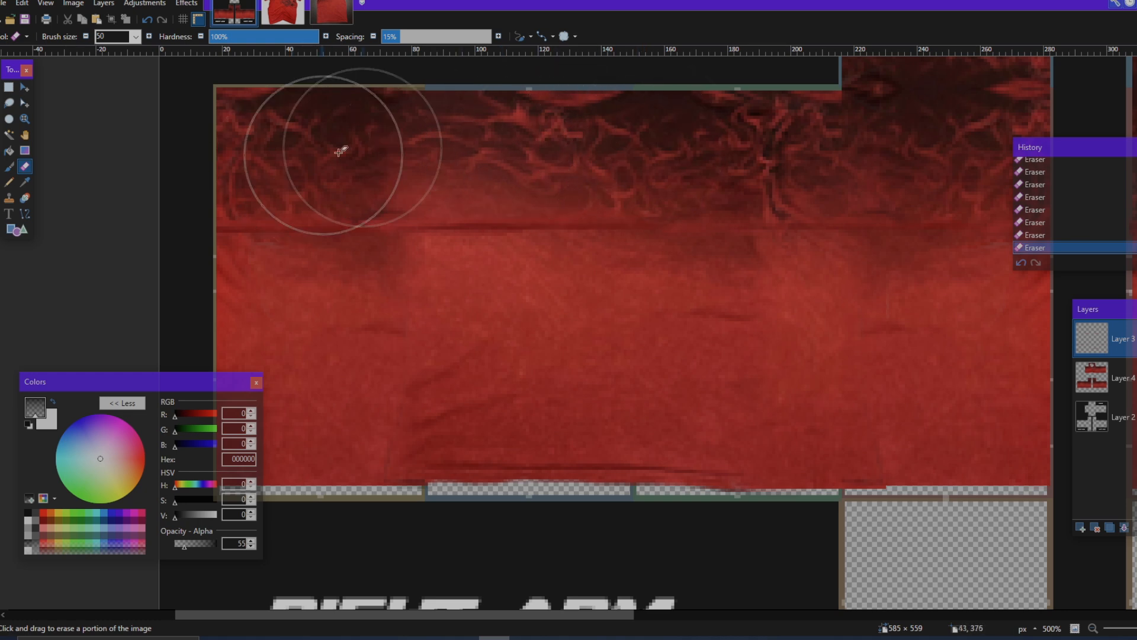
{"action": "scroll", "coordinate": [372, 150], "scroll_direction": "down", "scroll_amount": 5}
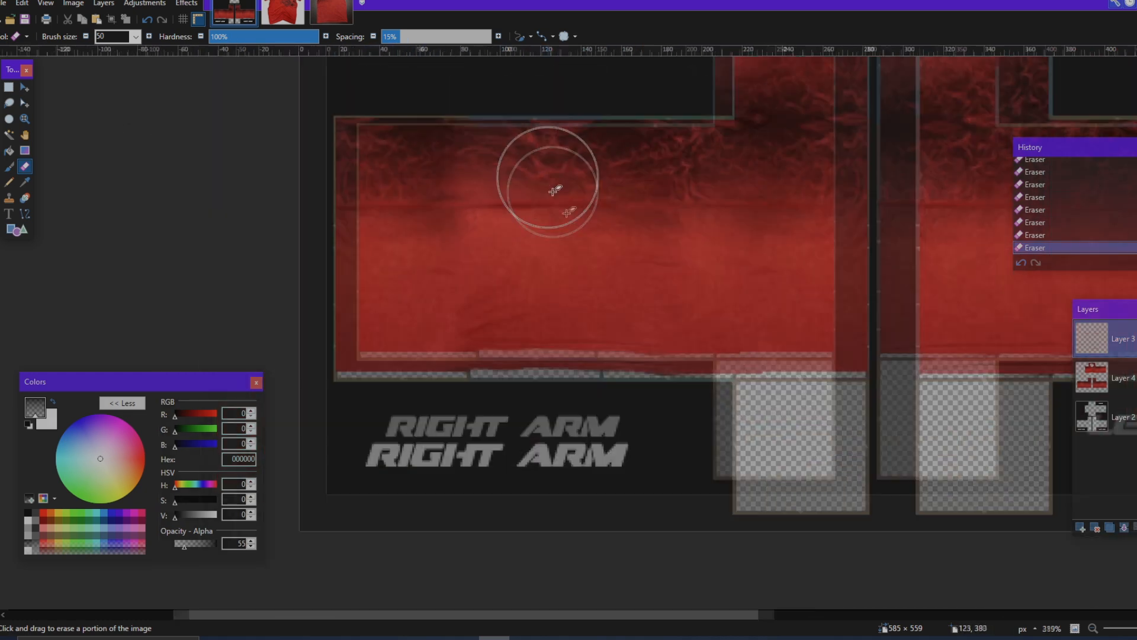
Step: Inspect the torso panels and the left arm's inner panel for remaining hard seams in the blended fabric
{"action": "scroll", "coordinate": [731, 299], "scroll_direction": "up", "scroll_amount": 2}
{"action": "scroll", "coordinate": [748, 273], "scroll_direction": "right", "scroll_amount": 4}
{"action": "scroll", "coordinate": [711, 279], "scroll_direction": "up", "scroll_amount": 3}
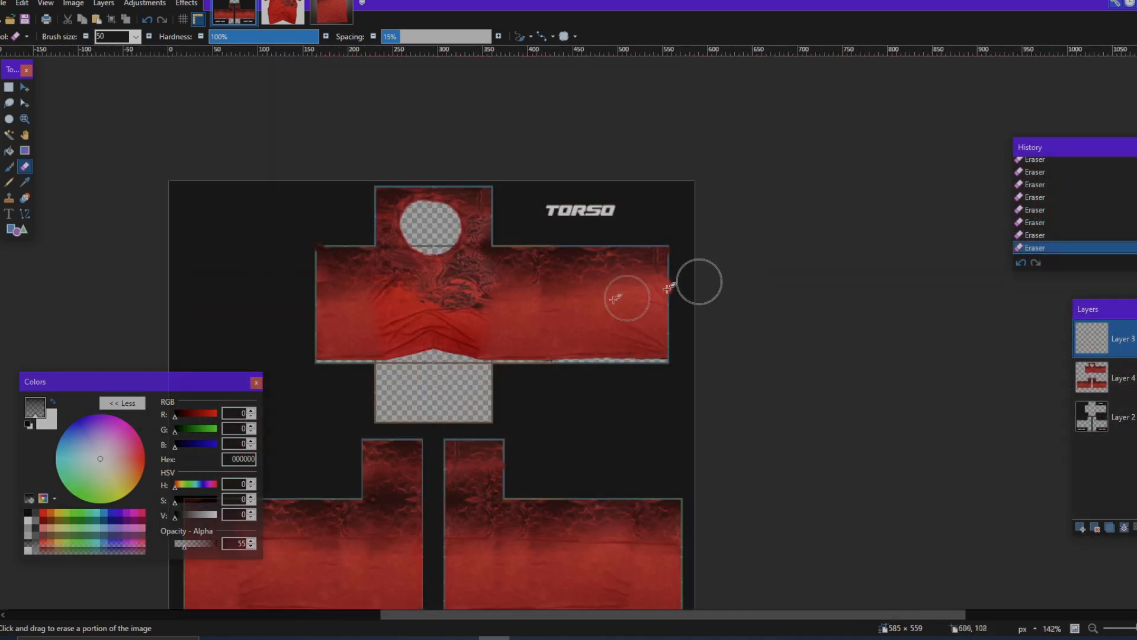
{"action": "scroll", "coordinate": [569, 350], "scroll_direction": "up", "scroll_amount": 5}
{"action": "scroll", "coordinate": [527, 304], "scroll_direction": "right", "scroll_amount": 2}
{"action": "scroll", "coordinate": [569, 314], "scroll_direction": "left", "scroll_amount": 5}
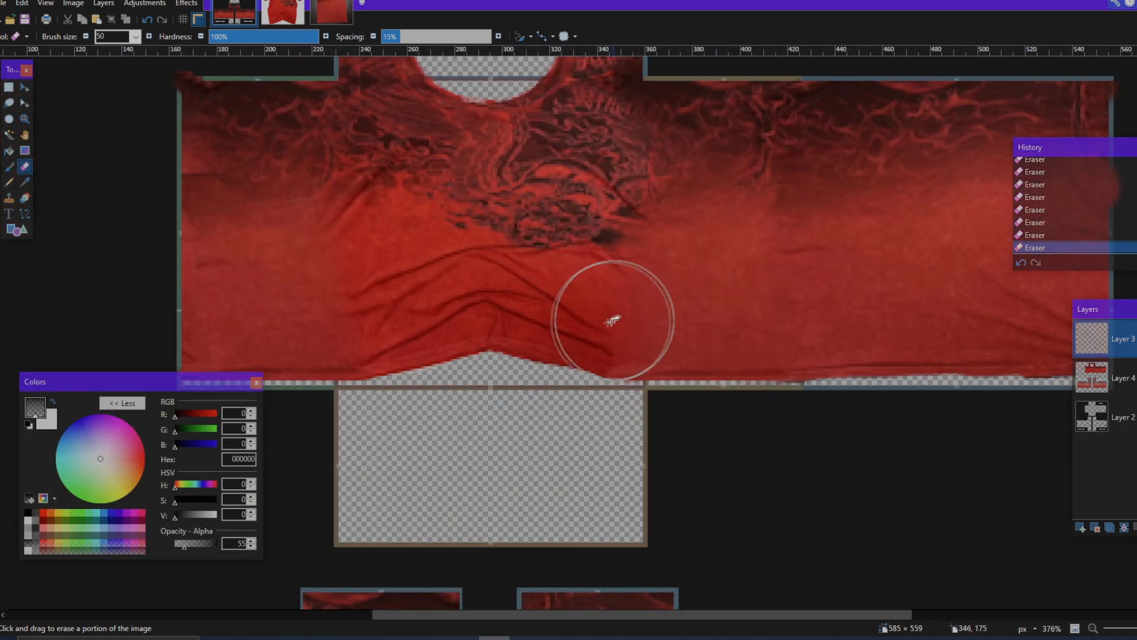
{"action": "scroll", "coordinate": [431, 304], "scroll_direction": "left", "scroll_amount": 3}
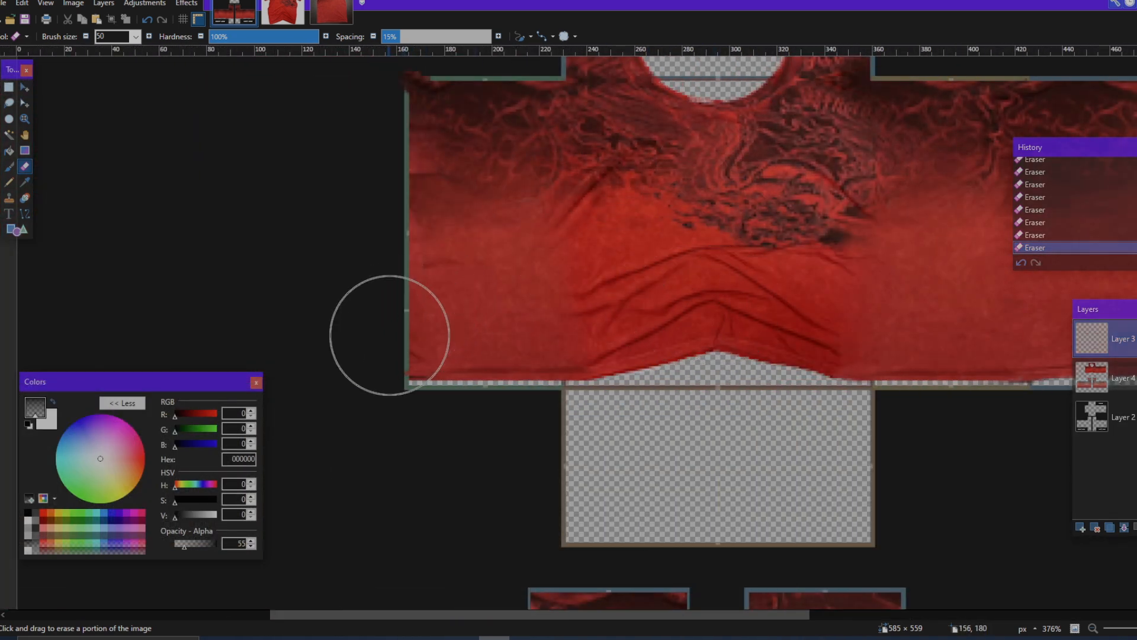
{"action": "scroll", "coordinate": [526, 292], "scroll_direction": "down", "scroll_amount": 4}
{"action": "scroll", "coordinate": [546, 307], "scroll_direction": "down", "scroll_amount": 3}
{"action": "scroll", "coordinate": [631, 399], "scroll_direction": "up", "scroll_amount": 3}
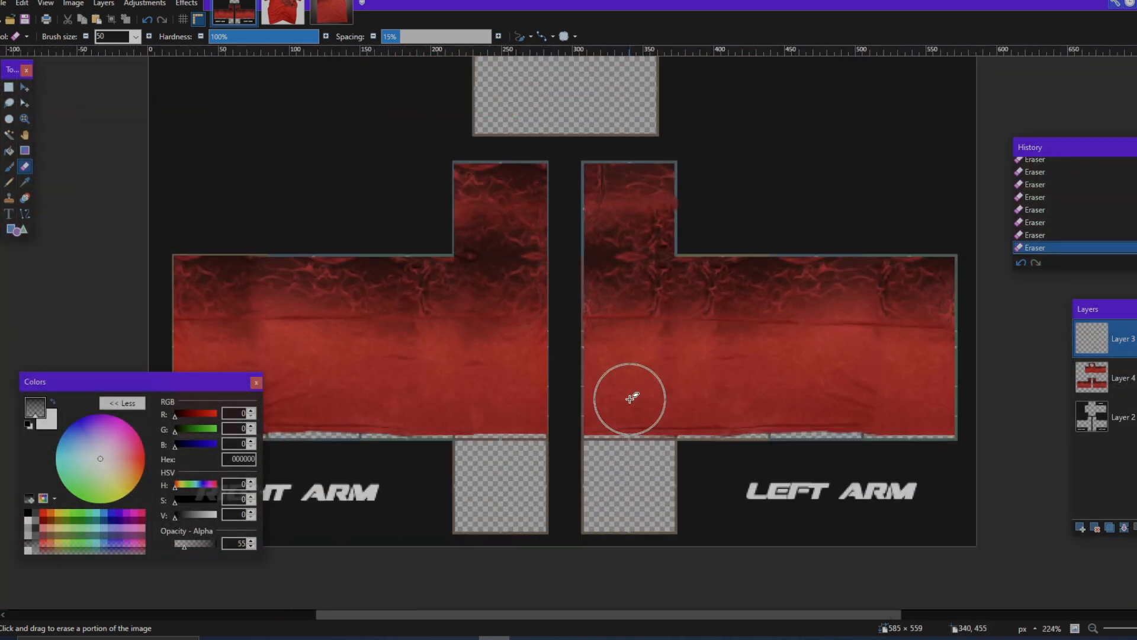
{"action": "scroll", "coordinate": [631, 399], "scroll_direction": "up", "scroll_amount": 5}
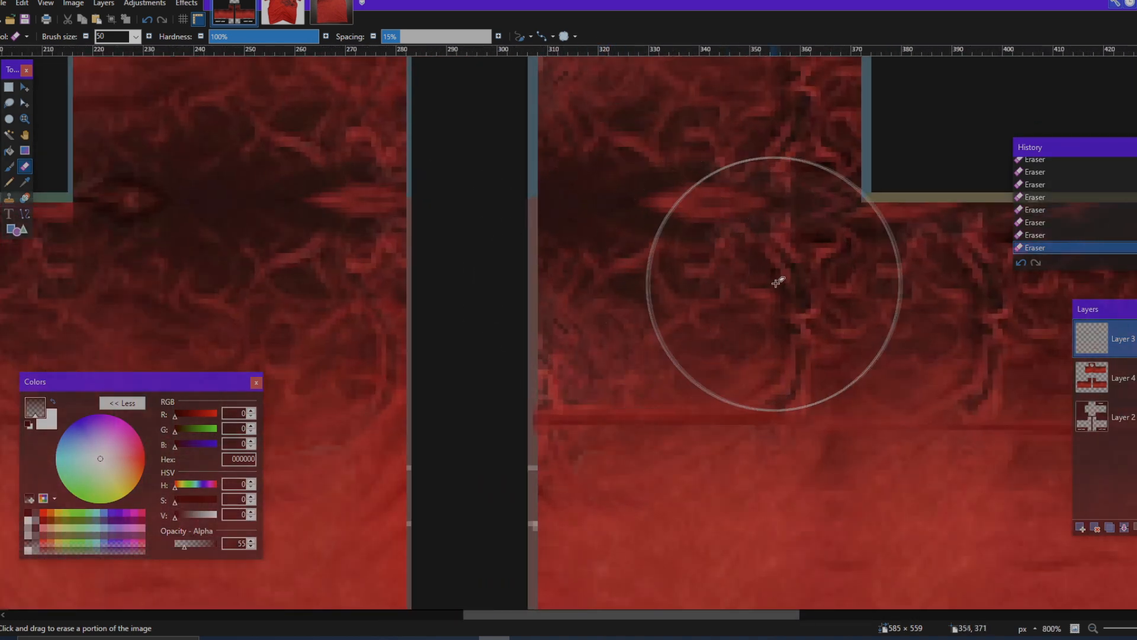
{"action": "scroll", "coordinate": [742, 255], "scroll_direction": "down", "scroll_amount": 3}
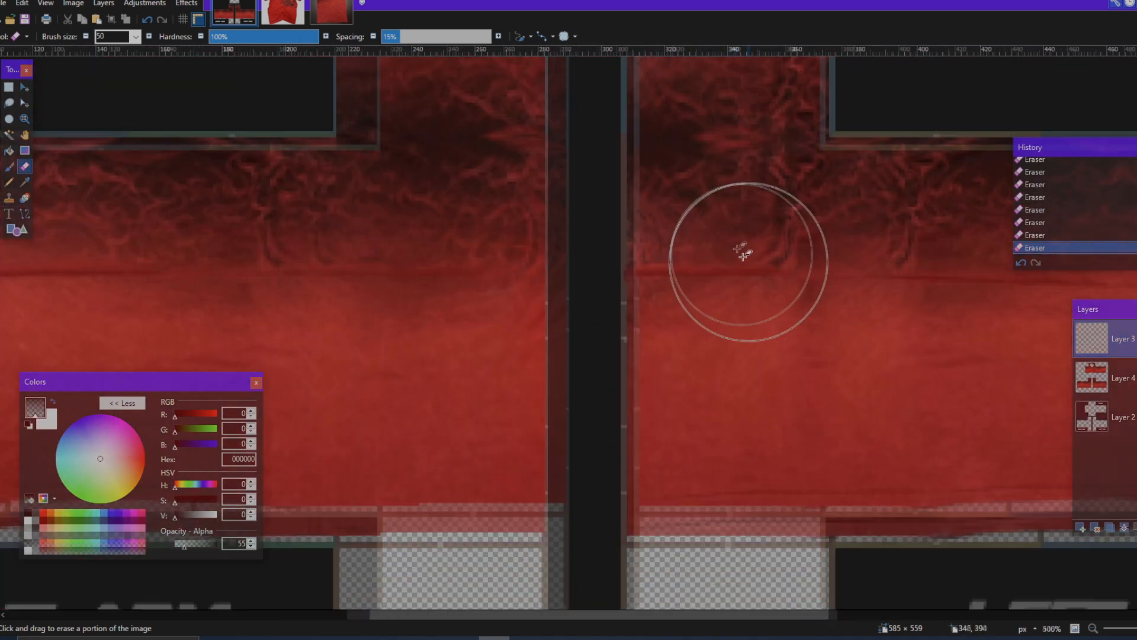
{"action": "scroll", "coordinate": [743, 254], "scroll_direction": "down", "scroll_amount": 4}
Step: On Layer 4, select the plain red fabric below the fold line across both arms and delete it
{"action": "left_click", "coordinate": [1092, 378]}
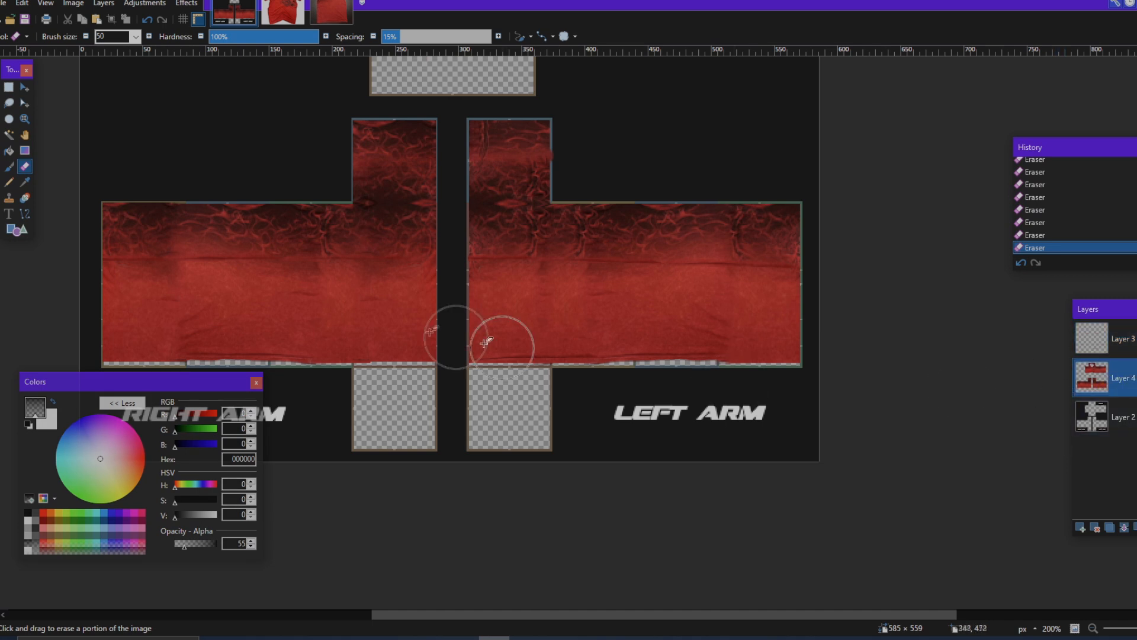
{"action": "left_click", "coordinate": [7, 91]}
{"action": "scroll", "coordinate": [131, 323], "scroll_direction": "down", "scroll_amount": 1}
{"action": "mouse_move", "coordinate": [79, 325]}
{"action": "left_mouse_down"}
{"action": "mouse_move", "coordinate": [703, 193]}
{"action": "mouse_move", "coordinate": [873, 198]}
{"action": "mouse_move", "coordinate": [867, 213]}
{"action": "mouse_move", "coordinate": [887, 208]}
{"action": "mouse_move", "coordinate": [903, 162]}
{"action": "left_mouse_up"}
{"action": "scroll", "coordinate": [866, 213], "scroll_direction": "left", "scroll_amount": 6}
{"action": "scroll", "coordinate": [866, 213], "scroll_direction": "right", "scroll_amount": 5}
{"action": "scroll", "coordinate": [879, 213], "scroll_direction": "up", "scroll_amount": 5}
{"action": "key", "text": "Delete"}
{"action": "scroll", "coordinate": [711, 304], "scroll_direction": "down", "scroll_amount": 3}
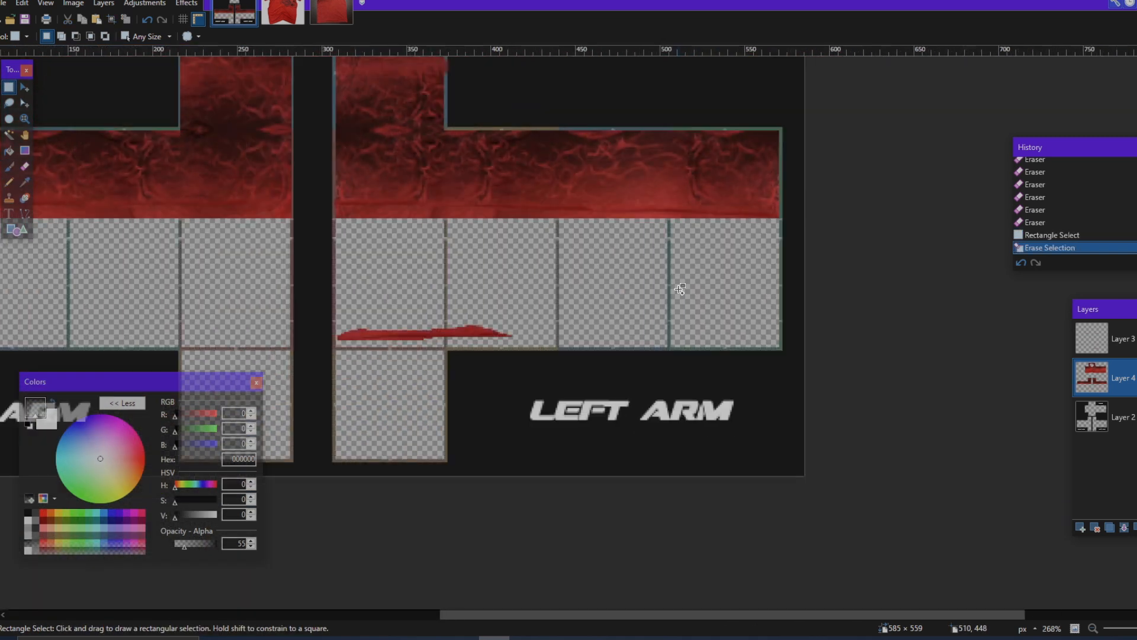
Step: On Layer 3, select a 214 × 33 px area around the leftover sliver at the left arm's lower edge and delete it
{"action": "left_click_drag", "start_coordinate": [315, 368], "coordinate": [680, 311]}
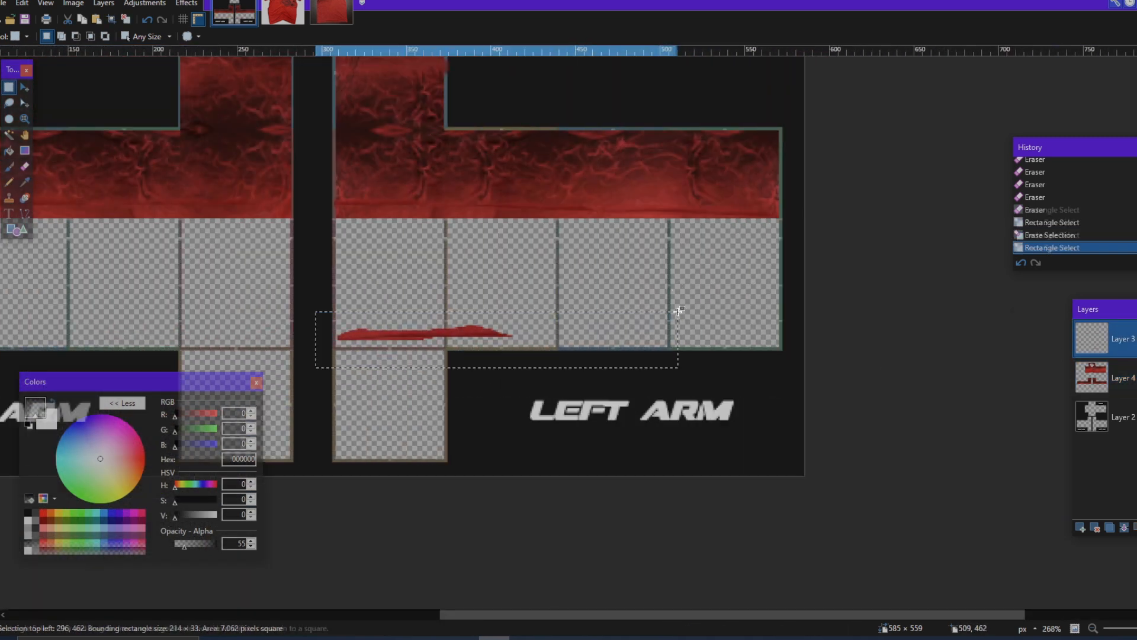
{"action": "key", "text": "Delete"}
{"action": "scroll", "coordinate": [628, 282], "scroll_direction": "left", "scroll_amount": 5}
{"action": "scroll", "coordinate": [613, 289], "scroll_direction": "down", "scroll_amount": 3}
{"action": "scroll", "coordinate": [225, 191], "scroll_direction": "up", "scroll_amount": 2}
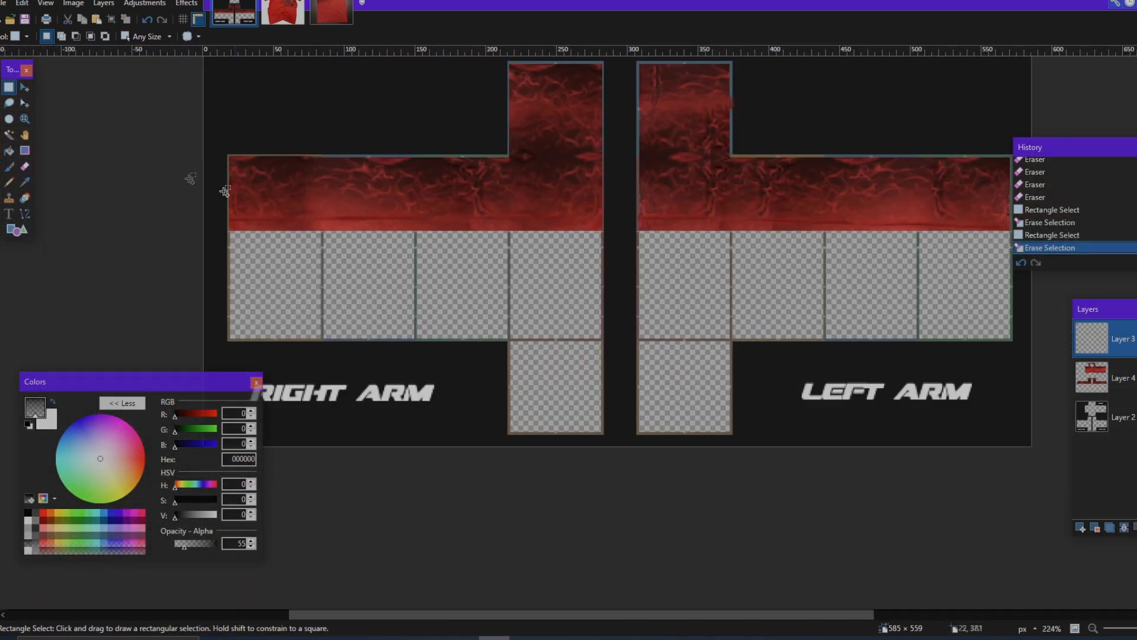
Step: Select a 289 × 16 px band at the right sleeve's lower edge, move it slightly down, rotate it about -0.14° and deselect
{"action": "scroll", "coordinate": [213, 269], "scroll_direction": "up", "scroll_amount": 2}
{"action": "left_click_drag", "start_coordinate": [212, 275], "coordinate": [891, 240]}
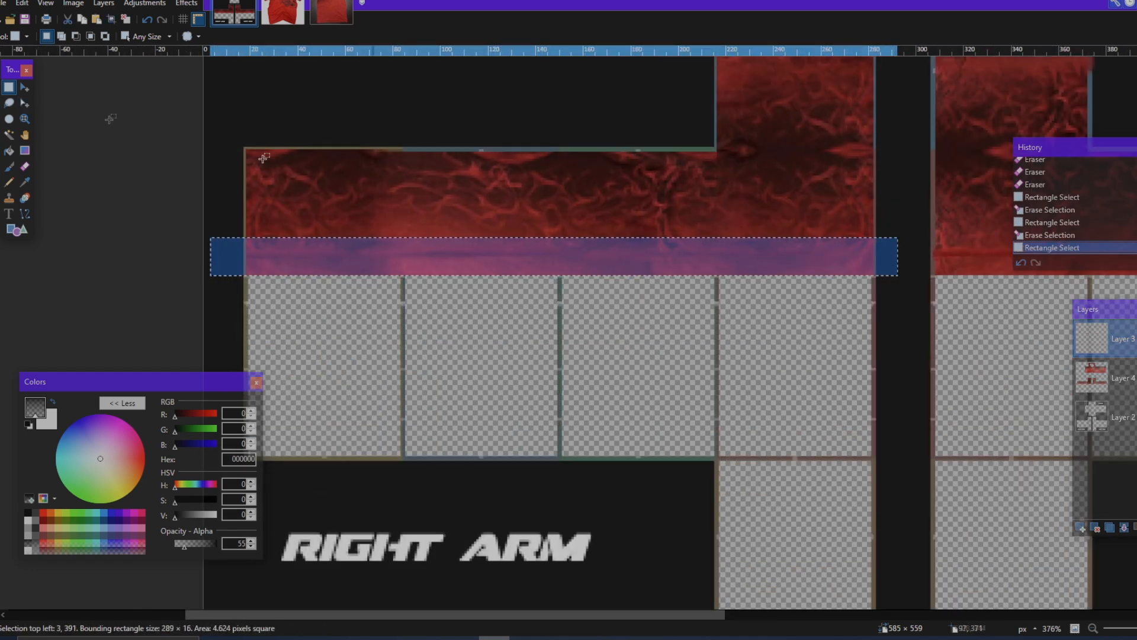
{"action": "left_click", "coordinate": [26, 88]}
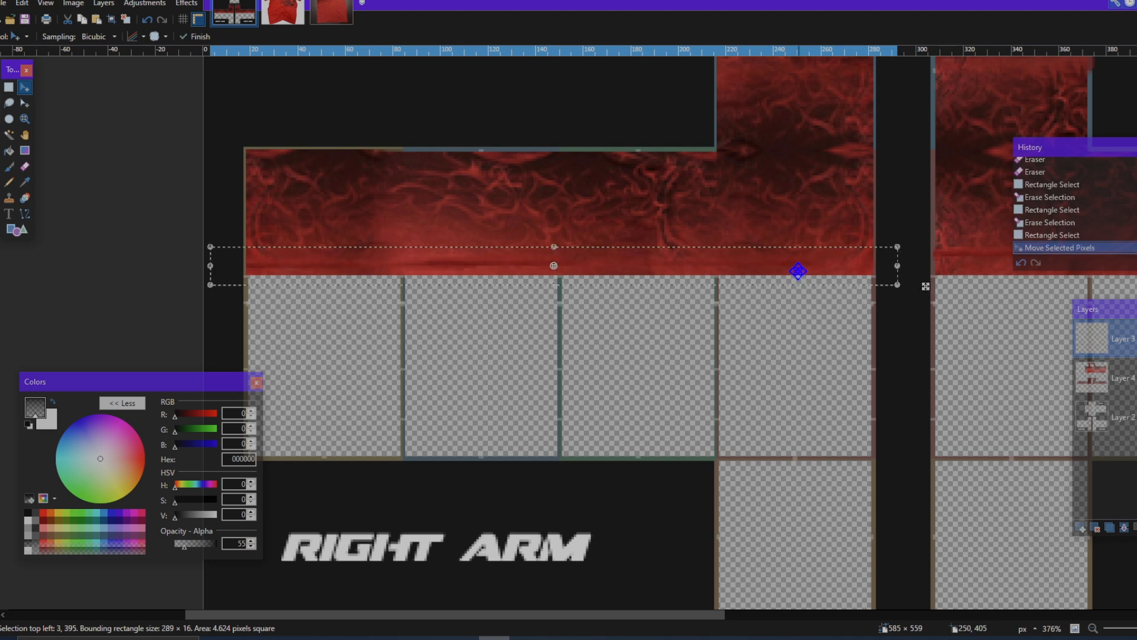
{"action": "scroll", "coordinate": [803, 281], "scroll_direction": "down", "scroll_amount": 1}
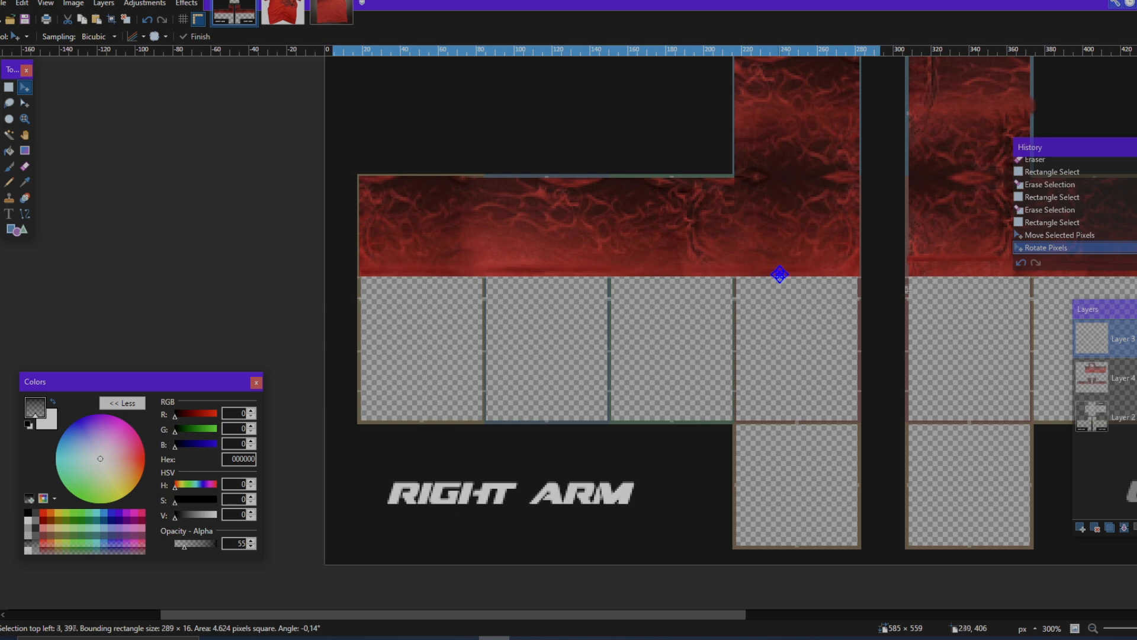
{"action": "key", "text": "ctrl+d"}
Step: Select a 268 × 20 px band at the left sleeve's lower edge, reposition it, rotate it about 1.51° and deselect
{"action": "scroll", "coordinate": [783, 282], "scroll_direction": "right", "scroll_amount": 6}
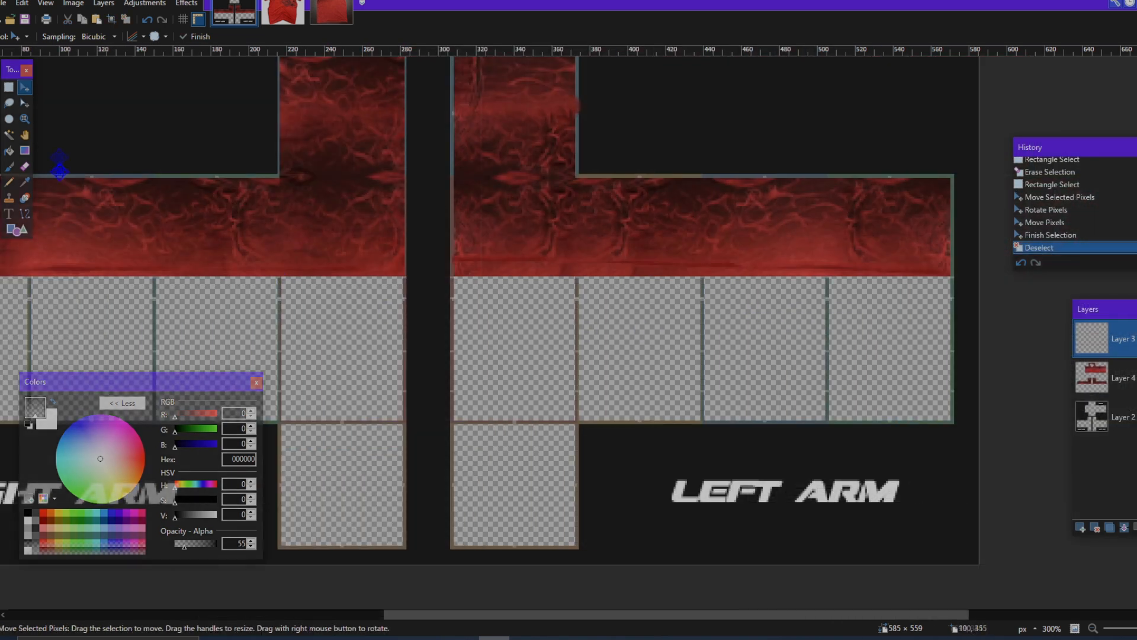
{"action": "left_click_drag", "start_coordinate": [445, 279], "coordinate": [952, 243]}
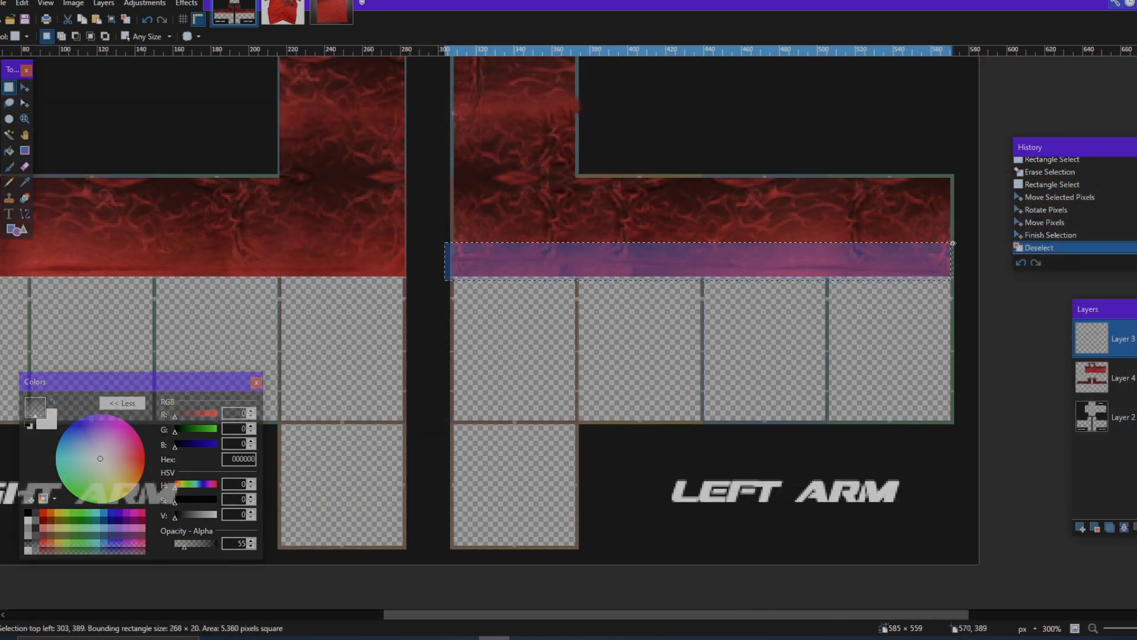
{"action": "key", "text": "m"}
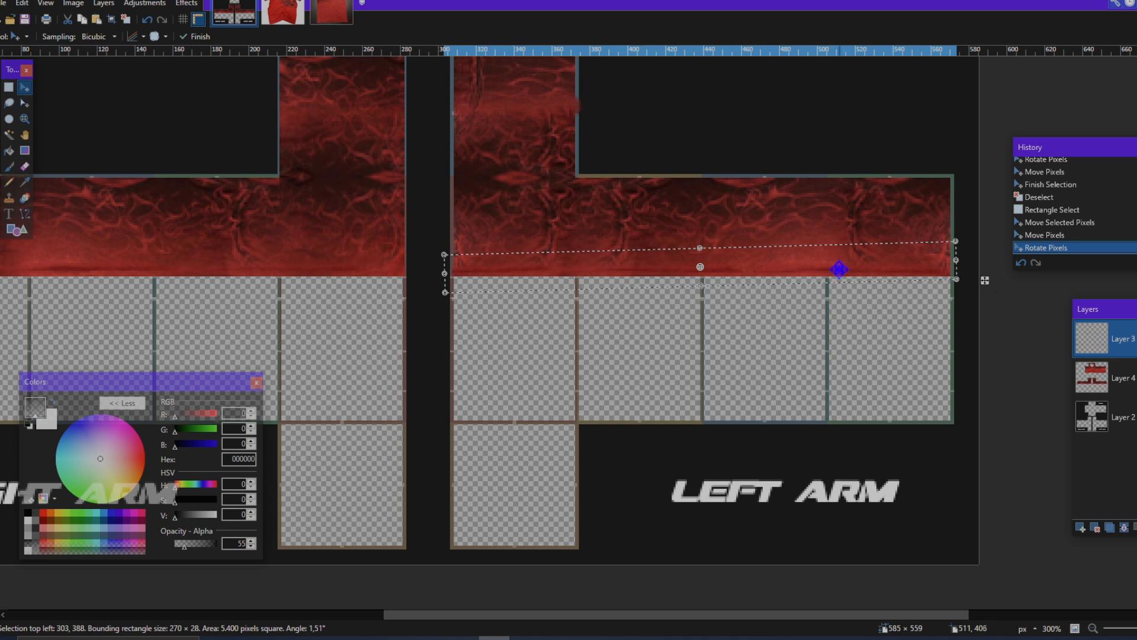
{"action": "key", "text": "ctrl+d"}
Step: Review the shortened sleeves and torso over the whole template, switching a layer's visibility off and on to compare
{"action": "scroll", "coordinate": [719, 258], "scroll_direction": "down", "scroll_amount": 3}
{"action": "scroll", "coordinate": [696, 263], "scroll_direction": "left", "scroll_amount": 3}
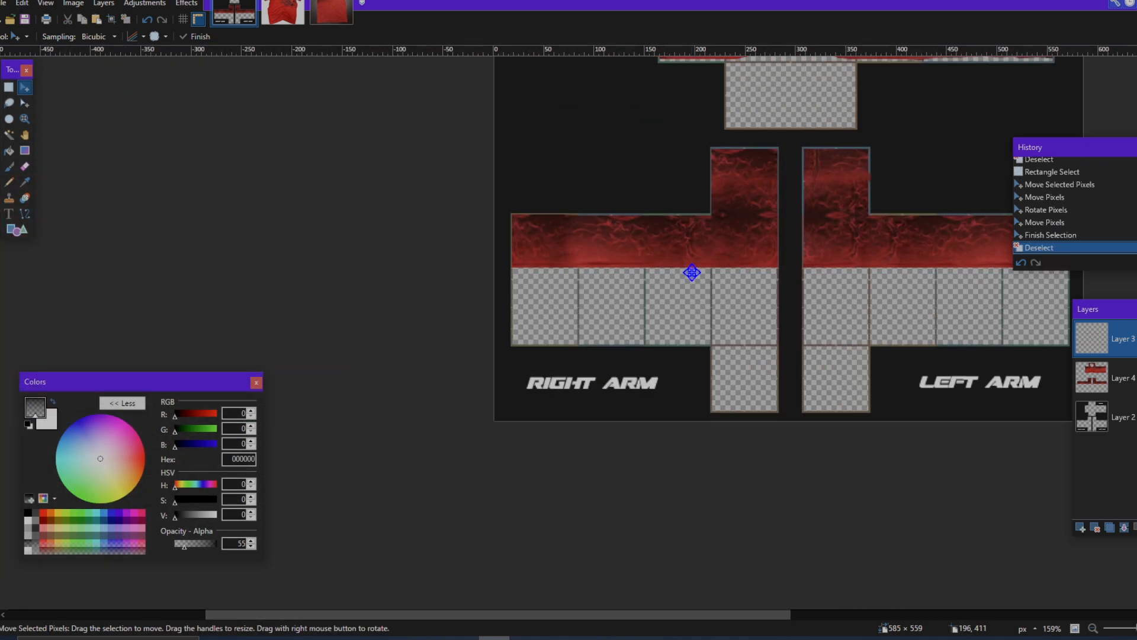
{"action": "scroll", "coordinate": [690, 272], "scroll_direction": "up", "scroll_amount": 3}
{"action": "scroll", "coordinate": [802, 353], "scroll_direction": "right", "scroll_amount": 3}
{"action": "scroll", "coordinate": [731, 287], "scroll_direction": "up", "scroll_amount": 3}
{"action": "scroll", "coordinate": [718, 312], "scroll_direction": "down", "scroll_amount": 3}
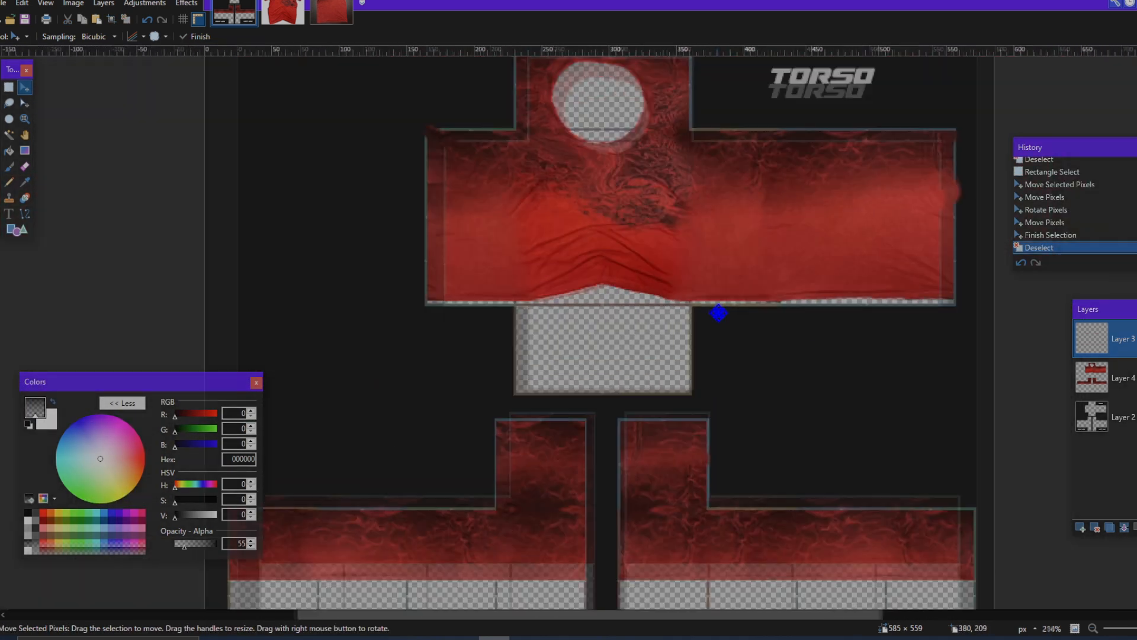
{"action": "scroll", "coordinate": [719, 313], "scroll_direction": "up", "scroll_amount": 1}
{"action": "scroll", "coordinate": [719, 311], "scroll_direction": "down", "scroll_amount": 3}
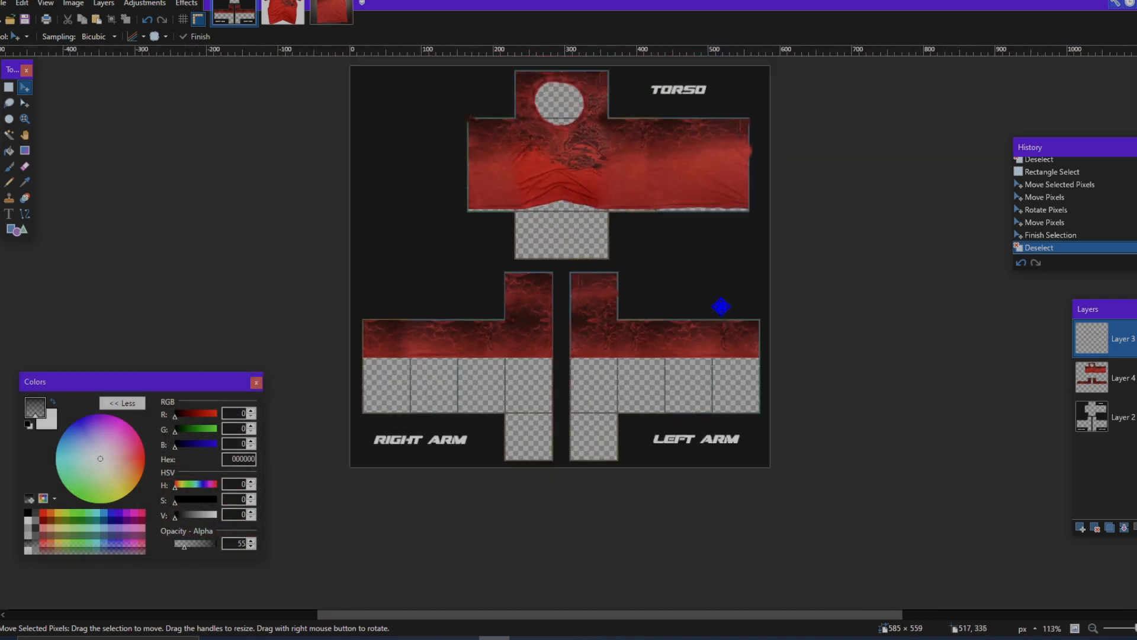
{"action": "scroll", "coordinate": [722, 304], "scroll_direction": "left", "scroll_amount": 3}
{"action": "scroll", "coordinate": [929, 397], "scroll_direction": "down", "scroll_amount": 3}
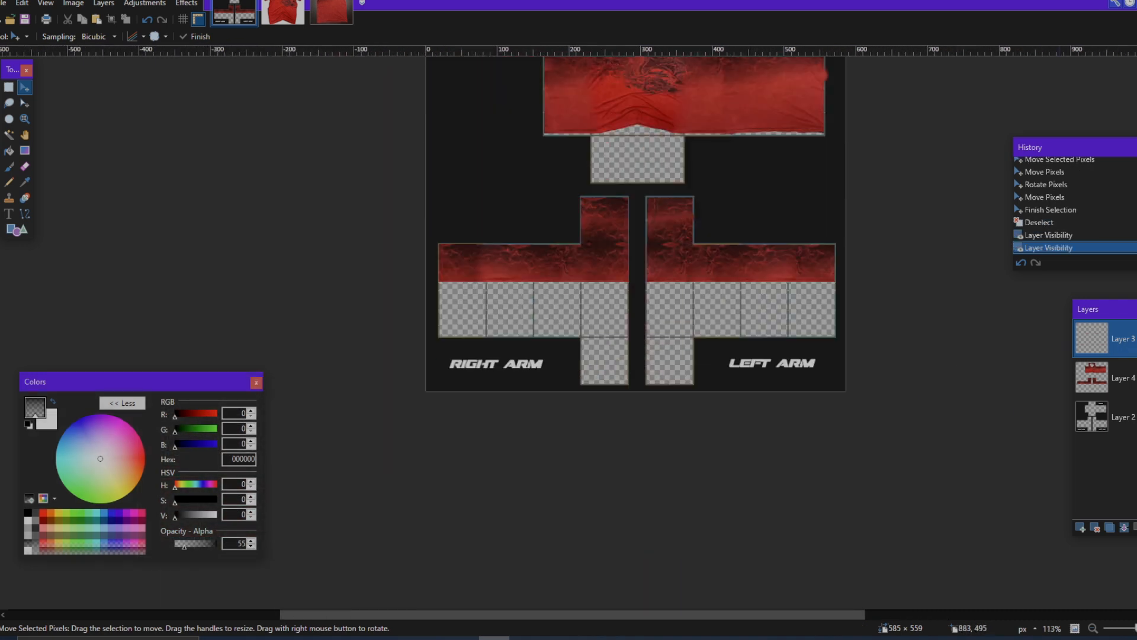
Step: Merge Layer 3 down into the clothing layer and hide the template guide layer
{"action": "scroll", "coordinate": [726, 323], "scroll_direction": "up", "scroll_amount": 3}
{"action": "scroll", "coordinate": [788, 343], "scroll_direction": "up", "scroll_amount": 2}
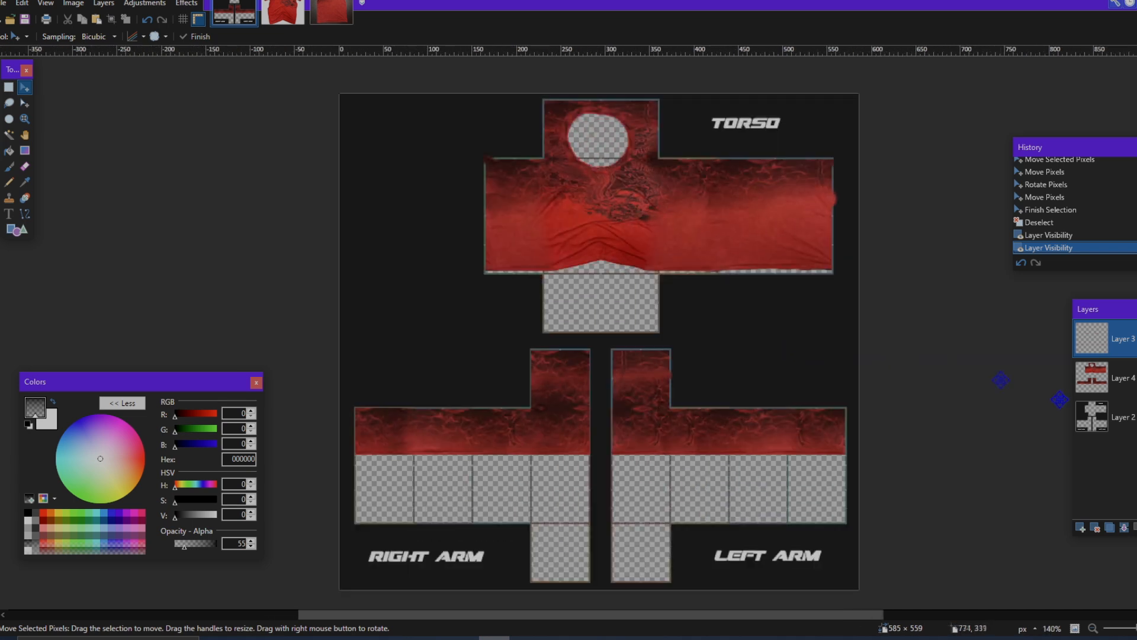
{"action": "left_click", "coordinate": [1124, 527]}
{"action": "left_click", "coordinate": [1133, 378]}
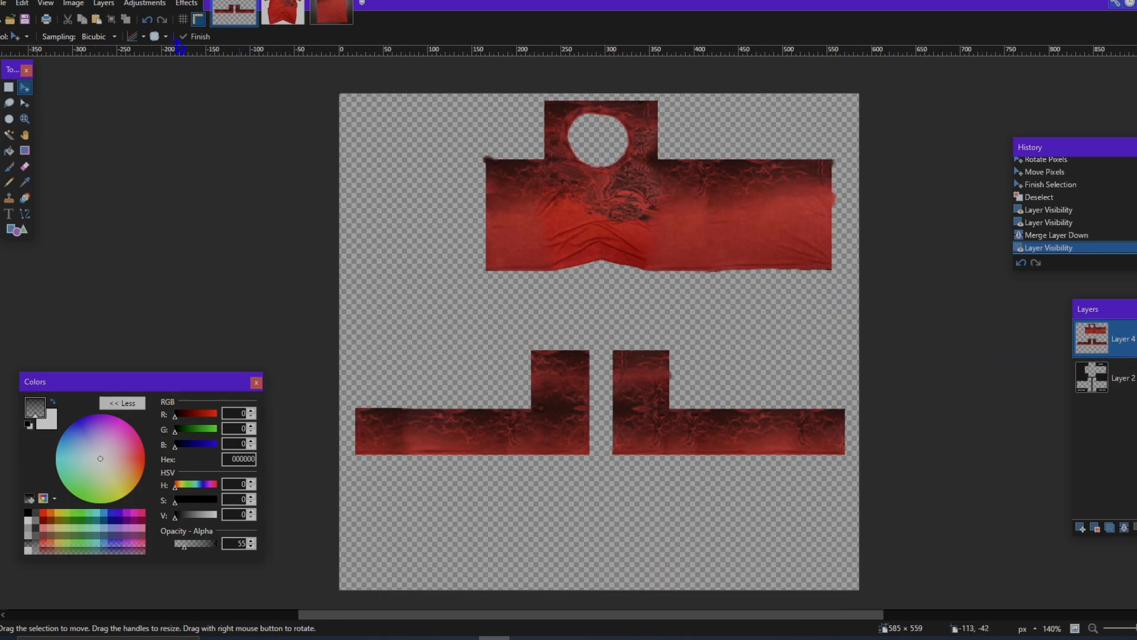
{"action": "left_click", "coordinate": [191, 3]}
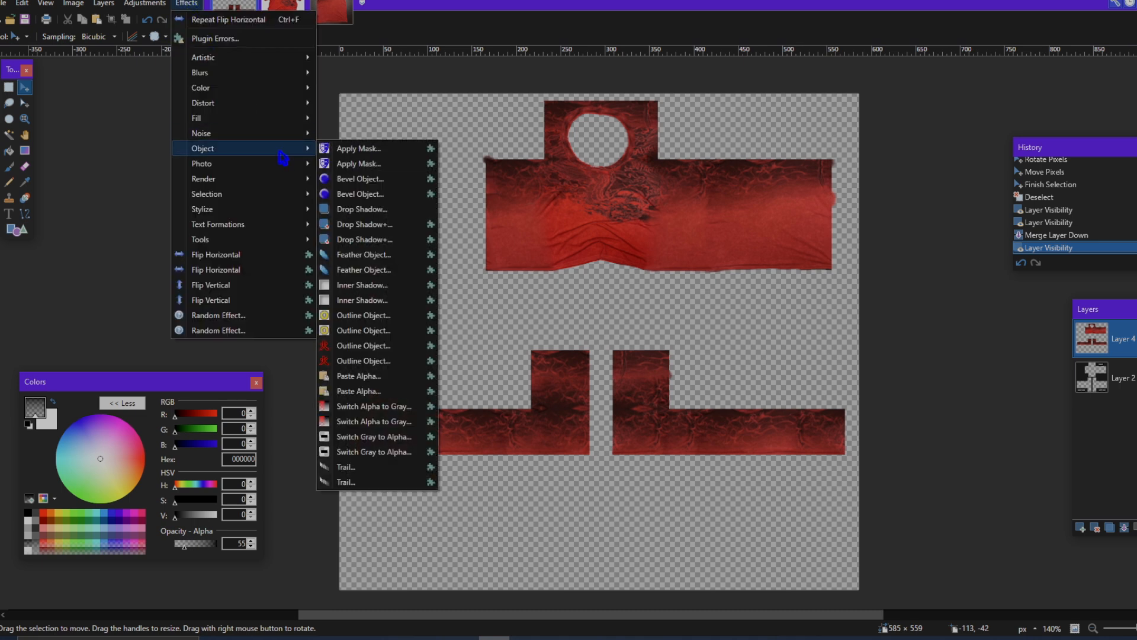
{"action": "mouse_move", "coordinate": [287, 179]}
{"action": "mouse_move", "coordinate": [275, 152]}
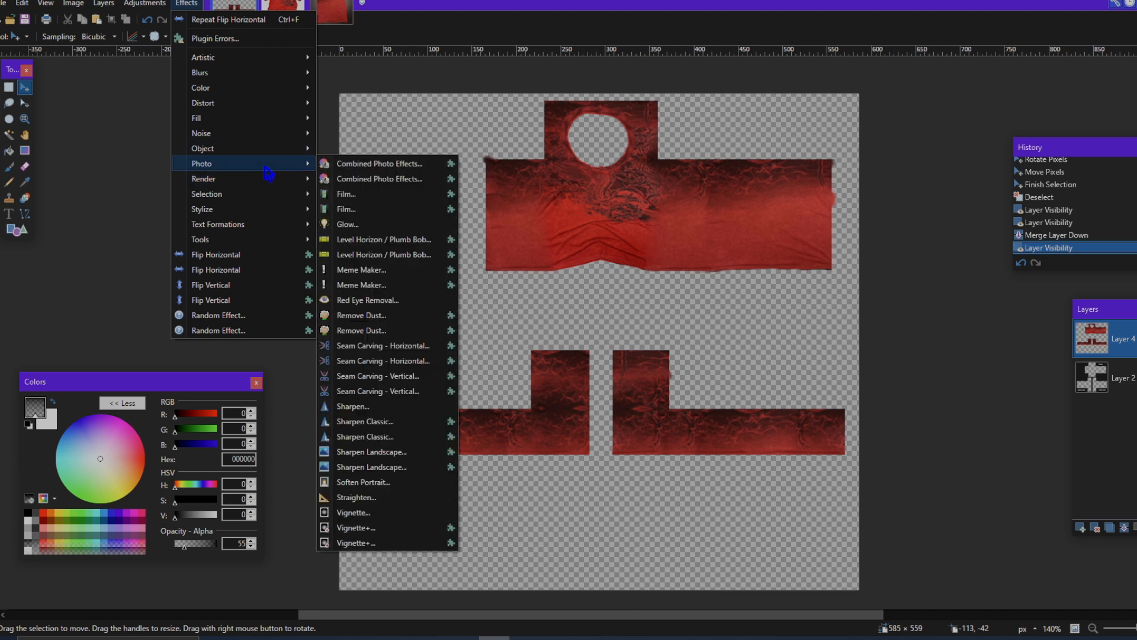
{"action": "left_click", "coordinate": [392, 415]}
{"action": "left_click_drag", "start_coordinate": [635, 263], "coordinate": [964, 290]}
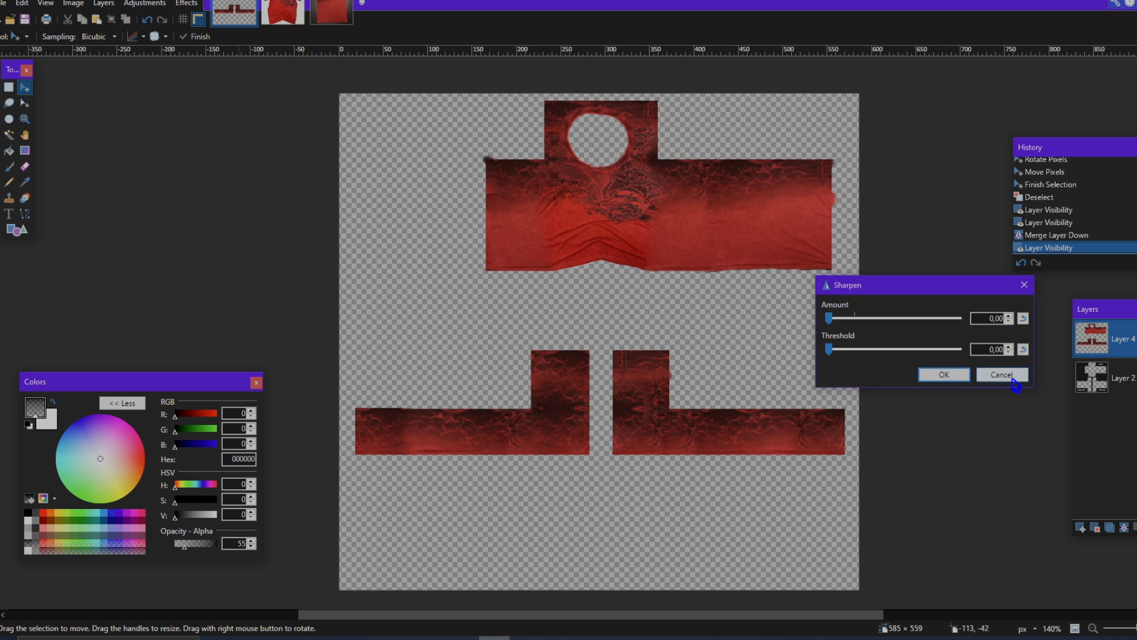
{"action": "key", "text": "Escape"}
{"action": "left_click", "coordinate": [318, 16]}
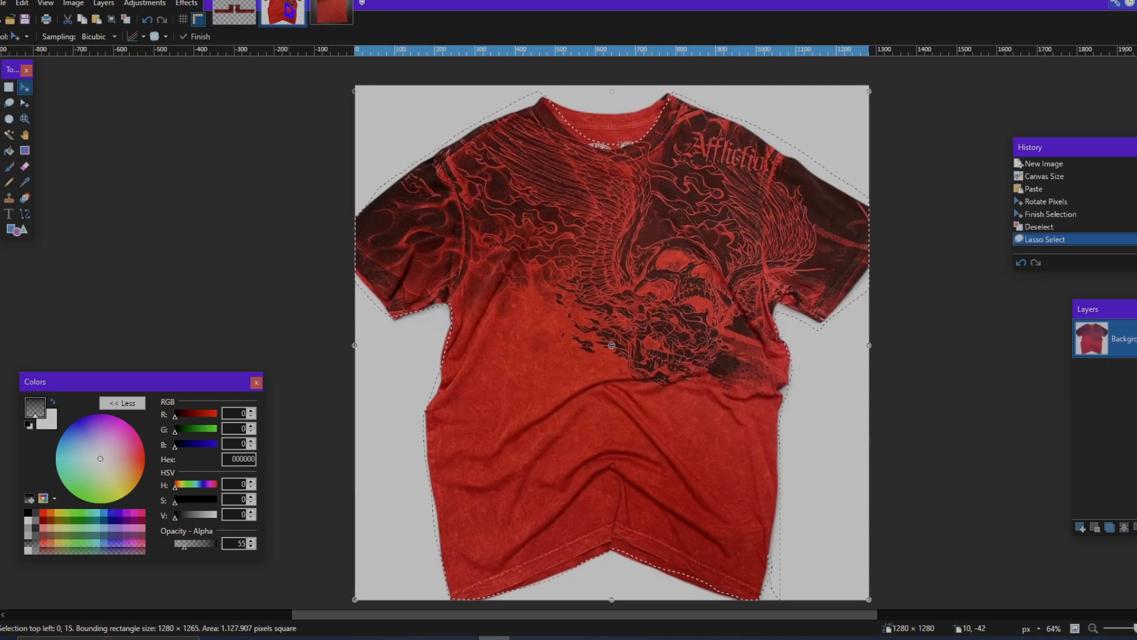
{"action": "left_click", "coordinate": [267, 18]}
{"action": "left_click", "coordinate": [236, 14]}
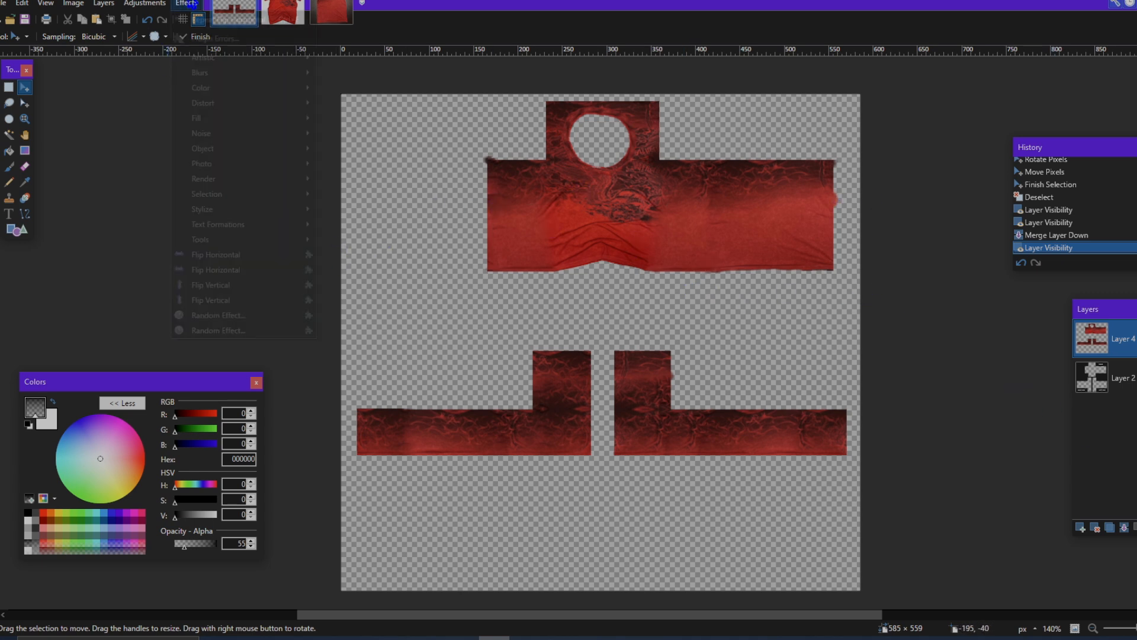
Step: Sharpen the merged clothing layer with an amount of about 3.69 and a threshold of 0
{"action": "left_click", "coordinate": [186, 3]}
{"action": "mouse_move", "coordinate": [263, 164]}
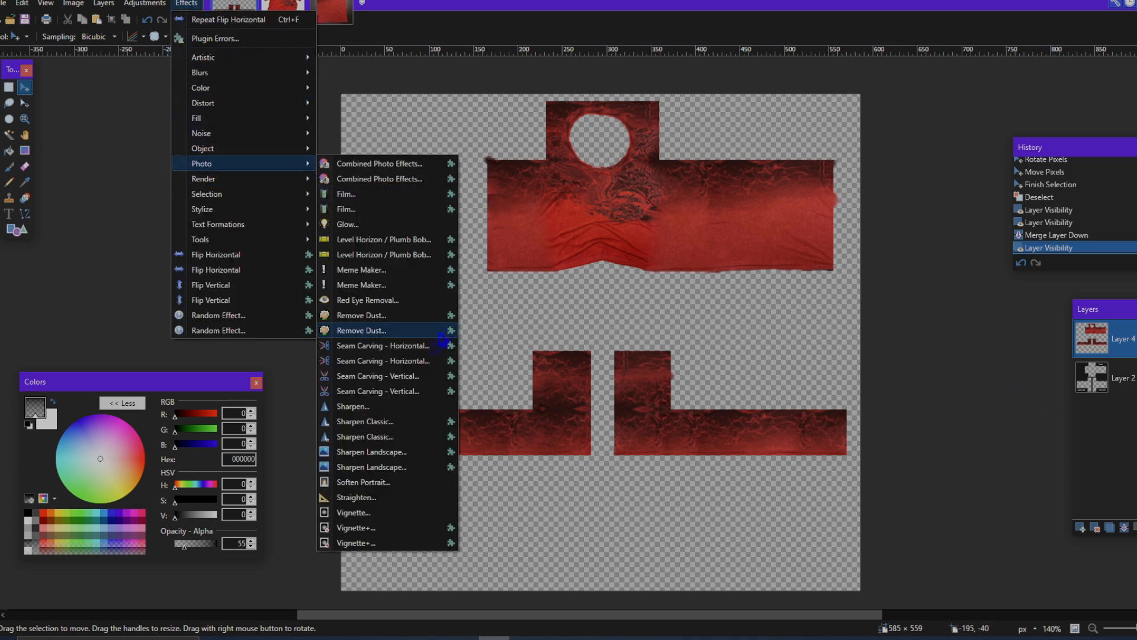
{"action": "left_click", "coordinate": [354, 407]}
{"action": "left_click_drag", "start_coordinate": [620, 265], "coordinate": [992, 314]}
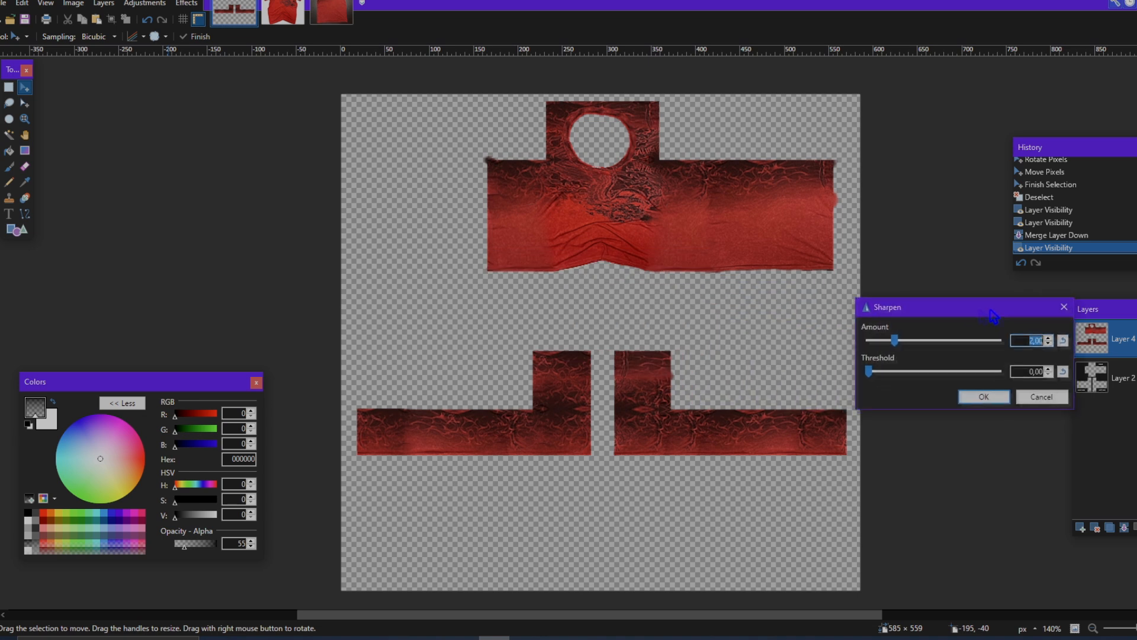
{"action": "left_click_drag", "start_coordinate": [893, 340], "coordinate": [935, 347]}
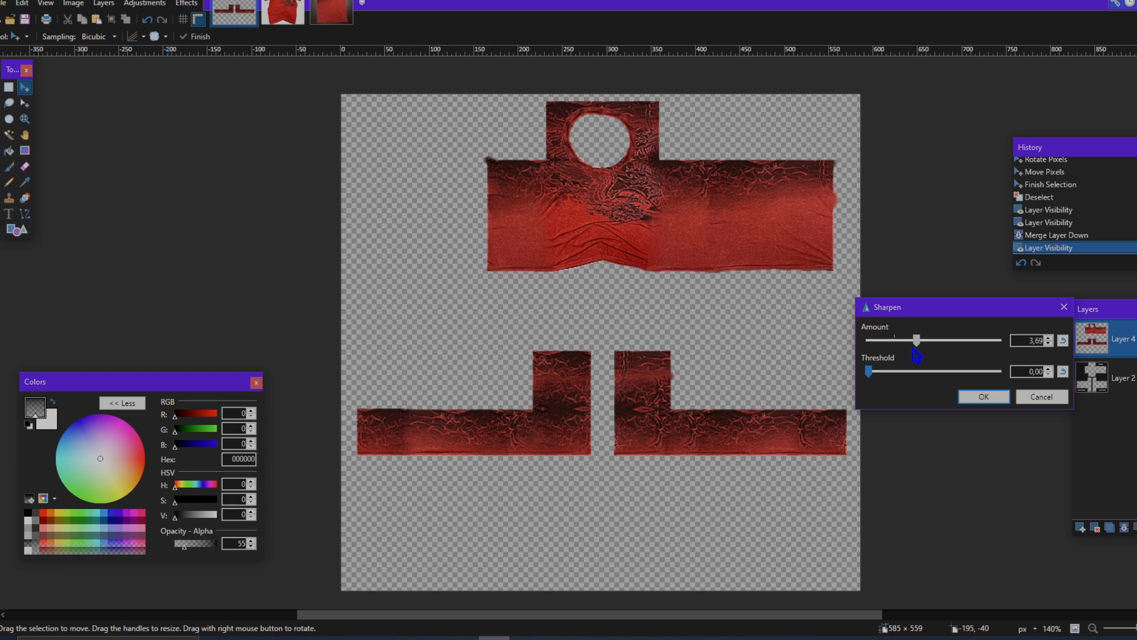
{"action": "left_click", "coordinate": [975, 398]}
Step: Examine the sharpened torso and sleeves up close and across the whole template
{"action": "scroll", "coordinate": [899, 382], "scroll_direction": "down", "scroll_amount": 1, "text": "ctrl"}
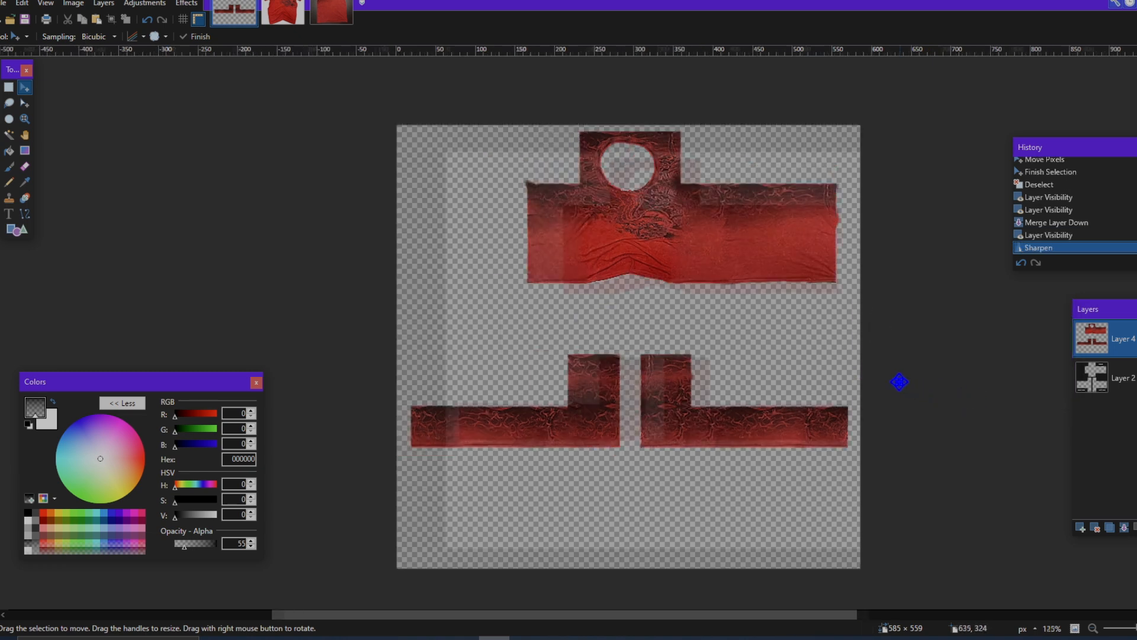
{"action": "scroll", "coordinate": [830, 363], "scroll_direction": "up", "scroll_amount": 2, "text": "ctrl"}
{"action": "scroll", "coordinate": [716, 278], "scroll_direction": "down", "scroll_amount": 1}
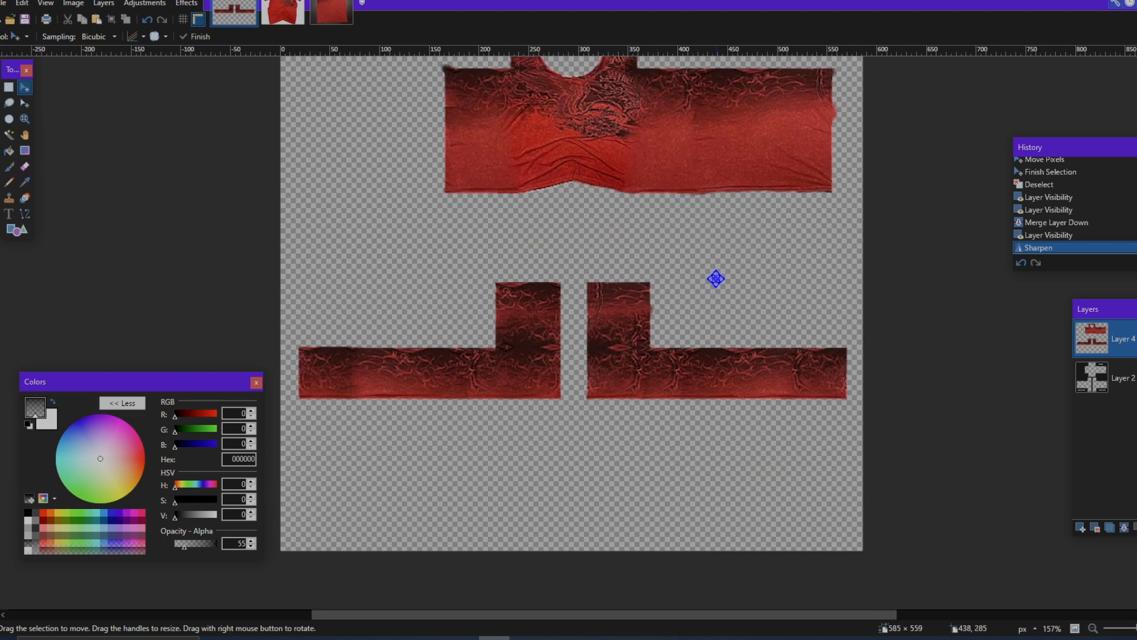
{"action": "scroll", "coordinate": [716, 279], "scroll_direction": "up", "scroll_amount": 1}
{"action": "scroll", "coordinate": [716, 279], "scroll_direction": "left", "scroll_amount": 1}
{"action": "scroll", "coordinate": [715, 278], "scroll_direction": "left", "scroll_amount": 1}
{"action": "scroll", "coordinate": [716, 278], "scroll_direction": "right", "scroll_amount": 1}
{"action": "scroll", "coordinate": [715, 279], "scroll_direction": "down", "scroll_amount": 3, "text": "ctrl"}
{"action": "scroll", "coordinate": [716, 279], "scroll_direction": "up", "scroll_amount": 3, "text": "ctrl"}
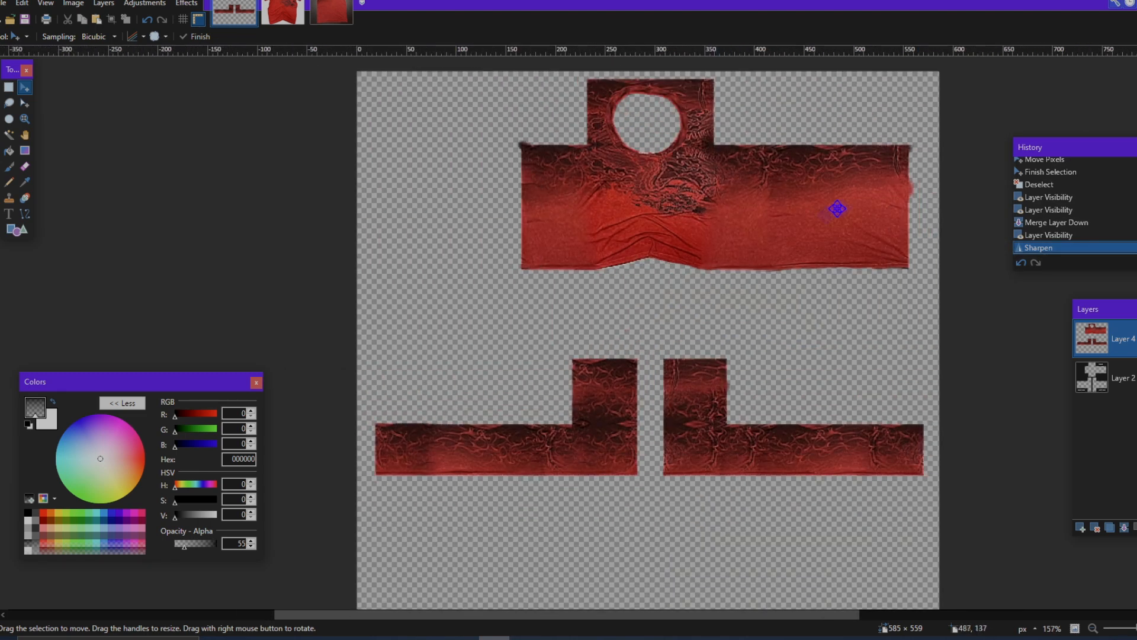
{"action": "scroll", "coordinate": [754, 309], "scroll_direction": "right", "scroll_amount": 1}
{"action": "scroll", "coordinate": [754, 309], "scroll_direction": "left", "scroll_amount": 1}
{"action": "scroll", "coordinate": [895, 353], "scroll_direction": "down", "scroll_amount": 1}
{"action": "scroll", "coordinate": [889, 348], "scroll_direction": "down", "scroll_amount": 1, "text": "ctrl"}
{"action": "scroll", "coordinate": [871, 348], "scroll_direction": "right", "scroll_amount": 2}
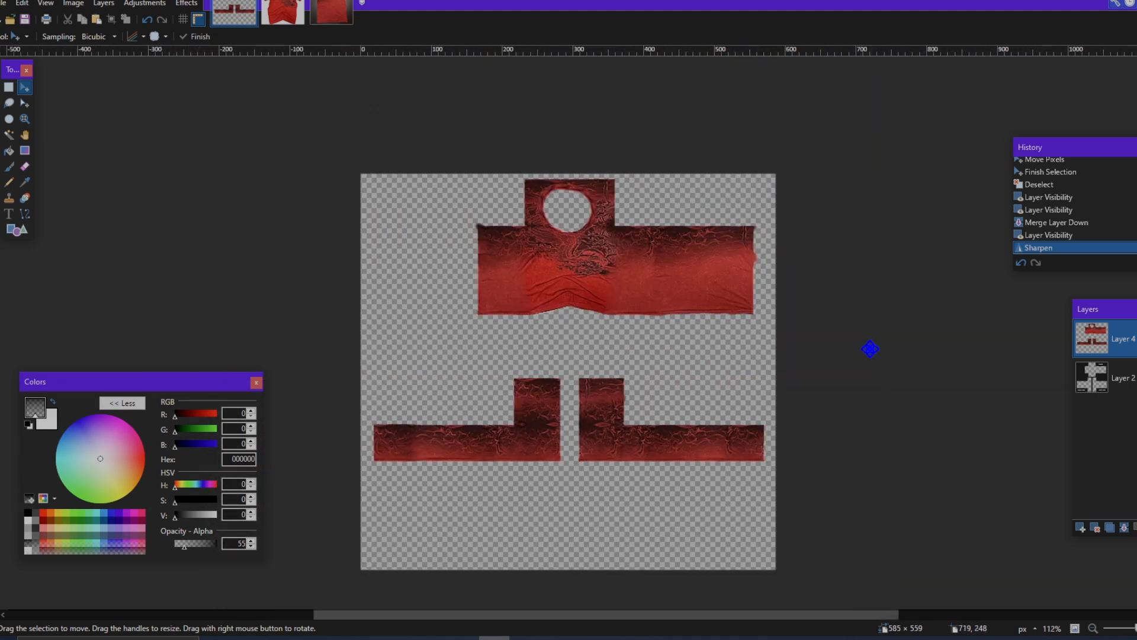
{"action": "scroll", "coordinate": [869, 348], "scroll_direction": "up", "scroll_amount": 1}
{"action": "scroll", "coordinate": [870, 348], "scroll_direction": "up", "scroll_amount": 1, "text": "ctrl"}
{"action": "scroll", "coordinate": [870, 348], "scroll_direction": "down", "scroll_amount": 2, "text": "ctrl"}
Step: Compare the opened shading and template overlay images with one another
{"action": "scroll", "coordinate": [870, 349], "scroll_direction": "down", "scroll_amount": 3}
{"action": "scroll", "coordinate": [869, 348], "scroll_direction": "up", "scroll_amount": 3}
{"action": "scroll", "coordinate": [869, 348], "scroll_direction": "left", "scroll_amount": 1}
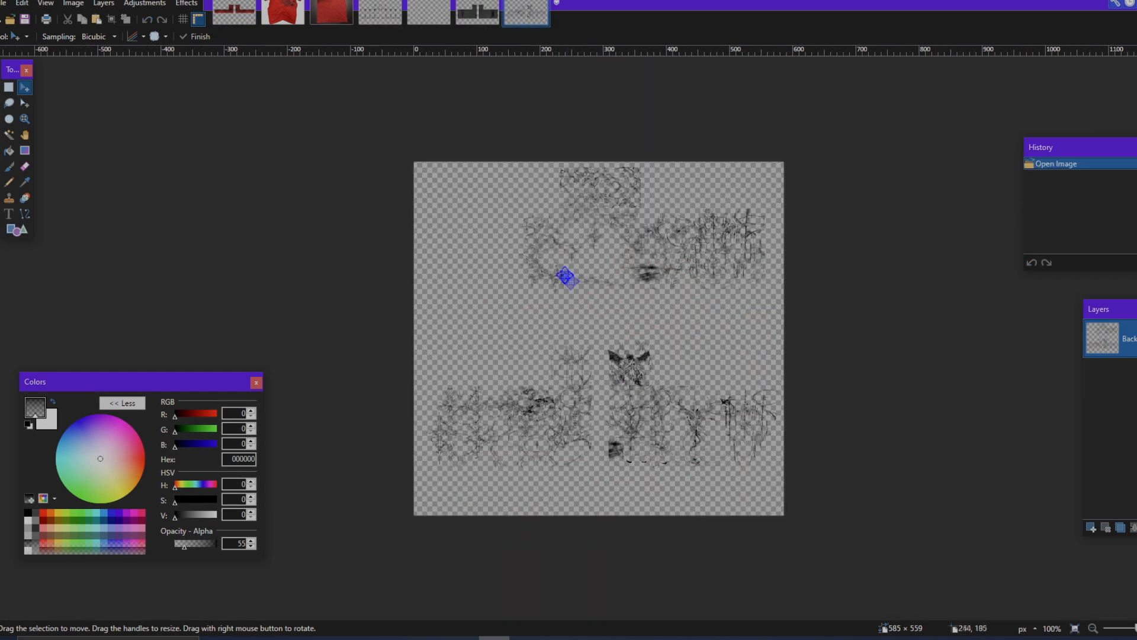
{"action": "left_click", "coordinate": [251, 19]}
{"action": "scroll", "coordinate": [712, 328], "scroll_direction": "down", "scroll_amount": 2}
{"action": "scroll", "coordinate": [712, 329], "scroll_direction": "up", "scroll_amount": 1}
{"action": "left_click", "coordinate": [391, 17]}
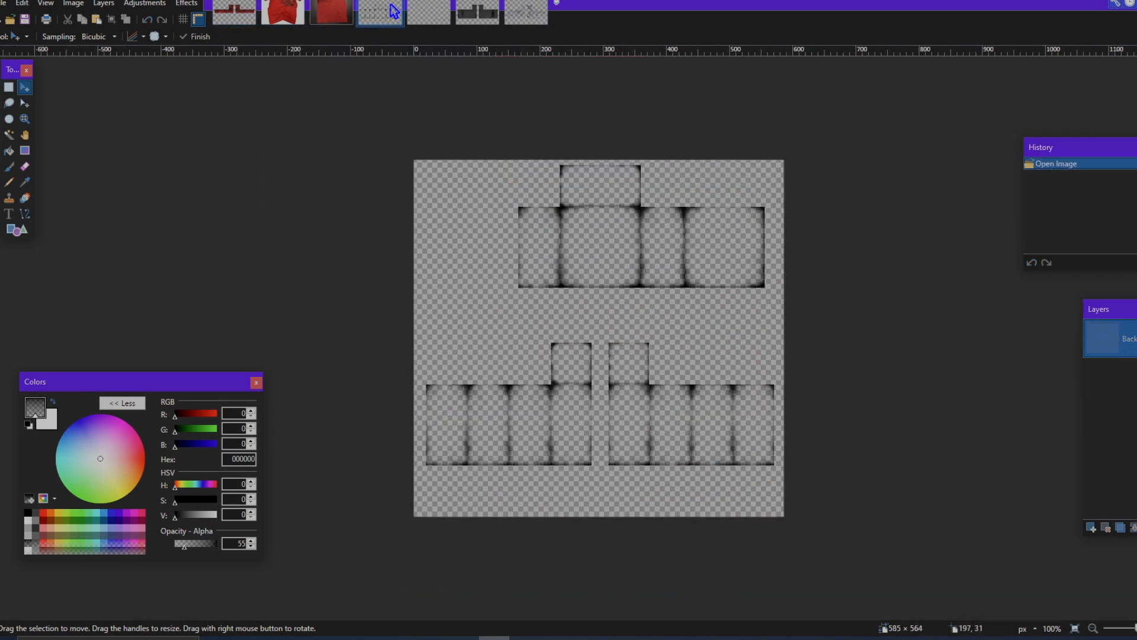
{"action": "left_click", "coordinate": [477, 13]}
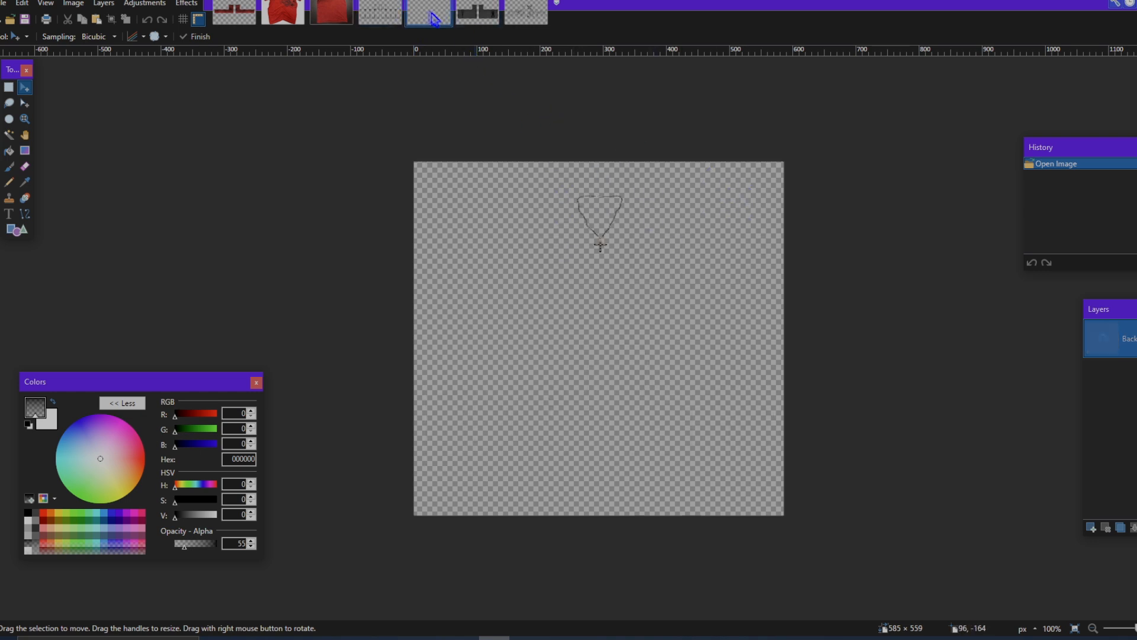
{"action": "left_click", "coordinate": [531, 20]}
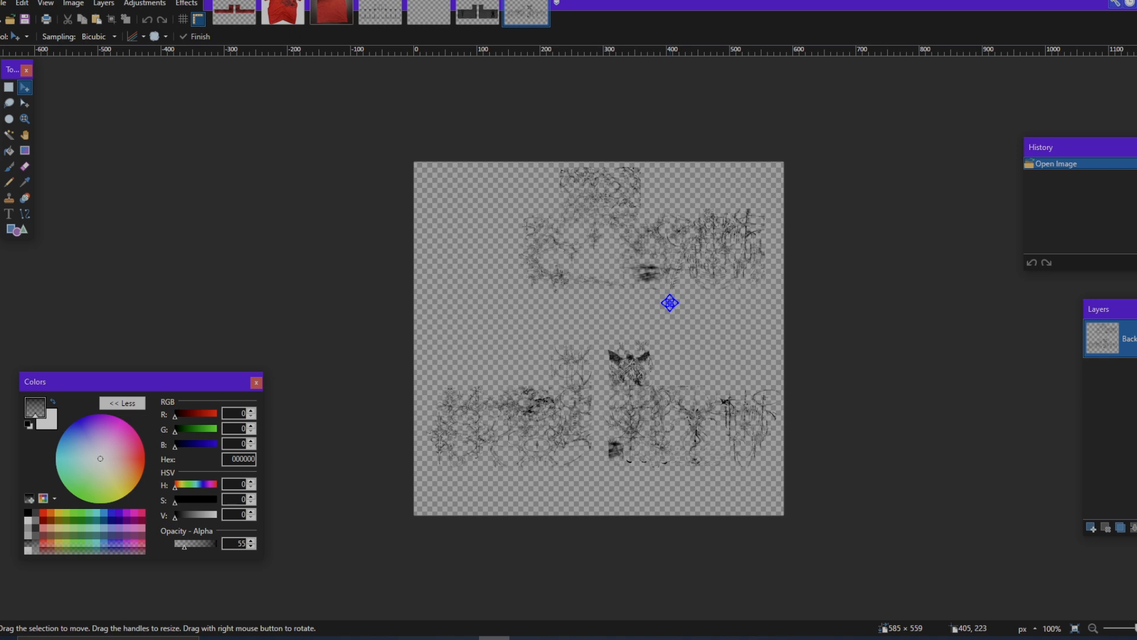
{"action": "left_click", "coordinate": [478, 21]}
{"action": "left_click", "coordinate": [431, 20]}
{"action": "left_click", "coordinate": [386, 20]}
{"action": "left_click", "coordinate": [431, 20]}
{"action": "left_click", "coordinate": [476, 21]}
{"action": "left_click", "coordinate": [516, 22]}
{"action": "left_click", "coordinate": [479, 21]}
{"action": "left_click", "coordinate": [431, 20]}
{"action": "left_click", "coordinate": [388, 21]}
{"action": "left_click", "coordinate": [431, 20]}
{"action": "left_click", "coordinate": [476, 20]}
{"action": "left_click", "coordinate": [514, 20]}
{"action": "left_click", "coordinate": [473, 17]}
{"action": "left_click", "coordinate": [431, 20]}
{"action": "left_click", "coordinate": [386, 20]}
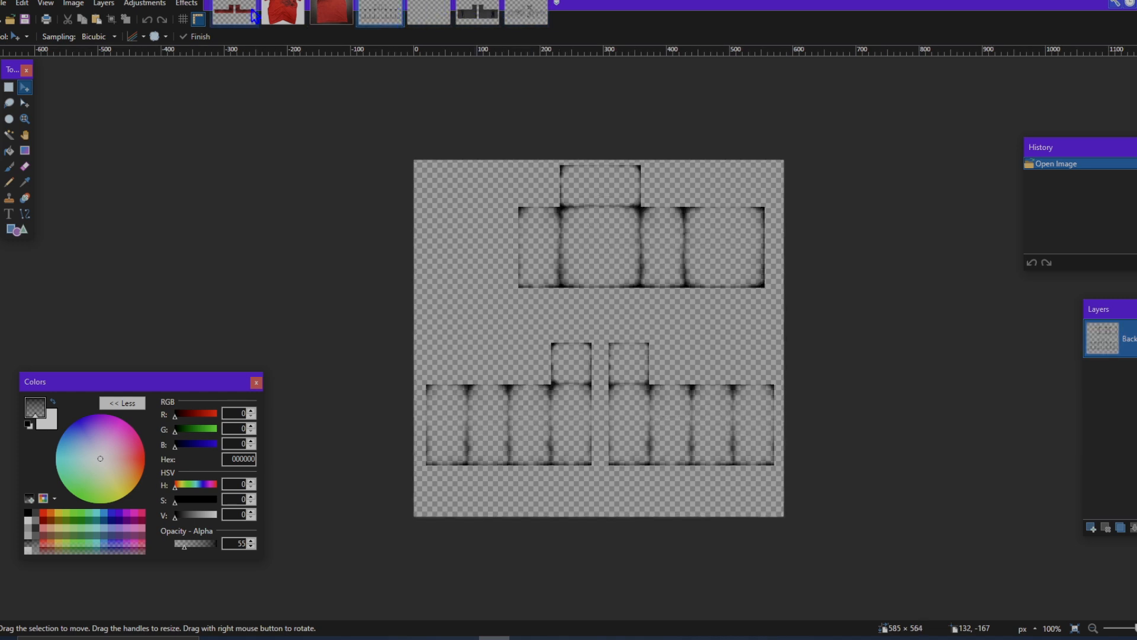
{"action": "left_click", "coordinate": [431, 20]}
{"action": "left_click", "coordinate": [477, 20]}
Step: Bring the 585 × 564 px edge-shading image onto a new layer above the clothing and deselect it
{"action": "left_click", "coordinate": [386, 21]}
{"action": "left_click", "coordinate": [234, 13]}
{"action": "left_click", "coordinate": [1081, 527]}
{"action": "key", "text": "ctrl+v"}
{"action": "left_click", "coordinate": [622, 421]}
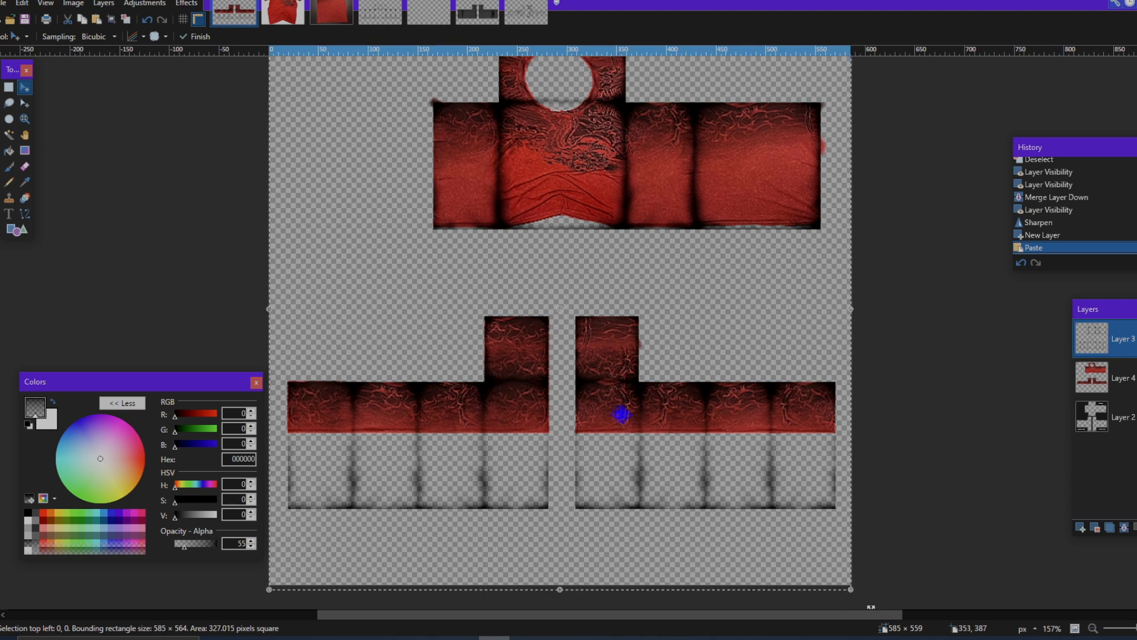
{"action": "scroll", "coordinate": [707, 417], "scroll_direction": "up", "scroll_amount": 1}
{"action": "scroll", "coordinate": [705, 416], "scroll_direction": "left", "scroll_amount": 1}
{"action": "scroll", "coordinate": [696, 410], "scroll_direction": "down", "scroll_amount": 1}
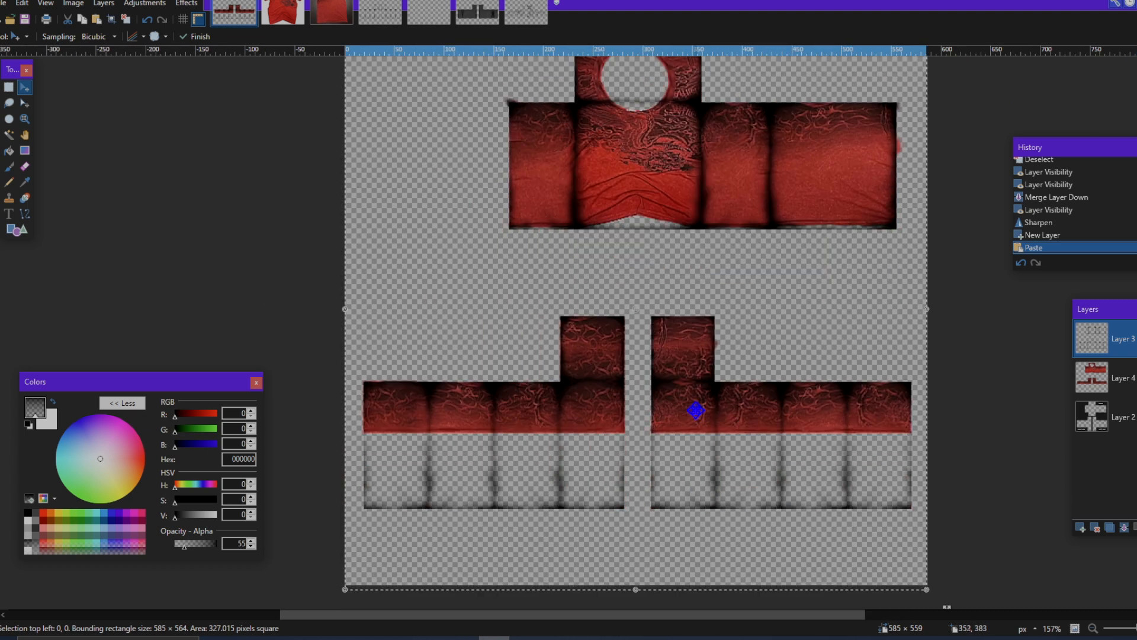
{"action": "scroll", "coordinate": [672, 396], "scroll_direction": "down", "scroll_amount": 1}
{"action": "key", "text": "ctrl+d"}
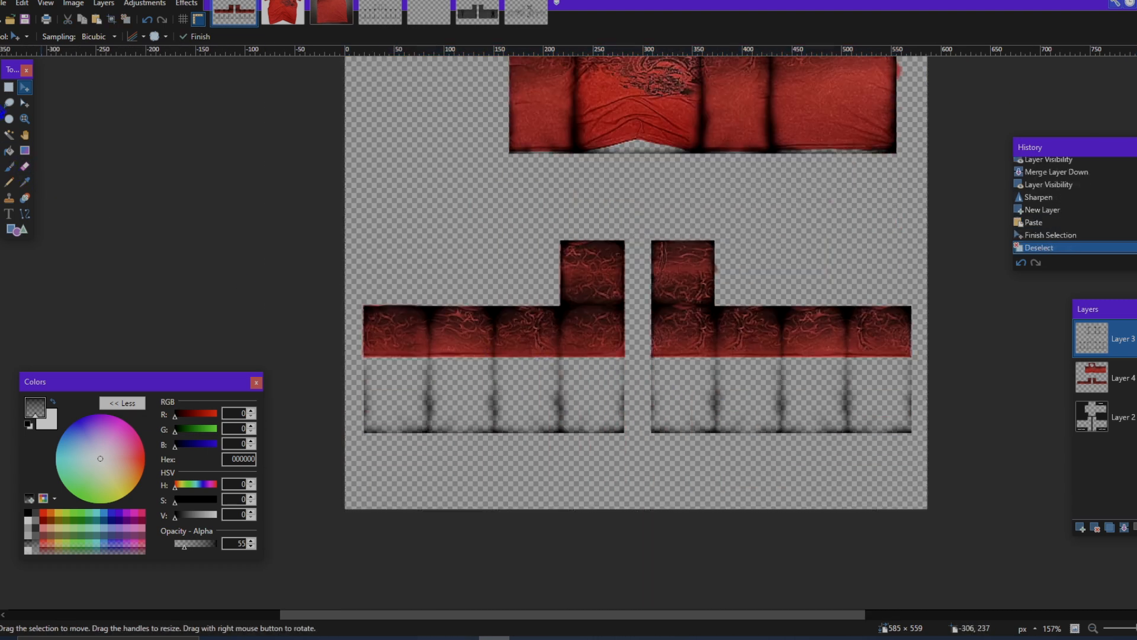
Step: Select a 577 × 78 px band across the lower arm shading on Layer 3 and erase it
{"action": "left_click", "coordinate": [8, 87]}
{"action": "scroll", "coordinate": [366, 413], "scroll_direction": "up", "scroll_amount": 4}
{"action": "left_click_drag", "start_coordinate": [316, 421], "coordinate": [848, 254]}
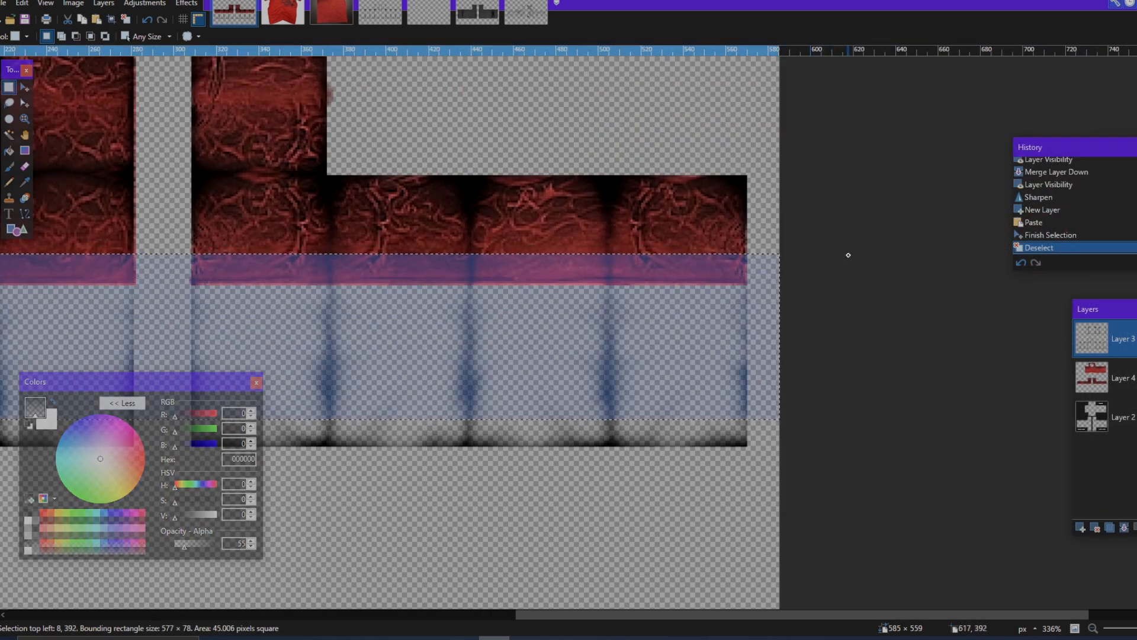
{"action": "key", "text": "Delete"}
Step: Select the remaining 551 × 13 px strip of bottom arm shading, move it up onto the short-sleeve hems and deselect
{"action": "scroll", "coordinate": [743, 437], "scroll_direction": "up", "scroll_amount": 8}
{"action": "left_click_drag", "start_coordinate": [757, 465], "coordinate": [278, 442]}
{"action": "scroll", "coordinate": [279, 442], "scroll_direction": "left", "scroll_amount": 15}
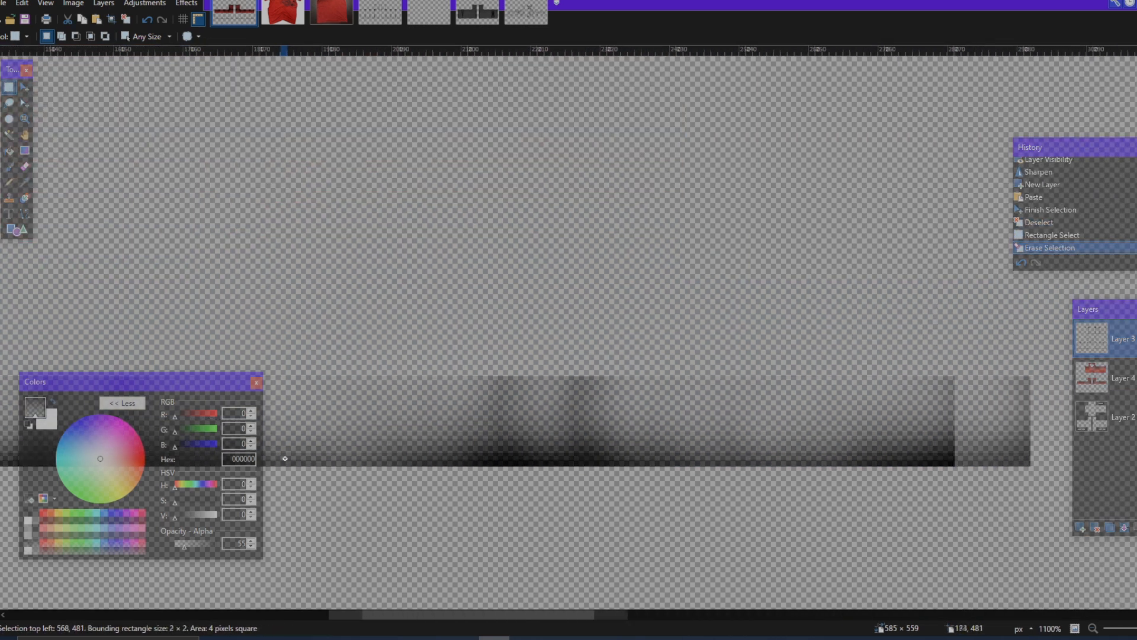
{"action": "scroll", "coordinate": [285, 458], "scroll_direction": "left", "scroll_amount": 8}
{"action": "left_click_drag", "start_coordinate": [285, 459], "coordinate": [276, 382]}
{"action": "left_click", "coordinate": [24, 87]}
{"action": "scroll", "coordinate": [708, 335], "scroll_direction": "down", "scroll_amount": 8}
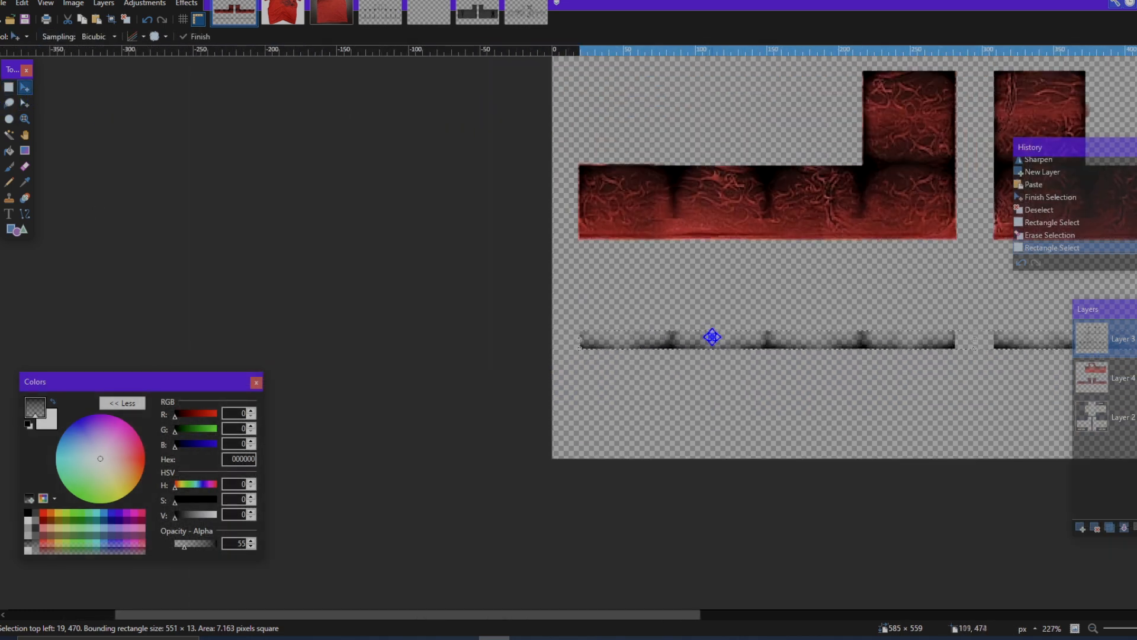
{"action": "key", "text": "Up"}
{"action": "key", "text": "Up"}
{"action": "key", "text": "Up"}
{"action": "key", "text": "Up"}
{"action": "key", "text": "Up"}
{"action": "key", "text": "Up"}
{"action": "key", "text": "Up"}
{"action": "key", "text": "Up"}
{"action": "key", "text": "Up"}
{"action": "key", "text": "Up"}
{"action": "key", "text": "Up"}
{"action": "key", "text": "Up"}
{"action": "key", "text": "Up"}
{"action": "key", "text": "Up"}
{"action": "key", "text": "Up"}
{"action": "key", "text": "Up"}
{"action": "key", "text": "Up"}
{"action": "key", "text": "Up"}
{"action": "key", "text": "Up"}
{"action": "key", "text": "Up"}
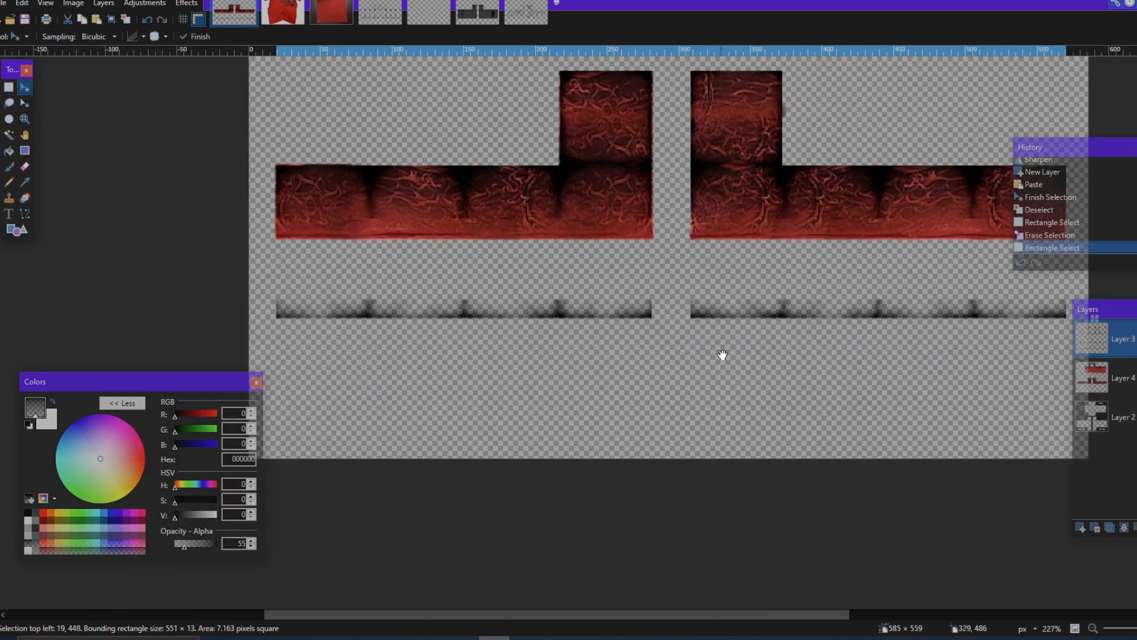
{"action": "key", "text": "Up"}
{"action": "key", "text": "Up"}
{"action": "key", "text": "Up"}
{"action": "key", "text": "Up"}
{"action": "key", "text": "Up"}
{"action": "key", "text": "Up"}
{"action": "key", "text": "Up"}
{"action": "key", "text": "Up"}
{"action": "key", "text": "Up"}
{"action": "key", "text": "Up"}
{"action": "key", "text": "Up"}
{"action": "key", "text": "Up"}
{"action": "key", "text": "Up"}
{"action": "key", "text": "Up"}
{"action": "key", "text": "Up"}
{"action": "key", "text": "Up"}
{"action": "key", "text": "Up"}
{"action": "key", "text": "Up"}
{"action": "key", "text": "Up"}
{"action": "key", "text": "Up"}
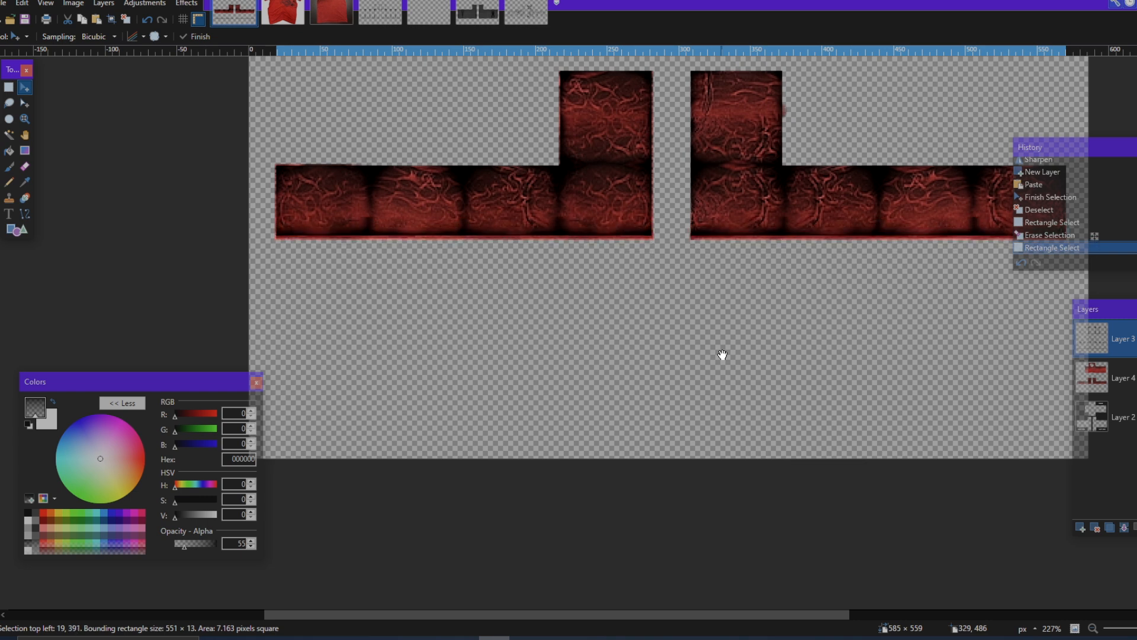
{"action": "key", "text": "Down"}
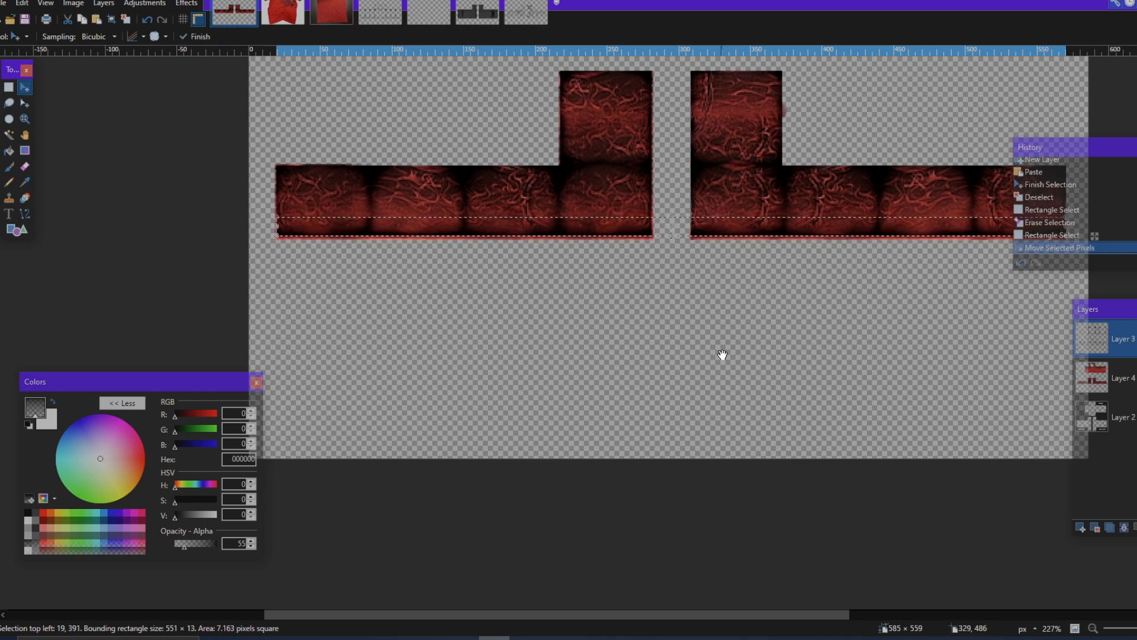
{"action": "key", "text": "ctrl+d"}
{"action": "scroll", "coordinate": [722, 354], "scroll_direction": "down", "scroll_amount": 2}
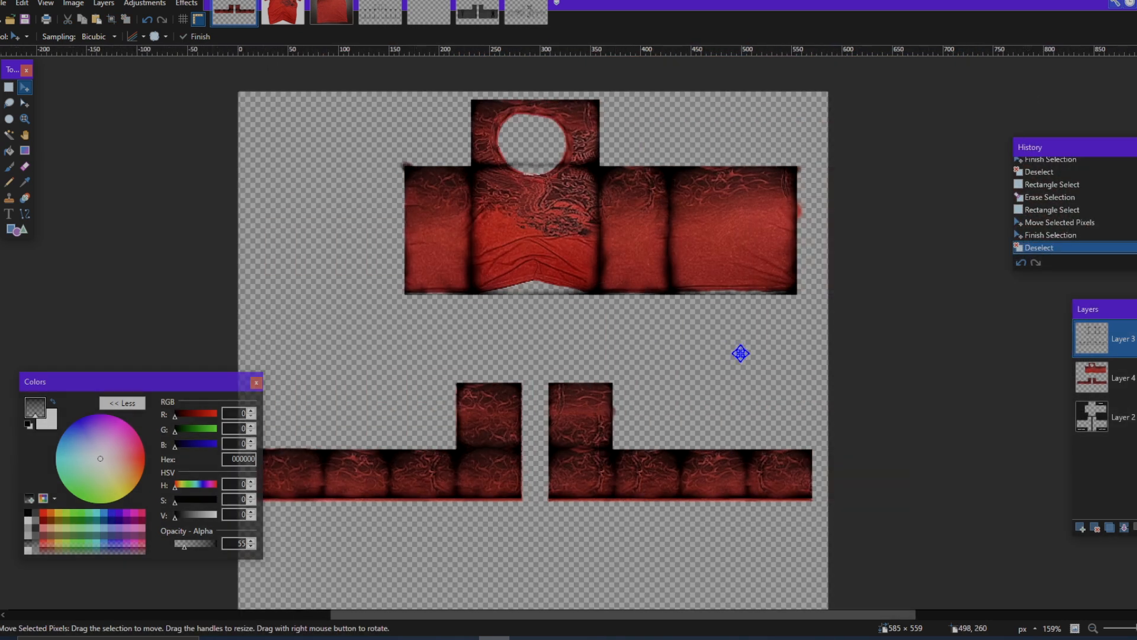
Step: Apply a Gaussian Blur to the edge shading on Layer 3, adjusting the radius and keeping quality at 4
{"action": "left_click", "coordinate": [189, 4]}
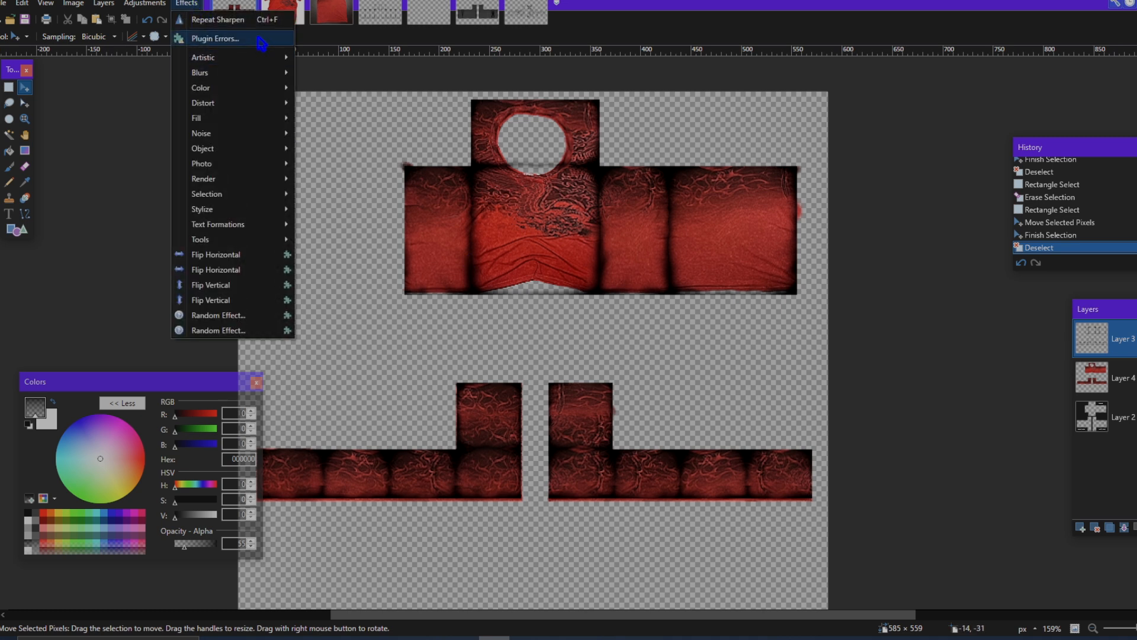
{"action": "mouse_move", "coordinate": [264, 81]}
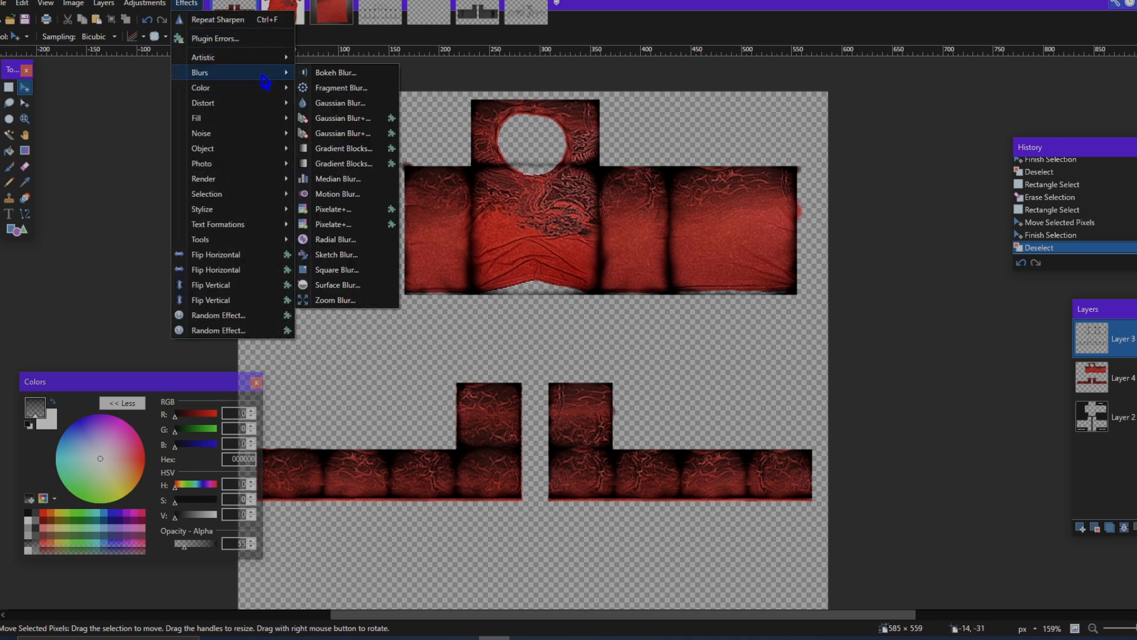
{"action": "left_click", "coordinate": [335, 103]}
{"action": "left_click_drag", "start_coordinate": [557, 246], "coordinate": [780, 263]}
{"action": "left_click_drag", "start_coordinate": [731, 296], "coordinate": [749, 293]}
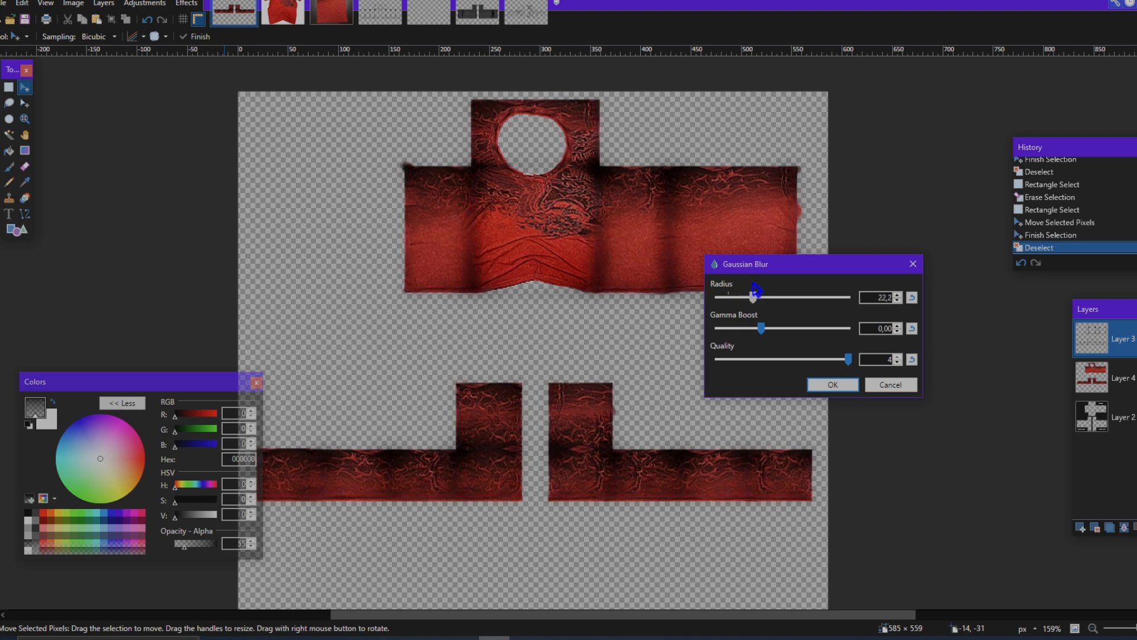
{"action": "left_click_drag", "start_coordinate": [754, 291], "coordinate": [746, 289]}
{"action": "left_click_drag", "start_coordinate": [847, 297], "coordinate": [749, 297]}
{"action": "left_click", "coordinate": [835, 386]}
Step: Reduce the opacity of the blurred shading layer to about 161, keeping the Normal blend mode
{"action": "scroll", "coordinate": [736, 389], "scroll_direction": "left", "scroll_amount": 1}
{"action": "scroll", "coordinate": [744, 384], "scroll_direction": "left", "scroll_amount": 1}
{"action": "scroll", "coordinate": [752, 380], "scroll_direction": "down", "scroll_amount": 1}
{"action": "scroll", "coordinate": [753, 378], "scroll_direction": "right", "scroll_amount": 1}
{"action": "scroll", "coordinate": [764, 377], "scroll_direction": "up", "scroll_amount": 1}
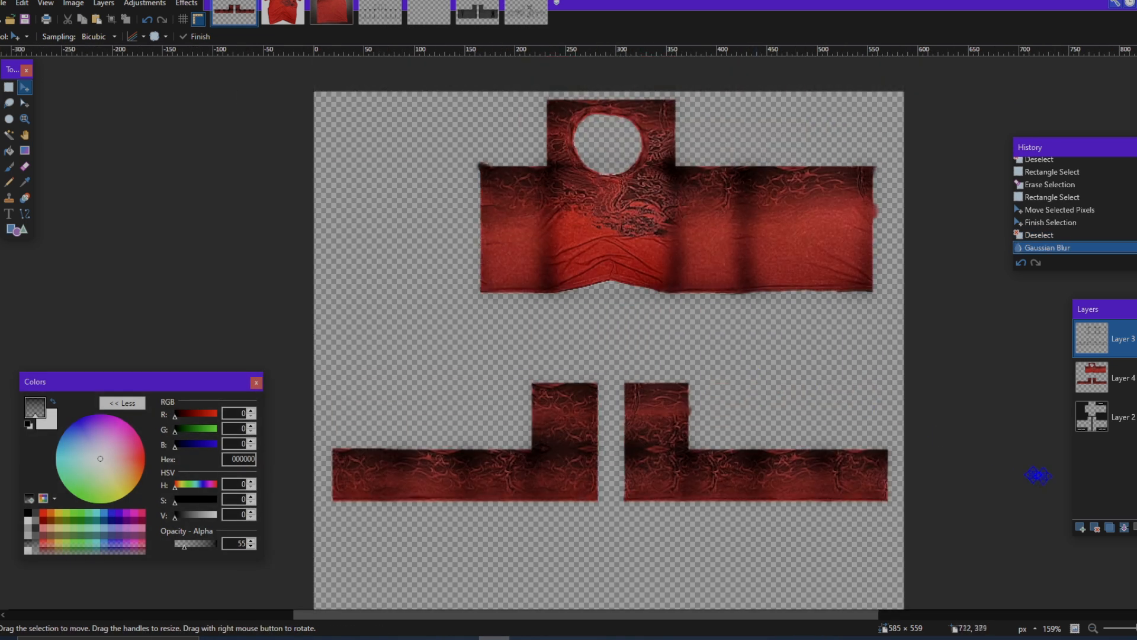
{"action": "key", "text": "F4"}
{"action": "left_click_drag", "start_coordinate": [629, 304], "coordinate": [592, 308]}
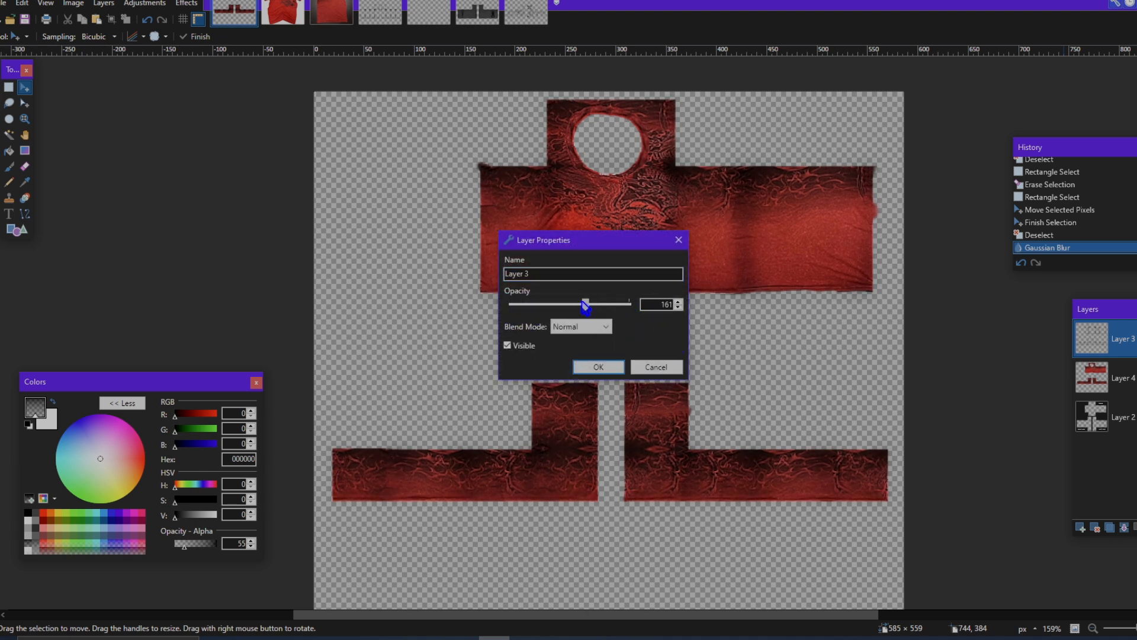
{"action": "left_click", "coordinate": [599, 368]}
Step: Switch the shading layer's visibility off and on to compare the clothing with and without shading
{"action": "scroll", "coordinate": [737, 338], "scroll_direction": "down", "scroll_amount": 1}
{"action": "scroll", "coordinate": [744, 338], "scroll_direction": "up", "scroll_amount": 1}
{"action": "left_click", "coordinate": [1135, 339]}
{"action": "left_click", "coordinate": [1135, 339]}
{"action": "left_click", "coordinate": [1135, 339]}
{"action": "left_click", "coordinate": [1135, 339]}
{"action": "left_click", "coordinate": [1136, 339]}
{"action": "left_click", "coordinate": [1136, 339]}
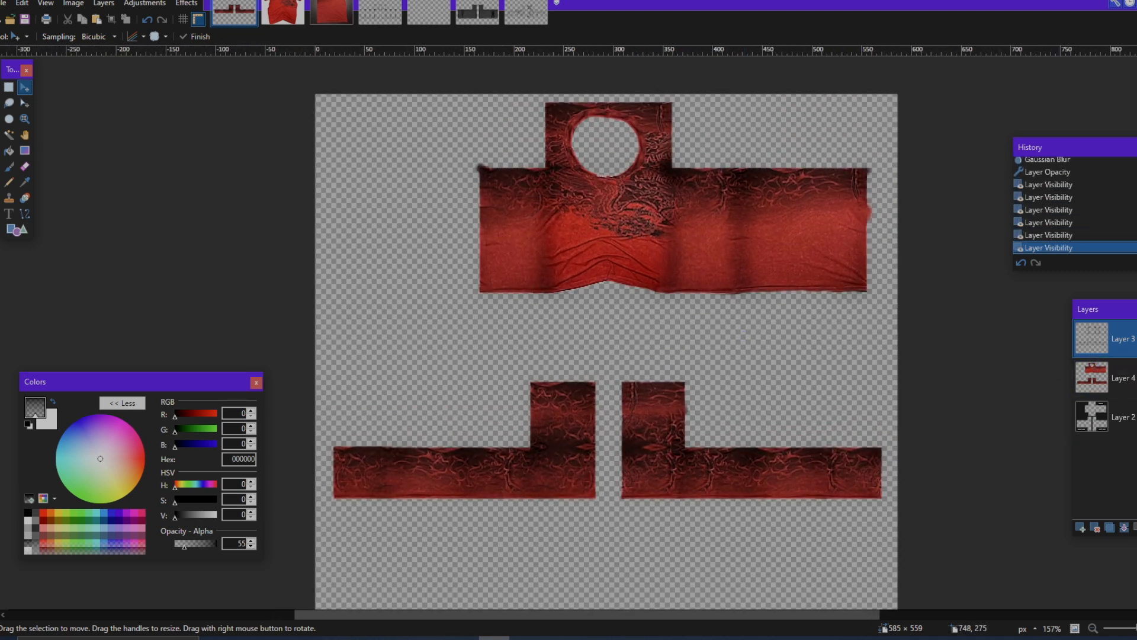
Step: Add a new layer above the edge shading and copy the black wrinkle texture from its open image
{"action": "key", "text": "alt+Tab"}
{"action": "key", "text": "alt+Tab"}
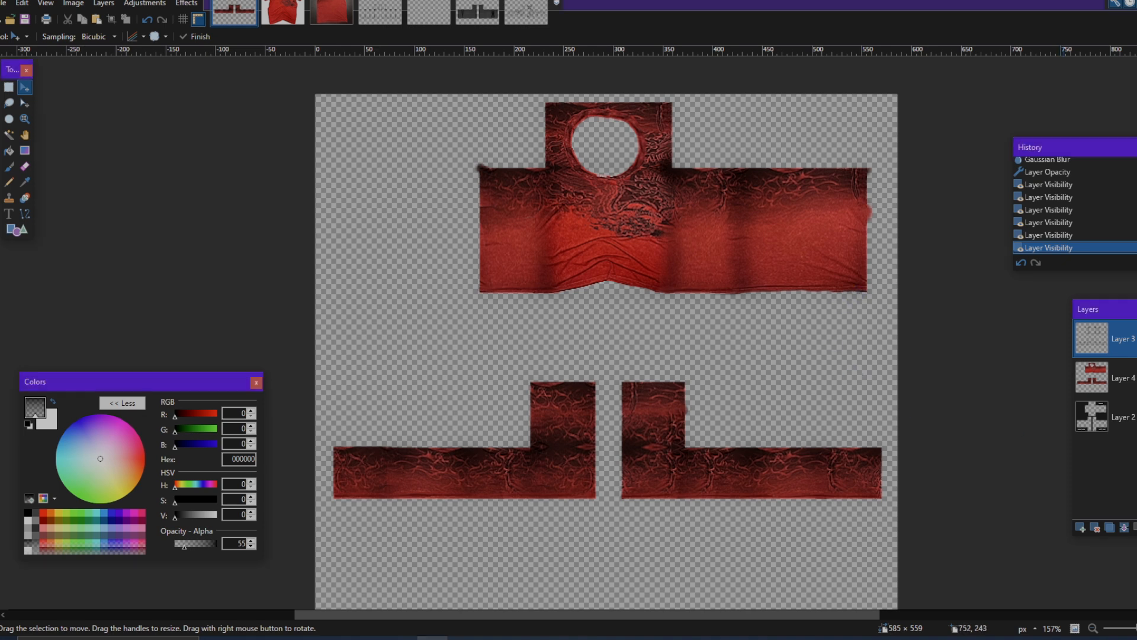
{"action": "left_click", "coordinate": [1082, 527]}
{"action": "left_click", "coordinate": [470, 16]}
{"action": "left_click", "coordinate": [438, 15]}
{"action": "left_click", "coordinate": [479, 12]}
{"action": "left_click", "coordinate": [516, 14]}
{"action": "left_click", "coordinate": [482, 12]}
{"action": "left_click", "coordinate": [513, 13]}
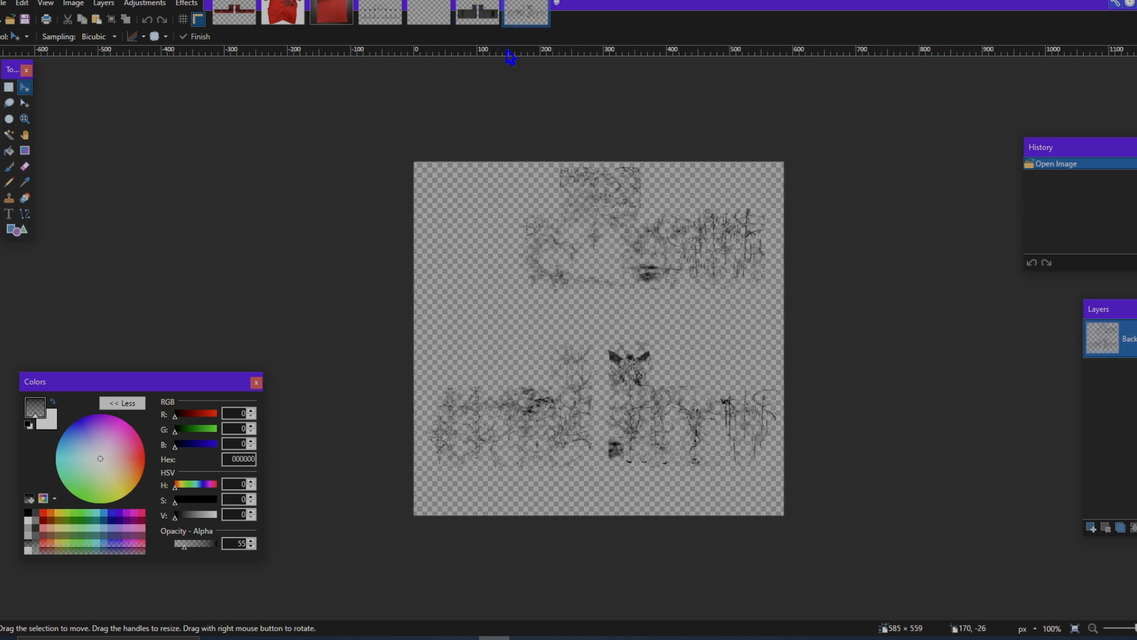
{"action": "left_click", "coordinate": [234, 12]}
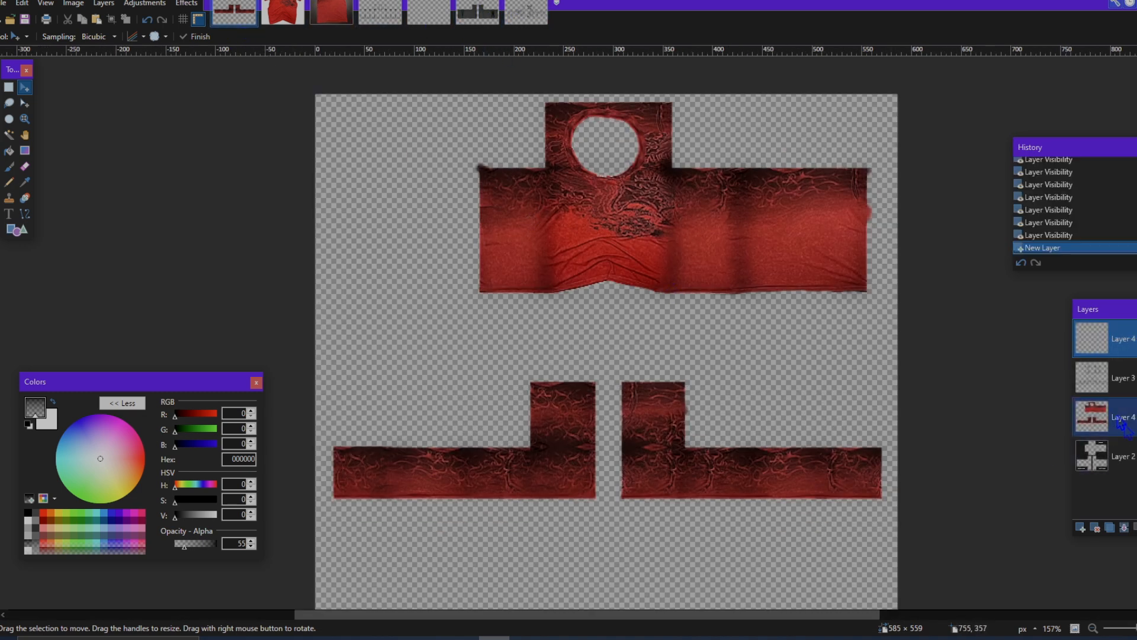
Step: Add another layer directly beneath the red clothing layer and paste the wrinkle texture into it
{"action": "left_click", "coordinate": [1078, 530]}
{"action": "scroll", "coordinate": [798, 465], "scroll_direction": "down", "scroll_amount": 1}
{"action": "key", "text": "ctrl+v"}
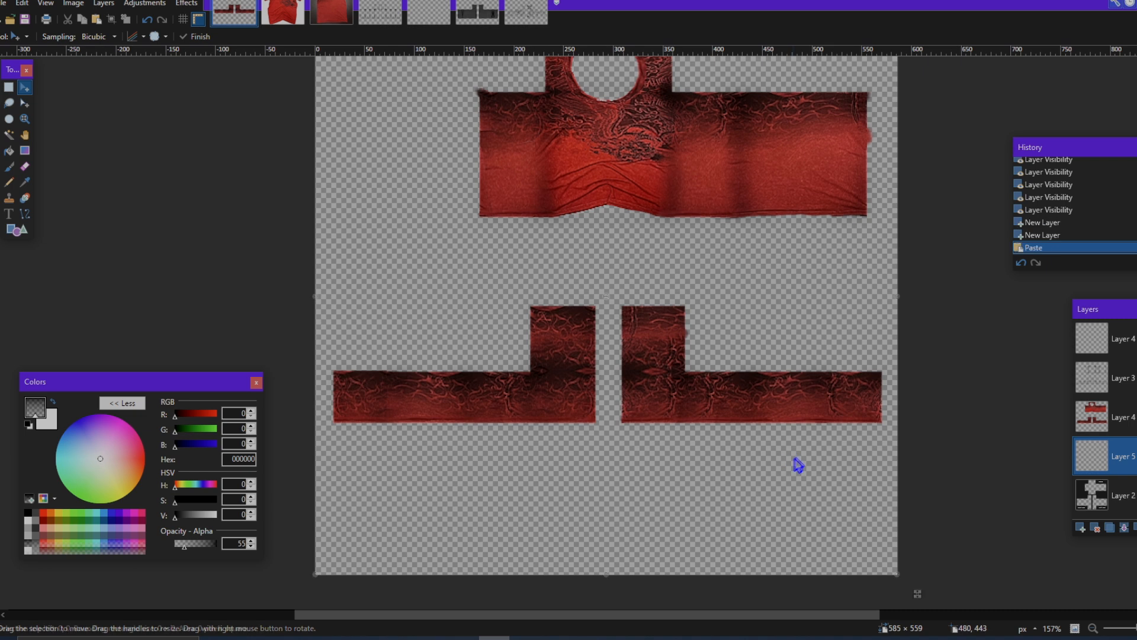
{"action": "scroll", "coordinate": [805, 460], "scroll_direction": "down", "scroll_amount": 1}
{"action": "scroll", "coordinate": [809, 459], "scroll_direction": "up", "scroll_amount": 2}
{"action": "scroll", "coordinate": [809, 459], "scroll_direction": "down", "scroll_amount": 2}
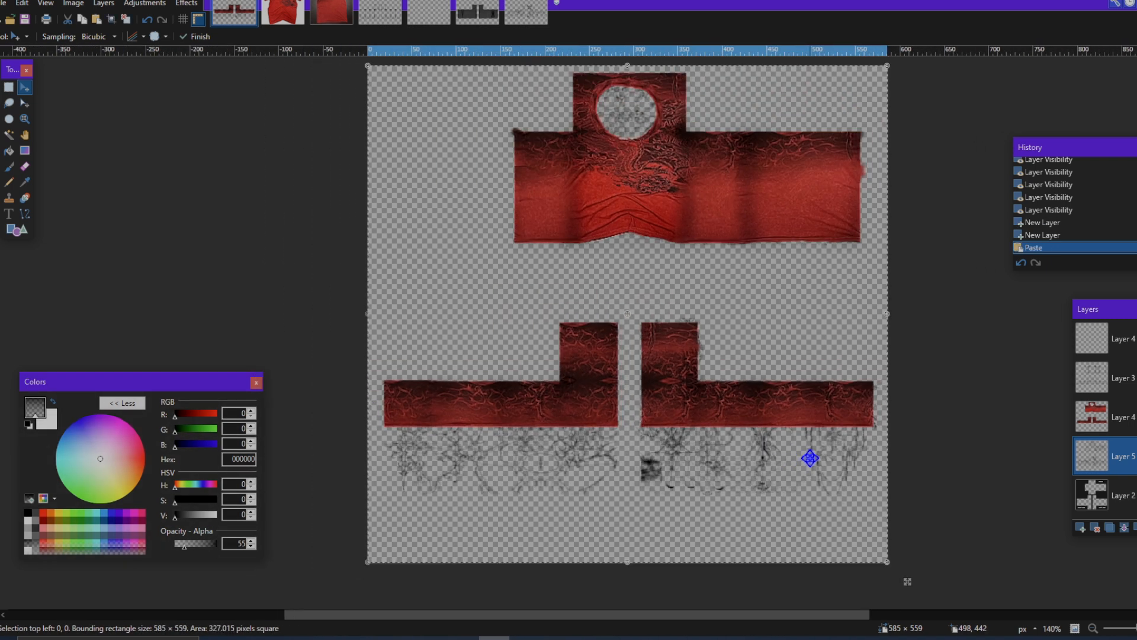
{"action": "scroll", "coordinate": [778, 409], "scroll_direction": "up", "scroll_amount": 1}
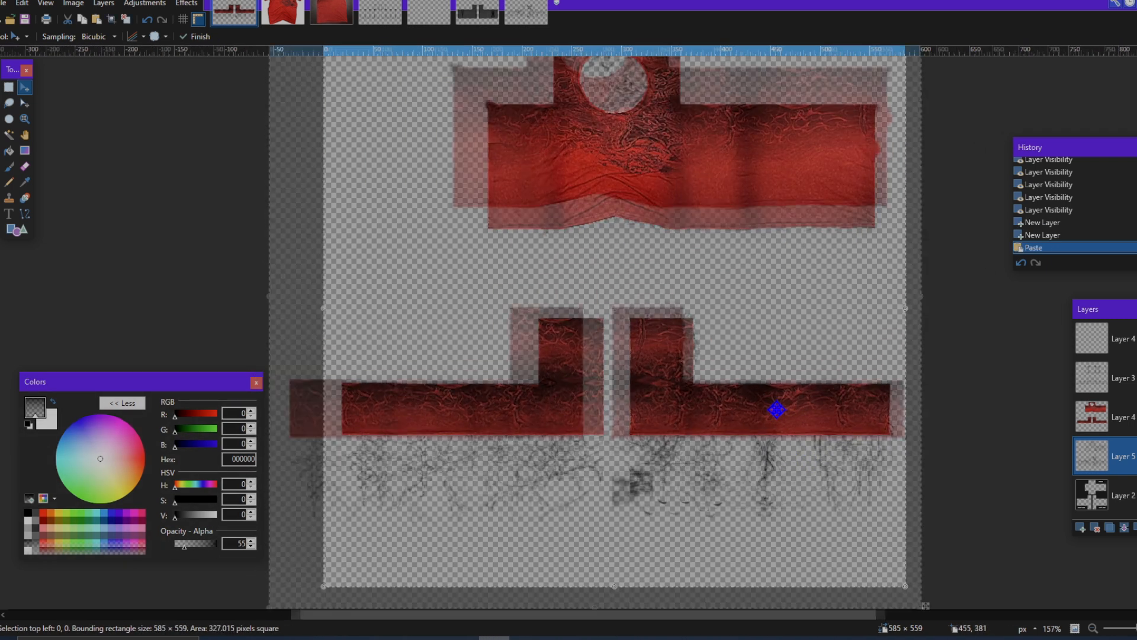
{"action": "scroll", "coordinate": [775, 410], "scroll_direction": "up", "scroll_amount": 2}
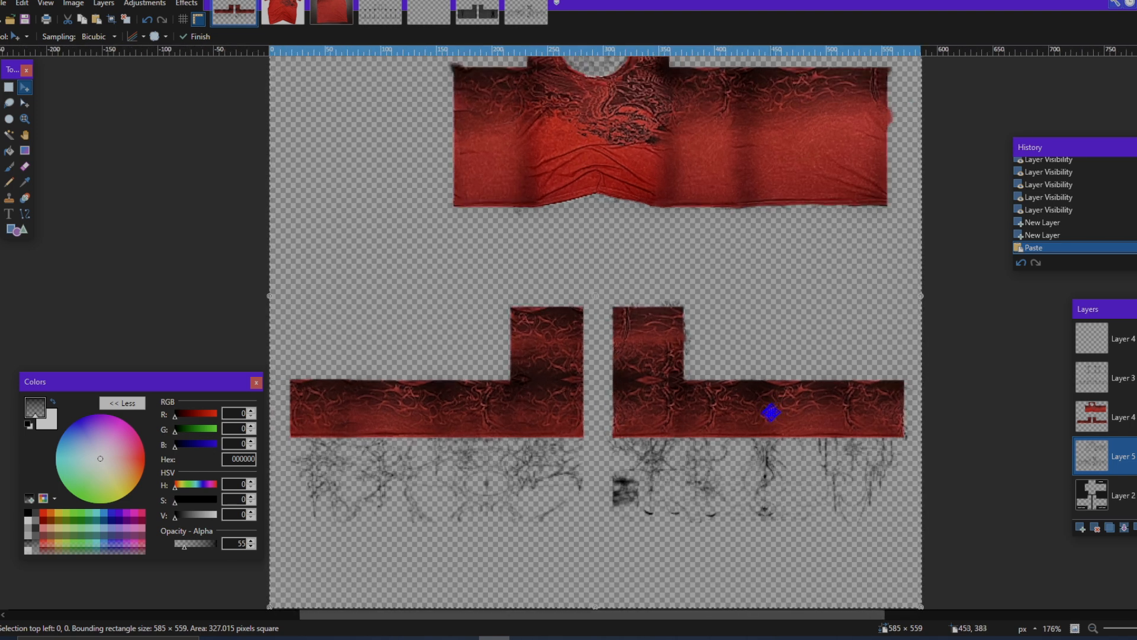
Step: Reduce the opacity of the wrinkle layer, Layer 5, to about 157, keeping the Normal blend mode
{"action": "left_click", "coordinate": [1136, 528]}
{"action": "left_click", "coordinate": [606, 326]}
{"action": "left_click", "coordinate": [607, 327]}
{"action": "mouse_move", "coordinate": [623, 307]}
{"action": "left_mouse_down"}
{"action": "mouse_move", "coordinate": [563, 304]}
{"action": "mouse_move", "coordinate": [585, 306]}
{"action": "left_mouse_up"}
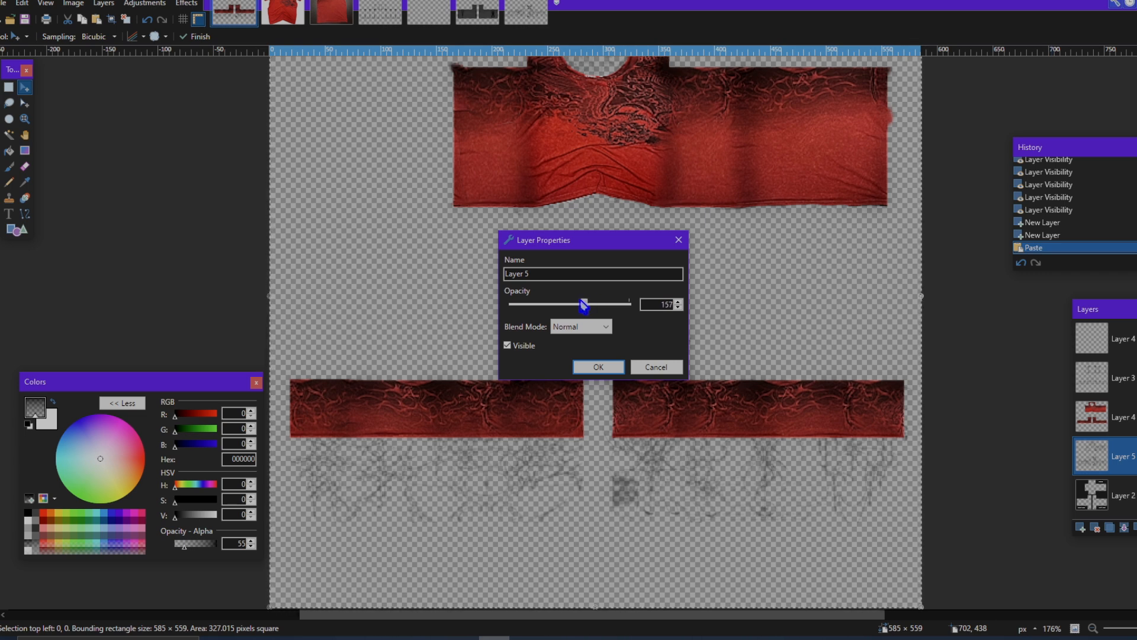
{"action": "left_click", "coordinate": [600, 374]}
Step: Try a different stacking order for the red clothing layer and the wrinkle layer
{"action": "mouse_move", "coordinate": [1133, 418]}
{"action": "left_mouse_down"}
{"action": "mouse_move", "coordinate": [1133, 456]}
{"action": "mouse_move", "coordinate": [1134, 419]}
{"action": "left_mouse_up"}
{"action": "scroll", "coordinate": [785, 356], "scroll_direction": "up", "scroll_amount": 1}
{"action": "scroll", "coordinate": [790, 358], "scroll_direction": "down", "scroll_amount": 2}
{"action": "scroll", "coordinate": [797, 365], "scroll_direction": "up", "scroll_amount": 1}
{"action": "scroll", "coordinate": [802, 376], "scroll_direction": "down", "scroll_amount": 1}
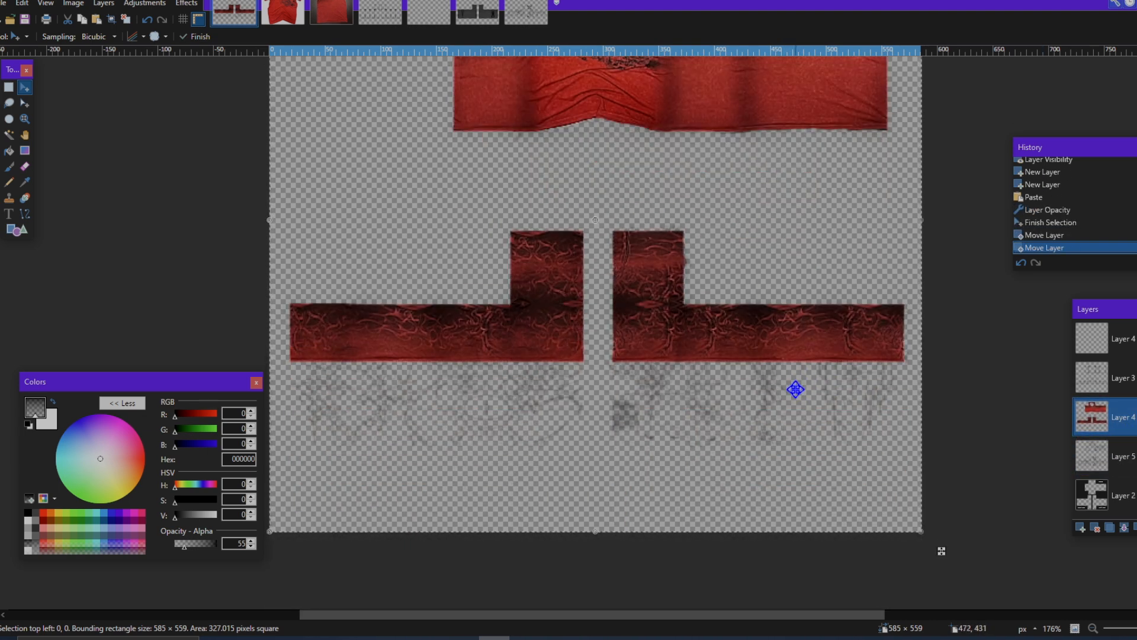
{"action": "scroll", "coordinate": [795, 388], "scroll_direction": "left", "scroll_amount": 1}
{"action": "scroll", "coordinate": [788, 388], "scroll_direction": "up", "scroll_amount": 3}
{"action": "scroll", "coordinate": [924, 445], "scroll_direction": "down", "scroll_amount": 2}
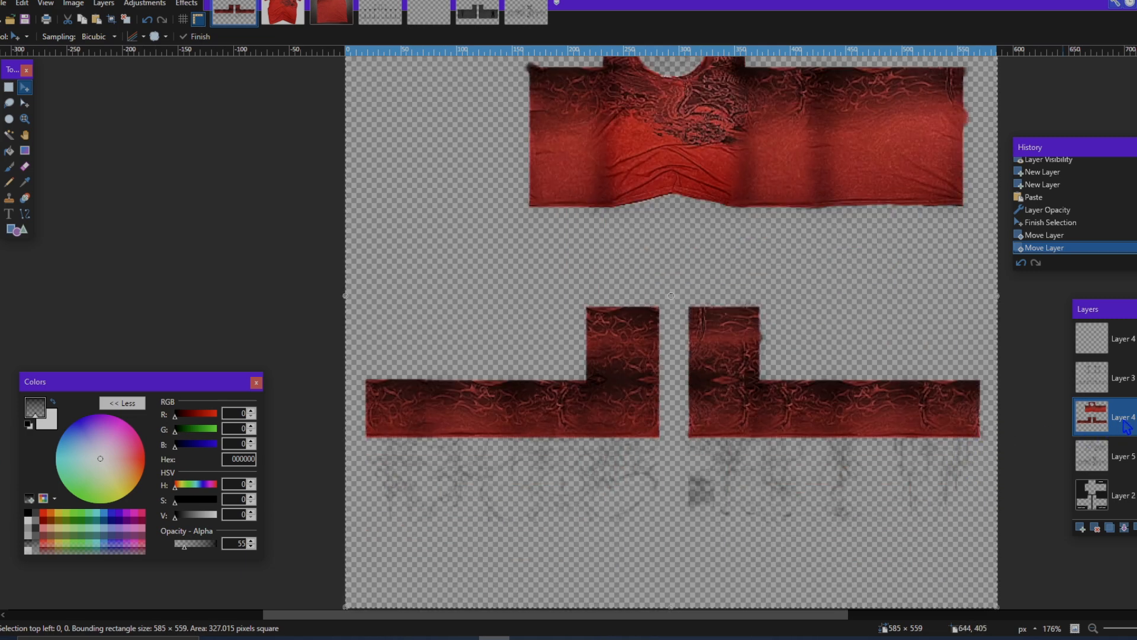
Step: Switch the wrinkle layer's visibility off and on to compare its effect on the clothing
{"action": "left_click", "coordinate": [1132, 456]}
{"action": "left_click", "coordinate": [1136, 456]}
{"action": "left_click", "coordinate": [1133, 456]}
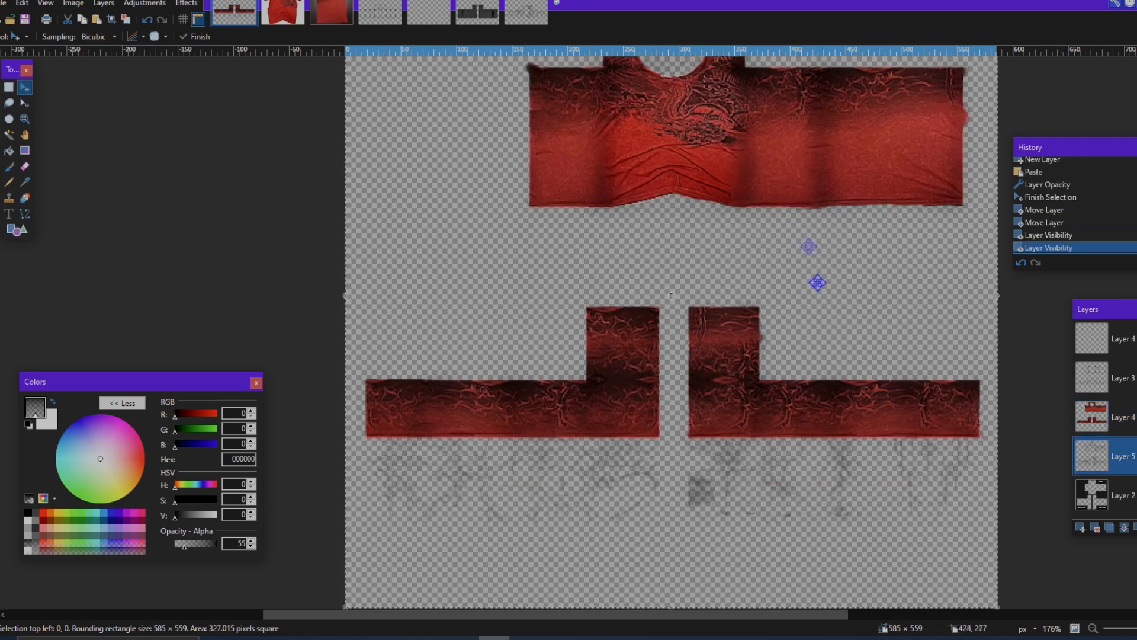
{"action": "scroll", "coordinate": [816, 266], "scroll_direction": "up", "scroll_amount": 3}
{"action": "scroll", "coordinate": [815, 235], "scroll_direction": "down", "scroll_amount": 4}
{"action": "scroll", "coordinate": [830, 269], "scroll_direction": "up", "scroll_amount": 3}
{"action": "scroll", "coordinate": [824, 264], "scroll_direction": "up", "scroll_amount": 2}
{"action": "scroll", "coordinate": [830, 276], "scroll_direction": "down", "scroll_amount": 2}
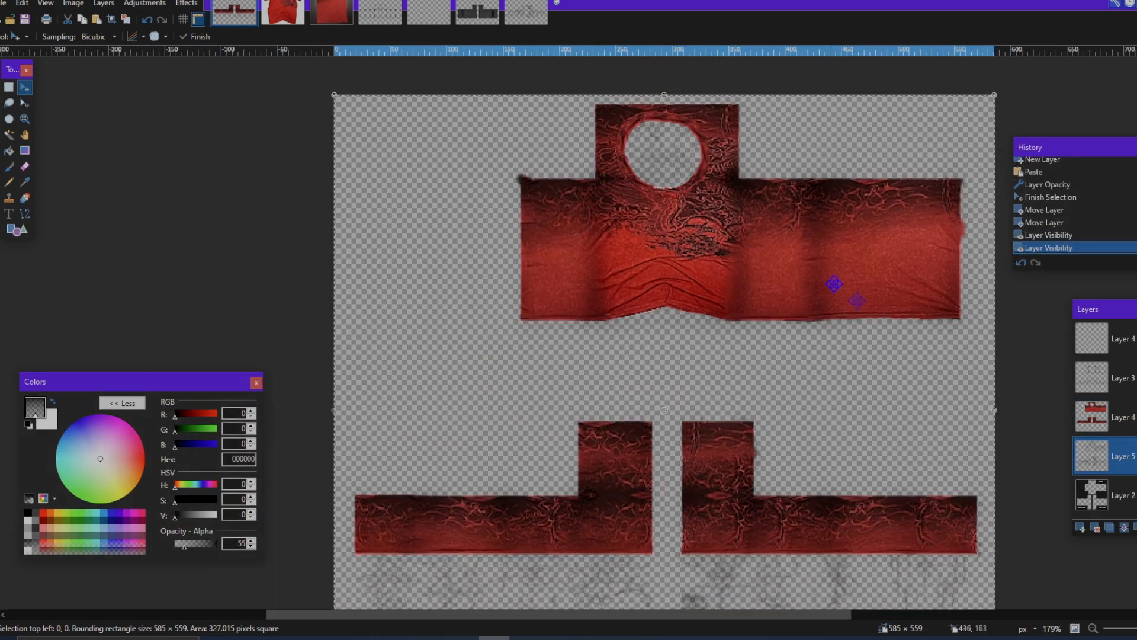
Step: Switch the shading layer and its neighbouring layers off and on to examine what each contributes to the clothing
{"action": "scroll", "coordinate": [833, 284], "scroll_direction": "down", "scroll_amount": 1}
{"action": "left_click", "coordinate": [1107, 378]}
{"action": "left_click", "coordinate": [1133, 378]}
{"action": "left_click", "coordinate": [1133, 378]}
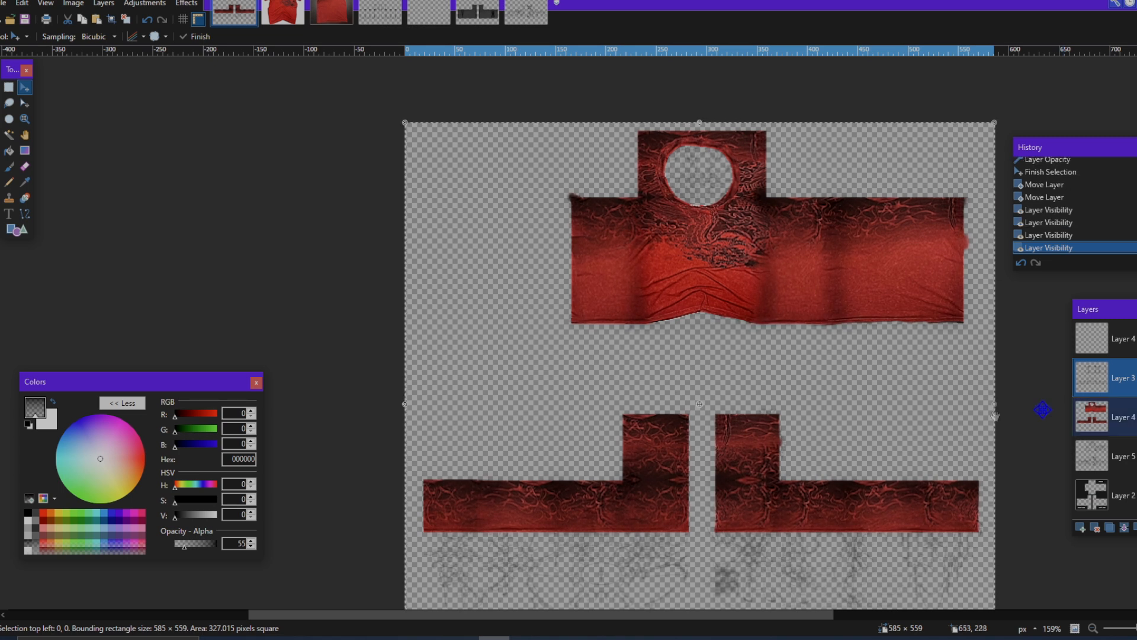
{"action": "scroll", "coordinate": [994, 417], "scroll_direction": "down", "scroll_amount": 1}
{"action": "scroll", "coordinate": [994, 418], "scroll_direction": "right", "scroll_amount": 1}
{"action": "left_click", "coordinate": [1134, 453]}
{"action": "left_click", "coordinate": [1134, 379]}
{"action": "left_click", "coordinate": [1134, 339]}
{"action": "left_click", "coordinate": [1136, 339]}
{"action": "left_click", "coordinate": [1136, 338]}
{"action": "left_click", "coordinate": [1134, 417]}
{"action": "left_click", "coordinate": [1133, 378]}
{"action": "left_click", "coordinate": [1134, 378]}
{"action": "left_click", "coordinate": [1133, 378]}
{"action": "left_click", "coordinate": [1134, 378]}
{"action": "left_click", "coordinate": [1134, 378]}
Step: Set the colour opacity to 255 and erase the stray shading between torso and sleeves on Layer 3, using a size 50 eraser
{"action": "left_click", "coordinate": [24, 166]}
{"action": "scroll", "coordinate": [557, 270], "scroll_direction": "up", "scroll_amount": 4}
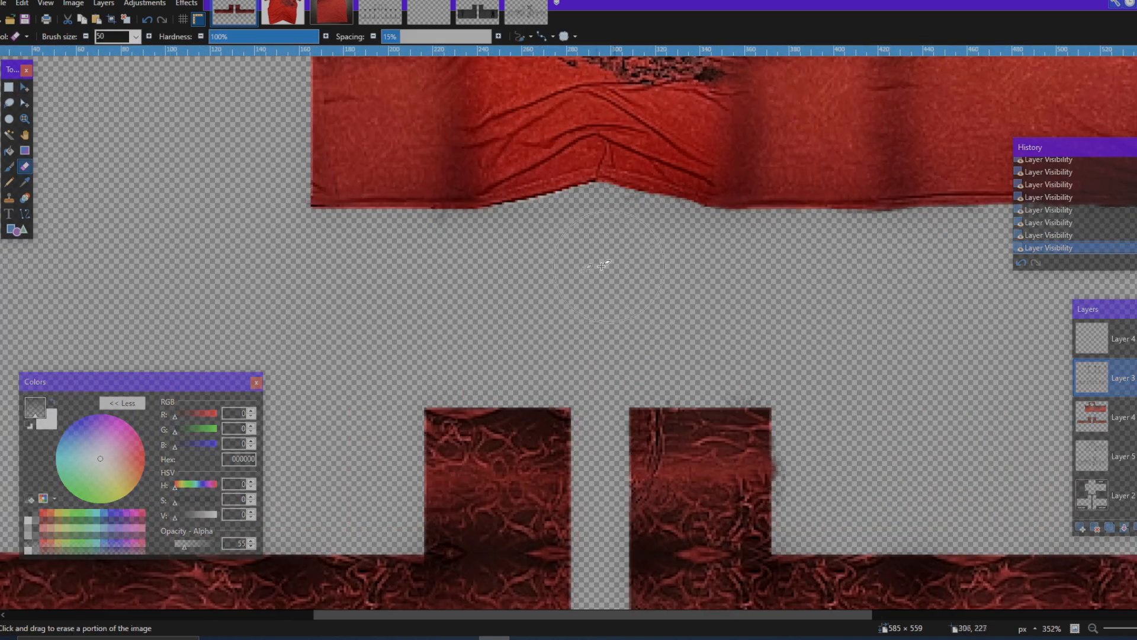
{"action": "left_click_drag", "start_coordinate": [185, 545], "coordinate": [220, 544]}
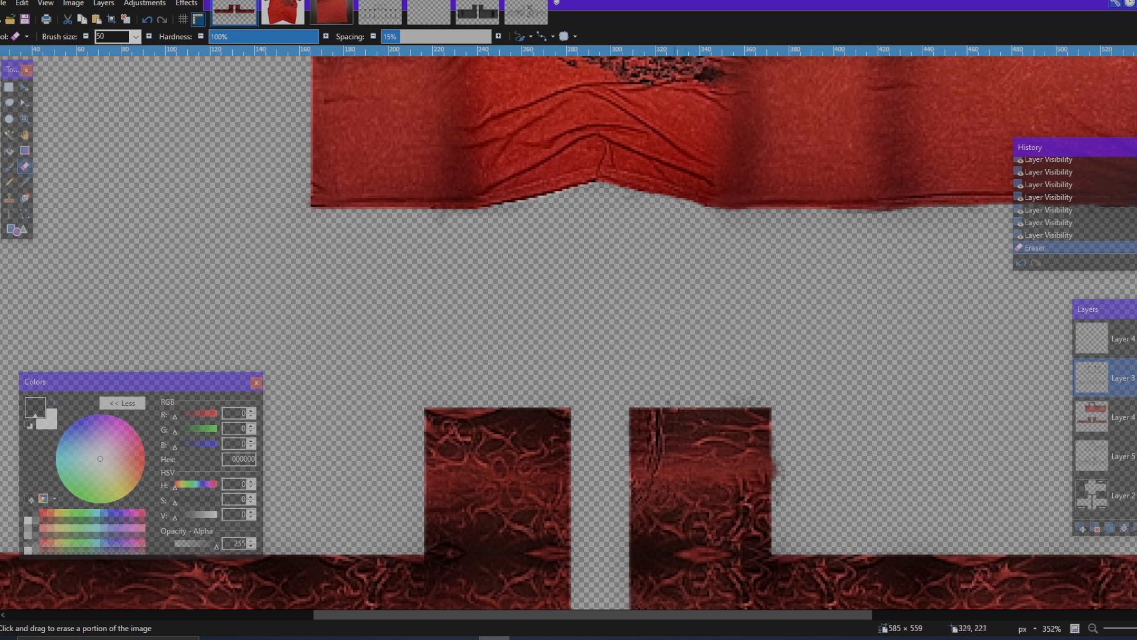
{"action": "left_click_drag", "start_coordinate": [675, 257], "coordinate": [738, 361]}
{"action": "scroll", "coordinate": [620, 270], "scroll_direction": "right", "scroll_amount": 3}
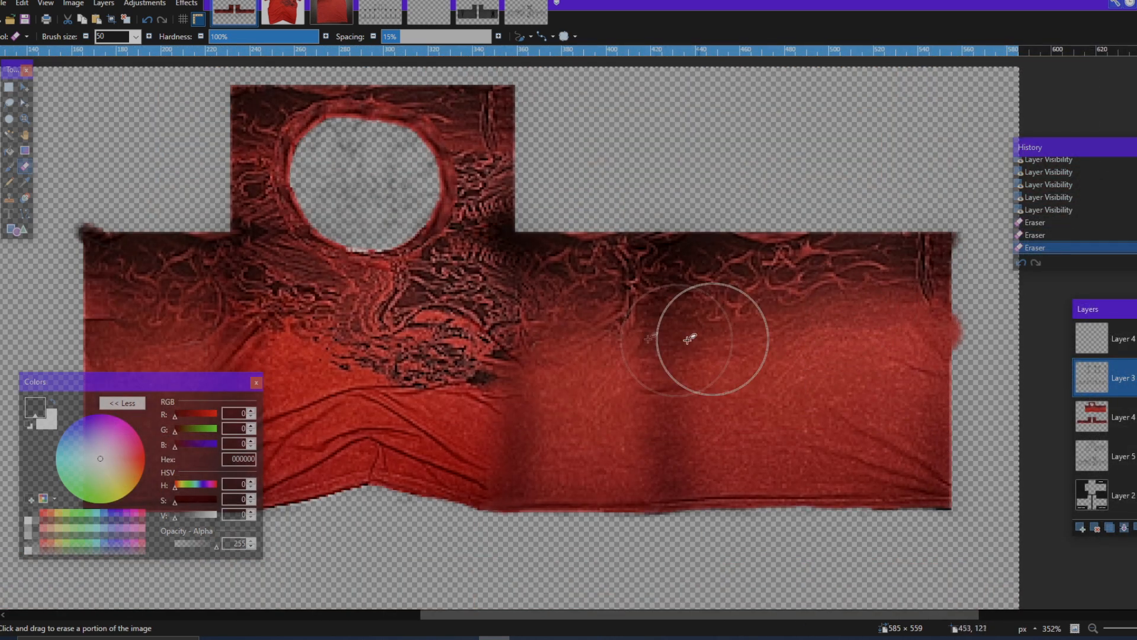
{"action": "scroll", "coordinate": [377, 266], "scroll_direction": "up", "scroll_amount": 1}
{"action": "left_click", "coordinate": [698, 374]}
Step: Erase the wrinkle marks inside the neck hole on Layer 5 with the size 50 eraser
{"action": "left_click", "coordinate": [1092, 456]}
{"action": "scroll", "coordinate": [500, 294], "scroll_direction": "left", "scroll_amount": 3}
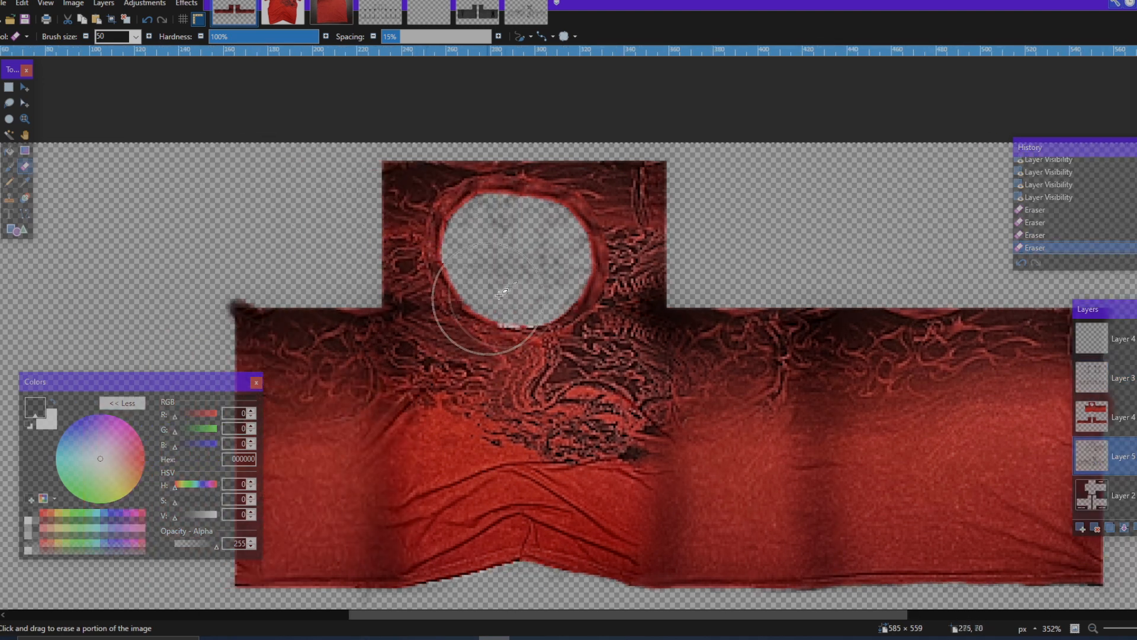
{"action": "scroll", "coordinate": [509, 279], "scroll_direction": "up", "scroll_amount": 2}
{"action": "mouse_move", "coordinate": [521, 243]}
{"action": "left_mouse_down"}
{"action": "mouse_move", "coordinate": [519, 264]}
{"action": "mouse_move", "coordinate": [542, 242]}
{"action": "mouse_move", "coordinate": [536, 261]}
{"action": "left_mouse_up"}
{"action": "scroll", "coordinate": [533, 261], "scroll_direction": "down", "scroll_amount": 7}
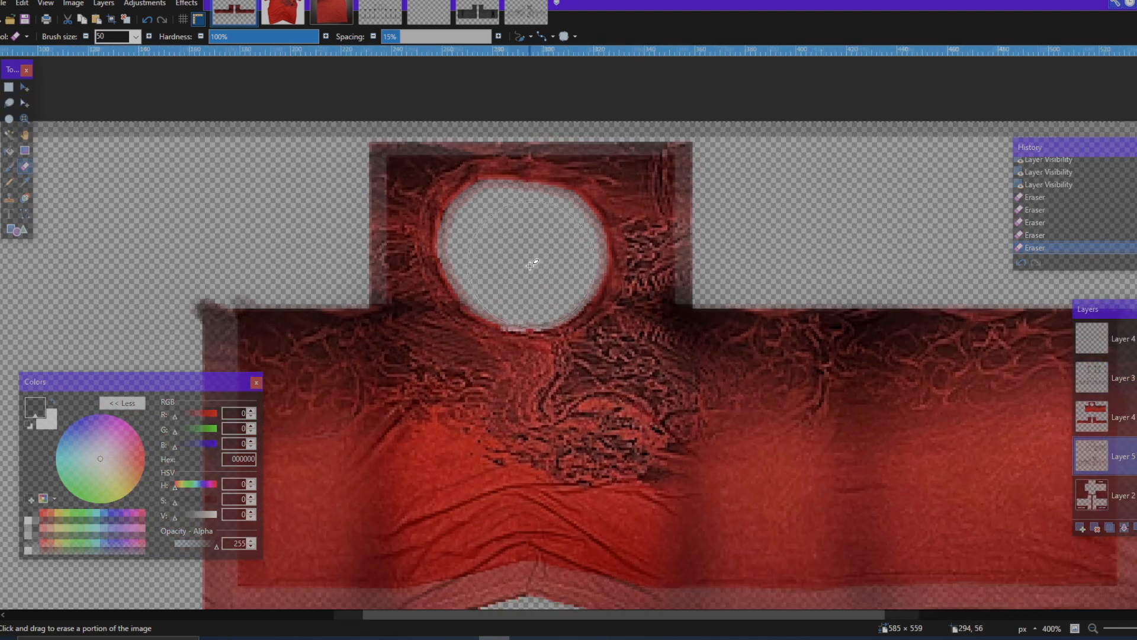
{"action": "scroll", "coordinate": [652, 379], "scroll_direction": "down", "scroll_amount": 2}
{"action": "scroll", "coordinate": [761, 408], "scroll_direction": "right", "scroll_amount": 2}
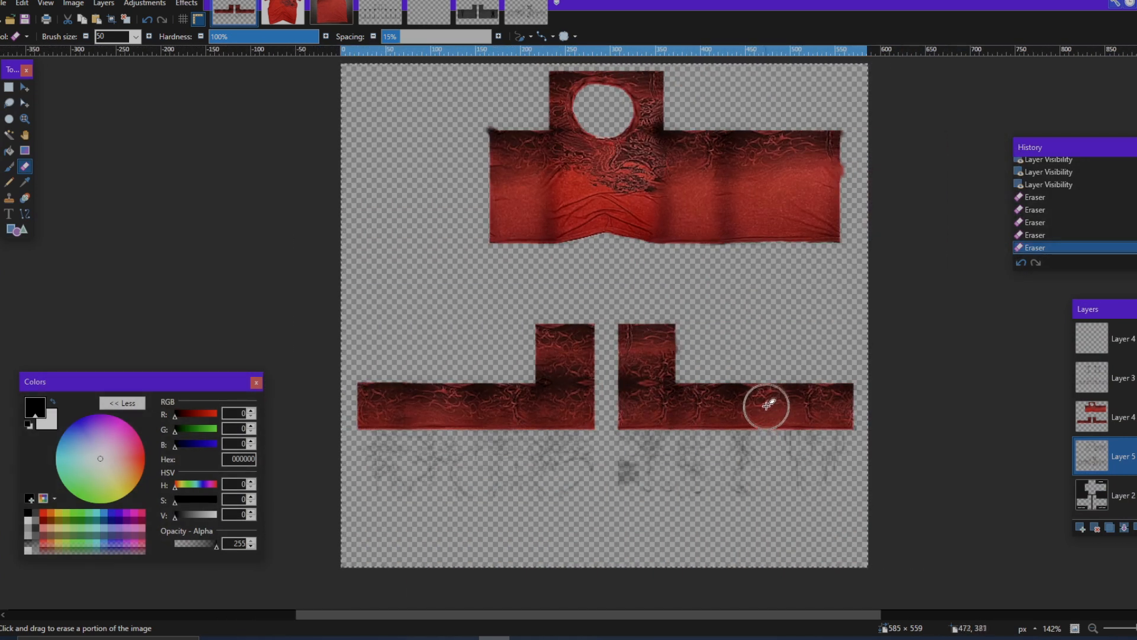
{"action": "scroll", "coordinate": [779, 404], "scroll_direction": "up", "scroll_amount": 1}
{"action": "scroll", "coordinate": [779, 403], "scroll_direction": "down", "scroll_amount": 1}
Step: Copy the dark grey folded-fabric template from its open image and paste it onto the empty top layer of the red clothing
{"action": "left_click", "coordinate": [429, 13]}
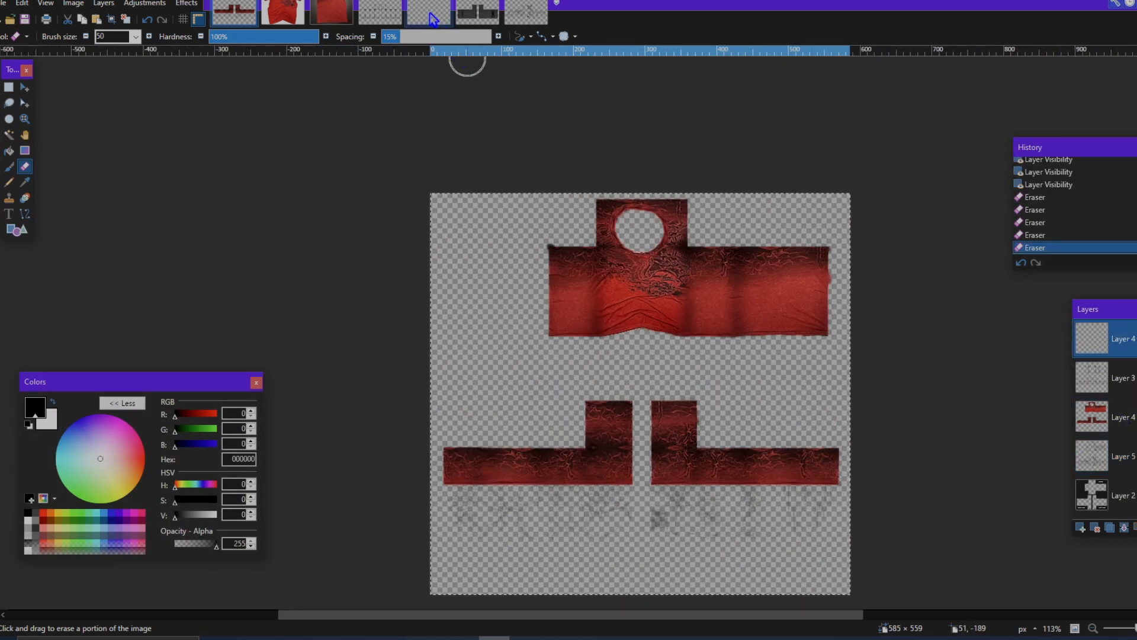
{"action": "left_click", "coordinate": [477, 13]}
{"action": "left_click", "coordinate": [444, 12]}
{"action": "left_click", "coordinate": [476, 15]}
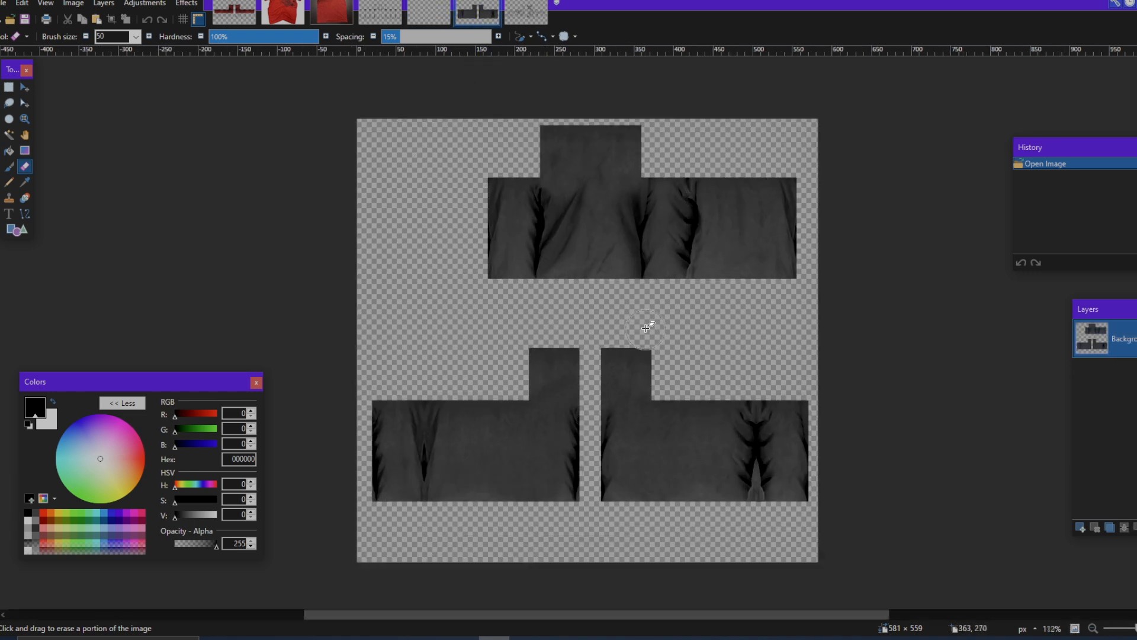
{"action": "scroll", "coordinate": [711, 172], "scroll_direction": "up", "scroll_amount": 2}
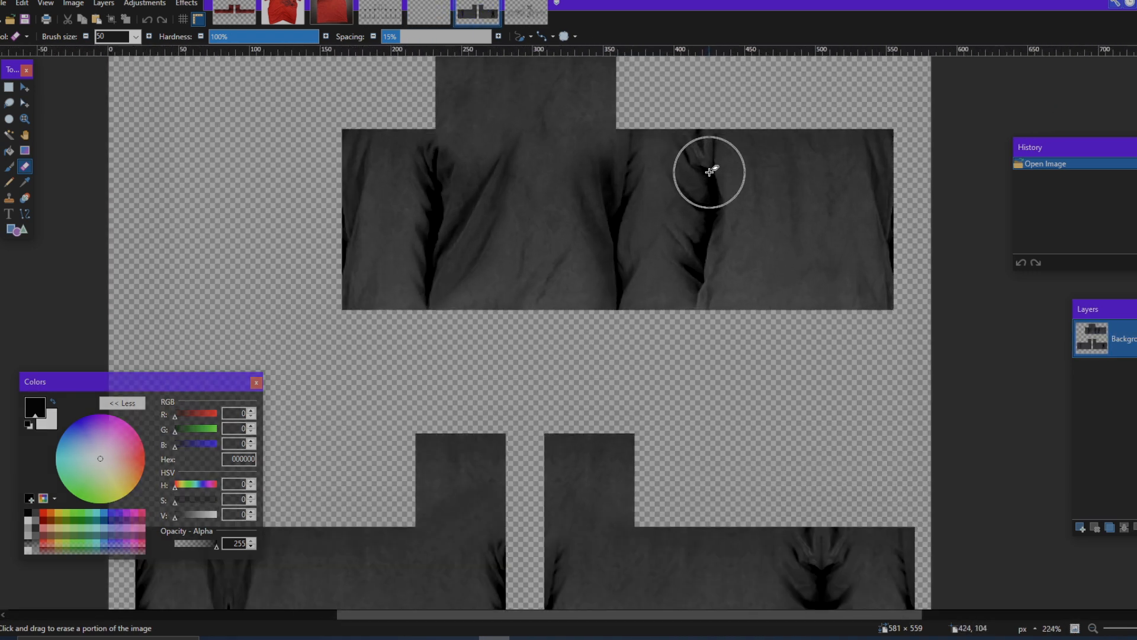
{"action": "scroll", "coordinate": [711, 172], "scroll_direction": "down", "scroll_amount": 3}
{"action": "left_click", "coordinate": [245, 18]}
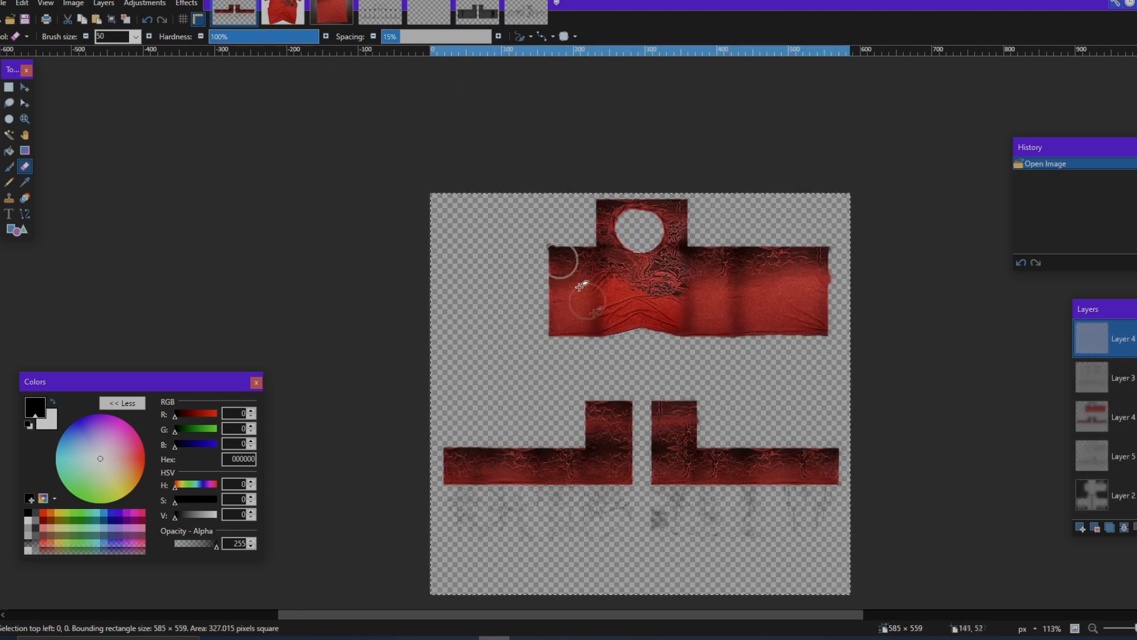
{"action": "scroll", "coordinate": [609, 343], "scroll_direction": "up", "scroll_amount": 3}
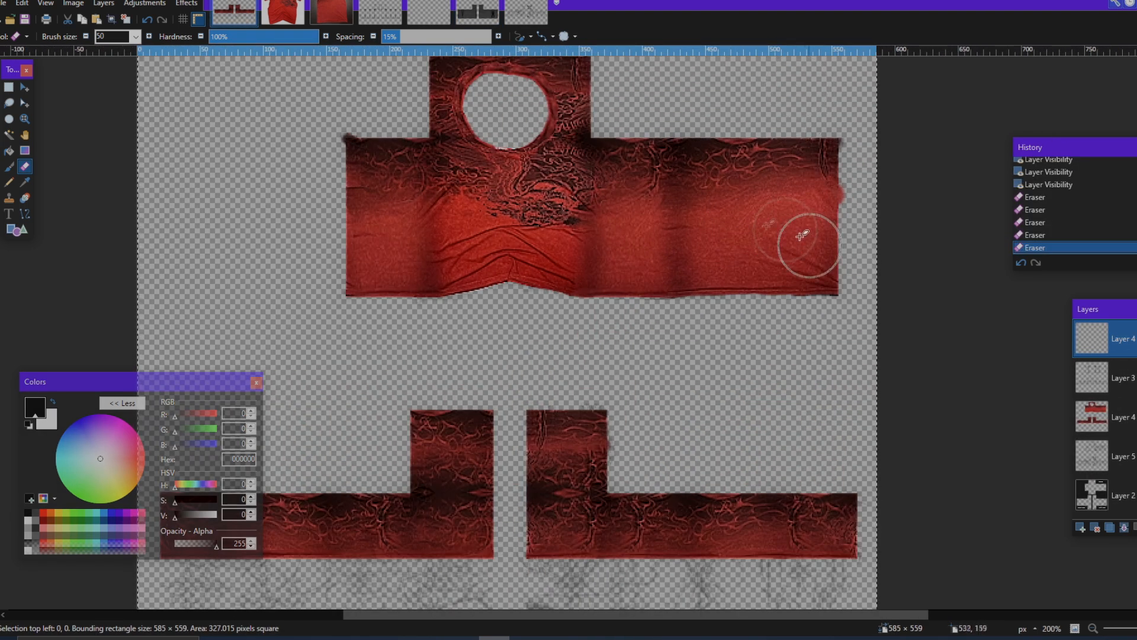
{"action": "scroll", "coordinate": [450, 297], "scroll_direction": "up", "scroll_amount": 2}
{"action": "scroll", "coordinate": [469, 256], "scroll_direction": "down", "scroll_amount": 3}
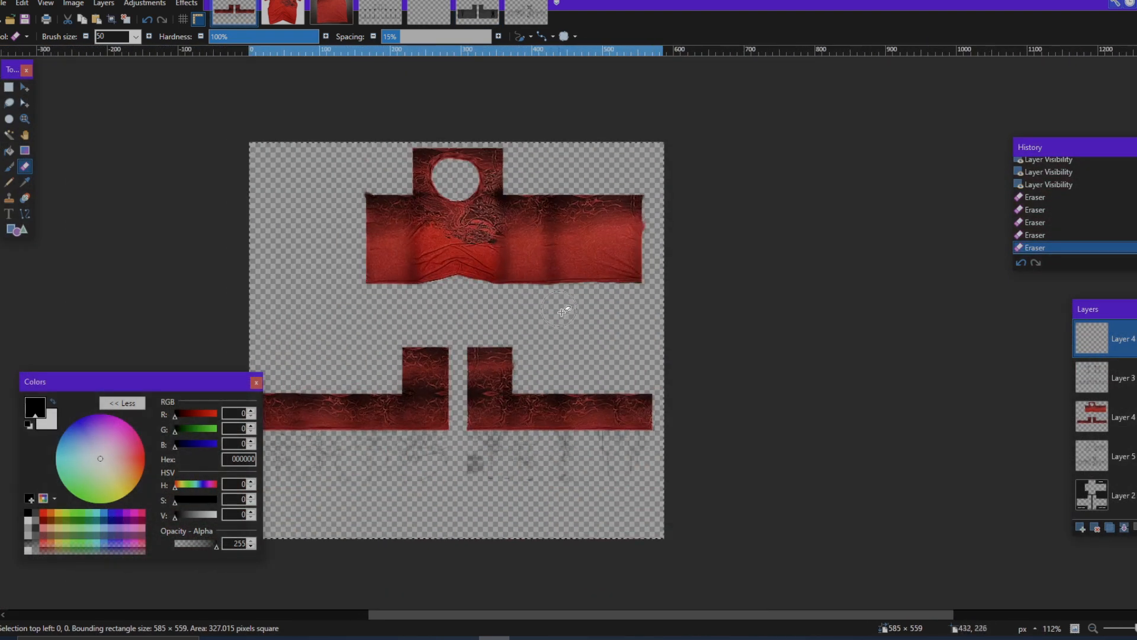
{"action": "key", "text": "ctrl+v"}
Step: Set the pasted fabric layer to the Overlay blend mode with an opacity of about 134
{"action": "key", "text": "F4"}
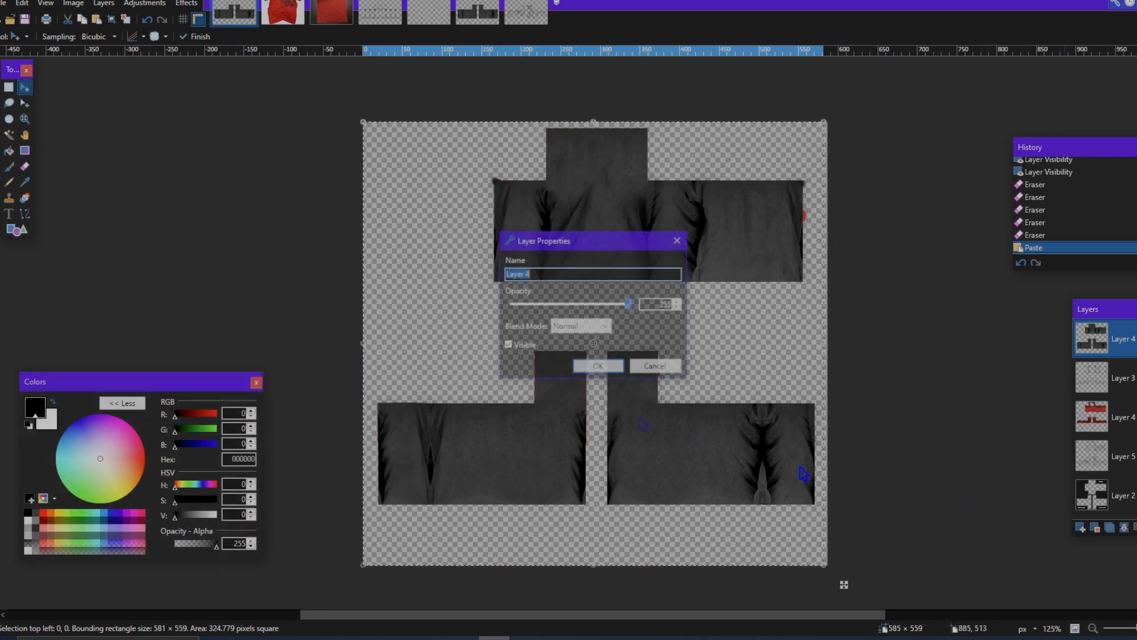
{"action": "left_click", "coordinate": [586, 330]}
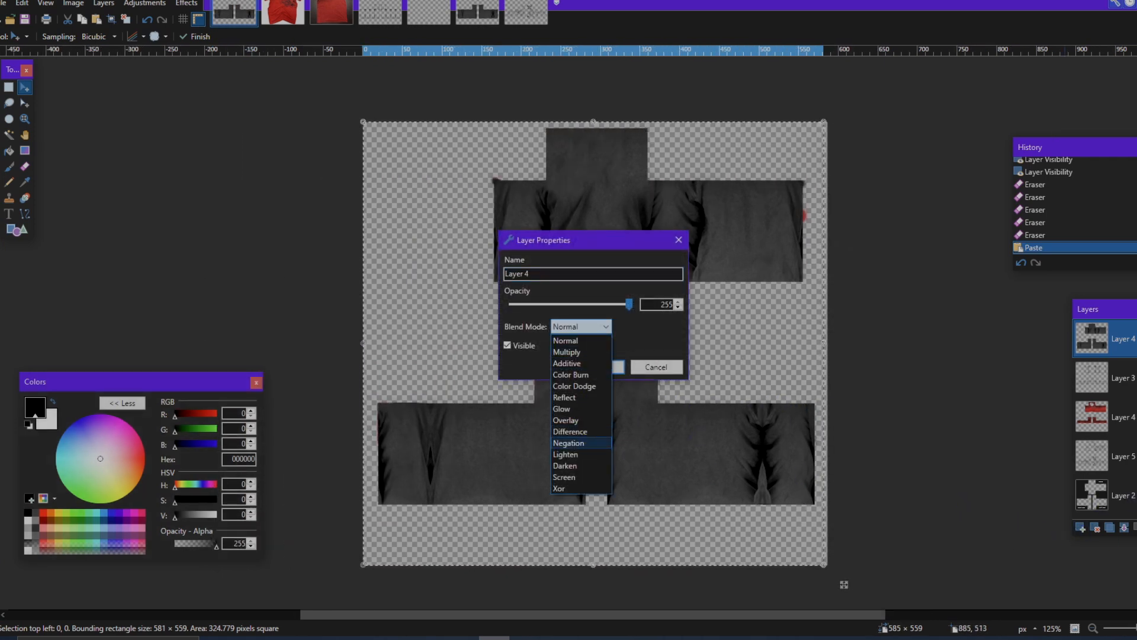
{"action": "left_click", "coordinate": [566, 421]}
{"action": "left_click_drag", "start_coordinate": [627, 245], "coordinate": [994, 302]}
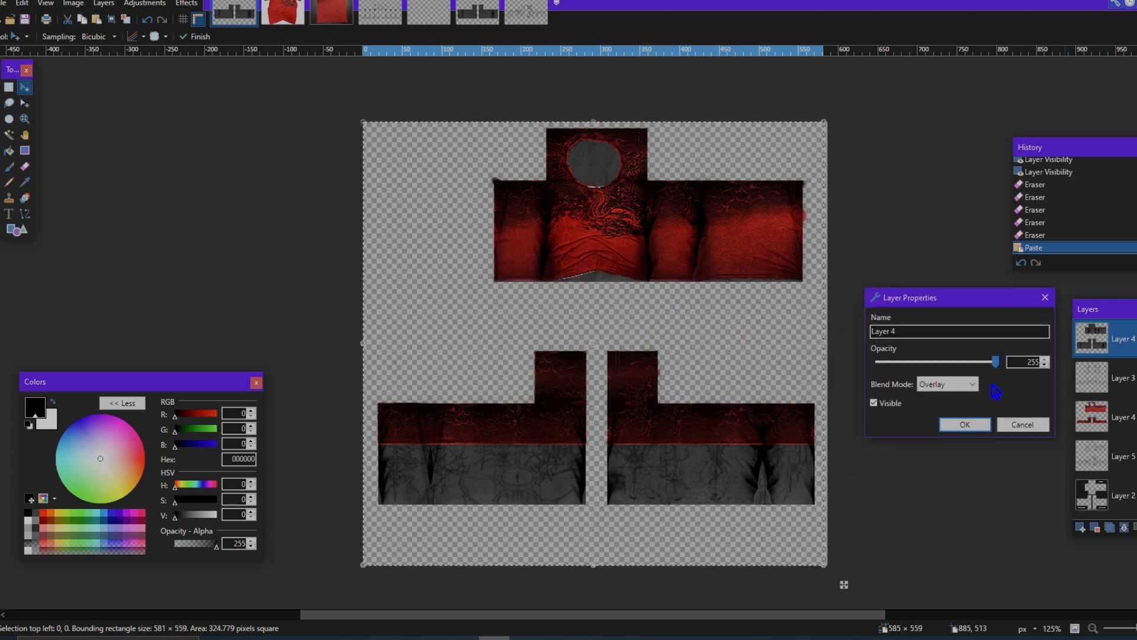
{"action": "mouse_move", "coordinate": [934, 363]}
{"action": "left_mouse_down"}
{"action": "mouse_move", "coordinate": [882, 363]}
{"action": "mouse_move", "coordinate": [1033, 368]}
{"action": "mouse_move", "coordinate": [894, 364]}
{"action": "mouse_move", "coordinate": [1027, 372]}
{"action": "mouse_move", "coordinate": [915, 363]}
{"action": "mouse_move", "coordinate": [939, 361]}
{"action": "mouse_move", "coordinate": [929, 361]}
{"action": "left_mouse_up"}
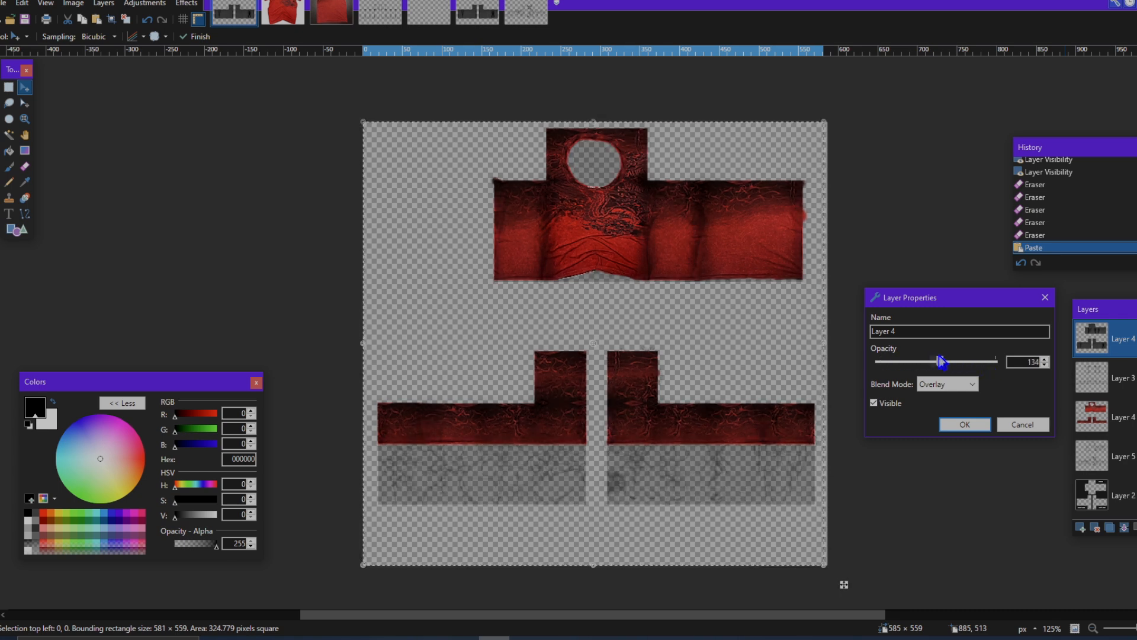
{"action": "left_click", "coordinate": [965, 424]}
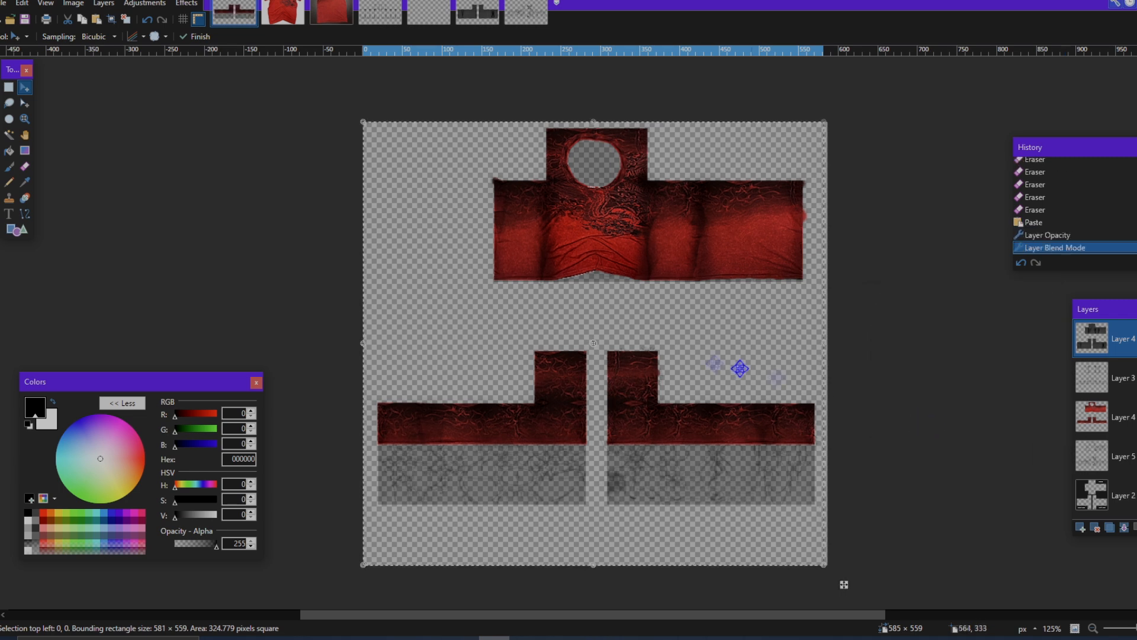
Step: Switch the Overlay fabric layer off and on to compare the clothing with and without it
{"action": "scroll", "coordinate": [699, 361], "scroll_direction": "up", "scroll_amount": 1}
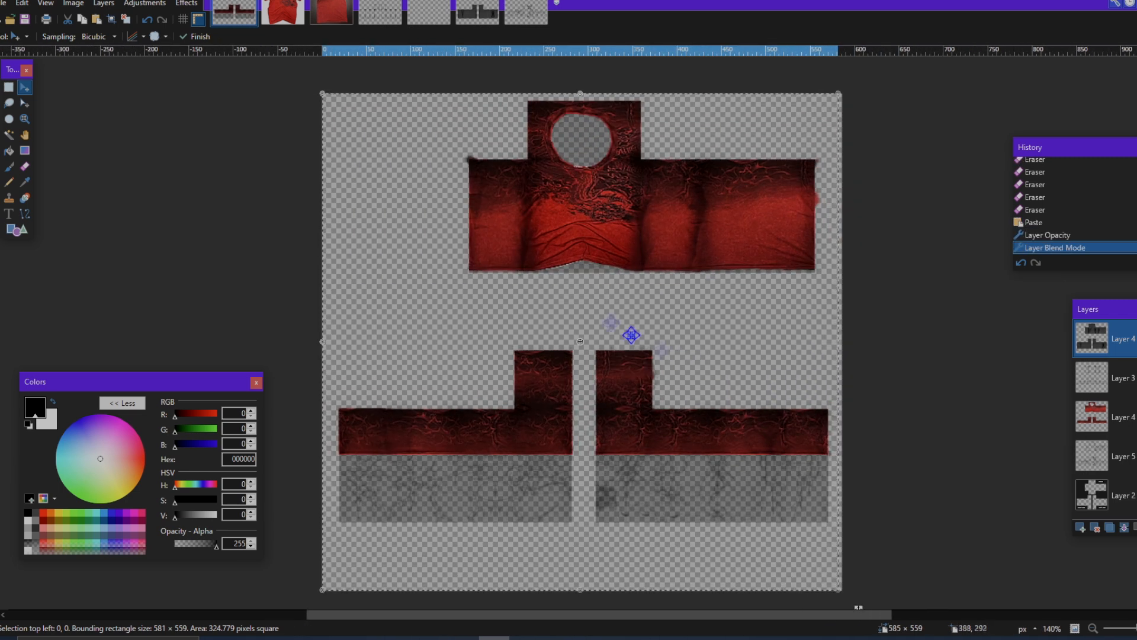
{"action": "left_click", "coordinate": [1135, 339]}
{"action": "left_click", "coordinate": [1134, 339]}
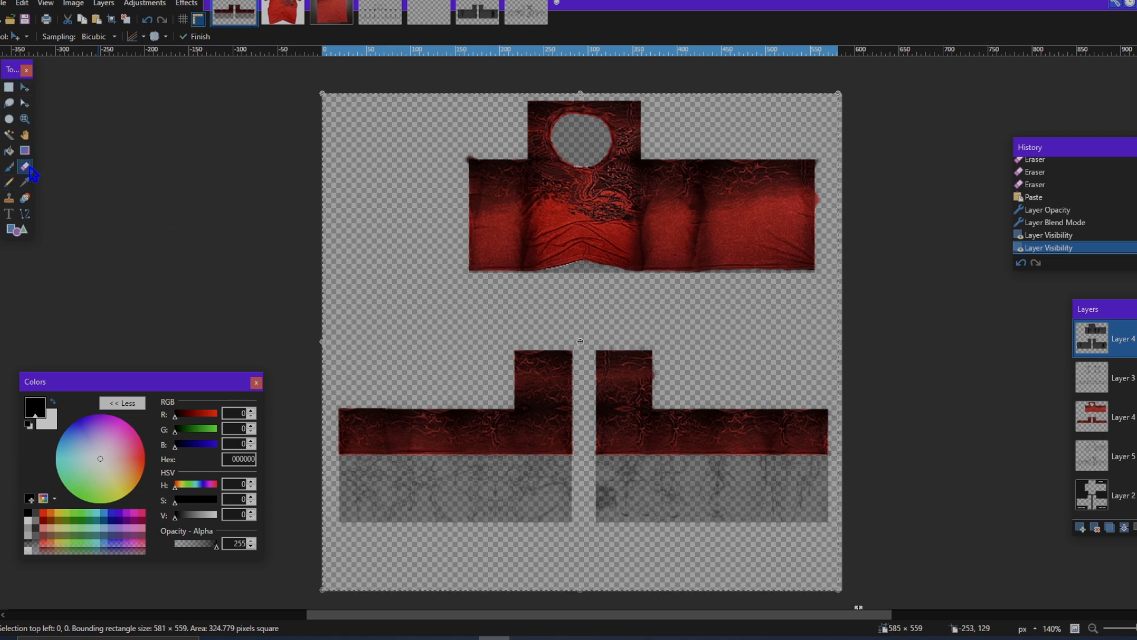
Step: Erase the overlay fabric showing below the torso's curved hem and inside the neck hole on the top layer
{"action": "left_click", "coordinate": [25, 168]}
{"action": "scroll", "coordinate": [508, 292], "scroll_direction": "up", "scroll_amount": 4}
{"action": "left_click_drag", "start_coordinate": [478, 283], "coordinate": [595, 281]}
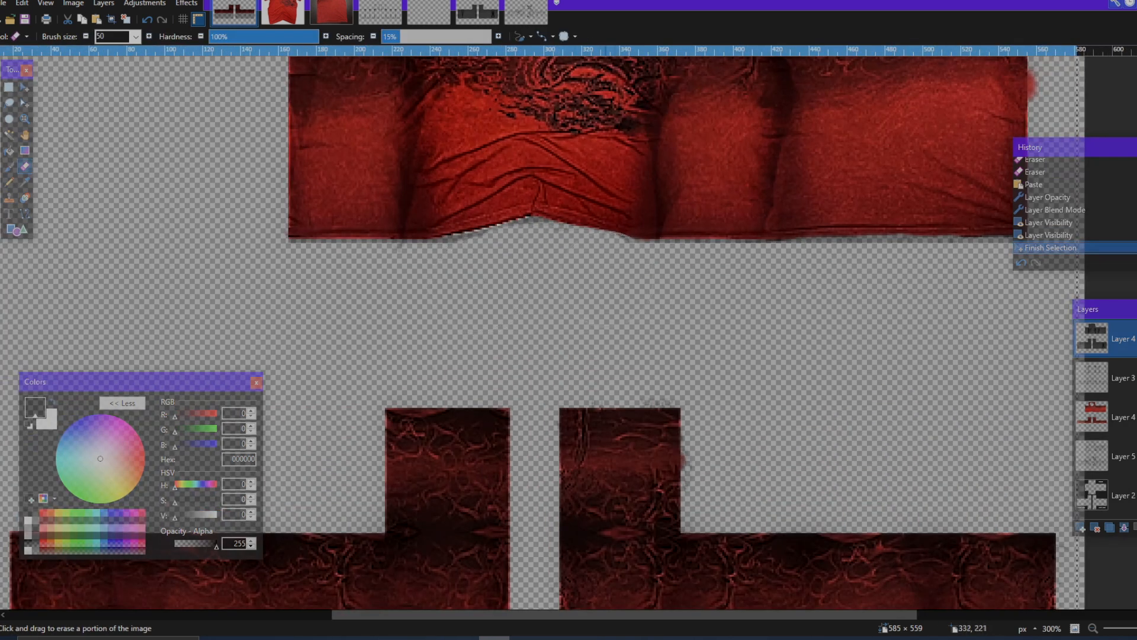
{"action": "left_click_drag", "start_coordinate": [708, 291], "coordinate": [707, 291]}
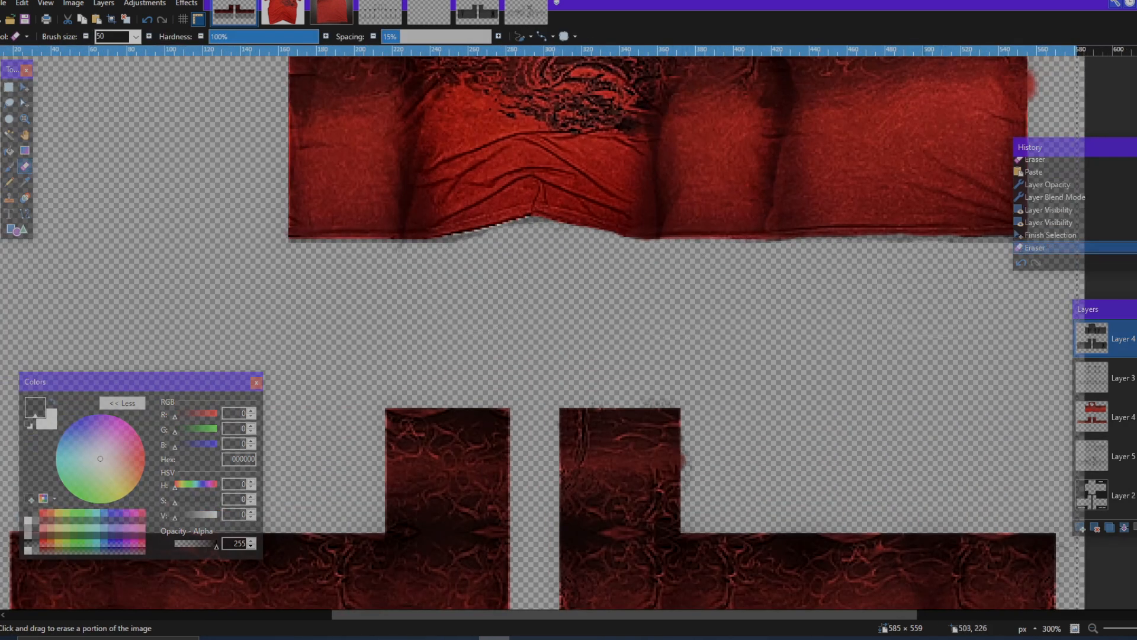
{"action": "left_click_drag", "start_coordinate": [965, 287], "coordinate": [967, 288]}
{"action": "scroll", "coordinate": [486, 310], "scroll_direction": "left", "scroll_amount": 2}
{"action": "left_click_drag", "start_coordinate": [456, 287], "coordinate": [637, 285]}
{"action": "scroll", "coordinate": [818, 304], "scroll_direction": "up", "scroll_amount": 3}
{"action": "scroll", "coordinate": [680, 249], "scroll_direction": "up", "scroll_amount": 3}
{"action": "mouse_move", "coordinate": [656, 357]}
{"action": "left_mouse_down"}
{"action": "mouse_move", "coordinate": [650, 349]}
{"action": "mouse_move", "coordinate": [705, 331]}
{"action": "mouse_move", "coordinate": [695, 327]}
{"action": "mouse_move", "coordinate": [651, 368]}
{"action": "mouse_move", "coordinate": [686, 370]}
{"action": "left_mouse_up"}
{"action": "scroll", "coordinate": [715, 356], "scroll_direction": "down", "scroll_amount": 5}
{"action": "scroll", "coordinate": [766, 356], "scroll_direction": "down", "scroll_amount": 7}
Step: Delete the overlay fabric across the full canvas width below the sleeves' lower edges on the top layer
{"action": "key", "text": "s"}
{"action": "mouse_move", "coordinate": [329, 500]}
{"action": "left_mouse_down"}
{"action": "mouse_move", "coordinate": [983, 318]}
{"action": "mouse_move", "coordinate": [964, 268]}
{"action": "left_mouse_up"}
{"action": "scroll", "coordinate": [982, 318], "scroll_direction": "right", "scroll_amount": 5}
{"action": "scroll", "coordinate": [960, 277], "scroll_direction": "up", "scroll_amount": 5}
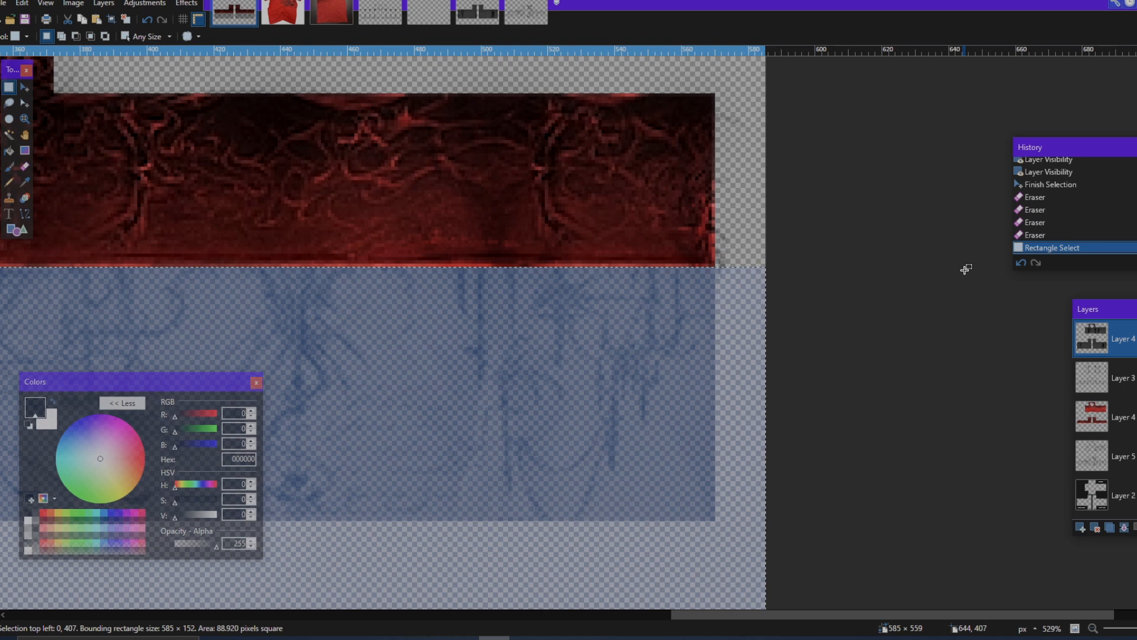
{"action": "key", "text": "Delete"}
{"action": "scroll", "coordinate": [596, 320], "scroll_direction": "down", "scroll_amount": 5}
{"action": "scroll", "coordinate": [594, 323], "scroll_direction": "down", "scroll_amount": 4}
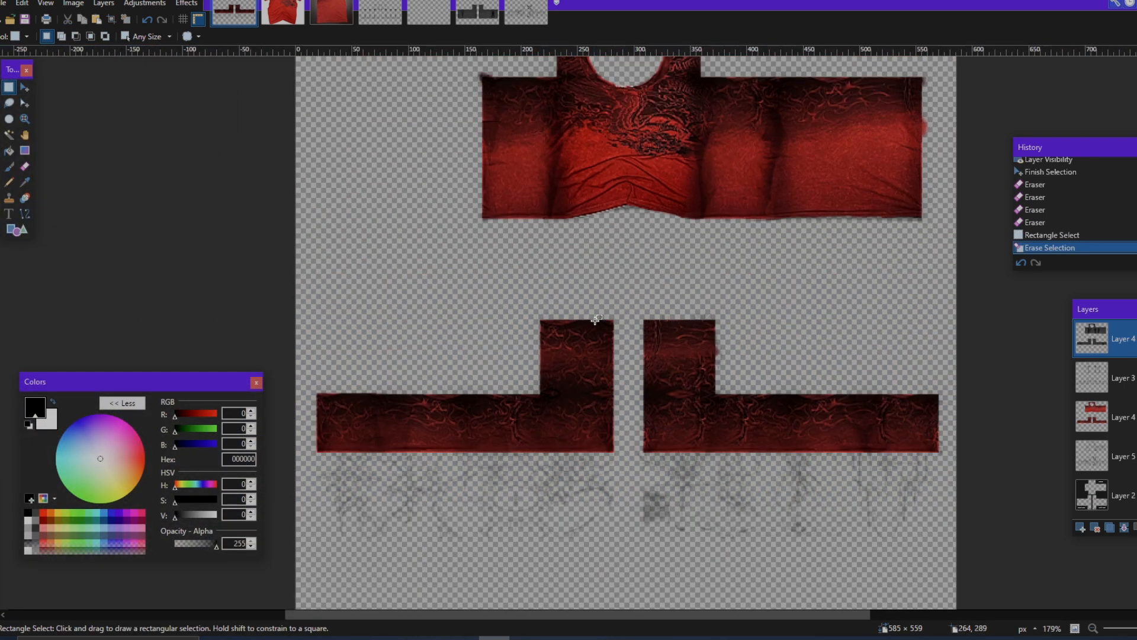
{"action": "scroll", "coordinate": [645, 343], "scroll_direction": "left", "scroll_amount": 1}
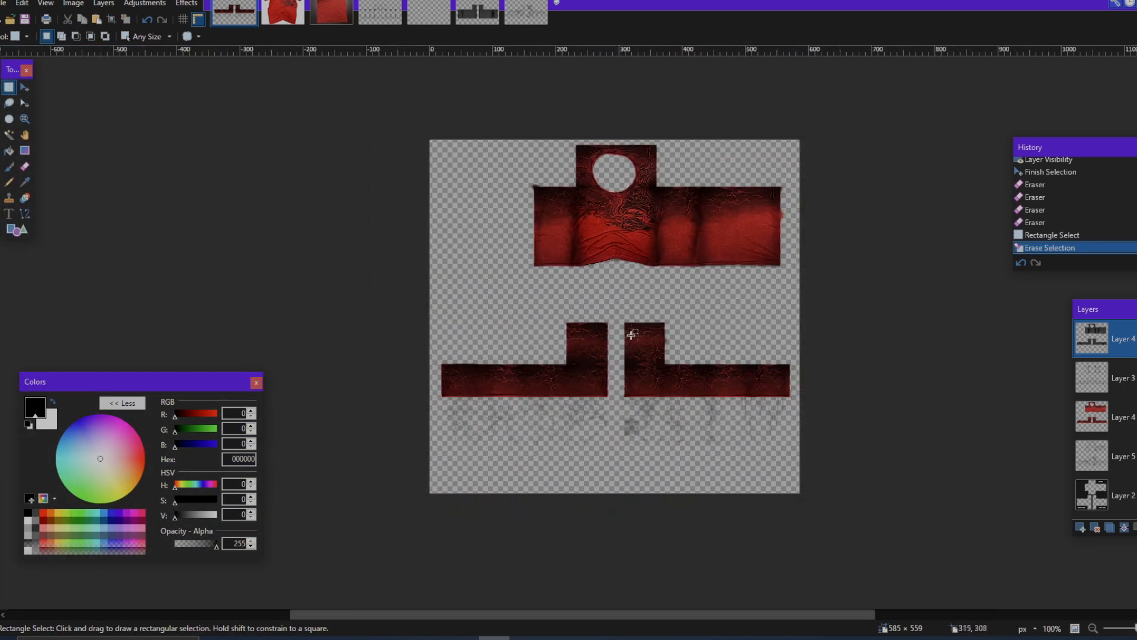
{"action": "scroll", "coordinate": [728, 334], "scroll_direction": "up", "scroll_amount": 1}
{"action": "left_click", "coordinate": [1136, 378]}
{"action": "left_click", "coordinate": [1136, 378]}
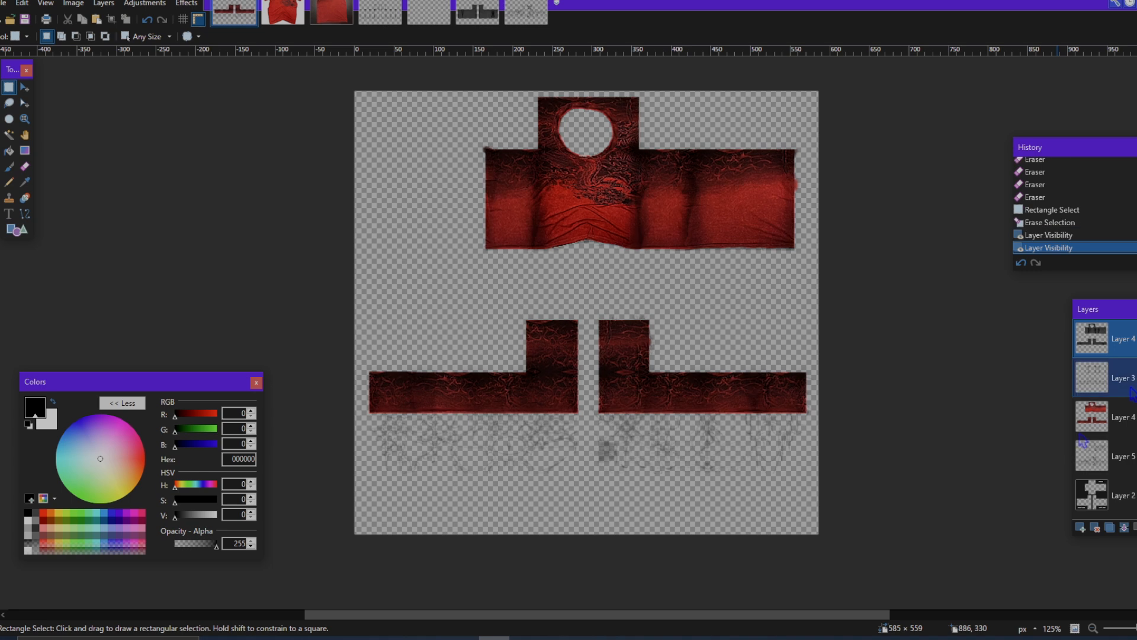
Step: Add a new layer, paste the cross necklace image onto it, and shift it upward so it hangs around the neck hole
{"action": "left_click", "coordinate": [1082, 528]}
{"action": "left_click", "coordinate": [381, 12]}
{"action": "left_click", "coordinate": [429, 11]}
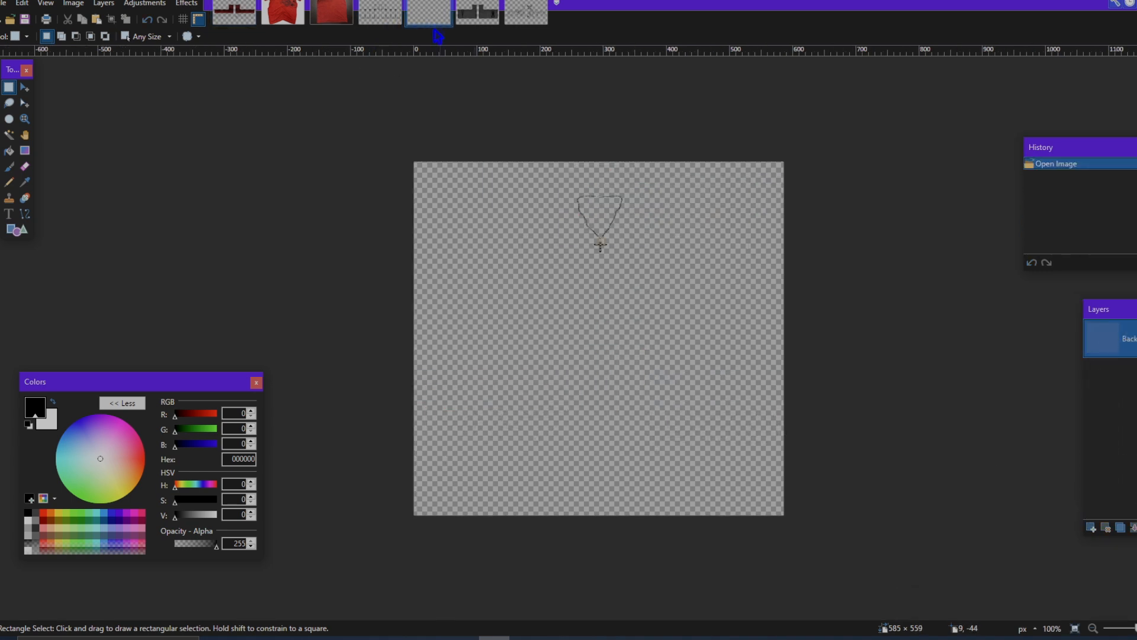
{"action": "left_click", "coordinate": [244, 23]}
{"action": "key", "text": "ctrl+v"}
{"action": "scroll", "coordinate": [689, 281], "scroll_direction": "up", "scroll_amount": 2}
{"action": "left_click_drag", "start_coordinate": [688, 280], "coordinate": [649, 294]}
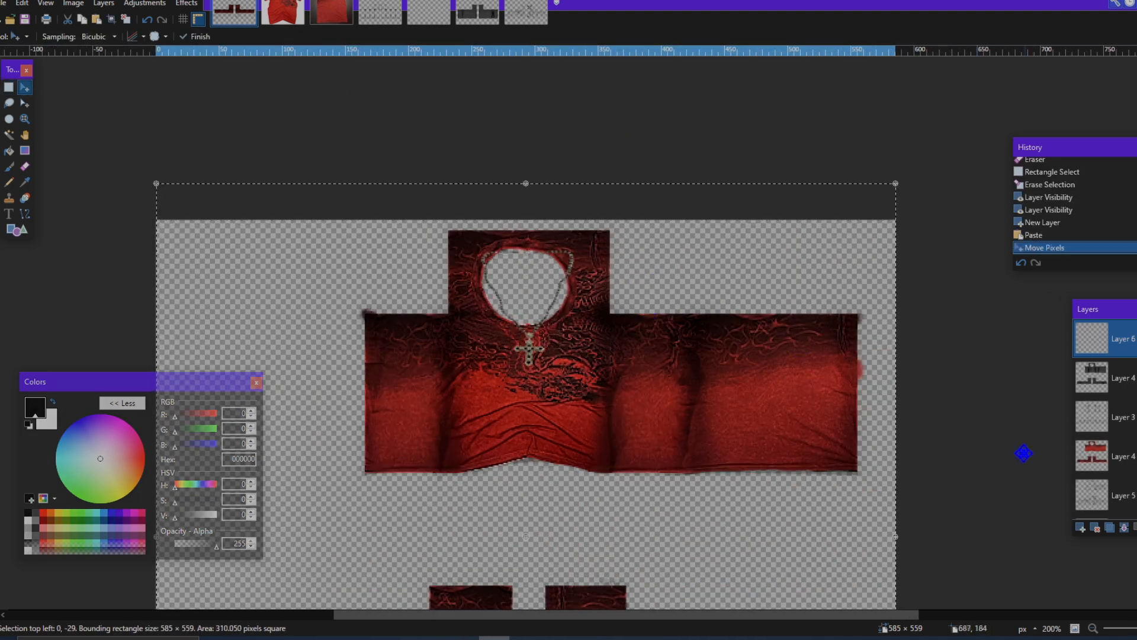
{"action": "key", "text": "ctrl+d"}
Step: Switch the necklace layer off and on to compare the clothing with and without it
{"action": "left_click", "coordinate": [1122, 460]}
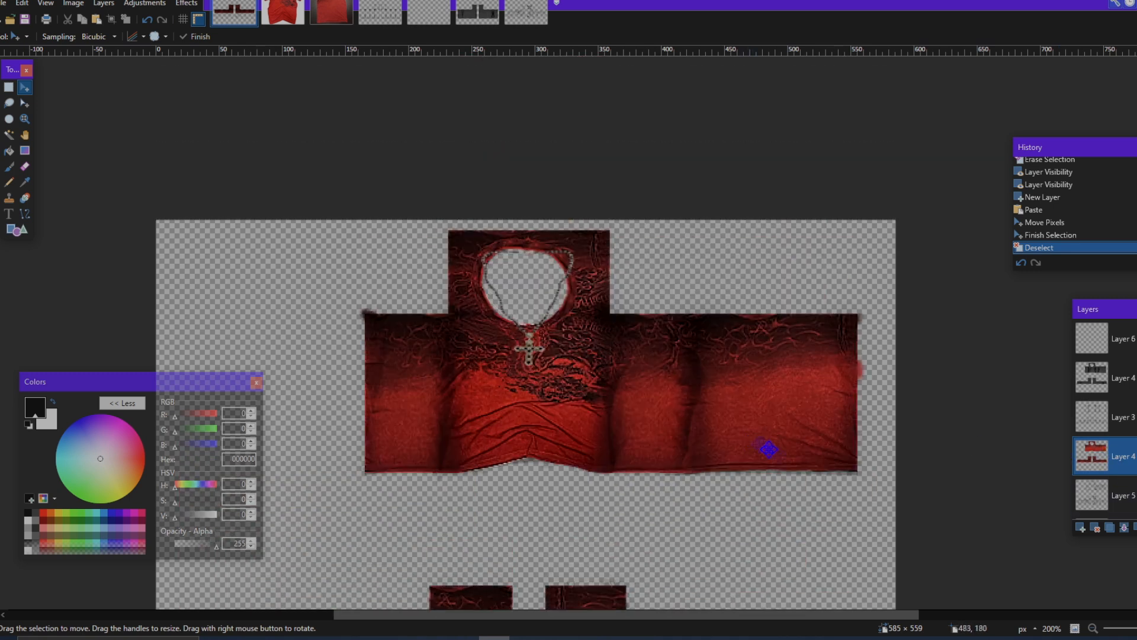
{"action": "left_click", "coordinate": [1124, 344]}
{"action": "left_click", "coordinate": [1136, 339]}
{"action": "left_click", "coordinate": [1136, 339]}
Step: Select the necklace, rotate it to an angle of -6.45°, and stretch it slightly downward on the chest
{"action": "scroll", "coordinate": [546, 369], "scroll_direction": "down", "scroll_amount": 2}
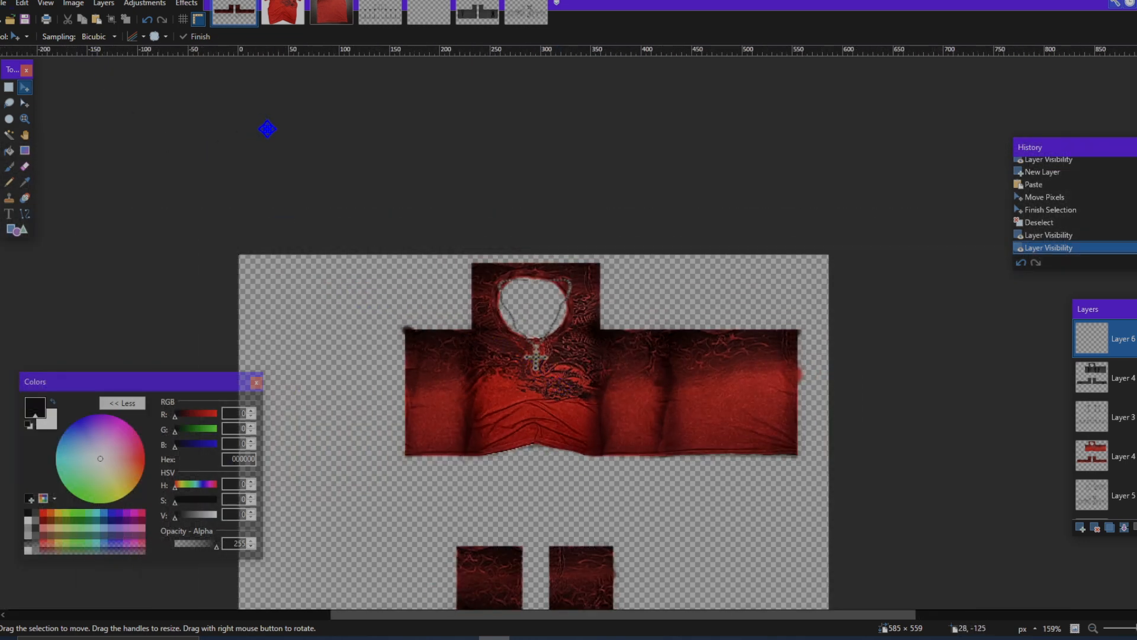
{"action": "left_click", "coordinate": [9, 87]}
{"action": "left_click_drag", "start_coordinate": [474, 263], "coordinate": [595, 413]}
{"action": "left_click", "coordinate": [24, 89]}
{"action": "key", "text": "ctrl+d"}
{"action": "scroll", "coordinate": [578, 310], "scroll_direction": "up", "scroll_amount": 4}
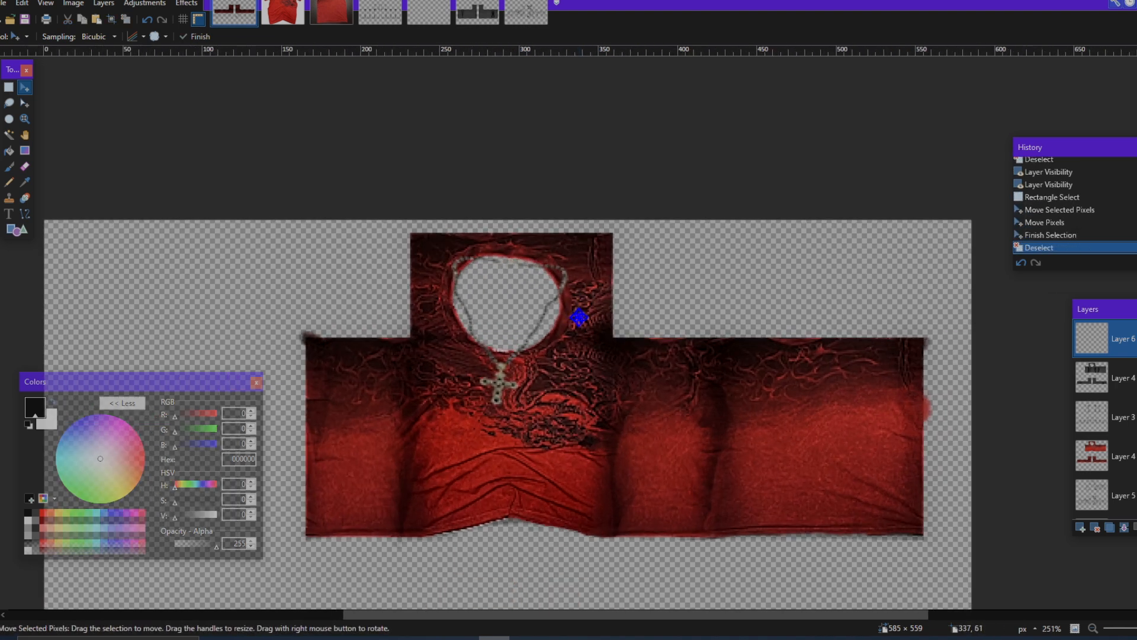
{"action": "key", "text": "ctrl+z"}
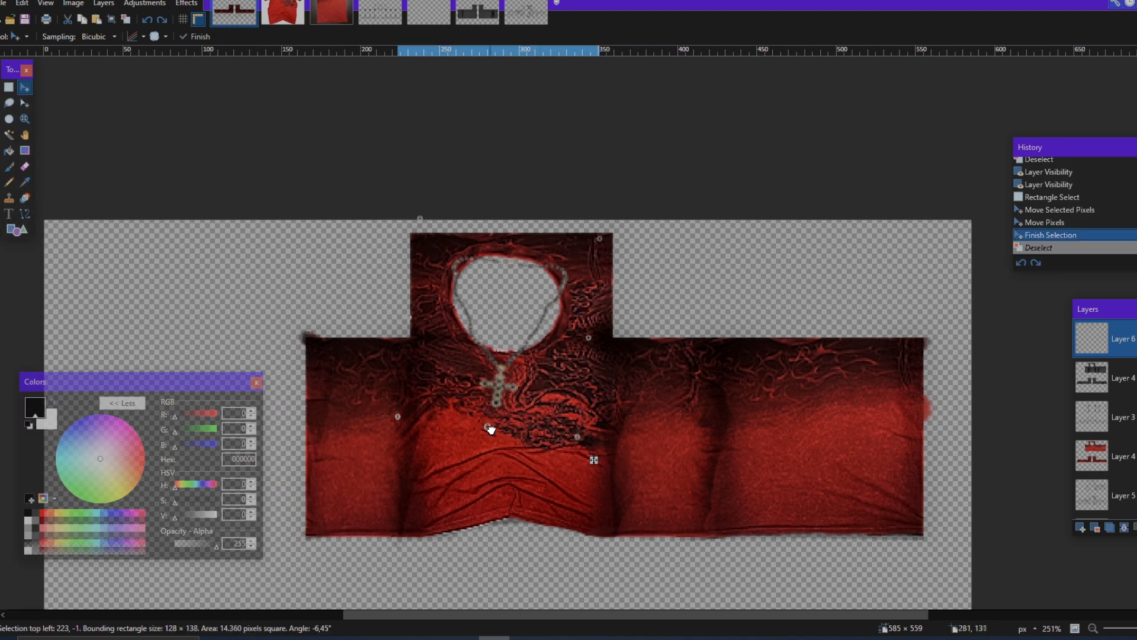
{"action": "left_click", "coordinate": [489, 434]}
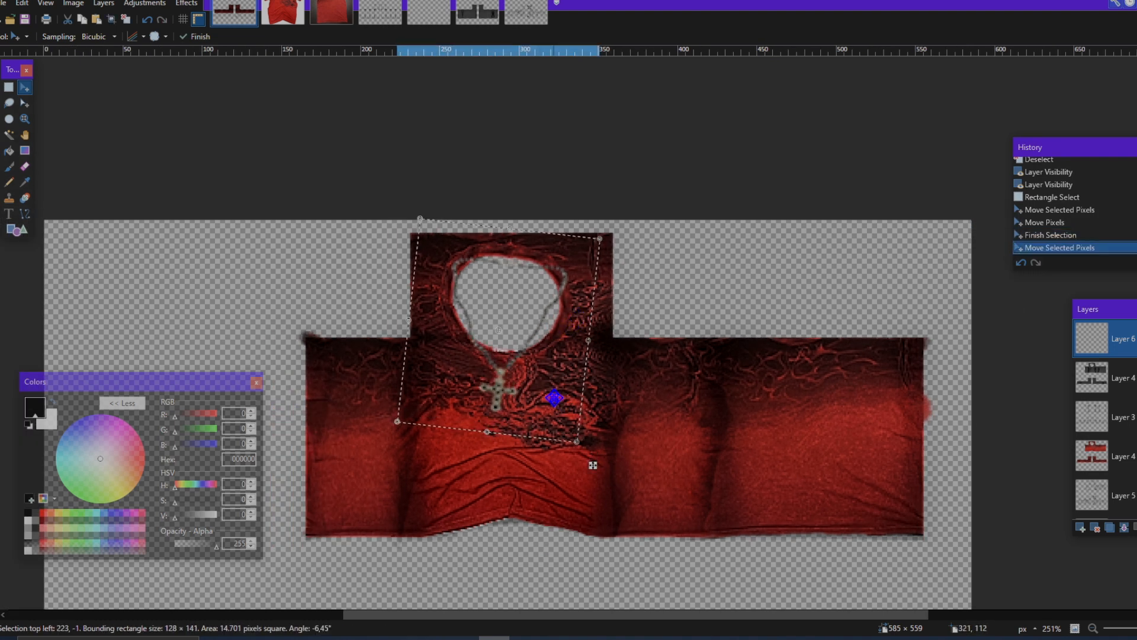
{"action": "key", "text": "ctrl+d"}
{"action": "scroll", "coordinate": [614, 409], "scroll_direction": "down", "scroll_amount": 7}
{"action": "scroll", "coordinate": [615, 404], "scroll_direction": "down", "scroll_amount": 2}
{"action": "scroll", "coordinate": [619, 377], "scroll_direction": "up", "scroll_amount": 7}
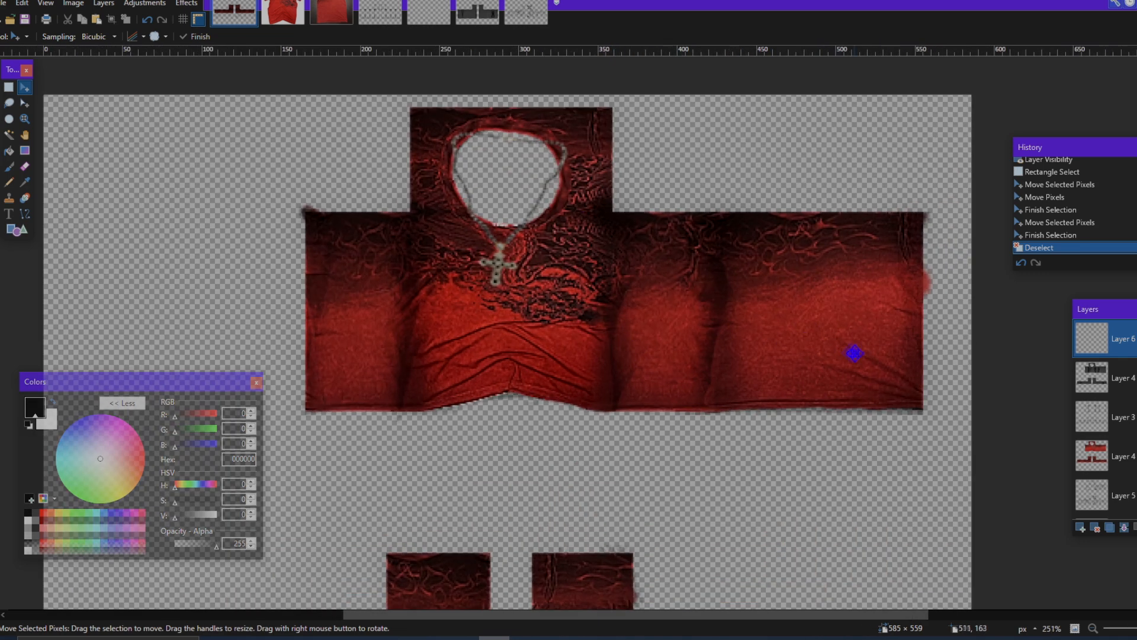
Step: Open the Liquify effect on the necklace layer and use the clothing image from the clipboard as its background
{"action": "left_click", "coordinate": [194, 6]}
{"action": "mouse_move", "coordinate": [259, 240]}
{"action": "left_click", "coordinate": [373, 270]}
{"action": "right_click", "coordinate": [736, 389]}
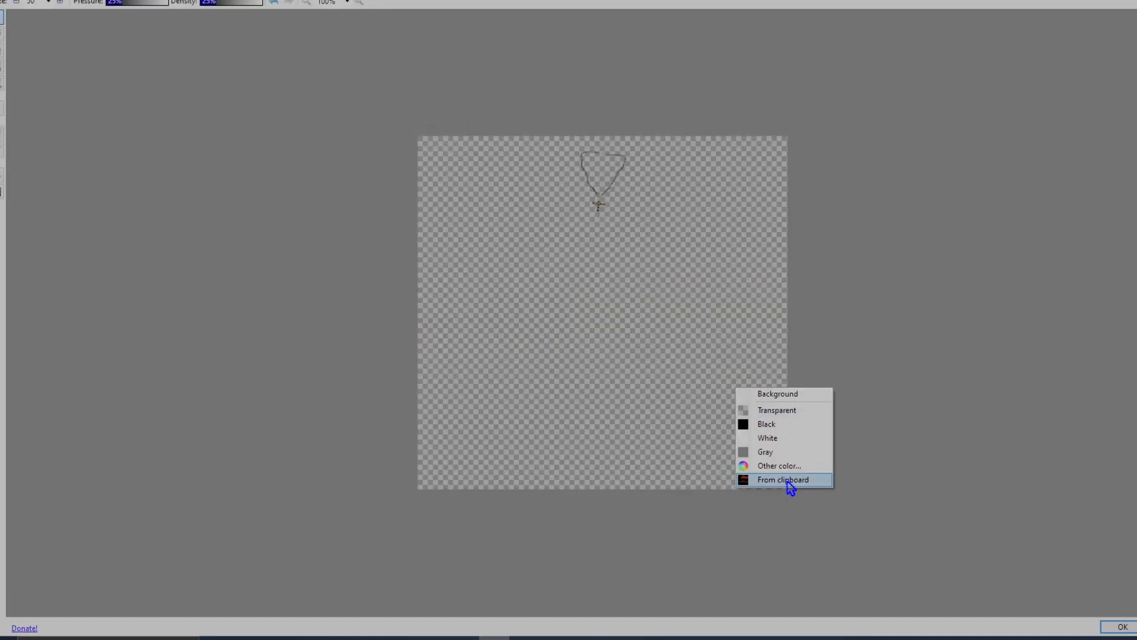
{"action": "right_click", "coordinate": [680, 399]}
{"action": "left_click", "coordinate": [748, 492]}
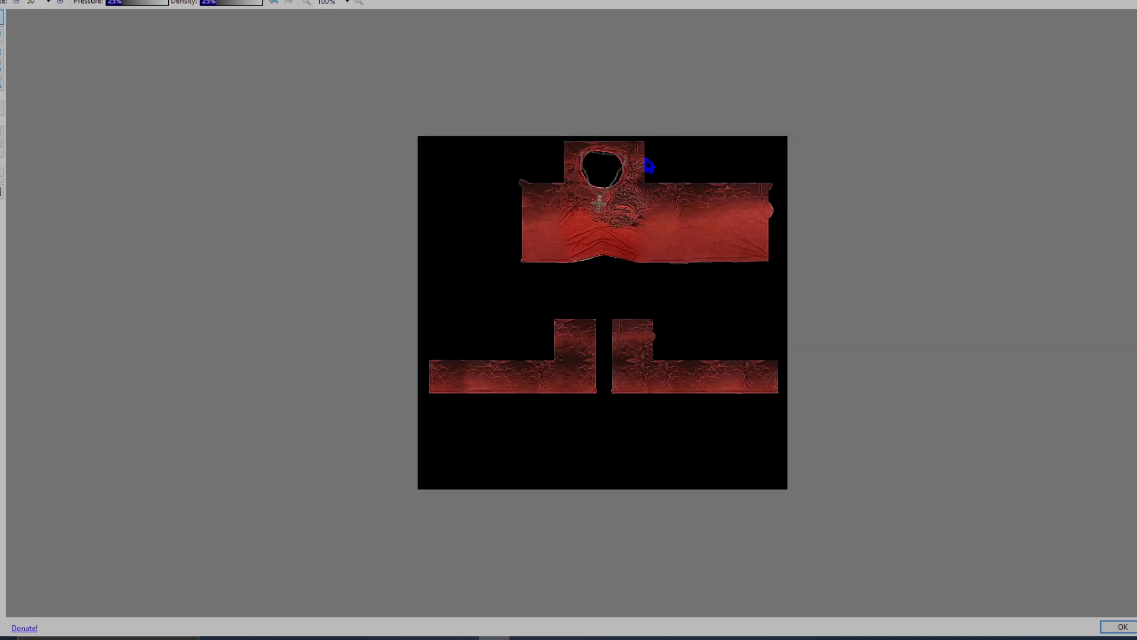
{"action": "scroll", "coordinate": [617, 135], "scroll_direction": "up", "scroll_amount": 4}
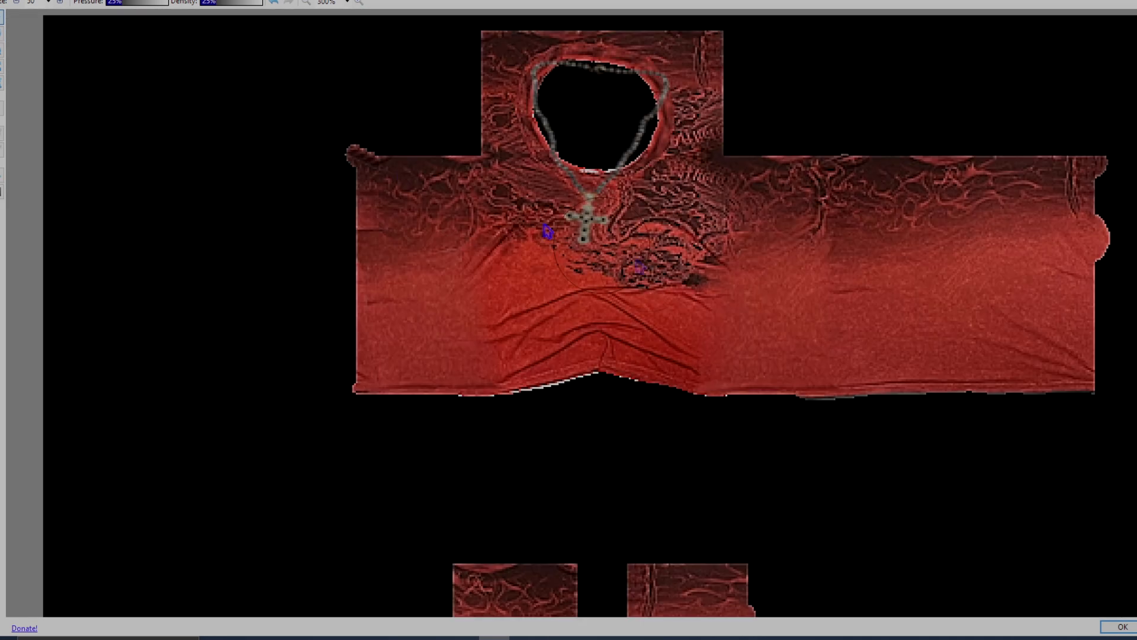
Step: Liquify the necklace chain with a size 90 brush so it follows the rim of the neck hole
{"action": "left_click", "coordinate": [48, 2]}
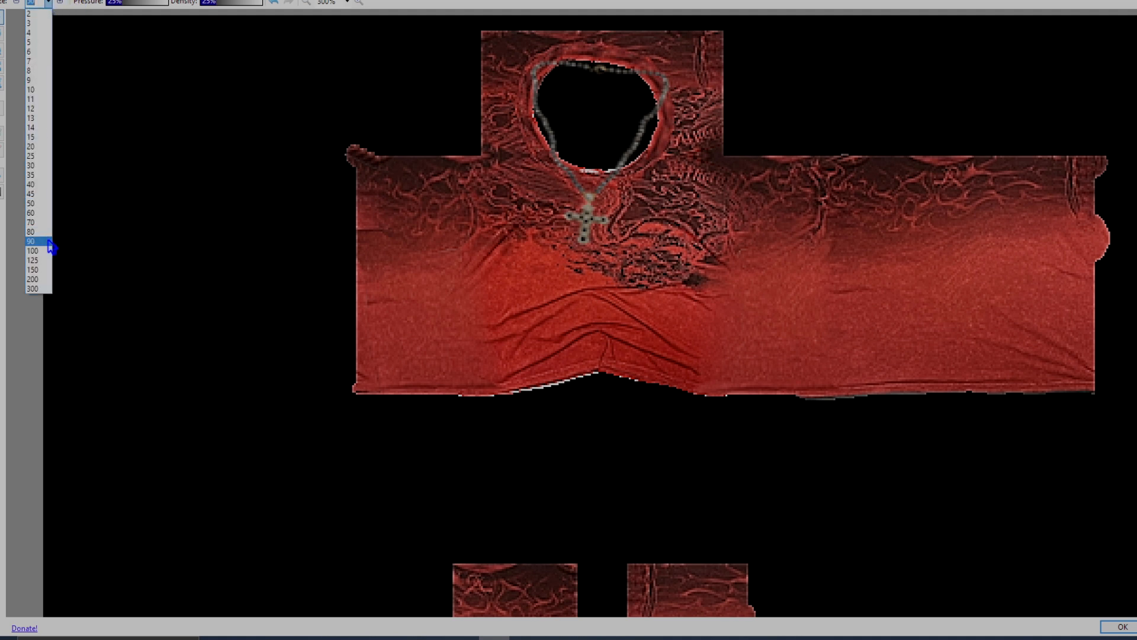
{"action": "left_click", "coordinate": [35, 241]}
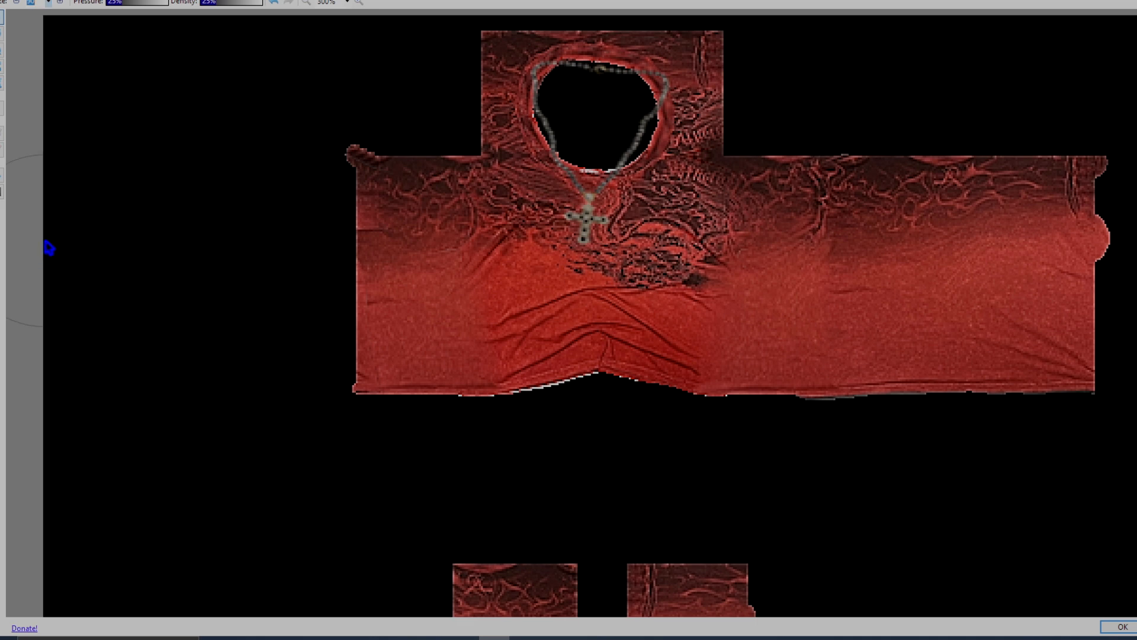
{"action": "scroll", "coordinate": [665, 131], "scroll_direction": "up", "scroll_amount": 4}
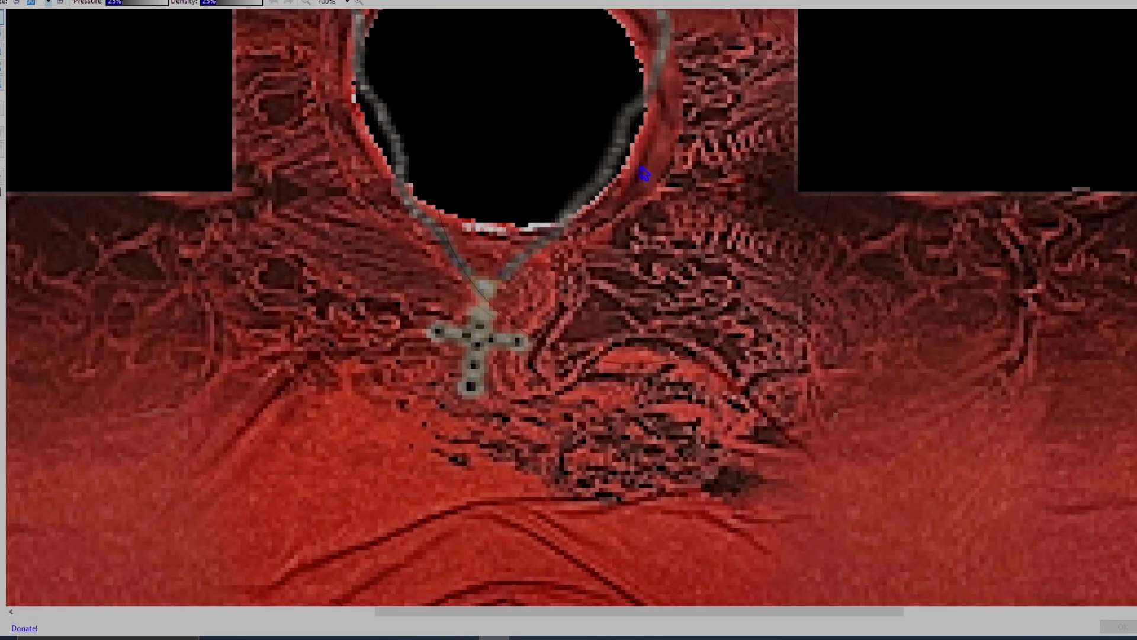
{"action": "scroll", "coordinate": [678, 145], "scroll_direction": "down", "scroll_amount": 3}
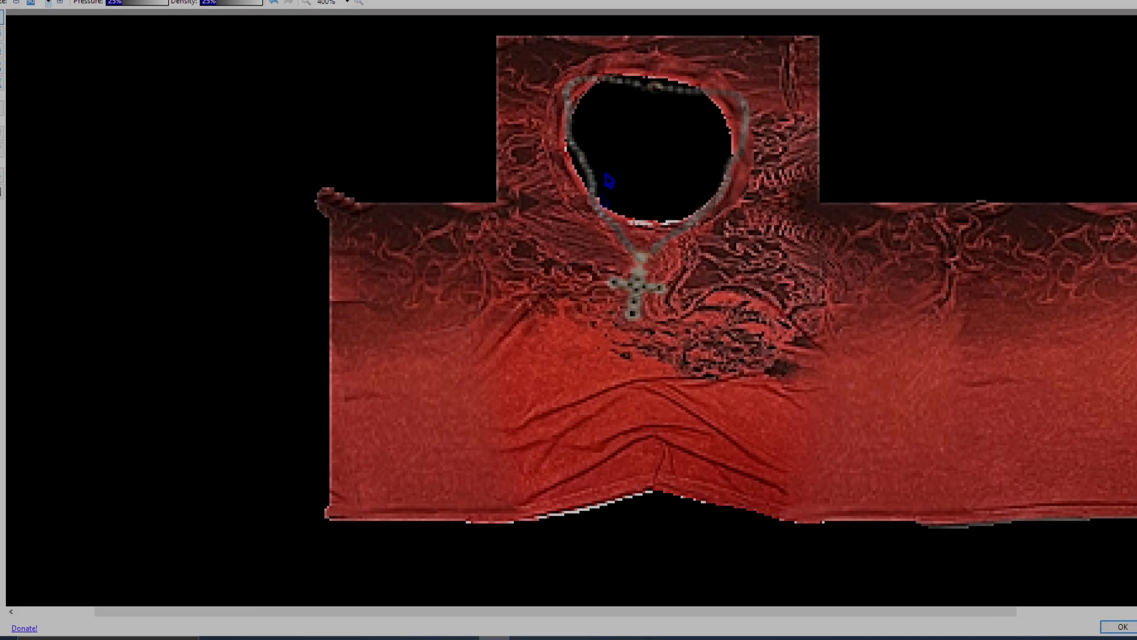
{"action": "mouse_move", "coordinate": [574, 86]}
{"action": "left_mouse_down"}
{"action": "mouse_move", "coordinate": [658, 83]}
{"action": "mouse_move", "coordinate": [737, 115]}
{"action": "mouse_move", "coordinate": [656, 89]}
{"action": "mouse_move", "coordinate": [736, 144]}
{"action": "mouse_move", "coordinate": [756, 117]}
{"action": "mouse_move", "coordinate": [624, 83]}
{"action": "mouse_move", "coordinate": [654, 160]}
{"action": "left_mouse_up"}
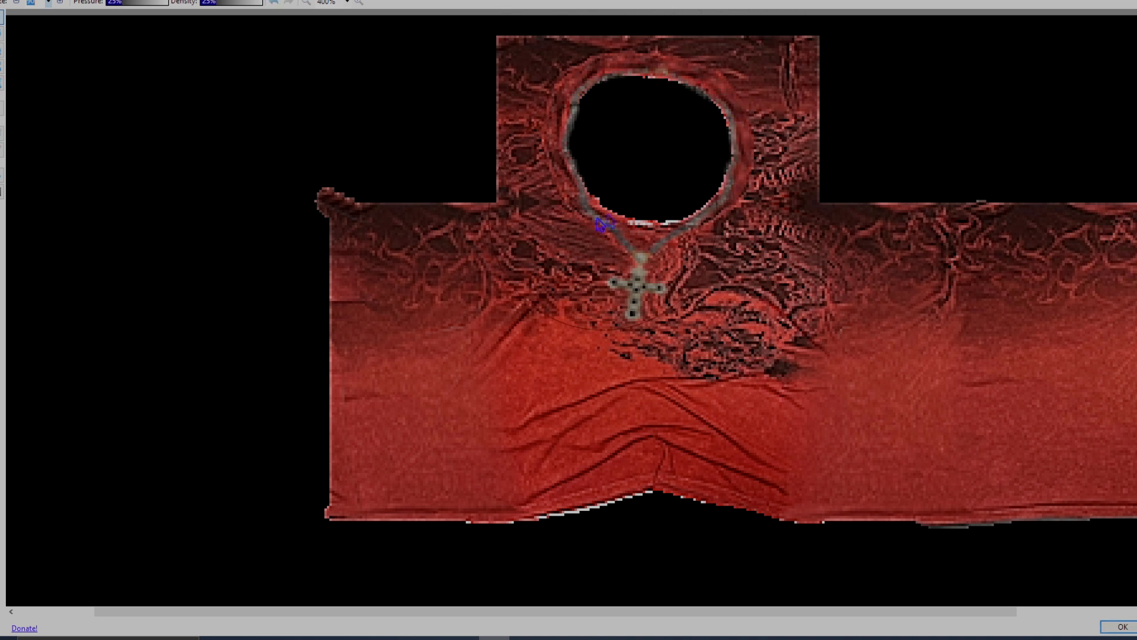
{"action": "scroll", "coordinate": [592, 199], "scroll_direction": "down", "scroll_amount": 2}
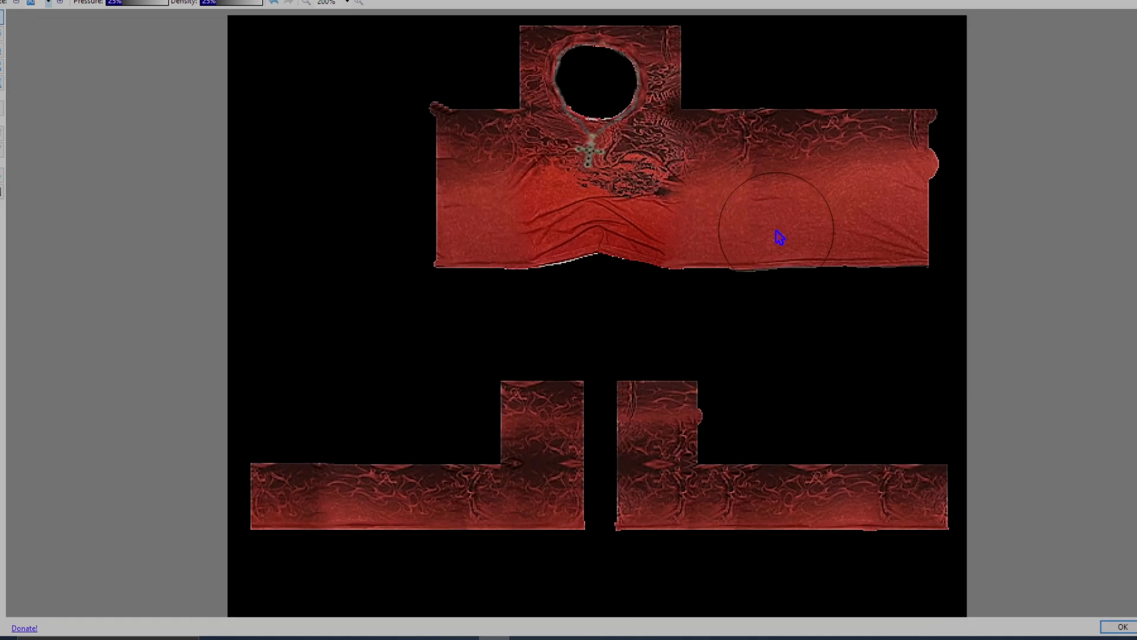
{"action": "left_click", "coordinate": [1124, 627]}
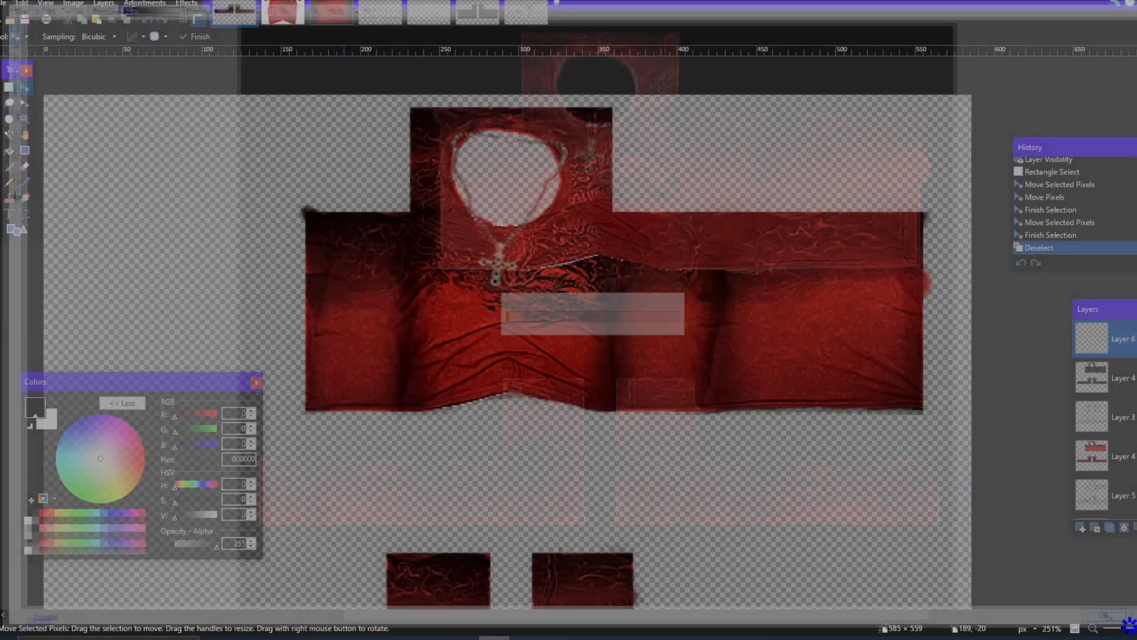
Step: Duplicate the necklace layer and blacken the lower copy with Hue / Saturation+ at saturation -100 and lightness -100
{"action": "scroll", "coordinate": [671, 361], "scroll_direction": "up", "scroll_amount": 4}
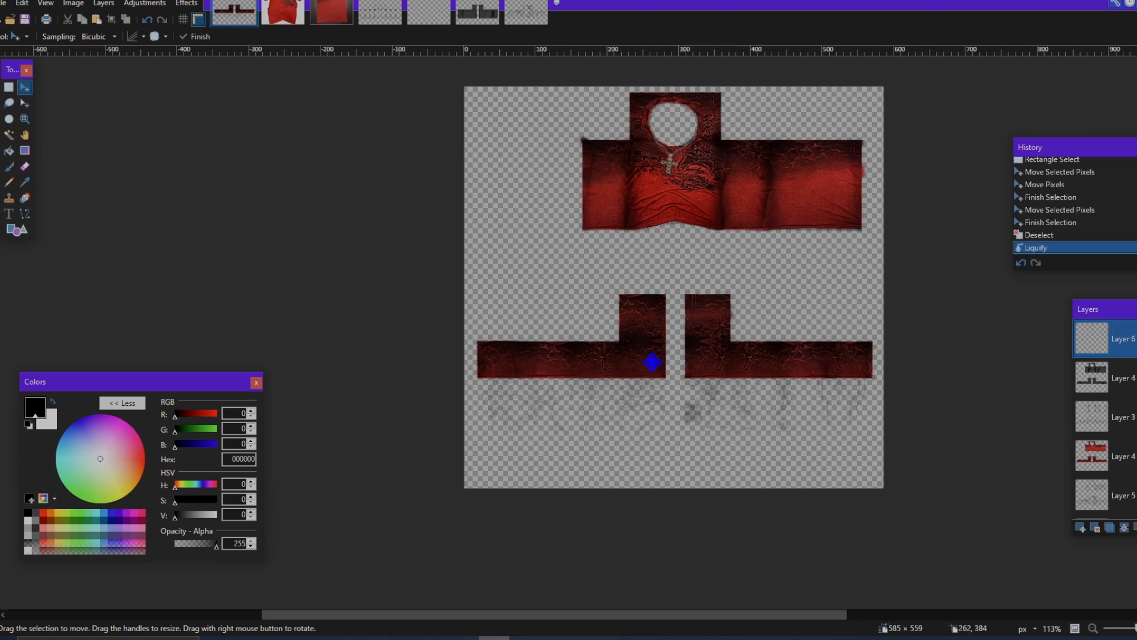
{"action": "scroll", "coordinate": [1030, 473], "scroll_direction": "down", "scroll_amount": 2}
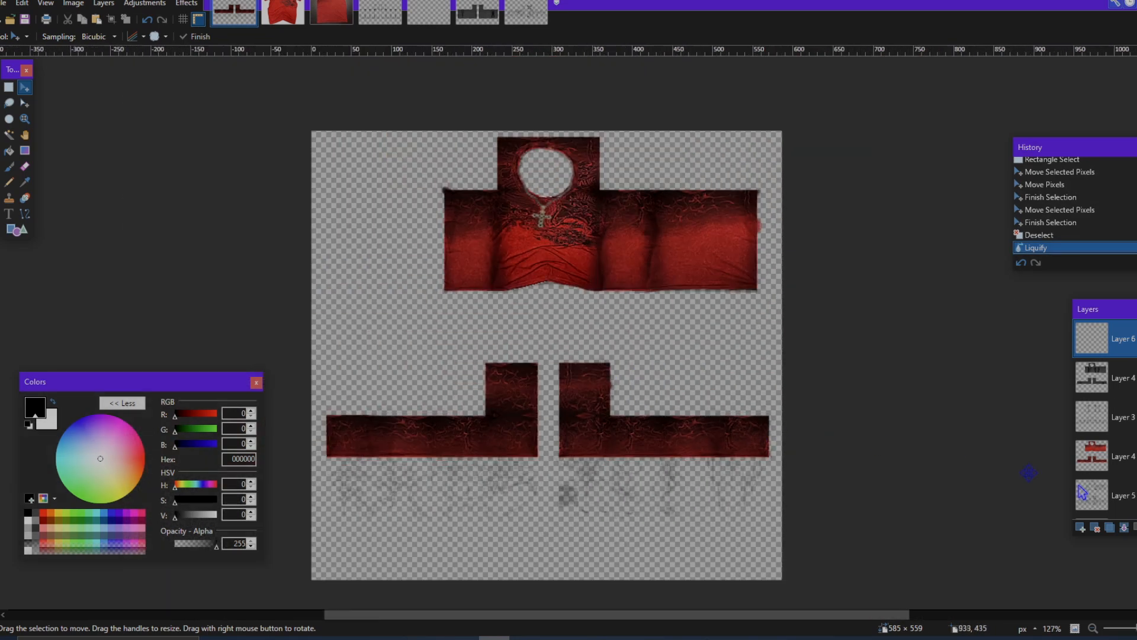
{"action": "left_click", "coordinate": [1112, 527]}
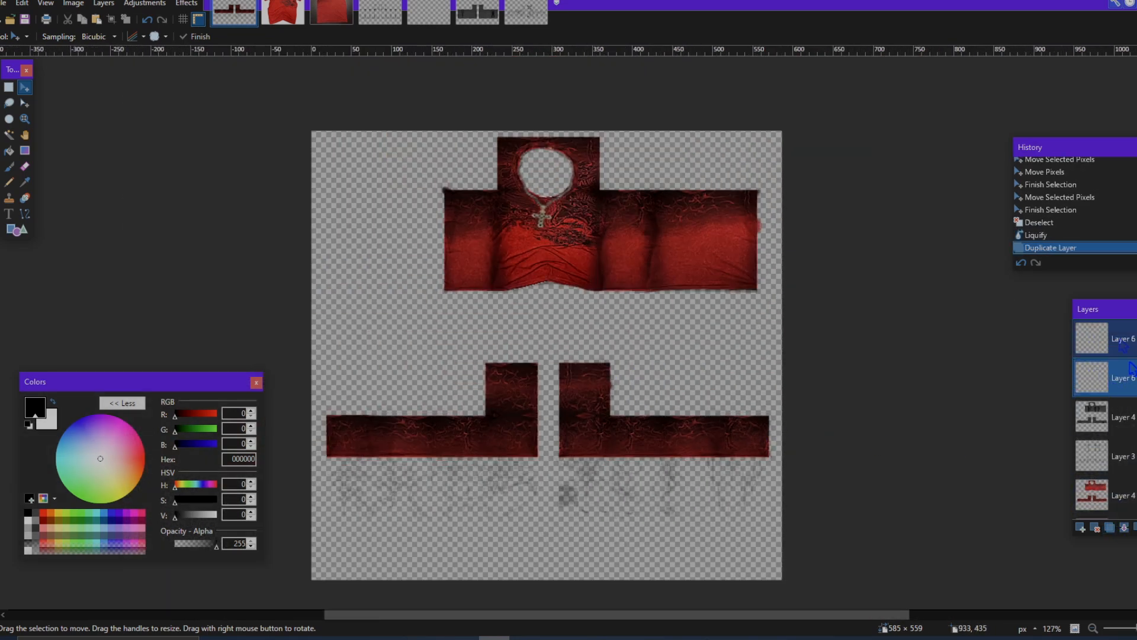
{"action": "left_click", "coordinate": [155, 6]}
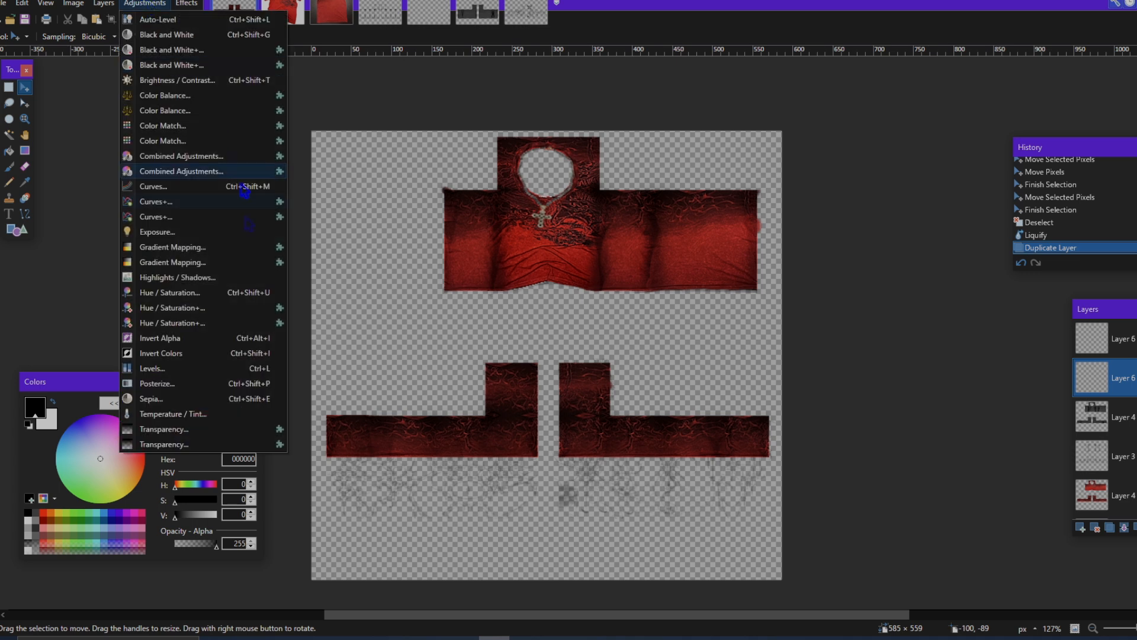
{"action": "left_click", "coordinate": [215, 307]}
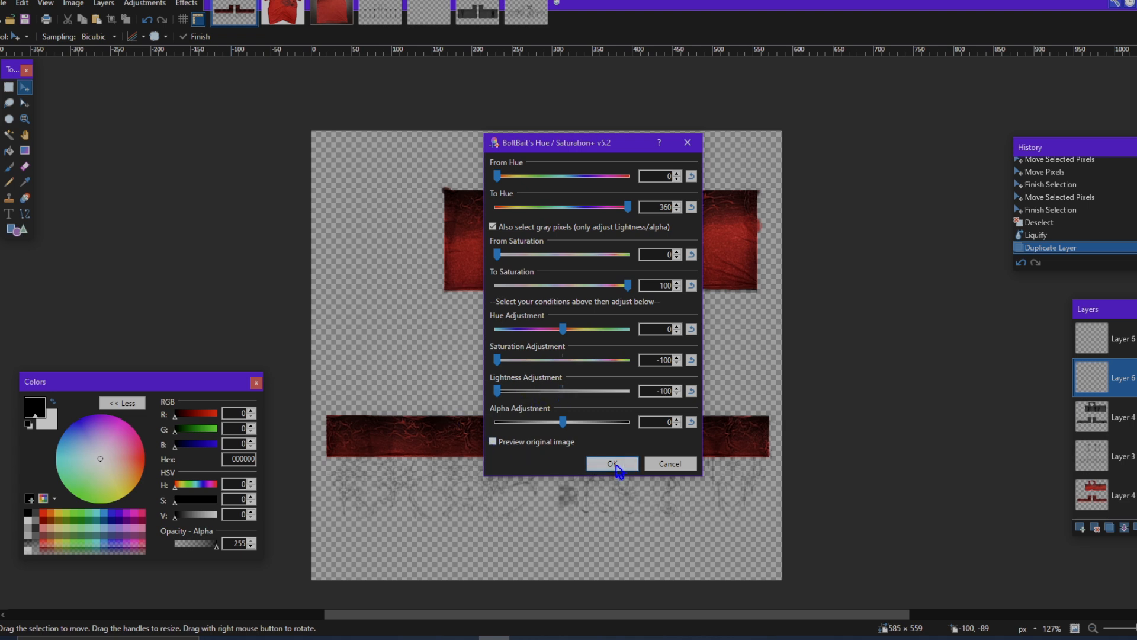
{"action": "left_click", "coordinate": [613, 464]}
{"action": "scroll", "coordinate": [509, 190], "scroll_direction": "up", "scroll_amount": 2}
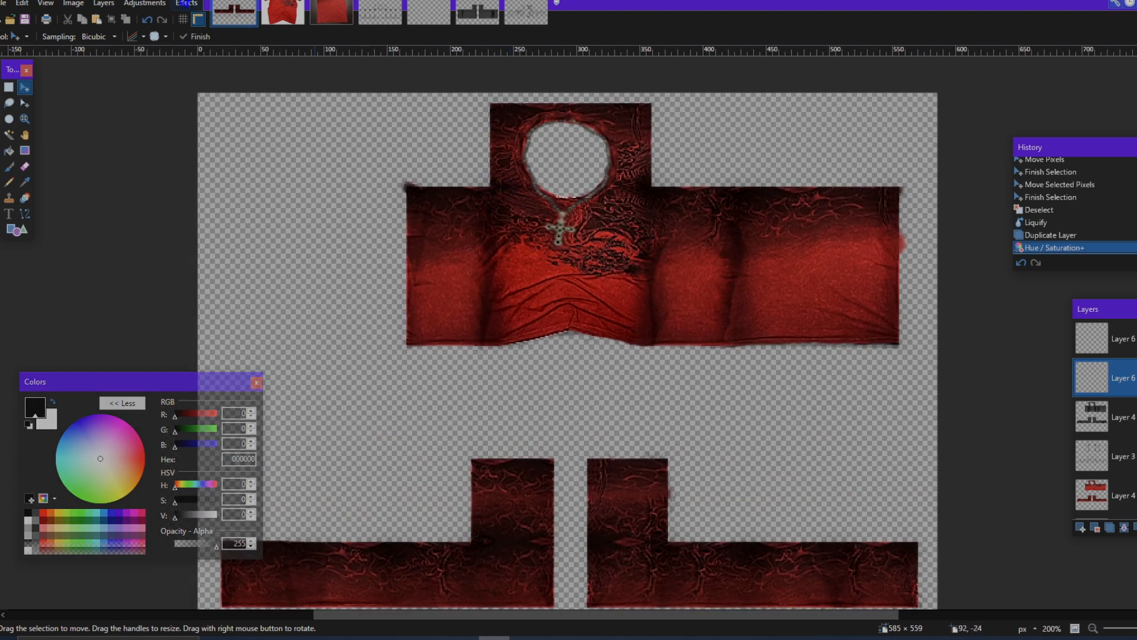
Step: Open a blur effect for the blackened lower copy of the necklace
{"action": "left_click", "coordinate": [186, 4]}
{"action": "mouse_move", "coordinate": [249, 72]}
{"action": "left_click", "coordinate": [332, 72]}
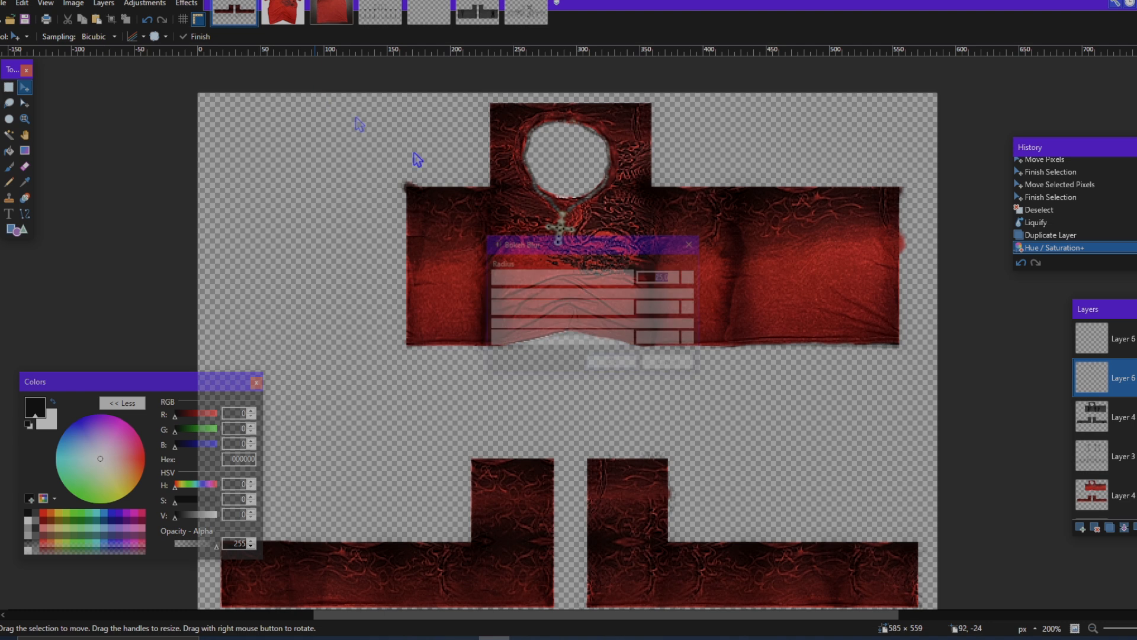
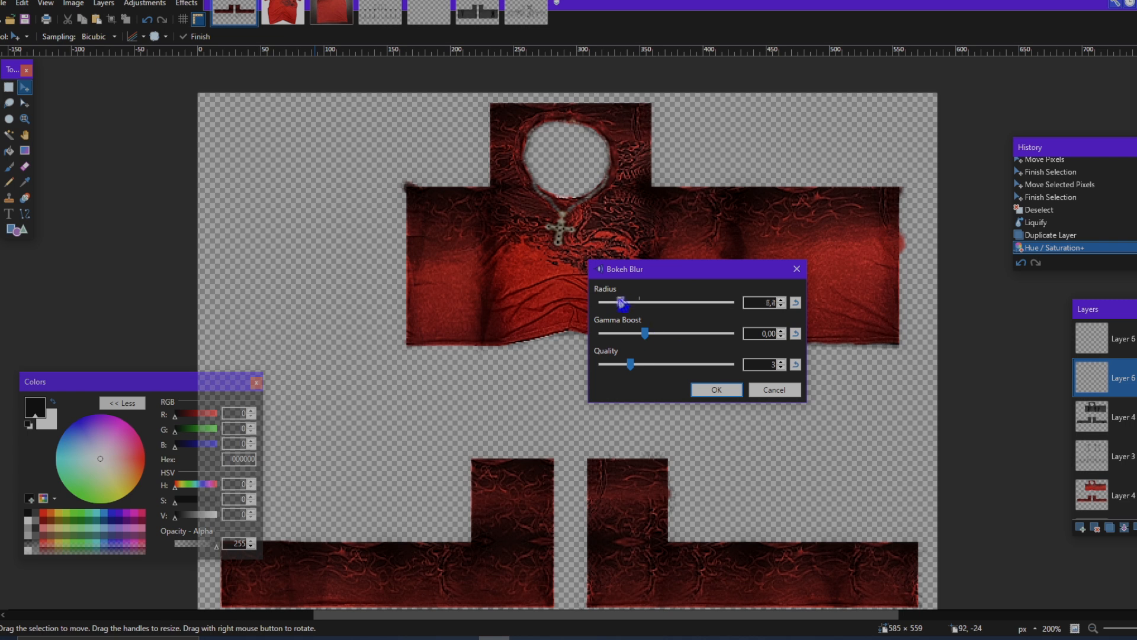
Step: Apply a Bokeh Blur with radius 4.1 to the blackened necklace copy
{"action": "left_click", "coordinate": [724, 380]}
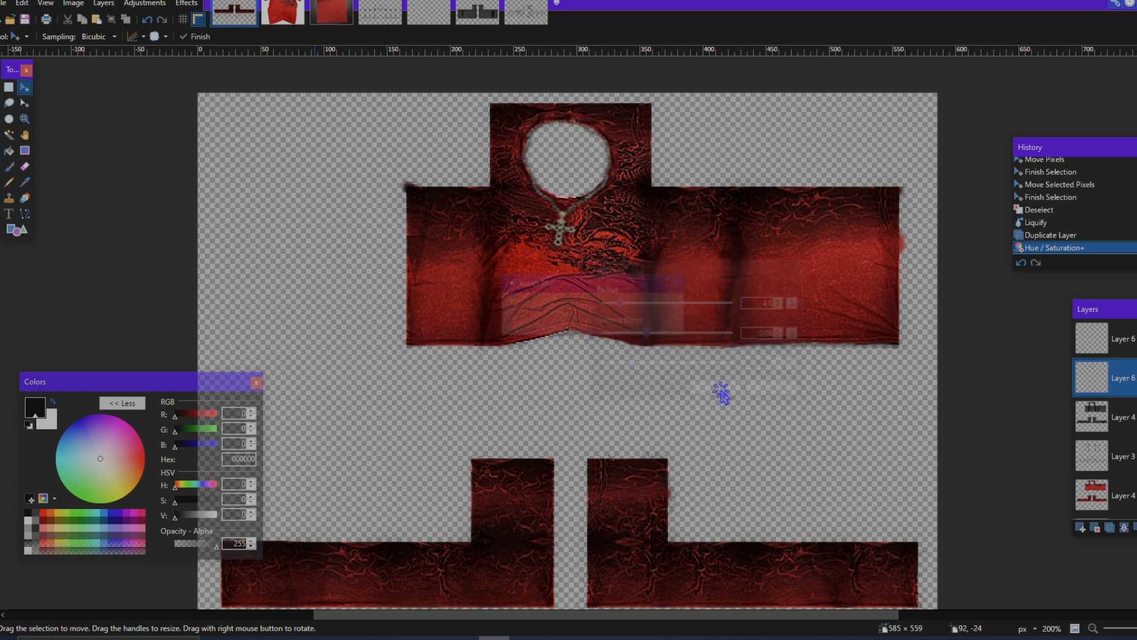
{"action": "scroll", "coordinate": [647, 204], "scroll_direction": "up", "scroll_amount": 5, "text": "ctrl"}
{"action": "scroll", "coordinate": [611, 190], "scroll_direction": "down", "scroll_amount": 5, "text": "ctrl"}
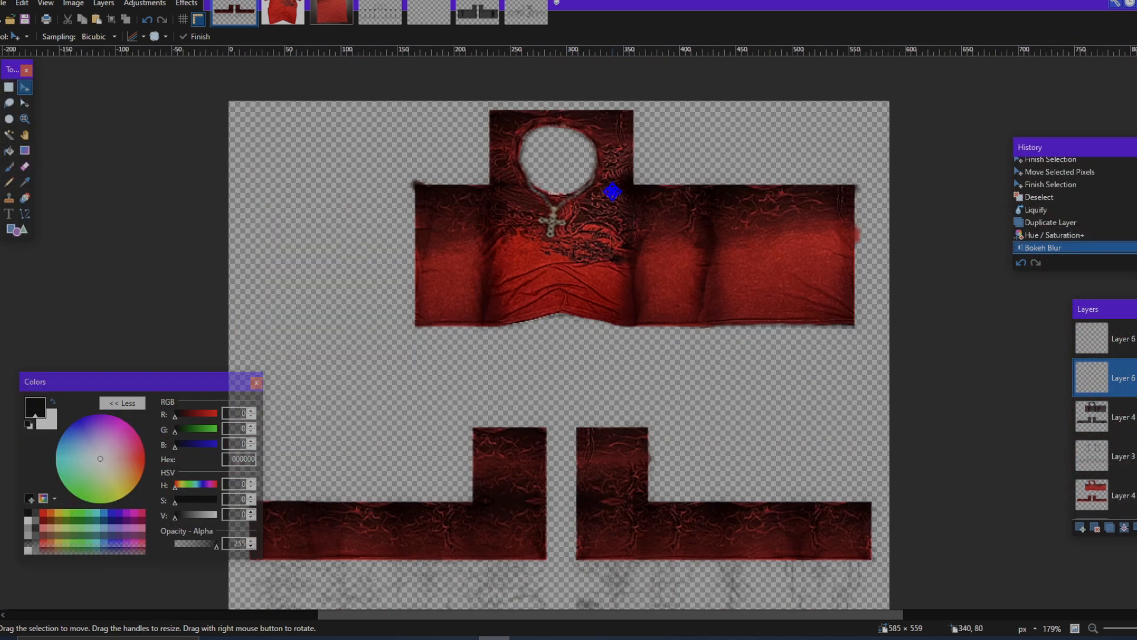
{"action": "scroll", "coordinate": [614, 191], "scroll_direction": "down", "scroll_amount": 3}
{"action": "scroll", "coordinate": [614, 190], "scroll_direction": "down", "scroll_amount": 2, "text": "ctrl"}
{"action": "scroll", "coordinate": [616, 189], "scroll_direction": "up", "scroll_amount": 2, "text": "ctrl"}
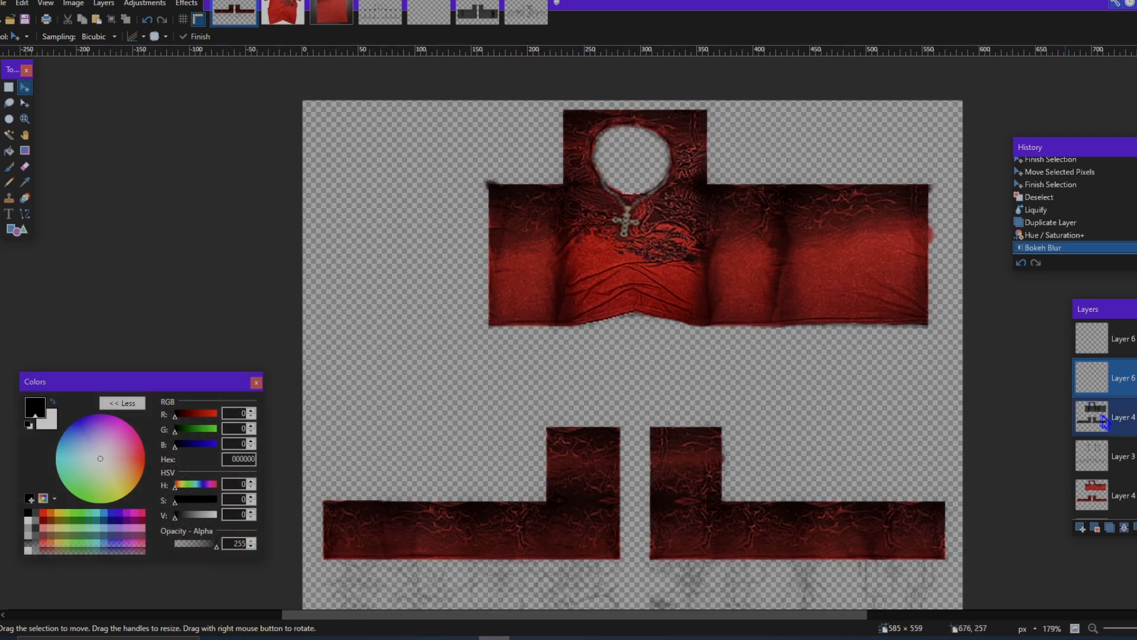
Step: Toggle the upper necklace layer's visibility to compare it, and merge it down into its blurred shadow layer
{"action": "left_click", "coordinate": [1123, 417]}
{"action": "scroll", "coordinate": [1123, 417], "scroll_direction": "down", "scroll_amount": 2}
{"action": "scroll", "coordinate": [1124, 417], "scroll_direction": "up", "scroll_amount": 2}
{"action": "left_click", "coordinate": [1123, 339]}
{"action": "left_click", "coordinate": [1136, 339]}
{"action": "left_click", "coordinate": [1135, 338]}
{"action": "left_click", "coordinate": [1124, 527]}
Step: Toggle the visibility of Layer 5 and add a new empty layer directly above the red clothing layer
{"action": "scroll", "coordinate": [1126, 427], "scroll_direction": "down", "scroll_amount": 1}
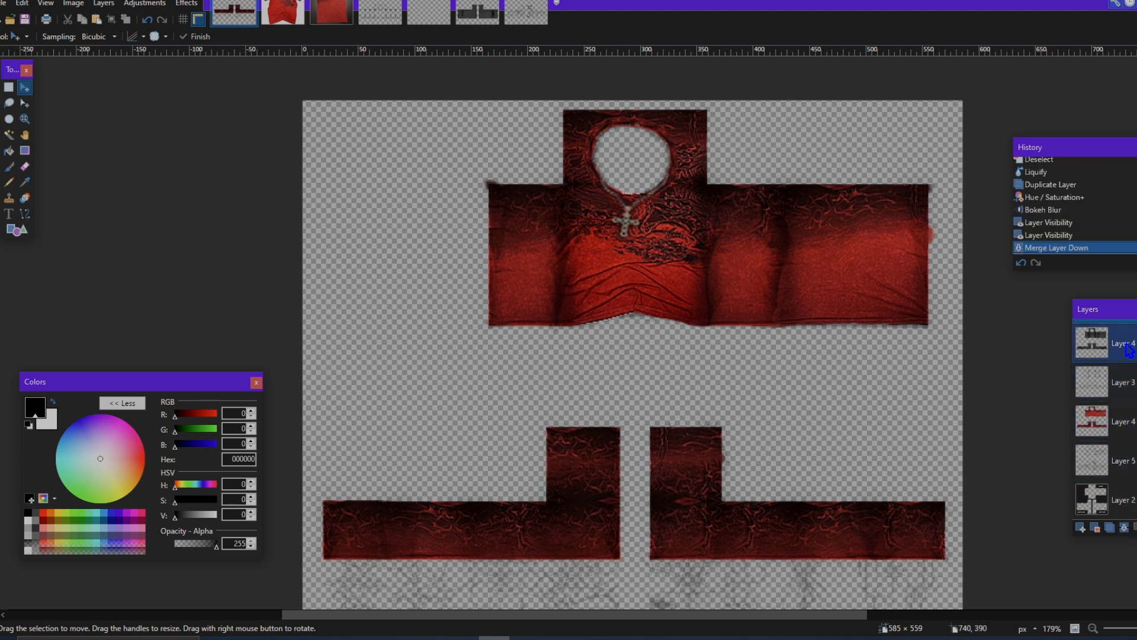
{"action": "left_click", "coordinate": [1125, 421]}
{"action": "left_click", "coordinate": [1134, 460]}
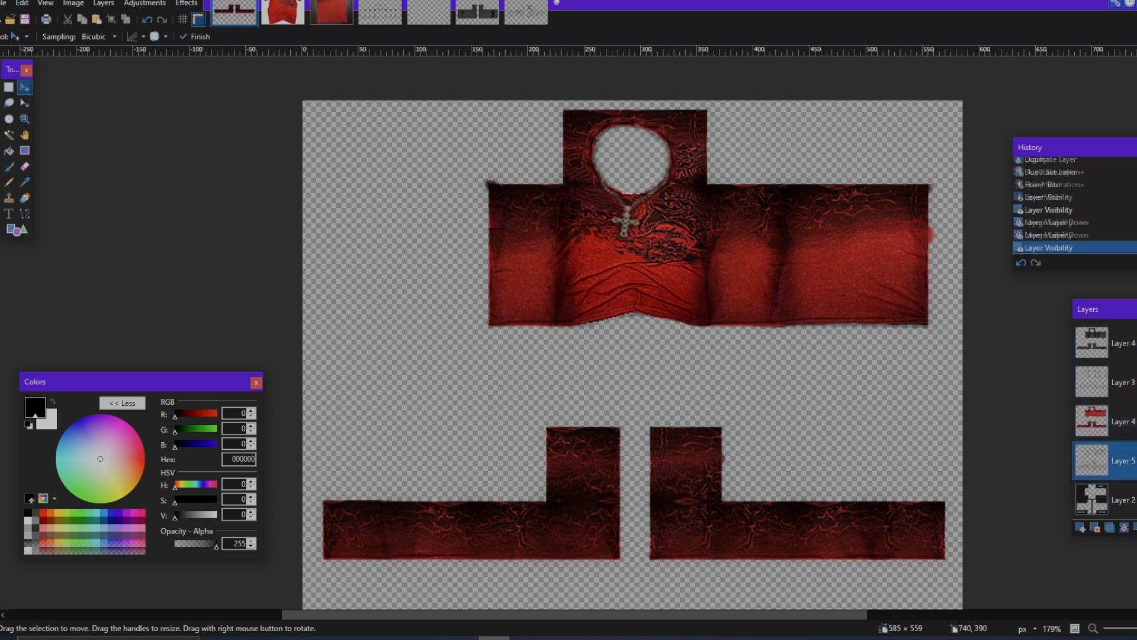
{"action": "left_click", "coordinate": [1135, 461]}
{"action": "left_click", "coordinate": [1081, 527]}
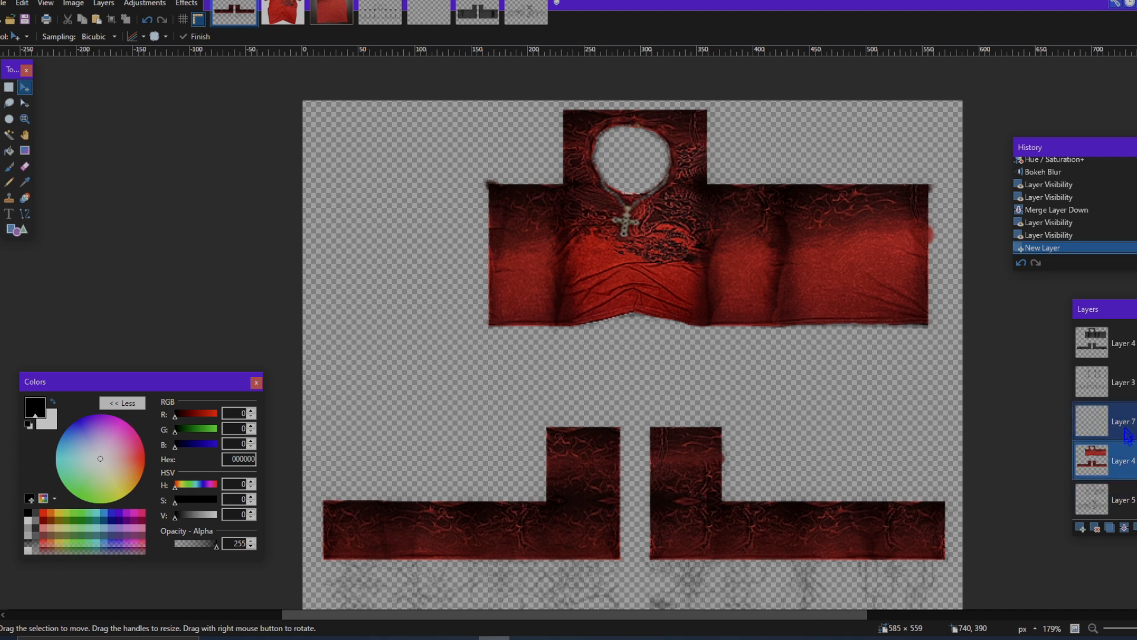
Step: With a size 9 Paintbrush, paint a white ring between two black strokes on the first sleeve's upper block
{"action": "scroll", "coordinate": [675, 327], "scroll_direction": "down", "scroll_amount": 2}
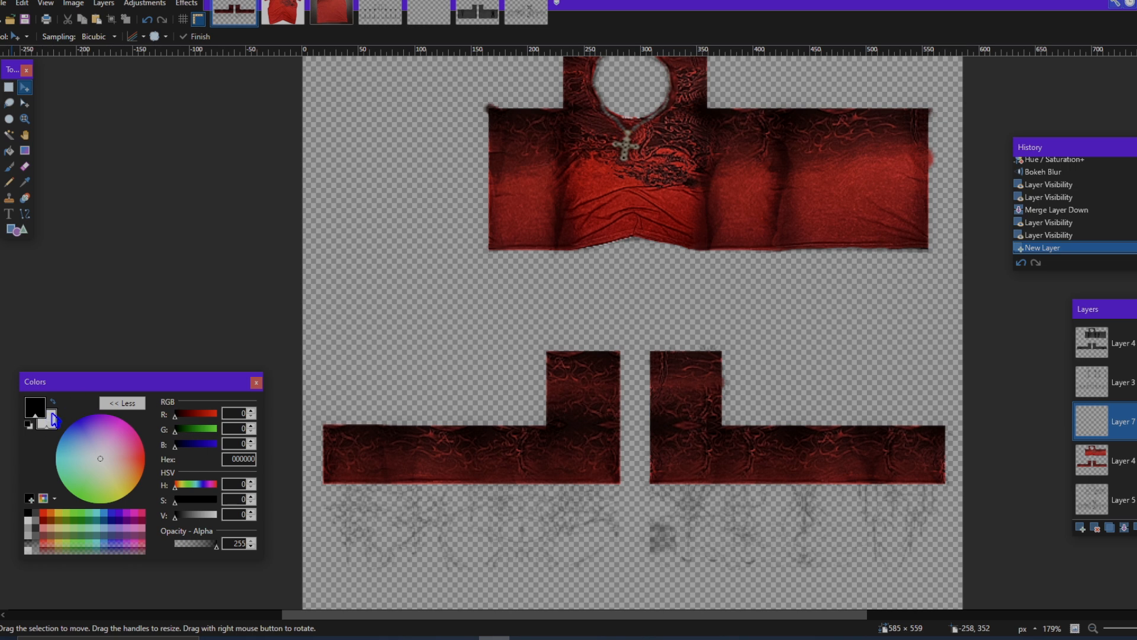
{"action": "scroll", "coordinate": [661, 237], "scroll_direction": "up", "scroll_amount": 2}
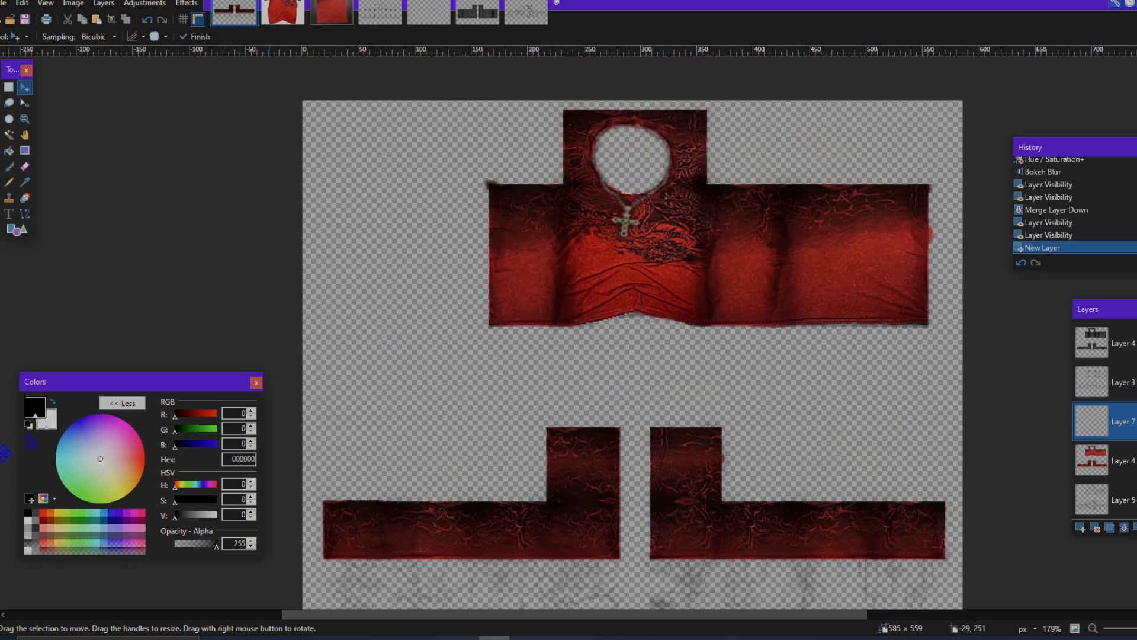
{"action": "scroll", "coordinate": [622, 261], "scroll_direction": "down", "scroll_amount": 4}
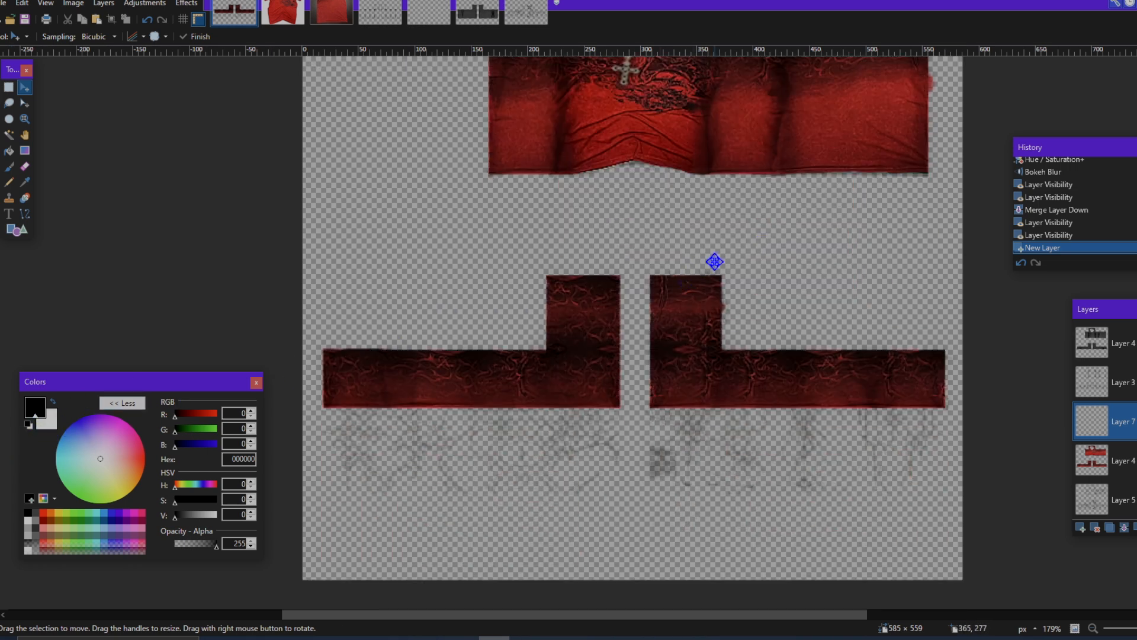
{"action": "scroll", "coordinate": [714, 262], "scroll_direction": "up", "scroll_amount": 3}
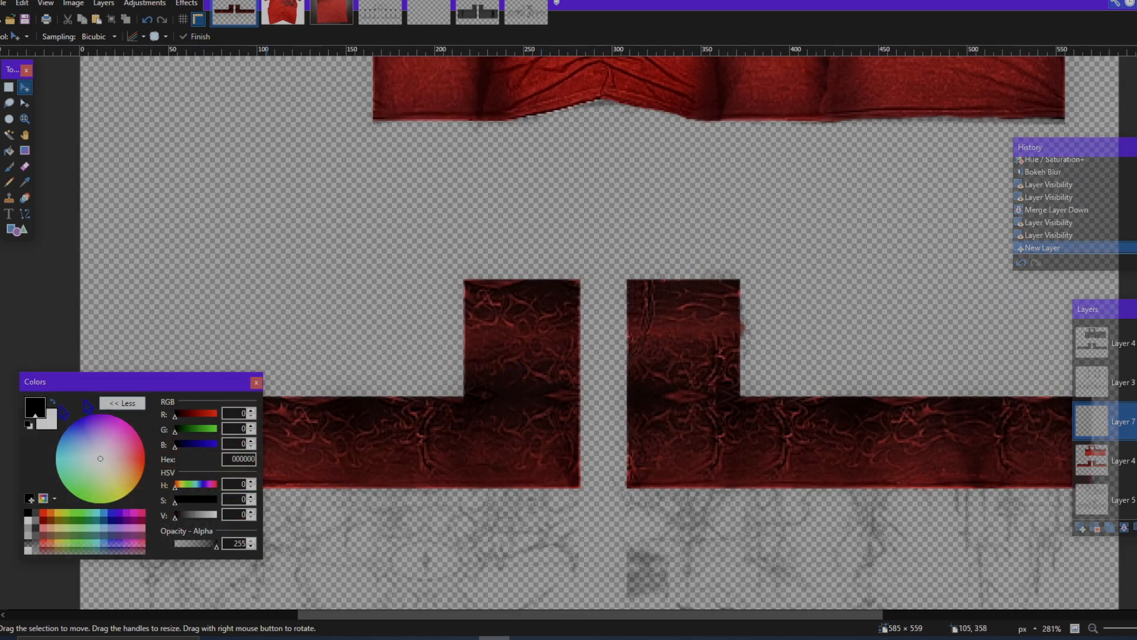
{"action": "left_click", "coordinate": [10, 168]}
{"action": "left_click", "coordinate": [136, 38]}
{"action": "scroll", "coordinate": [121, 177], "scroll_direction": "up", "scroll_amount": 5}
{"action": "left_click", "coordinate": [120, 154]}
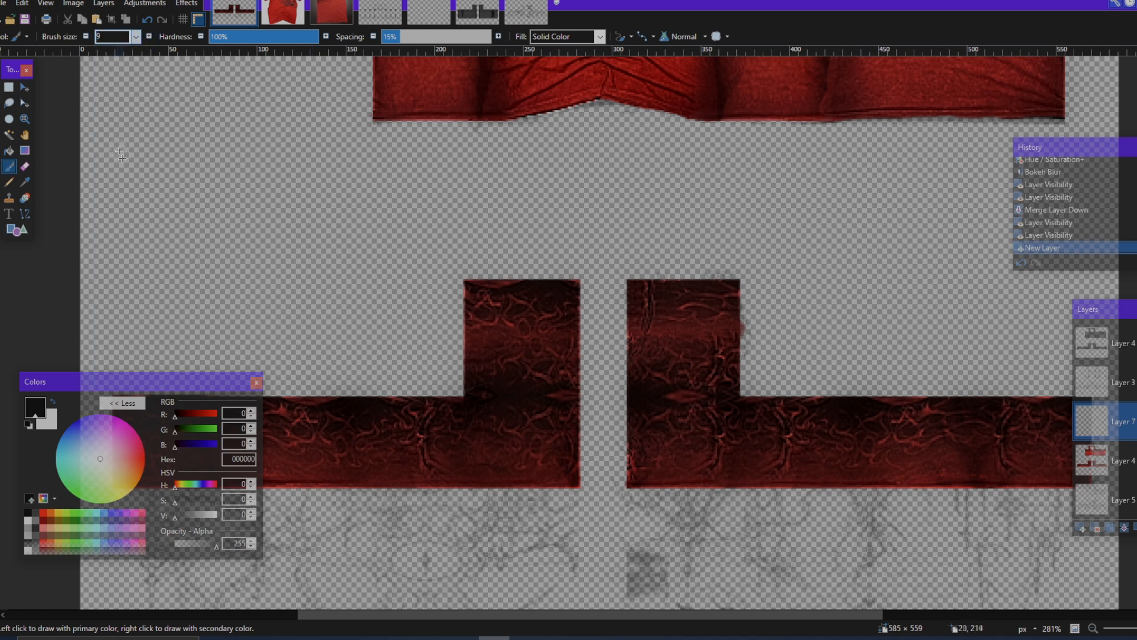
{"action": "scroll", "coordinate": [515, 337], "scroll_direction": "up", "scroll_amount": 2}
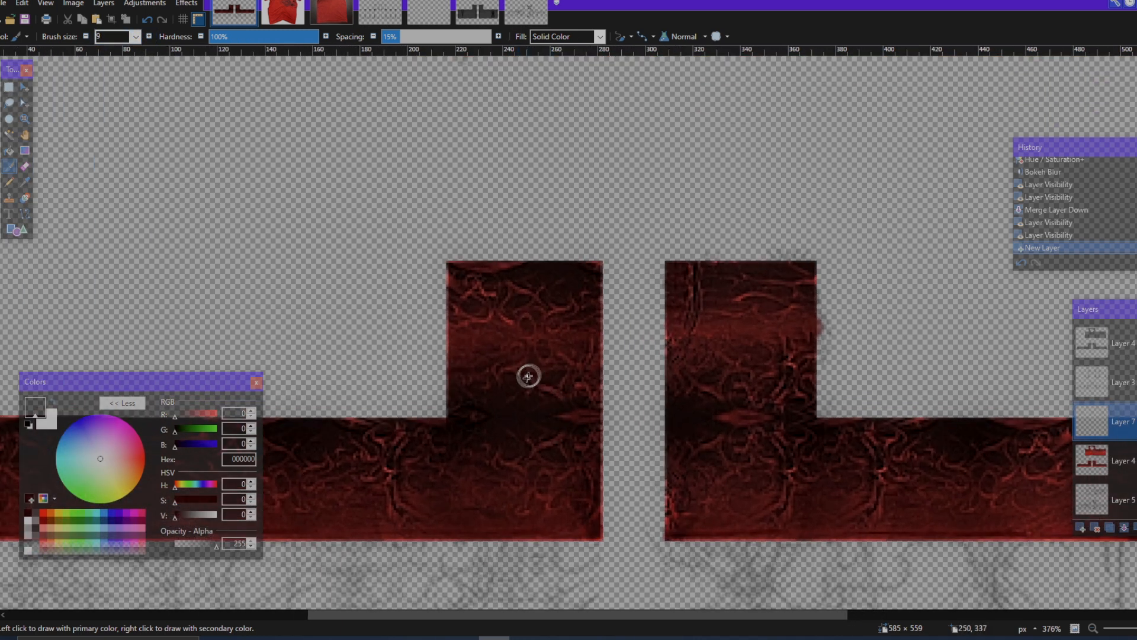
{"action": "mouse_move", "coordinate": [490, 333]}
{"action": "left_mouse_down"}
{"action": "mouse_move", "coordinate": [532, 316]}
{"action": "mouse_move", "coordinate": [561, 295]}
{"action": "left_mouse_up"}
{"action": "left_click_drag", "start_coordinate": [502, 390], "coordinate": [560, 396]}
Step: Paint a matching white ring and black strokes on the second sleeve, plus black dabs along the sleeve strips' upper edges
{"action": "scroll", "coordinate": [541, 415], "scroll_direction": "down", "scroll_amount": 3}
{"action": "scroll", "coordinate": [536, 411], "scroll_direction": "left", "scroll_amount": 5}
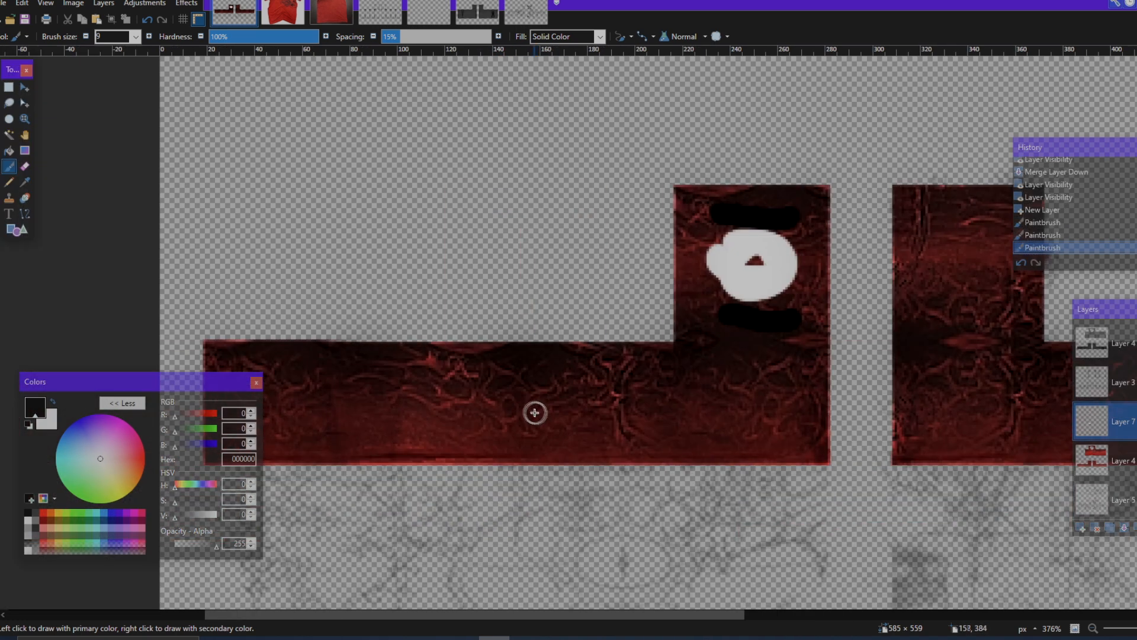
{"action": "scroll", "coordinate": [581, 385], "scroll_direction": "down", "scroll_amount": 4}
{"action": "mouse_move", "coordinate": [735, 330]}
{"action": "left_mouse_down"}
{"action": "mouse_move", "coordinate": [733, 342]}
{"action": "mouse_move", "coordinate": [756, 320]}
{"action": "left_mouse_up"}
{"action": "left_click_drag", "start_coordinate": [720, 365], "coordinate": [762, 379]}
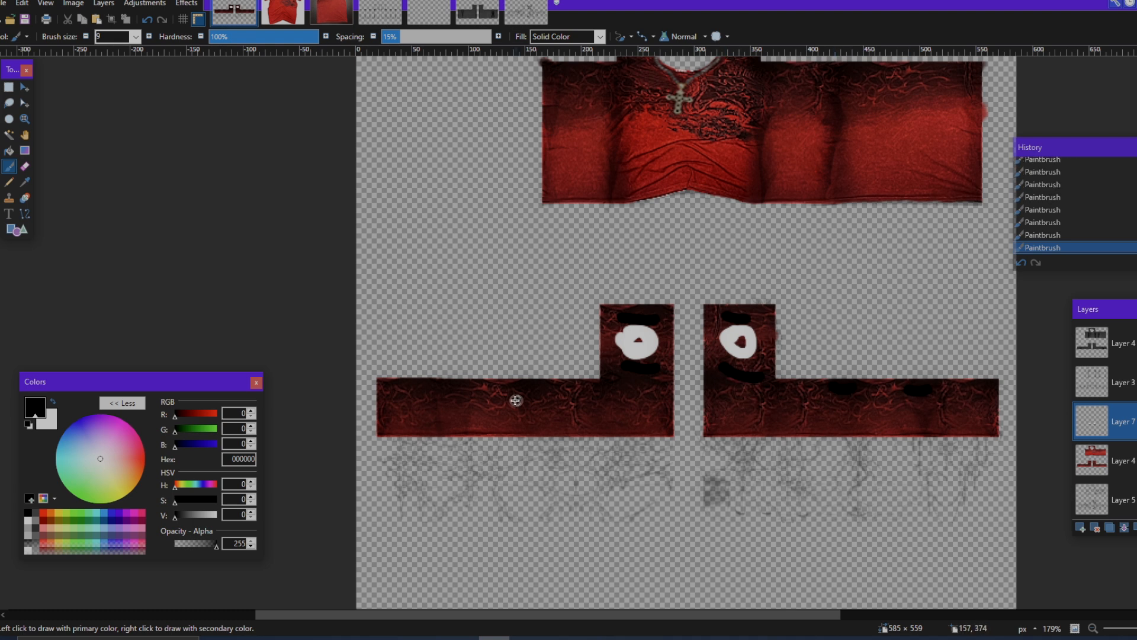
Step: Paint overlapping black and white strokes on the shirt's chest on both sides of the cross necklace
{"action": "scroll", "coordinate": [593, 406], "scroll_direction": "up", "scroll_amount": 3}
{"action": "scroll", "coordinate": [699, 259], "scroll_direction": "up", "scroll_amount": 3}
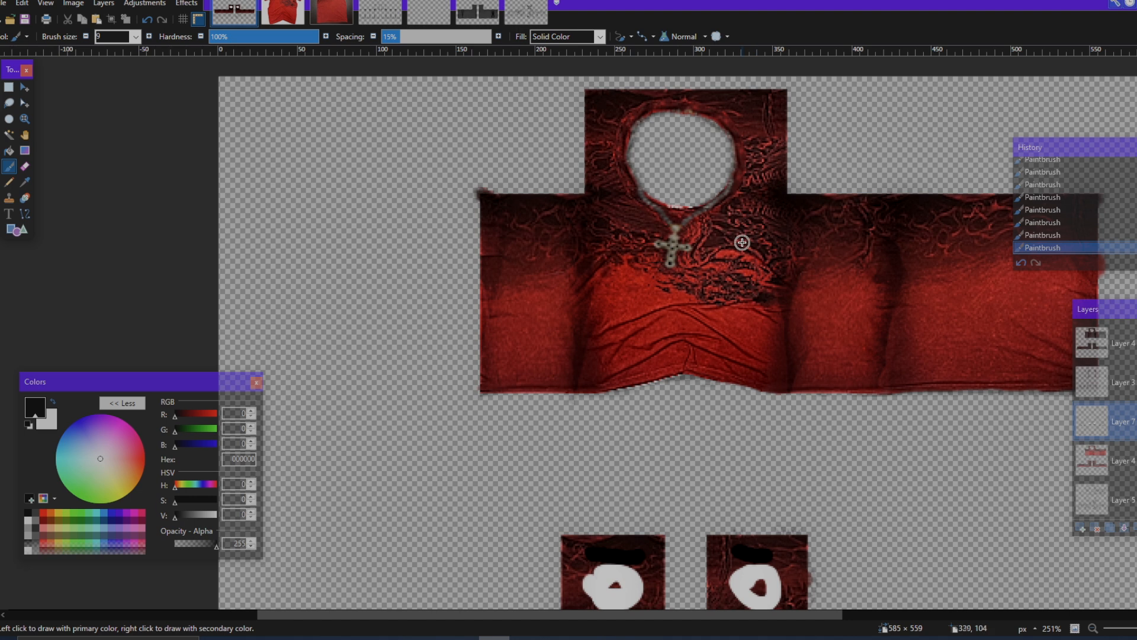
{"action": "mouse_move", "coordinate": [724, 220]}
{"action": "left_mouse_down"}
{"action": "mouse_move", "coordinate": [782, 253]}
{"action": "mouse_move", "coordinate": [709, 277]}
{"action": "mouse_move", "coordinate": [766, 287]}
{"action": "left_mouse_up"}
{"action": "left_click_drag", "start_coordinate": [760, 245], "coordinate": [751, 283]}
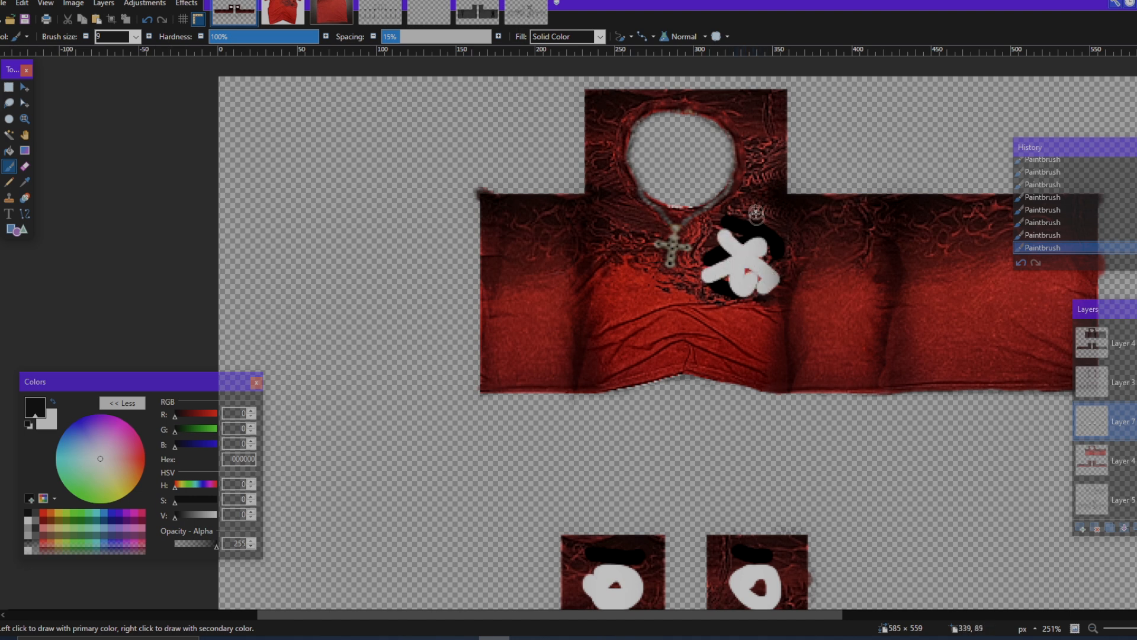
{"action": "left_click_drag", "start_coordinate": [755, 208], "coordinate": [705, 235]}
{"action": "scroll", "coordinate": [612, 240], "scroll_direction": "up", "scroll_amount": 1}
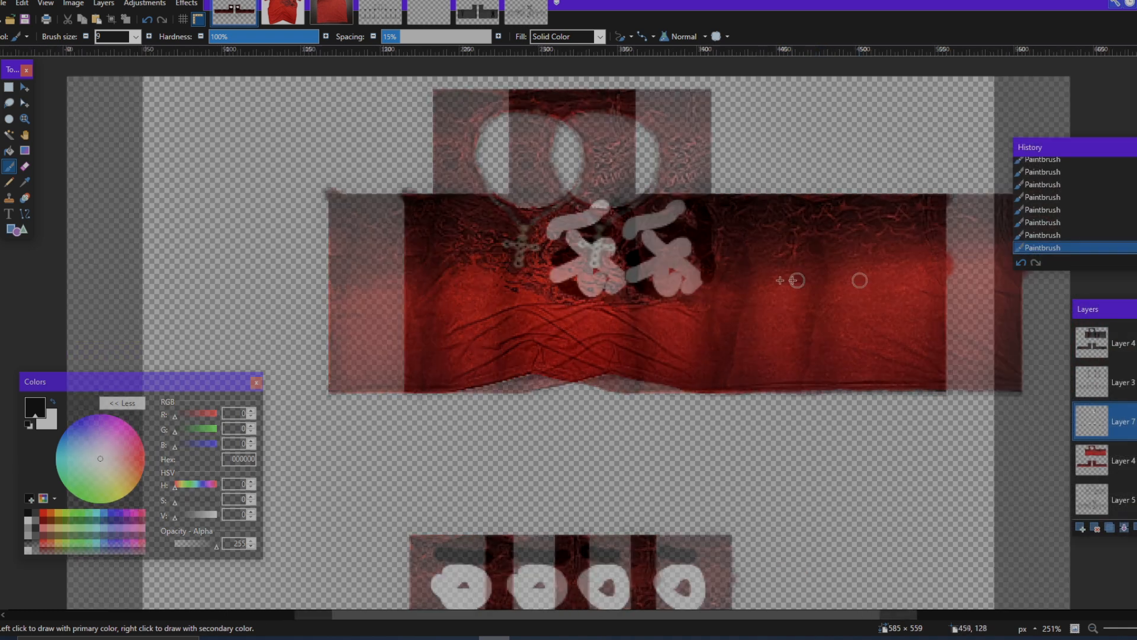
{"action": "mouse_move", "coordinate": [596, 225]}
{"action": "left_mouse_down"}
{"action": "mouse_move", "coordinate": [639, 262]}
{"action": "mouse_move", "coordinate": [587, 216]}
{"action": "left_mouse_up"}
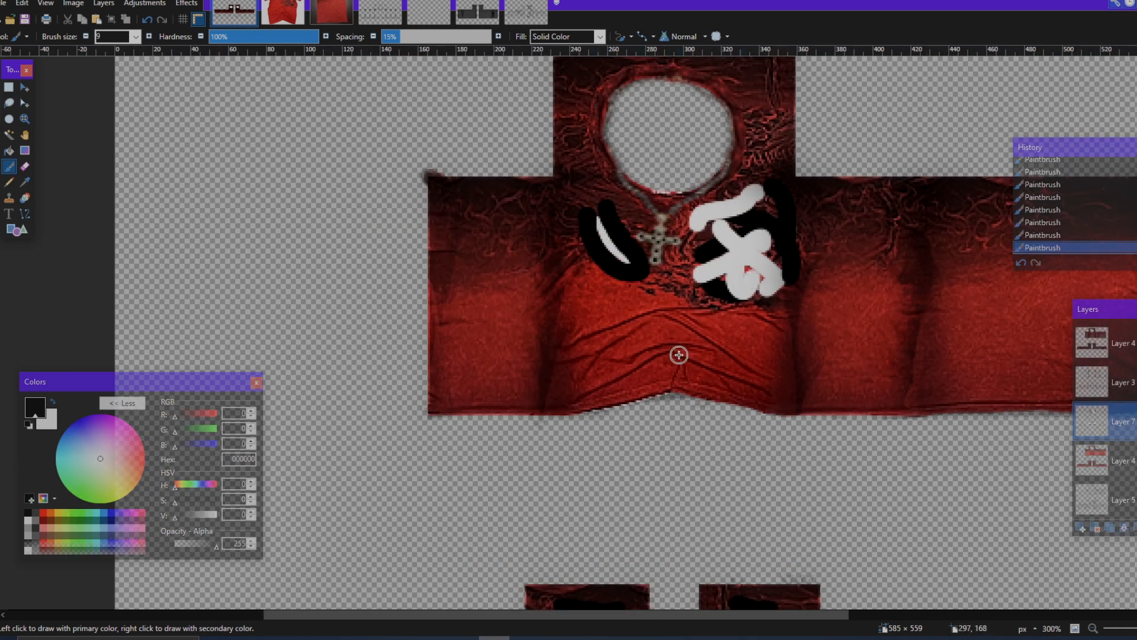
Step: Undo the misplaced stroke and paint white looped highlights across the lower front of the shirt
{"action": "mouse_move", "coordinate": [637, 349]}
{"action": "left_mouse_down"}
{"action": "mouse_move", "coordinate": [611, 300]}
{"action": "mouse_move", "coordinate": [622, 320]}
{"action": "left_mouse_up"}
{"action": "key", "text": "ctrl+z"}
{"action": "mouse_move", "coordinate": [698, 329]}
{"action": "left_mouse_down"}
{"action": "mouse_move", "coordinate": [748, 340]}
{"action": "mouse_move", "coordinate": [725, 350]}
{"action": "left_mouse_up"}
{"action": "left_click_drag", "start_coordinate": [653, 315], "coordinate": [687, 337]}
Step: Paint white highlight strokes on the adjoining side and back panels, with black strokes along the upper torso
{"action": "scroll", "coordinate": [726, 307], "scroll_direction": "right", "scroll_amount": 3}
{"action": "left_click_drag", "start_coordinate": [716, 292], "coordinate": [698, 346]}
{"action": "mouse_move", "coordinate": [905, 265]}
{"action": "left_mouse_down"}
{"action": "mouse_move", "coordinate": [950, 278]}
{"action": "mouse_move", "coordinate": [833, 355]}
{"action": "left_mouse_up"}
{"action": "left_click_drag", "start_coordinate": [826, 227], "coordinate": [972, 222]}
Step: Add black strokes across the lower sleeve strips and a white highlight stroke on the remaining side panel
{"action": "scroll", "coordinate": [651, 213], "scroll_direction": "up", "scroll_amount": 1}
{"action": "scroll", "coordinate": [394, 344], "scroll_direction": "down", "scroll_amount": 7}
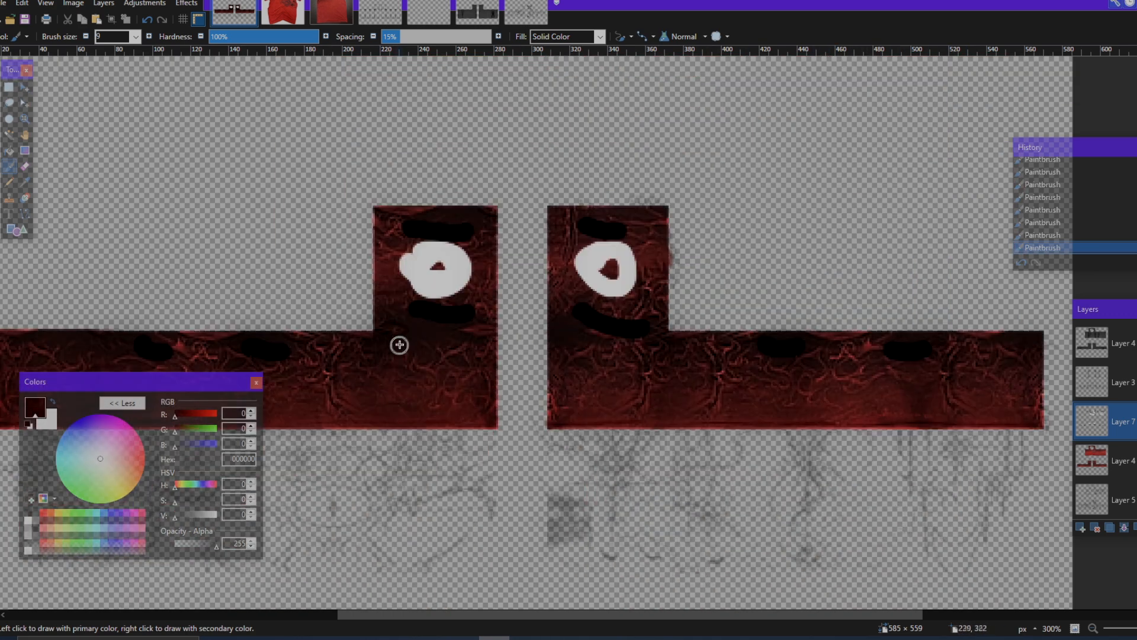
{"action": "scroll", "coordinate": [399, 344], "scroll_direction": "down", "scroll_amount": 4}
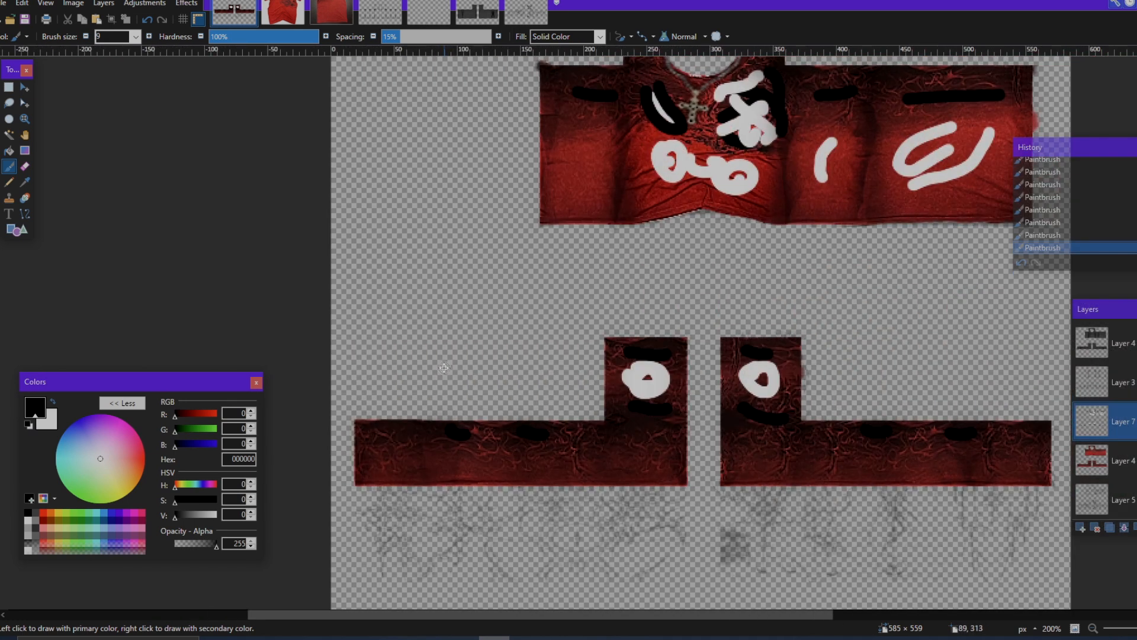
{"action": "left_click_drag", "start_coordinate": [402, 458], "coordinate": [462, 453]}
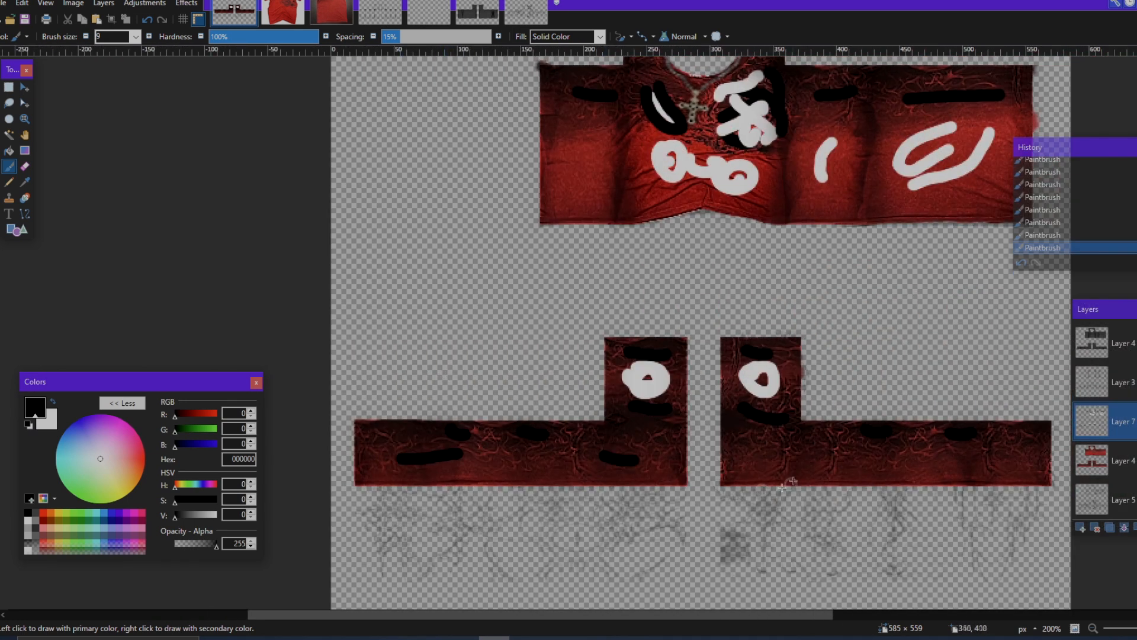
{"action": "scroll", "coordinate": [972, 477], "scroll_direction": "up", "scroll_amount": 3}
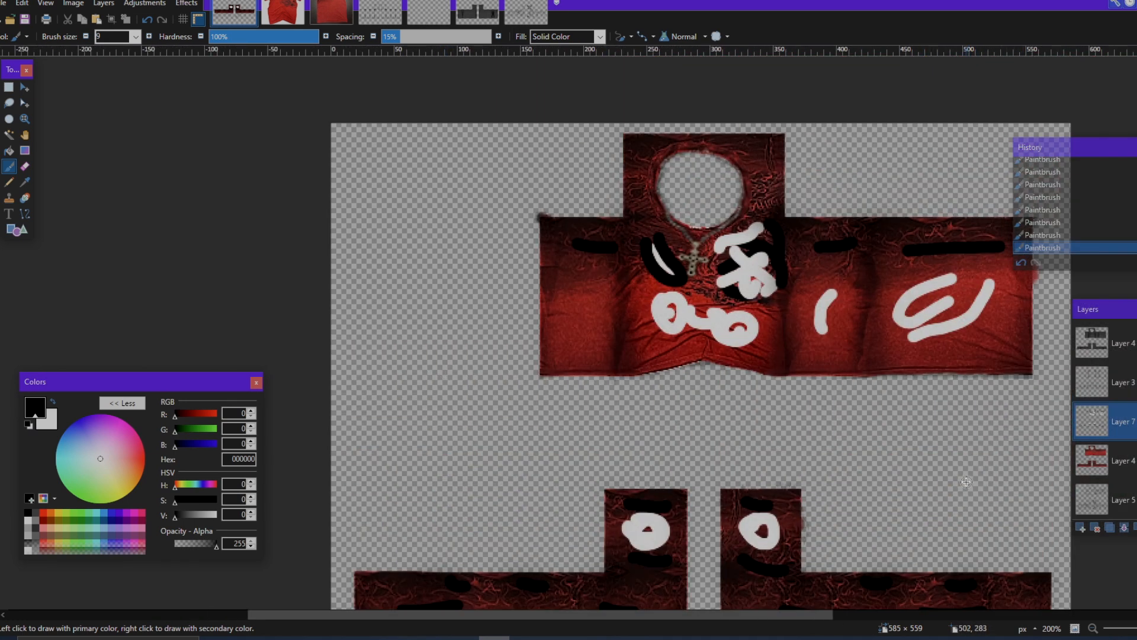
{"action": "left_click_drag", "start_coordinate": [586, 300], "coordinate": [573, 335]}
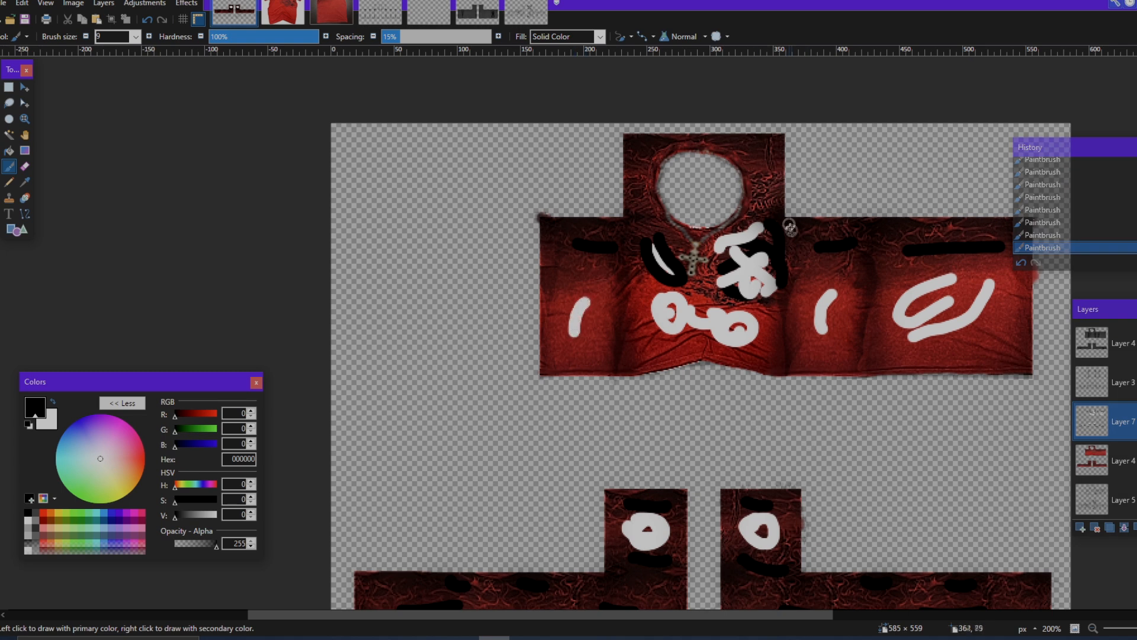
Step: Apply the Crystalize effect with cell size 4 and quality 2 to the painted strokes
{"action": "scroll", "coordinate": [791, 229], "scroll_direction": "down", "scroll_amount": 3}
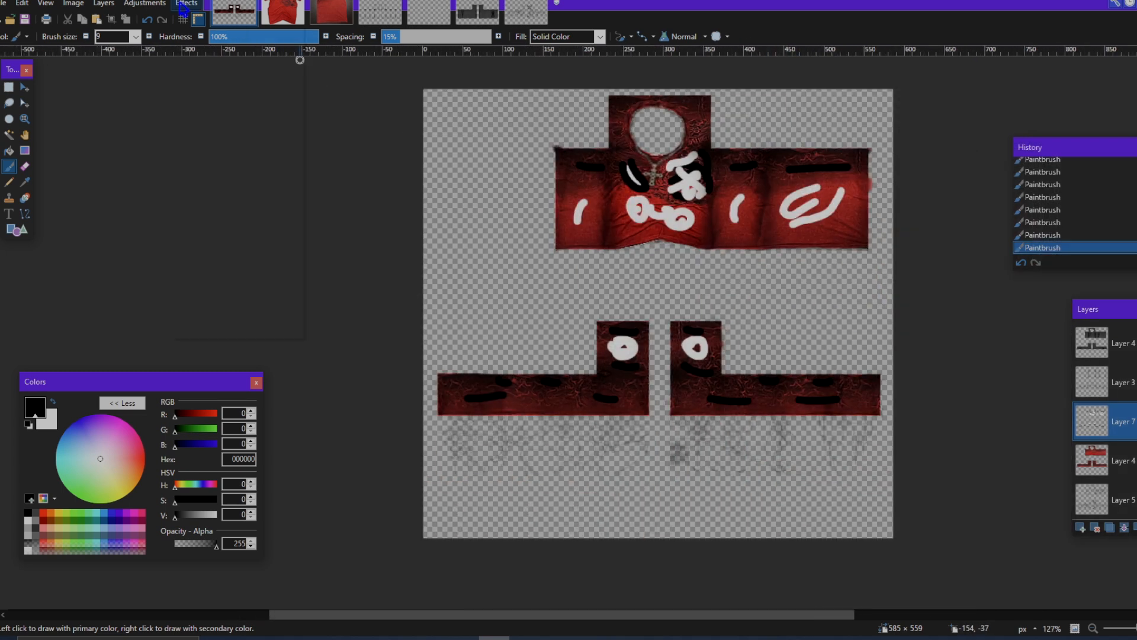
{"action": "left_click", "coordinate": [183, 4]}
{"action": "mouse_move", "coordinate": [234, 104]}
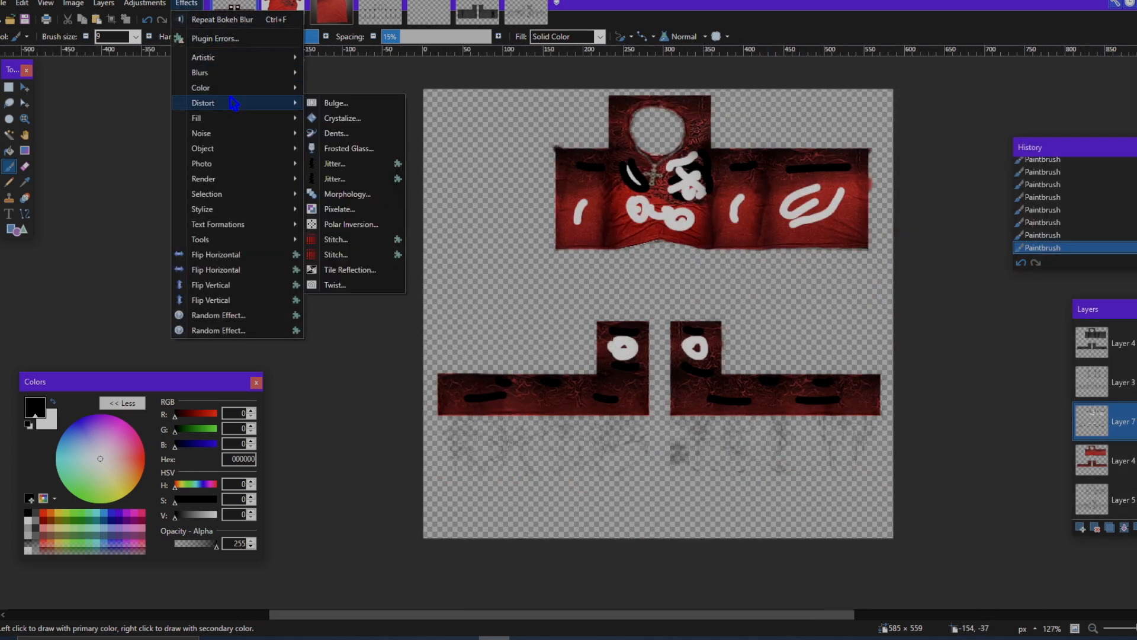
{"action": "left_click", "coordinate": [334, 119]}
{"action": "left_click_drag", "start_coordinate": [501, 282], "coordinate": [500, 289]}
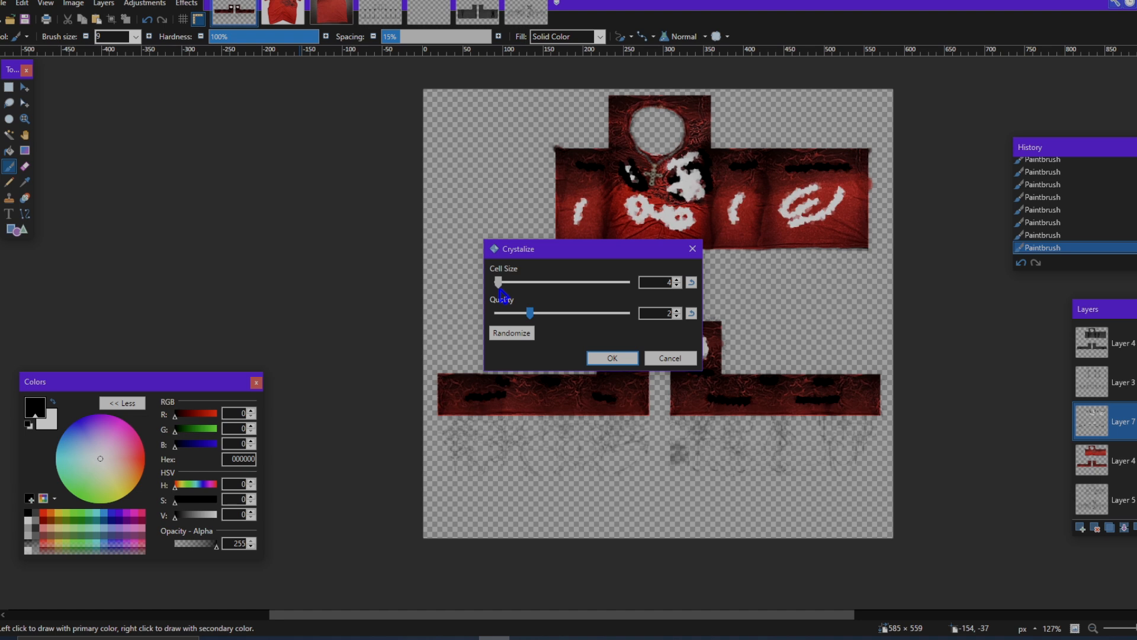
{"action": "left_click", "coordinate": [630, 356]}
Step: Soften the crystallized strokes with a Bokeh Blur of radius 17.7, gamma boost 0 and quality 3
{"action": "scroll", "coordinate": [521, 207], "scroll_direction": "up", "scroll_amount": 1}
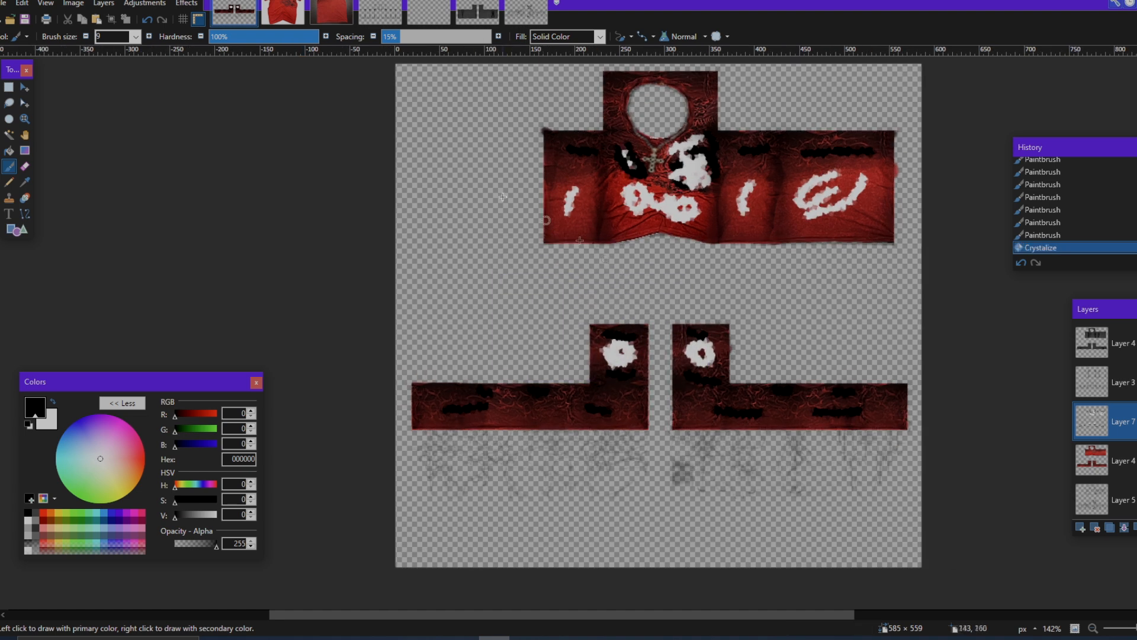
{"action": "left_click", "coordinate": [186, 3]}
{"action": "mouse_move", "coordinate": [208, 71]}
{"action": "left_click", "coordinate": [335, 72]}
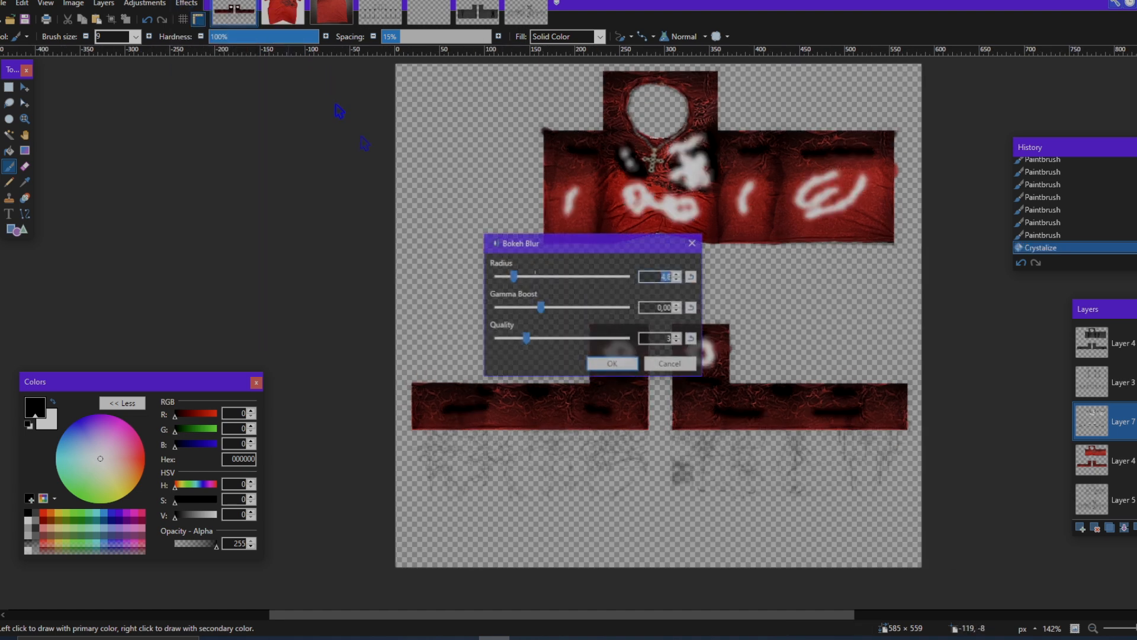
{"action": "left_click_drag", "start_coordinate": [612, 248], "coordinate": [960, 304]}
{"action": "left_click_drag", "start_coordinate": [866, 334], "coordinate": [882, 342]}
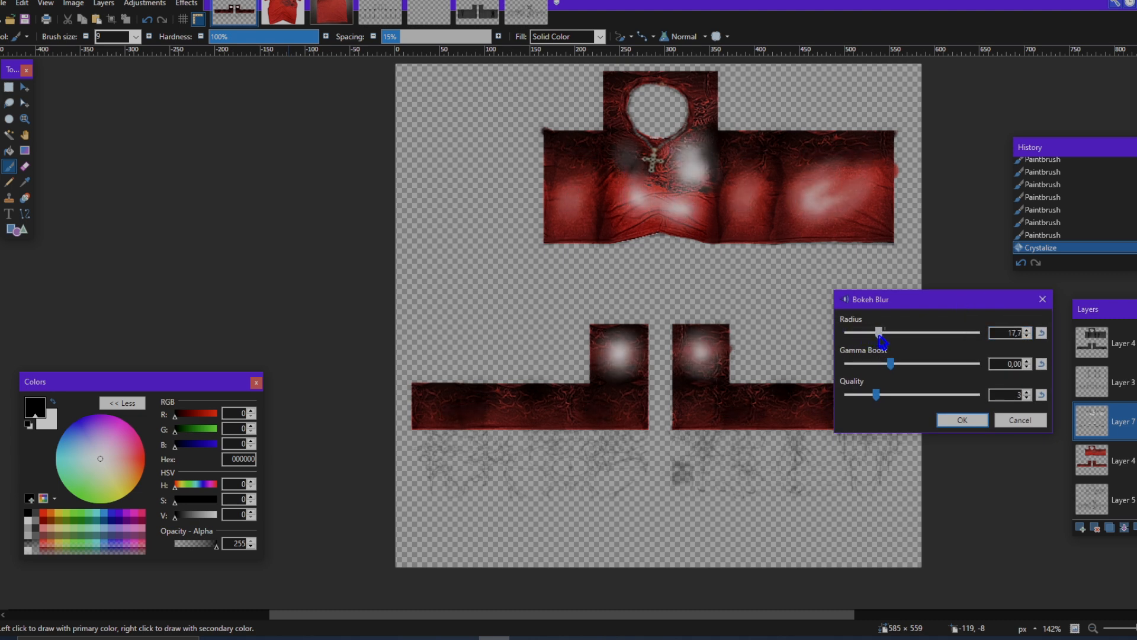
{"action": "left_click", "coordinate": [961, 420]}
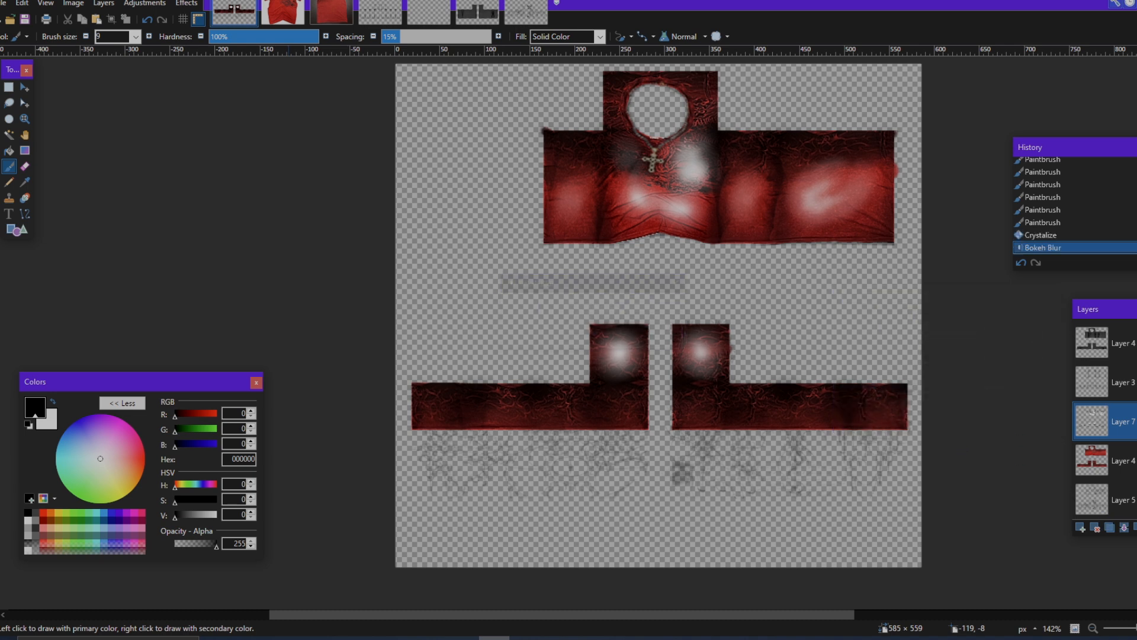
Step: Set the blurred stroke layer's blend mode to Overlay with opacity 255
{"action": "key", "text": "F4"}
{"action": "left_click", "coordinate": [572, 326]}
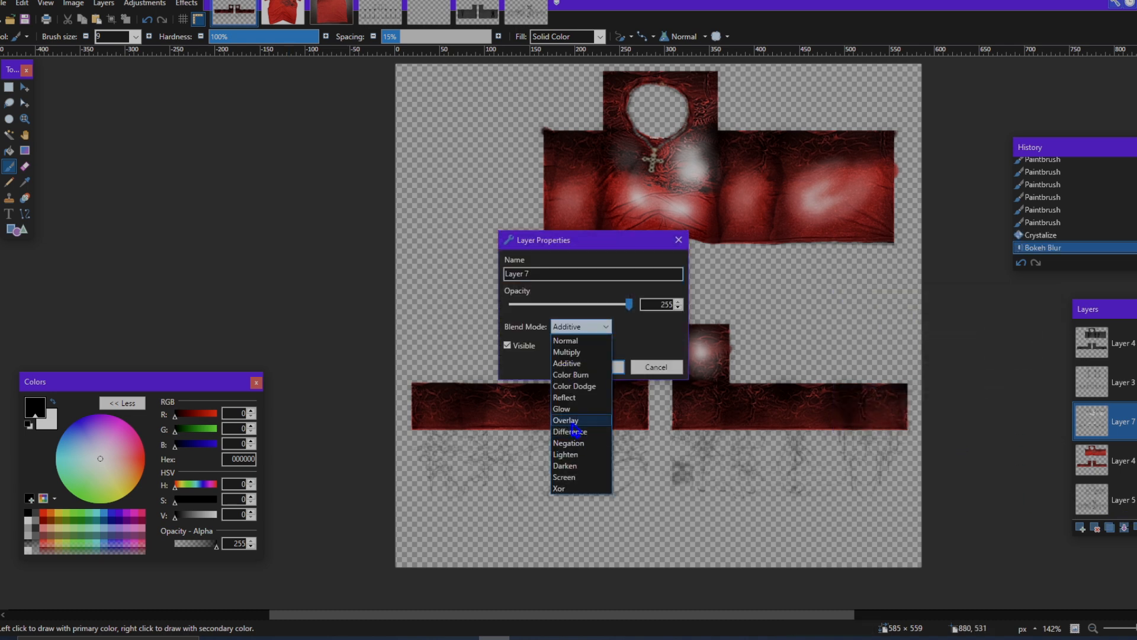
{"action": "left_click", "coordinate": [566, 397]}
{"action": "left_click_drag", "start_coordinate": [634, 243], "coordinate": [1033, 300]}
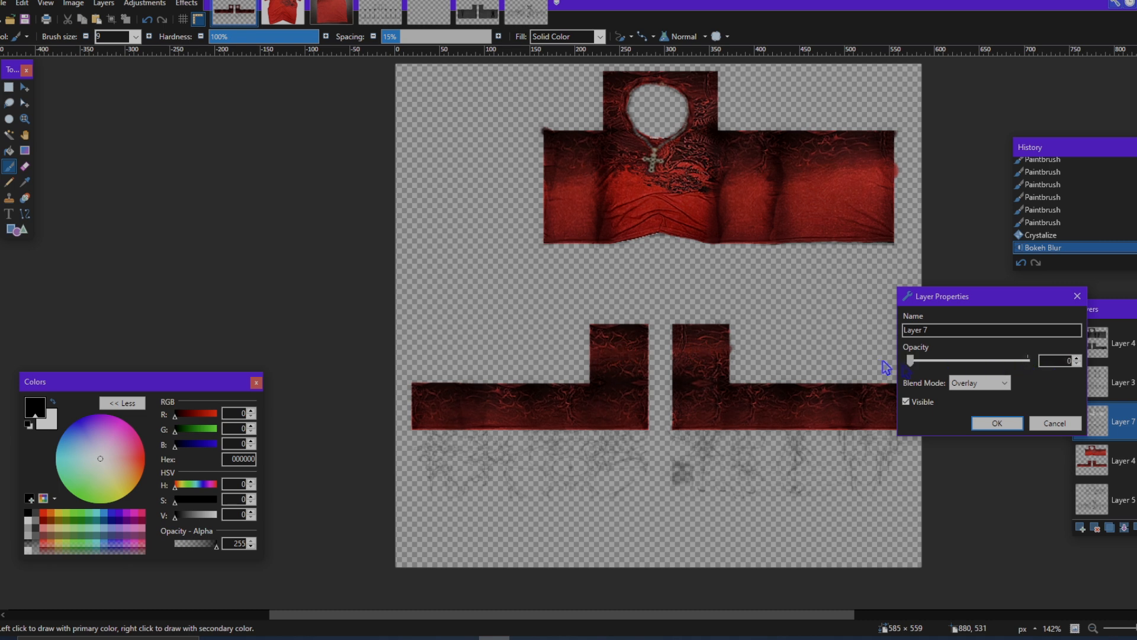
{"action": "left_click_drag", "start_coordinate": [1027, 360], "coordinate": [1051, 370]}
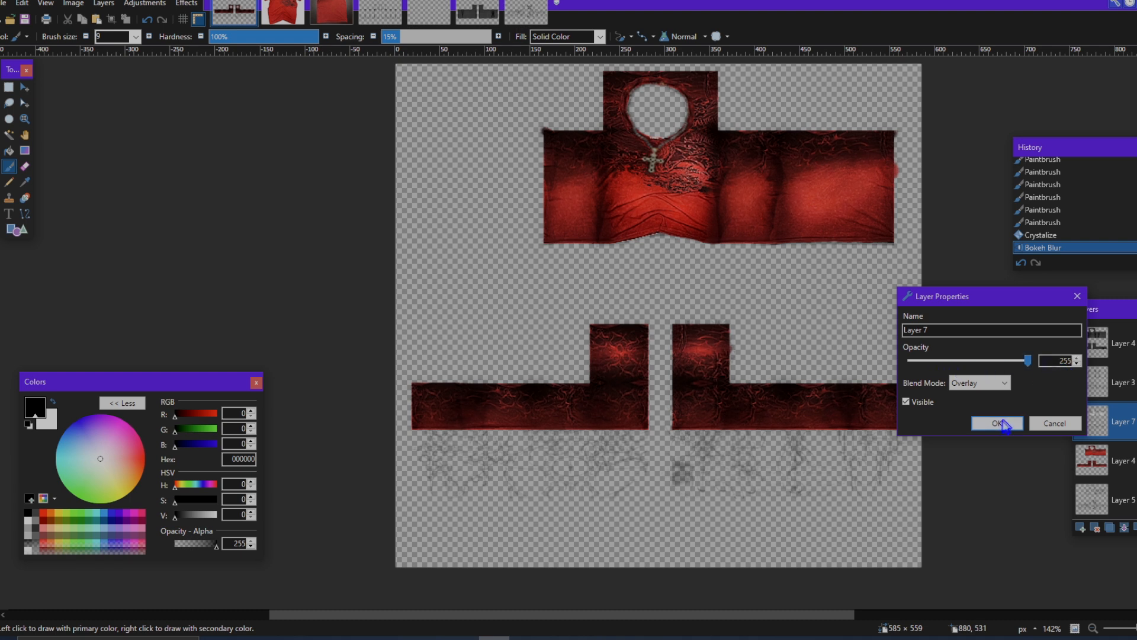
{"action": "left_click", "coordinate": [1001, 424]}
{"action": "scroll", "coordinate": [850, 403], "scroll_direction": "down", "scroll_amount": 4}
{"action": "scroll", "coordinate": [850, 398], "scroll_direction": "up", "scroll_amount": 5}
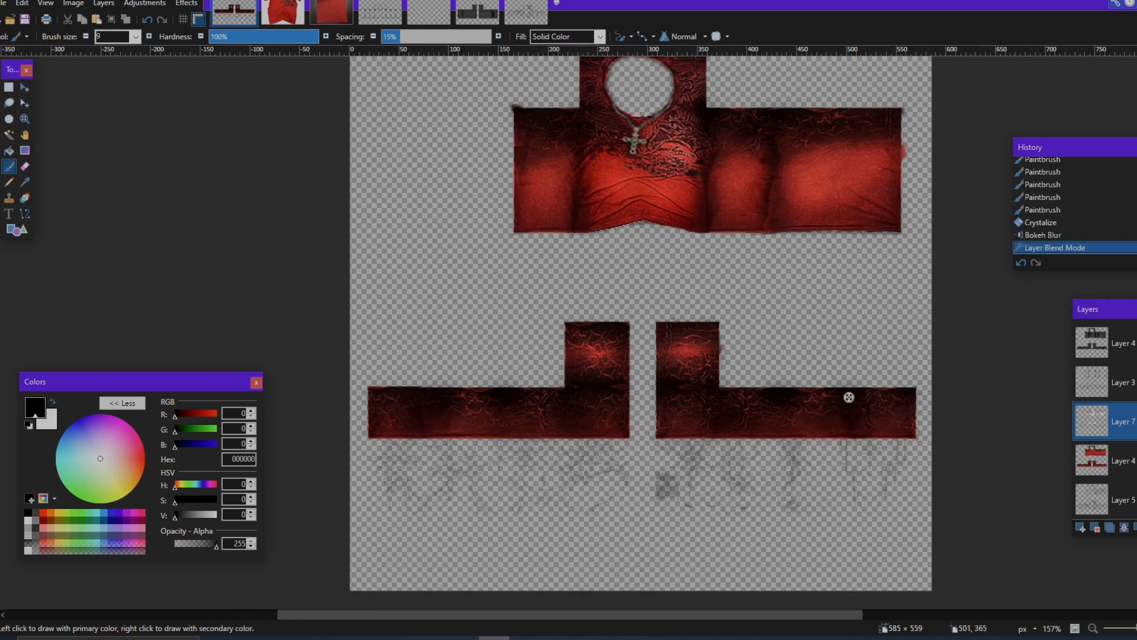
{"action": "scroll", "coordinate": [859, 291], "scroll_direction": "up", "scroll_amount": 1}
{"action": "scroll", "coordinate": [903, 317], "scroll_direction": "down", "scroll_amount": 2}
{"action": "scroll", "coordinate": [944, 358], "scroll_direction": "up", "scroll_amount": 3}
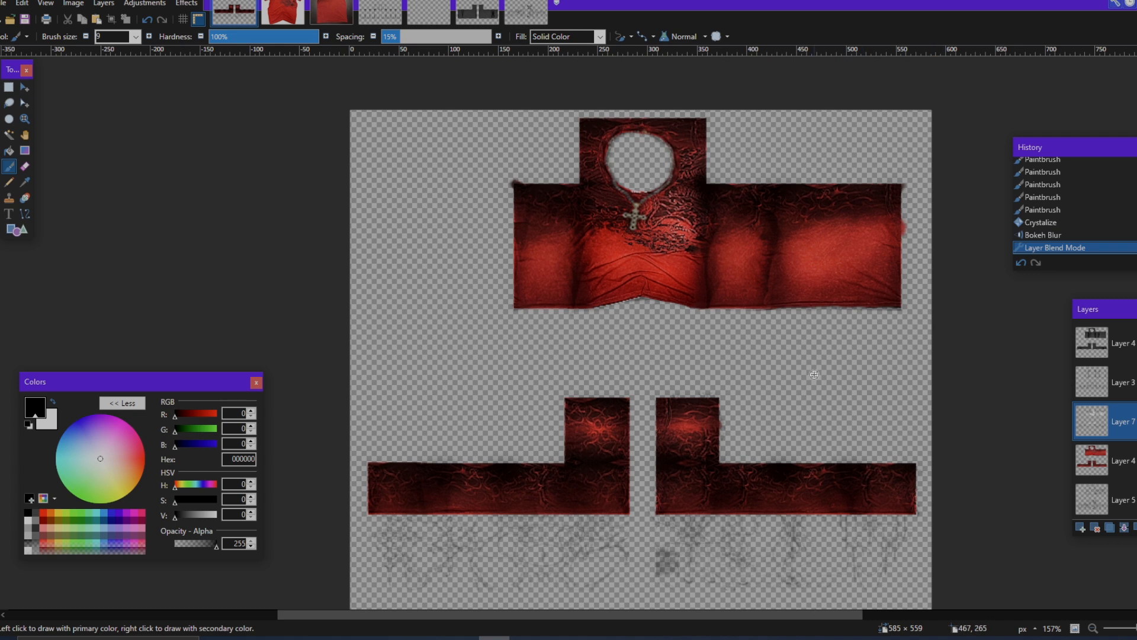
{"action": "scroll", "coordinate": [814, 374], "scroll_direction": "up", "scroll_amount": 1}
{"action": "scroll", "coordinate": [818, 370], "scroll_direction": "down", "scroll_amount": 2}
{"action": "scroll", "coordinate": [823, 363], "scroll_direction": "up", "scroll_amount": 1}
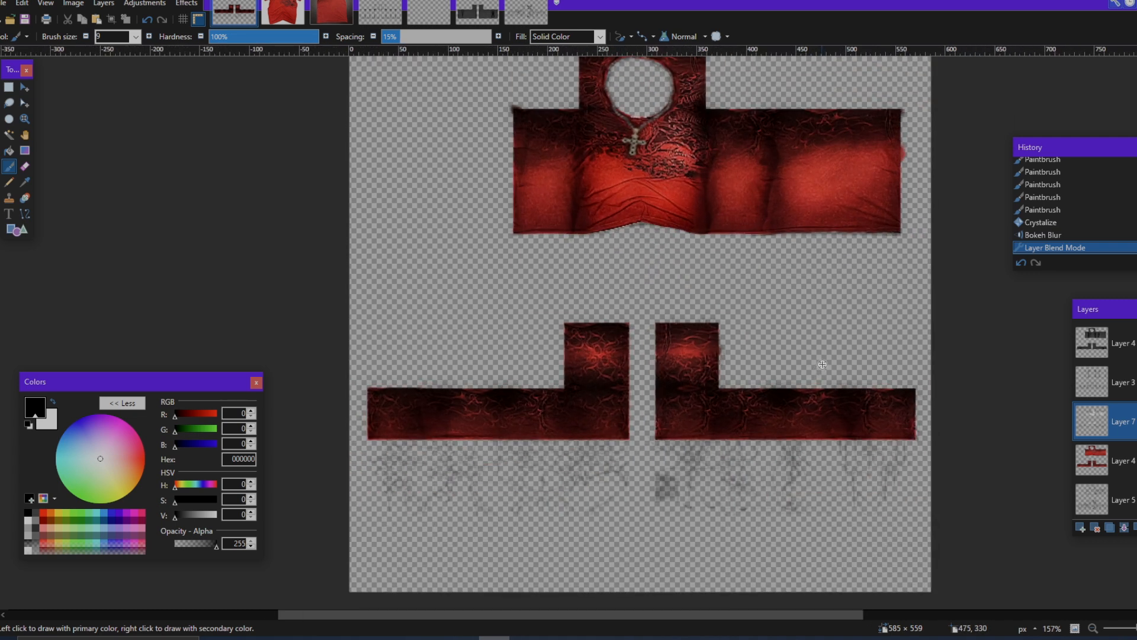
{"action": "scroll", "coordinate": [822, 364], "scroll_direction": "up", "scroll_amount": 1}
{"action": "scroll", "coordinate": [1058, 418], "scroll_direction": "down", "scroll_amount": 1}
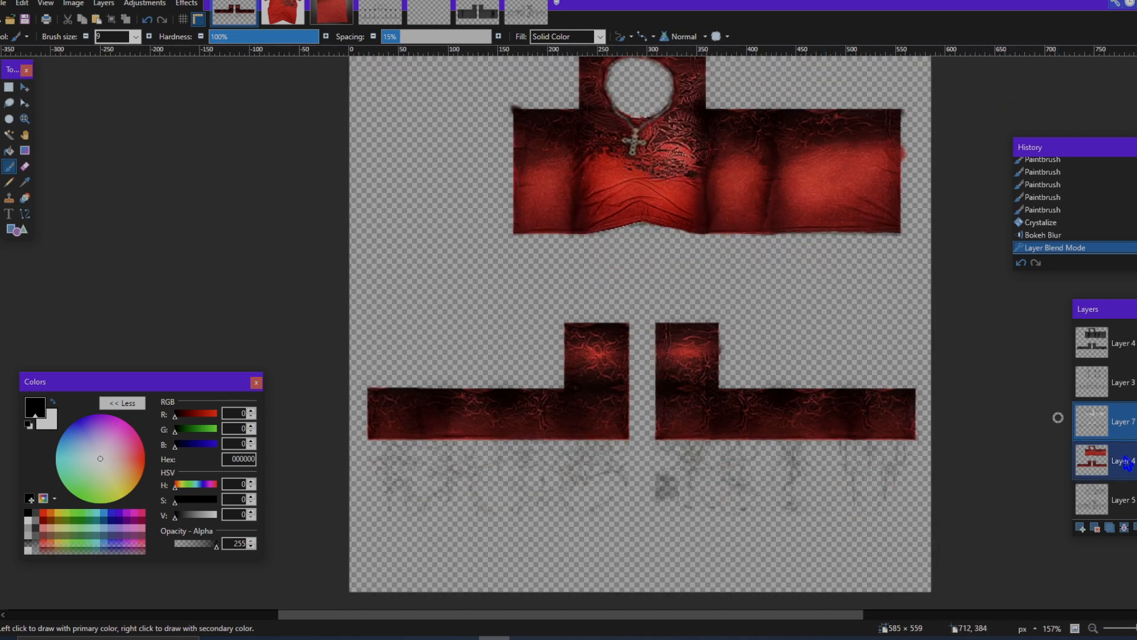
{"action": "scroll", "coordinate": [1125, 457], "scroll_direction": "down", "scroll_amount": 1}
{"action": "left_click", "coordinate": [1129, 432]}
{"action": "left_click", "coordinate": [1125, 527]}
{"action": "left_click", "coordinate": [1121, 420]}
{"action": "key", "text": "ctrl+z"}
Step: Merge the blurred highlight, shadow and overlay layers above the shirt down into Layer 4
{"action": "left_click", "coordinate": [1122, 382]}
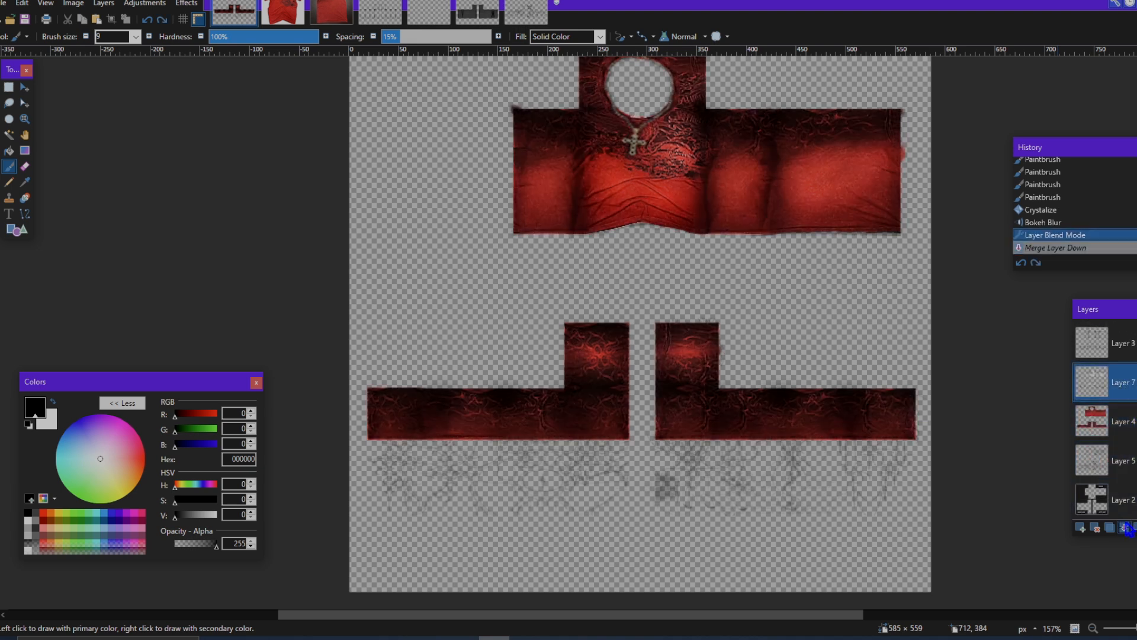
{"action": "left_click", "coordinate": [1124, 528]}
{"action": "left_click", "coordinate": [1122, 382]}
{"action": "left_click", "coordinate": [1125, 527]}
{"action": "left_click", "coordinate": [1111, 374]}
{"action": "left_click", "coordinate": [1124, 528]}
{"action": "left_click", "coordinate": [1125, 347]}
{"action": "left_click", "coordinate": [1136, 339]}
{"action": "left_click", "coordinate": [1136, 339]}
Step: Try merging the combined shirt layer into Layer 5, undo the merge, and toggle Layer 5's visibility
{"action": "left_click", "coordinate": [1124, 528]}
{"action": "left_click", "coordinate": [1124, 527]}
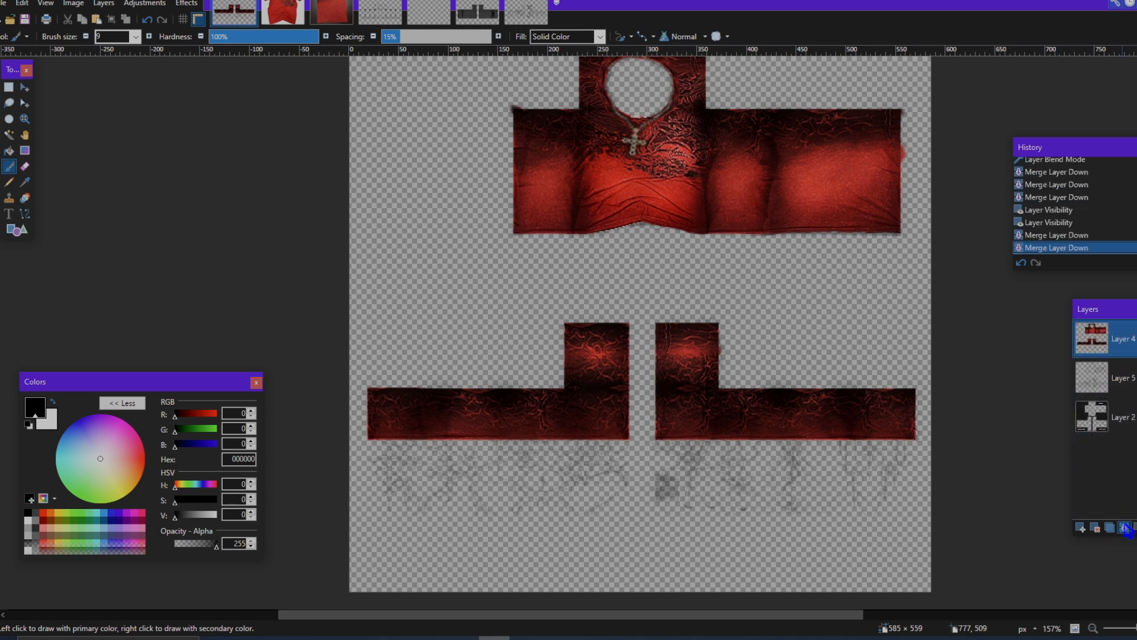
{"action": "key", "text": "ctrl+z"}
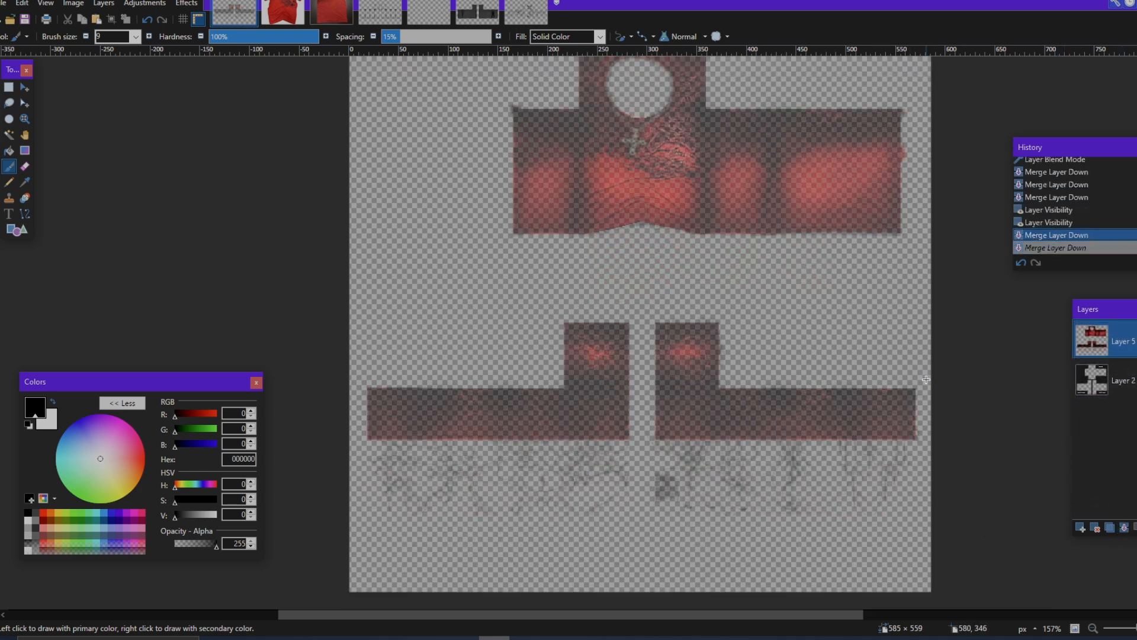
{"action": "left_click", "coordinate": [1102, 378]}
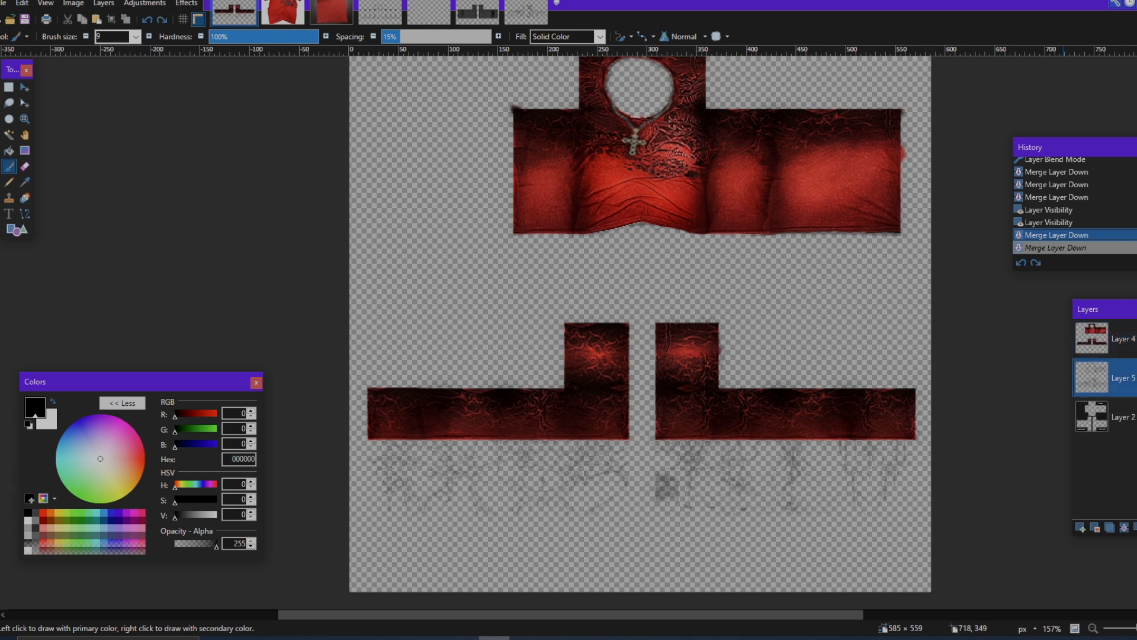
{"action": "left_click", "coordinate": [1136, 378]}
{"action": "left_click", "coordinate": [1136, 377]}
{"action": "left_click", "coordinate": [1123, 339]}
{"action": "left_click", "coordinate": [1123, 378]}
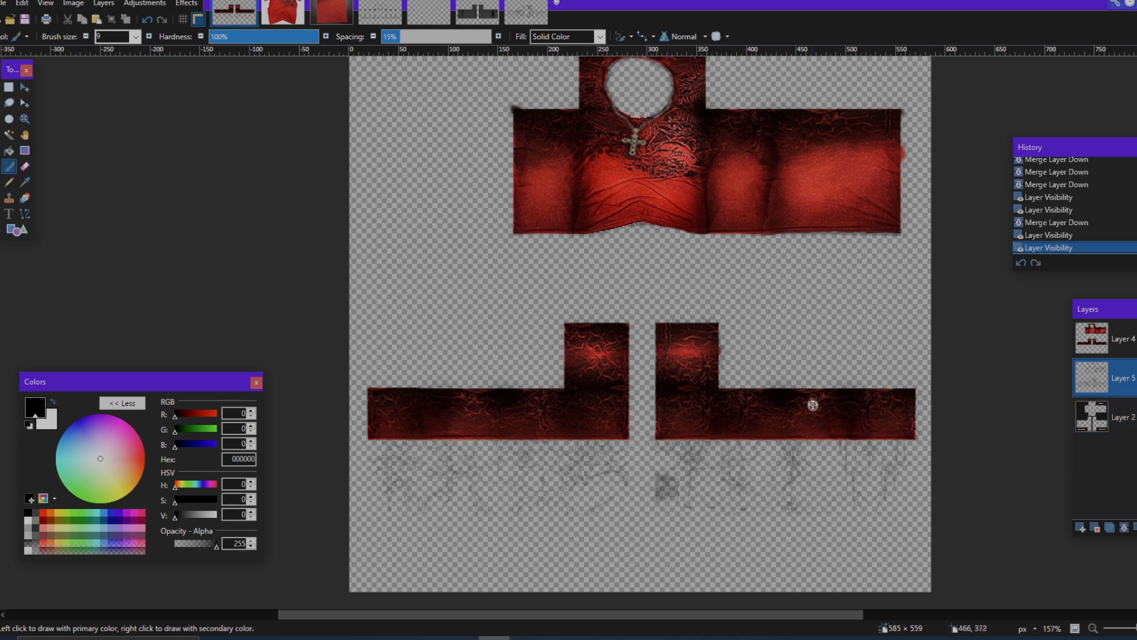
Step: Move Layer 2 to the top of the layer stack
{"action": "scroll", "coordinate": [813, 405], "scroll_direction": "up", "scroll_amount": 2}
{"action": "left_click_drag", "start_coordinate": [1092, 416], "coordinate": [1092, 337]}
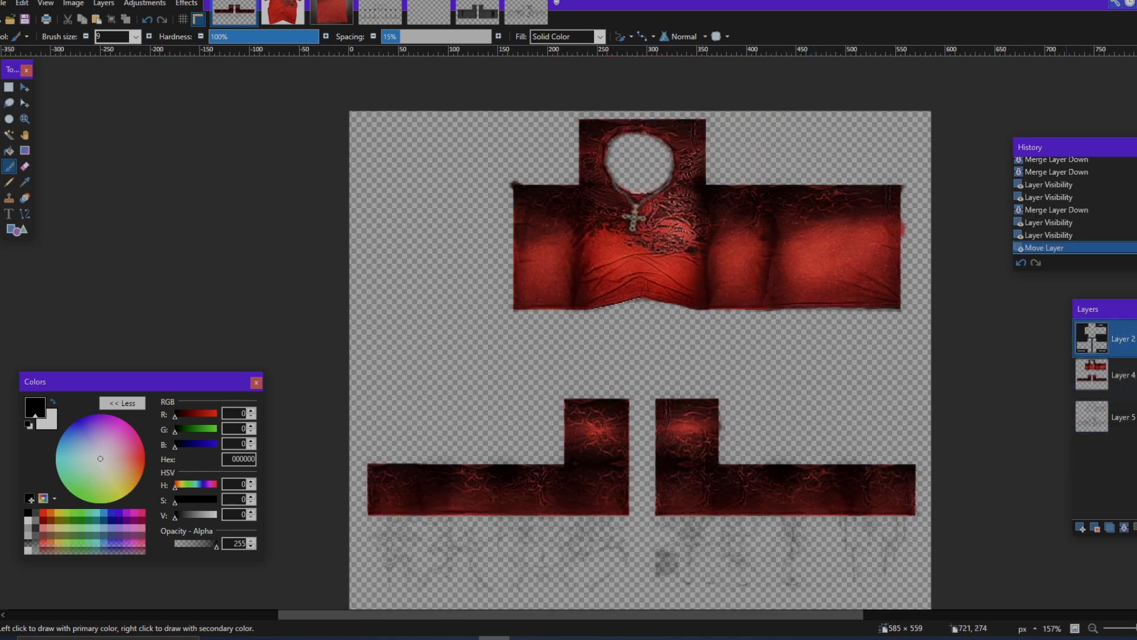
Step: Toggle Layer 5's visibility, try merging Layer 4 down into it, and undo that merge
{"action": "left_click", "coordinate": [1136, 417]}
{"action": "left_click", "coordinate": [1136, 417]}
{"action": "left_click", "coordinate": [1131, 378]}
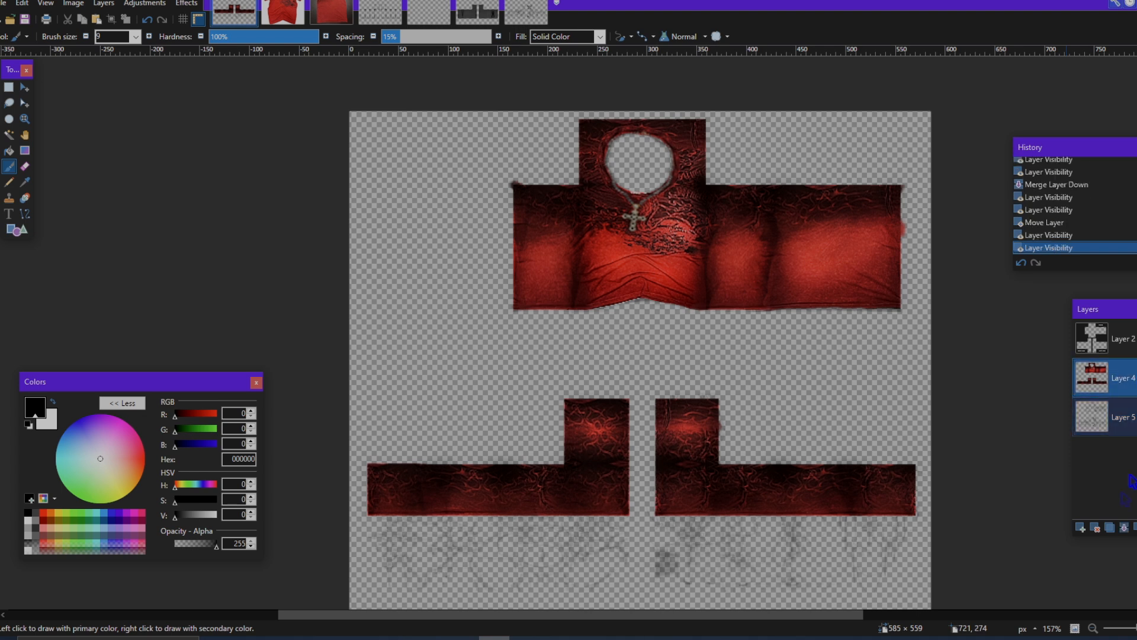
{"action": "left_click", "coordinate": [1125, 527]}
{"action": "key", "text": "ctrl+z"}
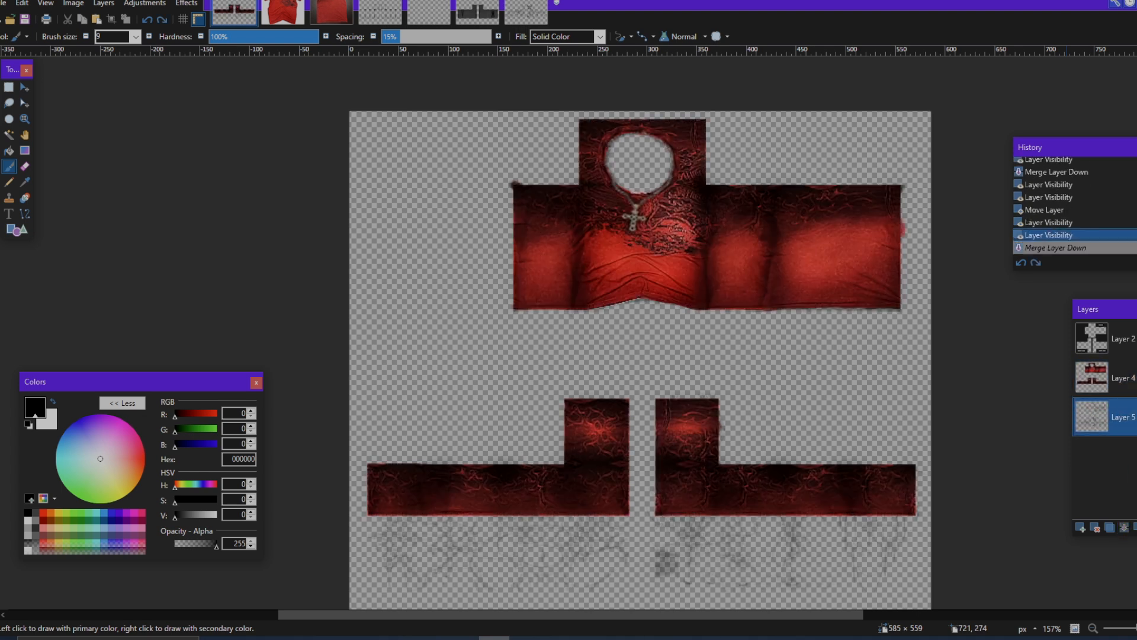
Step: Raise Layer 5 to full opacity with the Normal blend mode and merge Layer 4 down into it
{"action": "left_click", "coordinate": [1136, 527]}
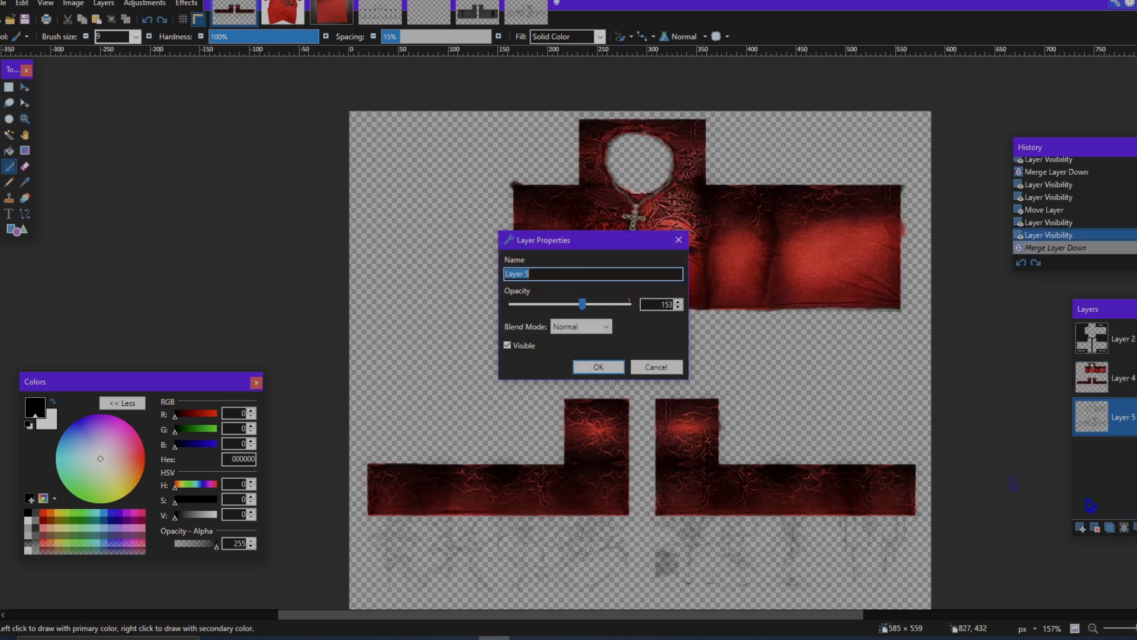
{"action": "left_click_drag", "start_coordinate": [597, 307], "coordinate": [637, 318]}
{"action": "left_click", "coordinate": [598, 367]}
{"action": "left_click", "coordinate": [1122, 378]}
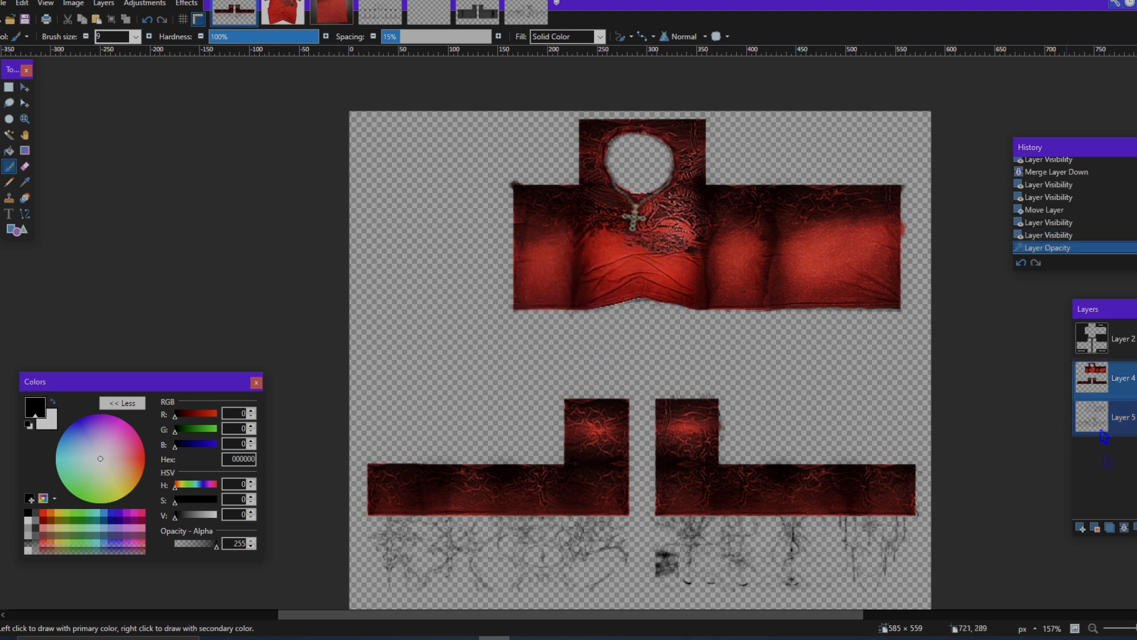
{"action": "left_click", "coordinate": [1123, 527]}
Step: Select the dark branching marks beneath both sleeve strips with a rectangle about 562 × 85 pixels
{"action": "scroll", "coordinate": [956, 464], "scroll_direction": "down", "scroll_amount": 3}
{"action": "key", "text": "s"}
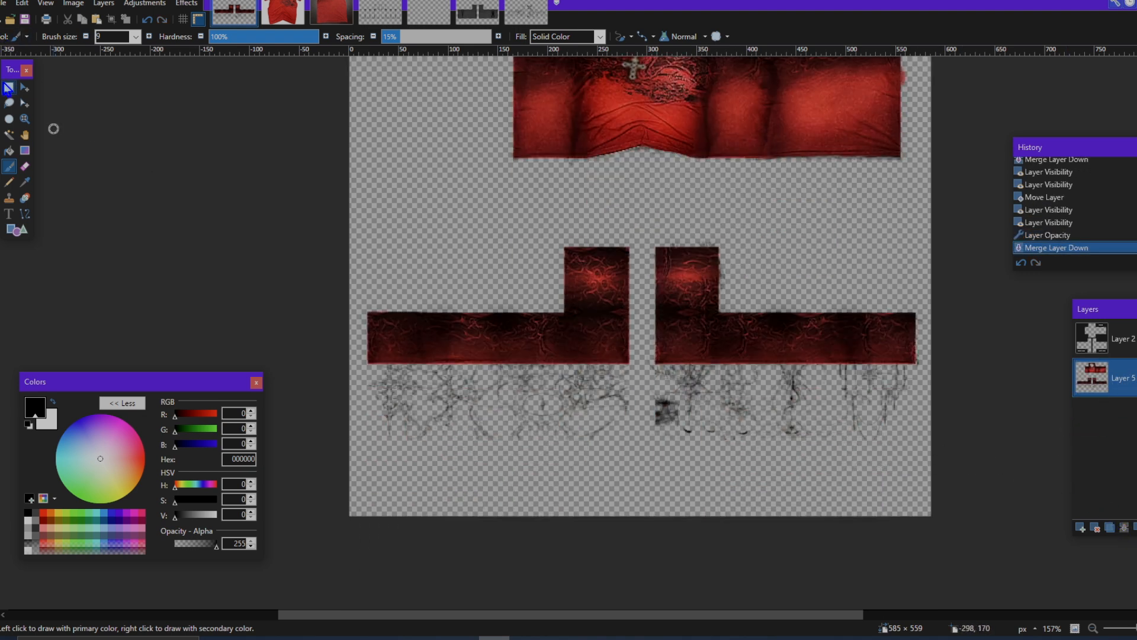
{"action": "scroll", "coordinate": [411, 445], "scroll_direction": "up", "scroll_amount": 2}
{"action": "scroll", "coordinate": [411, 446], "scroll_direction": "up", "scroll_amount": 2}
{"action": "left_click_drag", "start_coordinate": [320, 452], "coordinate": [931, 291]}
{"action": "scroll", "coordinate": [785, 299], "scroll_direction": "down", "scroll_amount": 4}
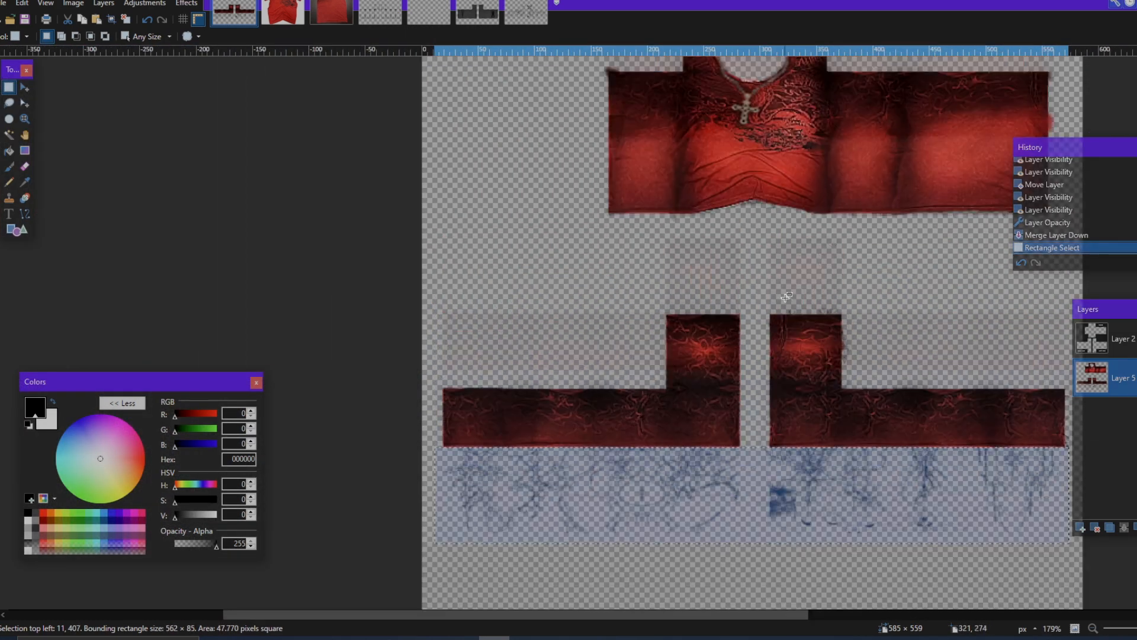
{"action": "scroll", "coordinate": [785, 299], "scroll_direction": "down", "scroll_amount": 2}
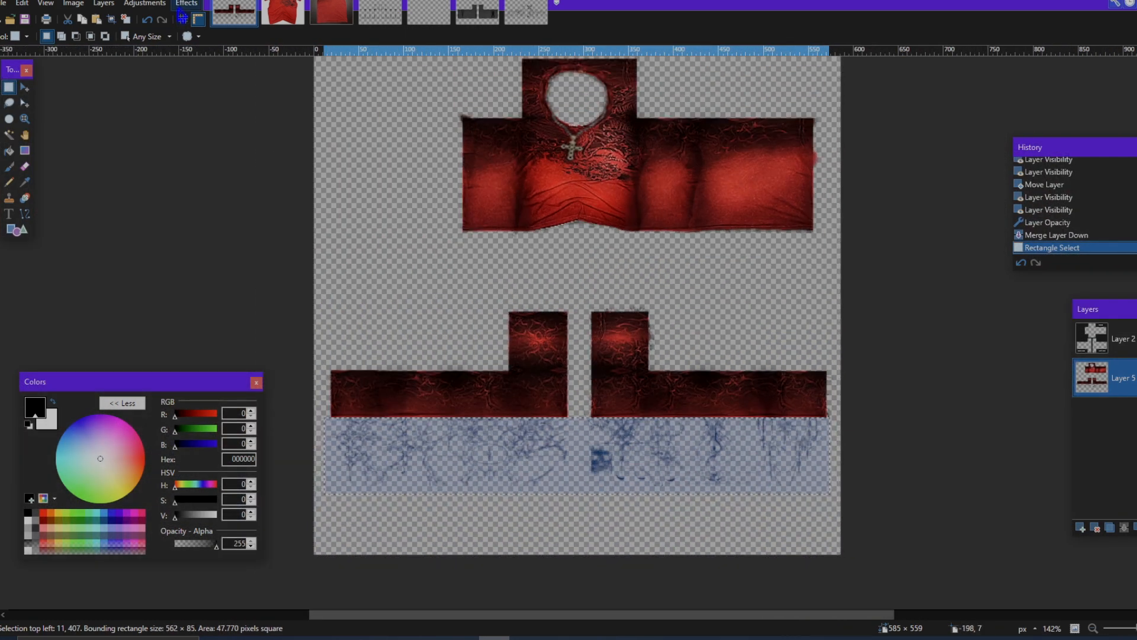
Step: Fade the selected marks with the Transparency adjustment at -37 and clear the selection
{"action": "left_click", "coordinate": [185, 3]}
{"action": "mouse_move", "coordinate": [235, 171]}
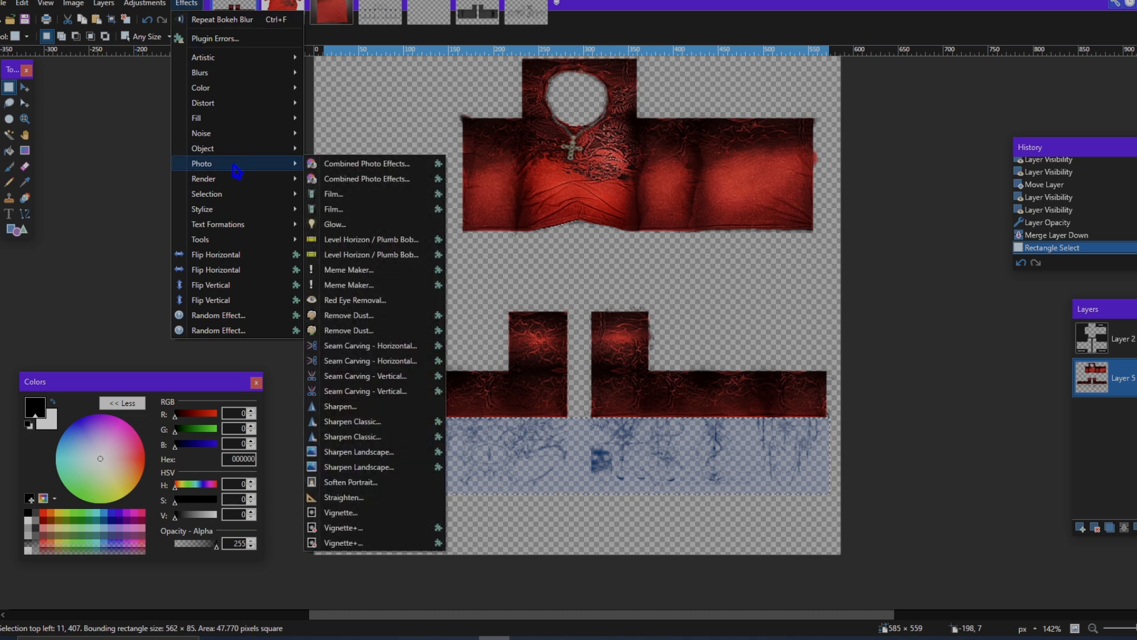
{"action": "left_click", "coordinate": [150, 6]}
{"action": "left_click", "coordinate": [150, 6]}
{"action": "left_click", "coordinate": [164, 429]}
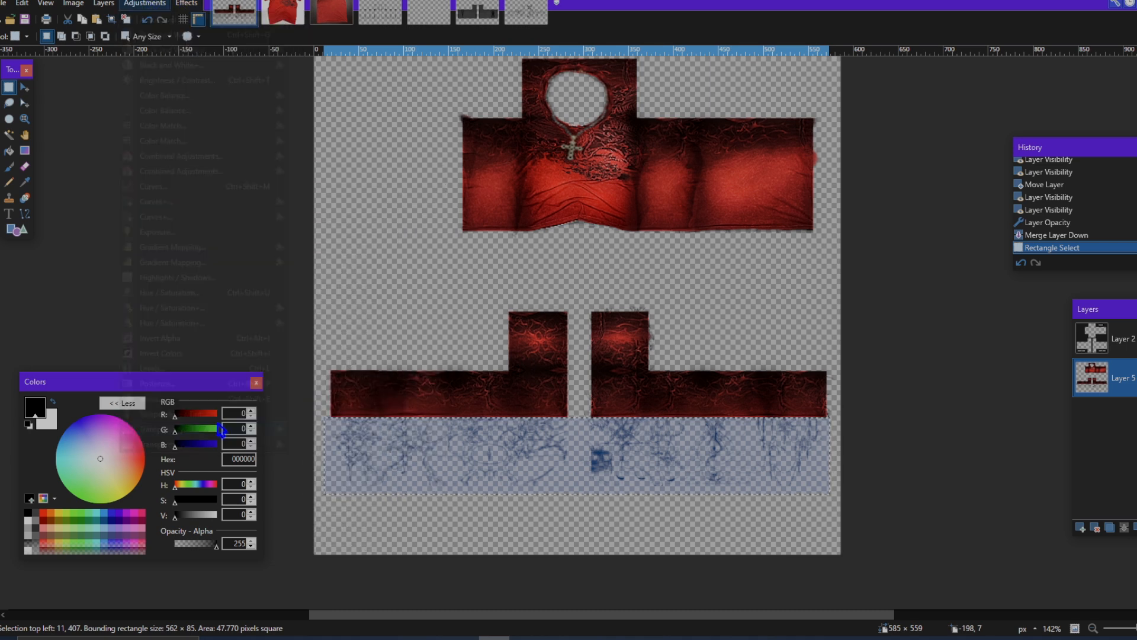
{"action": "left_click_drag", "start_coordinate": [581, 267], "coordinate": [668, 295]}
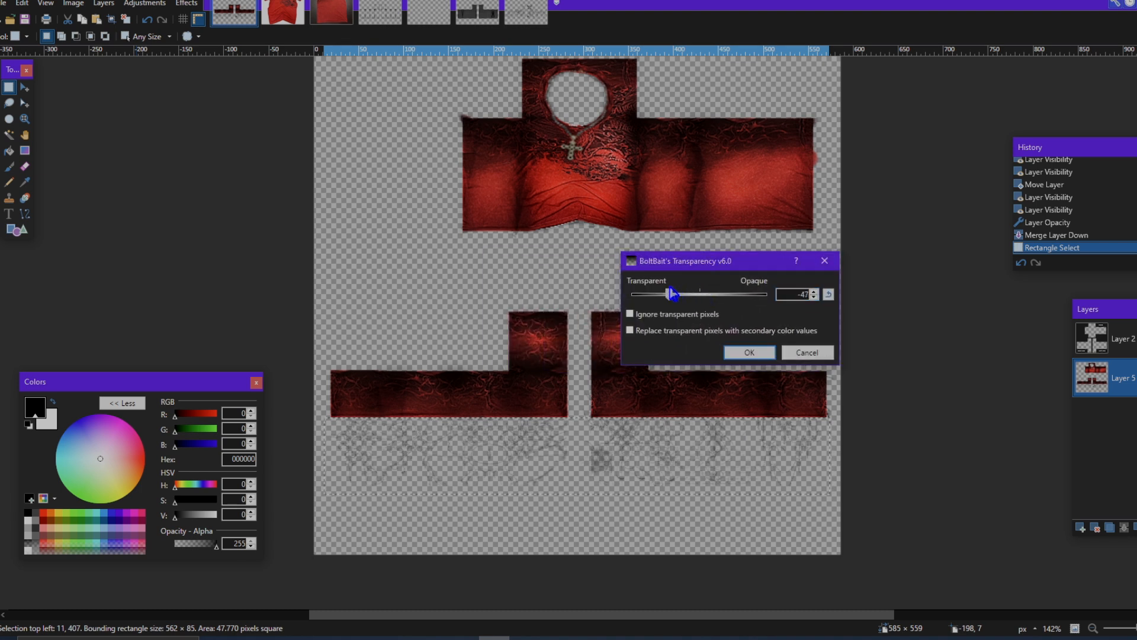
{"action": "left_click_drag", "start_coordinate": [656, 269], "coordinate": [707, 298]}
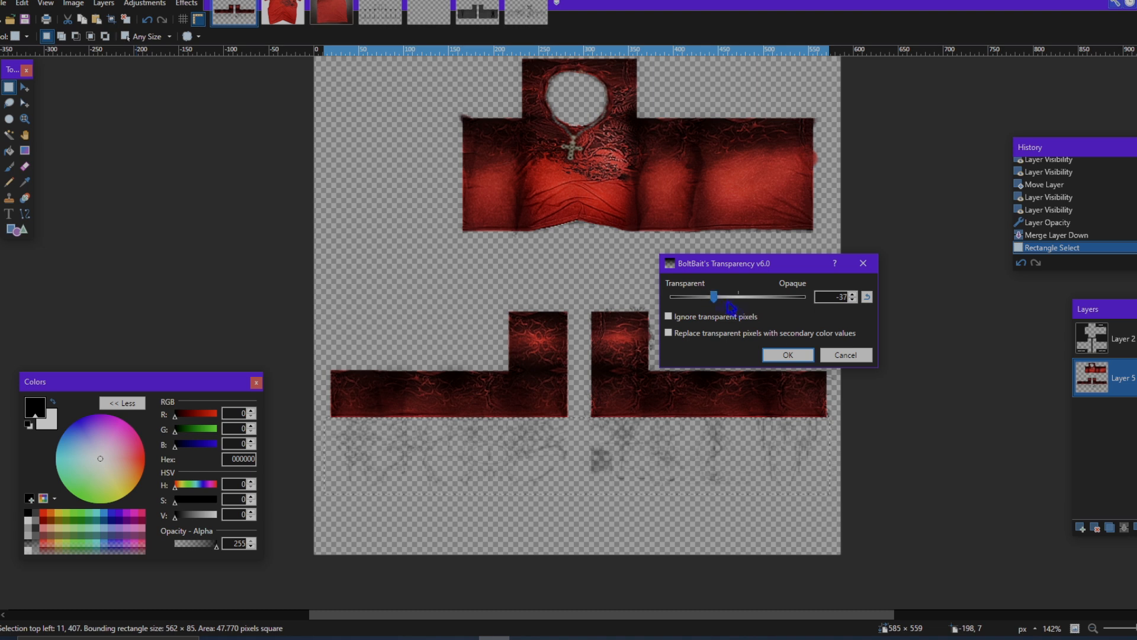
{"action": "left_click", "coordinate": [790, 356]}
{"action": "key", "text": "ctrl+d"}
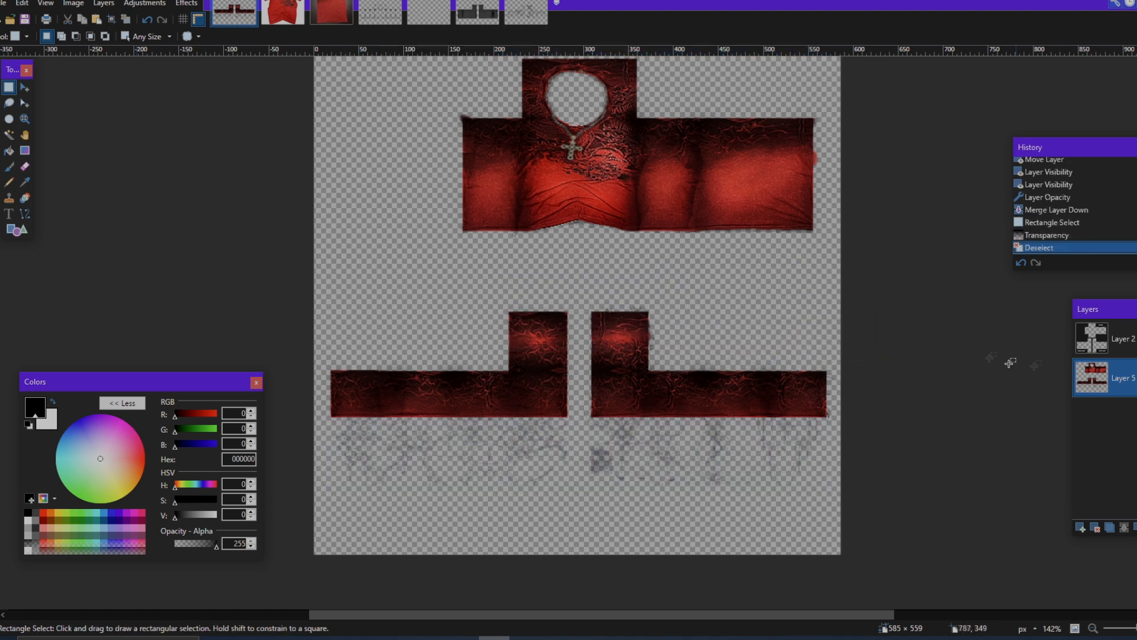
Step: Add the creator's signature as black text in the empty canvas area beside the shirt torso
{"action": "scroll", "coordinate": [832, 300], "scroll_direction": "up", "scroll_amount": 2}
{"action": "scroll", "coordinate": [831, 300], "scroll_direction": "down", "scroll_amount": 2}
{"action": "scroll", "coordinate": [948, 355], "scroll_direction": "down", "scroll_amount": 1}
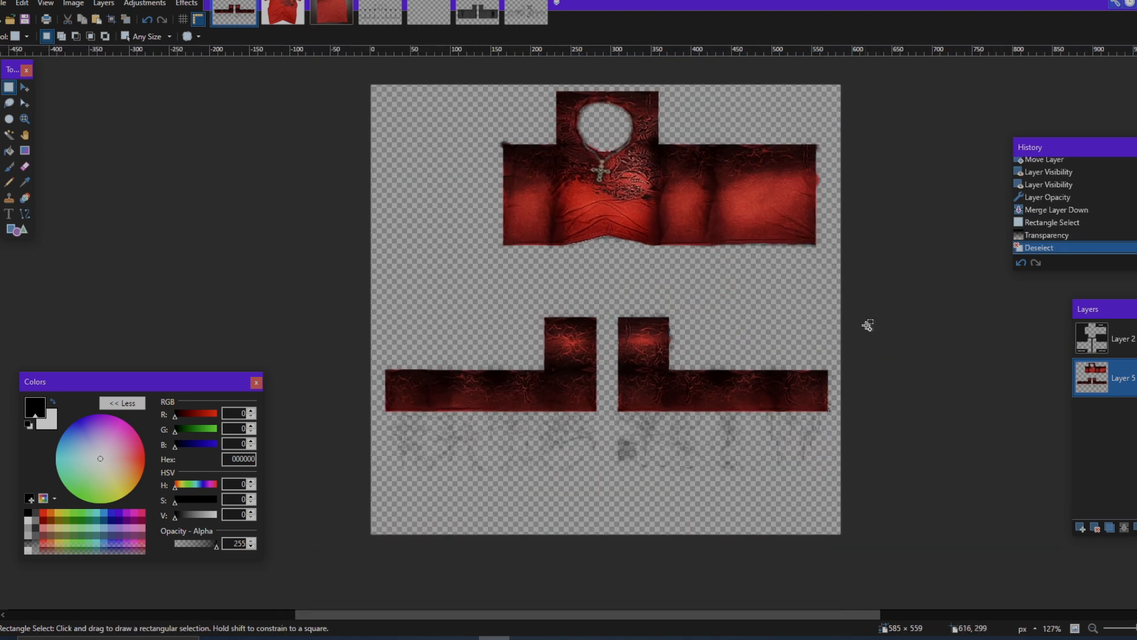
{"action": "scroll", "coordinate": [868, 325], "scroll_direction": "up", "scroll_amount": 2}
{"action": "scroll", "coordinate": [868, 325], "scroll_direction": "down", "scroll_amount": 1}
{"action": "scroll", "coordinate": [868, 326], "scroll_direction": "up", "scroll_amount": 2}
{"action": "scroll", "coordinate": [562, 311], "scroll_direction": "left", "scroll_amount": 2}
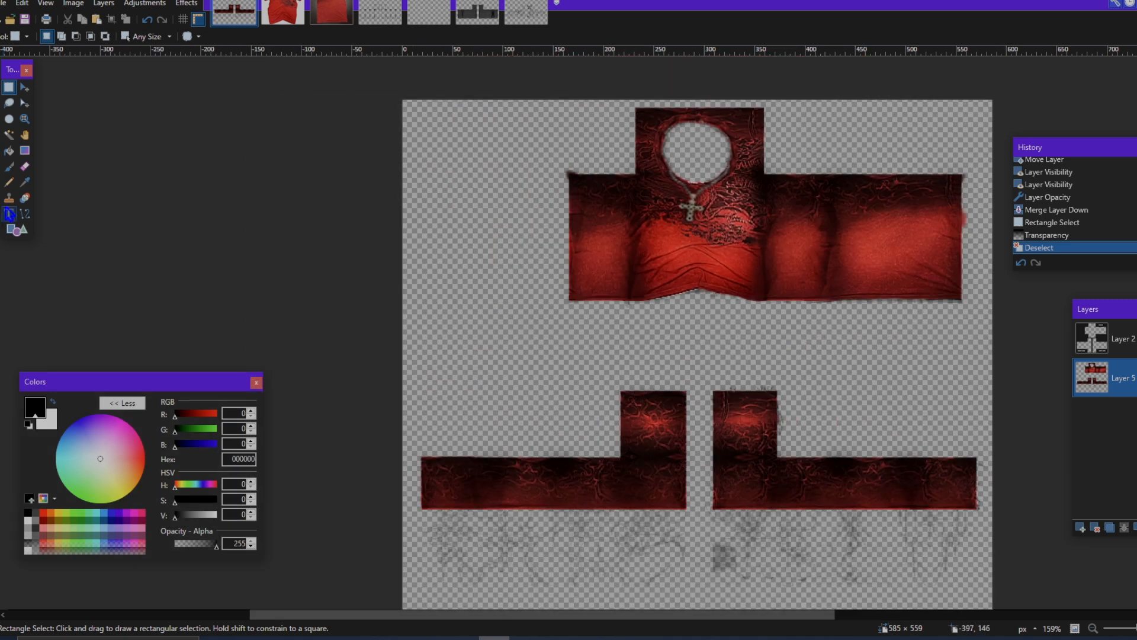
{"action": "left_click", "coordinate": [438, 156]}
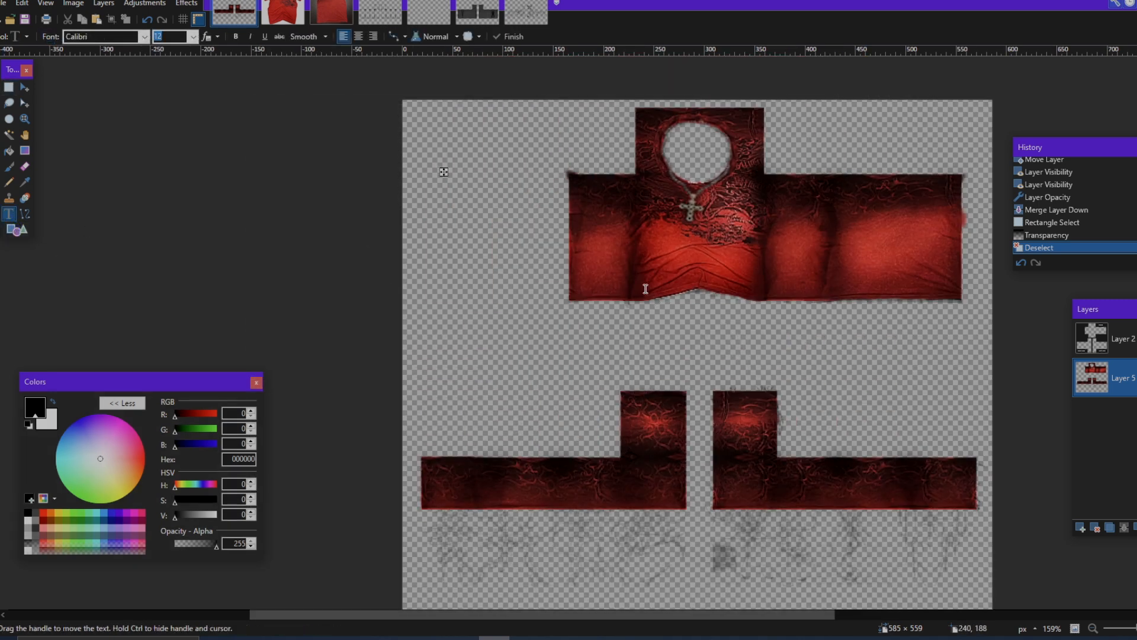
{"action": "type", "text": "maa"}
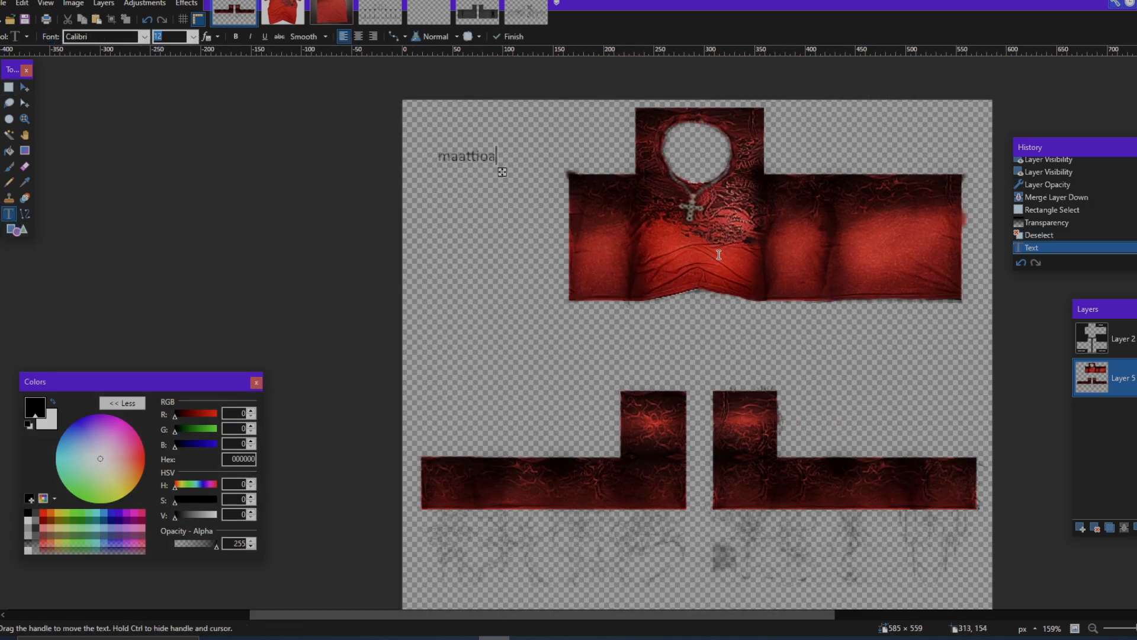
{"action": "type", "text": "ttia"}
{"action": "left_click_drag", "start_coordinate": [492, 170], "coordinate": [503, 196]}
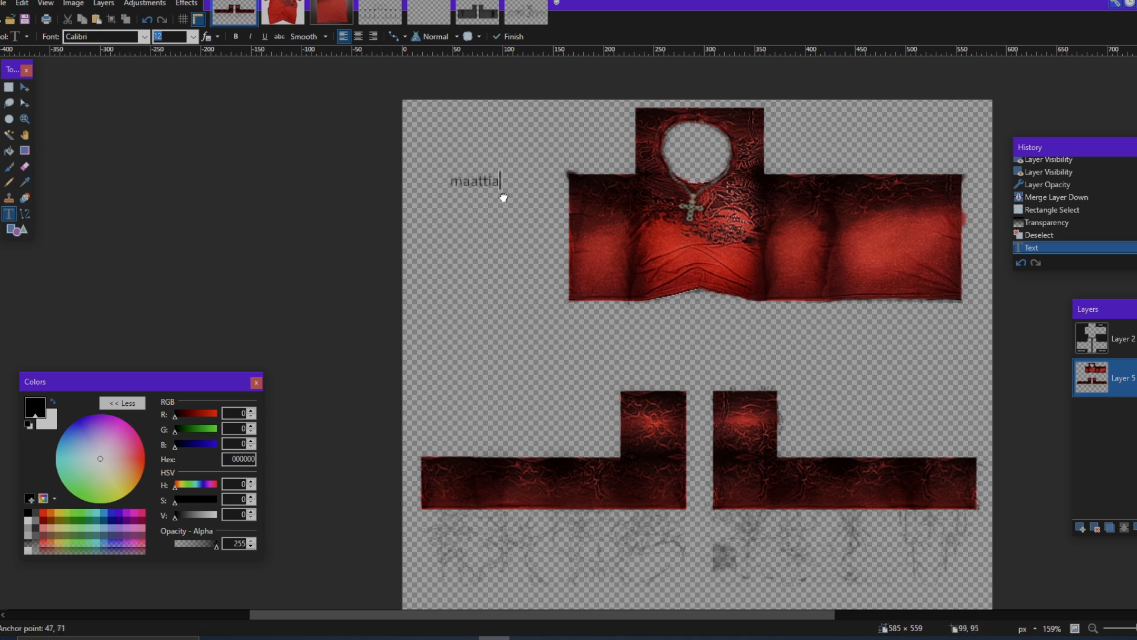
Step: Change the signature's font to Dream MMA and move it near the canvas's upper-left corner
{"action": "left_click", "coordinate": [144, 36]}
{"action": "left_click", "coordinate": [173, 237]}
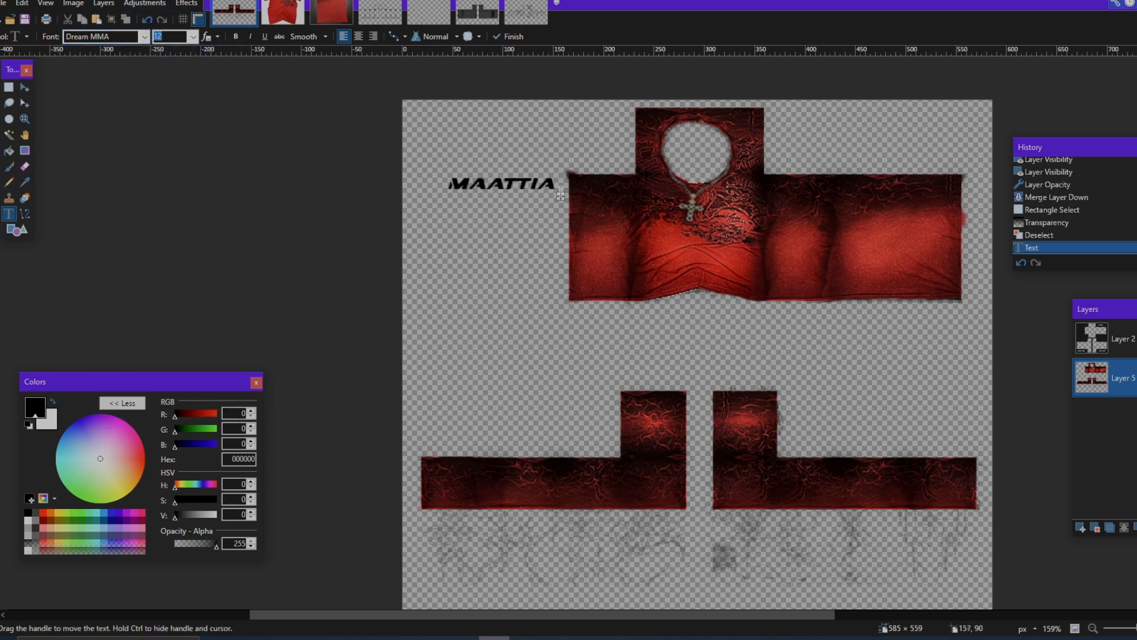
{"action": "left_click_drag", "start_coordinate": [564, 201], "coordinate": [530, 142]}
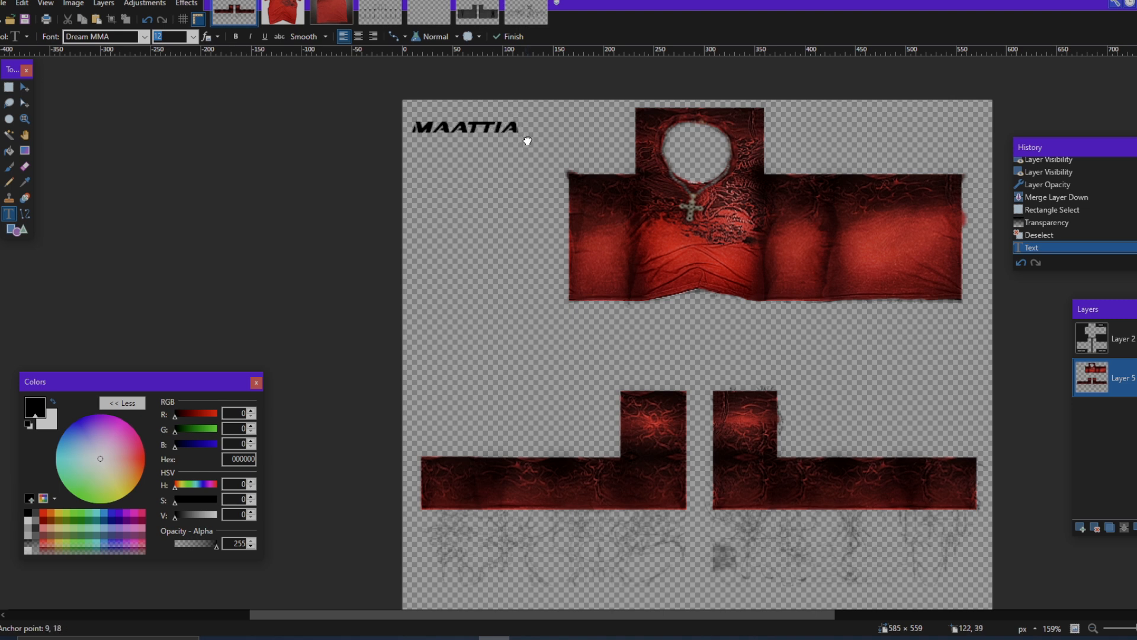
{"action": "scroll", "coordinate": [575, 280], "scroll_direction": "down", "scroll_amount": 2}
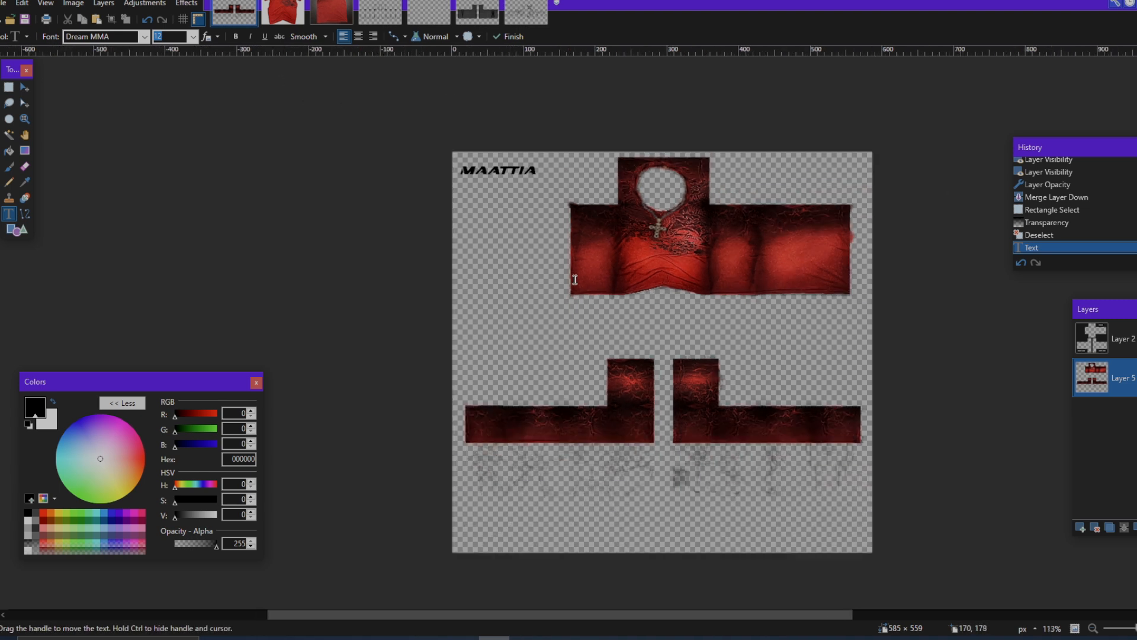
Step: Check Layer 2 by toggling its visibility, and delete that template guide layer
{"action": "left_click", "coordinate": [1114, 341]}
{"action": "left_click", "coordinate": [1136, 339]}
{"action": "left_click", "coordinate": [1136, 339]}
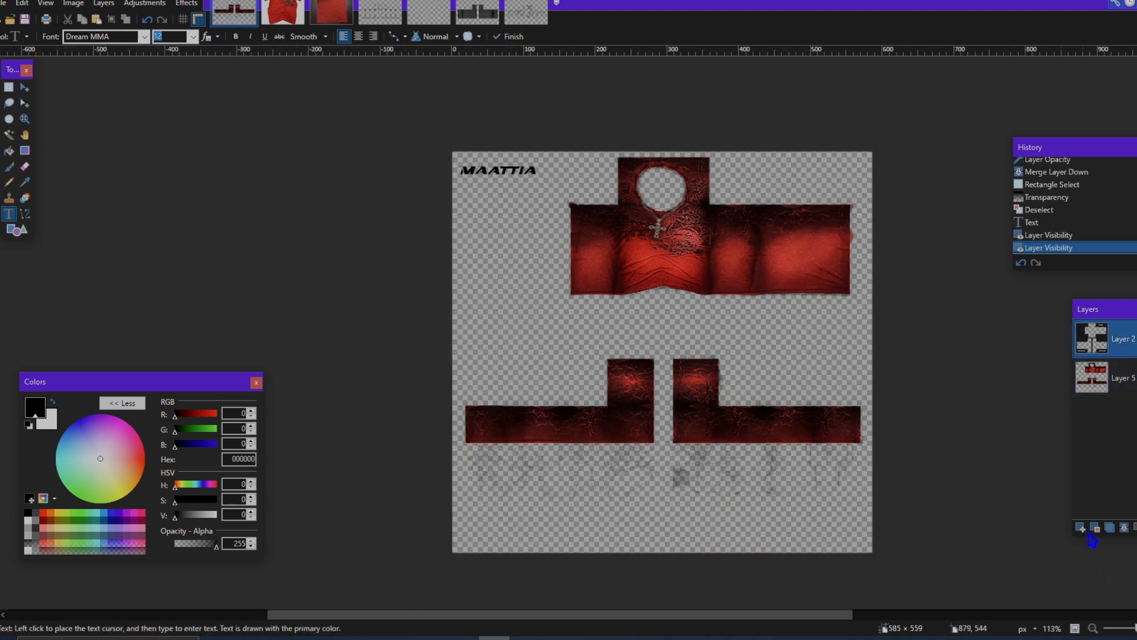
{"action": "left_click", "coordinate": [1094, 528]}
{"action": "scroll", "coordinate": [651, 392], "scroll_direction": "down", "scroll_amount": 2}
{"action": "scroll", "coordinate": [651, 392], "scroll_direction": "up", "scroll_amount": 3}
{"action": "scroll", "coordinate": [650, 393], "scroll_direction": "down", "scroll_amount": 1}
{"action": "scroll", "coordinate": [628, 409], "scroll_direction": "up", "scroll_amount": 1}
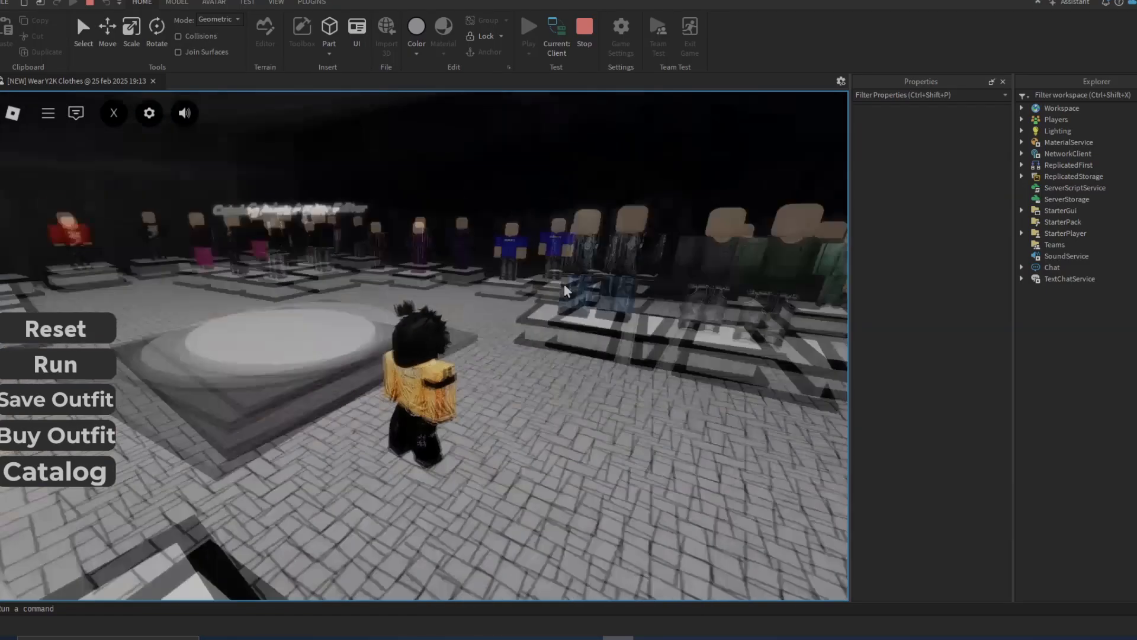
Step: Switch to the Roblox Studio playtest, close the outfit window, and walk around to examine the red shirt on the avatar
{"action": "key", "text": "w"}
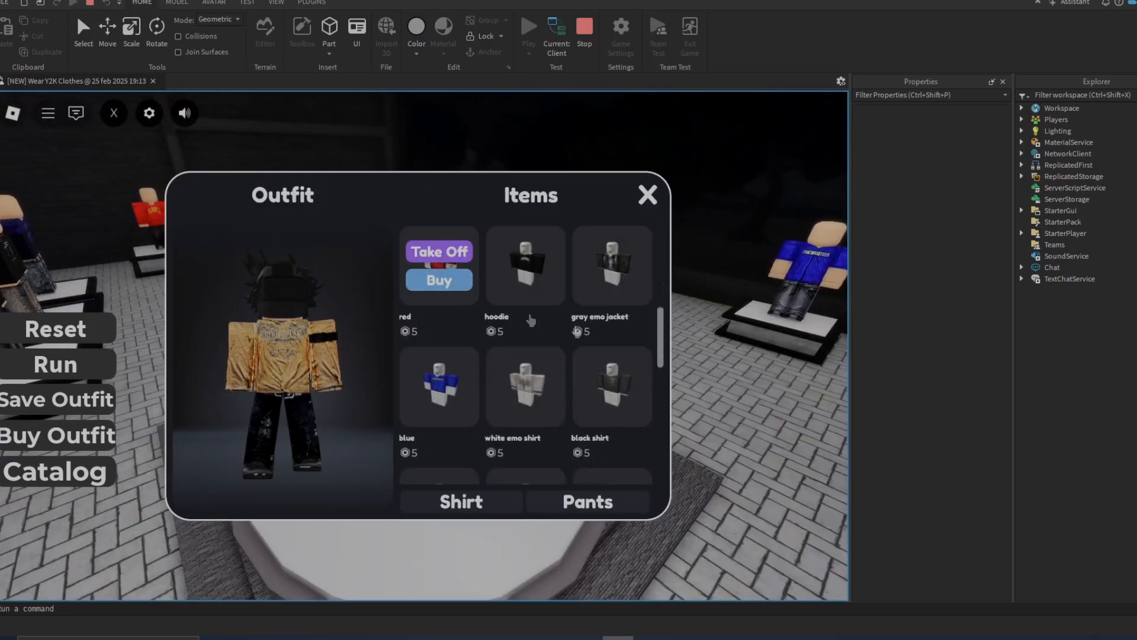
{"action": "left_click", "coordinate": [649, 196]}
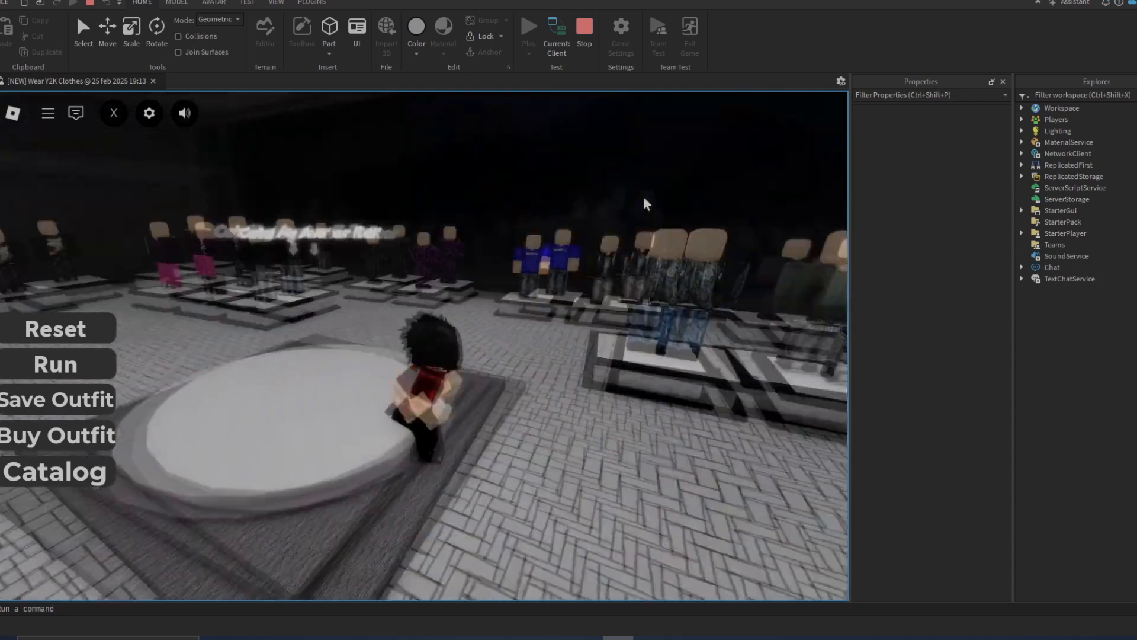
{"action": "key", "text": "w"}
{"action": "key", "text": "w"}
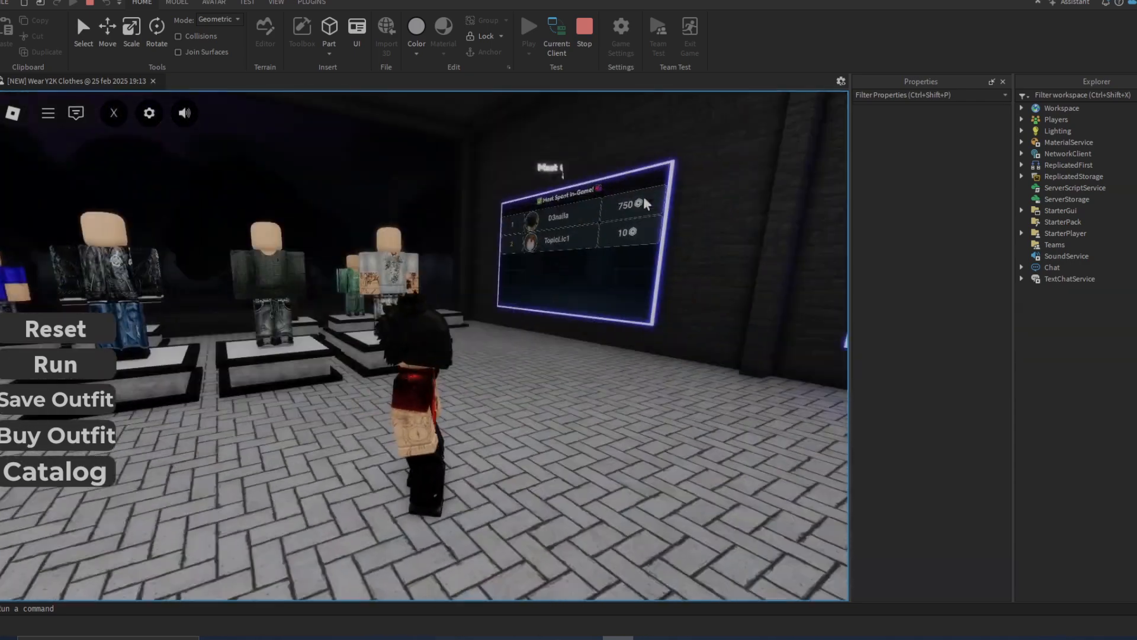
{"action": "key", "text": "s"}
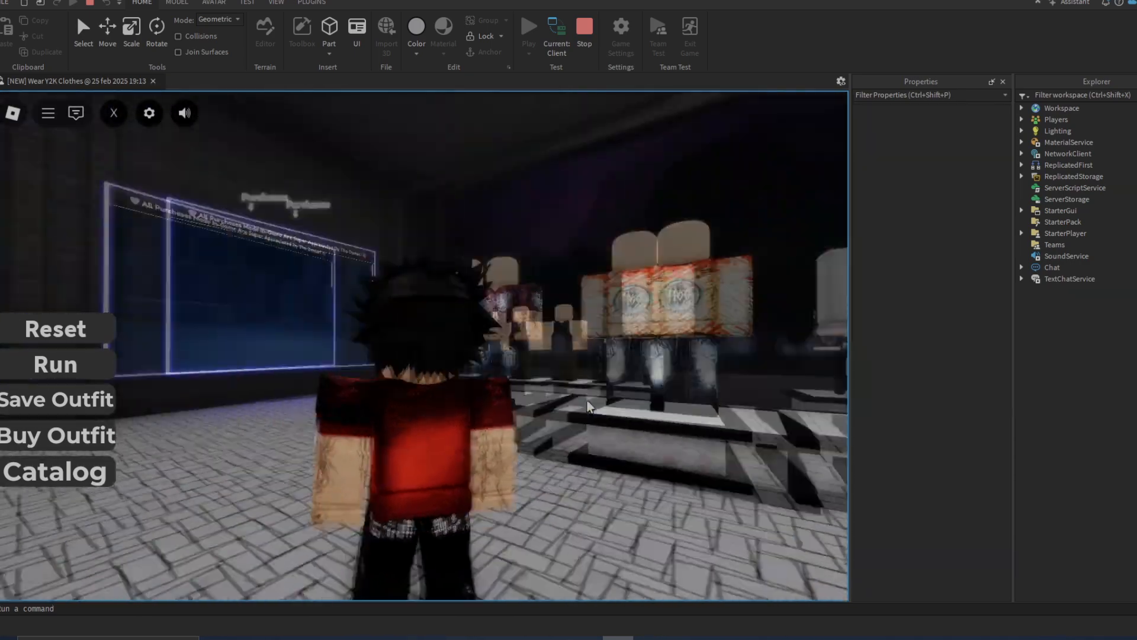
{"action": "key", "text": "s"}
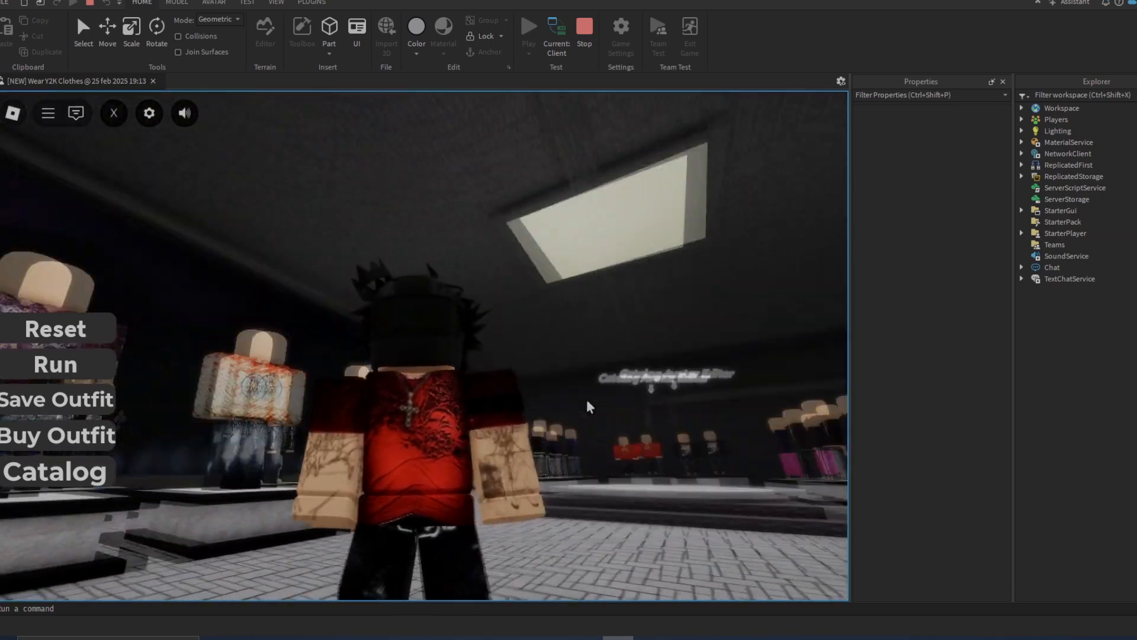
Step: Walk the avatar through the clothing showroom and examine the red shirt's front, sleeves and arm markings from several angles
{"action": "key", "text": "w"}
{"action": "right_click", "coordinate": [590, 407]}
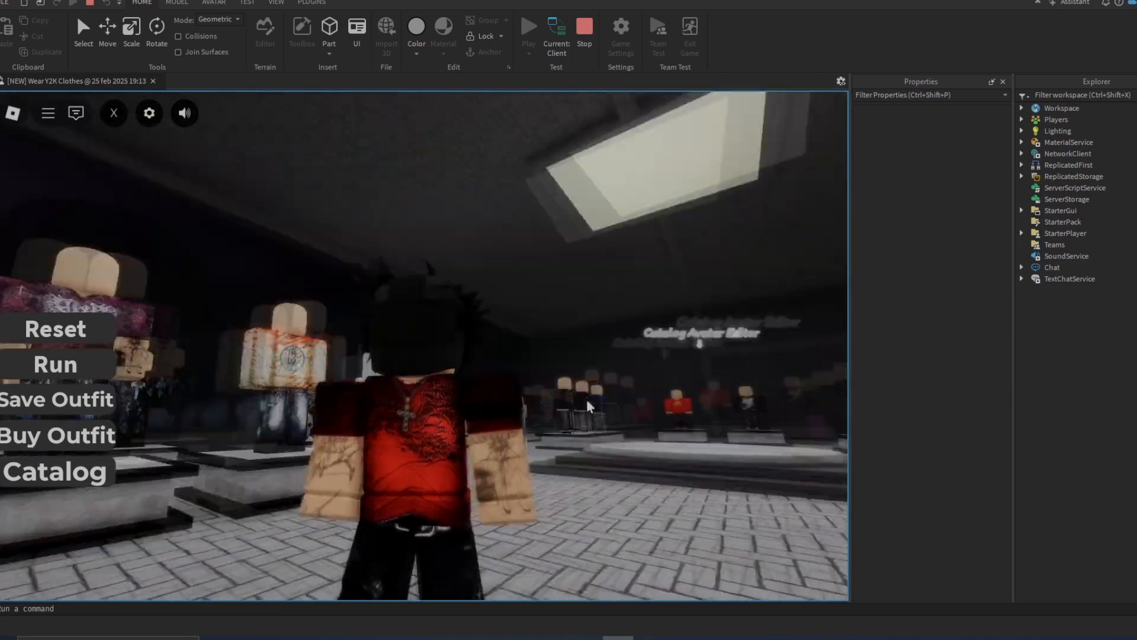
{"action": "right_click", "coordinate": [591, 407]}
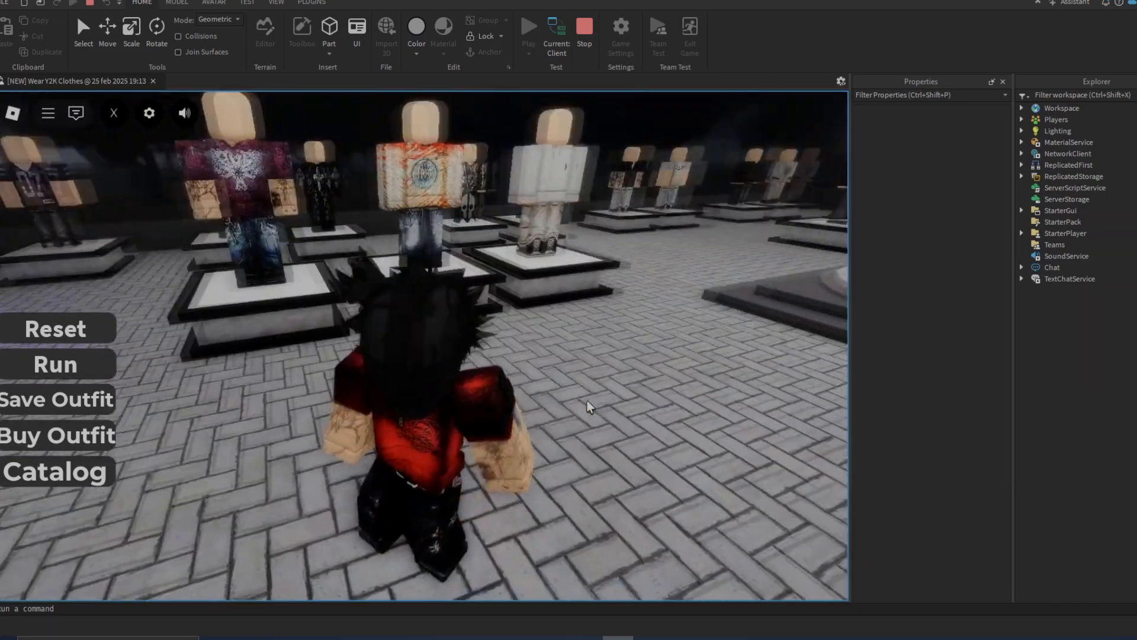
{"action": "key", "text": "w"}
{"action": "right_click", "coordinate": [590, 407]}
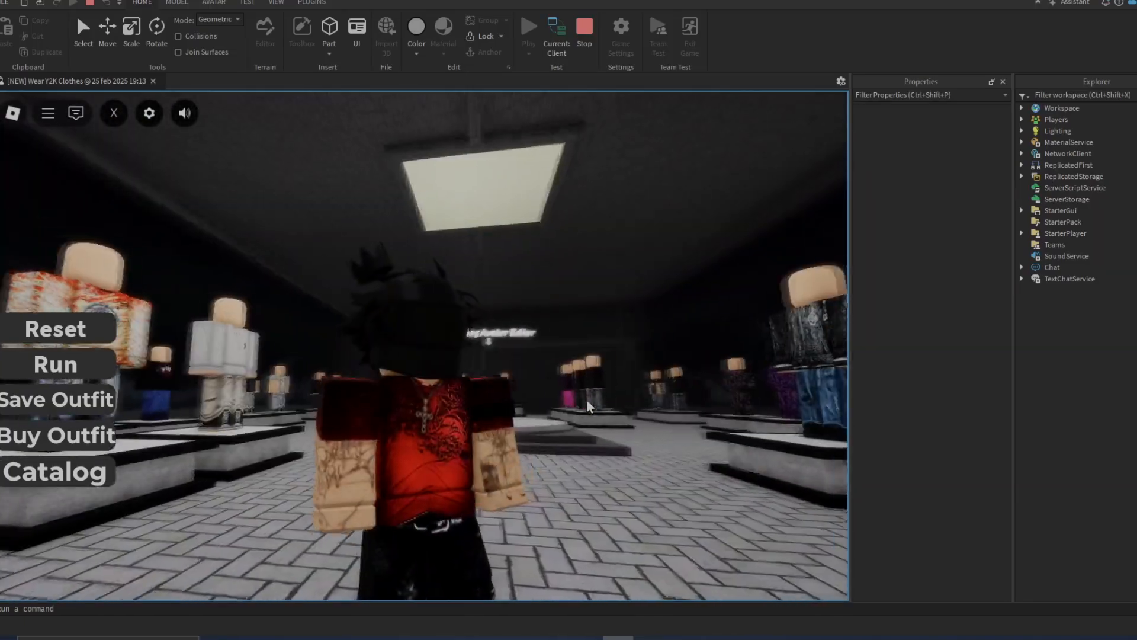
{"action": "right_click", "coordinate": [590, 407]}
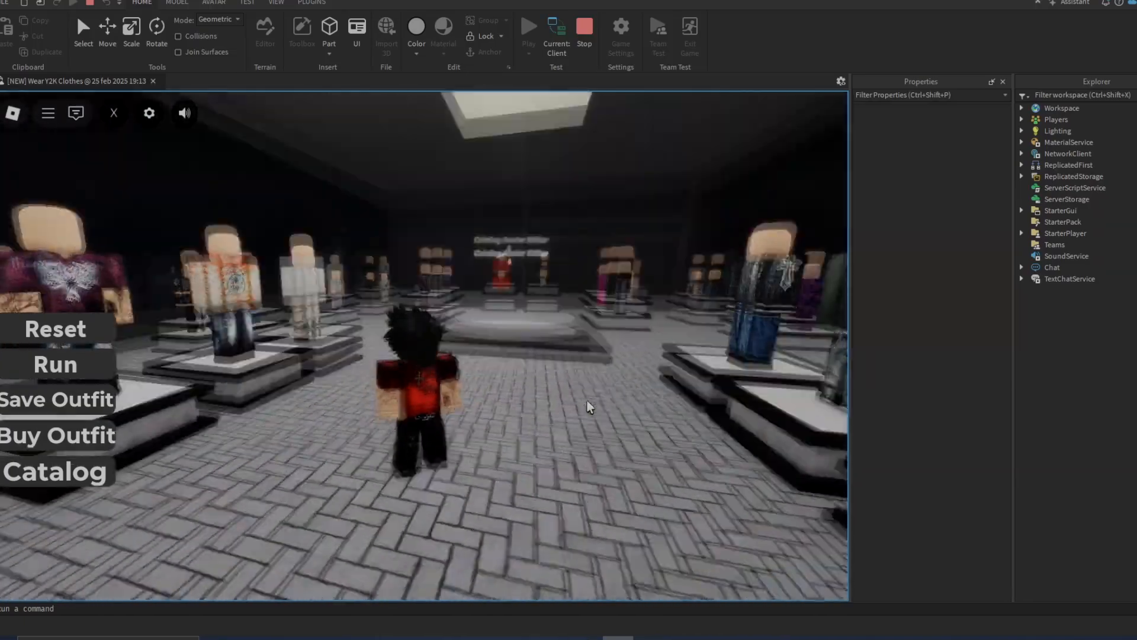
{"action": "right_click", "coordinate": [590, 407]}
{"action": "right_click", "coordinate": [590, 407]}
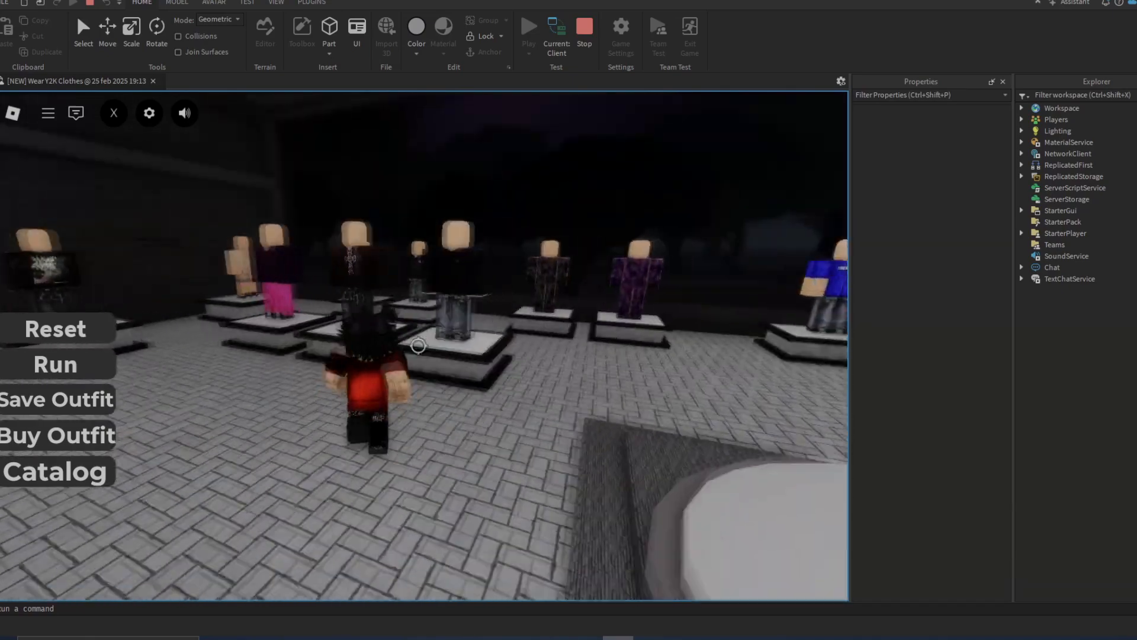
Step: Examine the back of the red shirt close up beside the maroon-shirt mannequin, and look around the neighbouring display outfits
{"action": "key", "text": "space"}
{"action": "right_click", "coordinate": [421, 352]}
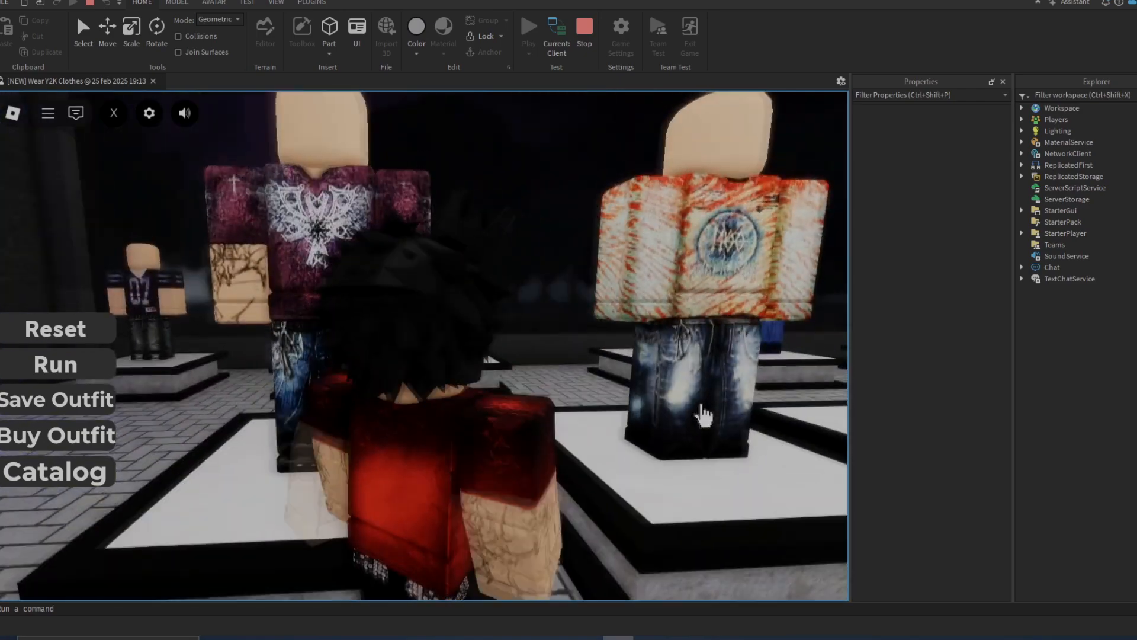
{"action": "right_click", "coordinate": [701, 405]}
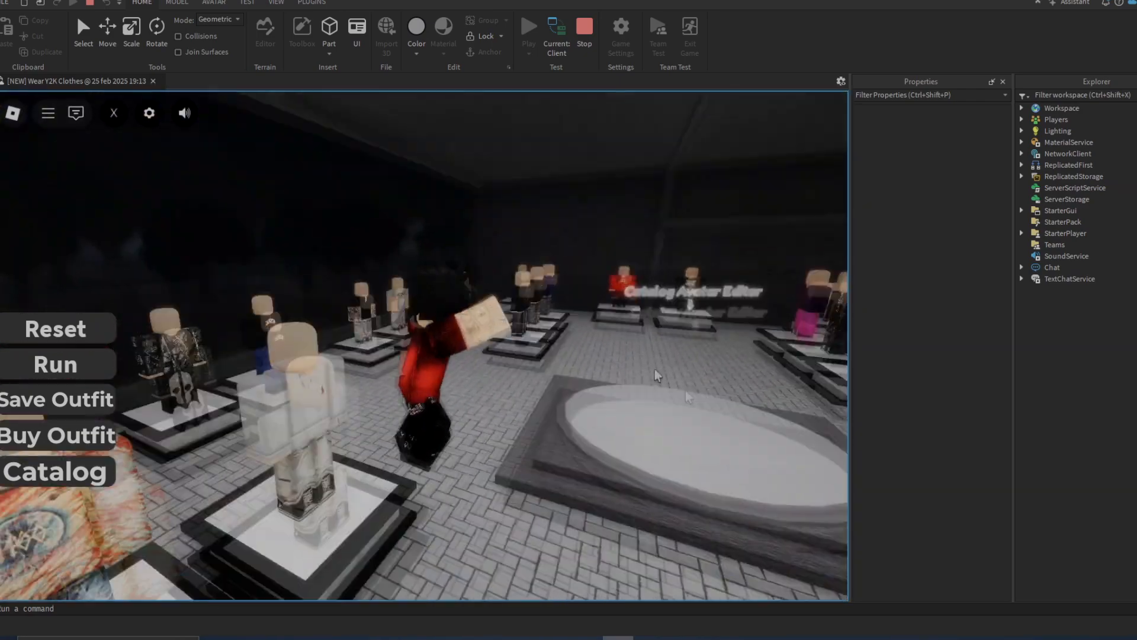
{"action": "right_click", "coordinate": [657, 376]}
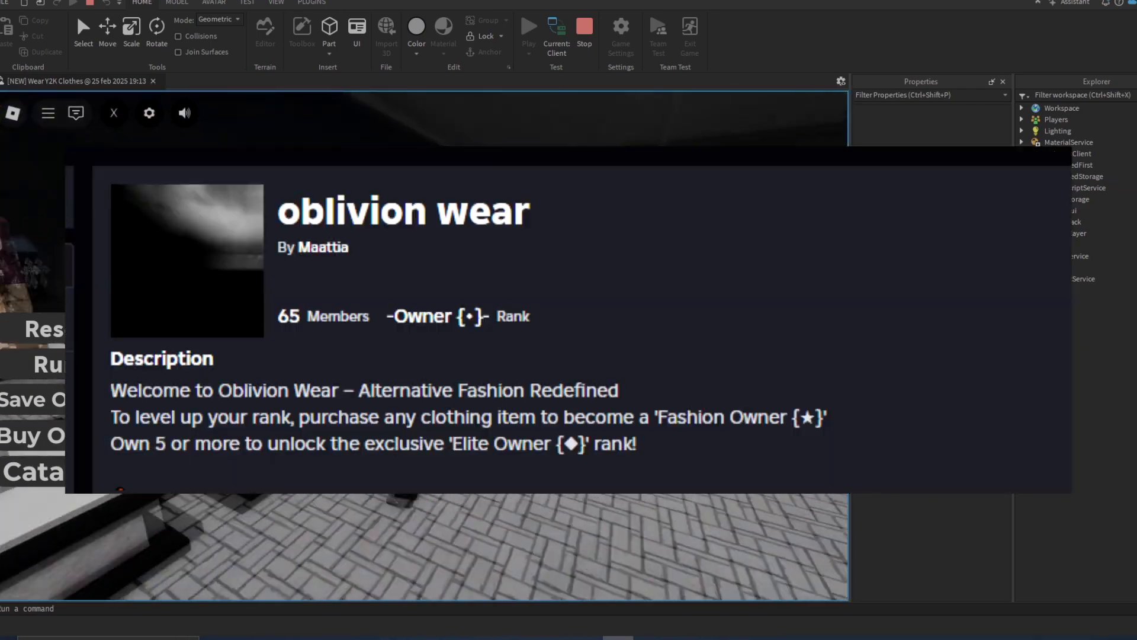